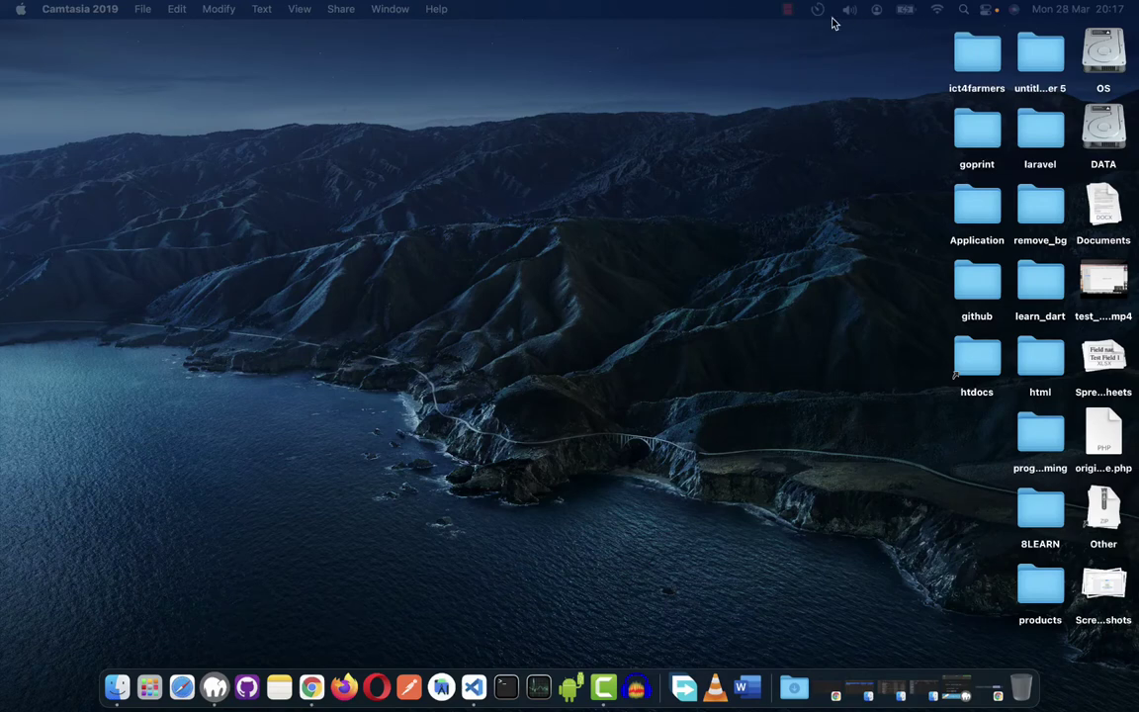
Start the 60-minute Be Focused timer and launch a new Google Chrome window.
{"action": "left_click", "coordinate": [818, 9]}
{"action": "left_click", "coordinate": [819, 224]}
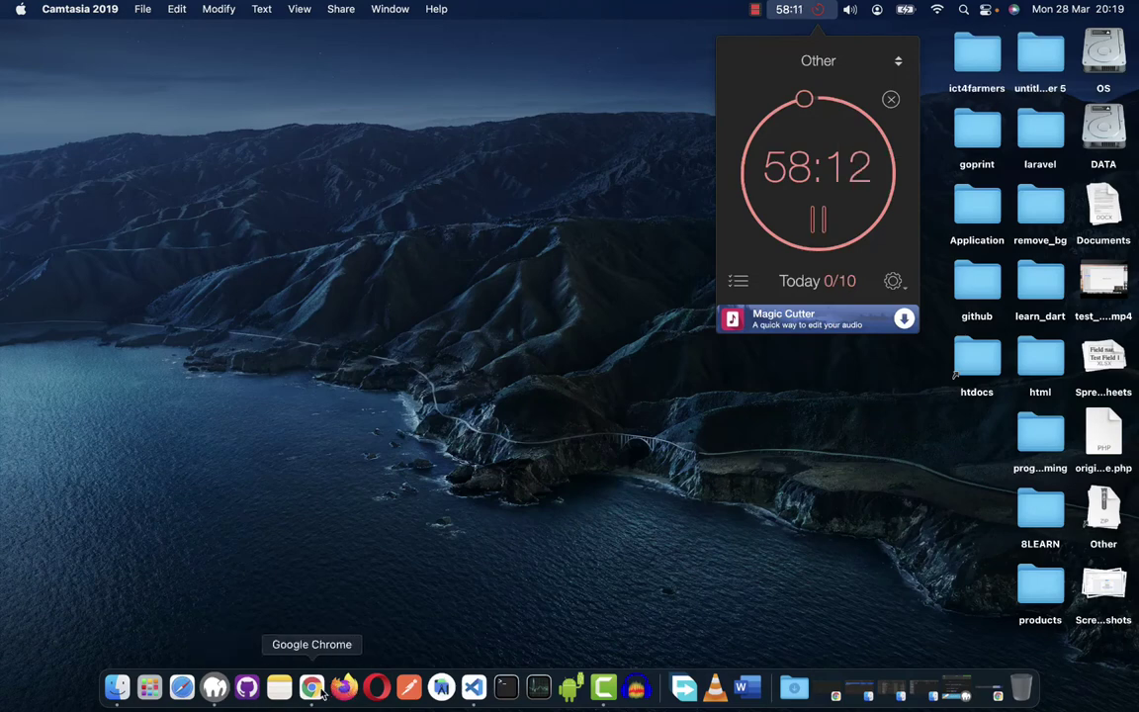
{"action": "left_click", "coordinate": [283, 621]}
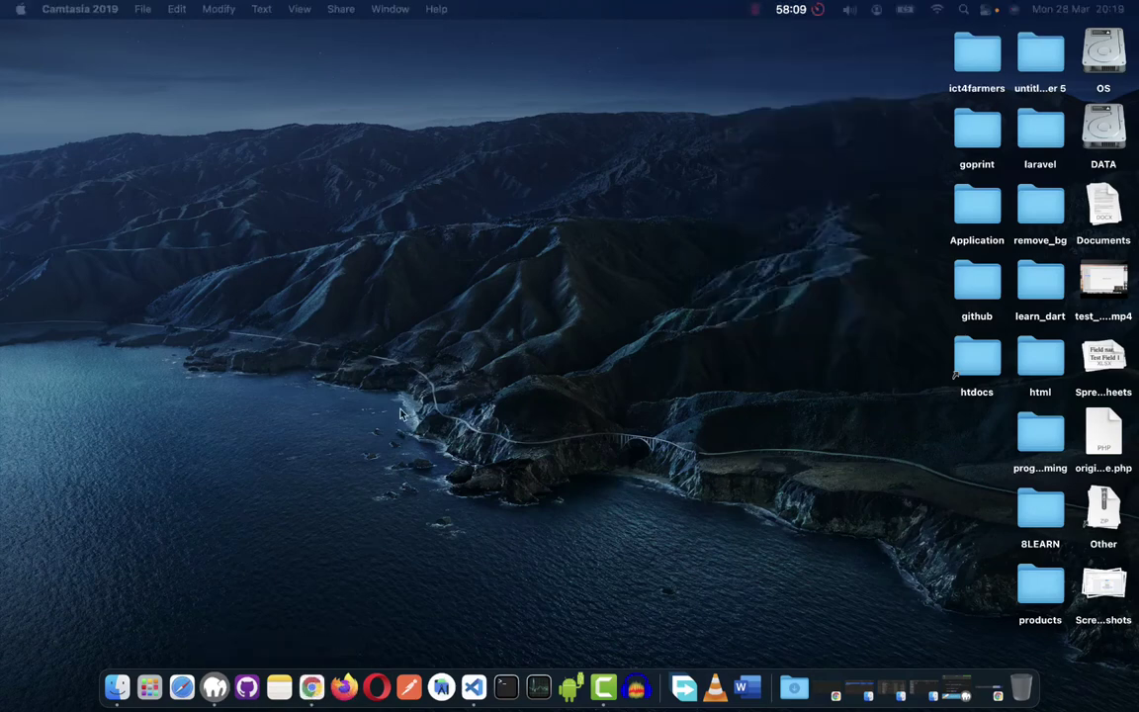
{"action": "left_click", "coordinate": [421, 228]}
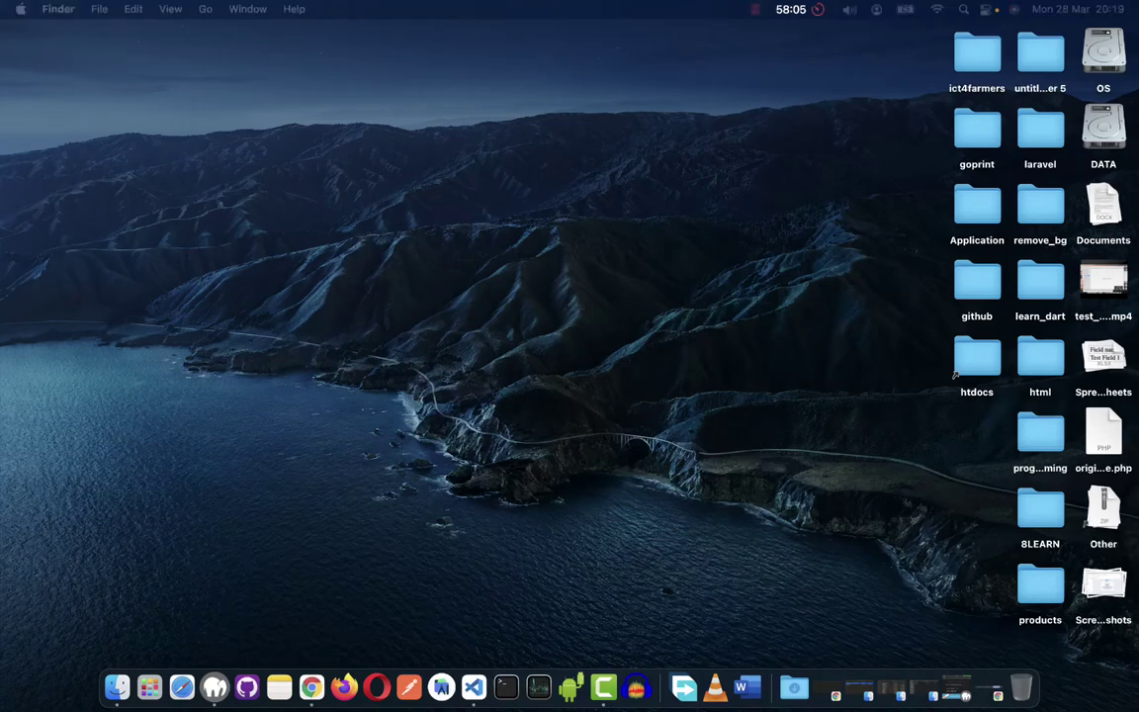
{"action": "left_click", "coordinate": [312, 687]}
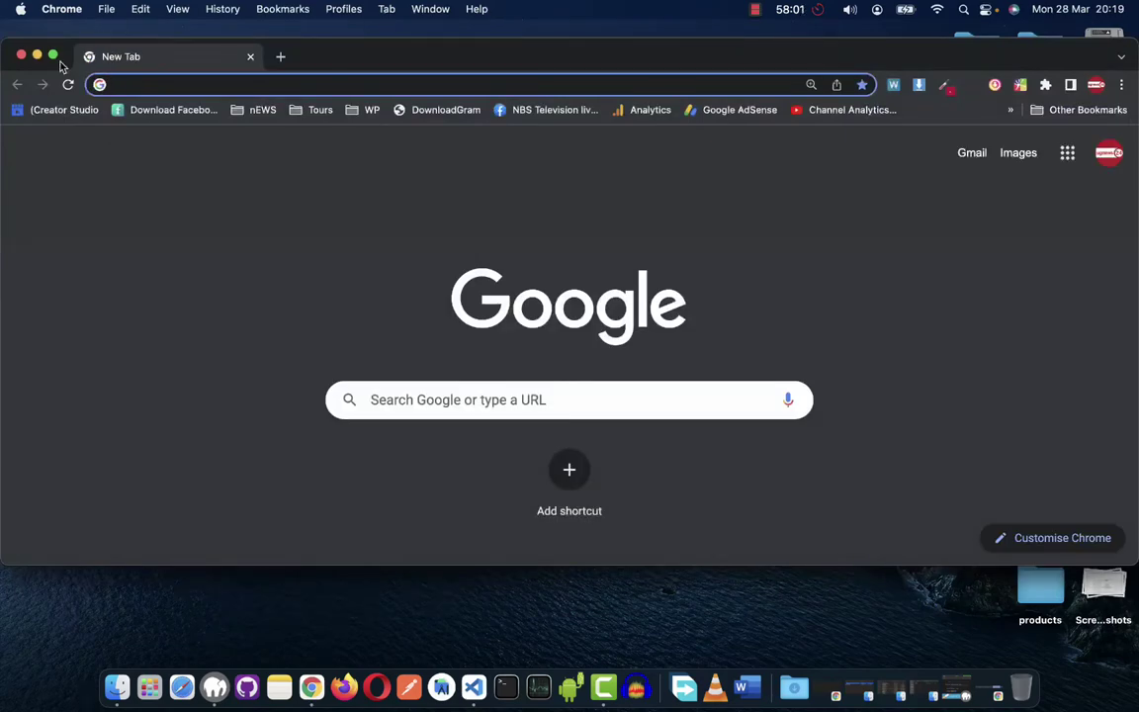
Maximise Chrome, search Google for 'github' and open the github.com dashboard.
{"action": "left_click", "coordinate": [53, 55]}
{"action": "left_click", "coordinate": [440, 348]}
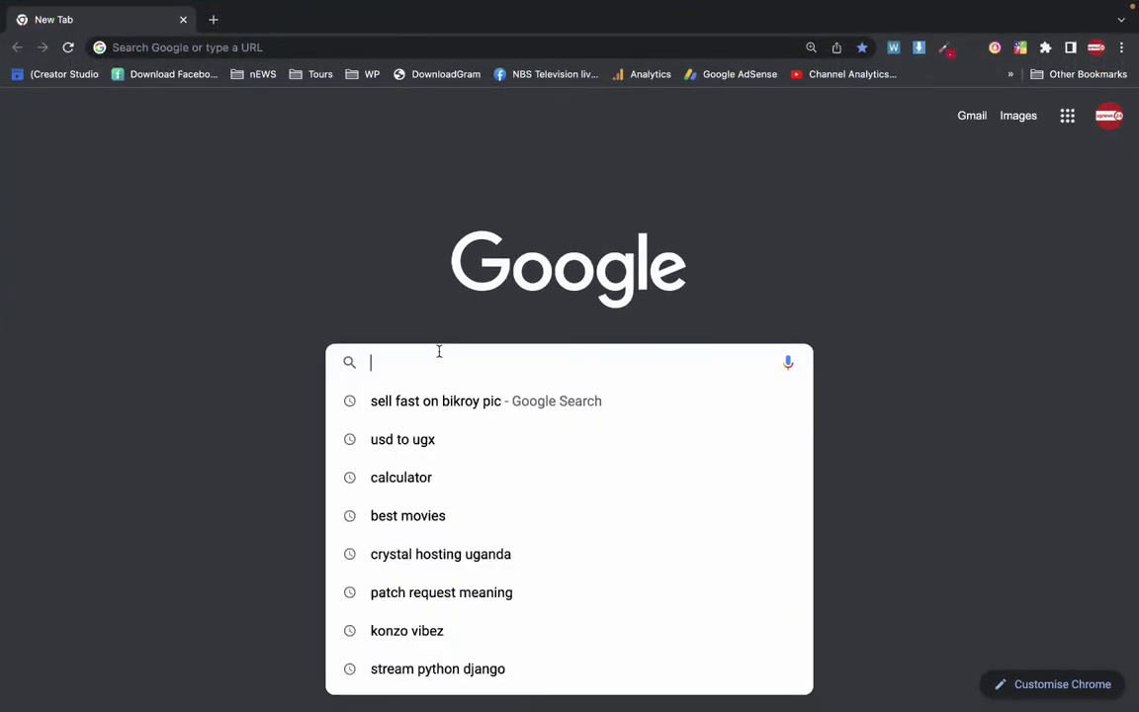
{"action": "type", "text": "github"}
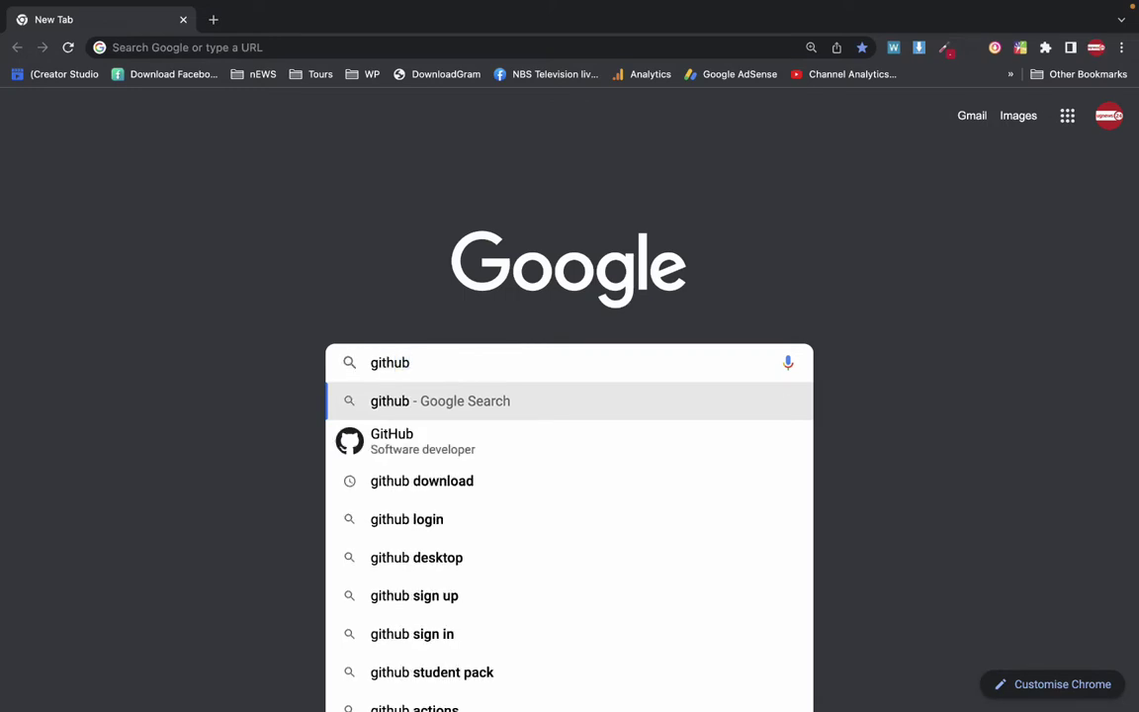
{"action": "key", "text": "Return"}
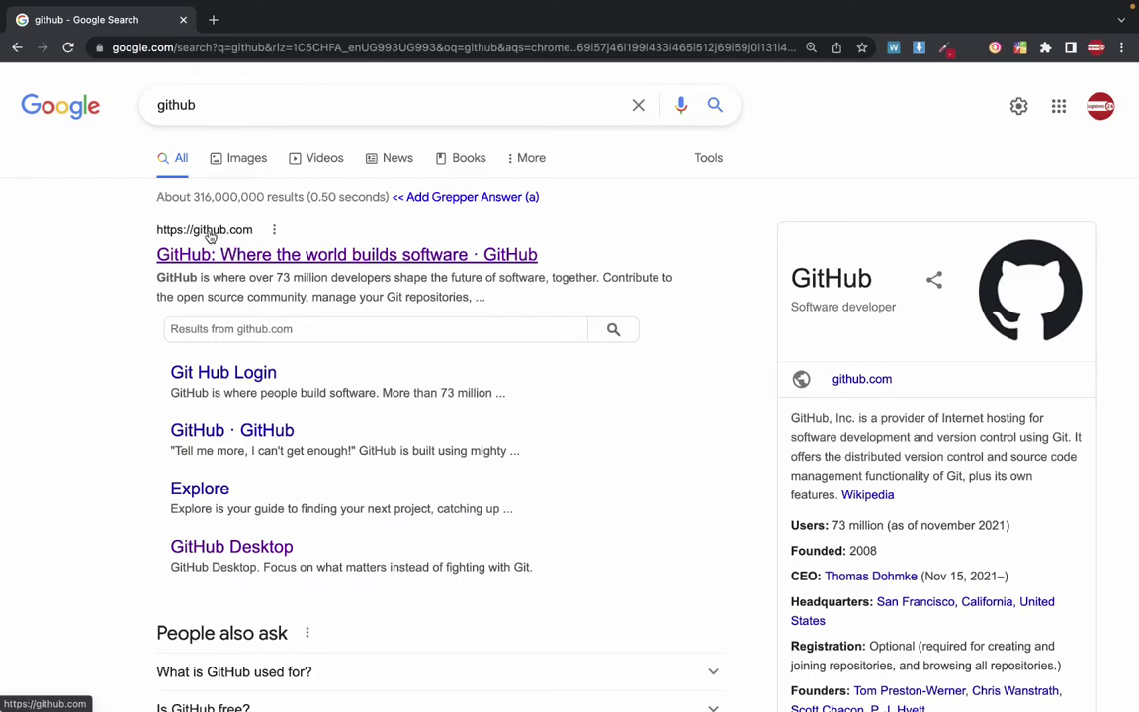
{"action": "left_click", "coordinate": [209, 237]}
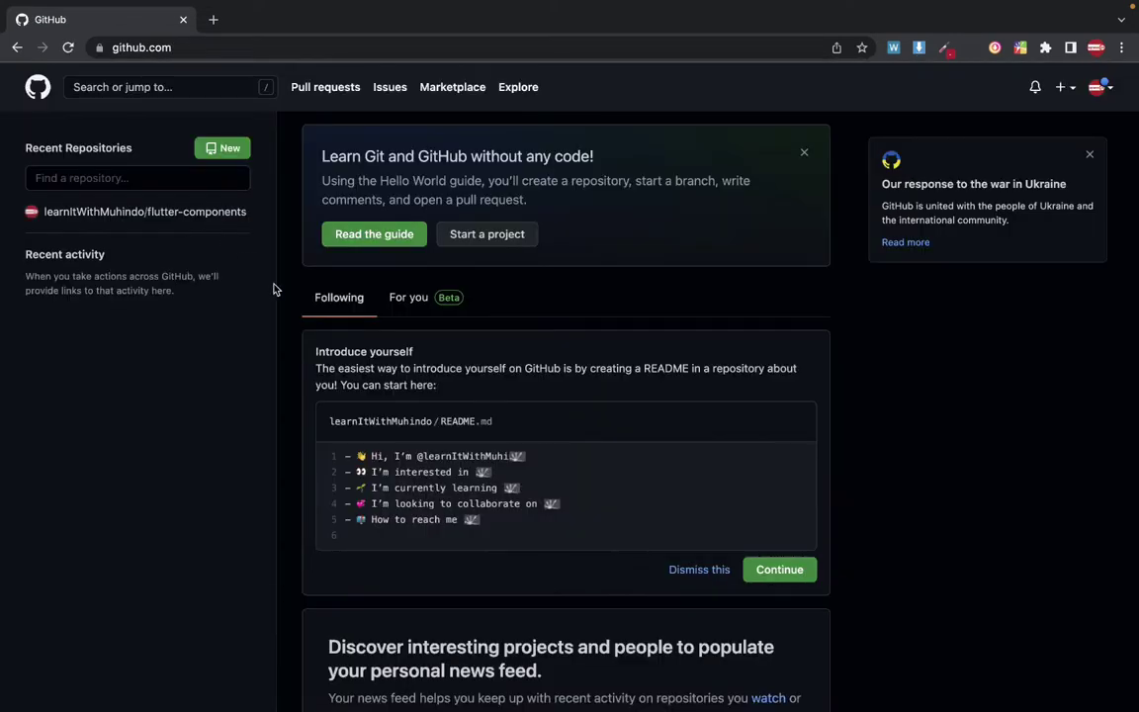
{"action": "scroll", "coordinate": [366, 453], "scroll_direction": "down", "scroll_amount": 5}
{"action": "scroll", "coordinate": [365, 460], "scroll_direction": "up", "scroll_amount": 5}
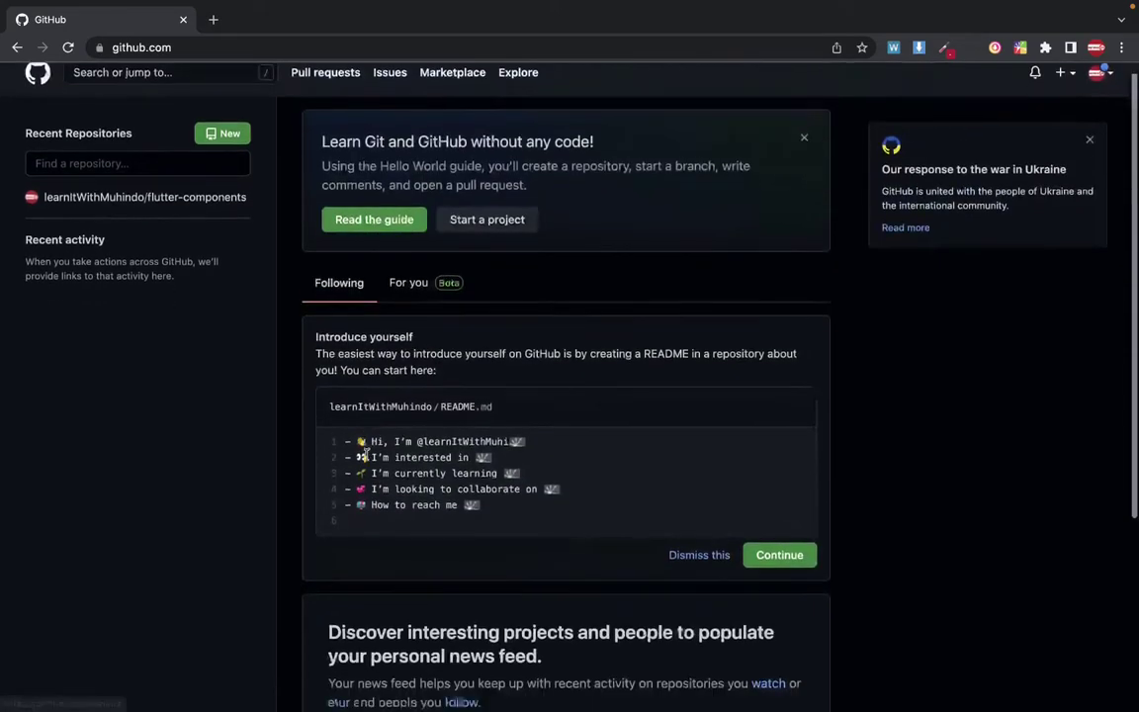
{"action": "scroll", "coordinate": [368, 458], "scroll_direction": "down", "scroll_amount": 5}
{"action": "scroll", "coordinate": [366, 458], "scroll_direction": "up", "scroll_amount": 5}
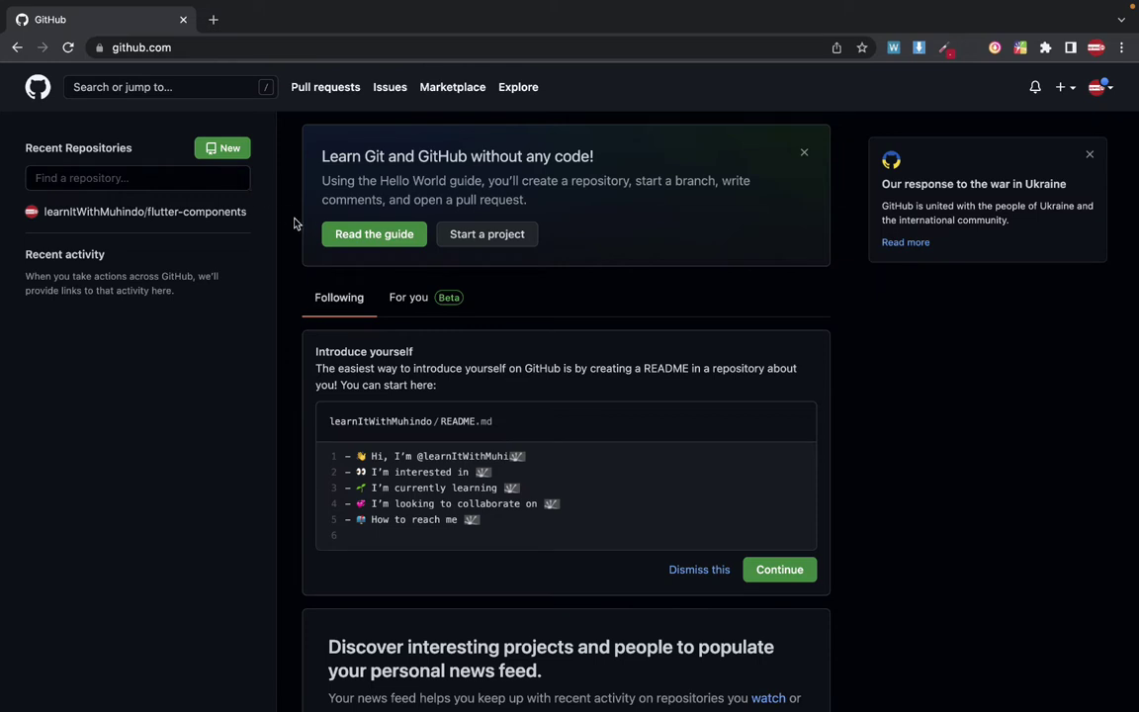
Leave full screen and bring up the Launchpad app grid.
{"action": "left_click", "coordinate": [1120, 49]}
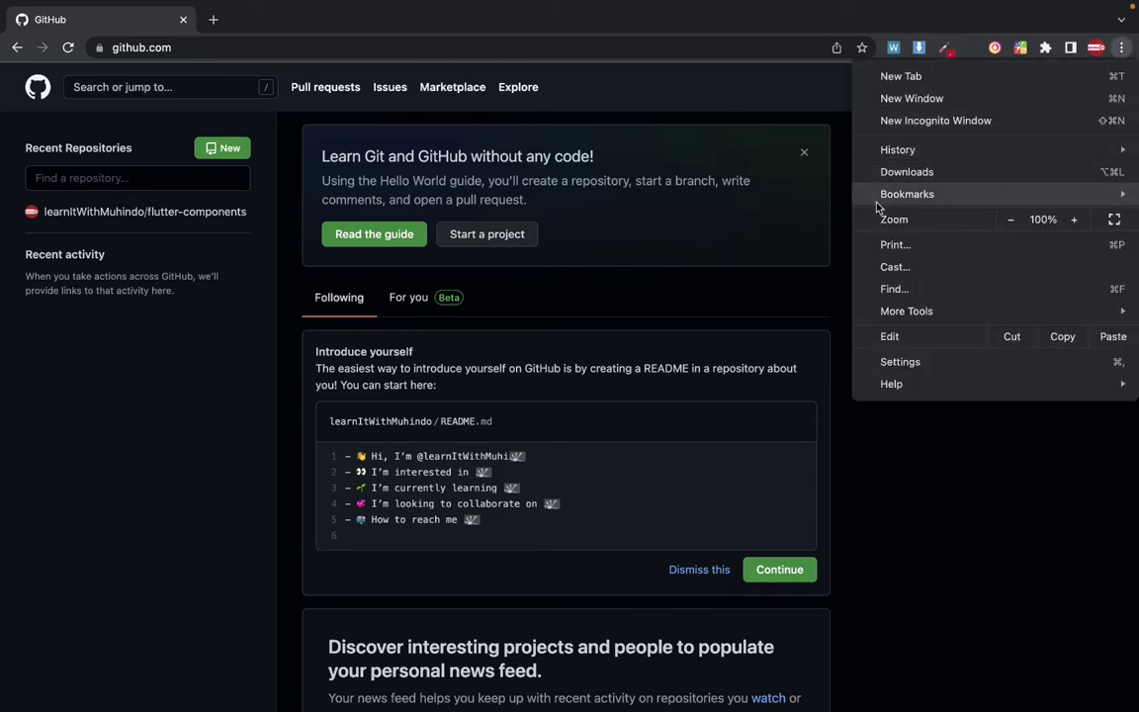
{"action": "mouse_move", "coordinate": [894, 193]}
{"action": "key", "text": "ctrl+Left"}
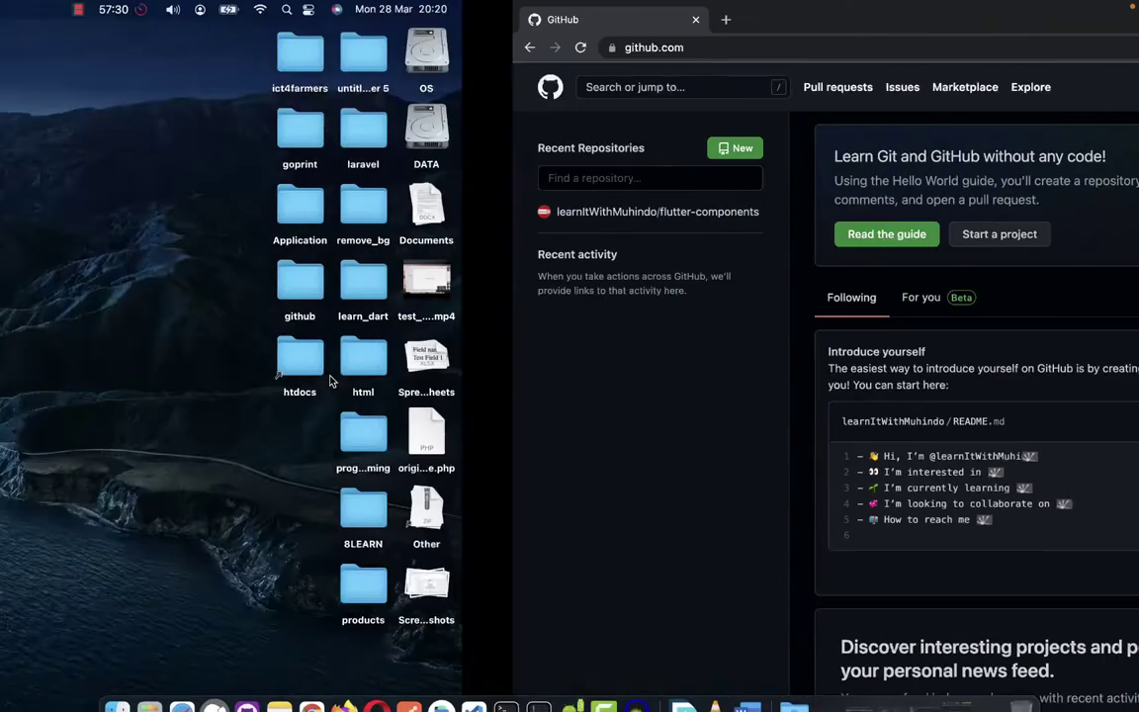
{"action": "left_click", "coordinate": [151, 690]}
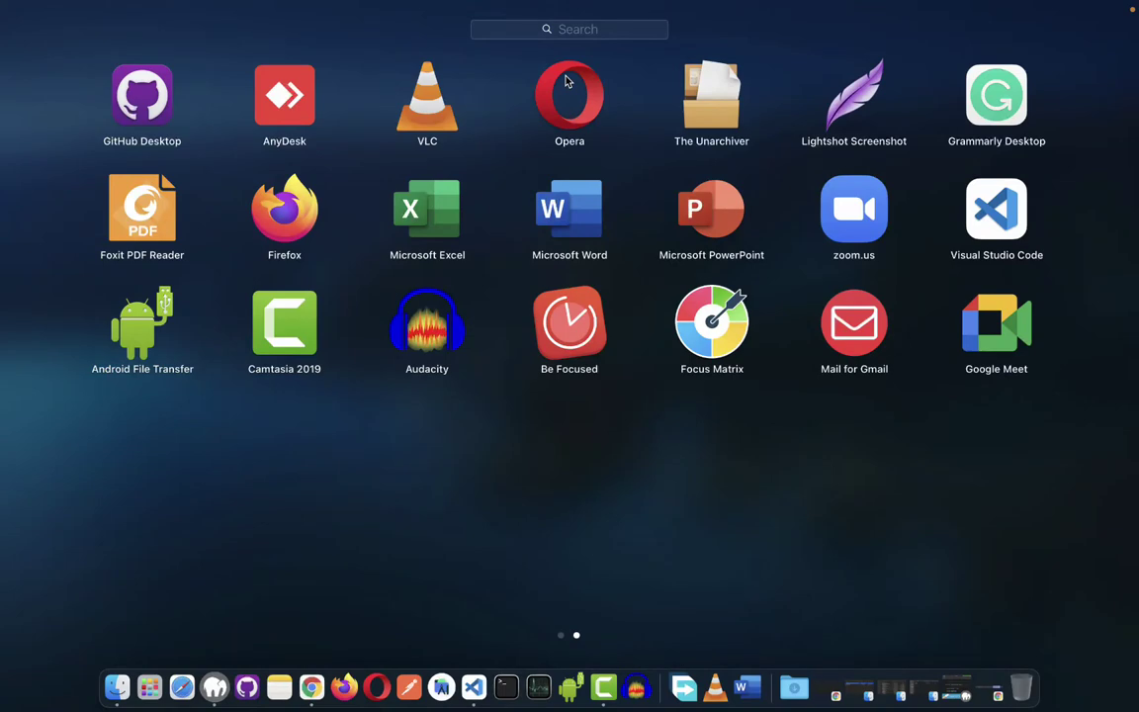
Open System Preferences via Spotlight, pick the Light appearance under General, and close it.
{"action": "type", "text": "pre"}
{"action": "left_click", "coordinate": [681, 111]}
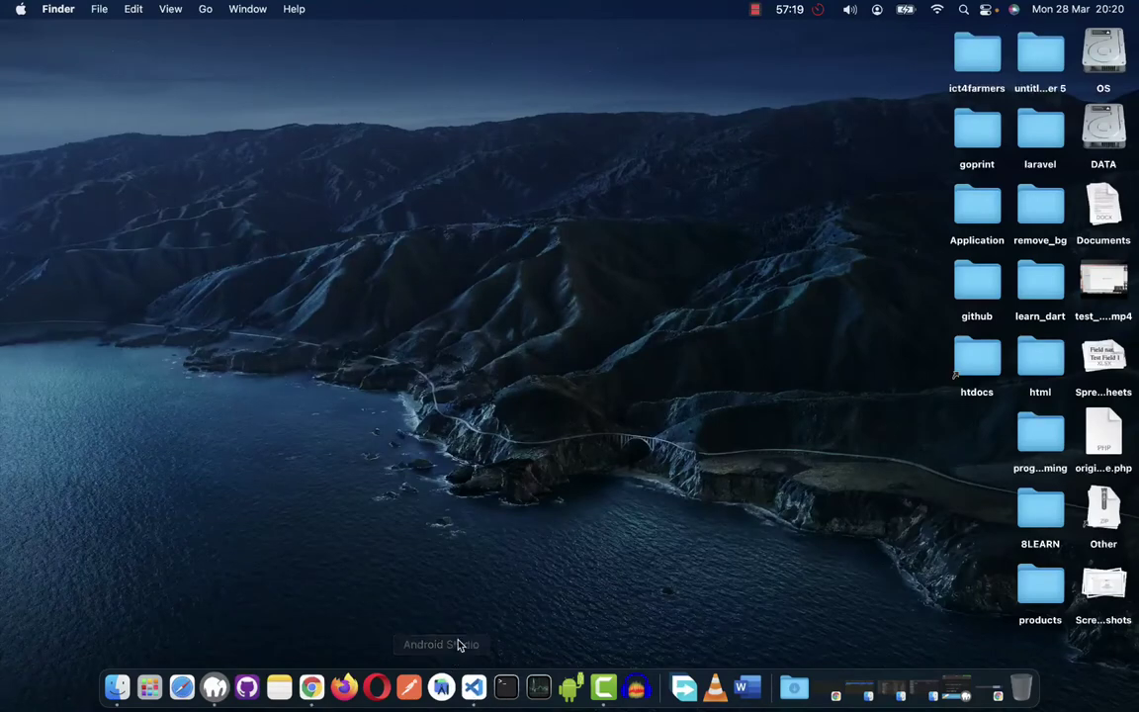
{"action": "key", "text": "super+space"}
{"action": "type", "text": "pref"}
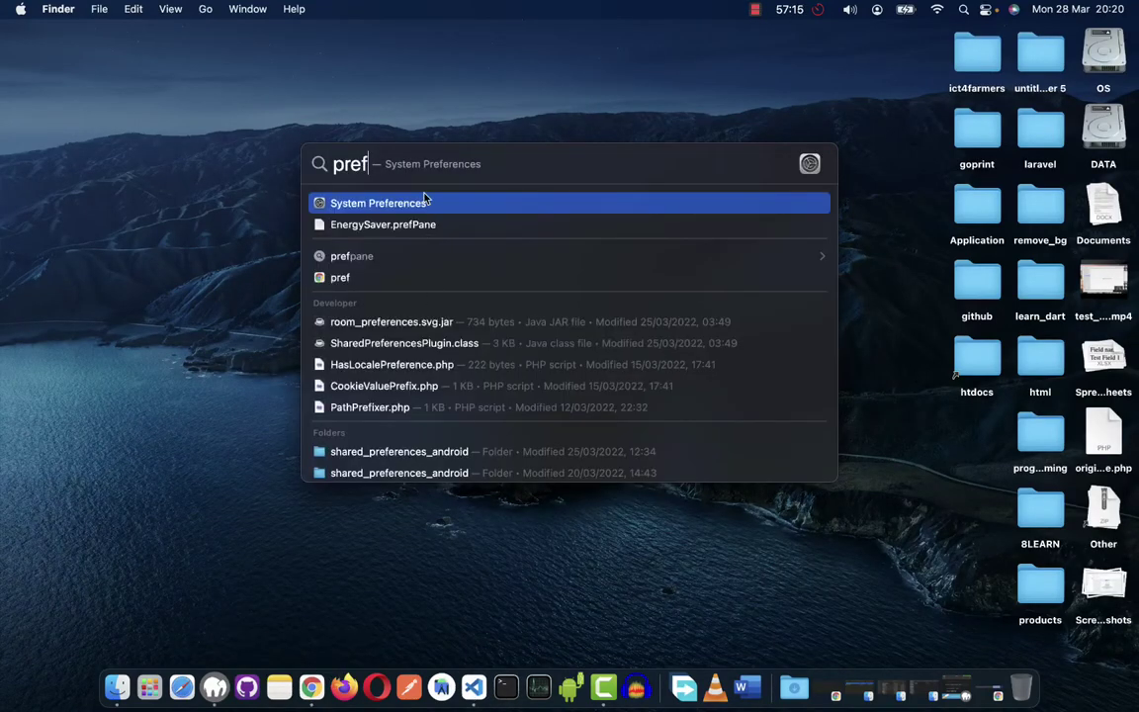
{"action": "left_click", "coordinate": [423, 198]}
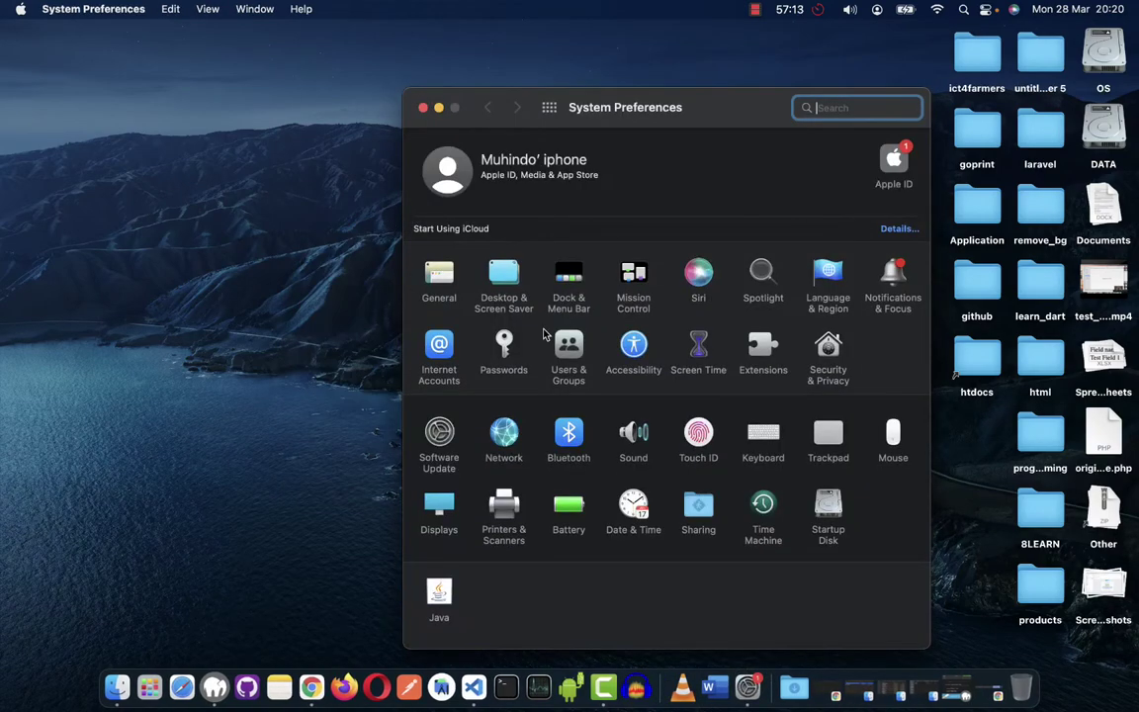
{"action": "left_click", "coordinate": [435, 273]}
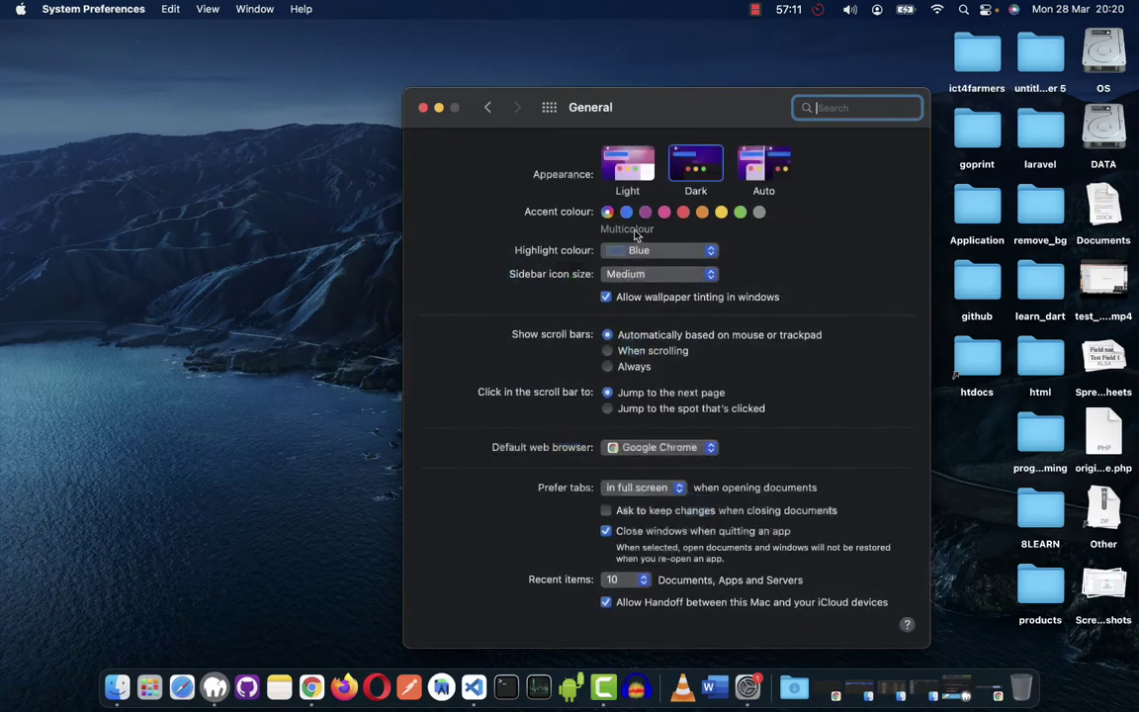
{"action": "left_click", "coordinate": [627, 166]}
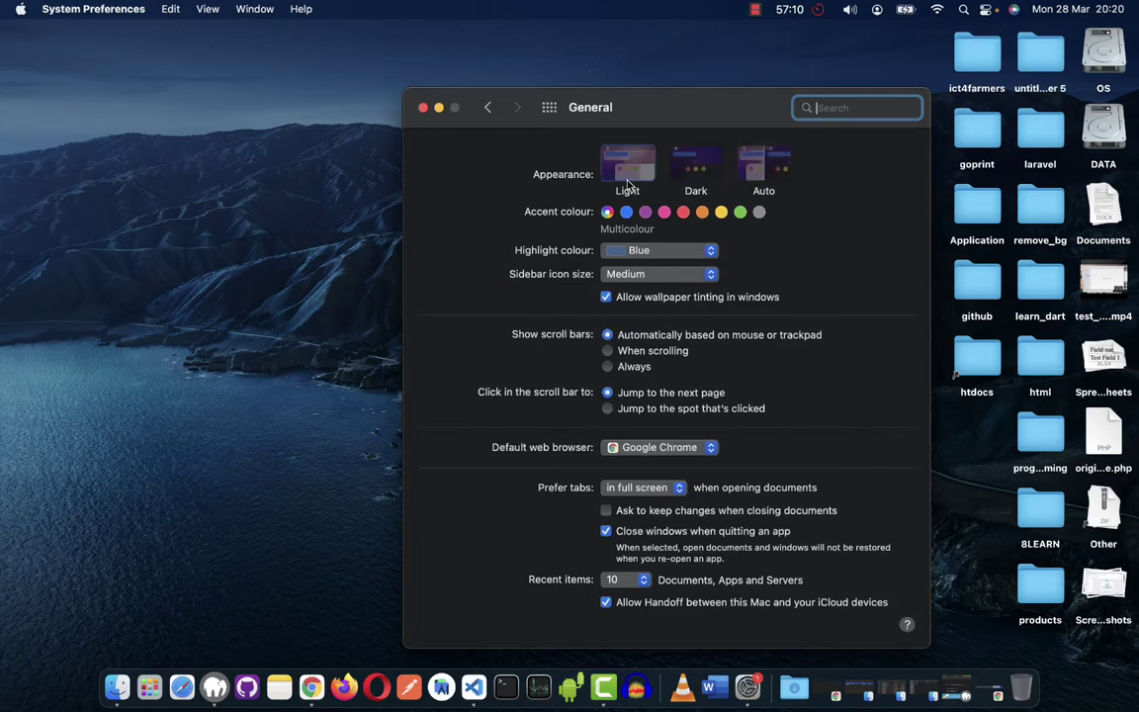
{"action": "left_click", "coordinate": [422, 107]}
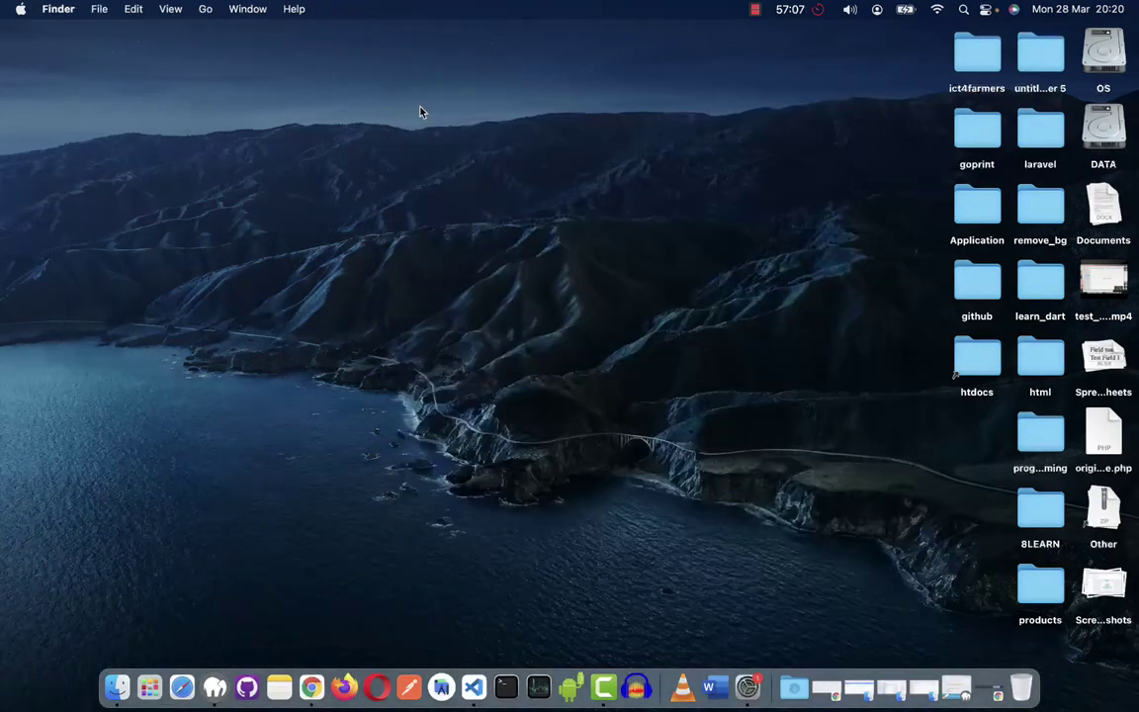
{"action": "key", "text": "ctrl+Right"}
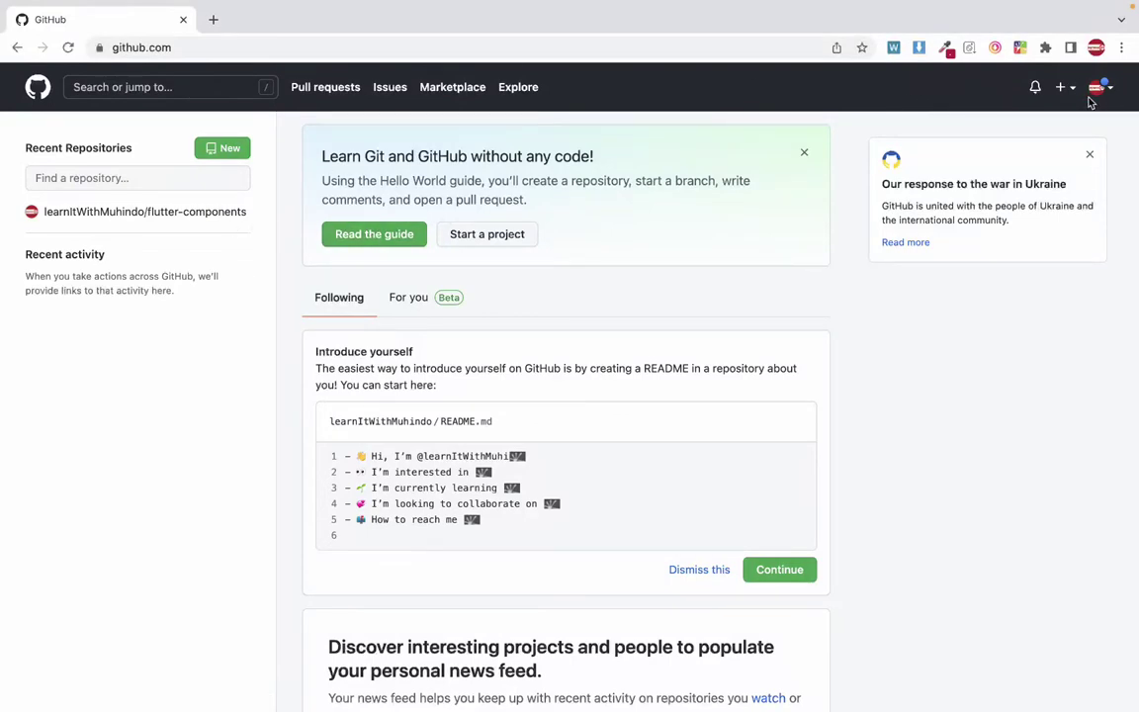
Load github.com in a new Incognito window and go to its Sign up page.
{"action": "key", "text": "super+shift+n"}
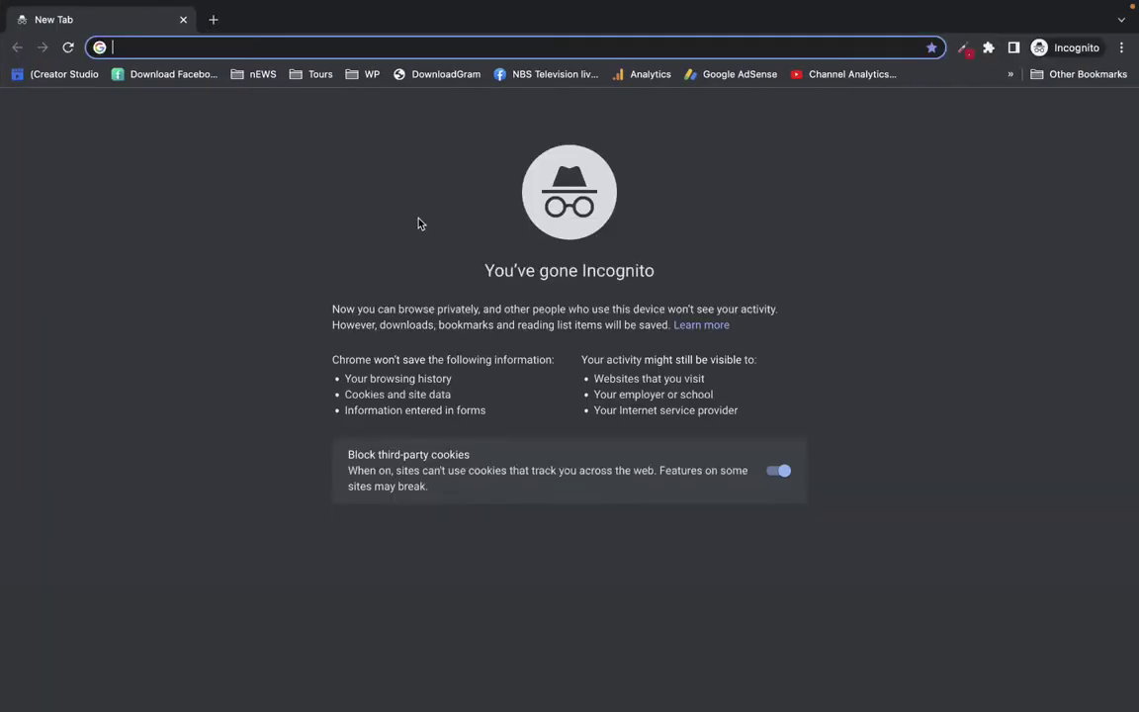
{"action": "type", "text": "gi"}
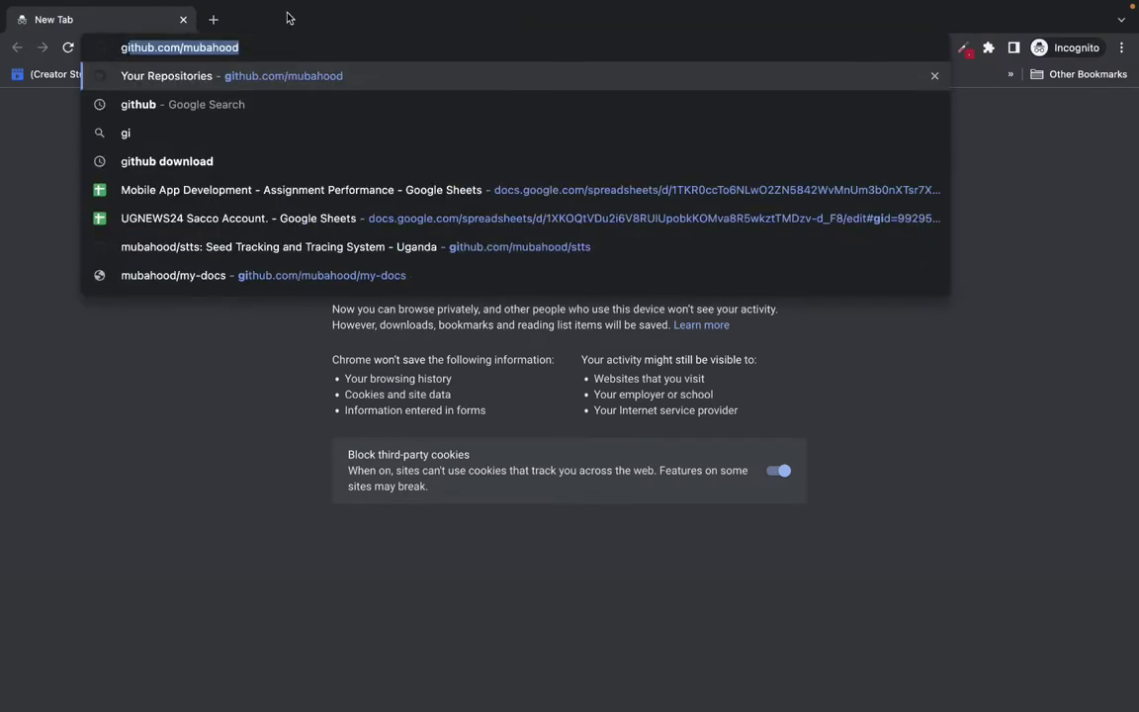
{"action": "type", "text": "thub.com"}
{"action": "key", "text": "Delete"}
{"action": "key", "text": "Return"}
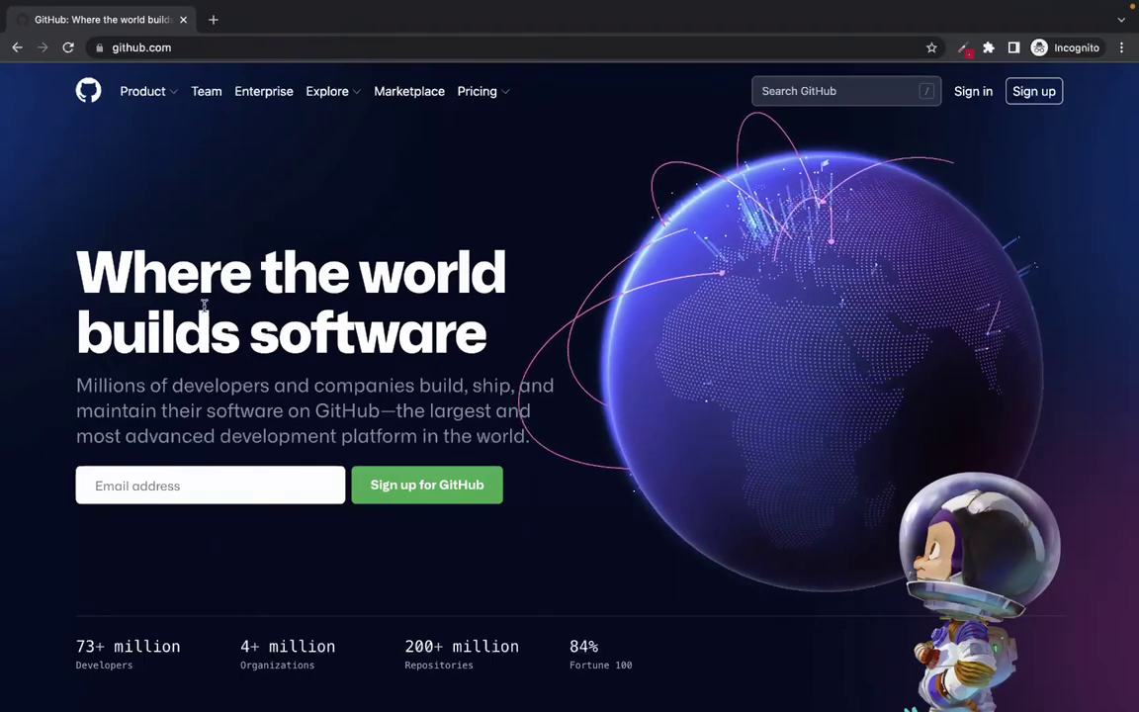
{"action": "scroll", "coordinate": [384, 429], "scroll_direction": "down", "scroll_amount": 8}
{"action": "scroll", "coordinate": [384, 429], "scroll_direction": "up", "scroll_amount": 8}
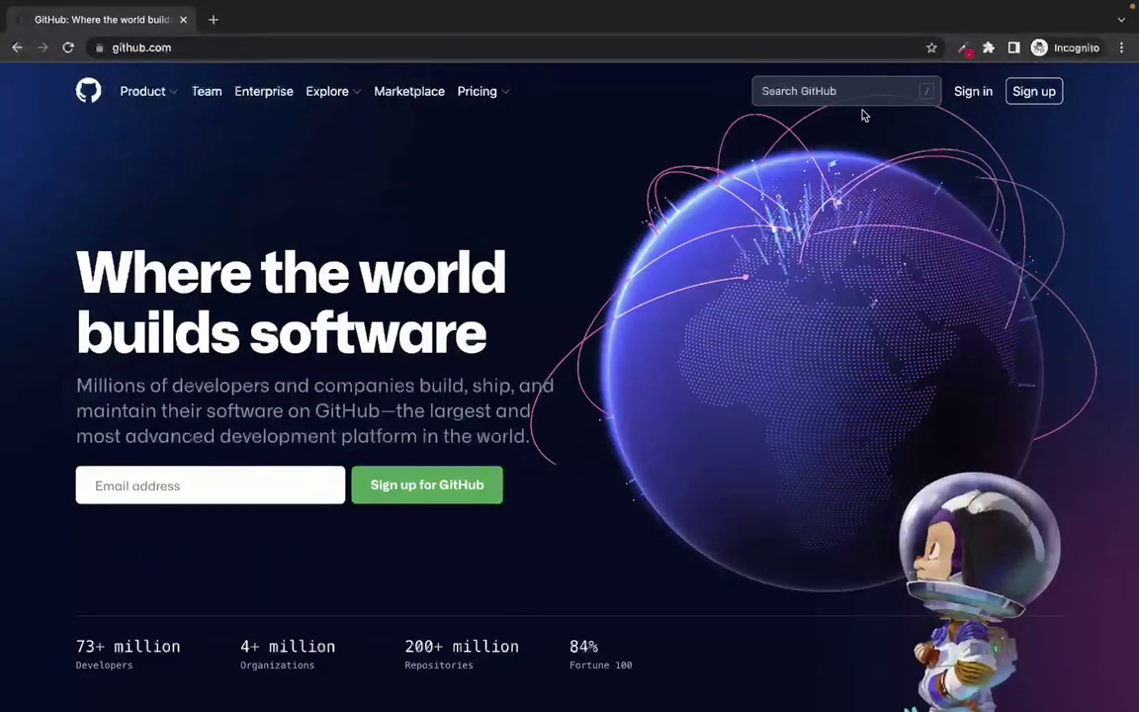
{"action": "left_click", "coordinate": [1043, 99]}
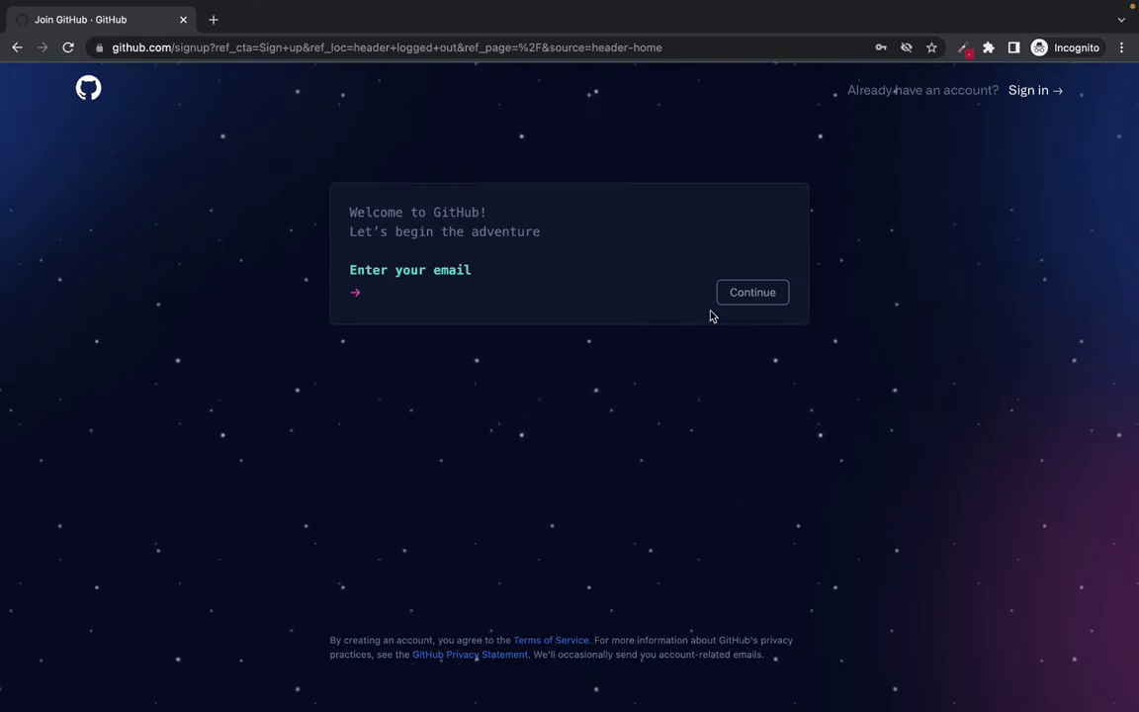
Click into the sign-up email field and dismiss the saved-email suggestions.
{"action": "left_click", "coordinate": [484, 290]}
{"action": "left_click", "coordinate": [389, 288]}
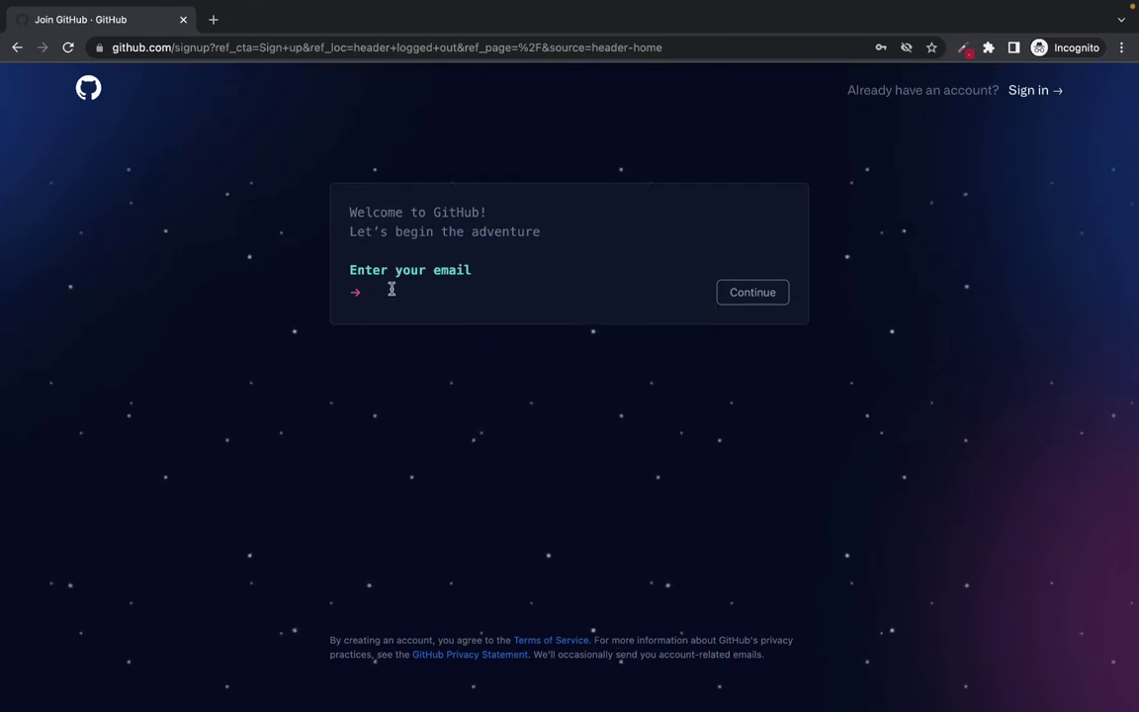
{"action": "left_click", "coordinate": [386, 293]}
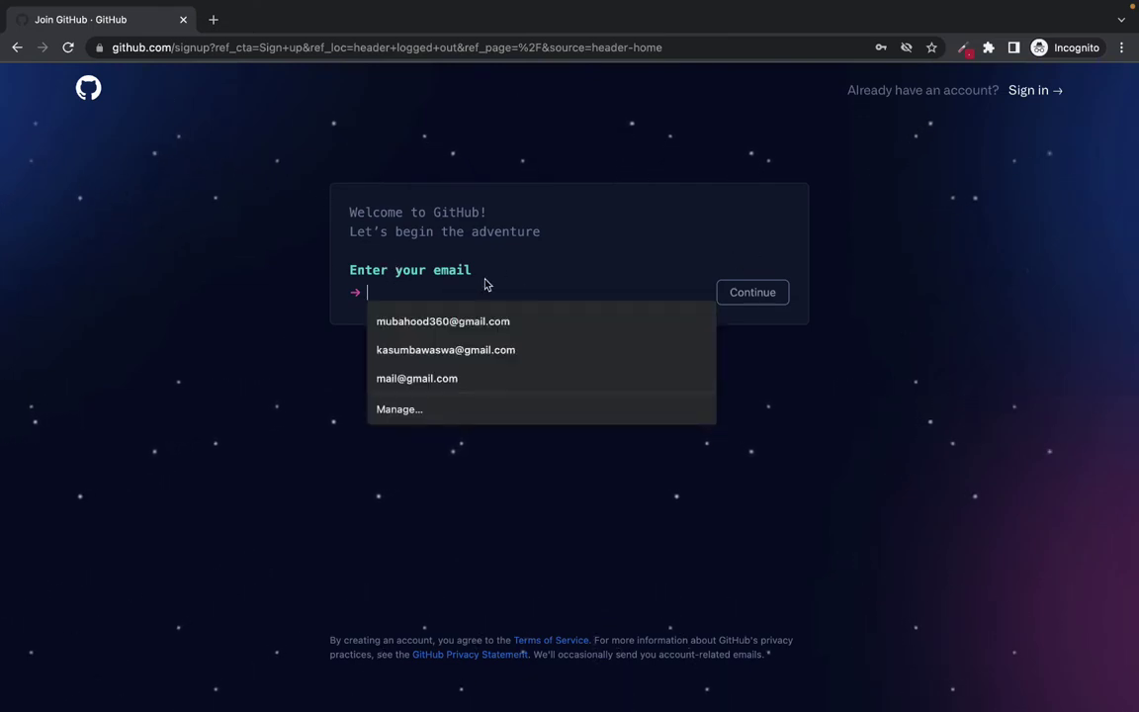
{"action": "left_click", "coordinate": [486, 283]}
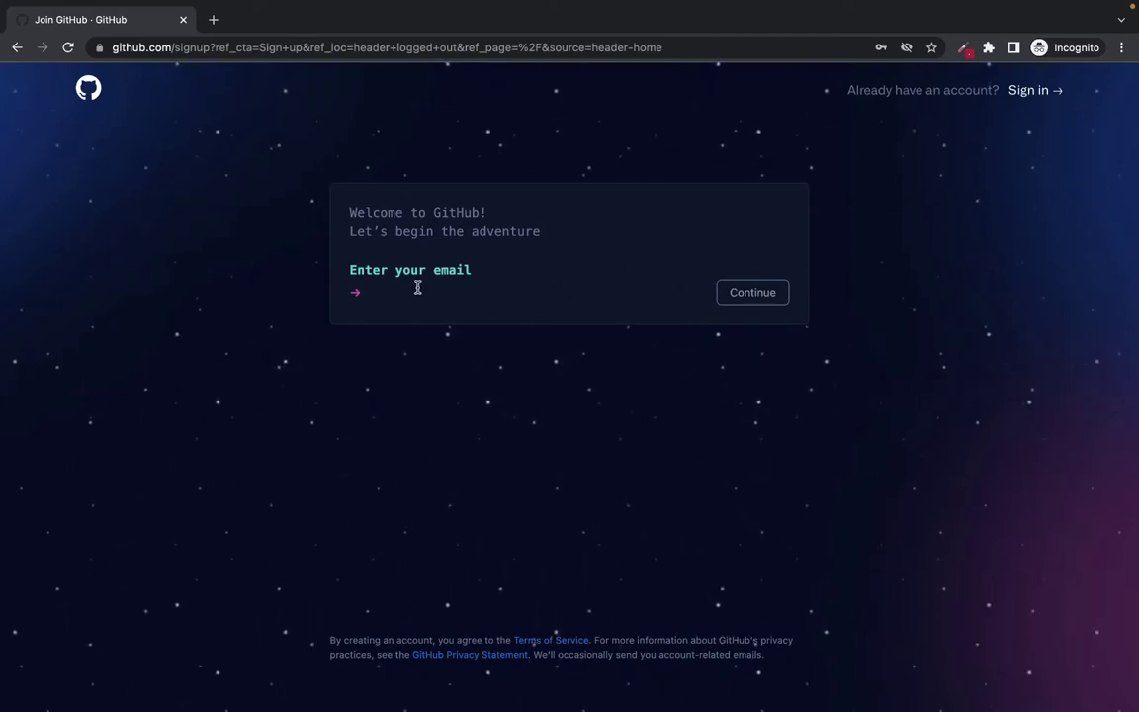
{"action": "left_click", "coordinate": [381, 292]}
{"action": "key", "text": "Escape"}
Open the sign-in form, dismiss the saved credential suggestions, and close the incognito window.
{"action": "left_click", "coordinate": [1026, 90]}
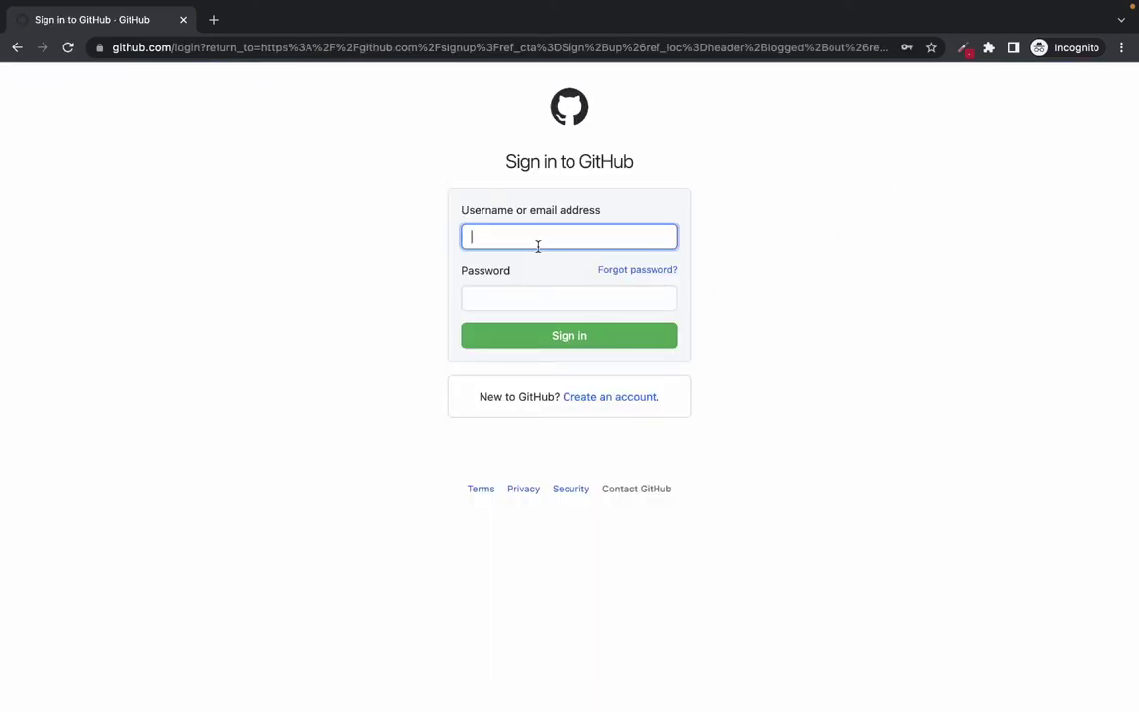
{"action": "left_click", "coordinate": [507, 245]}
{"action": "left_click", "coordinate": [437, 310]}
{"action": "left_click", "coordinate": [524, 295]}
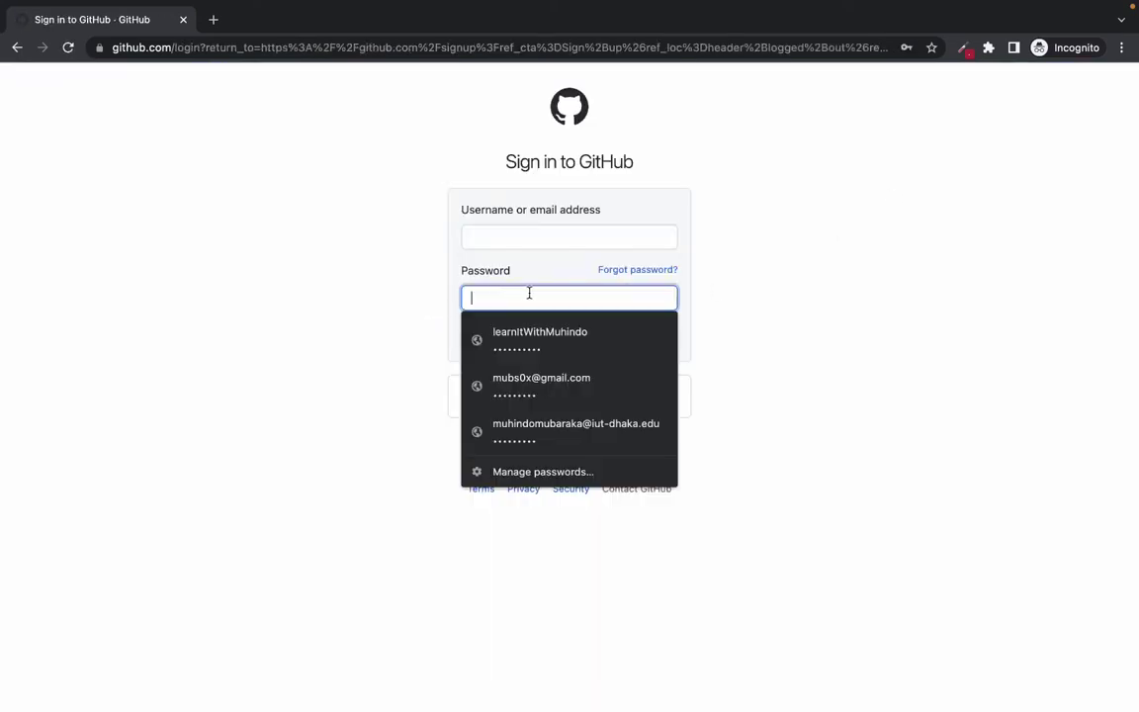
{"action": "left_click", "coordinate": [371, 289]}
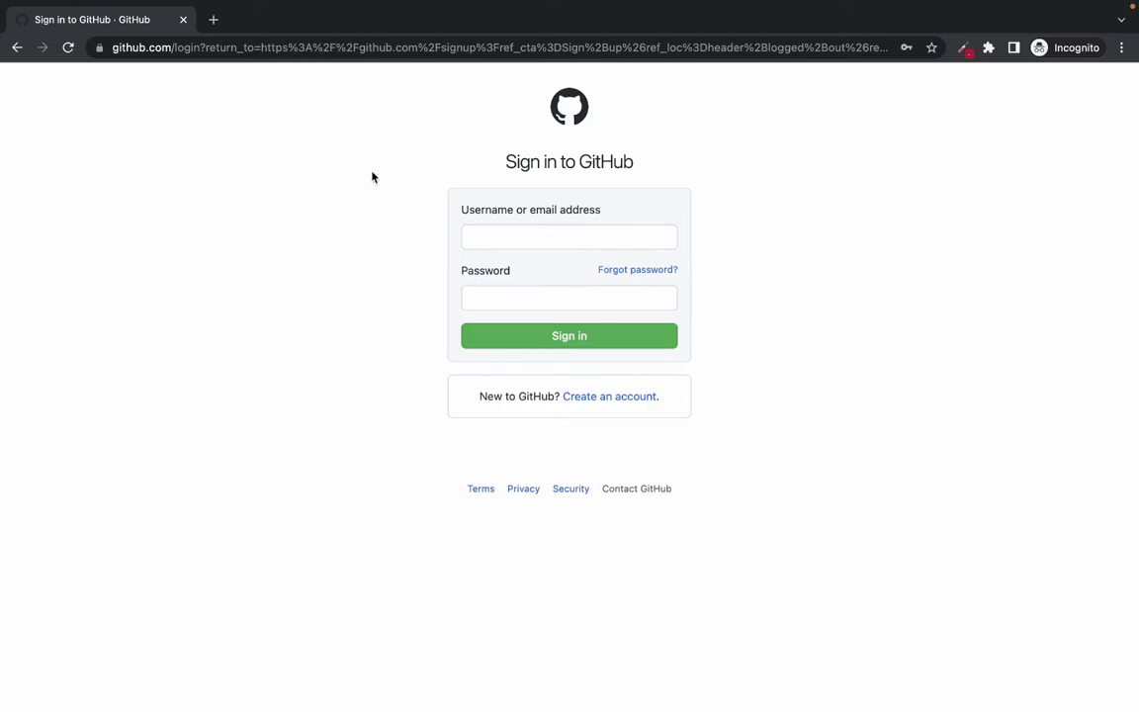
{"action": "left_click", "coordinate": [183, 22]}
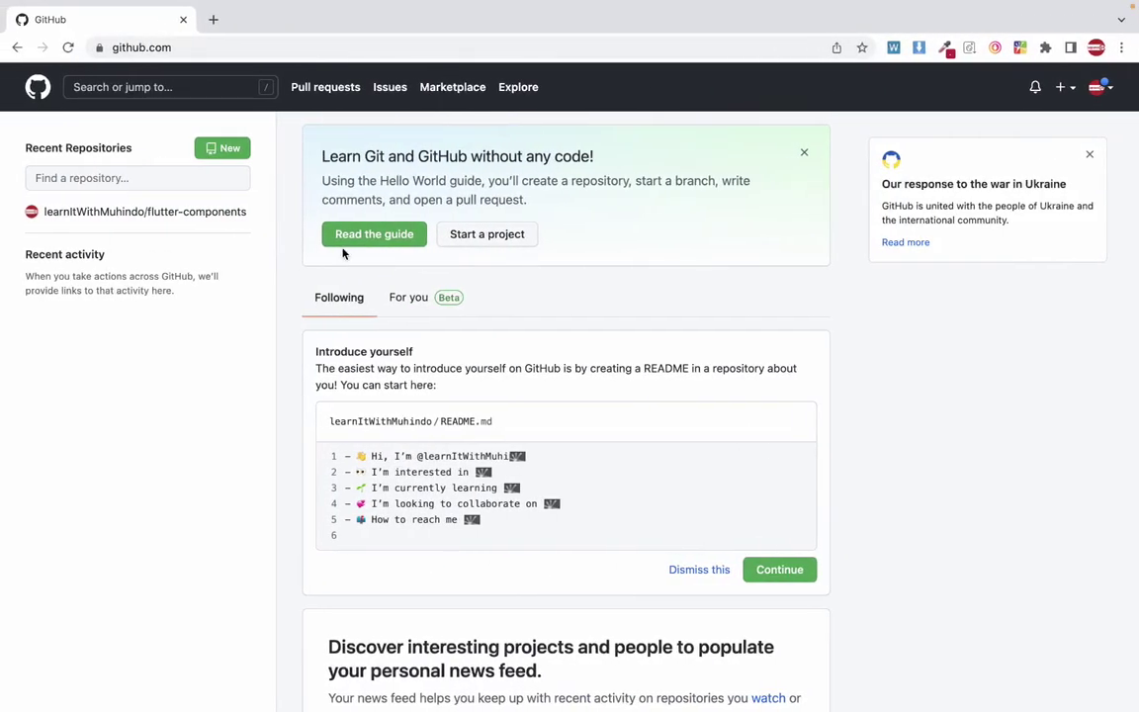
{"action": "left_click", "coordinate": [198, 211]}
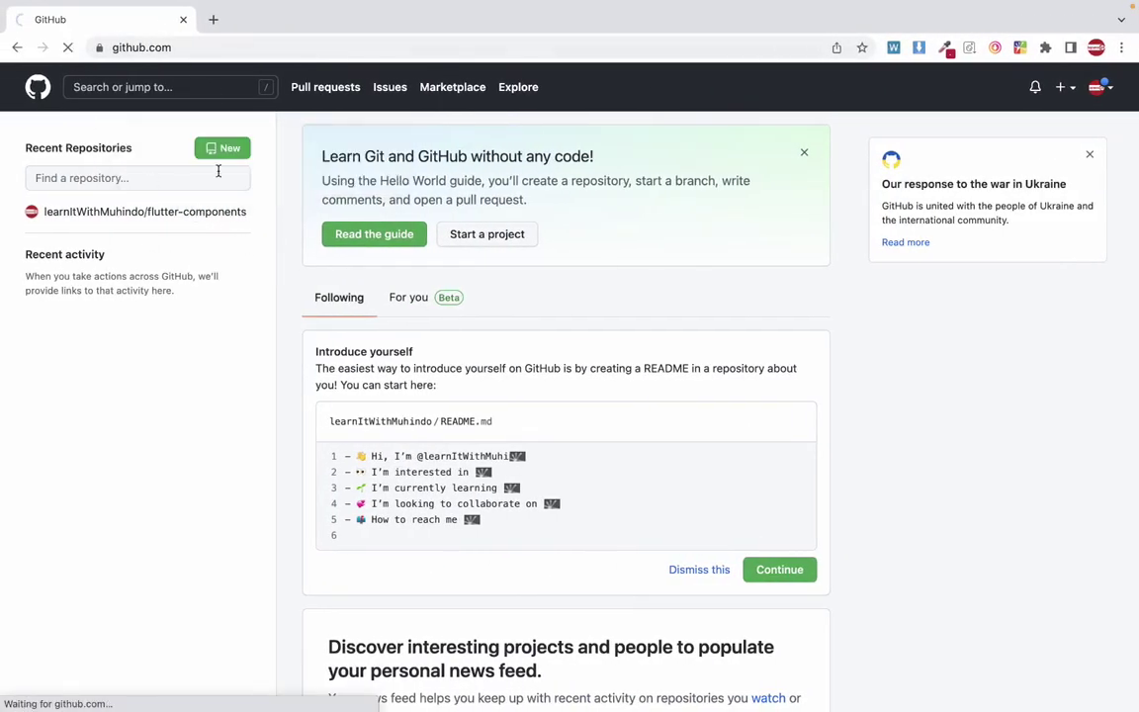
{"action": "left_click", "coordinate": [39, 92]}
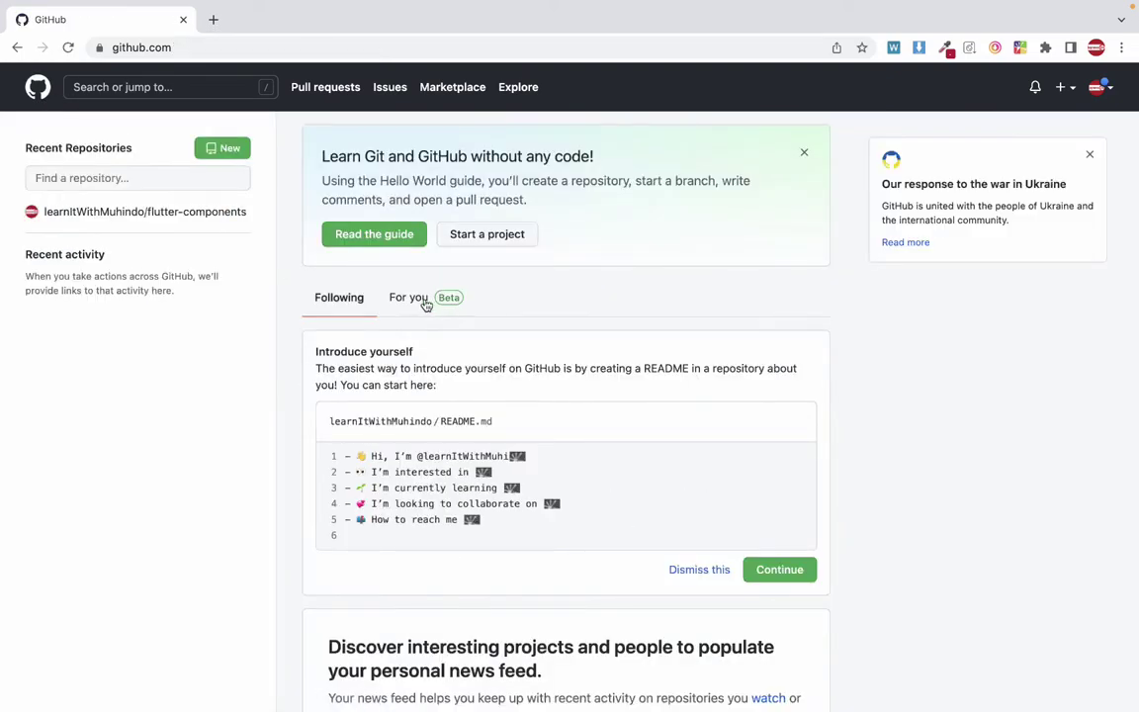
{"action": "scroll", "coordinate": [426, 298], "scroll_direction": "down", "scroll_amount": 5}
{"action": "scroll", "coordinate": [425, 298], "scroll_direction": "up", "scroll_amount": 3}
{"action": "scroll", "coordinate": [425, 298], "scroll_direction": "down", "scroll_amount": 3}
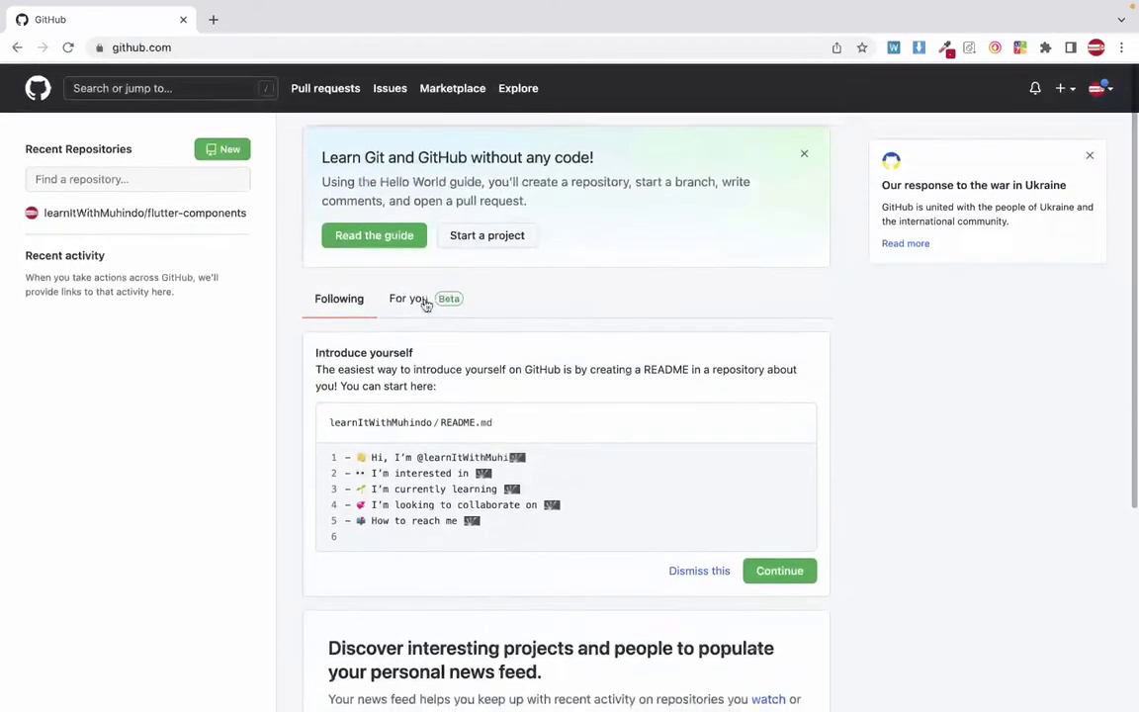
{"action": "scroll", "coordinate": [425, 299], "scroll_direction": "up", "scroll_amount": 3}
{"action": "scroll", "coordinate": [425, 298], "scroll_direction": "down", "scroll_amount": 2}
{"action": "scroll", "coordinate": [425, 301], "scroll_direction": "up", "scroll_amount": 2}
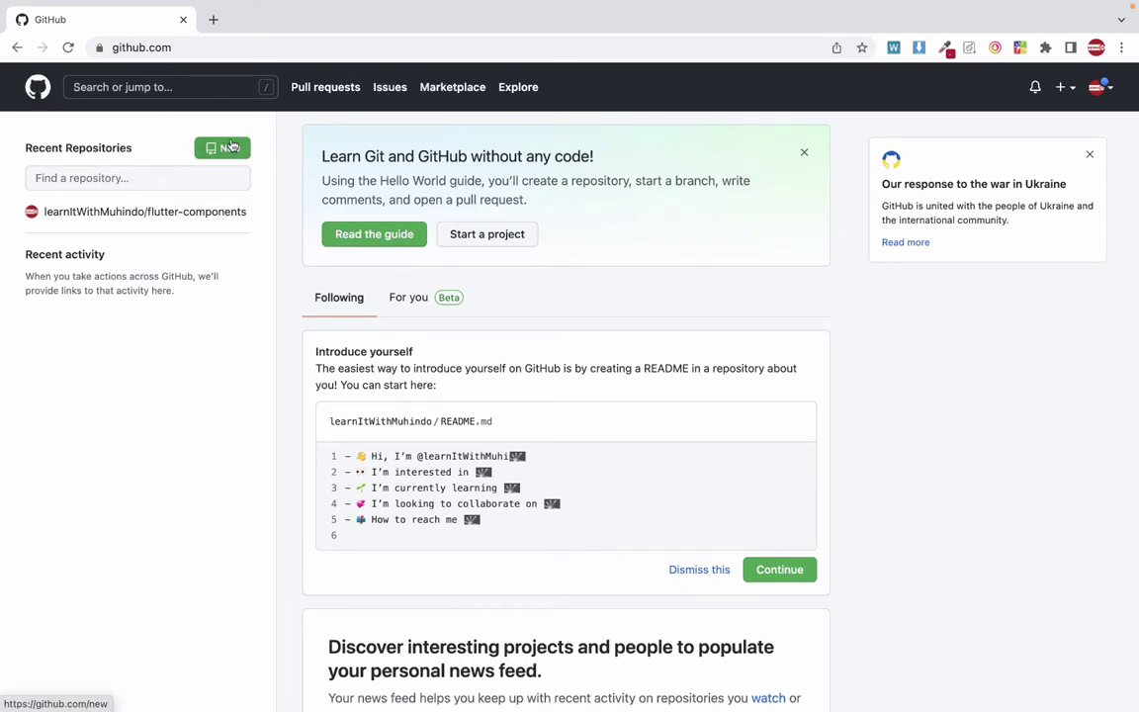
{"action": "left_click", "coordinate": [225, 150]}
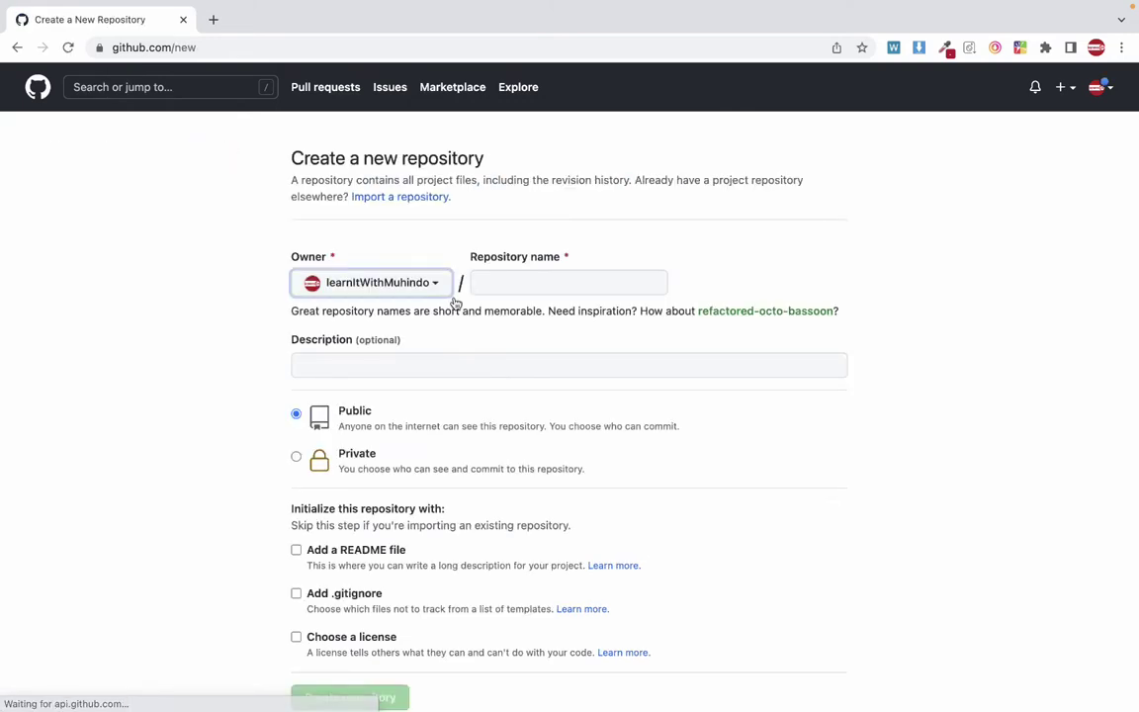
Enter ugnews24 as the repository name on the new-repository form.
{"action": "scroll", "coordinate": [458, 334], "scroll_direction": "down", "scroll_amount": 3}
{"action": "scroll", "coordinate": [457, 334], "scroll_direction": "up", "scroll_amount": 2}
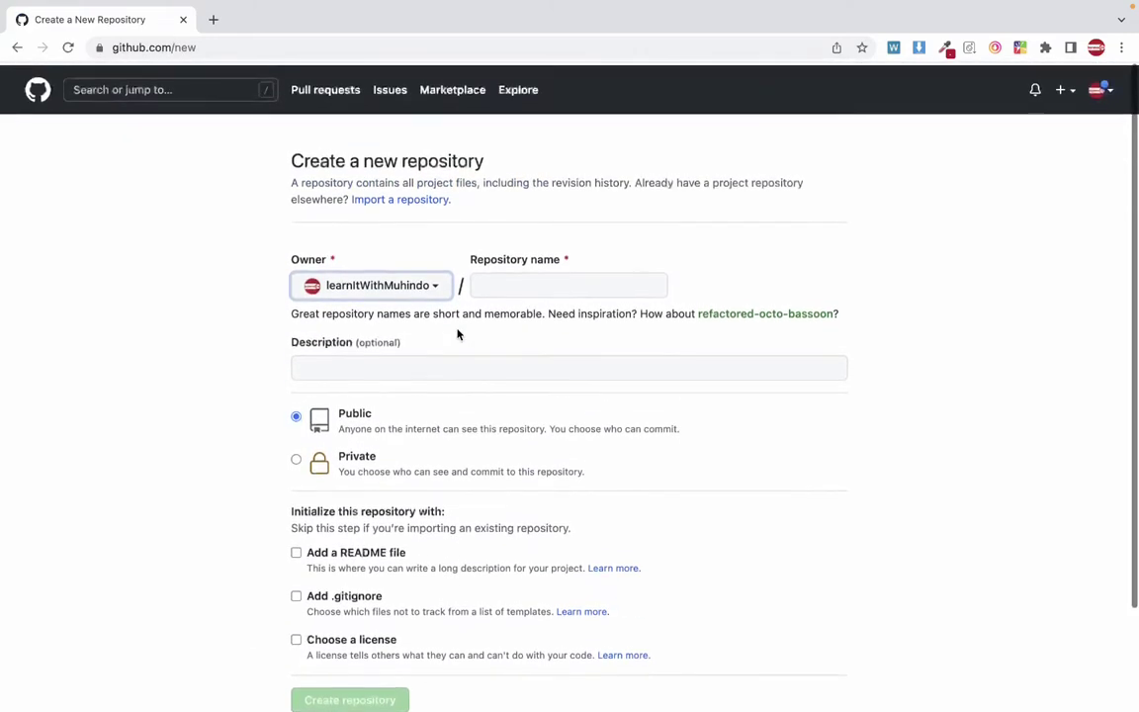
{"action": "scroll", "coordinate": [458, 334], "scroll_direction": "up", "scroll_amount": 1}
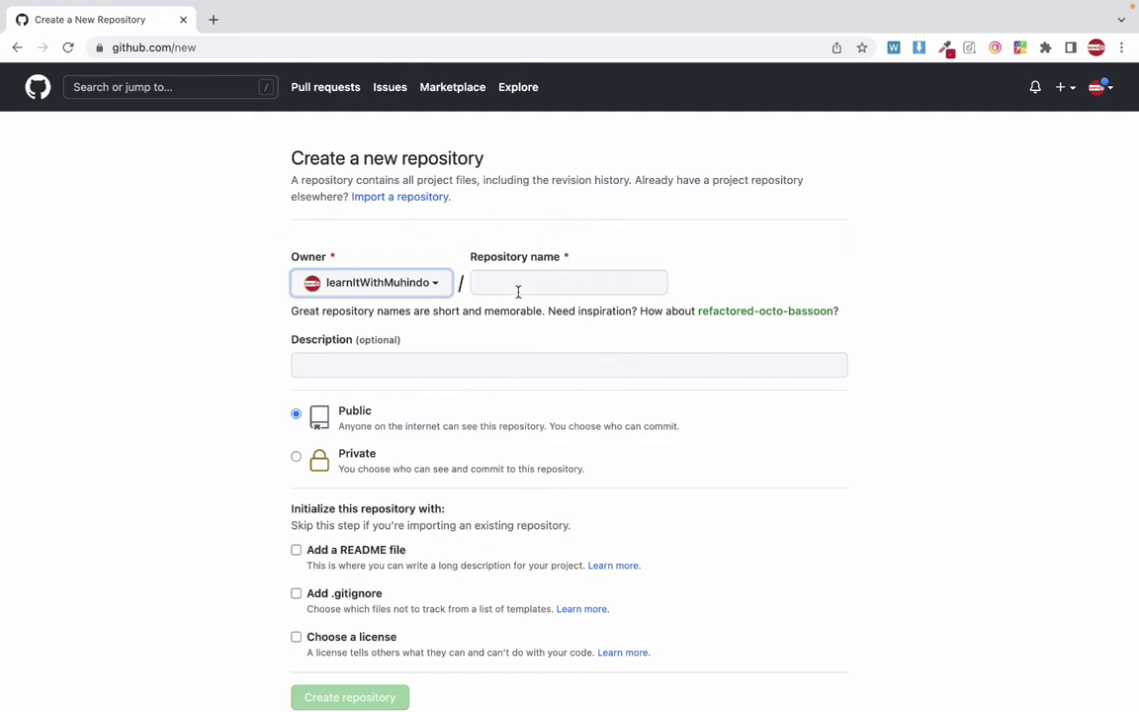
{"action": "left_click", "coordinate": [448, 242]}
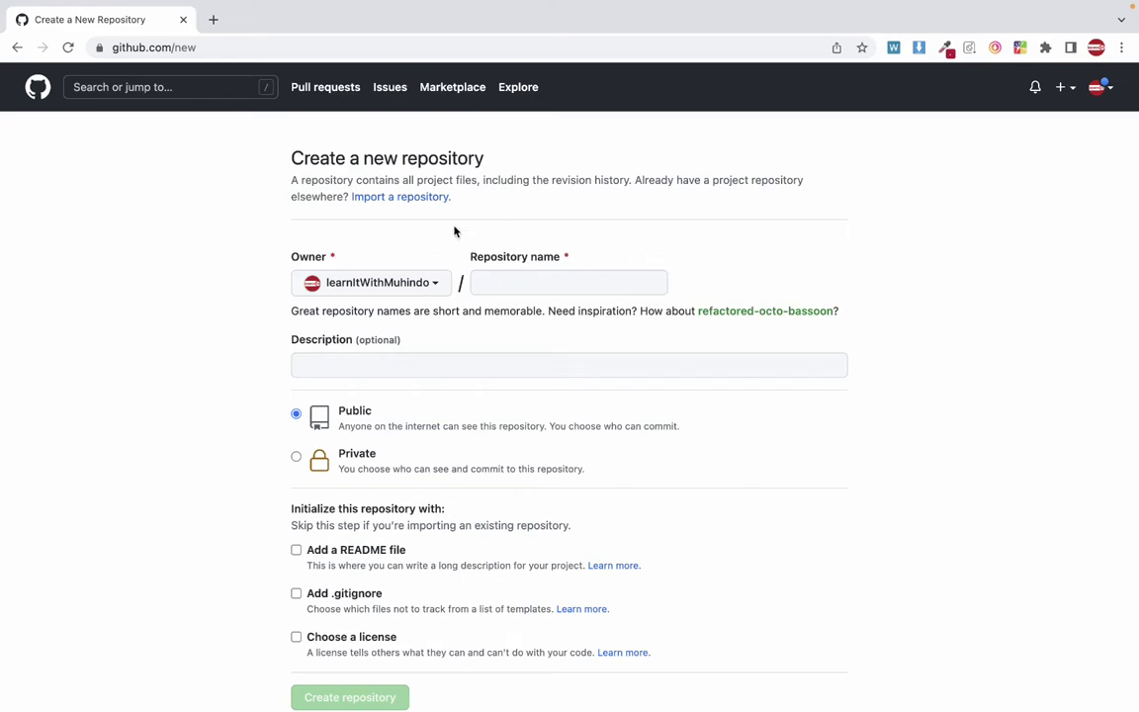
{"action": "left_click", "coordinate": [491, 282]}
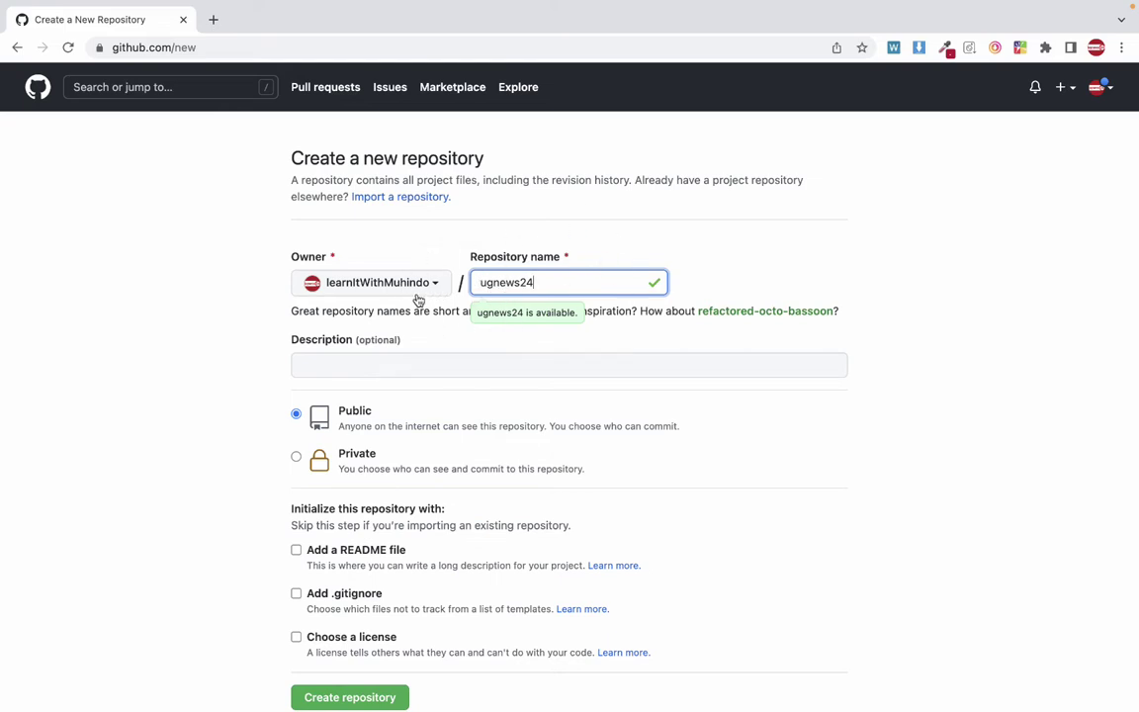
{"action": "key", "text": "ctrl+Left"}
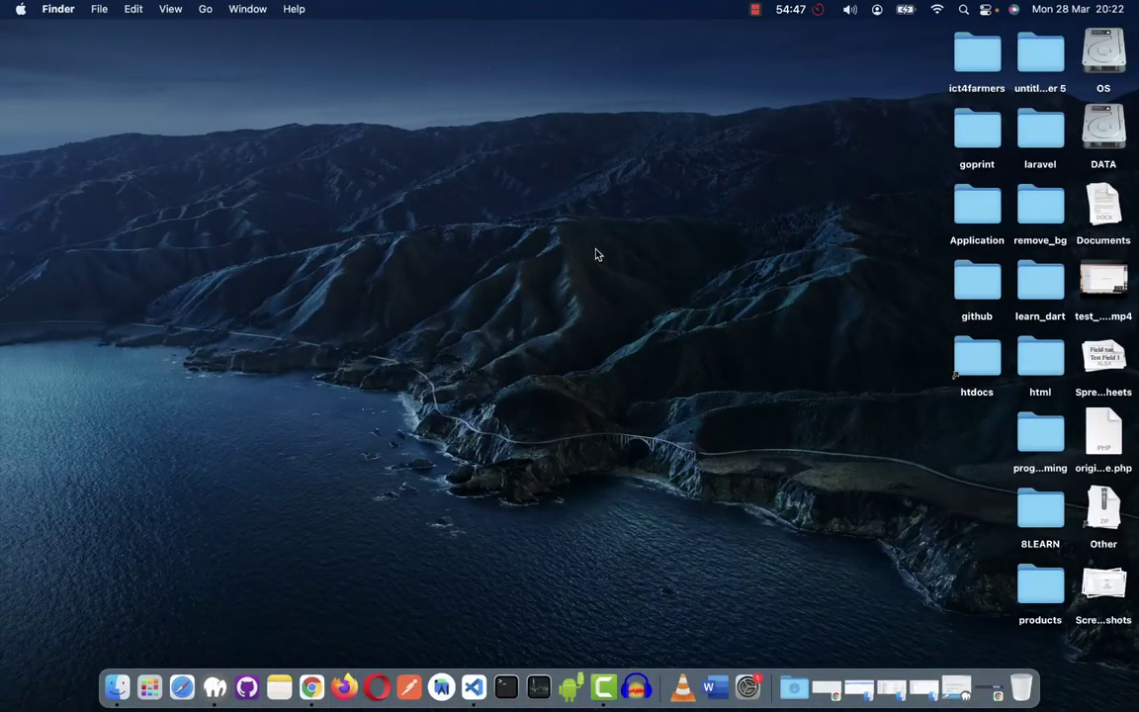
{"action": "key", "text": "ctrl+Right"}
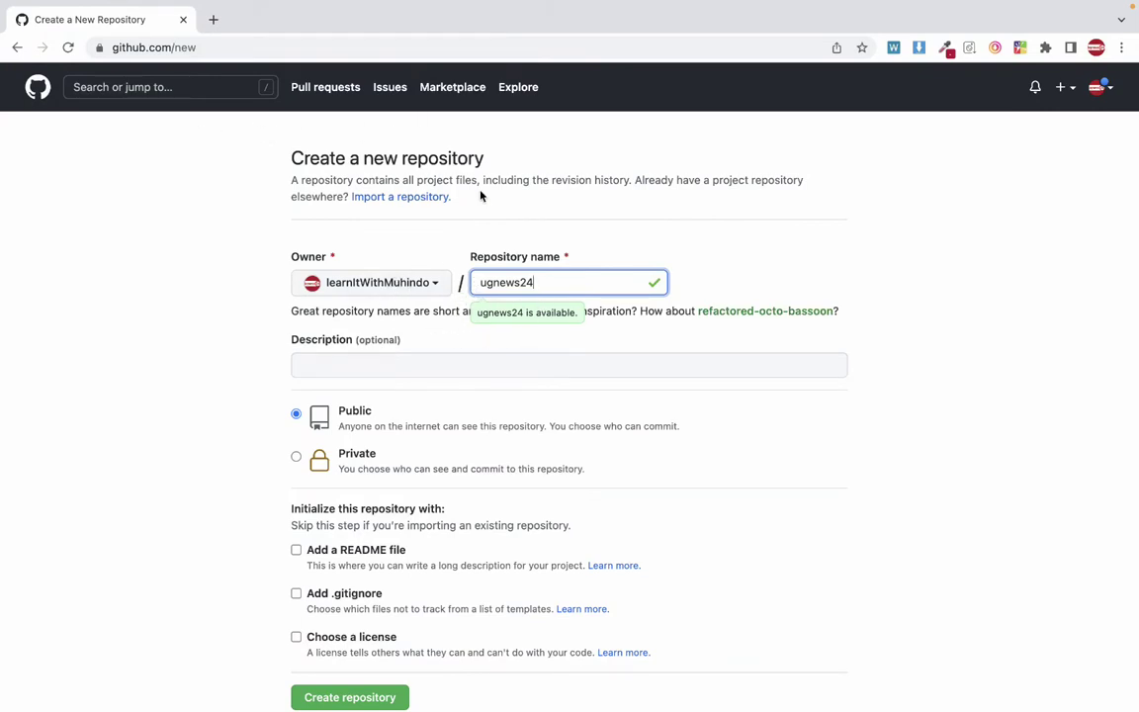
{"action": "double_click", "coordinate": [513, 276]}
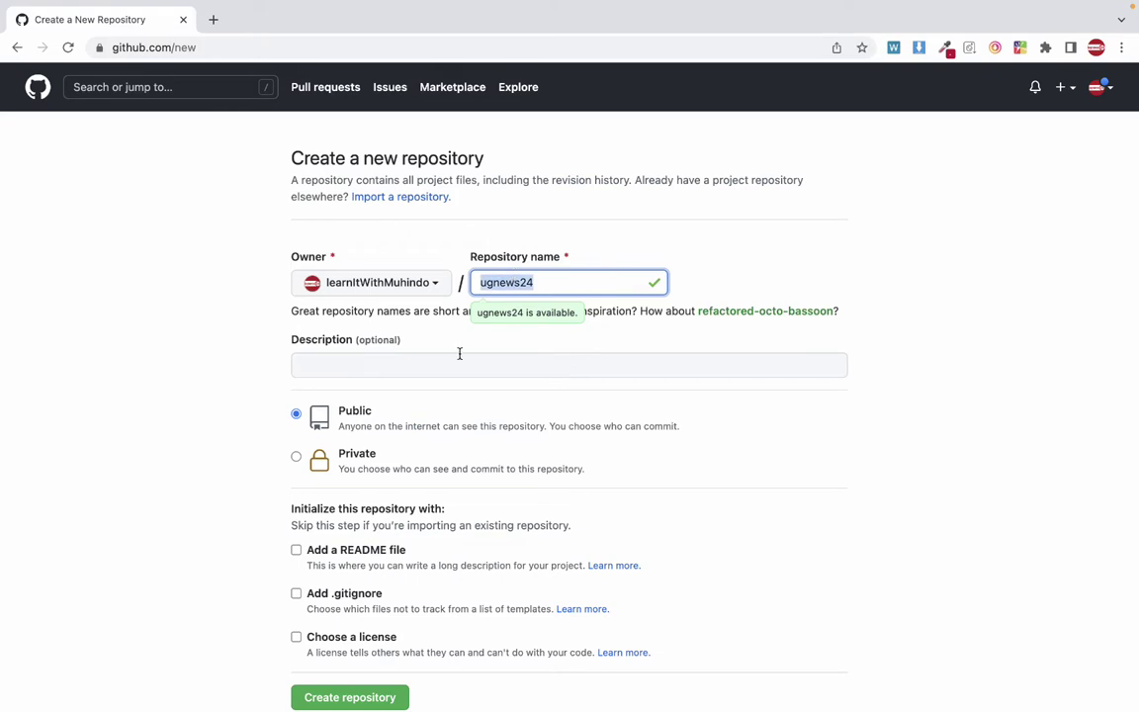
{"action": "scroll", "coordinate": [331, 652], "scroll_direction": "down", "scroll_amount": 3}
{"action": "scroll", "coordinate": [333, 655], "scroll_direction": "up", "scroll_amount": 3}
Focus the optional Description field and open a new blank browser tab.
{"action": "left_click", "coordinate": [436, 366]}
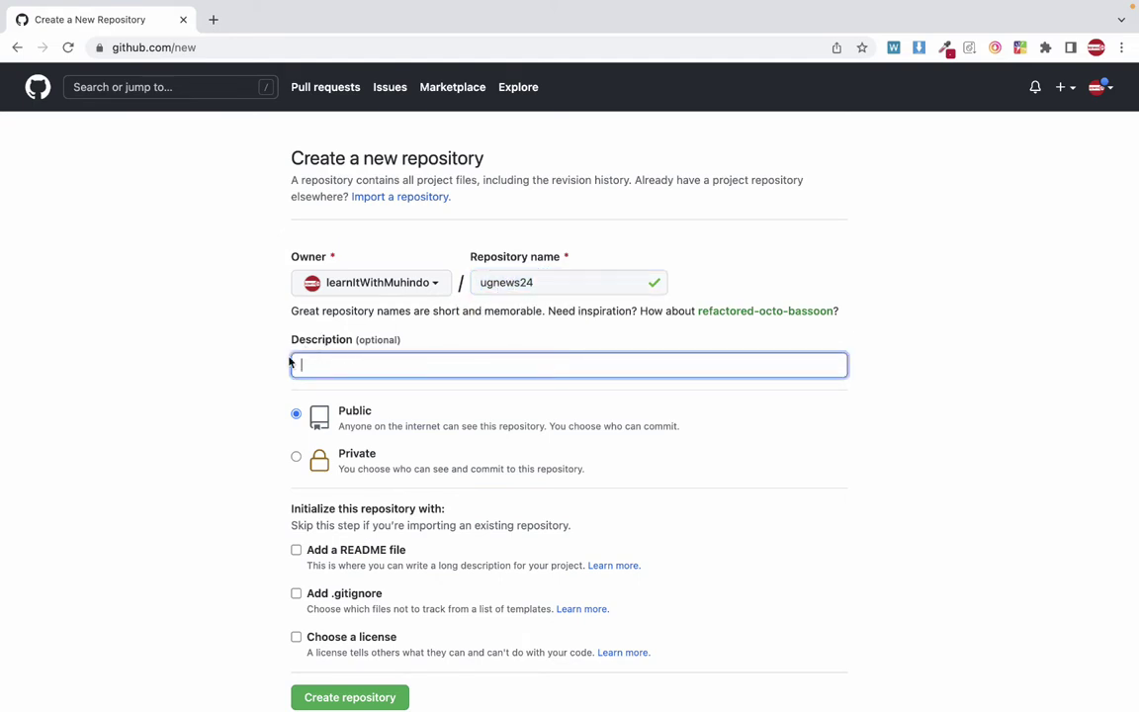
{"action": "scroll", "coordinate": [343, 399], "scroll_direction": "down", "scroll_amount": 3}
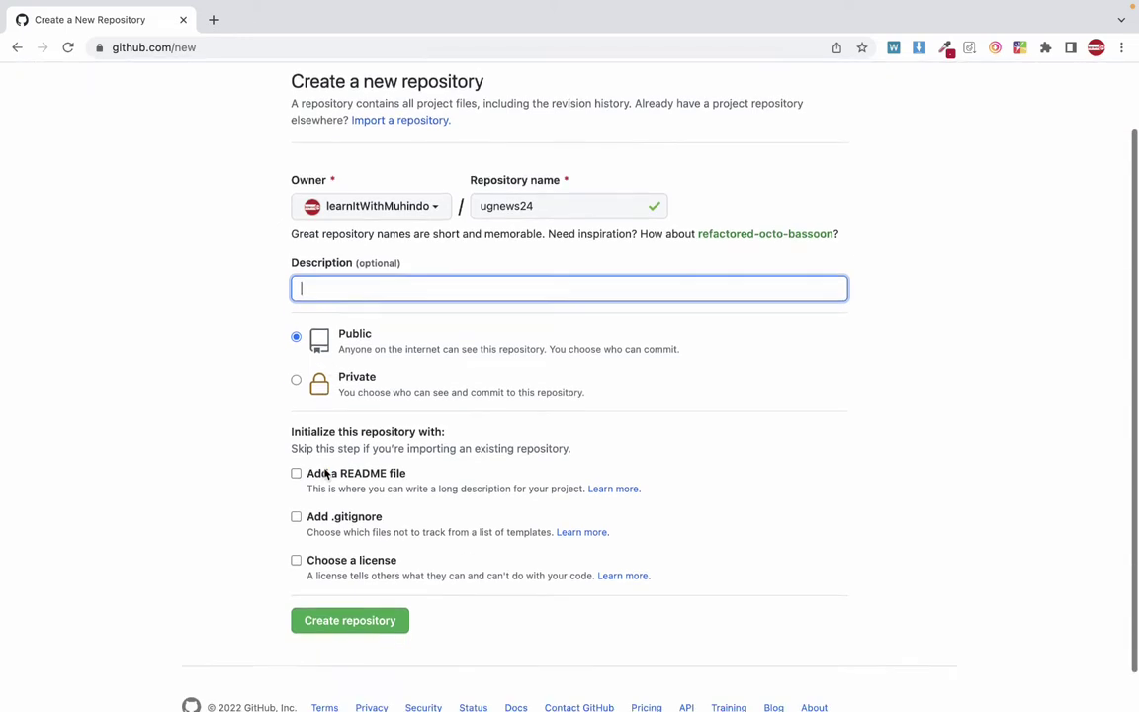
{"action": "scroll", "coordinate": [343, 527], "scroll_direction": "up", "scroll_amount": 1}
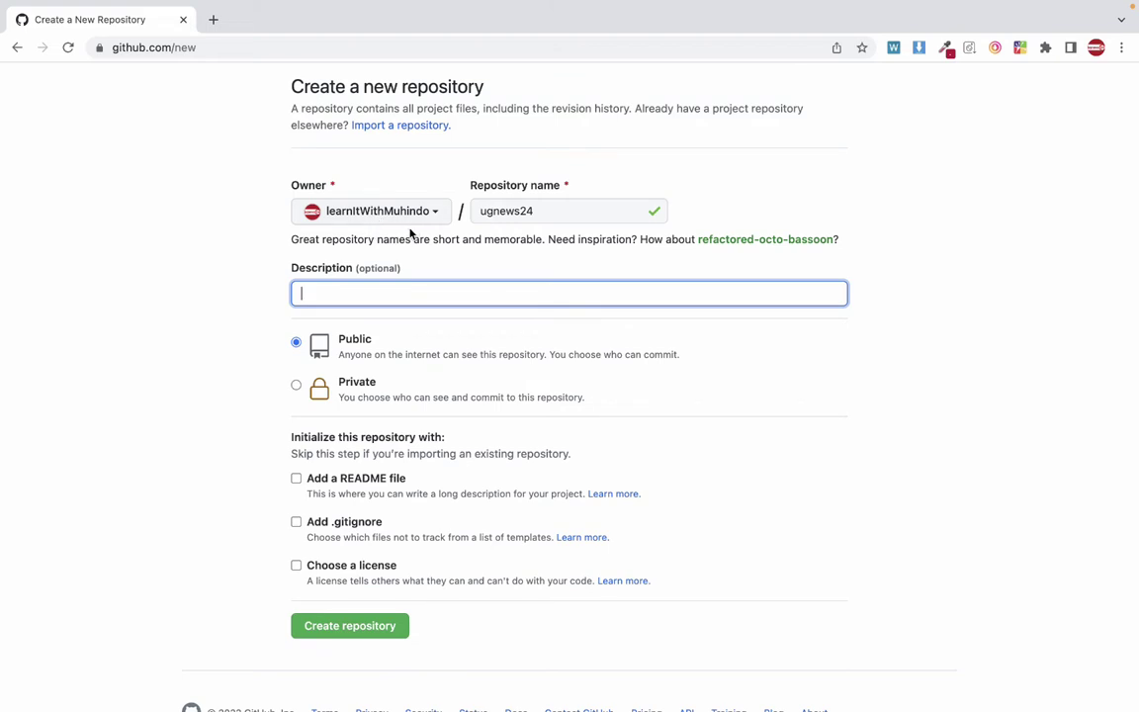
{"action": "left_click", "coordinate": [216, 22]}
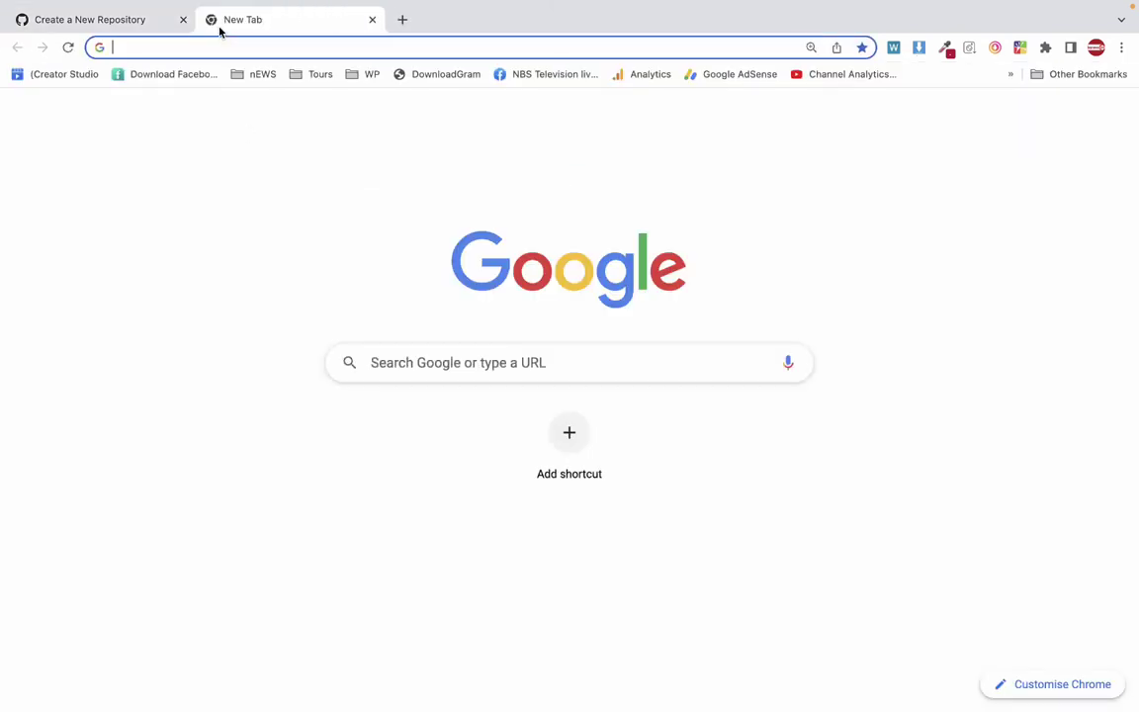
Search Google for the channel owner's GitHub account and open the top profile result.
{"action": "type", "text": "learn "}
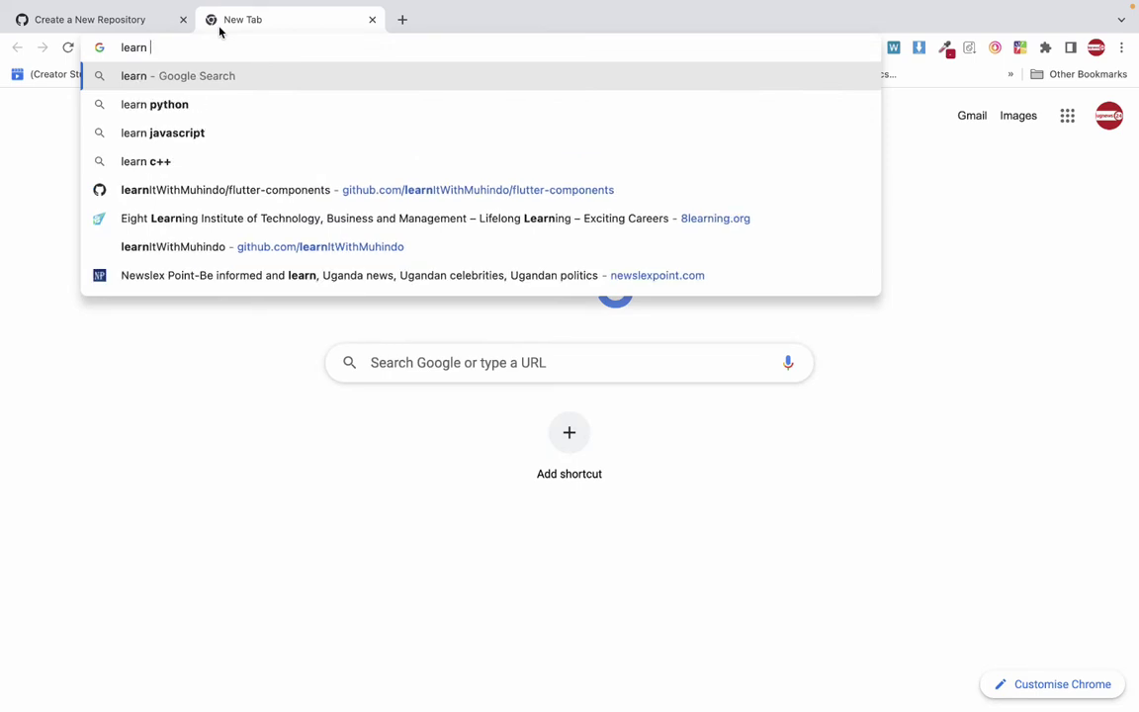
{"action": "type", "text": "it with"}
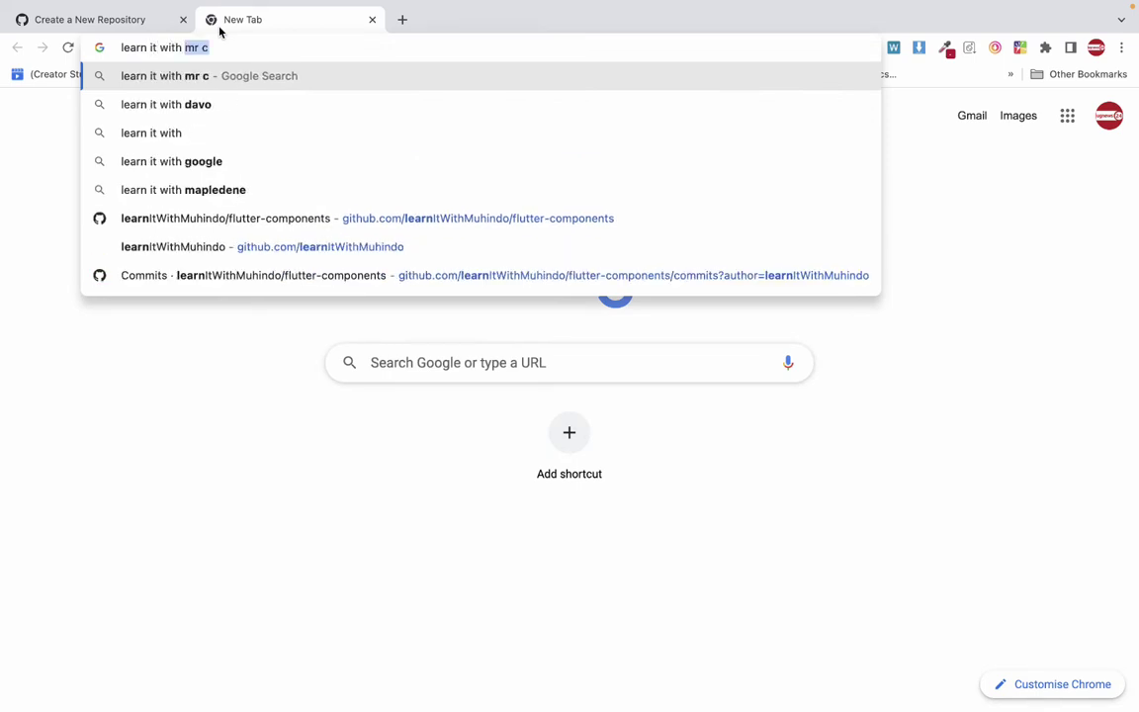
{"action": "type", "text": " muhindo "}
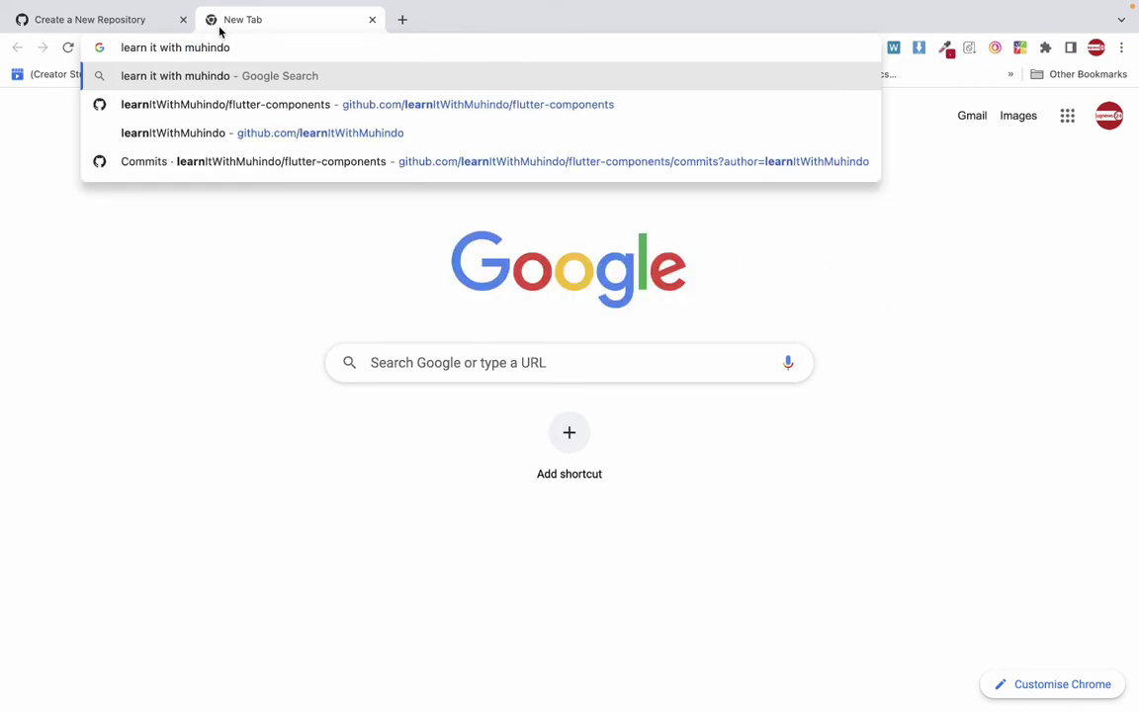
{"action": "type", "text": "github"}
{"action": "key", "text": "Return"}
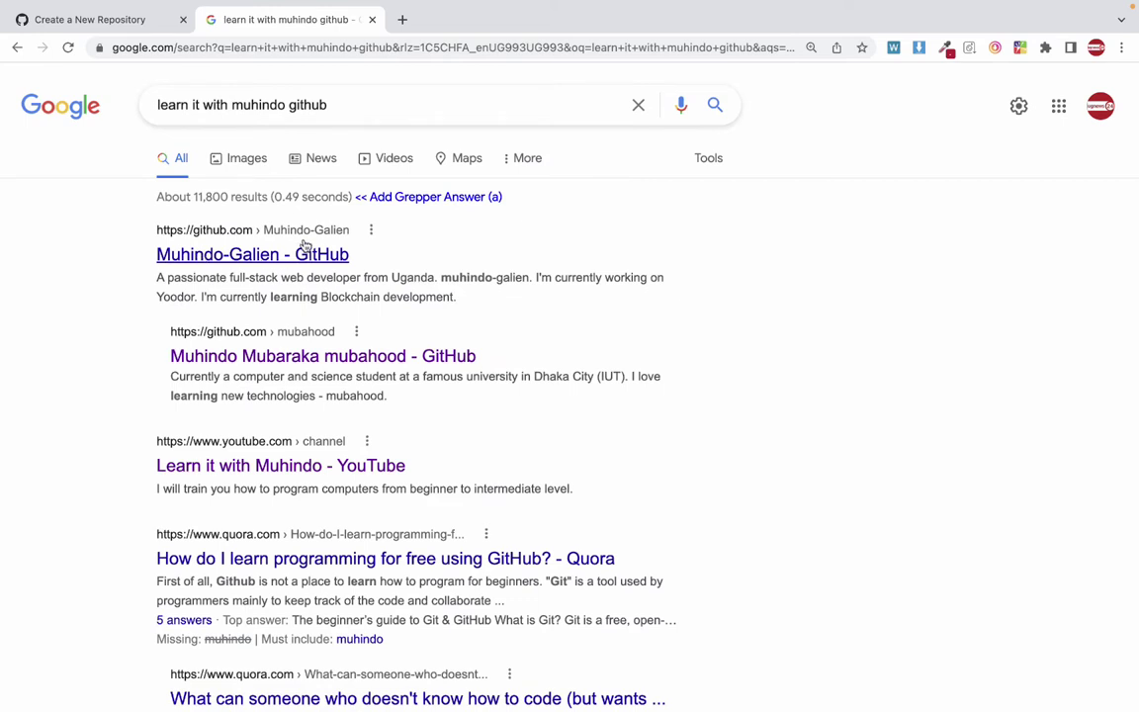
{"action": "scroll", "coordinate": [246, 343], "scroll_direction": "down", "scroll_amount": 1}
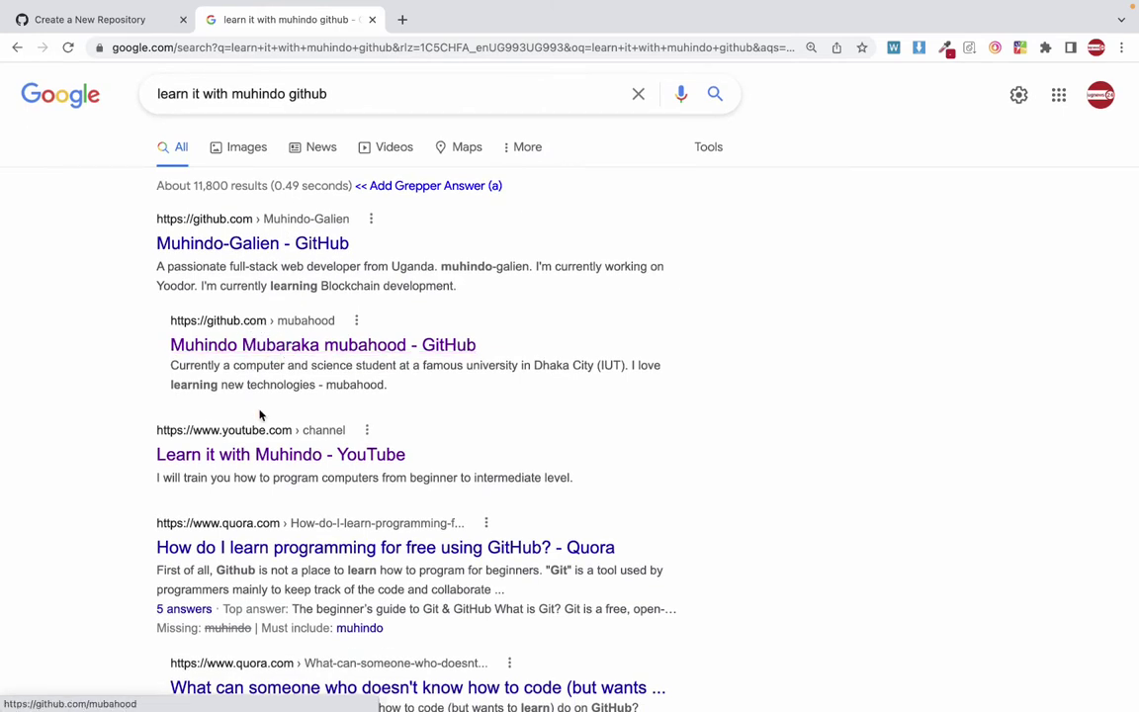
{"action": "left_click", "coordinate": [242, 237]}
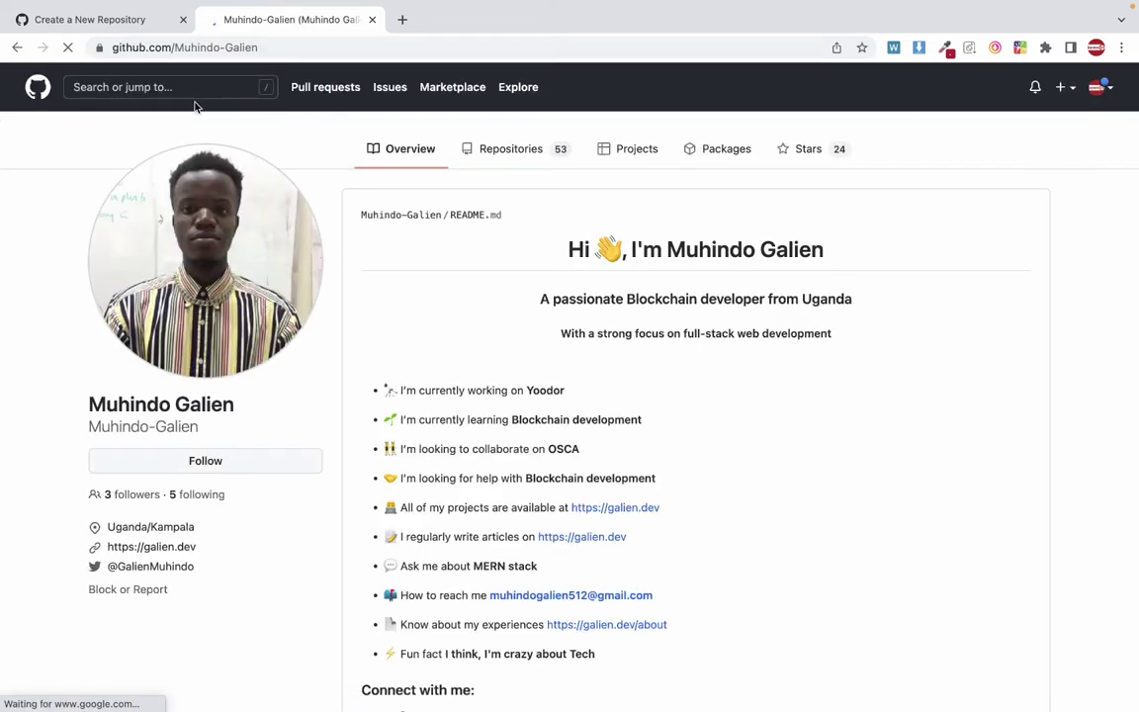
Search GitHub for the channel owner's account name.
{"action": "left_click", "coordinate": [183, 89]}
{"action": "type", "text": "lea"}
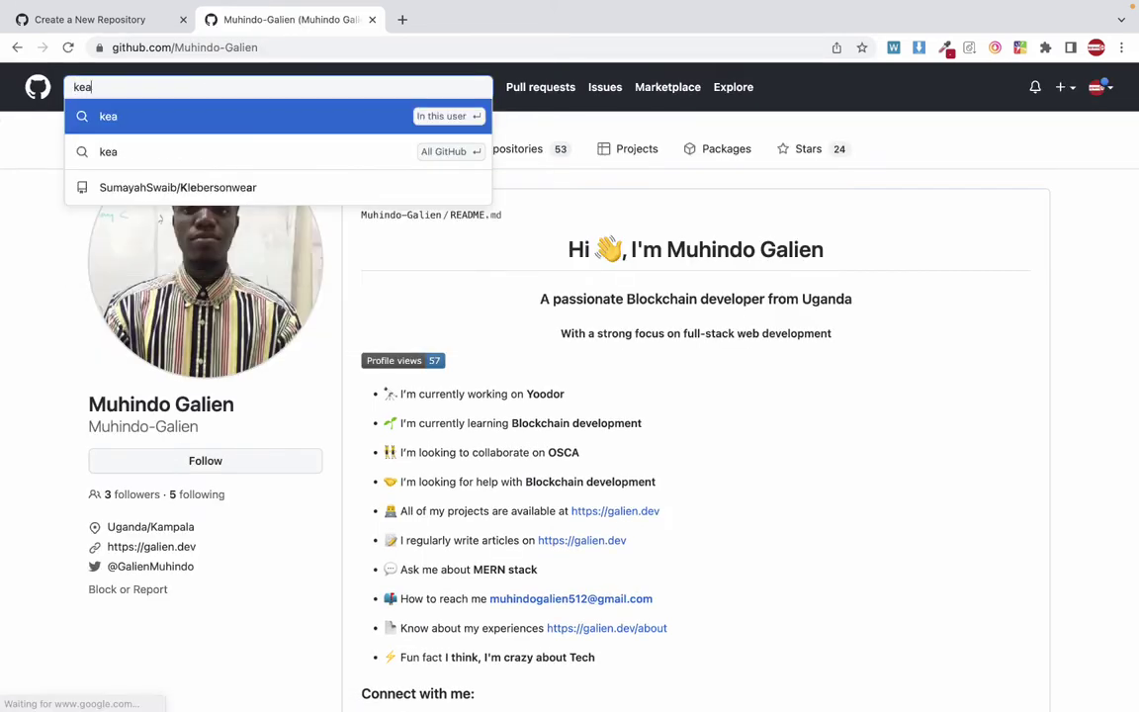
{"action": "key", "text": "BackSpace"}
{"action": "key", "text": "BackSpace"}
{"action": "key", "text": "BackSpace"}
{"action": "type", "text": "learn"}
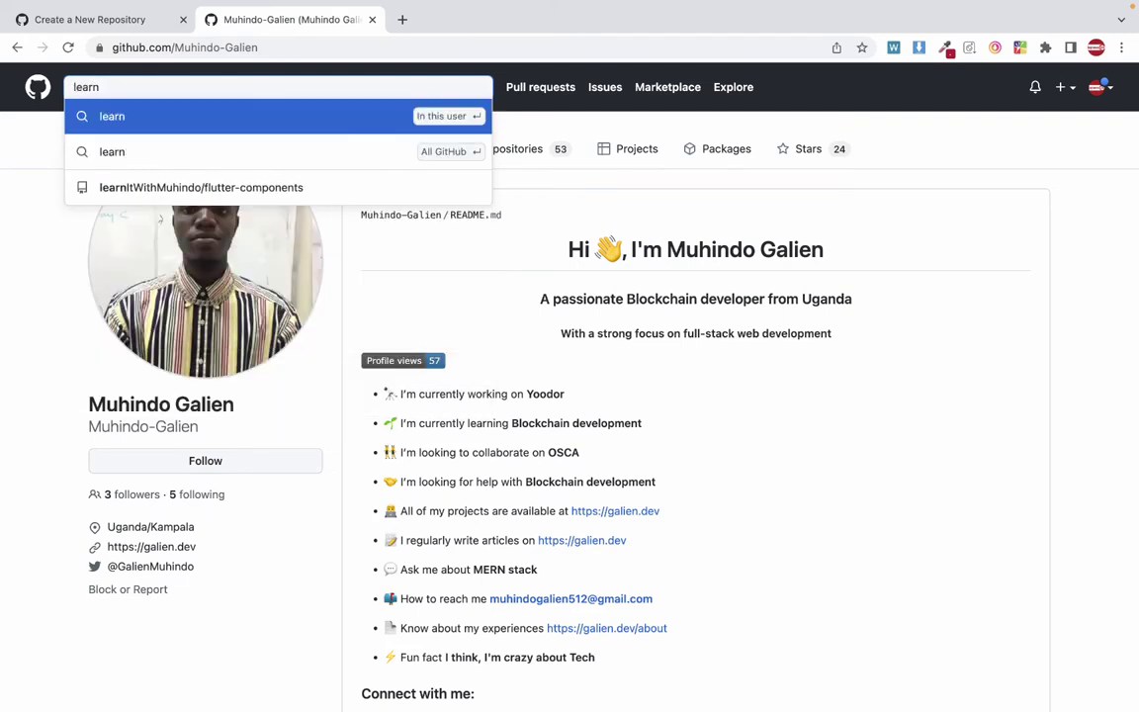
{"action": "type", "text": " it with muhindo"}
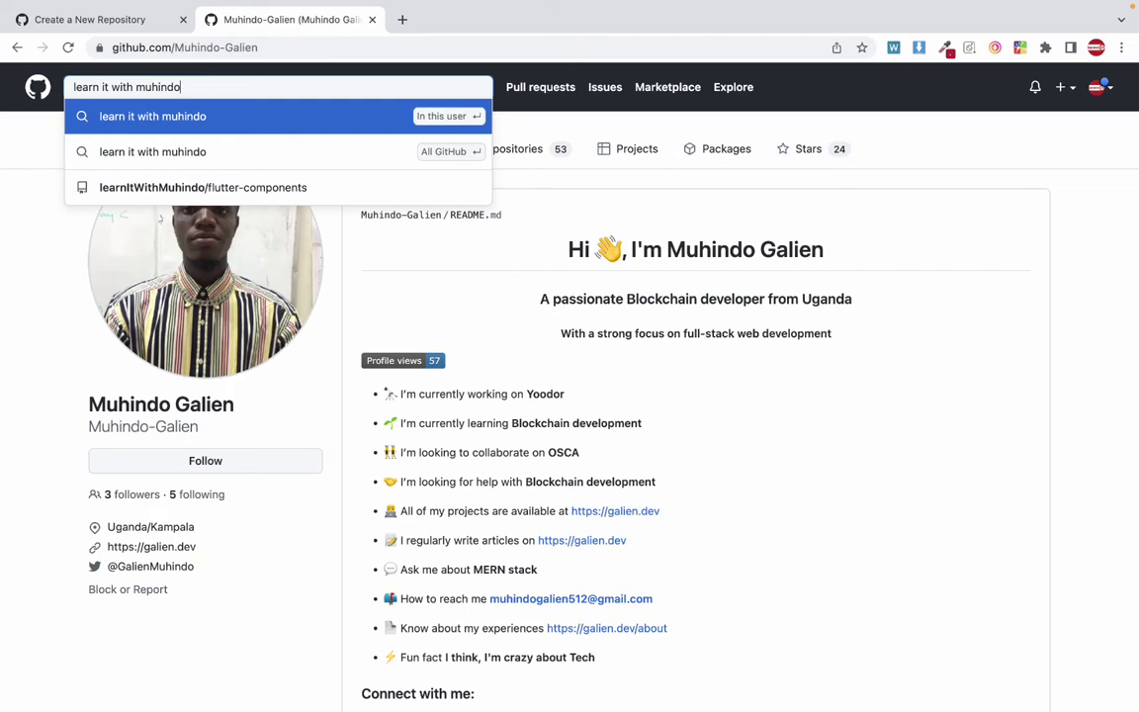
{"action": "key", "text": "Return"}
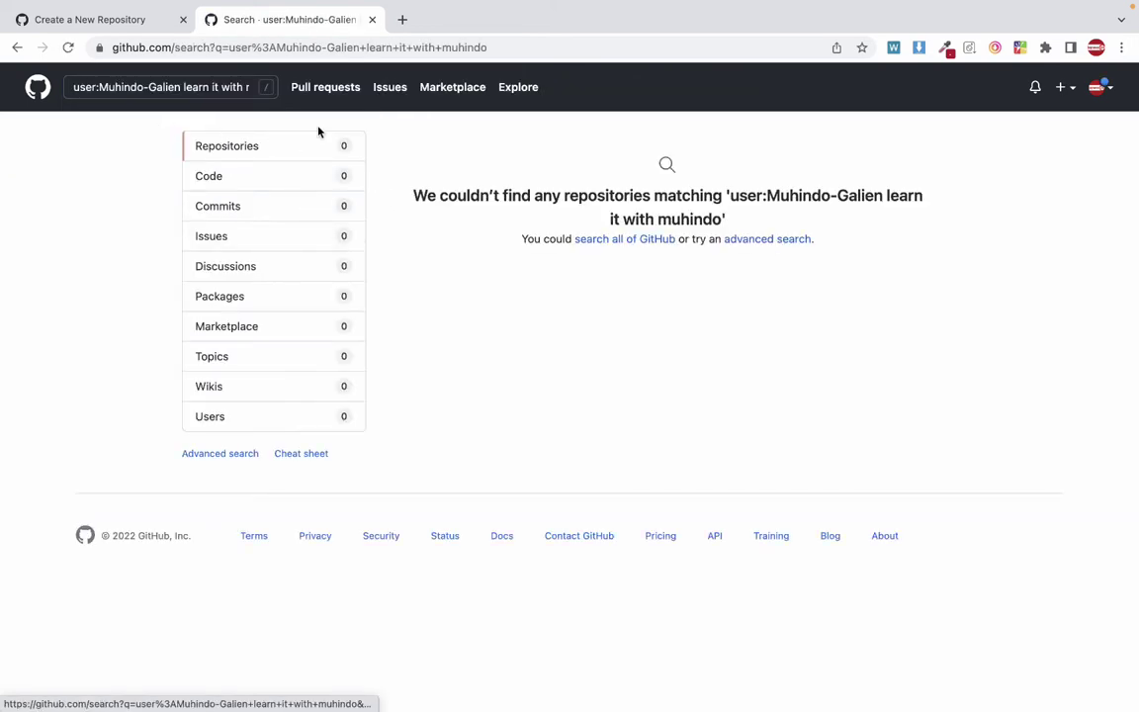
Open flutter-components from a 'learn' search, then view the owner's repositories list.
{"action": "left_click", "coordinate": [155, 83]}
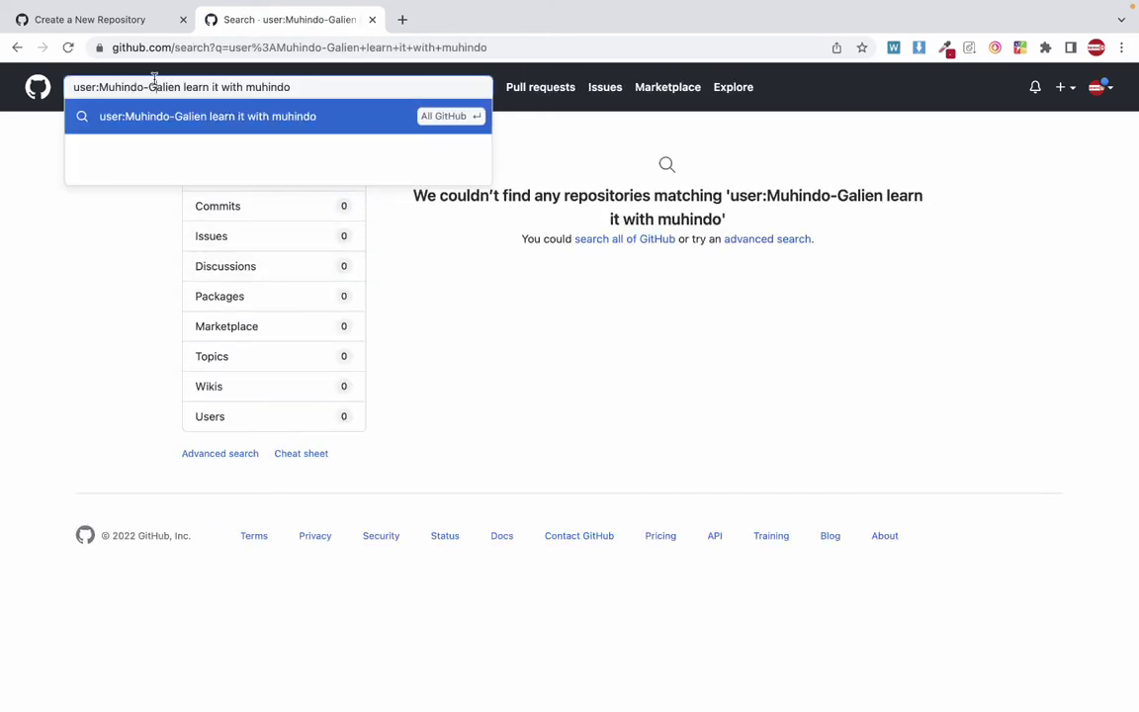
{"action": "key", "text": "super+a"}
{"action": "type", "text": "learn"}
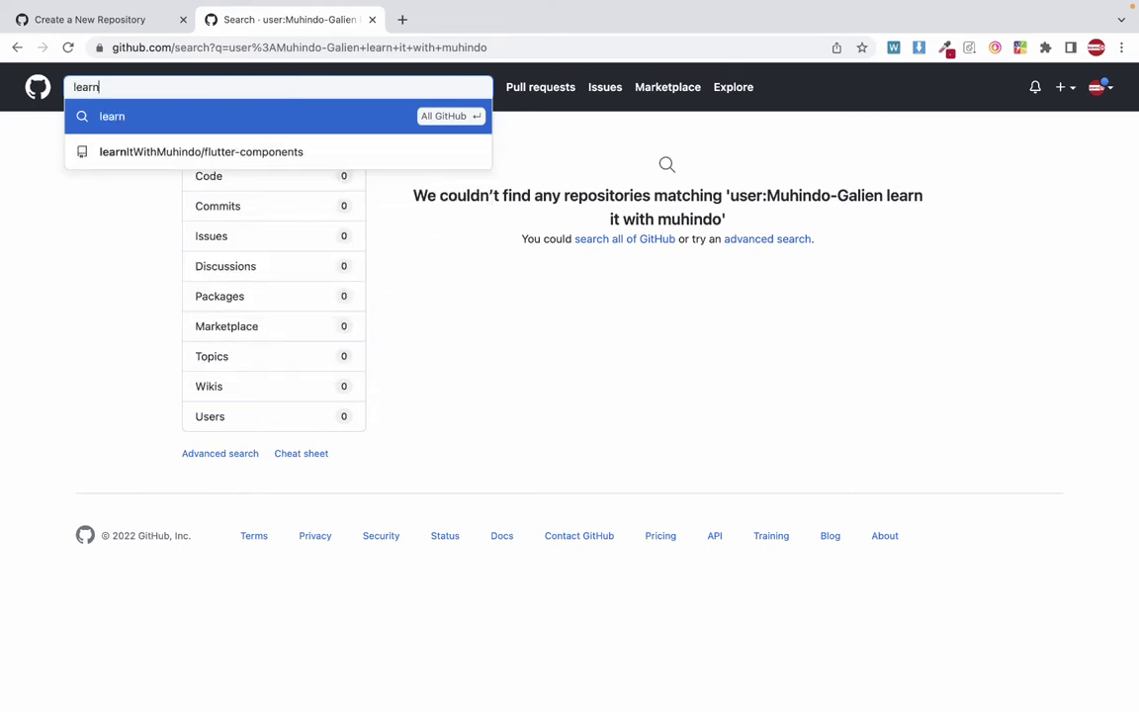
{"action": "key", "text": "Down"}
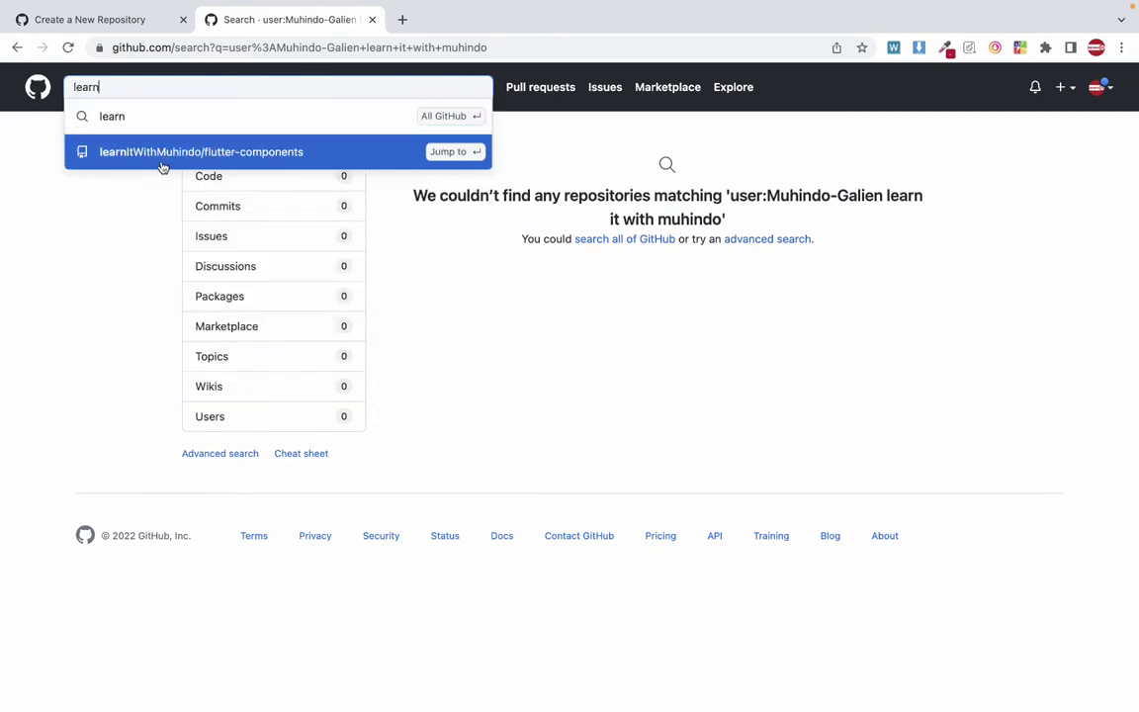
{"action": "left_click", "coordinate": [170, 155]}
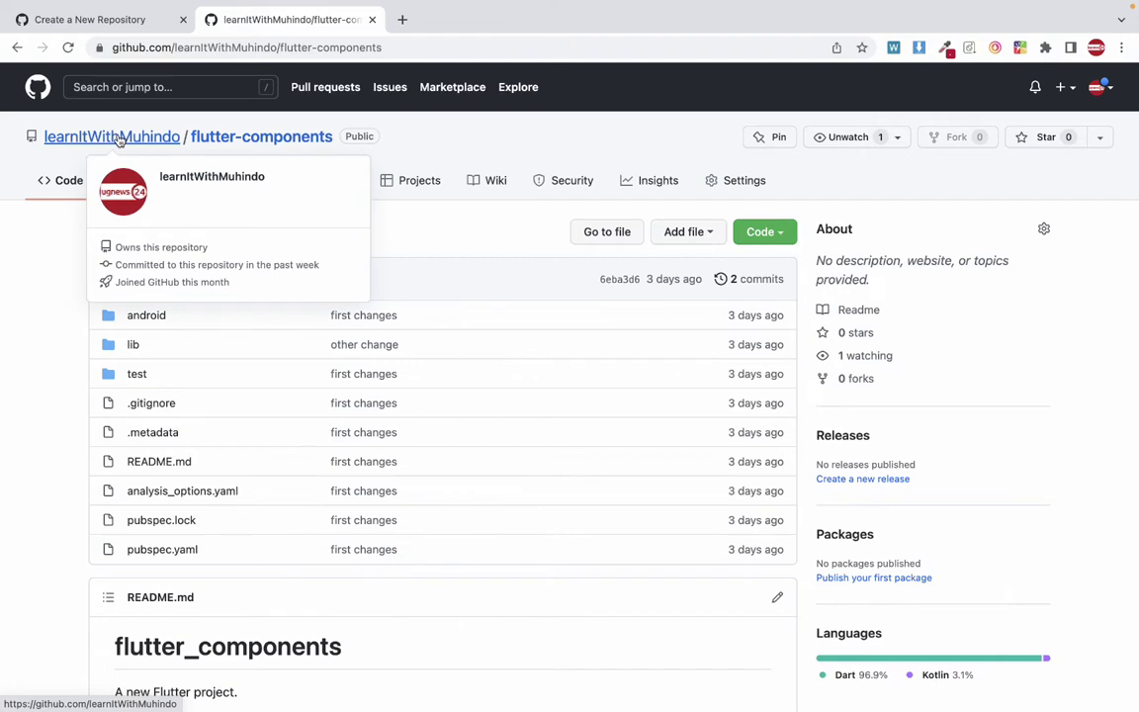
{"action": "left_click", "coordinate": [117, 141]}
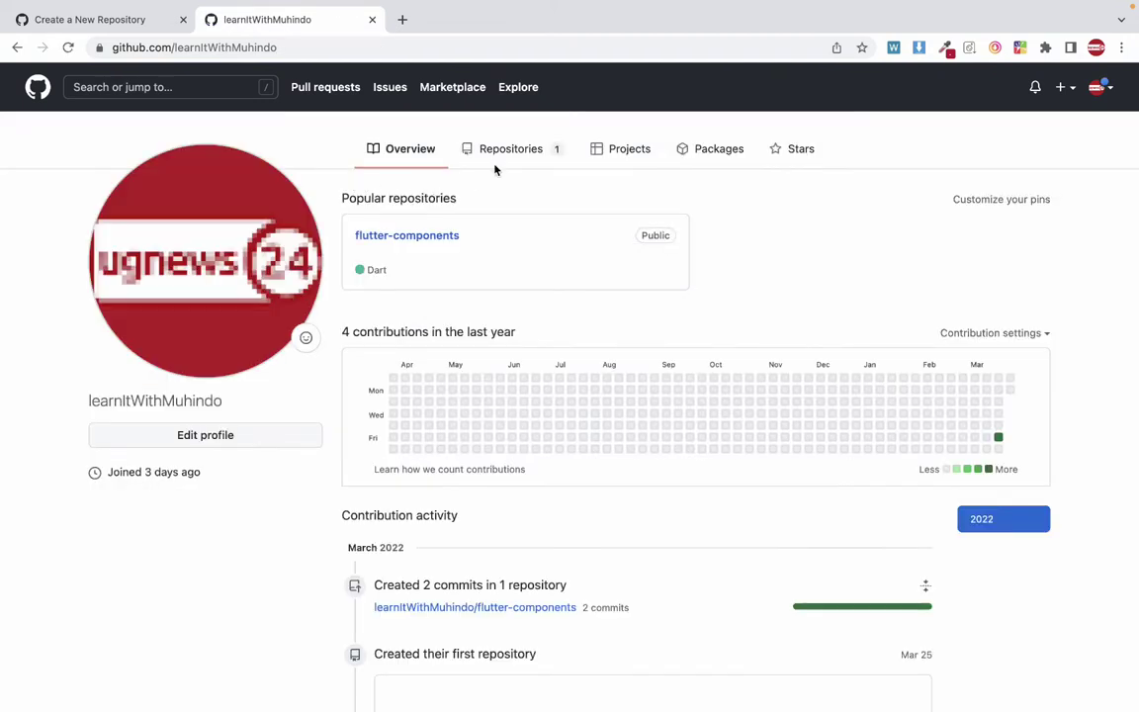
{"action": "left_click", "coordinate": [513, 150]}
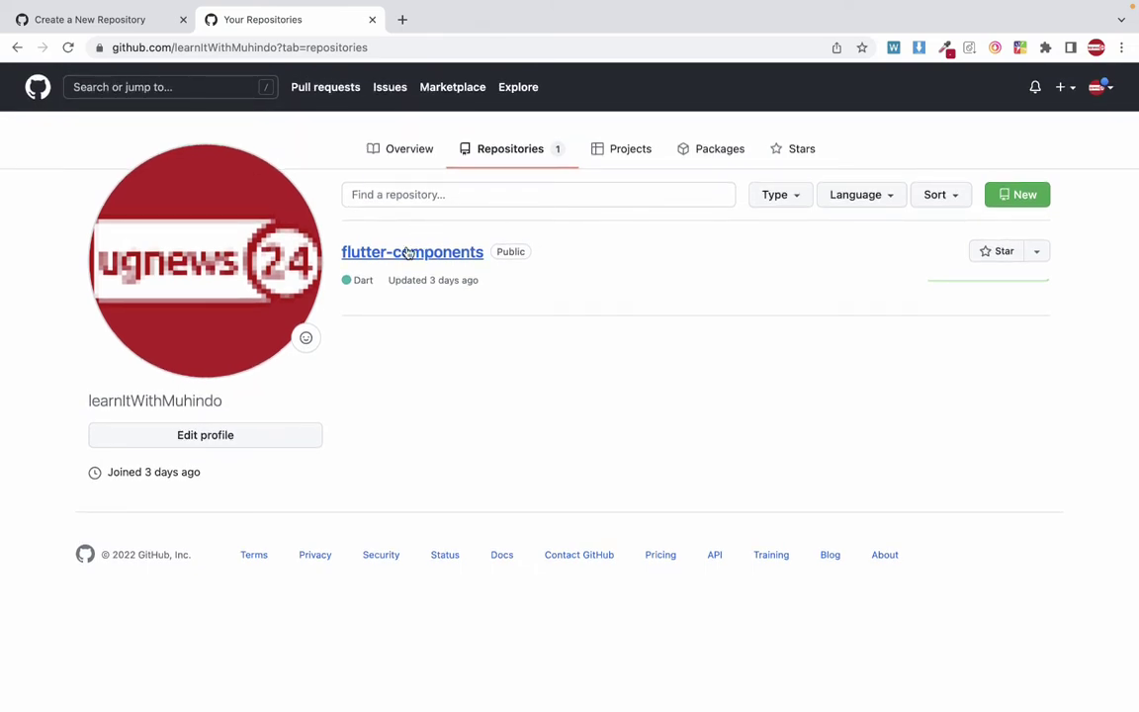
{"action": "left_click", "coordinate": [76, 20]}
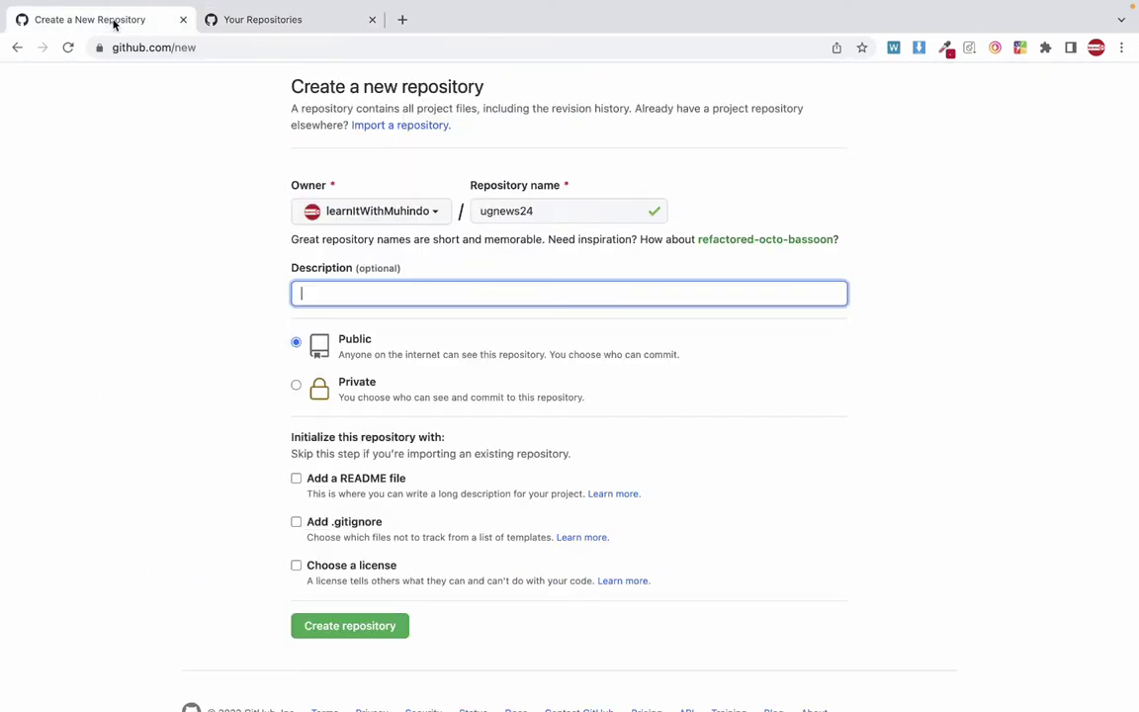
Confirm the name ugnews24 and create the public repository with no README, .gitignore or licence.
{"action": "double_click", "coordinate": [483, 208]}
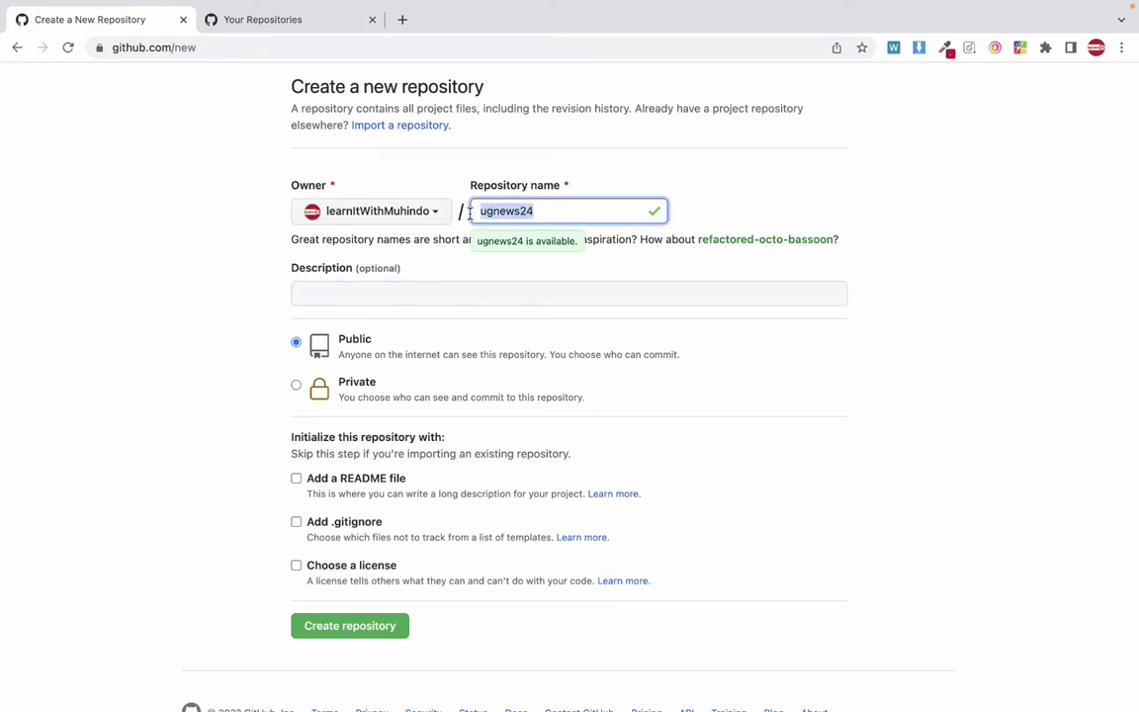
{"action": "key", "text": "Left"}
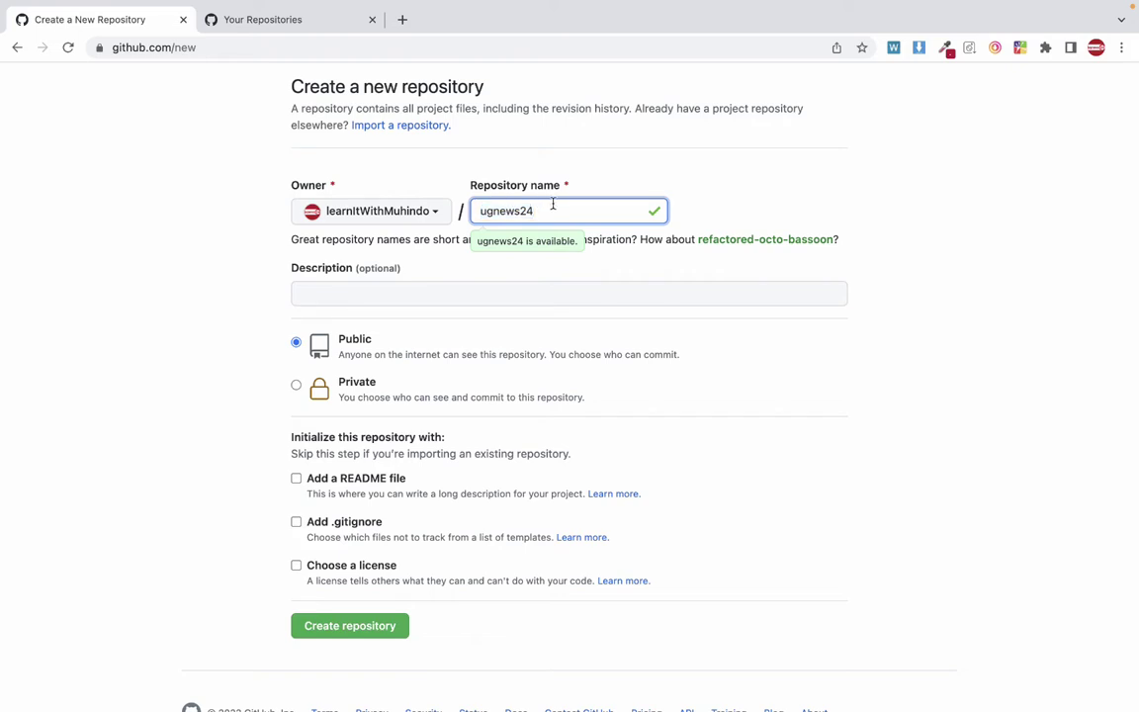
{"action": "left_click_drag", "start_coordinate": [610, 218], "coordinate": [372, 220]}
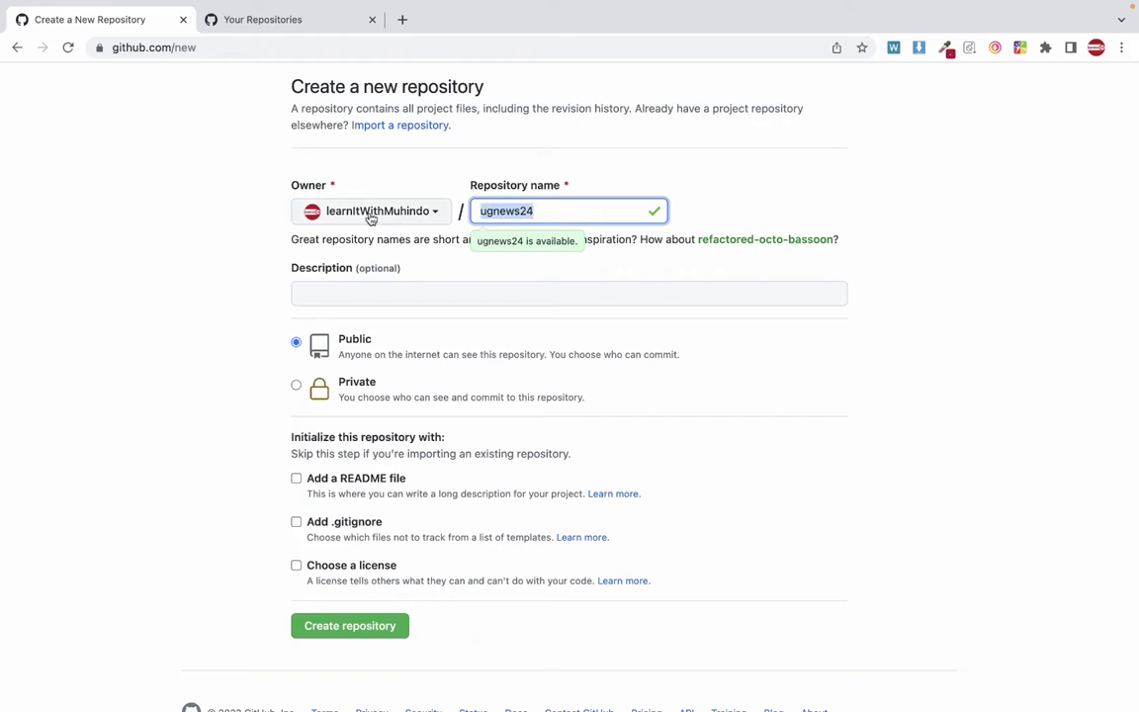
{"action": "key", "text": "Left"}
{"action": "double_click", "coordinate": [531, 212]}
{"action": "scroll", "coordinate": [443, 525], "scroll_direction": "down", "scroll_amount": 2}
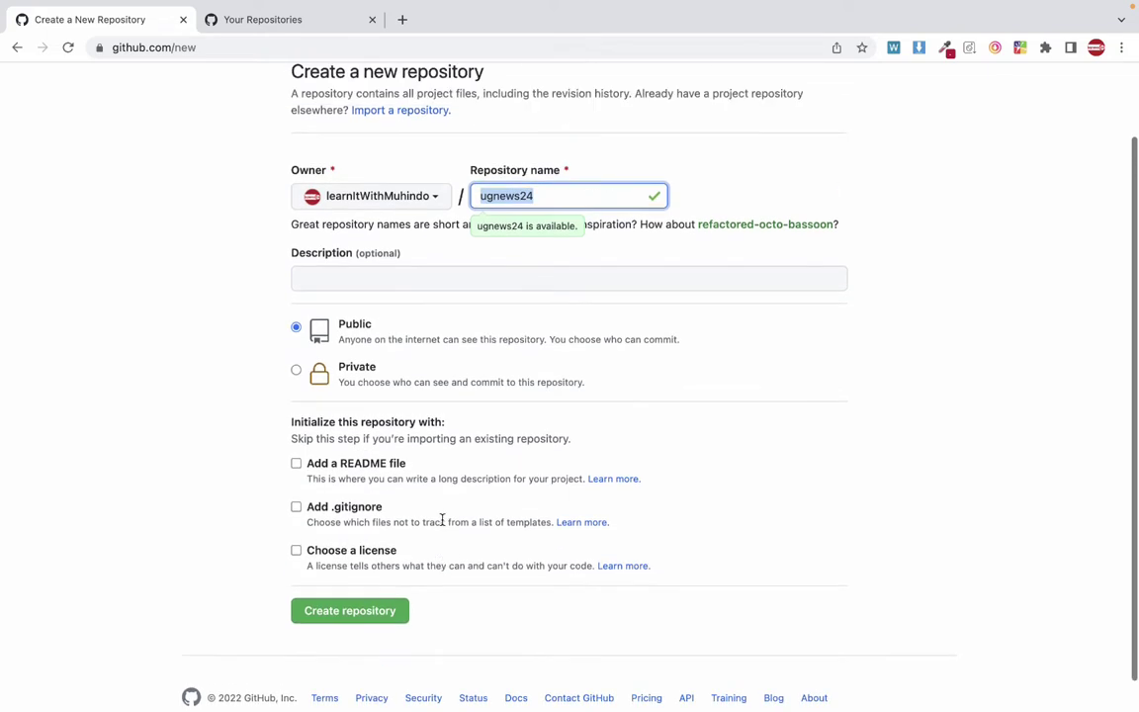
{"action": "left_click", "coordinate": [358, 575]}
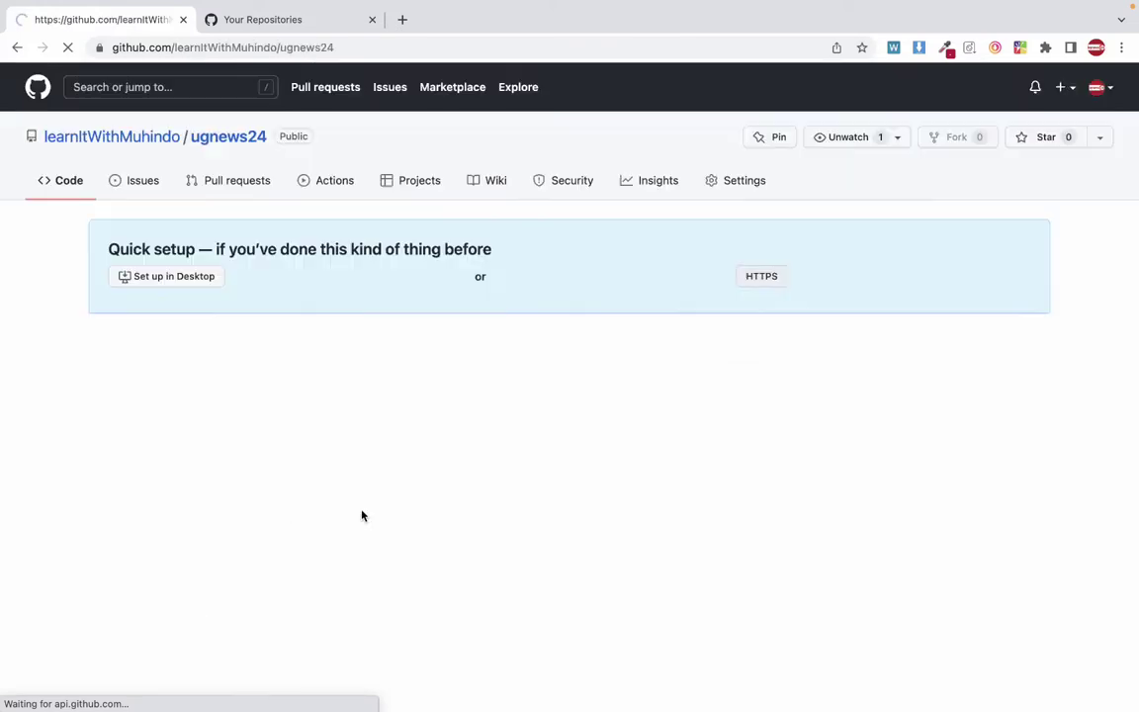
Refresh the repository list and check ugnews24 appears beside flutter-components.
{"action": "scroll", "coordinate": [385, 383], "scroll_direction": "down", "scroll_amount": 3}
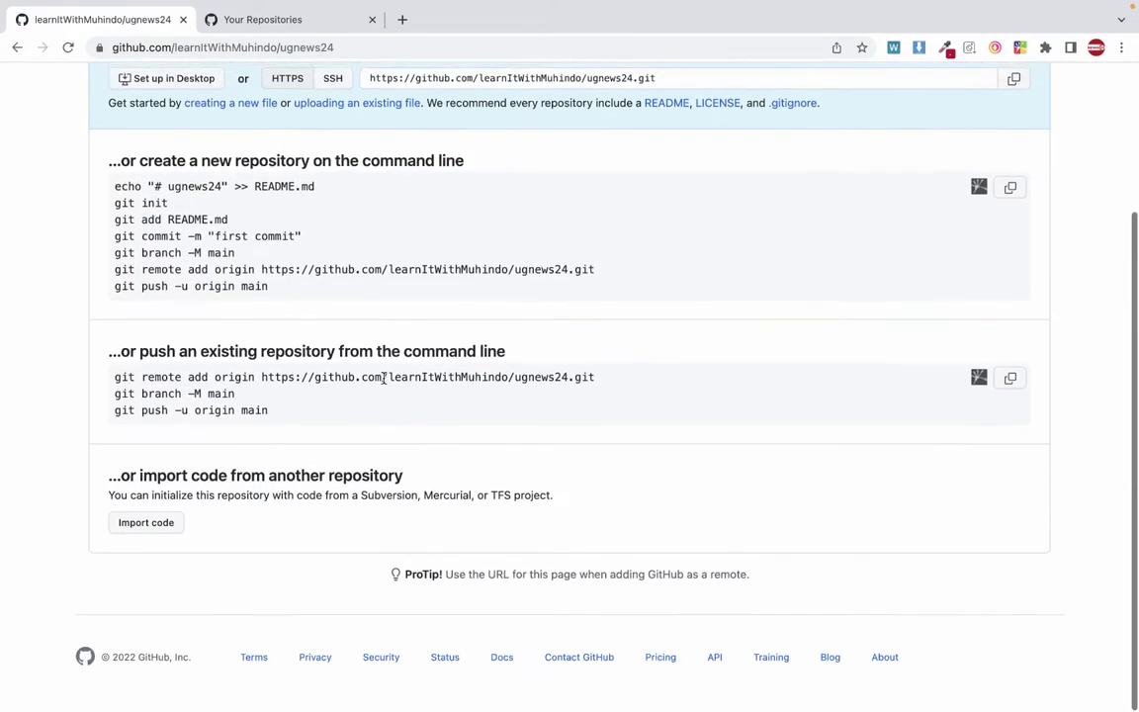
{"action": "scroll", "coordinate": [385, 383], "scroll_direction": "up", "scroll_amount": 3}
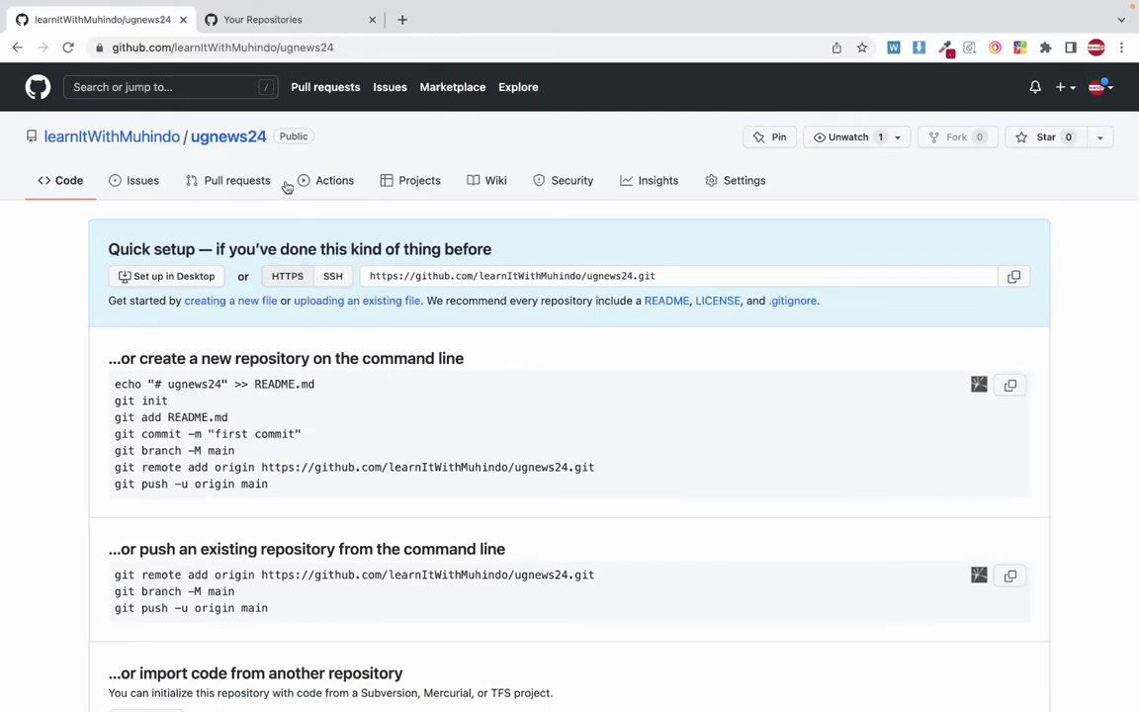
{"action": "scroll", "coordinate": [291, 334], "scroll_direction": "down", "scroll_amount": 3}
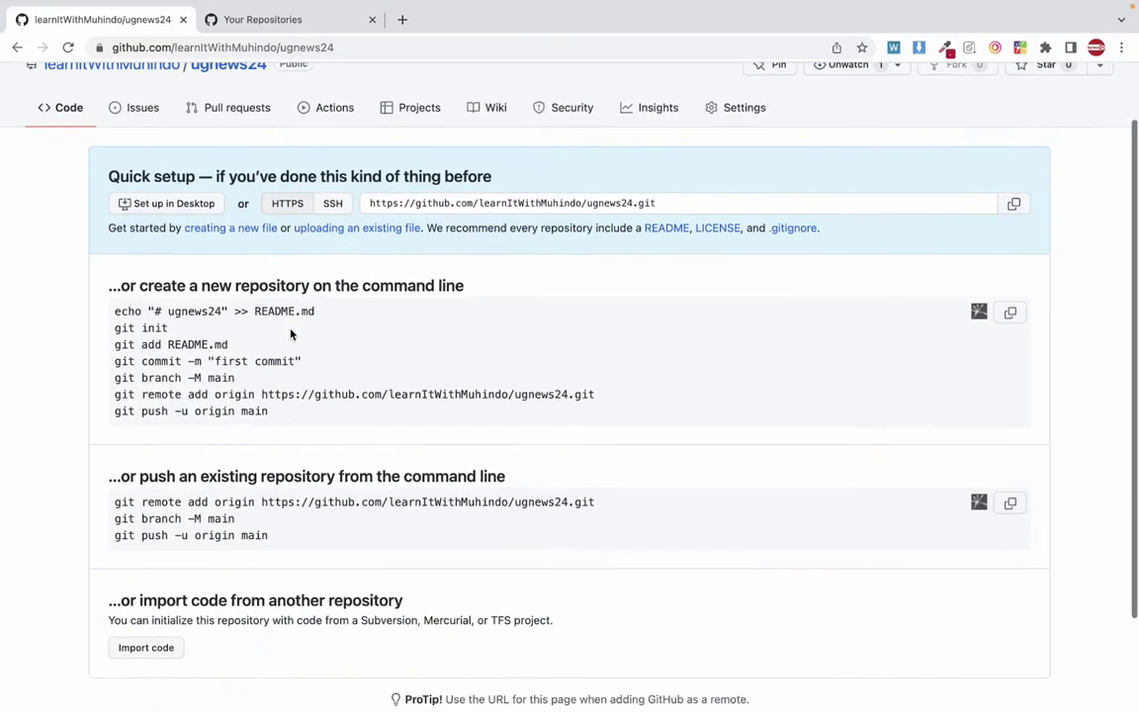
{"action": "scroll", "coordinate": [290, 335], "scroll_direction": "up", "scroll_amount": 2}
{"action": "scroll", "coordinate": [291, 334], "scroll_direction": "up", "scroll_amount": 2}
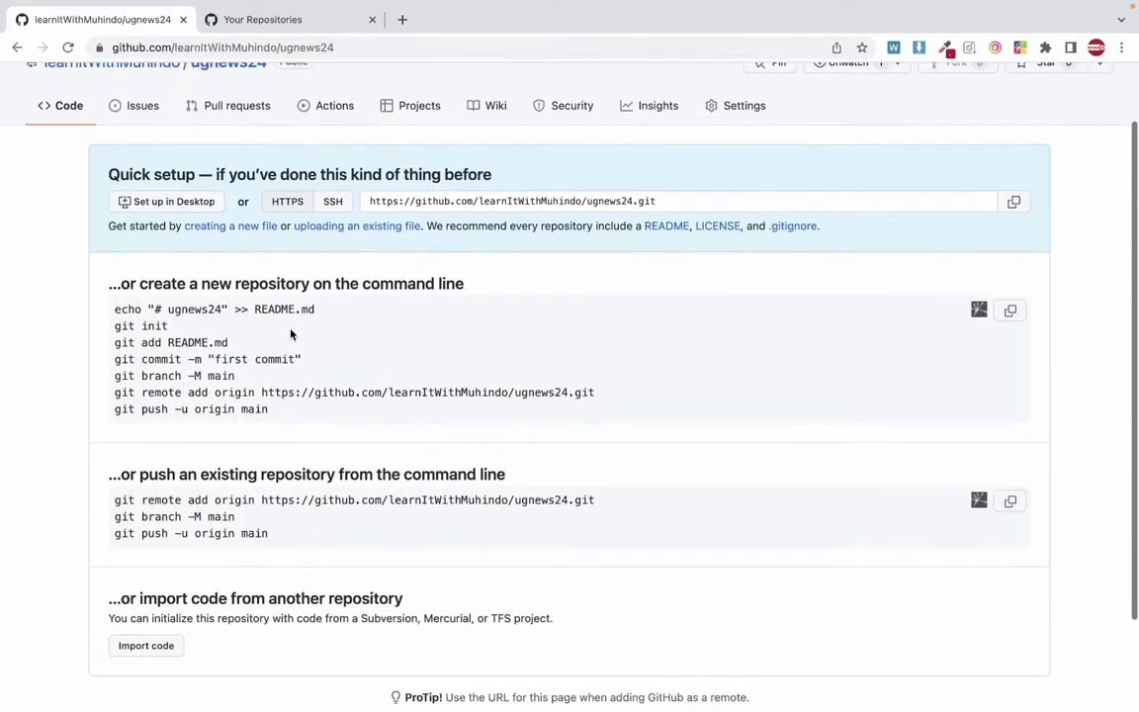
{"action": "scroll", "coordinate": [291, 335], "scroll_direction": "down", "scroll_amount": 1}
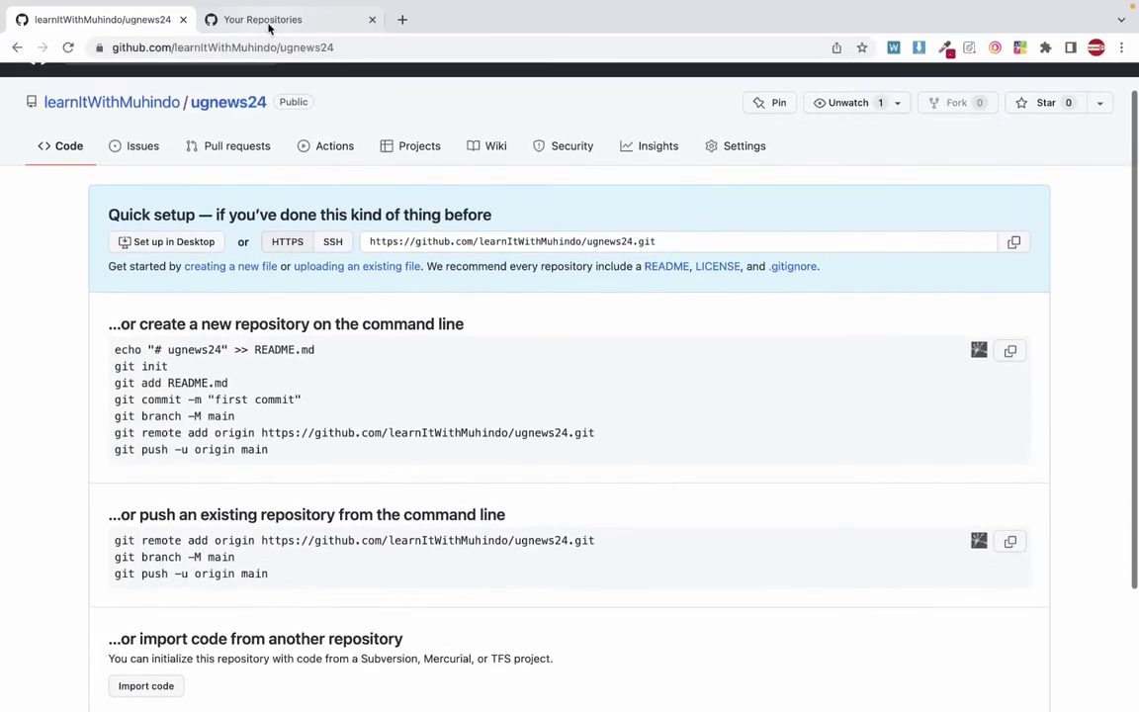
{"action": "left_click", "coordinate": [269, 22]}
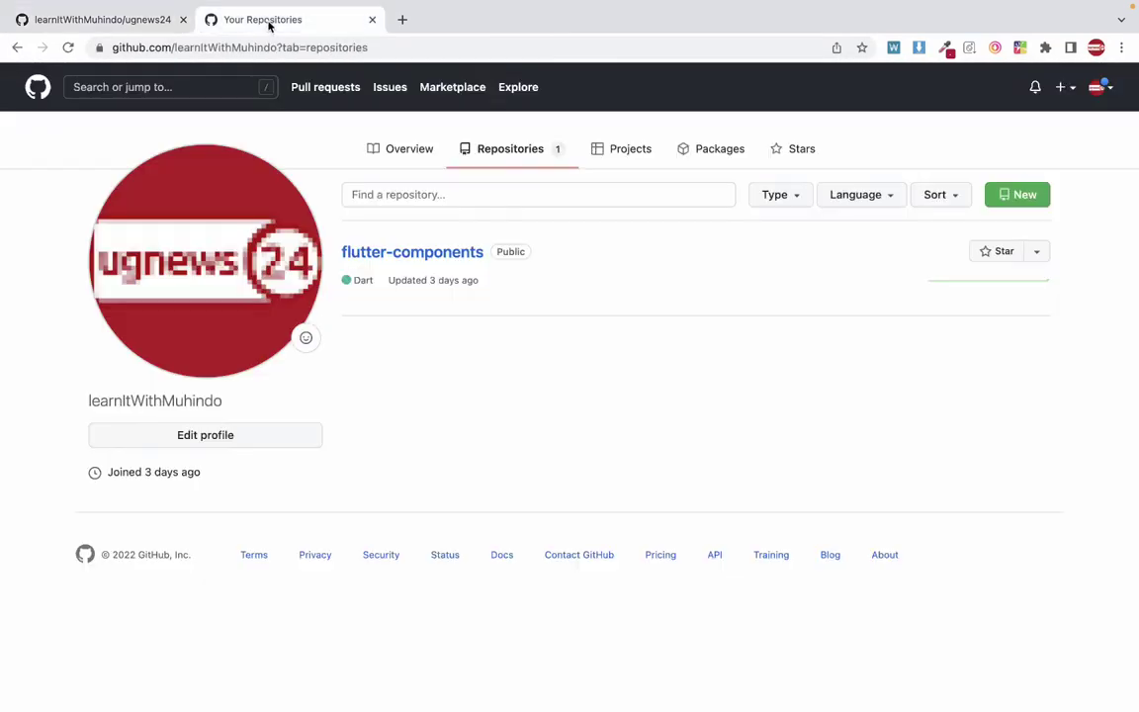
{"action": "left_click", "coordinate": [544, 153]}
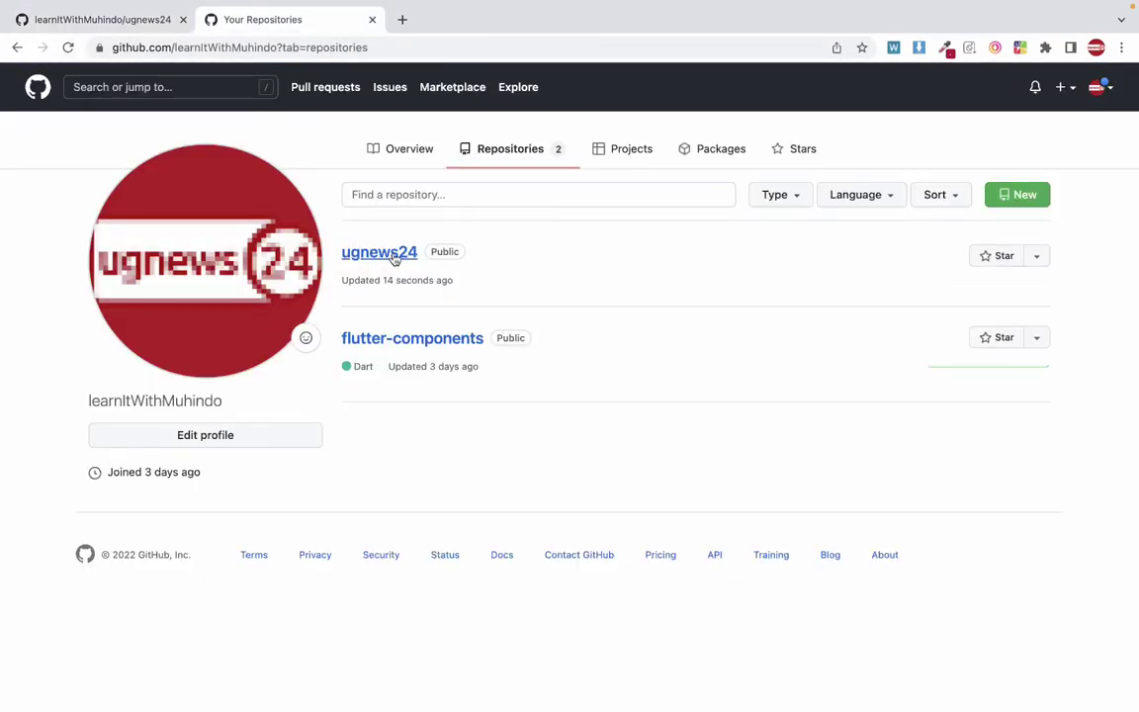
{"action": "left_click_drag", "start_coordinate": [422, 255], "coordinate": [348, 263]}
{"action": "left_click_drag", "start_coordinate": [501, 339], "coordinate": [347, 323]}
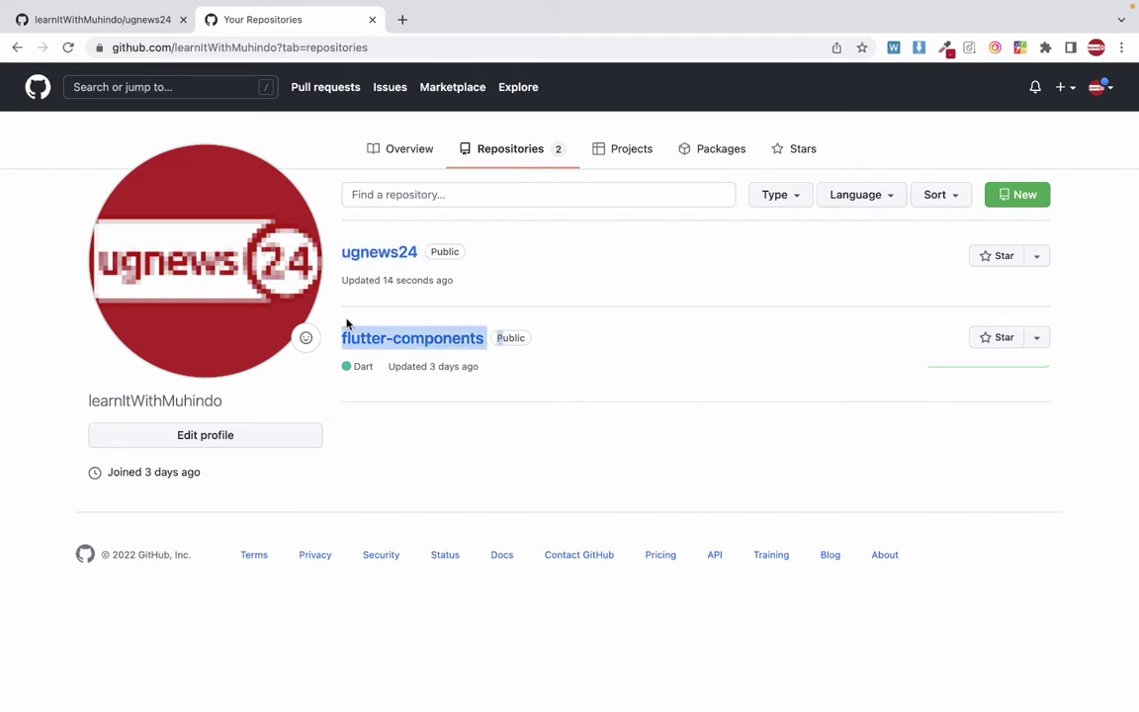
{"action": "left_click_drag", "start_coordinate": [465, 255], "coordinate": [363, 254]}
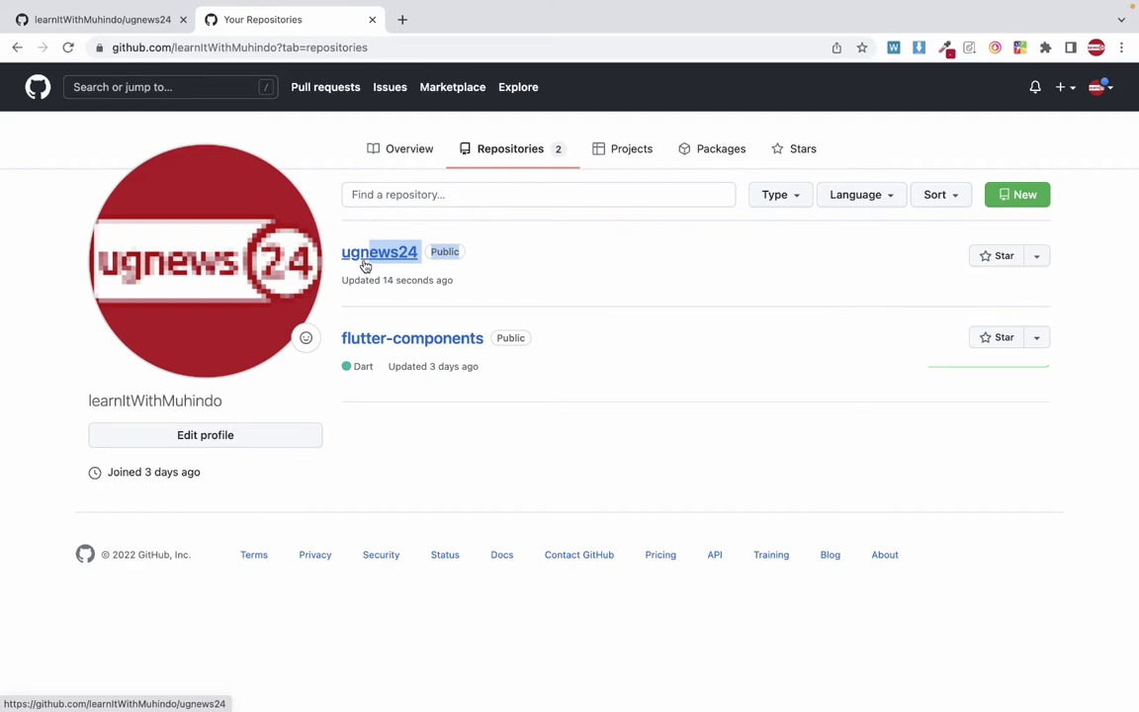
{"action": "left_click", "coordinate": [387, 312]}
Open the ugnews24 repository and review its Quick setup page with the HTTPS clone URL.
{"action": "left_click", "coordinate": [386, 259]}
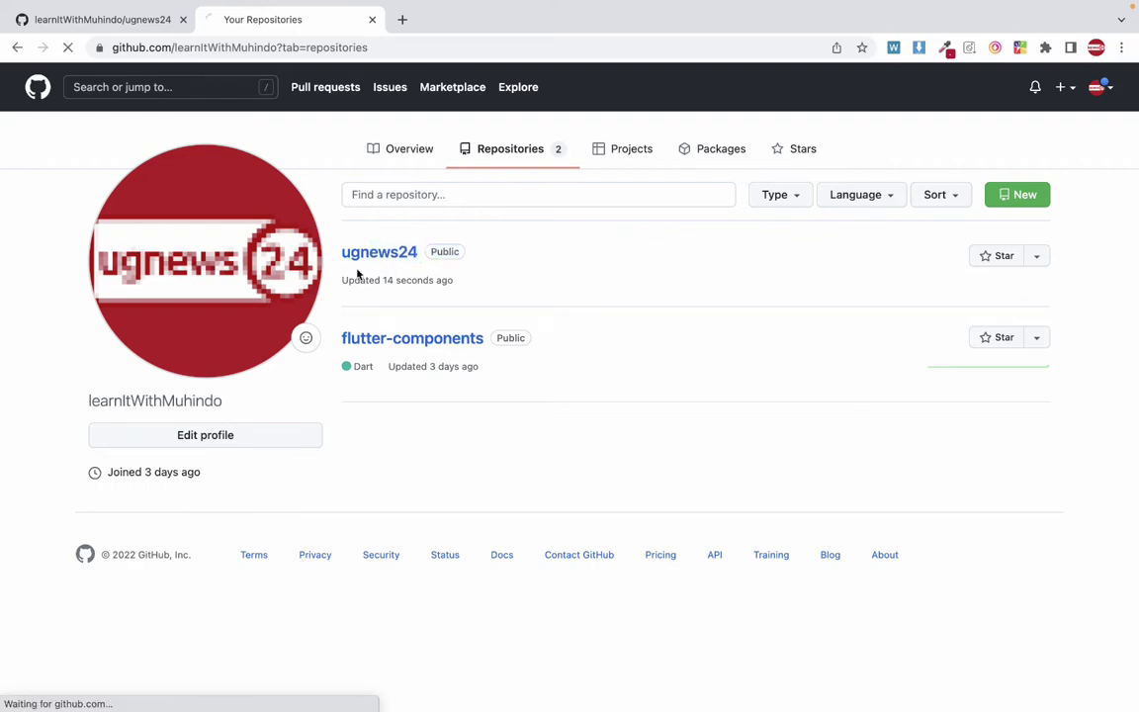
{"action": "scroll", "coordinate": [332, 276], "scroll_direction": "down", "scroll_amount": 3}
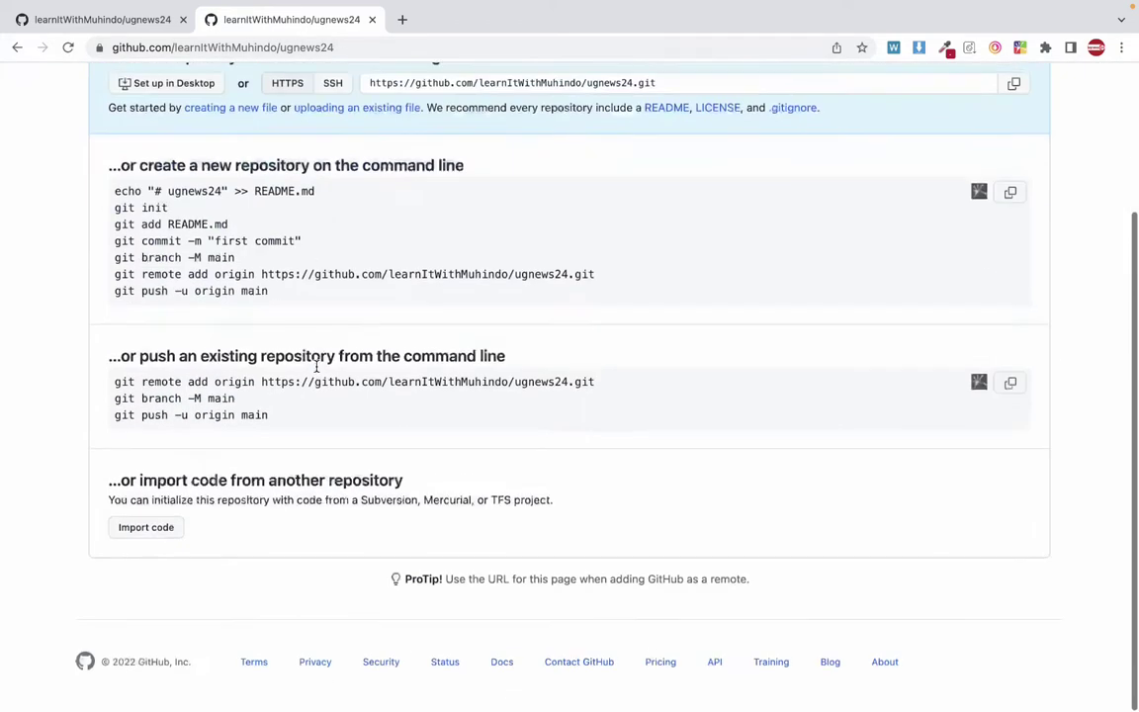
{"action": "scroll", "coordinate": [317, 375], "scroll_direction": "up", "scroll_amount": 2}
{"action": "scroll", "coordinate": [318, 372], "scroll_direction": "down", "scroll_amount": 1}
{"action": "scroll", "coordinate": [317, 372], "scroll_direction": "up", "scroll_amount": 1}
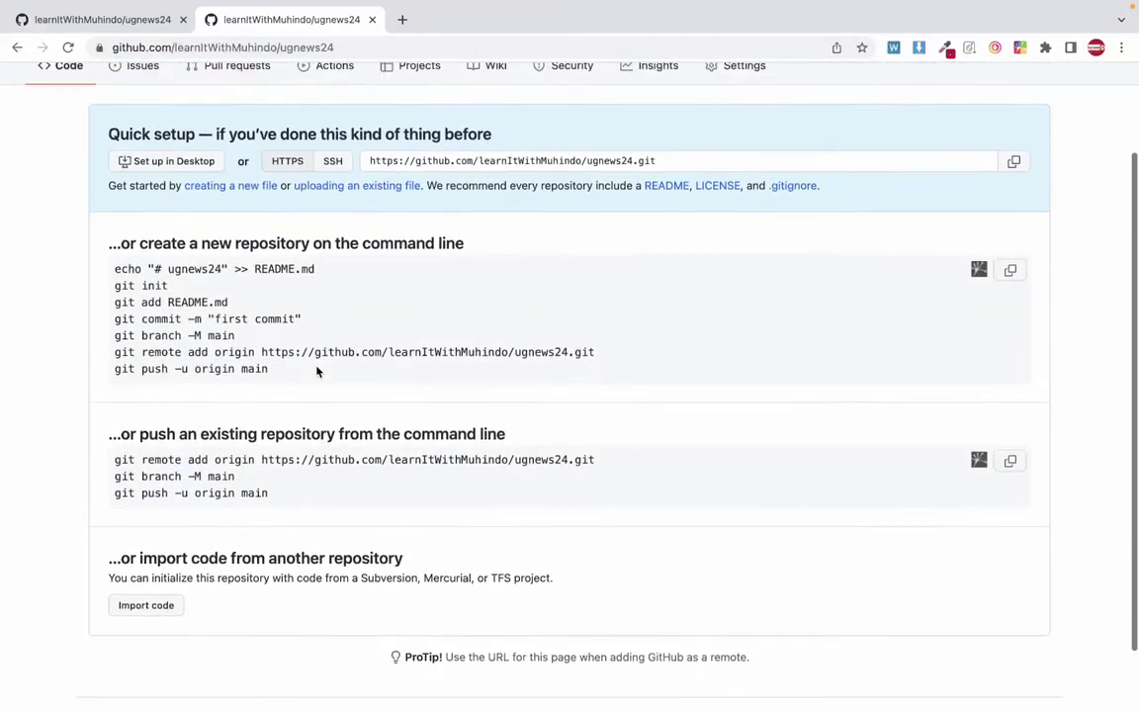
{"action": "scroll", "coordinate": [317, 372], "scroll_direction": "down", "scroll_amount": 1}
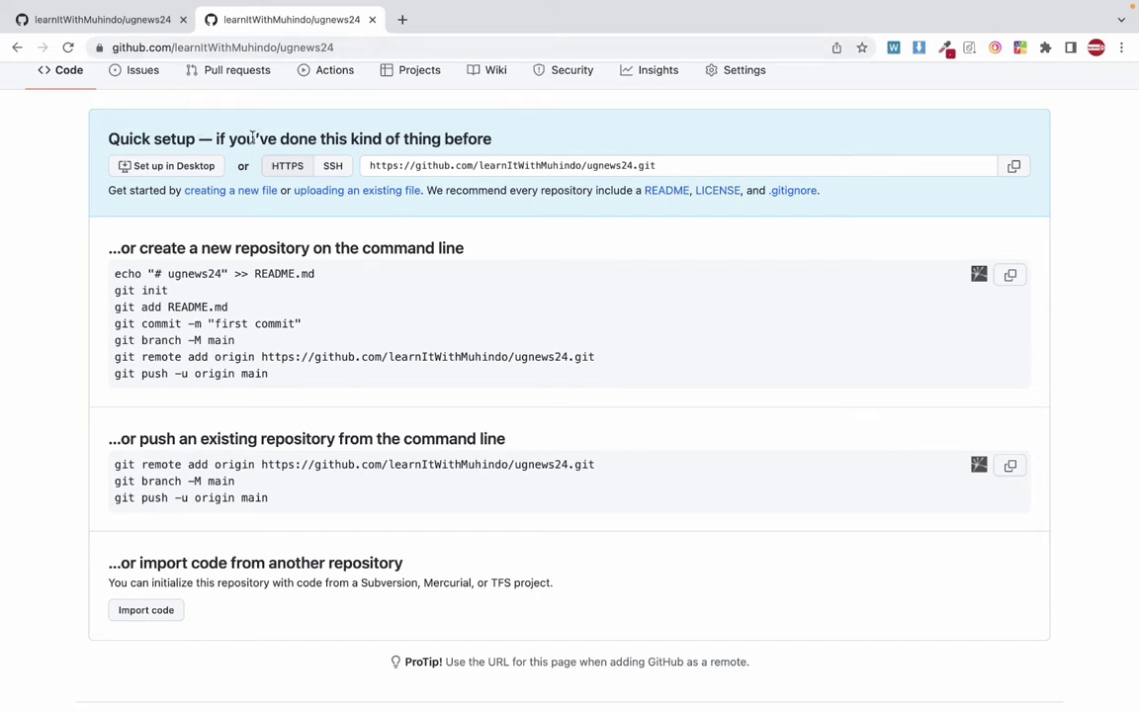
{"action": "key", "text": "ctrl+Left"}
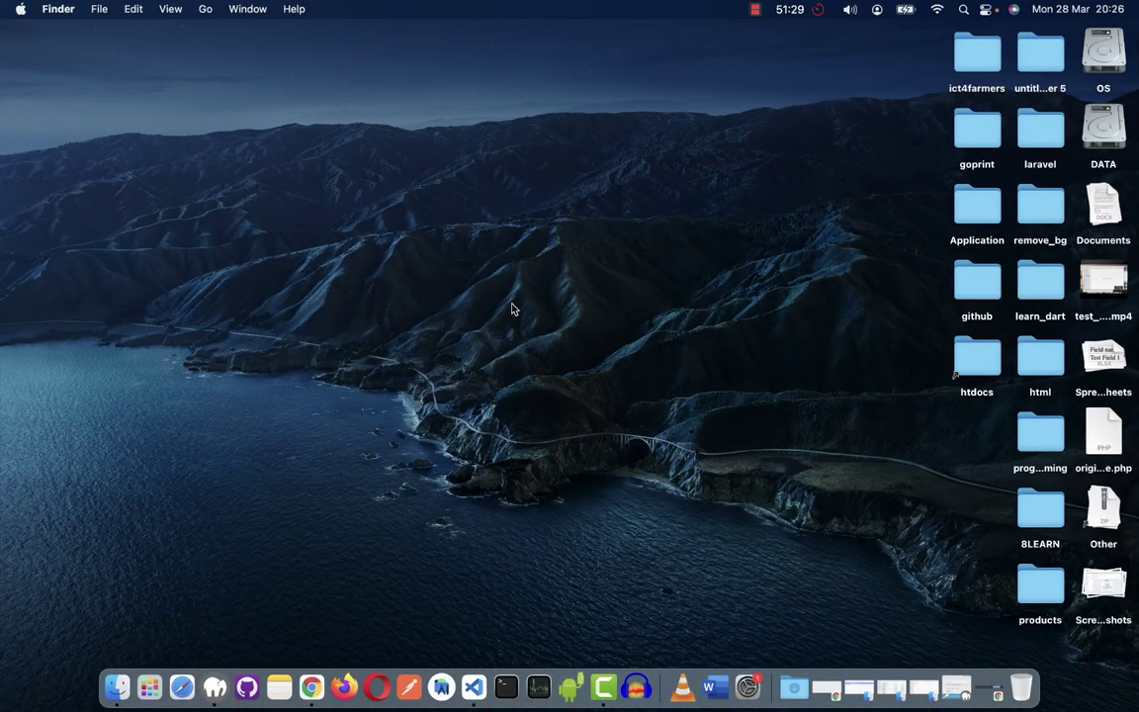
{"action": "key", "text": "ctrl+Right"}
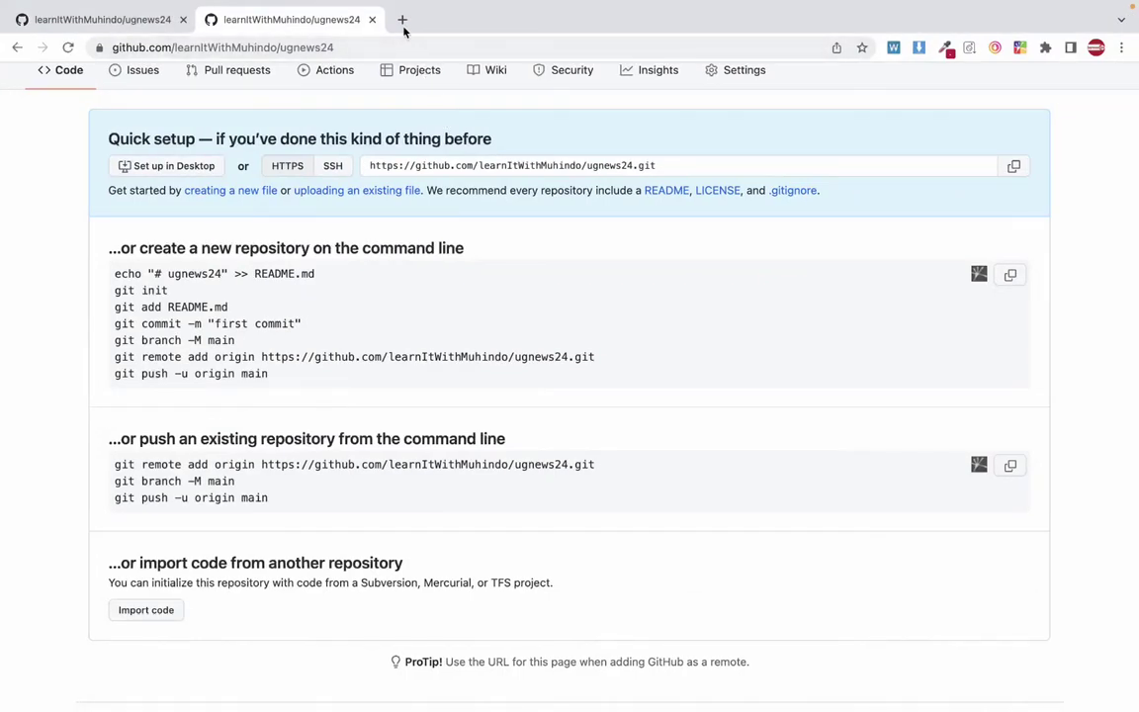
Search Google in a new tab for 'download github for windows' and open the GitHub Desktop result.
{"action": "left_click", "coordinate": [403, 20]}
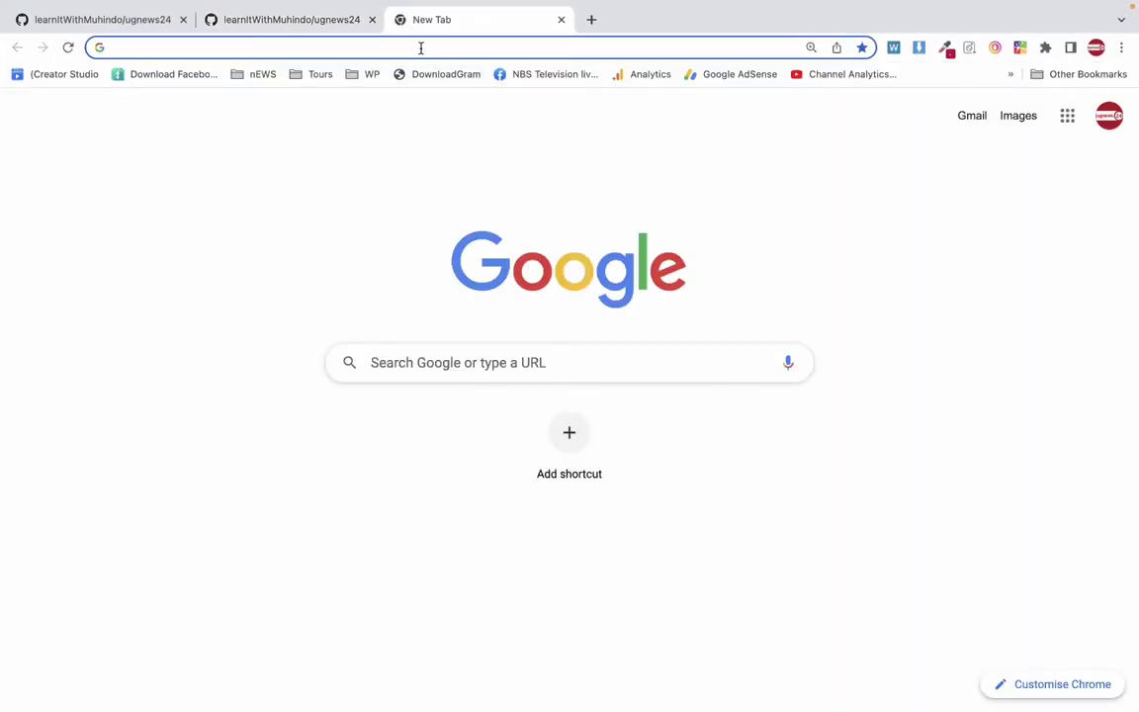
{"action": "type", "text": "downloa"}
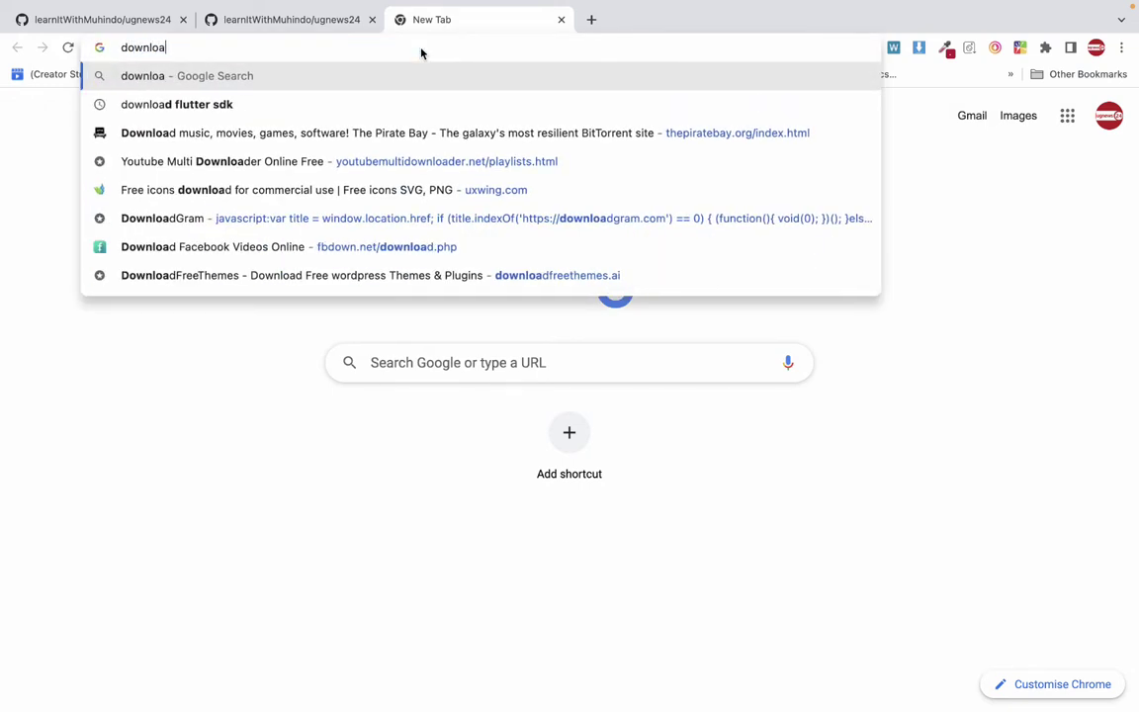
{"action": "type", "text": "d githiu"}
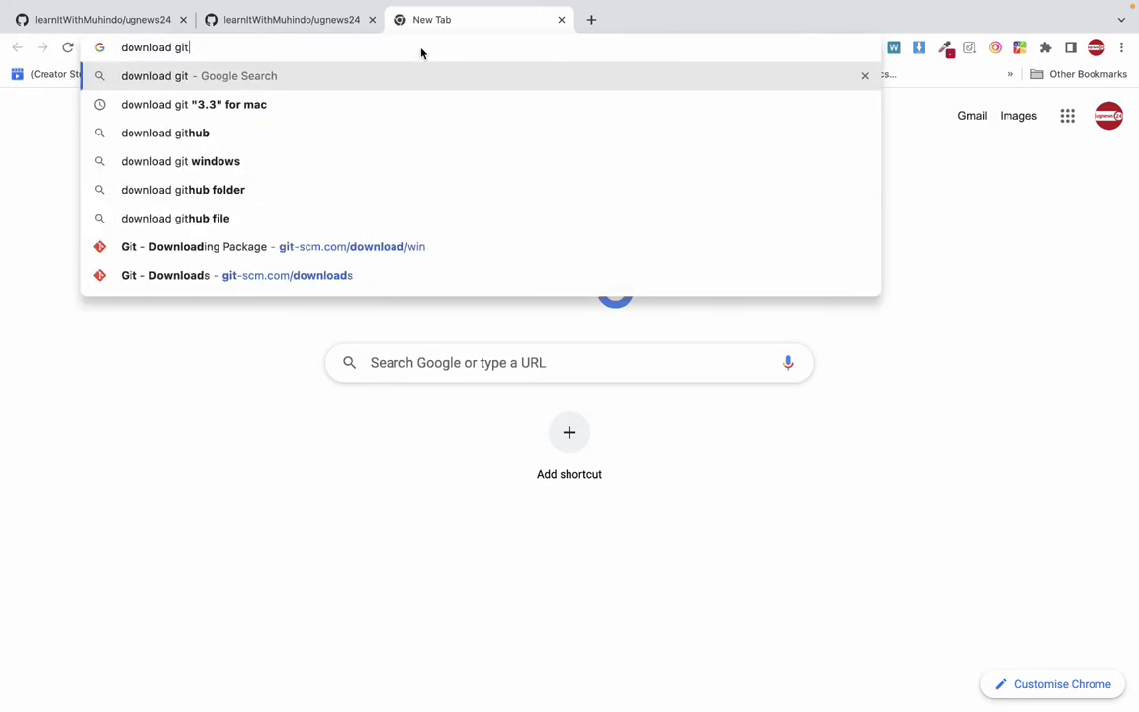
{"action": "key", "text": "BackSpace"}
{"action": "key", "text": "BackSpace"}
{"action": "type", "text": "ub fo"}
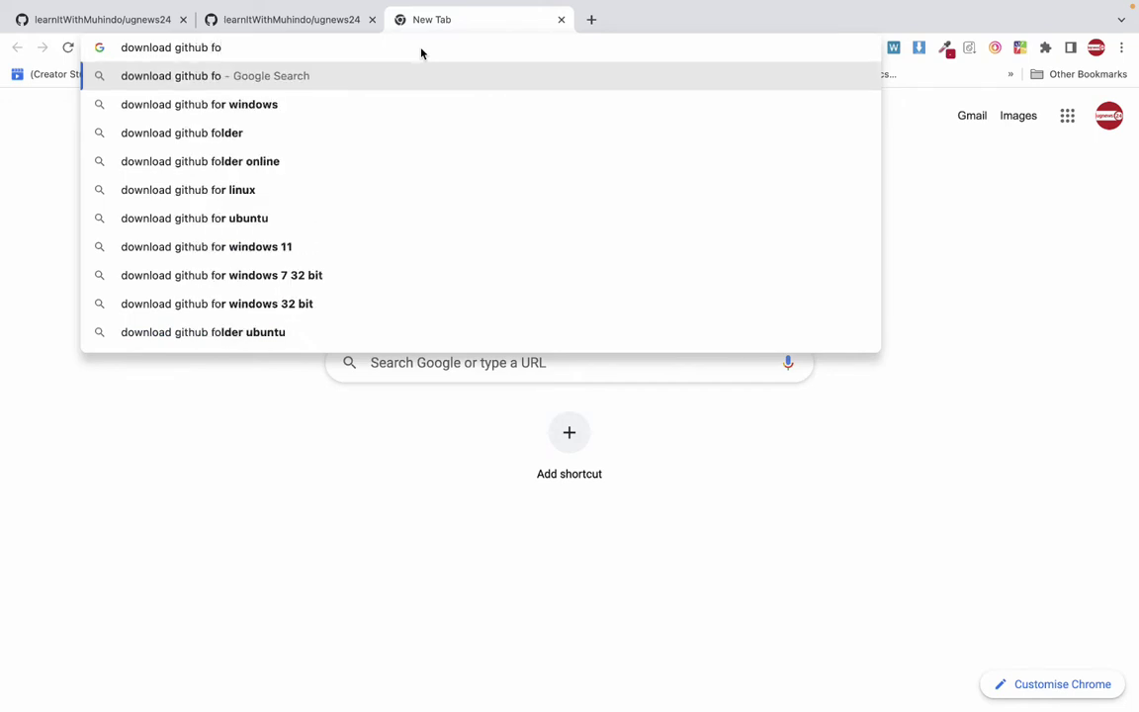
{"action": "key", "text": "Down"}
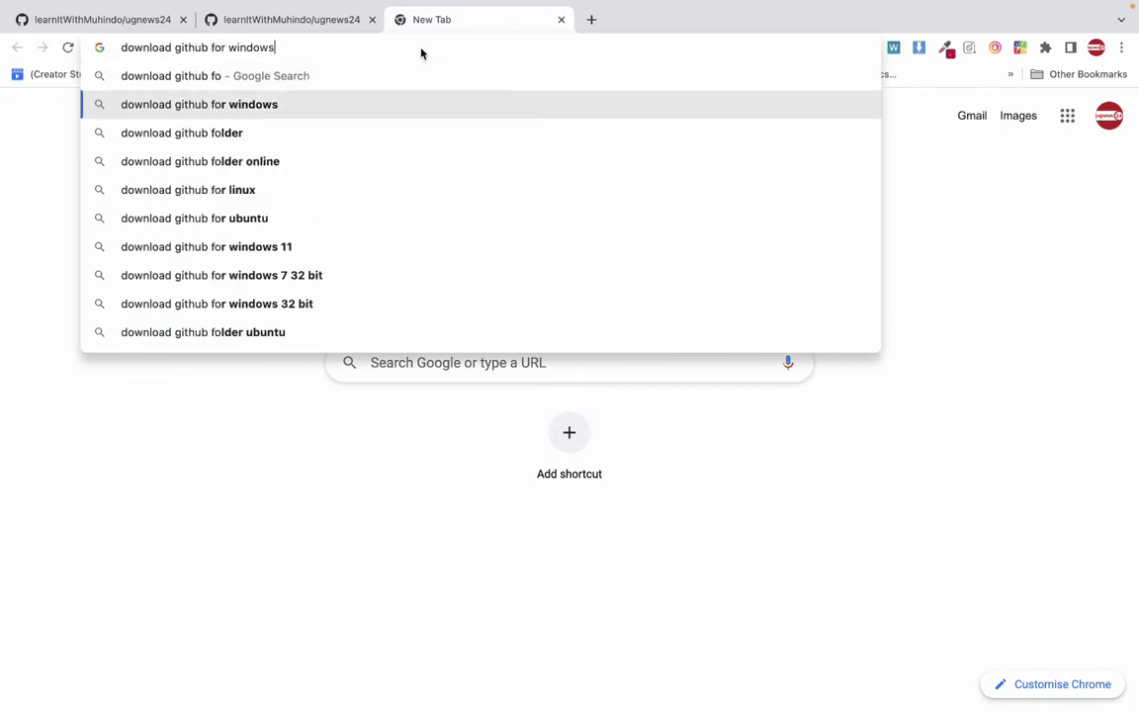
{"action": "key", "text": "Return"}
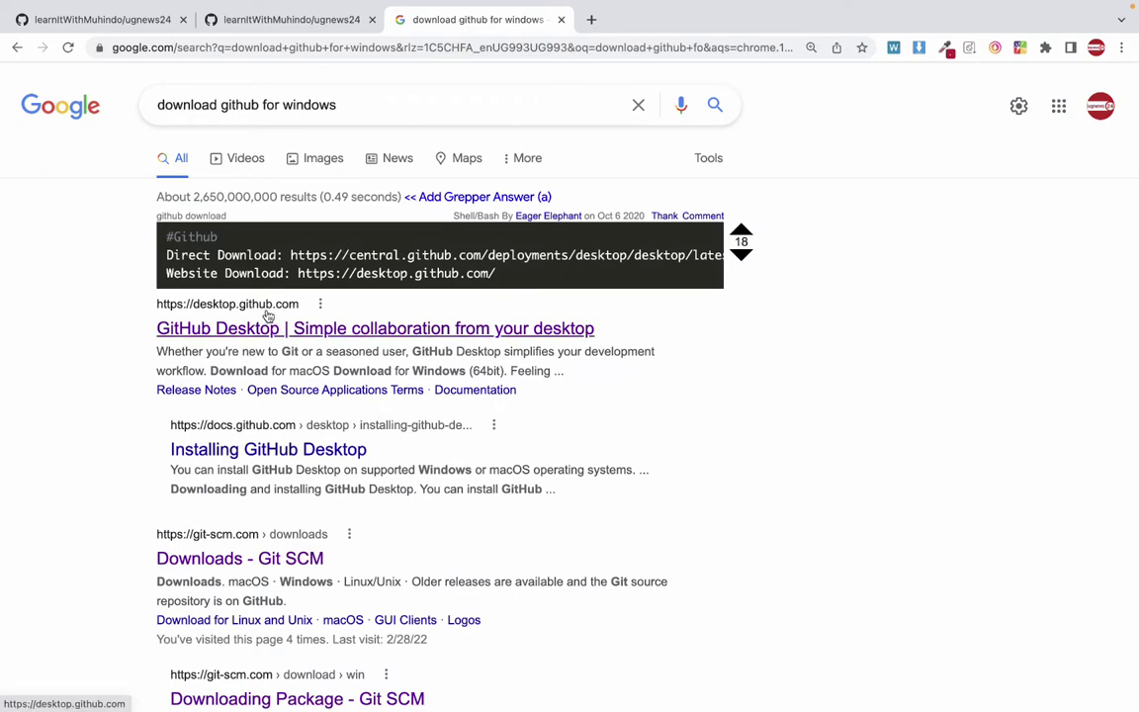
{"action": "left_click", "coordinate": [256, 327]}
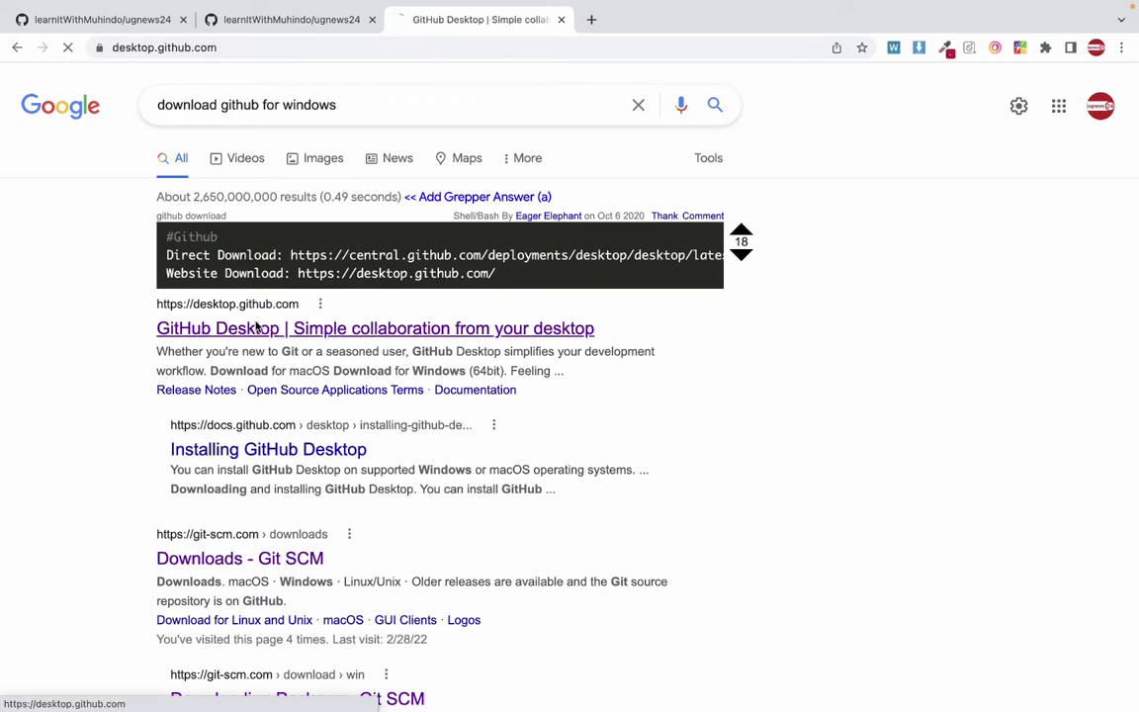
{"action": "scroll", "coordinate": [474, 382], "scroll_direction": "down", "scroll_amount": 1}
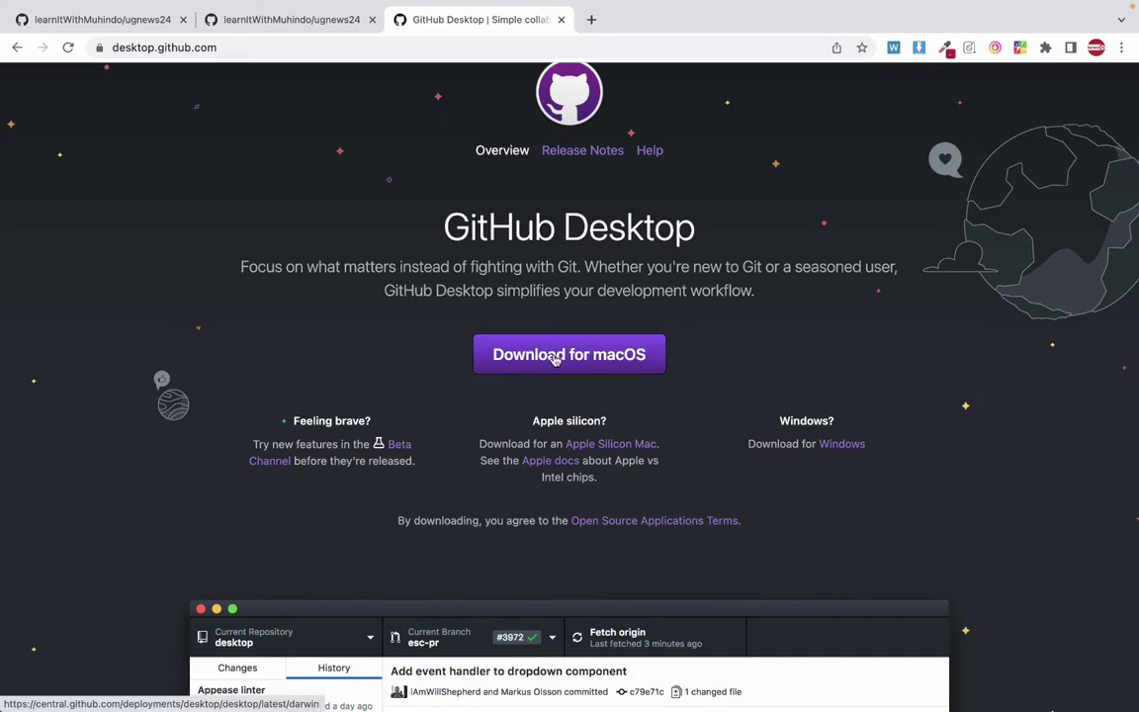
{"action": "scroll", "coordinate": [529, 374], "scroll_direction": "down", "scroll_amount": 3}
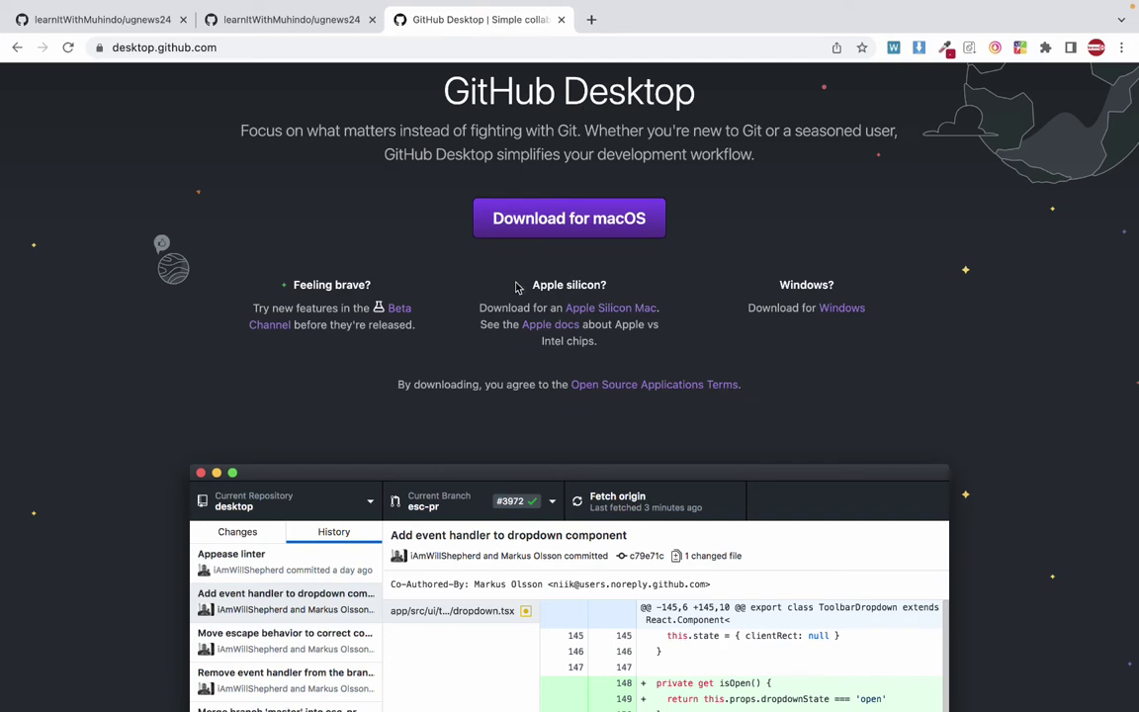
{"action": "scroll", "coordinate": [517, 301], "scroll_direction": "up", "scroll_amount": 3}
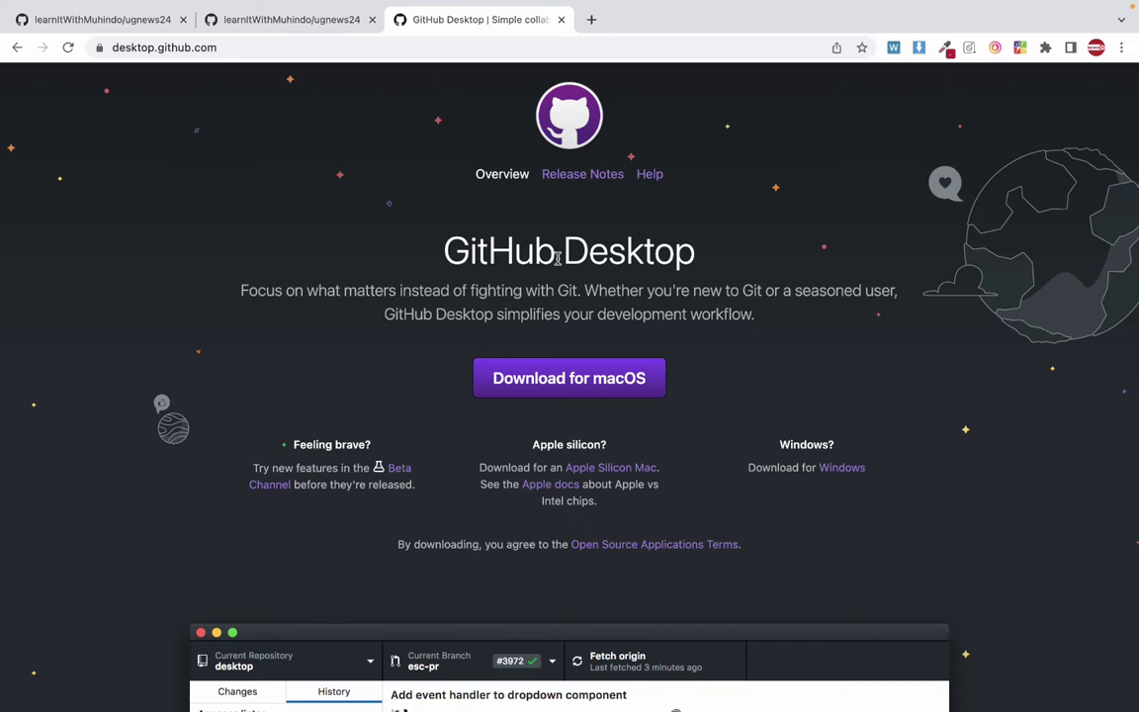
{"action": "scroll", "coordinate": [558, 259], "scroll_direction": "up", "scroll_amount": 1}
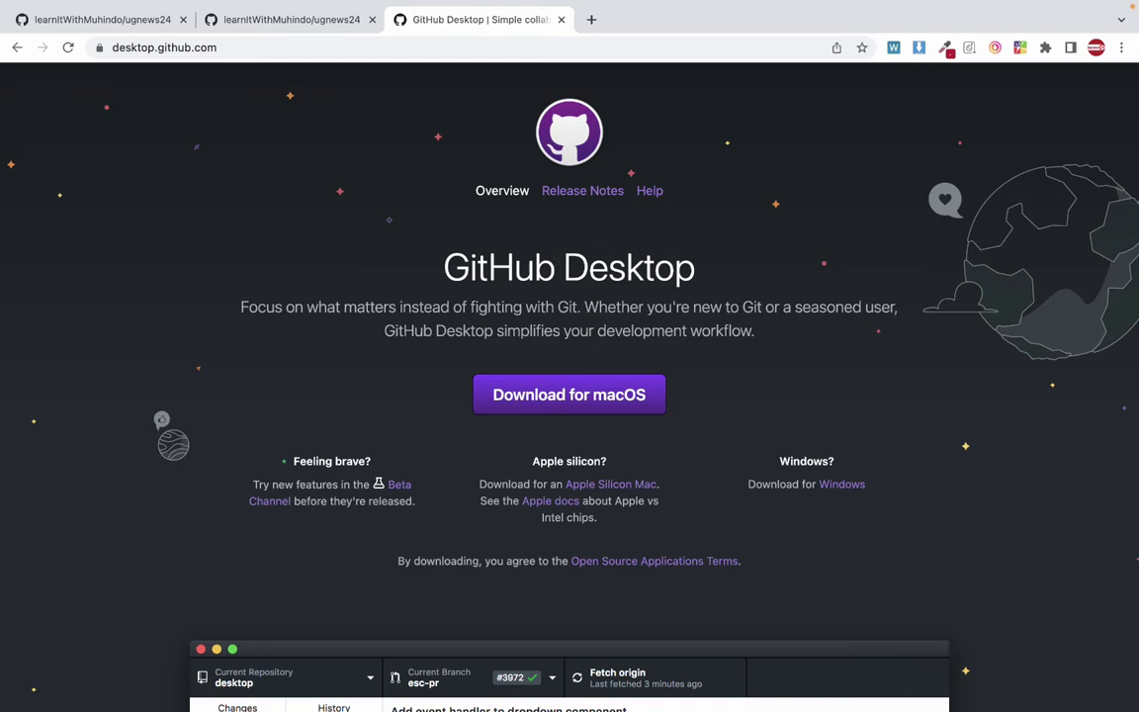
Search 'download github for windows', then edit the query to read 'download git for windows'.
{"action": "left_click", "coordinate": [181, 46]}
{"action": "type", "text": "do"}
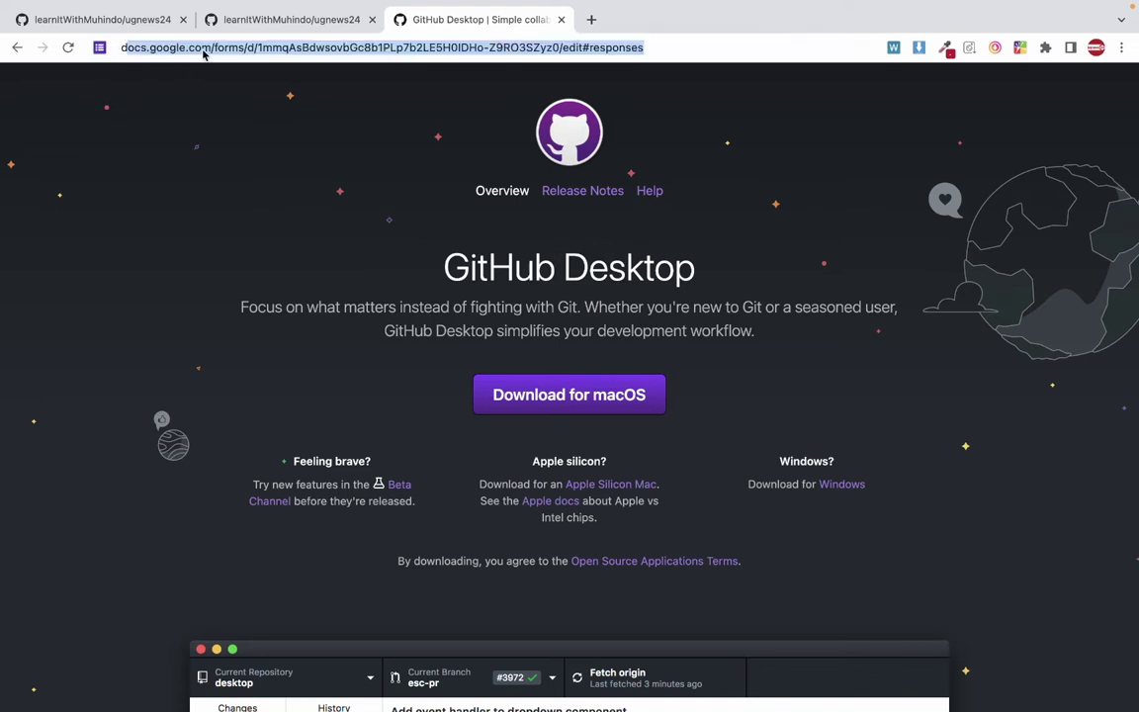
{"action": "type", "text": "wnlo"}
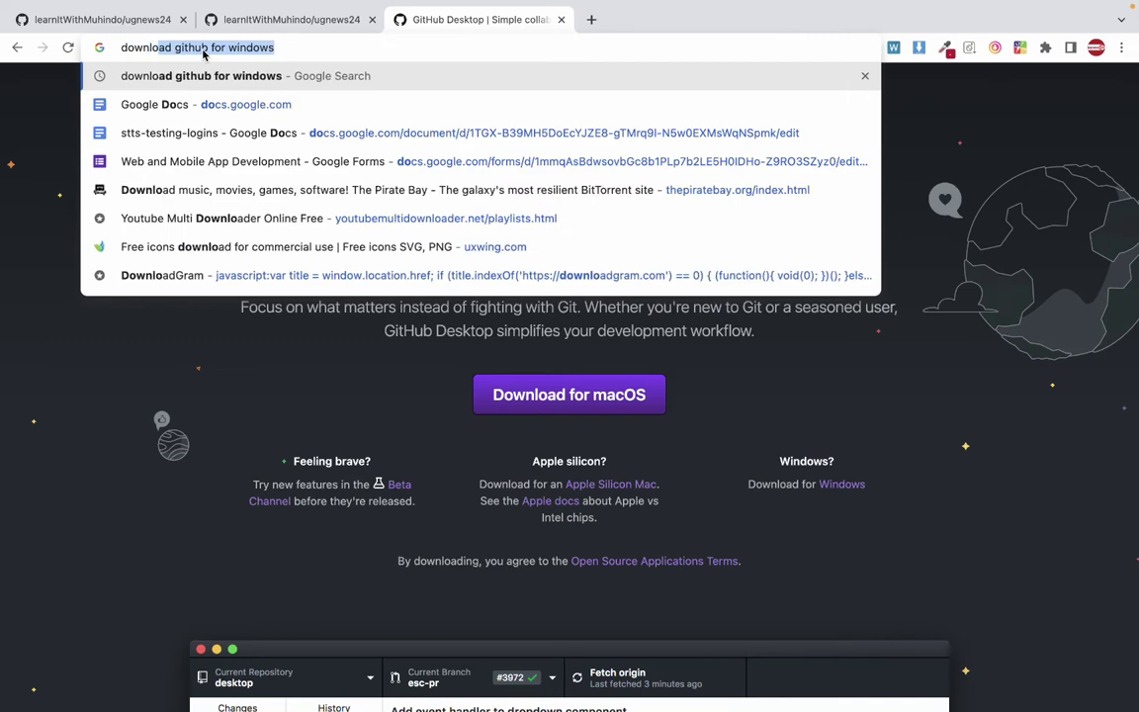
{"action": "type", "text": "ad g"}
{"action": "key", "text": "Return"}
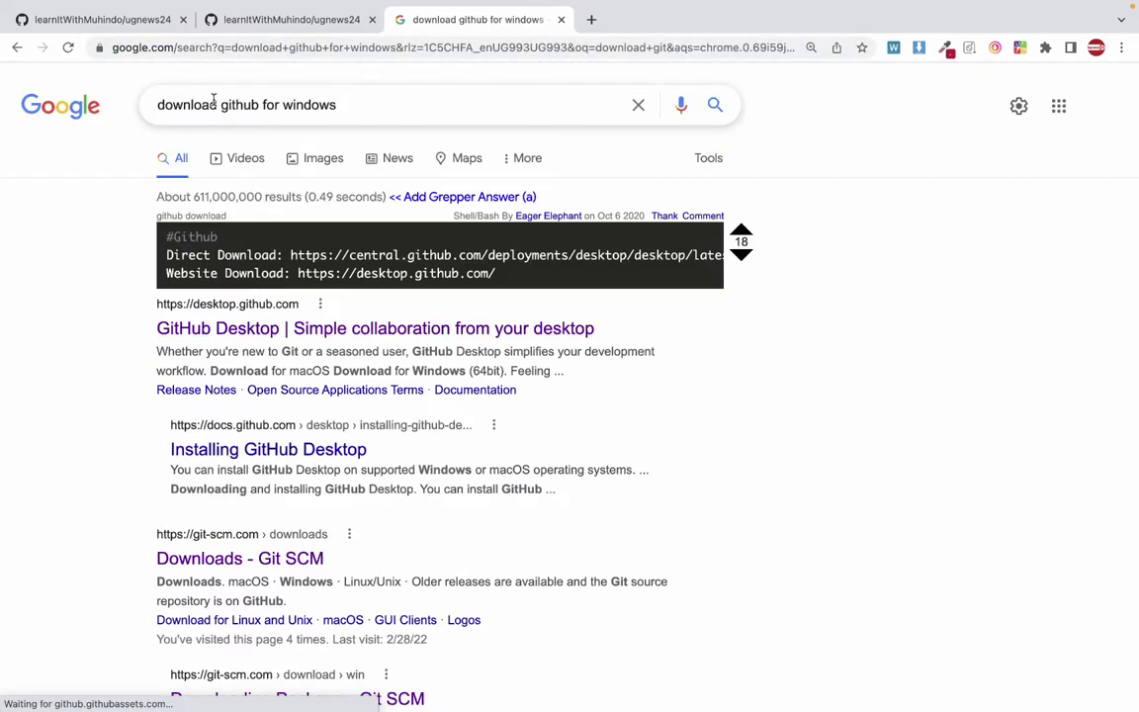
{"action": "left_click", "coordinate": [234, 105]}
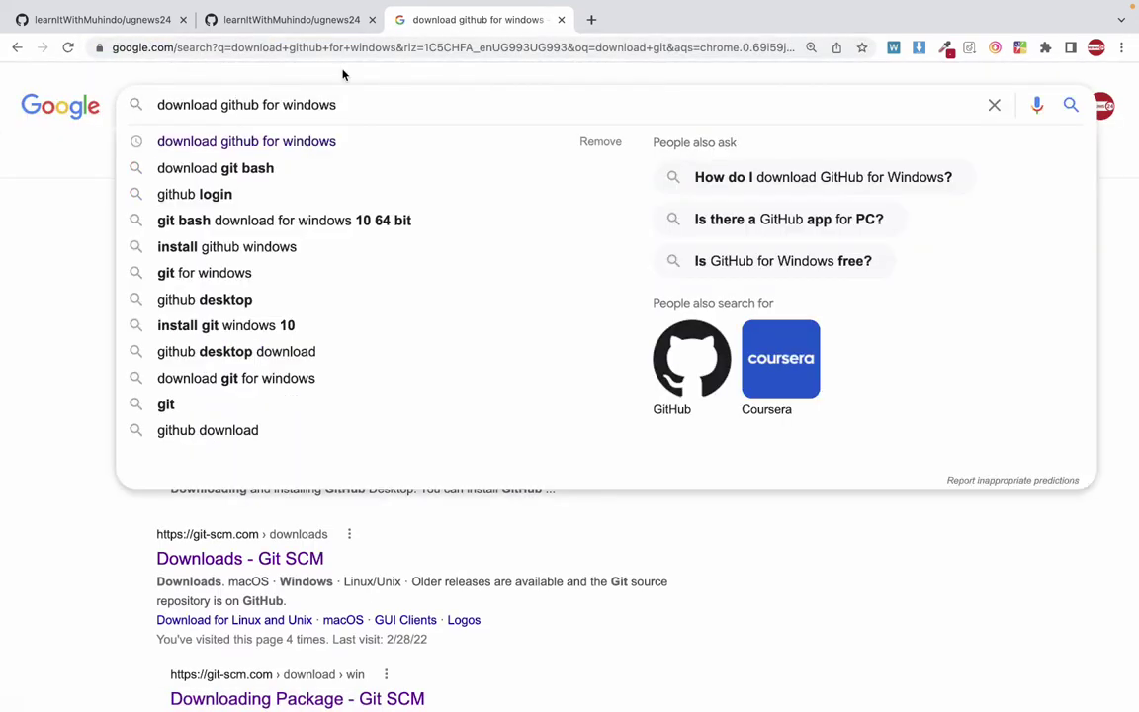
{"action": "left_click_drag", "start_coordinate": [258, 104], "coordinate": [236, 105]}
{"action": "key", "text": "BackSpace"}
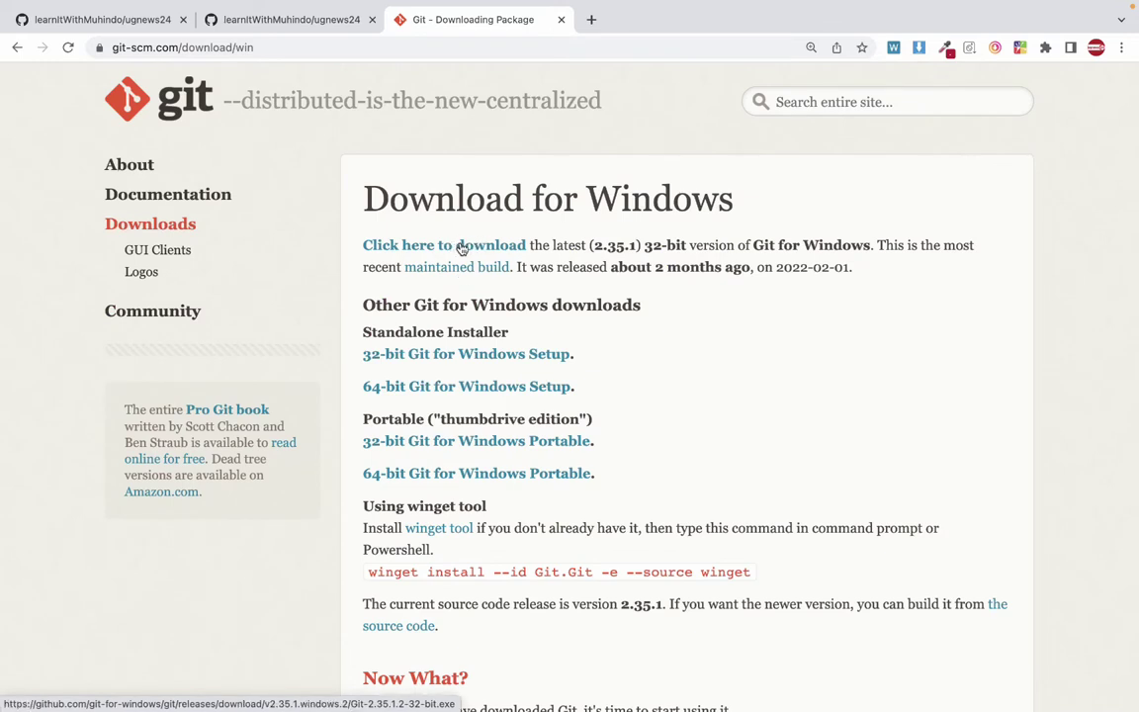
Start, then cancel, the Git 2.35.1 32-bit installer download, and switch to the macOS desktop.
{"action": "left_click", "coordinate": [460, 249]}
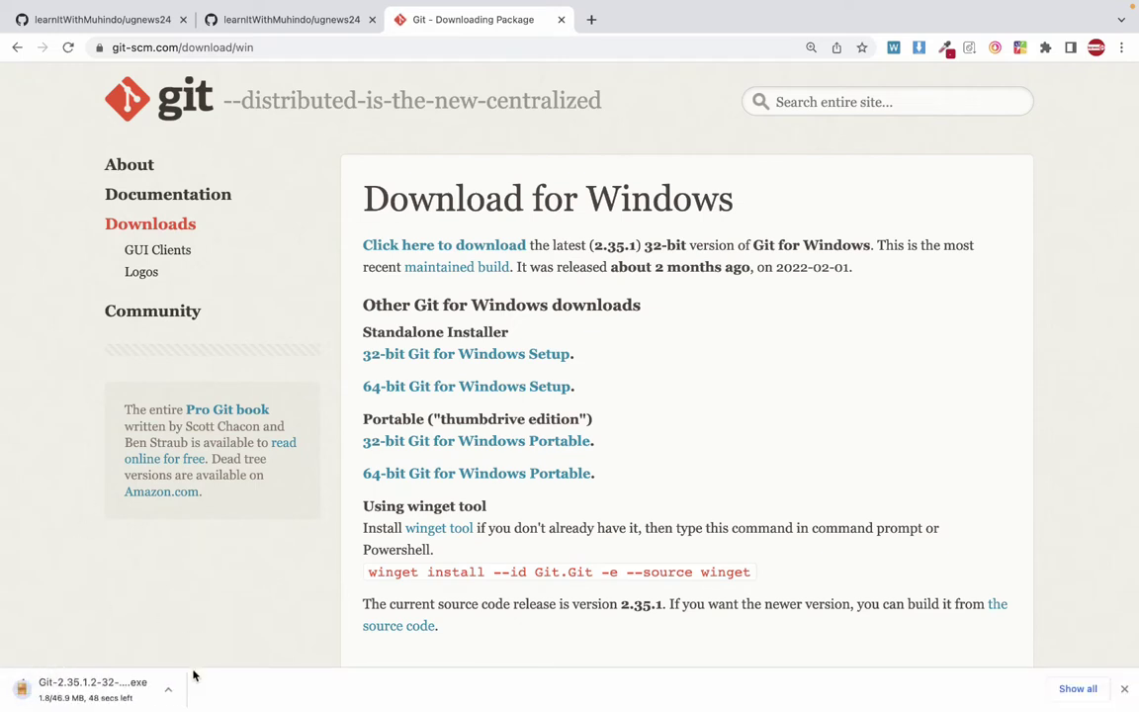
{"action": "left_click", "coordinate": [169, 690]}
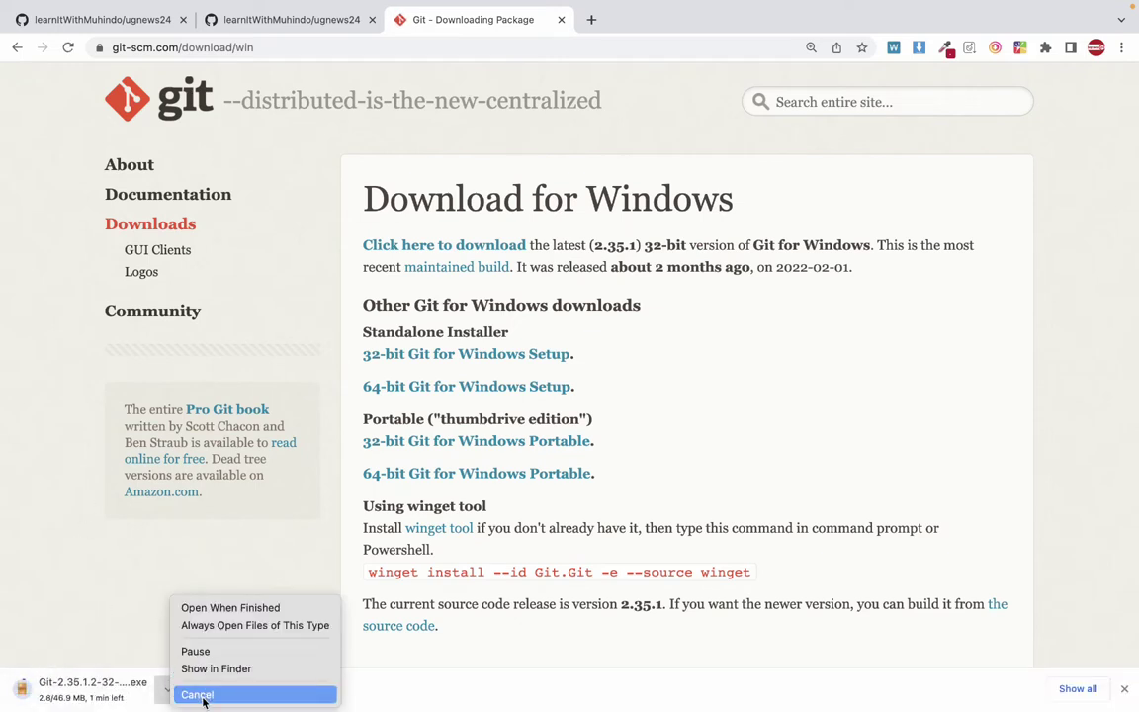
{"action": "left_click", "coordinate": [183, 693]}
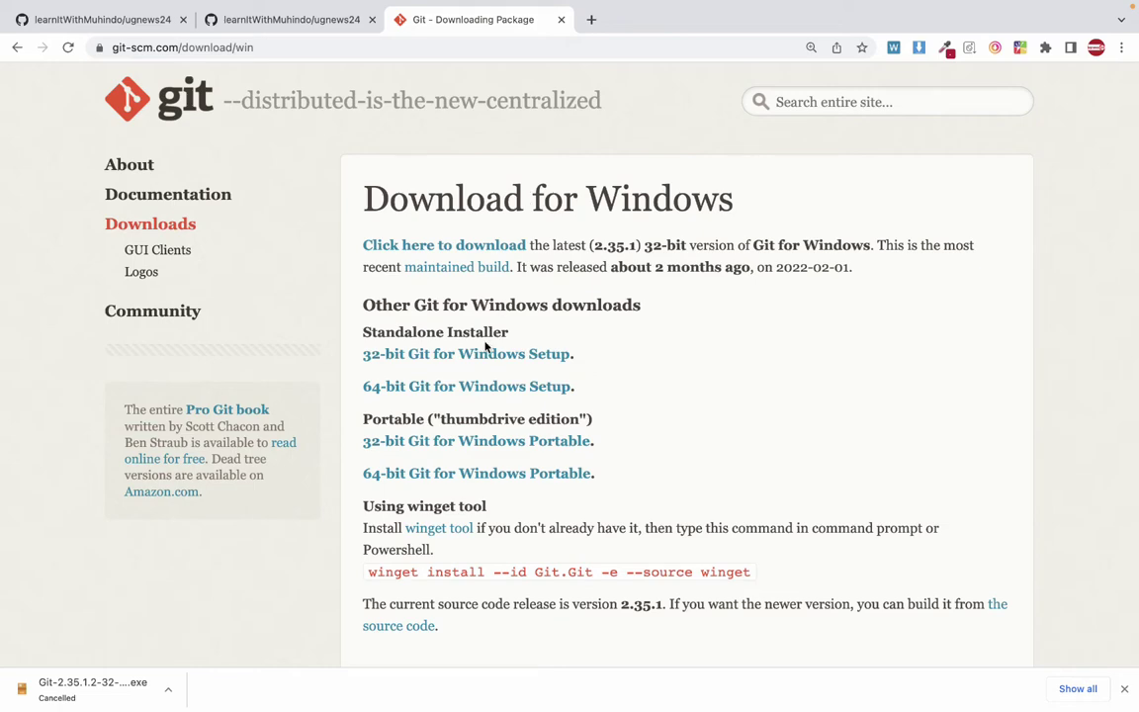
{"action": "key", "text": "ctrl+Left"}
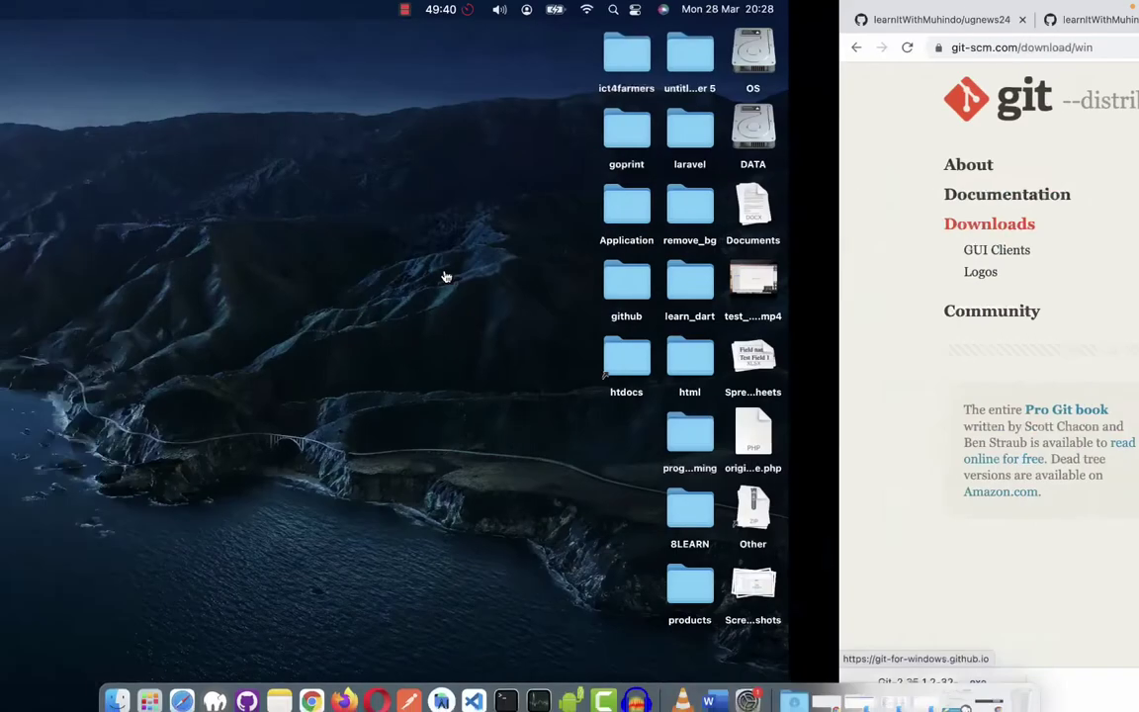
Launch GitHub Desktop and look over its File menu repository options without choosing one.
{"action": "left_click", "coordinate": [252, 692]}
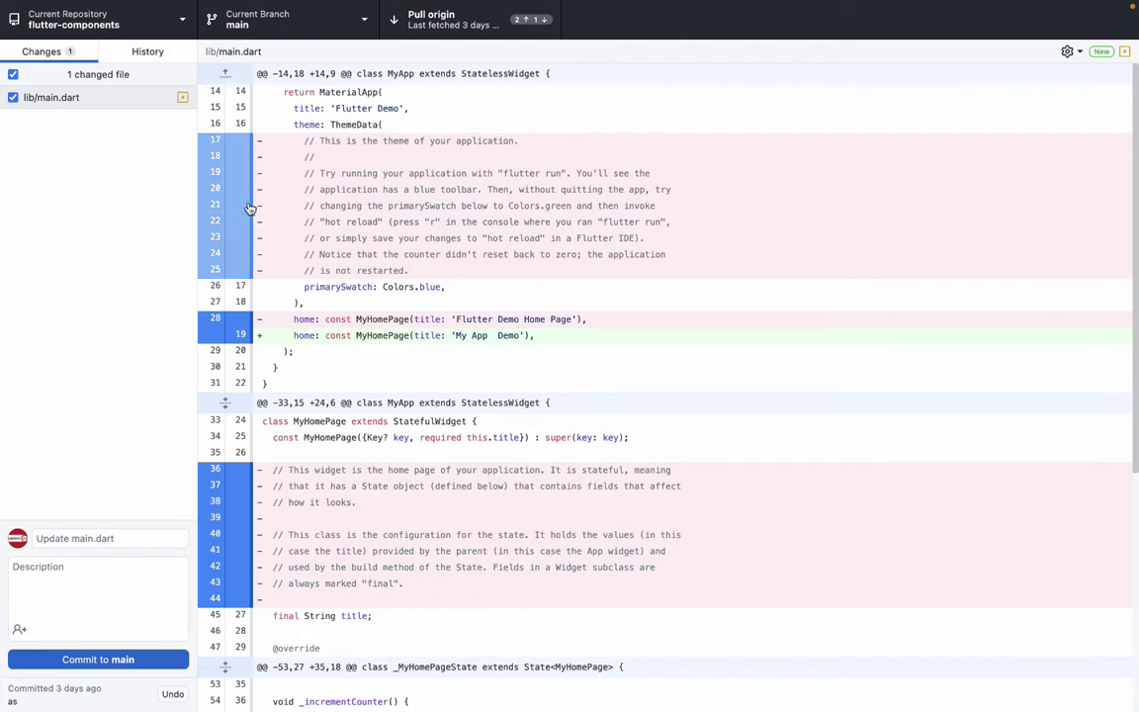
{"action": "mouse_move", "coordinate": [74, 5]}
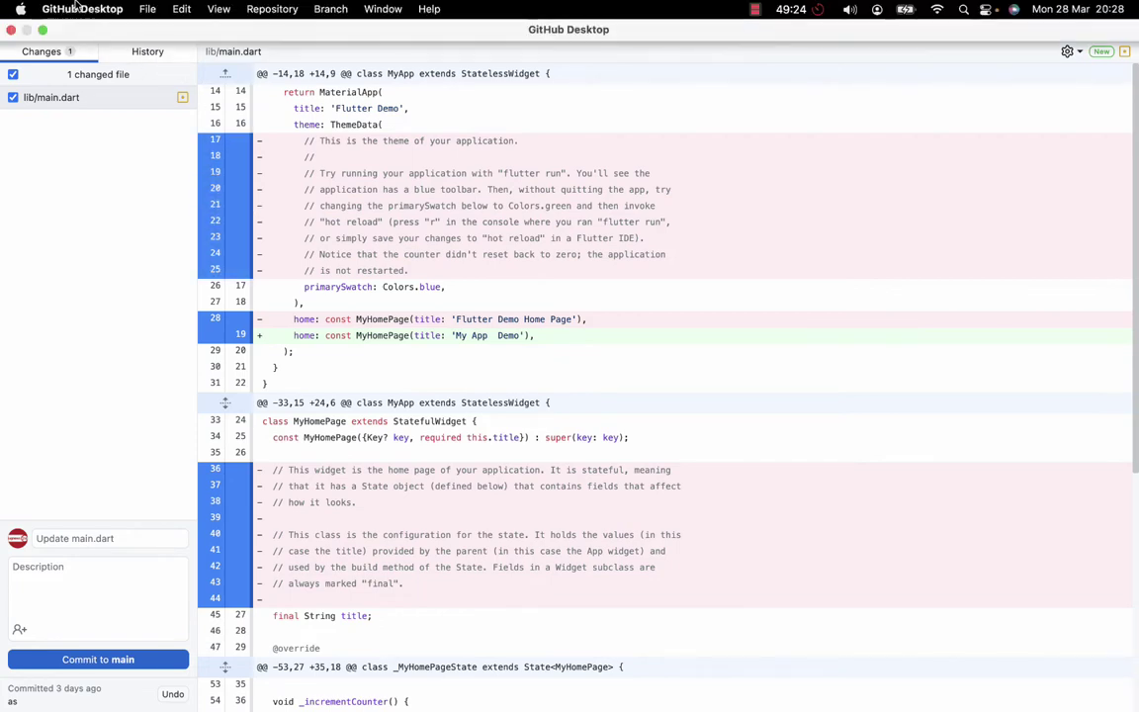
{"action": "left_click", "coordinate": [140, 12]}
{"action": "left_click", "coordinate": [94, 236]}
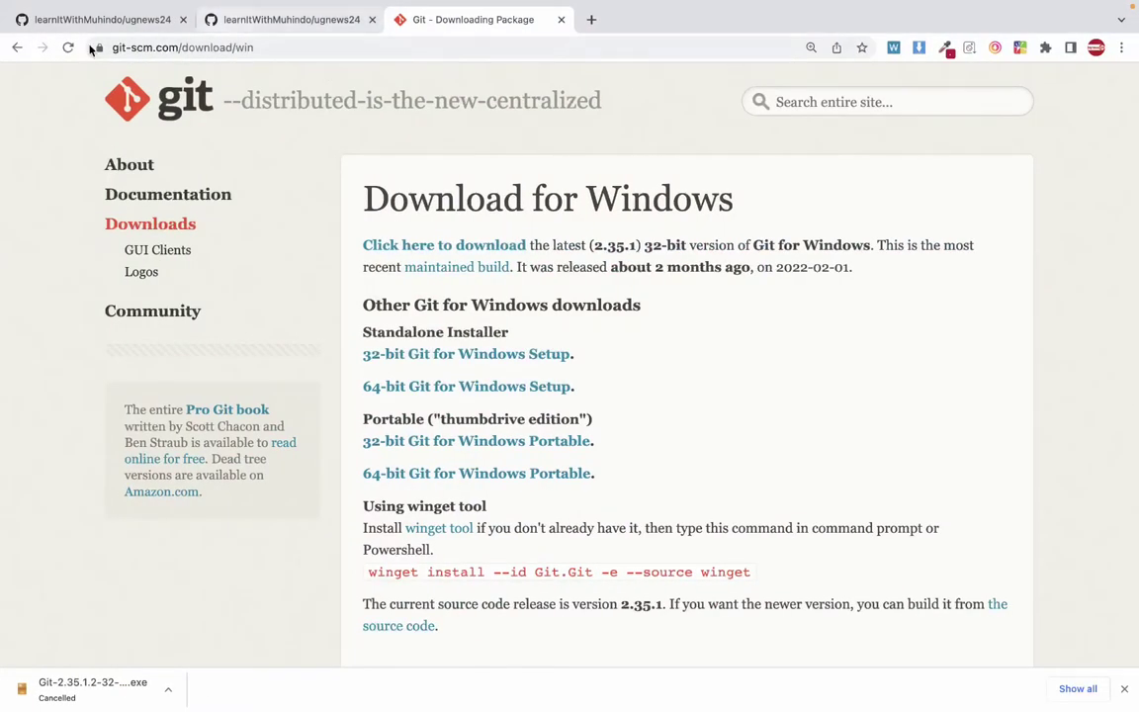
Open the ugnews24 repository page in the browser and flip between it and GitHub Desktop.
{"action": "left_click", "coordinate": [89, 27]}
{"action": "key", "text": "ctrl+Left"}
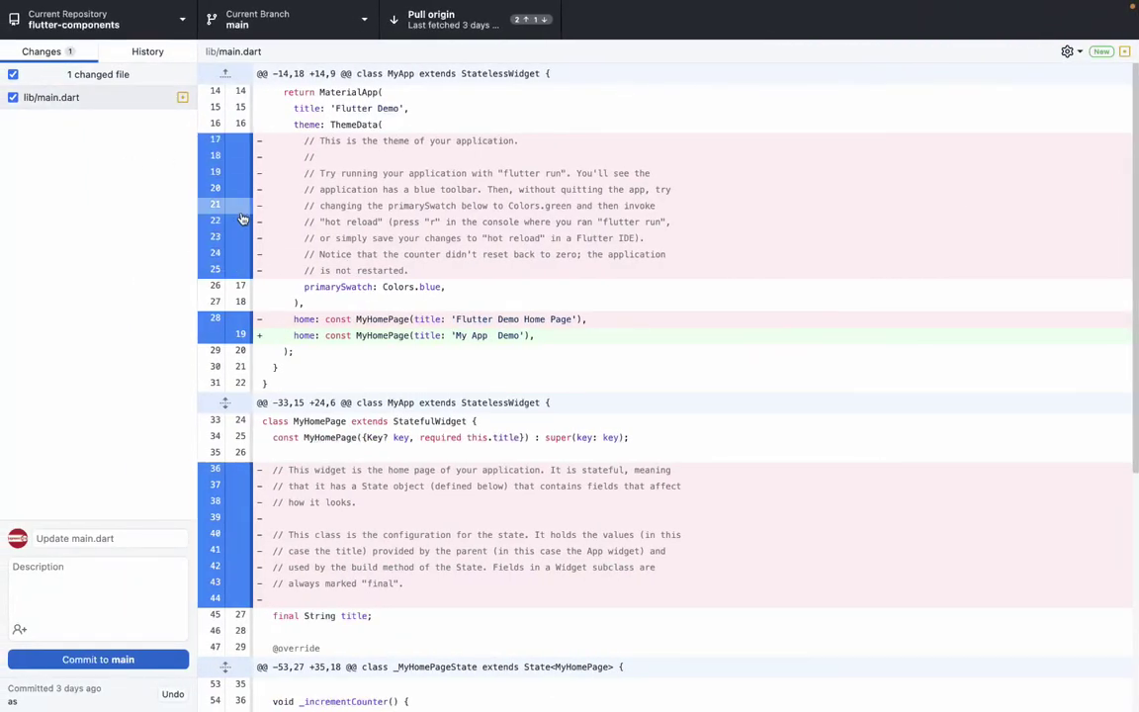
{"action": "key", "text": "ctrl+Right"}
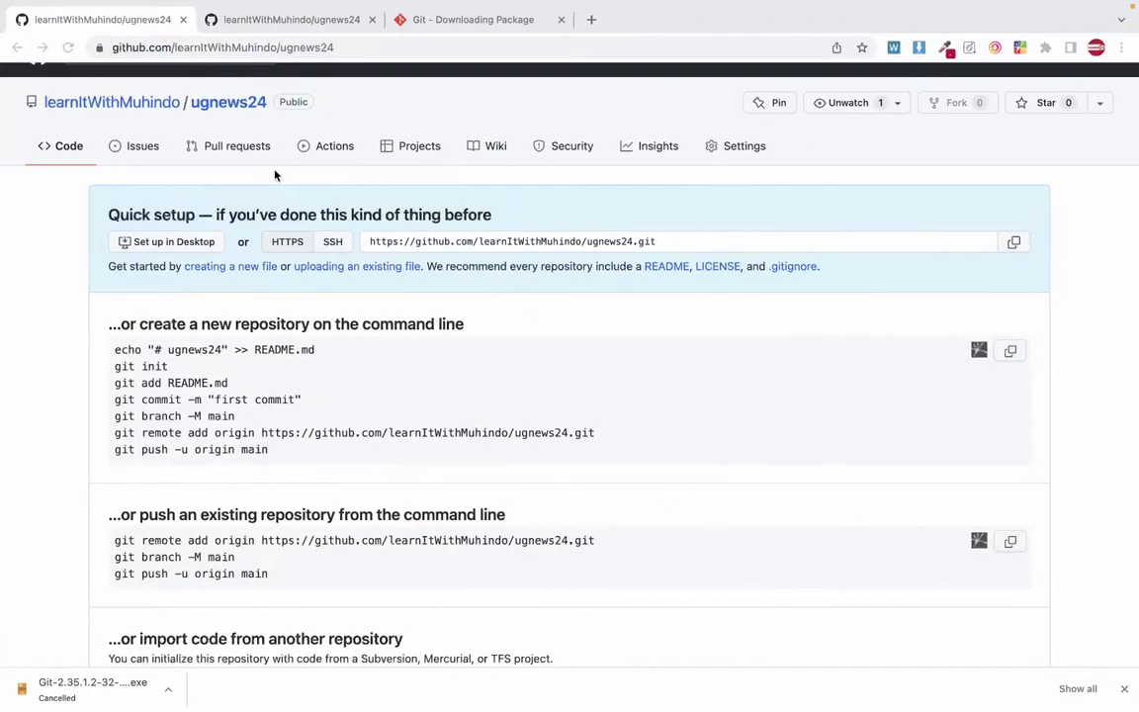
{"action": "key", "text": "ctrl+Left"}
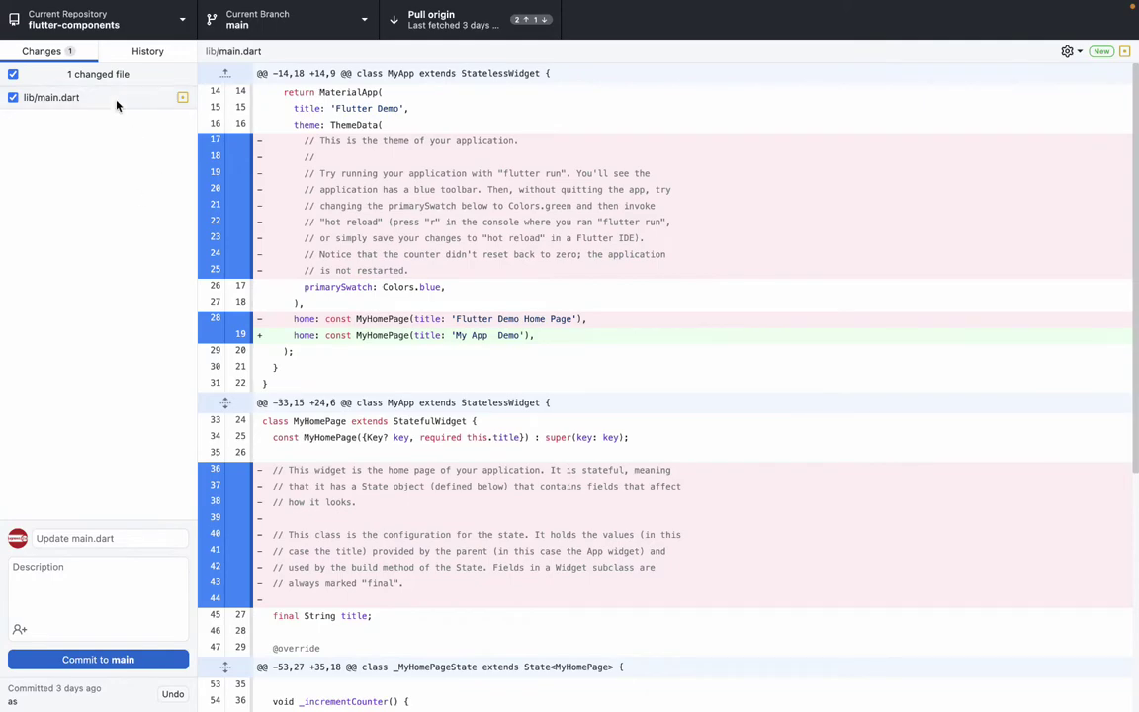
{"action": "key", "text": "ctrl+Right"}
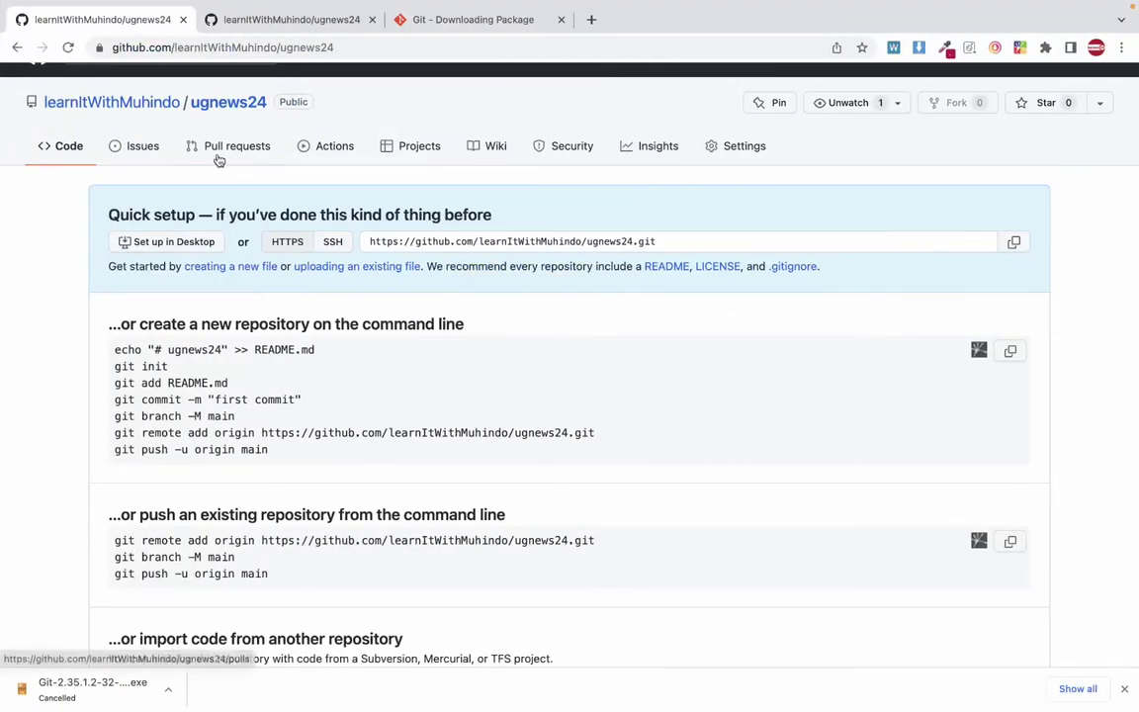
{"action": "key", "text": "ctrl+Left"}
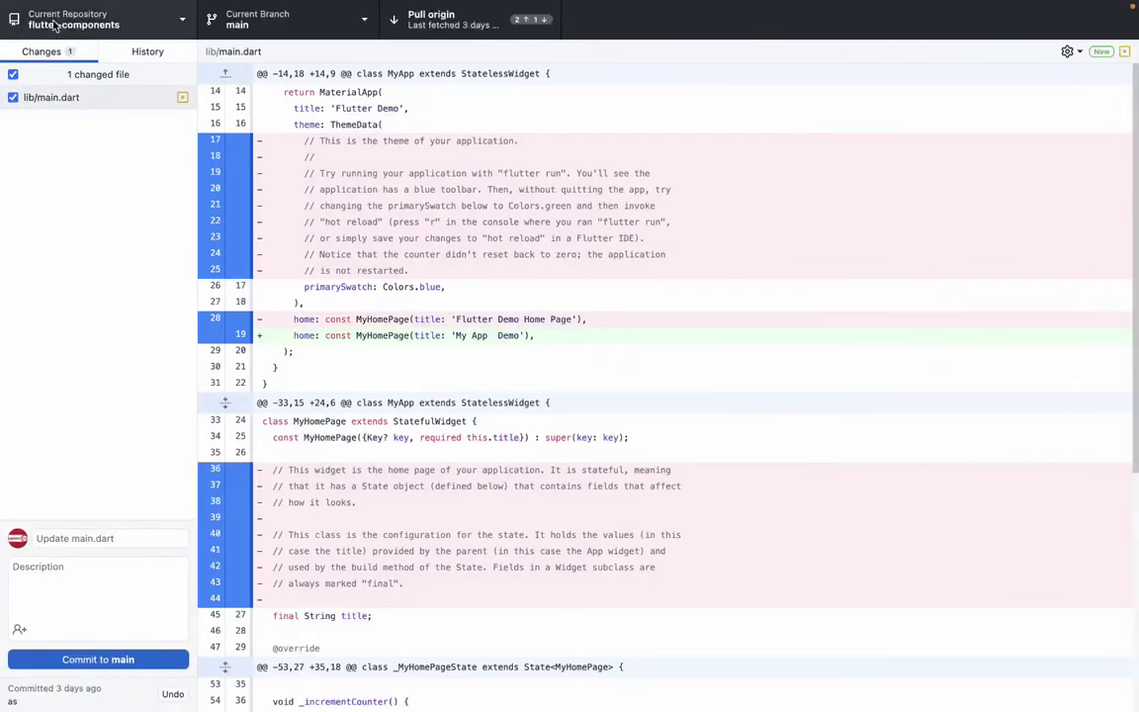
Take the GitHub Desktop window out of full screen and drag it further right.
{"action": "mouse_move", "coordinate": [54, 5]}
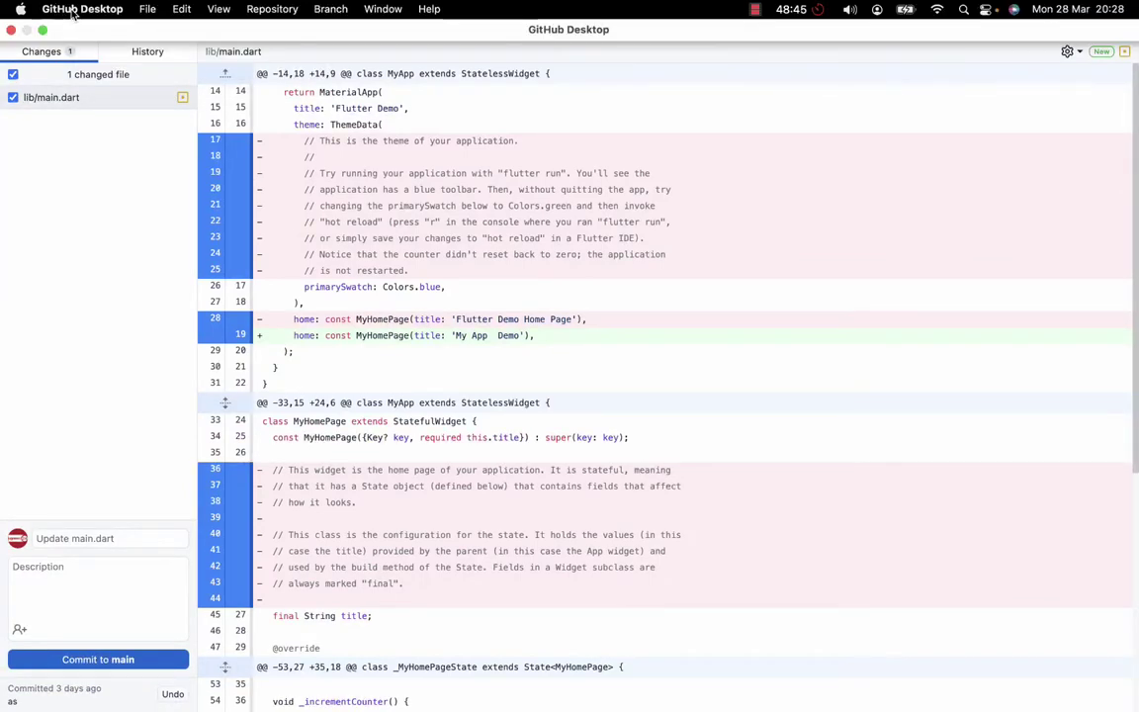
{"action": "left_click", "coordinate": [147, 9]}
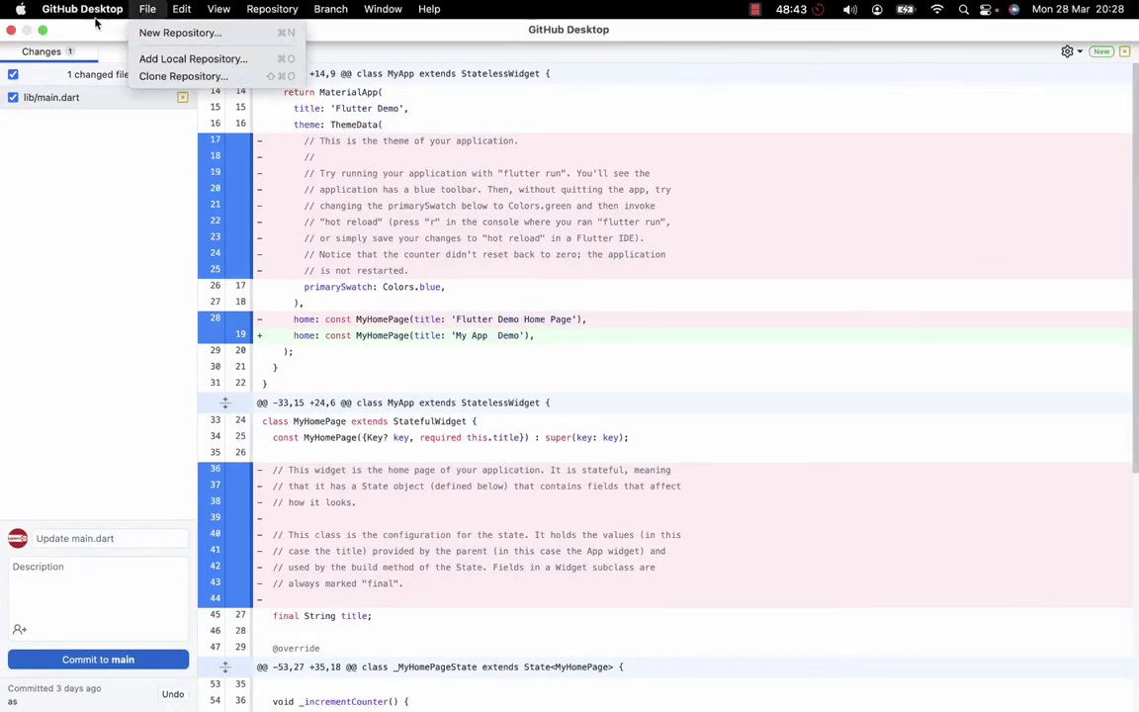
{"action": "mouse_move", "coordinate": [85, 12]}
{"action": "left_click", "coordinate": [8, 173]}
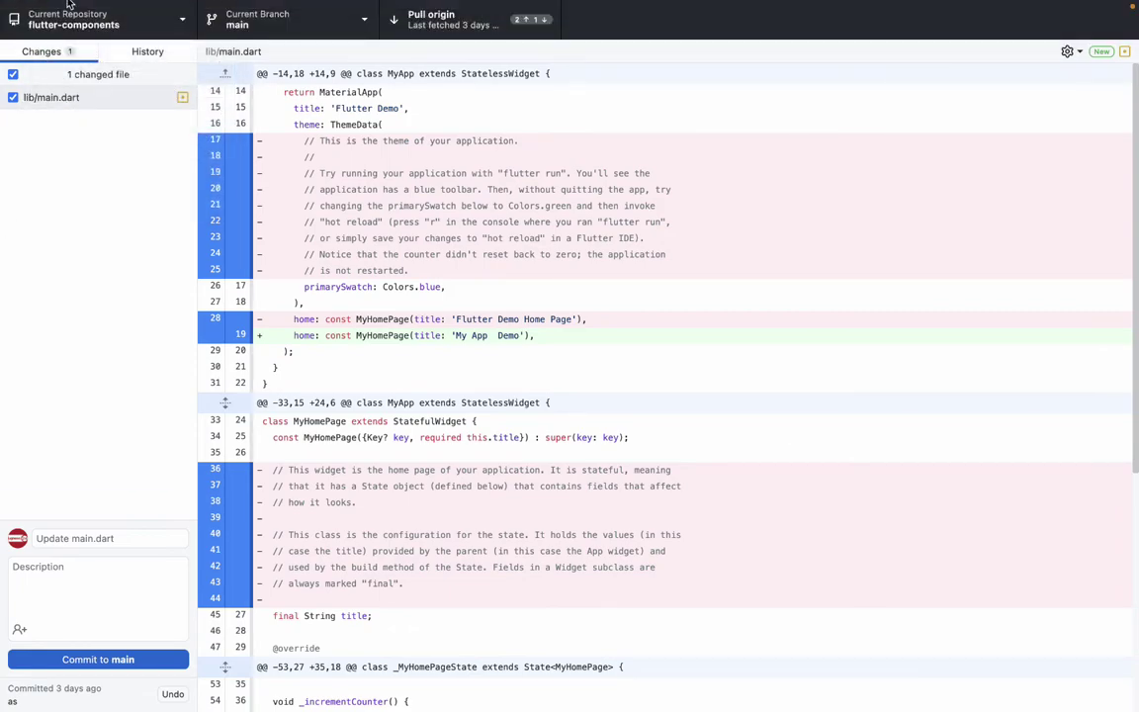
{"action": "left_click", "coordinate": [43, 31]}
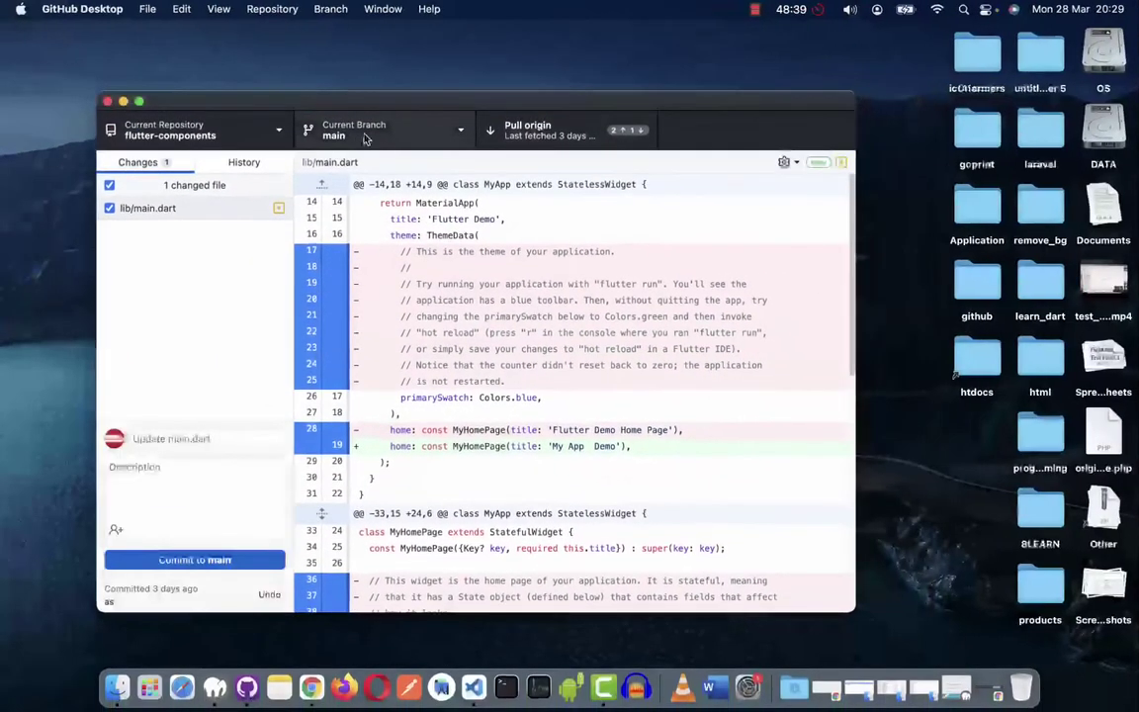
{"action": "left_click_drag", "start_coordinate": [226, 95], "coordinate": [261, 80]}
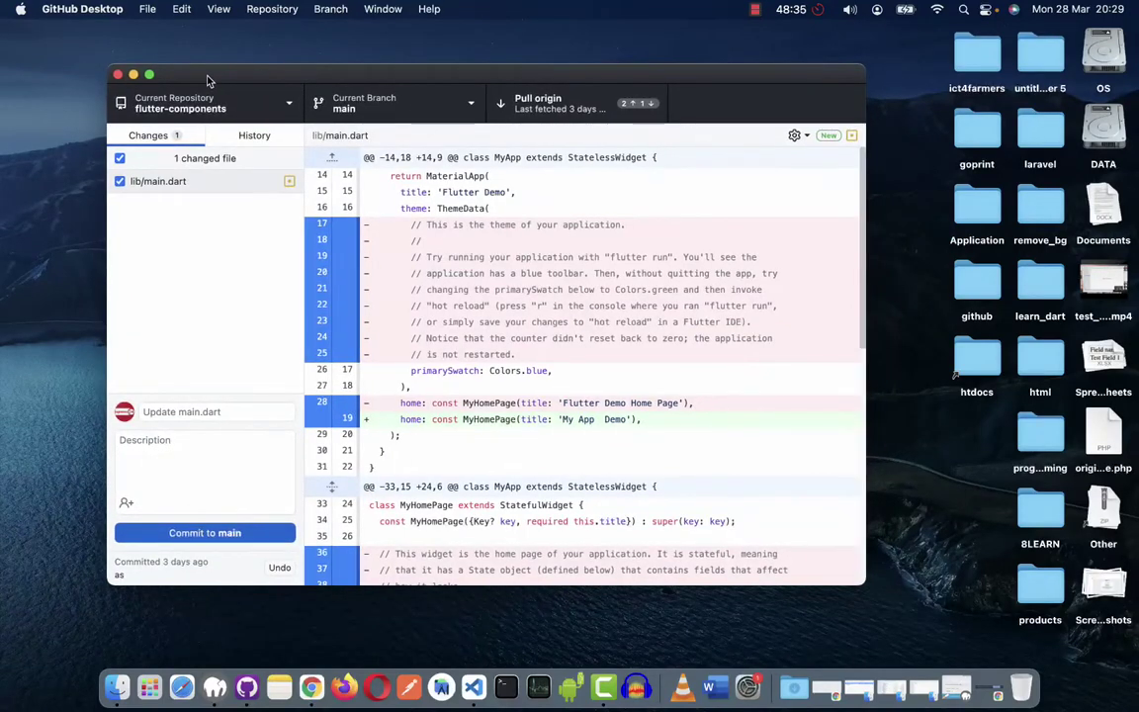
In Preferences > Accounts, sign the GitHub.com account out and close the preferences.
{"action": "left_click", "coordinate": [146, 9]}
{"action": "mouse_move", "coordinate": [84, 9]}
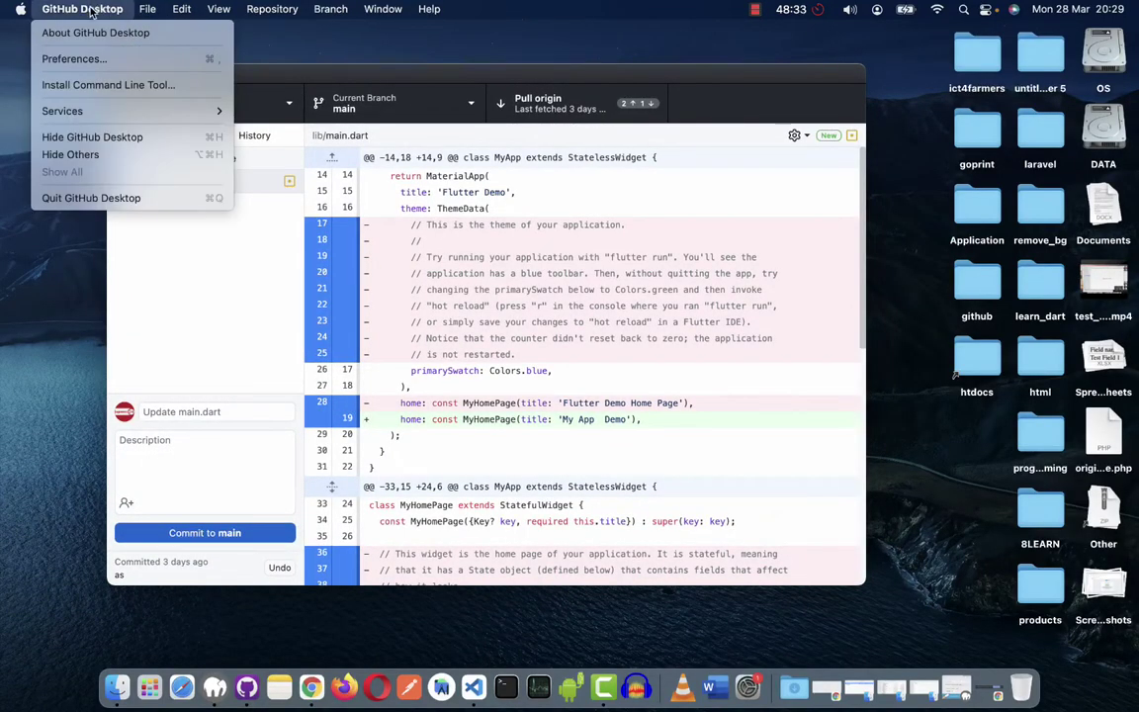
{"action": "left_click", "coordinate": [75, 58]}
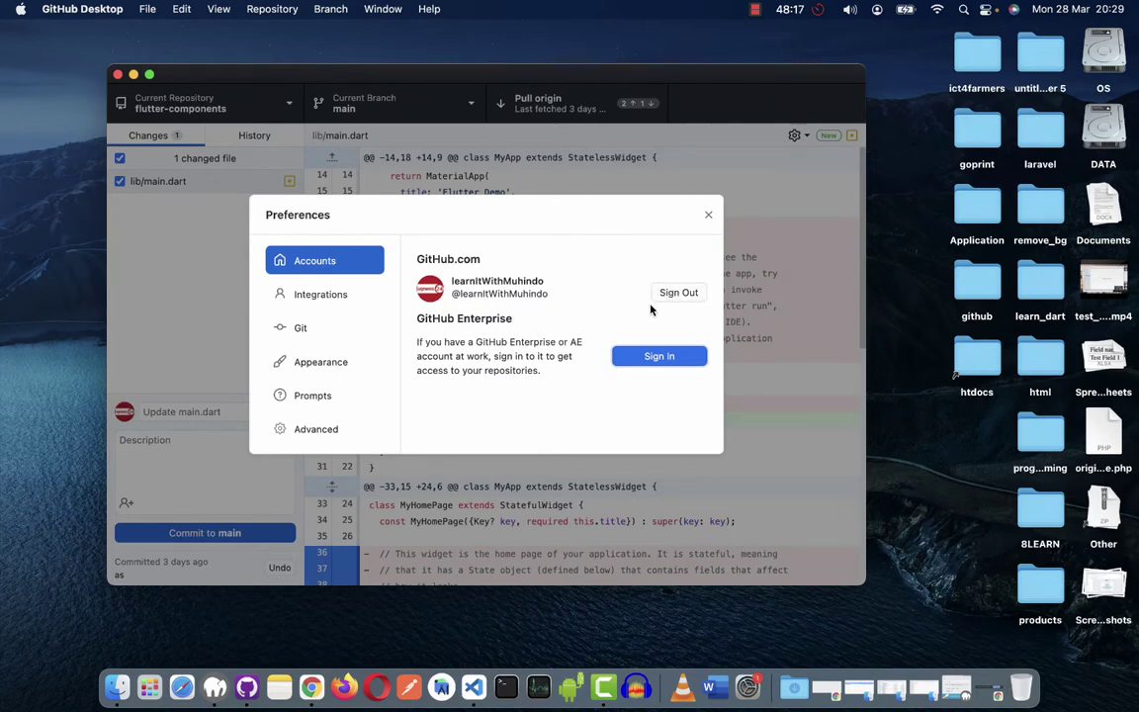
{"action": "left_click", "coordinate": [662, 297]}
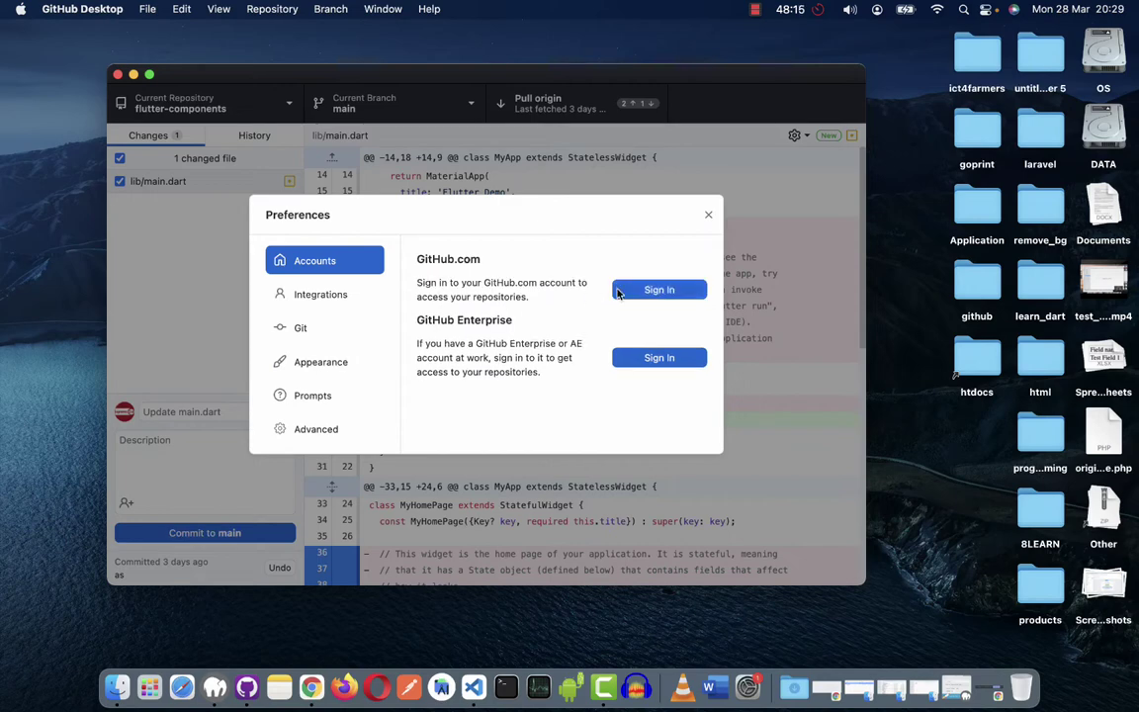
{"action": "left_click", "coordinate": [708, 216]}
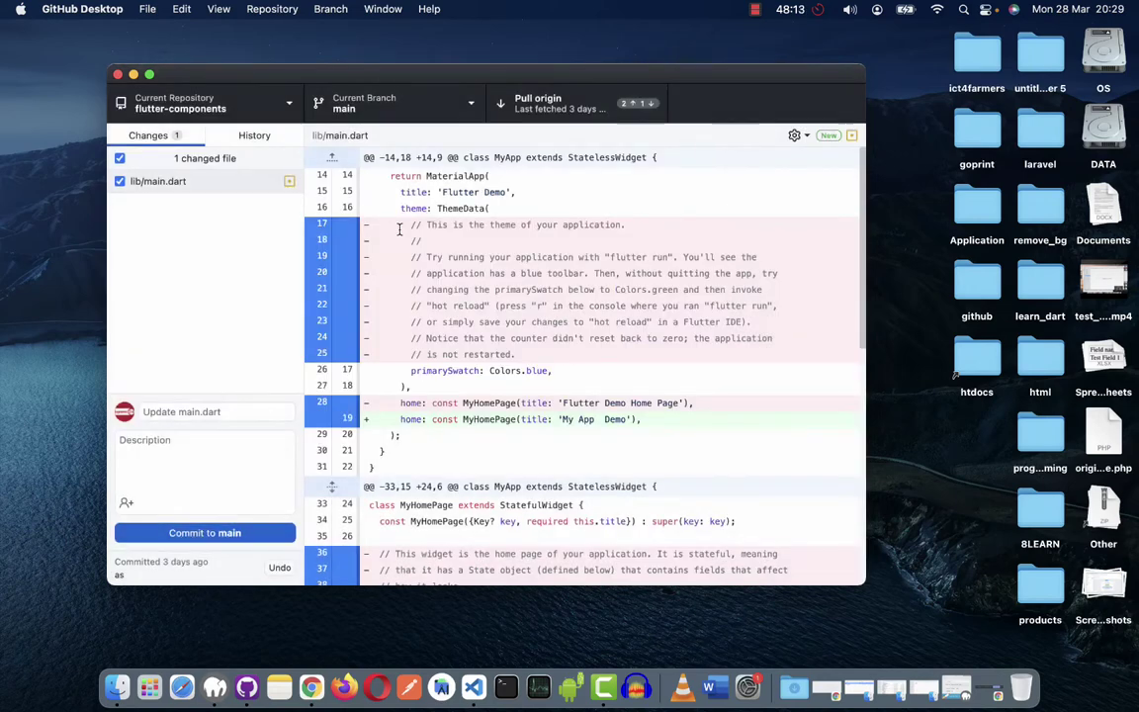
{"action": "left_click", "coordinate": [90, 17]}
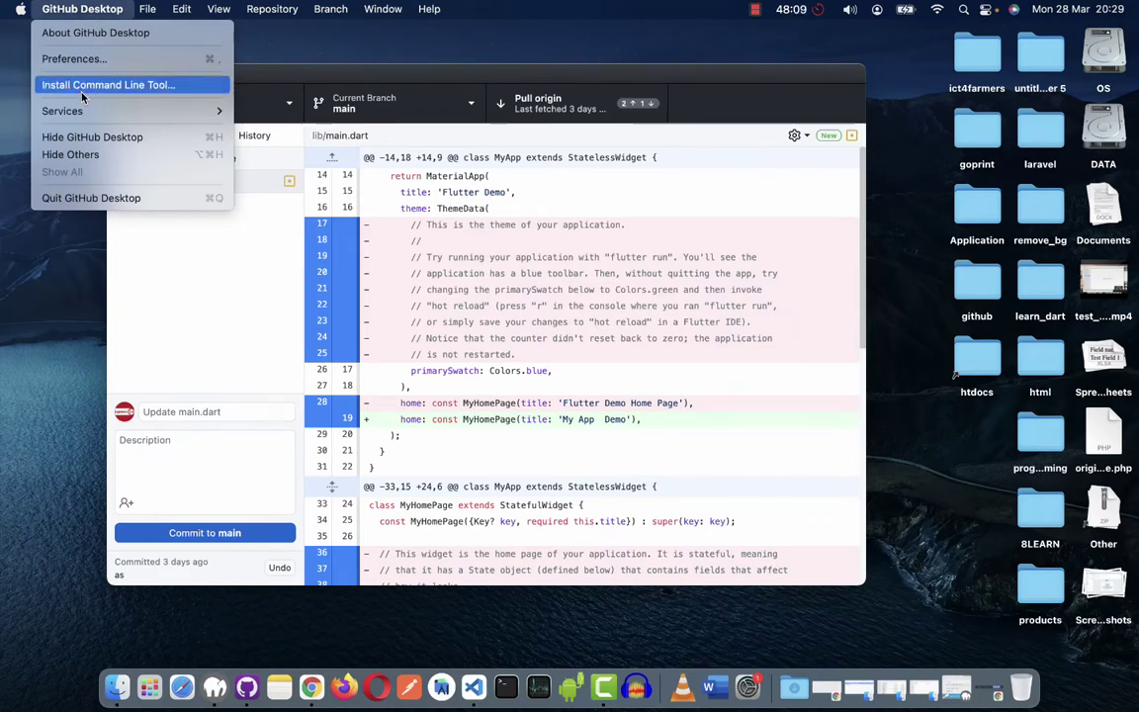
Install the command line tool to /usr/local/bin/github, authorizing with the Mac administrator password.
{"action": "mouse_move", "coordinate": [80, 117]}
{"action": "left_click", "coordinate": [74, 83]}
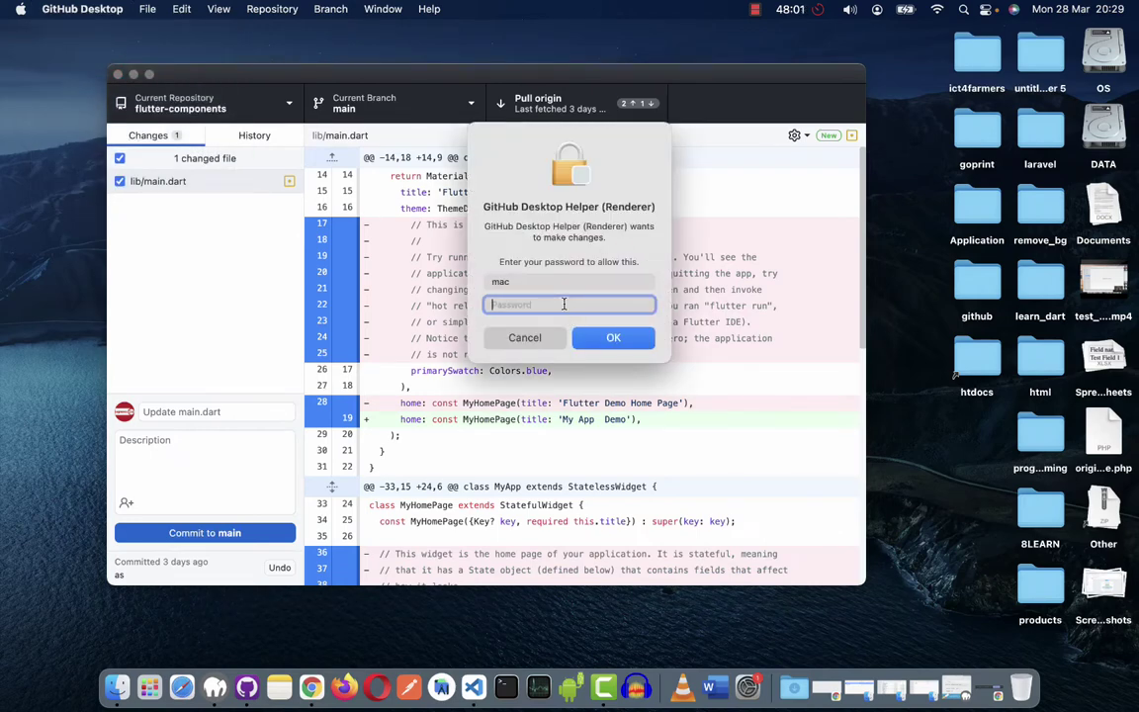
{"action": "type", "text": "•••••"}
{"action": "key", "text": "Return"}
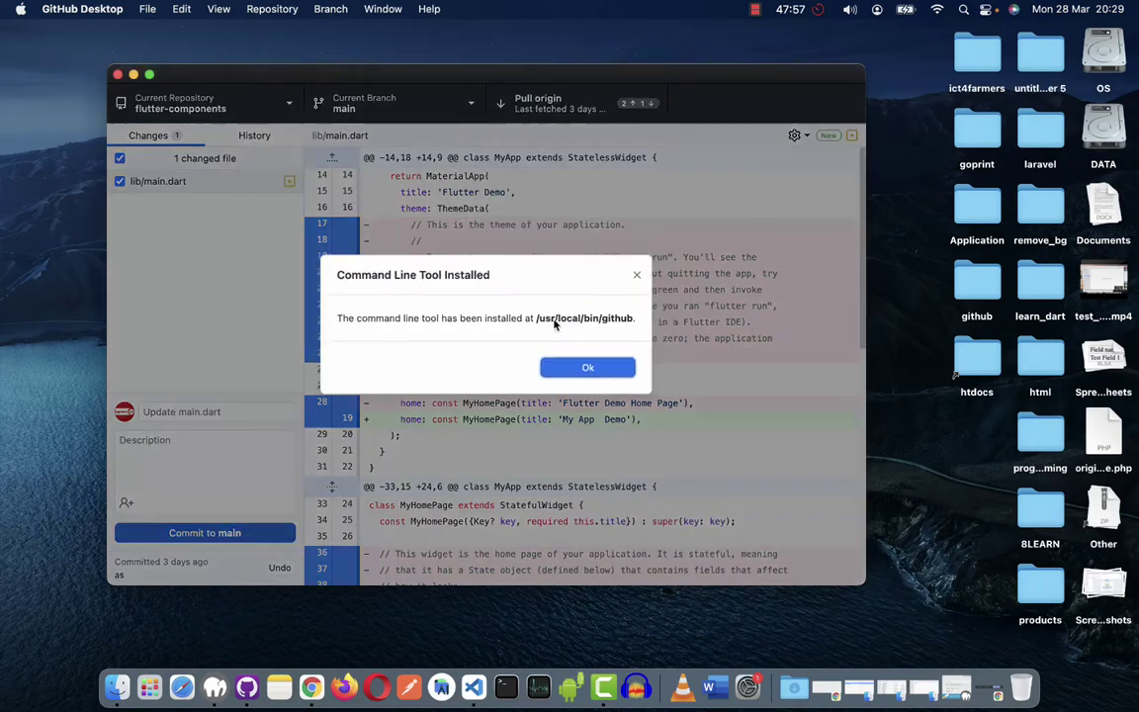
{"action": "left_click", "coordinate": [575, 371]}
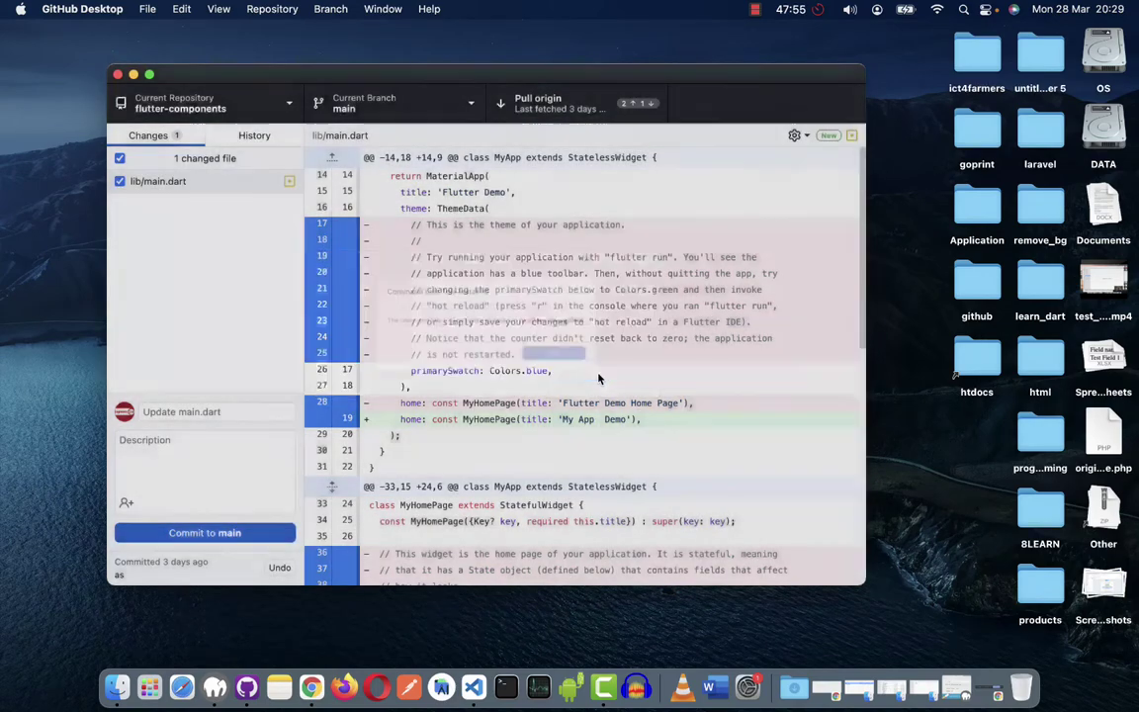
{"action": "left_click", "coordinate": [91, 9]}
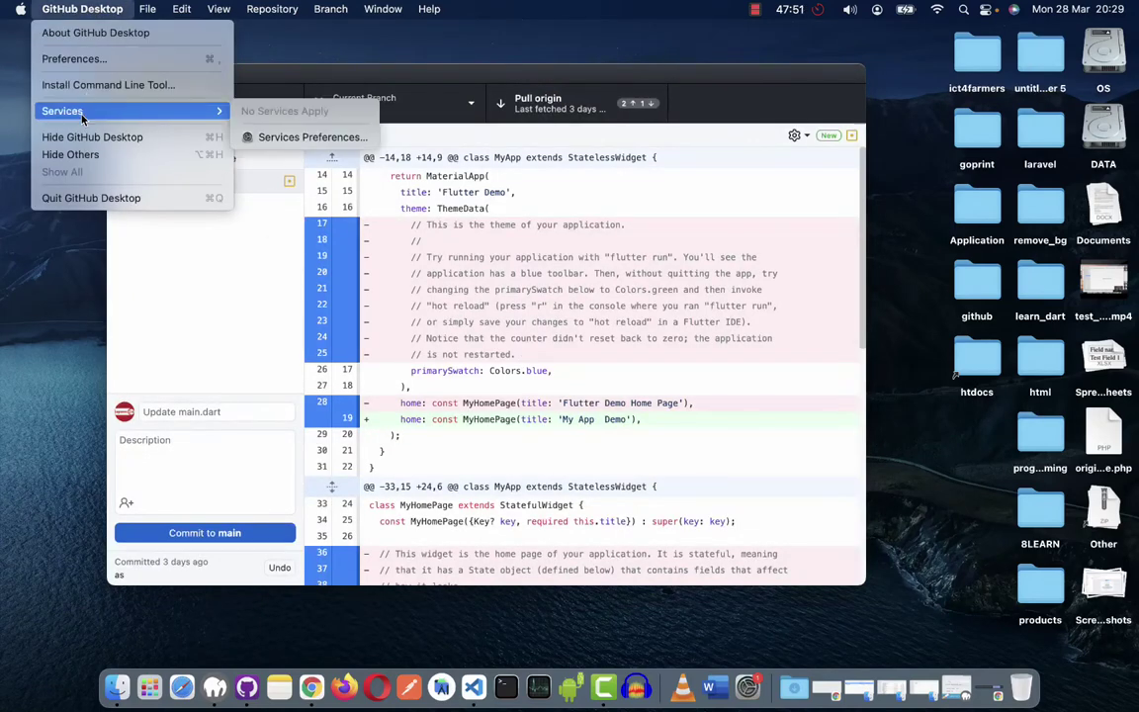
In Preferences > Accounts, start the GitHub.com sign-in and continue it in the web browser.
{"action": "left_click", "coordinate": [74, 55]}
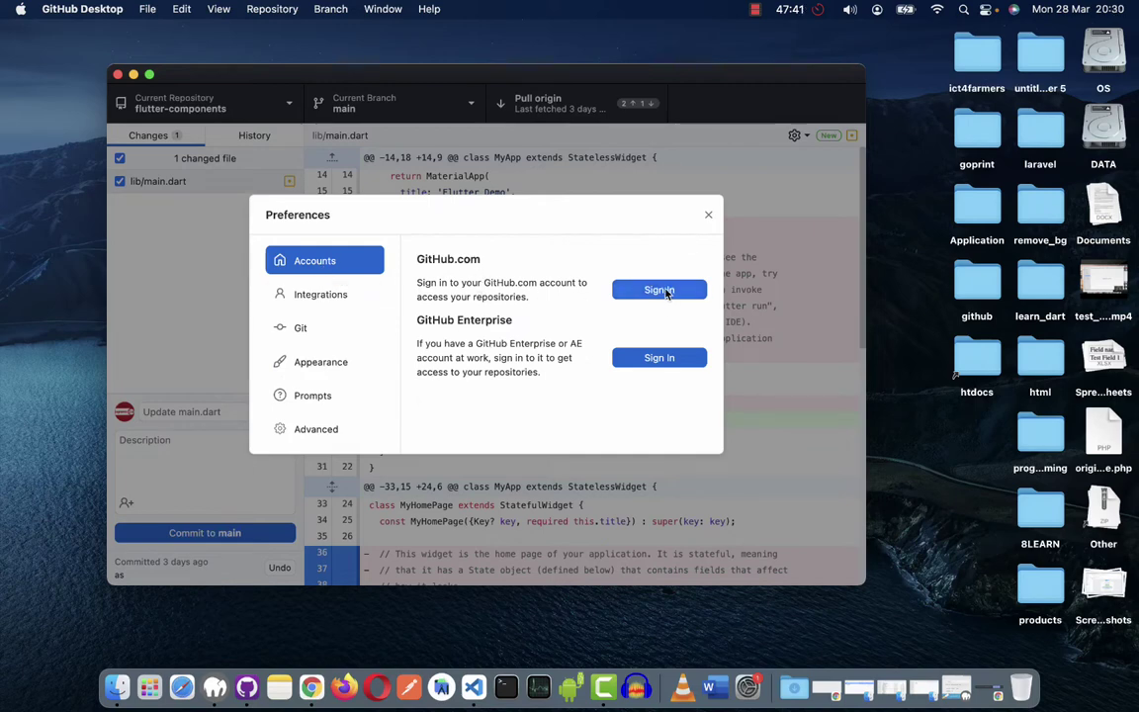
{"action": "left_click", "coordinate": [648, 290]}
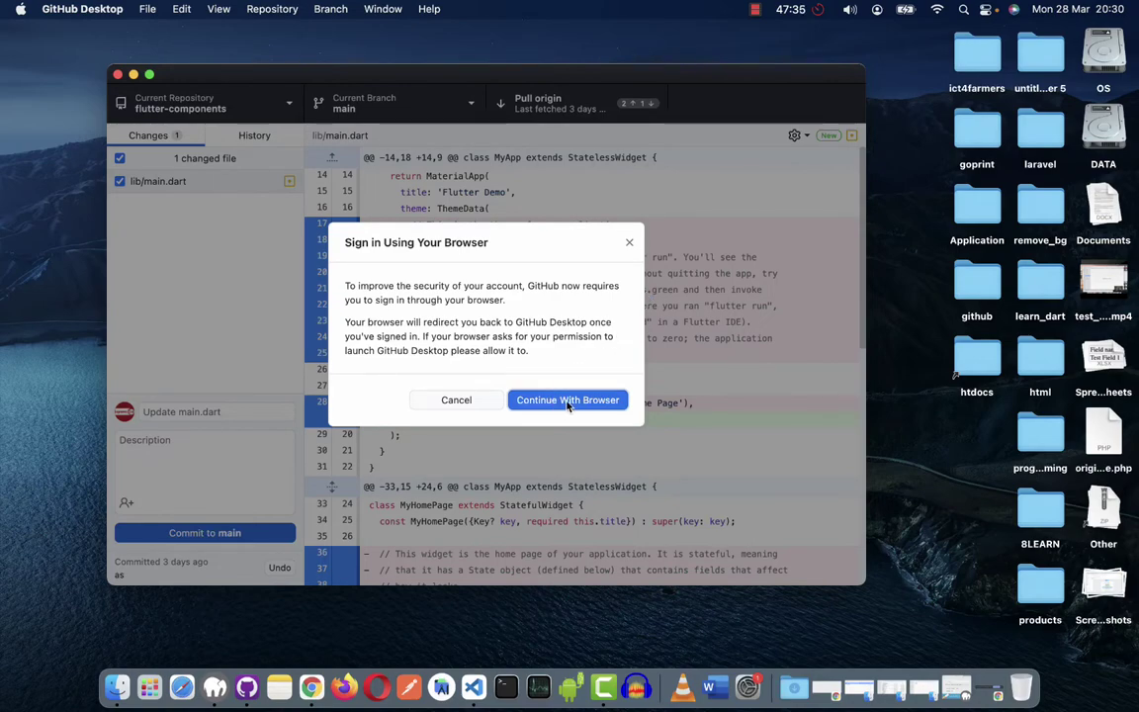
{"action": "left_click", "coordinate": [565, 402]}
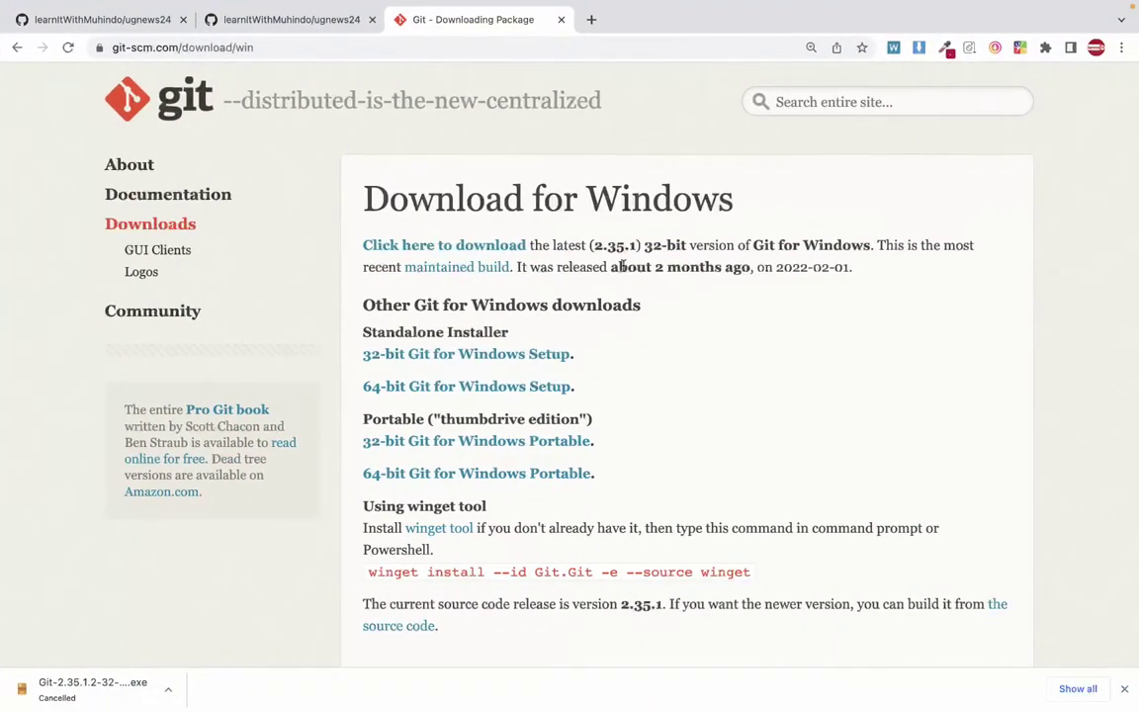
Return to GitHub Desktop and check in Preferences that the GitHub.com account is signed in.
{"action": "key", "text": "ctrl+Left"}
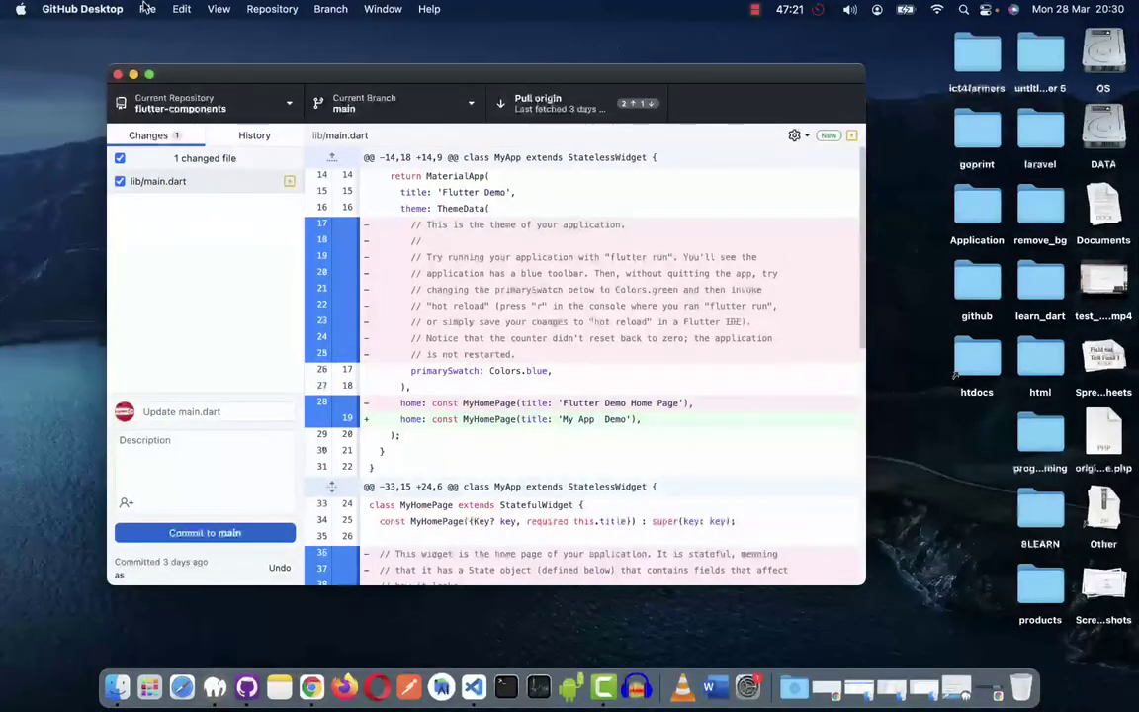
{"action": "left_click", "coordinate": [143, 9]}
{"action": "mouse_move", "coordinate": [91, 14]}
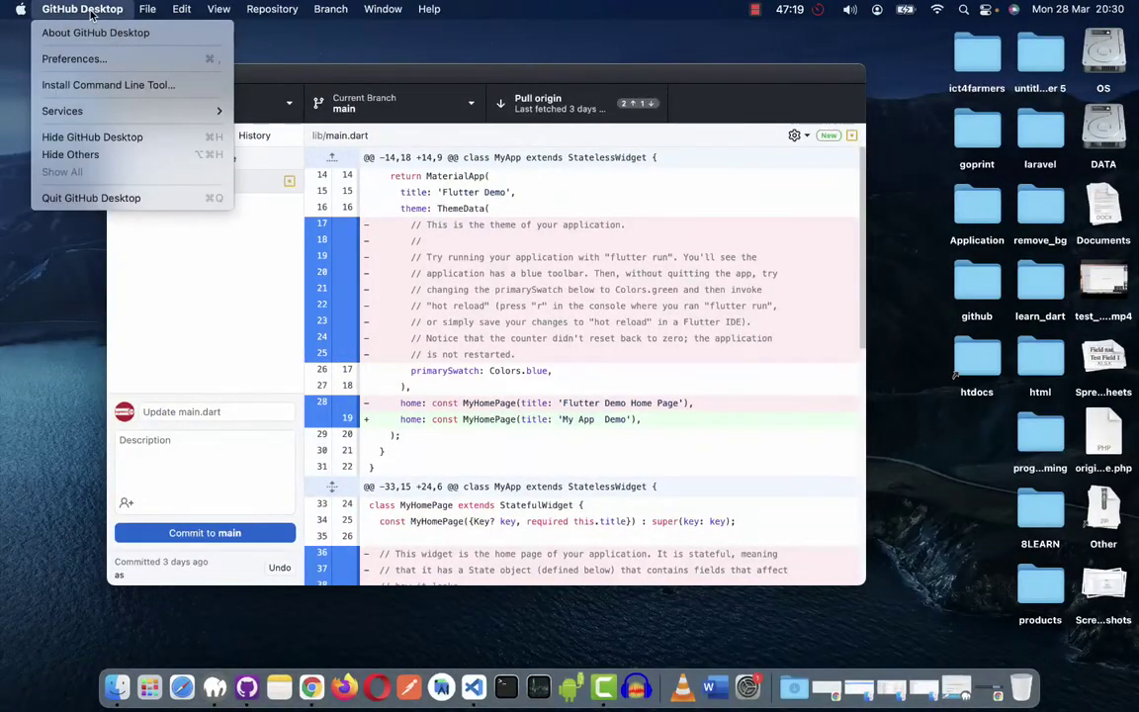
{"action": "key", "text": "Escape"}
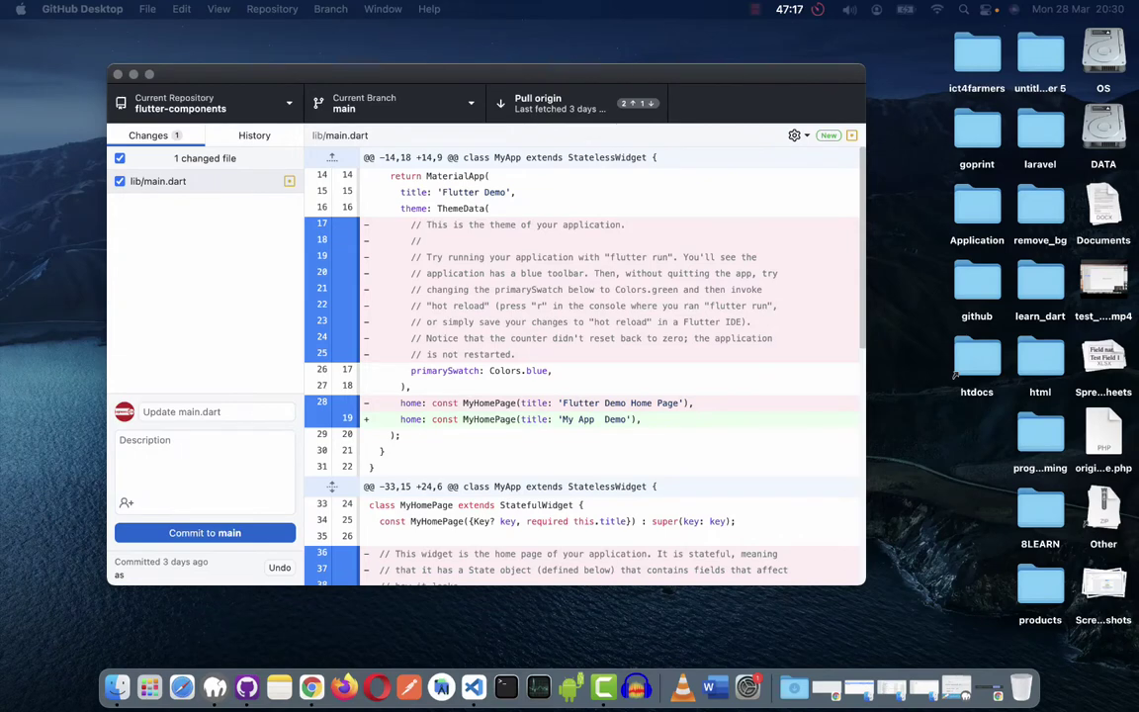
{"action": "left_click", "coordinate": [76, 19]}
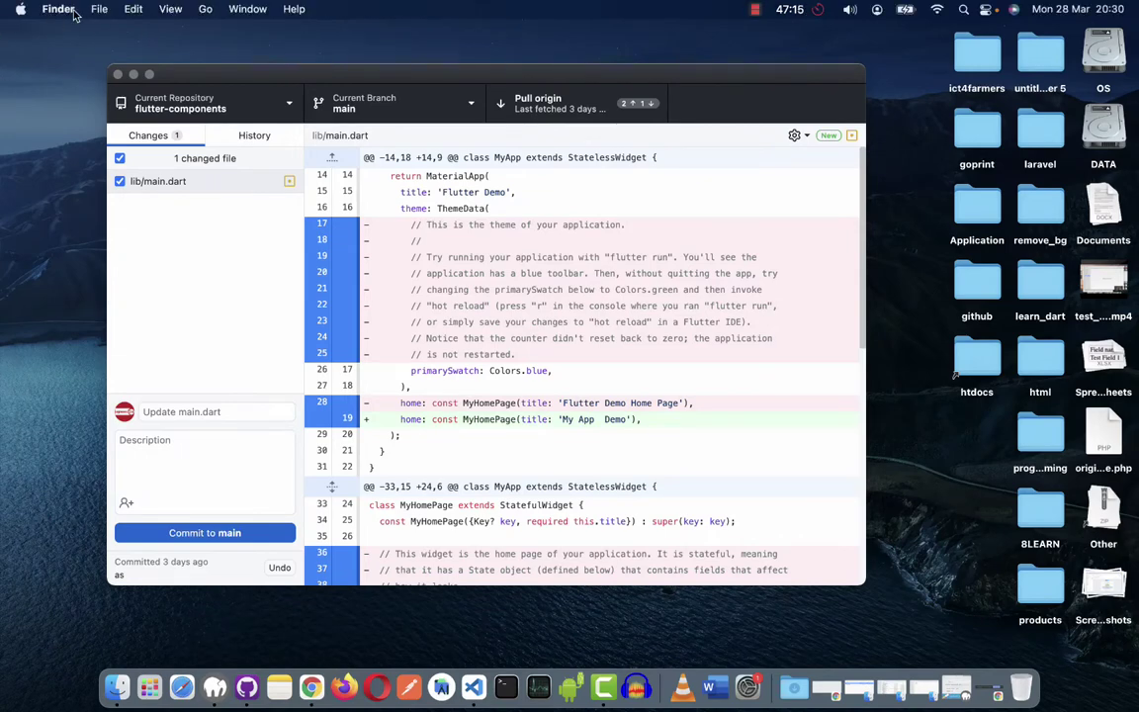
{"action": "left_click", "coordinate": [67, 11]}
{"action": "left_click", "coordinate": [319, 91]}
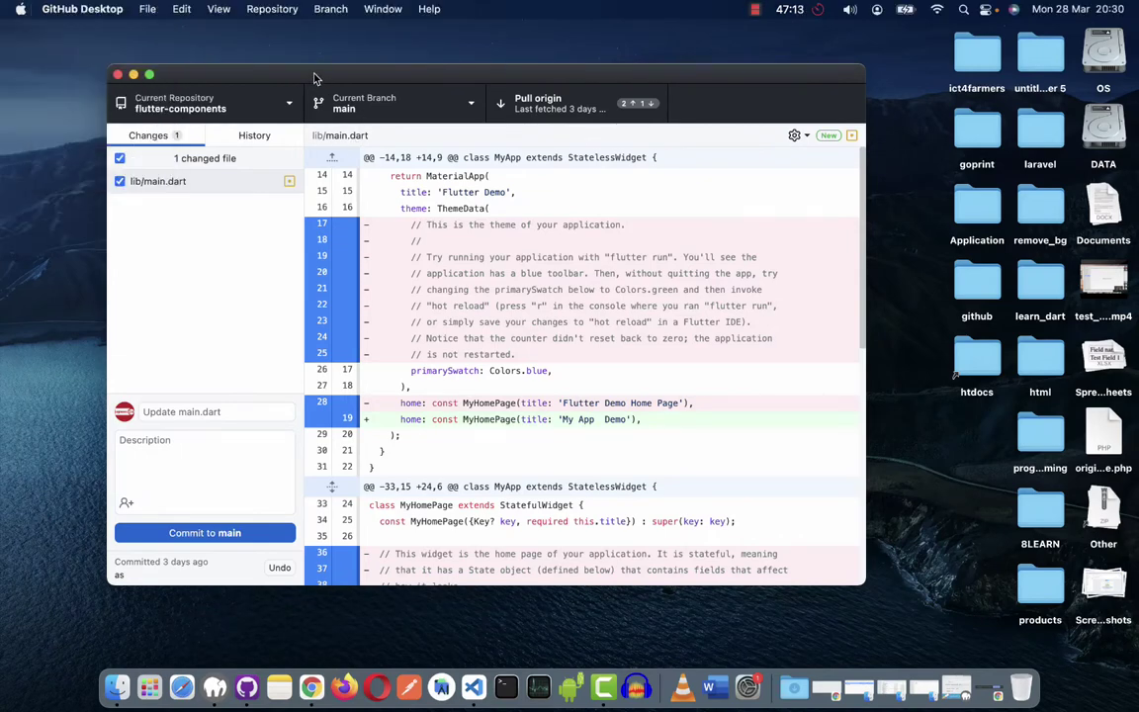
{"action": "left_click", "coordinate": [79, 10]}
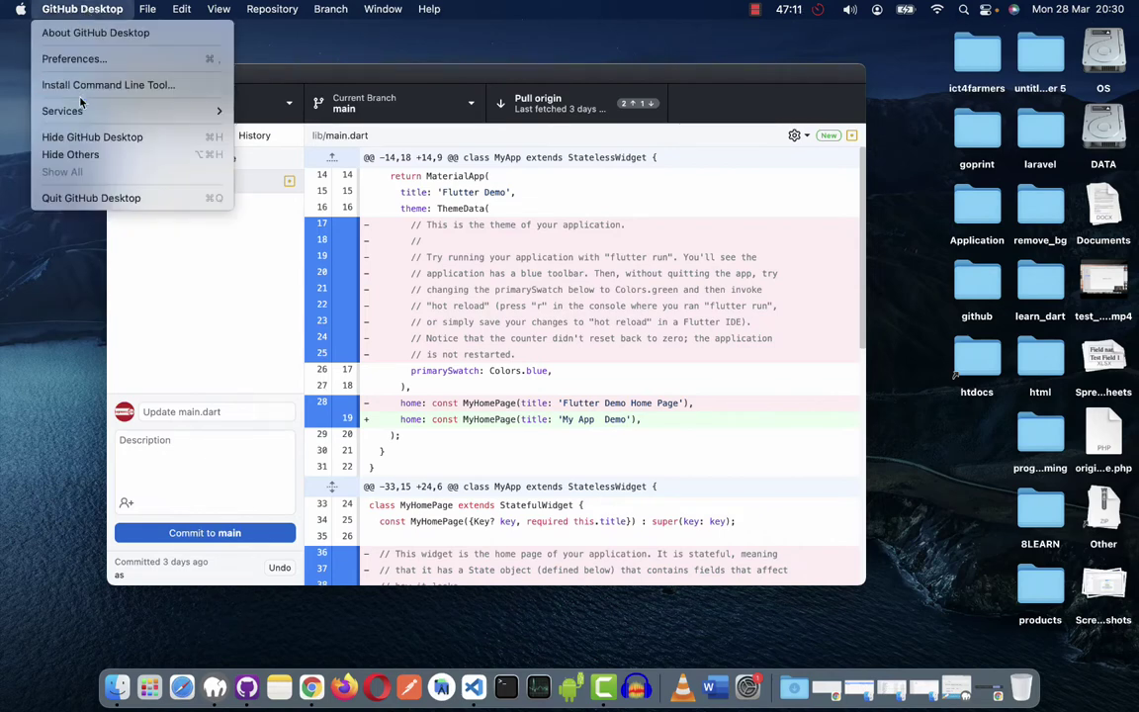
{"action": "left_click", "coordinate": [77, 59]}
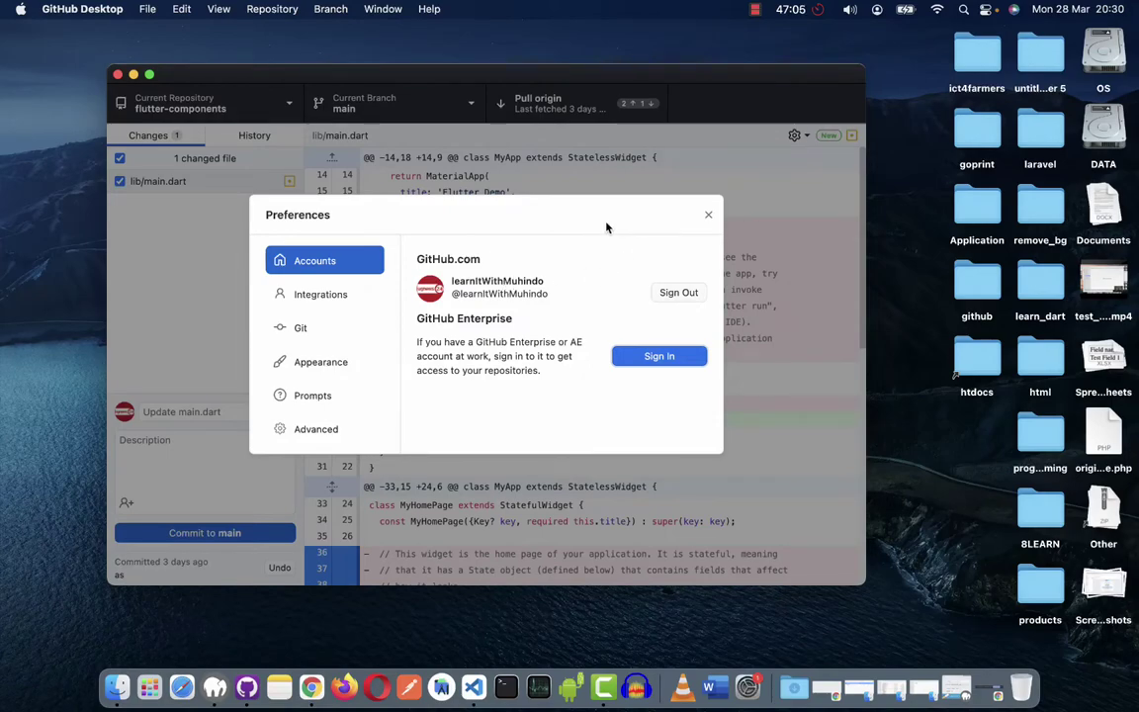
{"action": "left_click", "coordinate": [708, 215]}
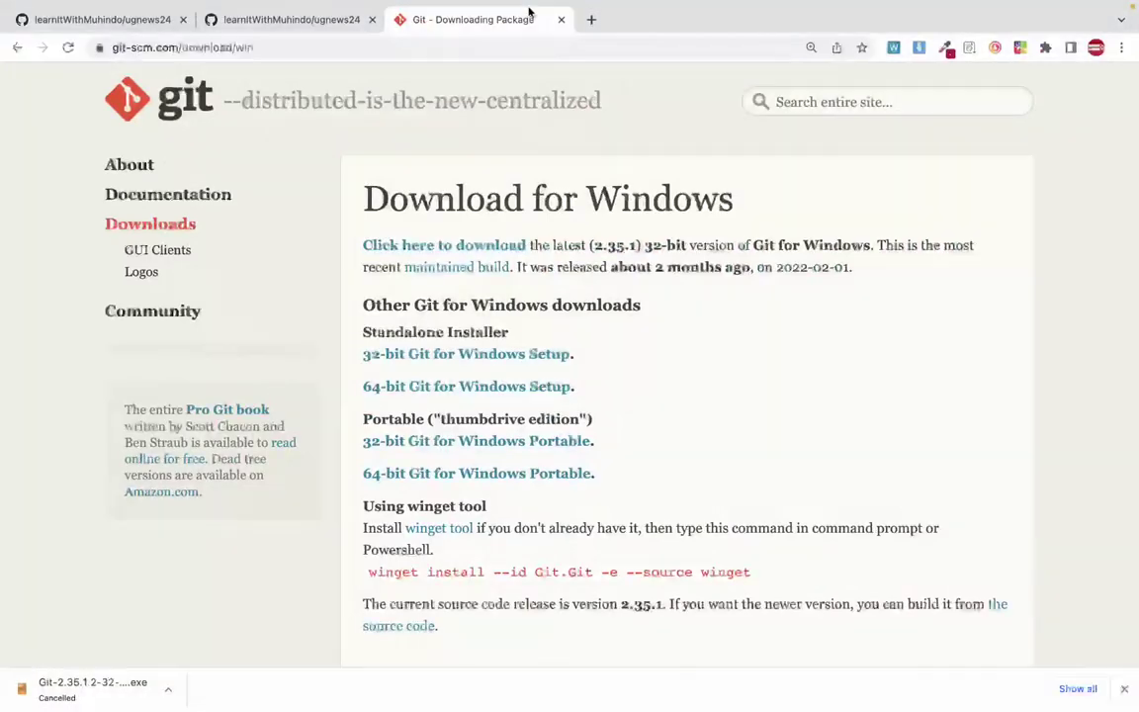
Close the git-scm download tab and switch between the browser and GitHub Desktop.
{"action": "left_click", "coordinate": [562, 19]}
{"action": "scroll", "coordinate": [343, 257], "scroll_direction": "up", "scroll_amount": 2}
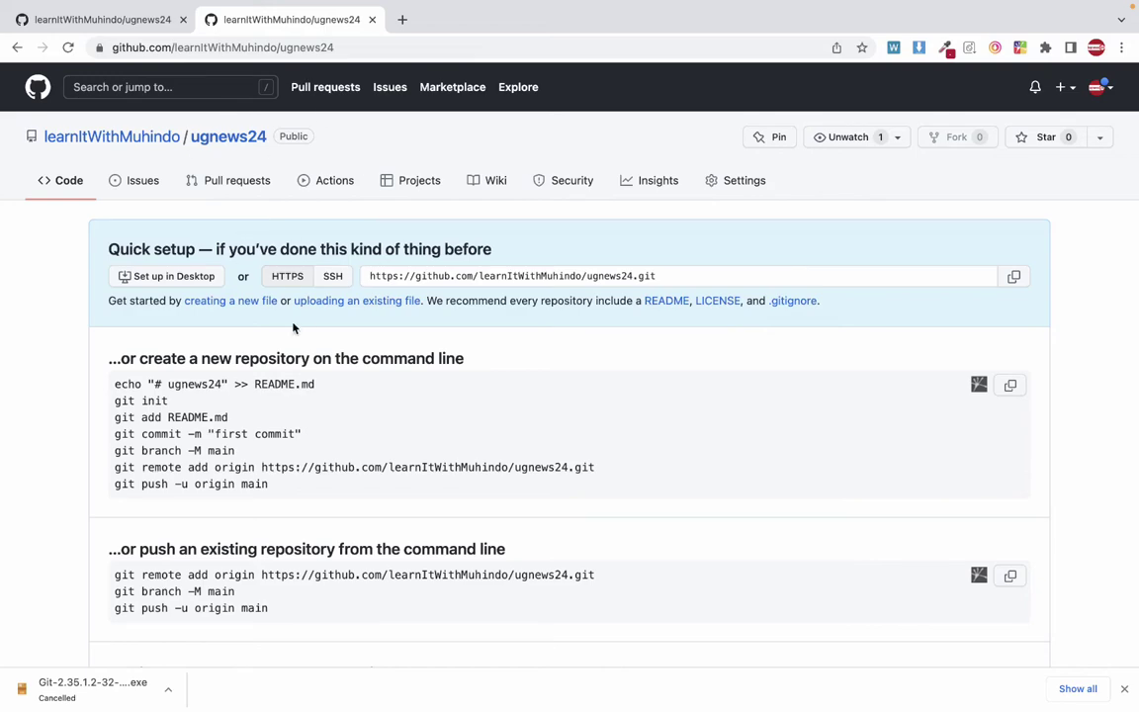
{"action": "key", "text": "super+Tab"}
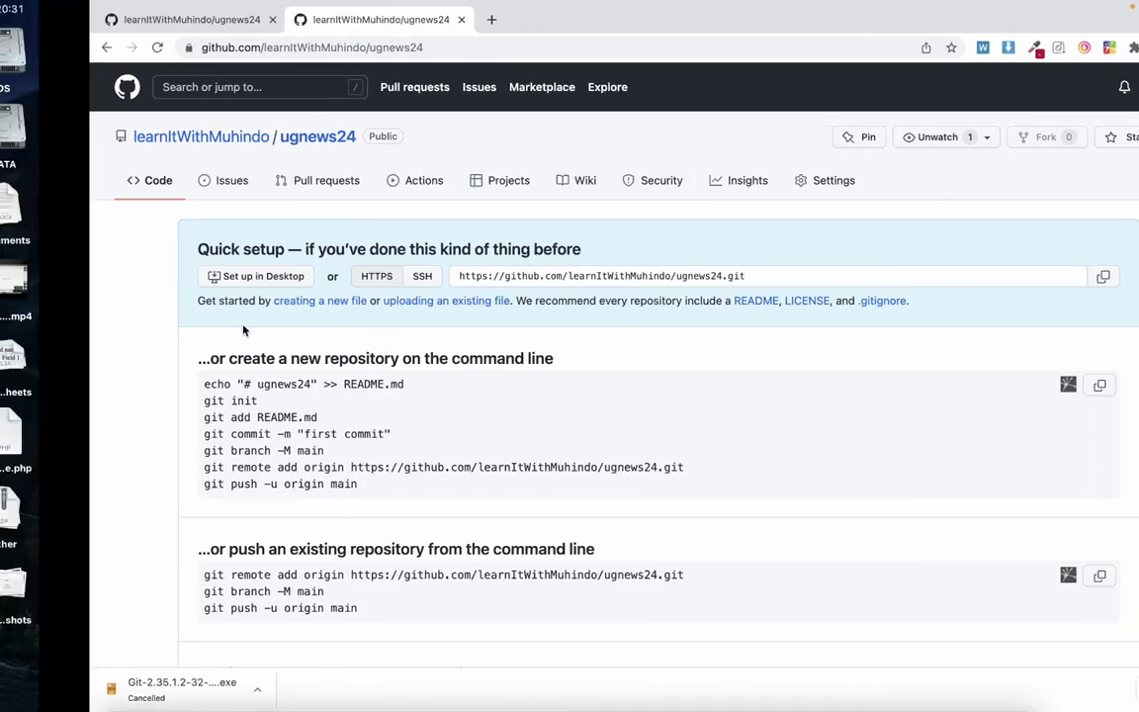
{"action": "key", "text": "super+Tab"}
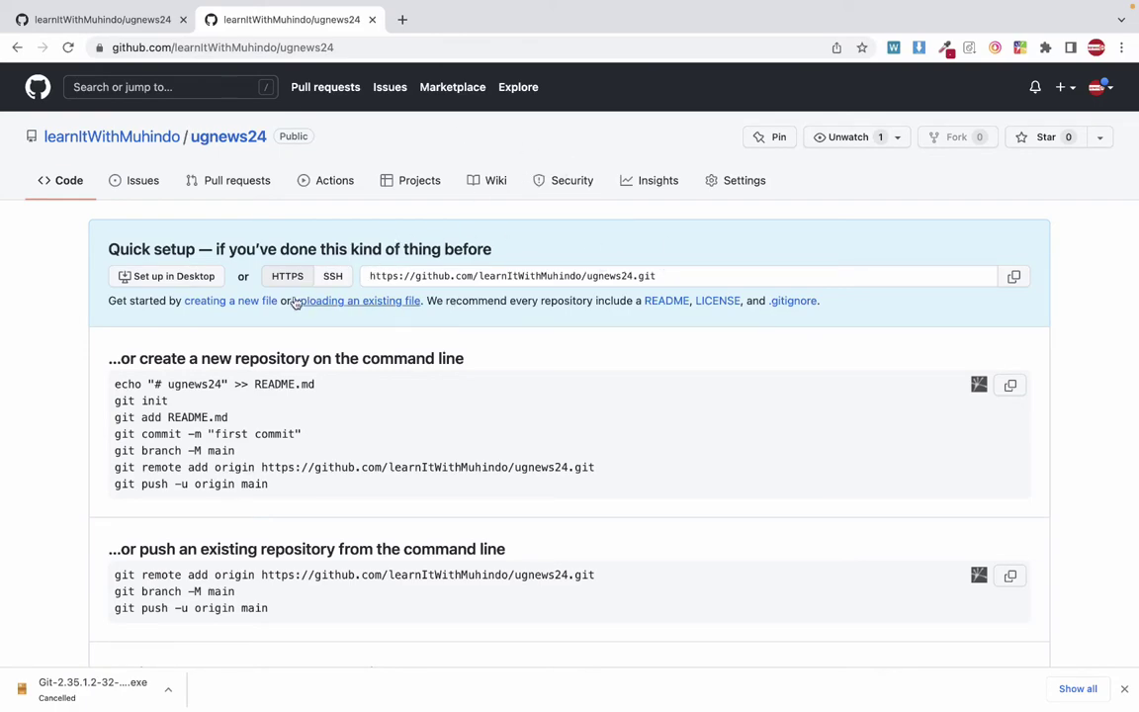
{"action": "key", "text": "ctrl+Left"}
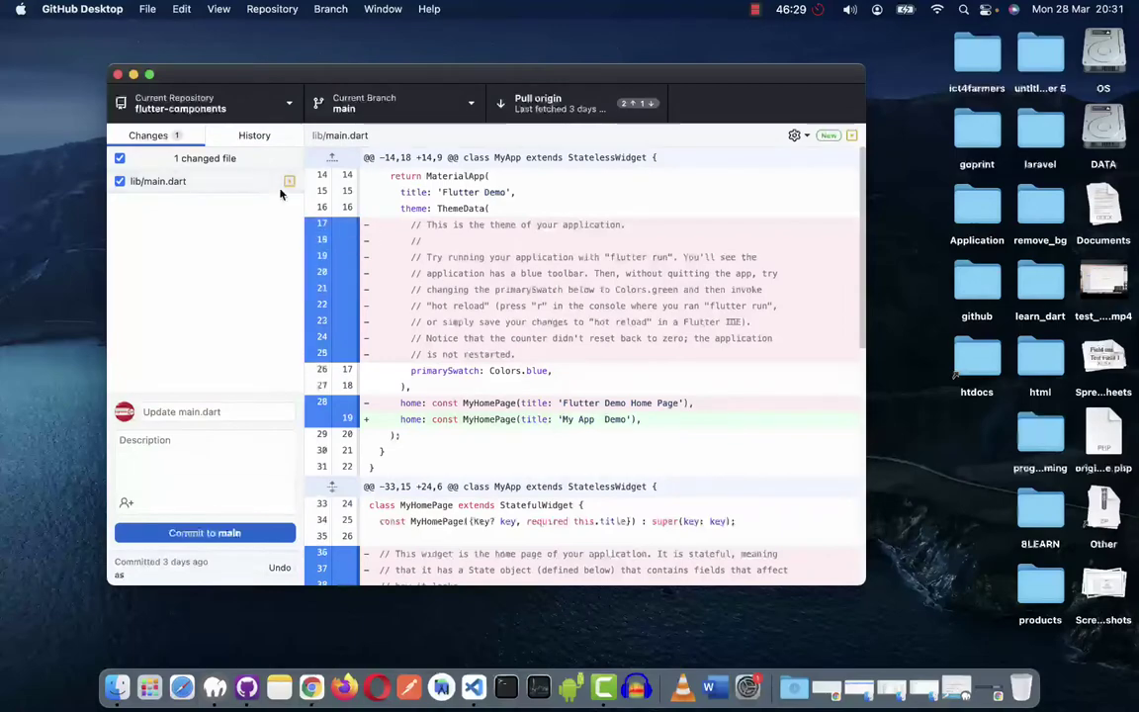
{"action": "key", "text": "ctrl+Right"}
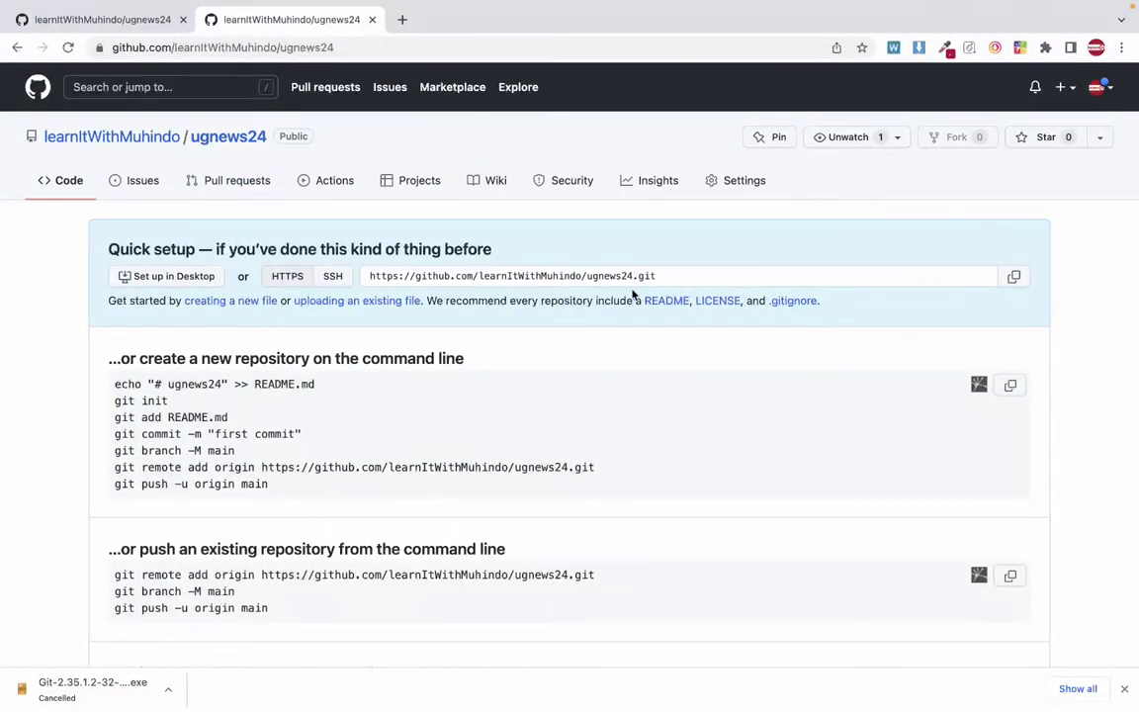
Copy the ugnews24 HTTPS clone address from the profile's repository page, then reposition GitHub Desktop.
{"action": "left_click", "coordinate": [105, 138]}
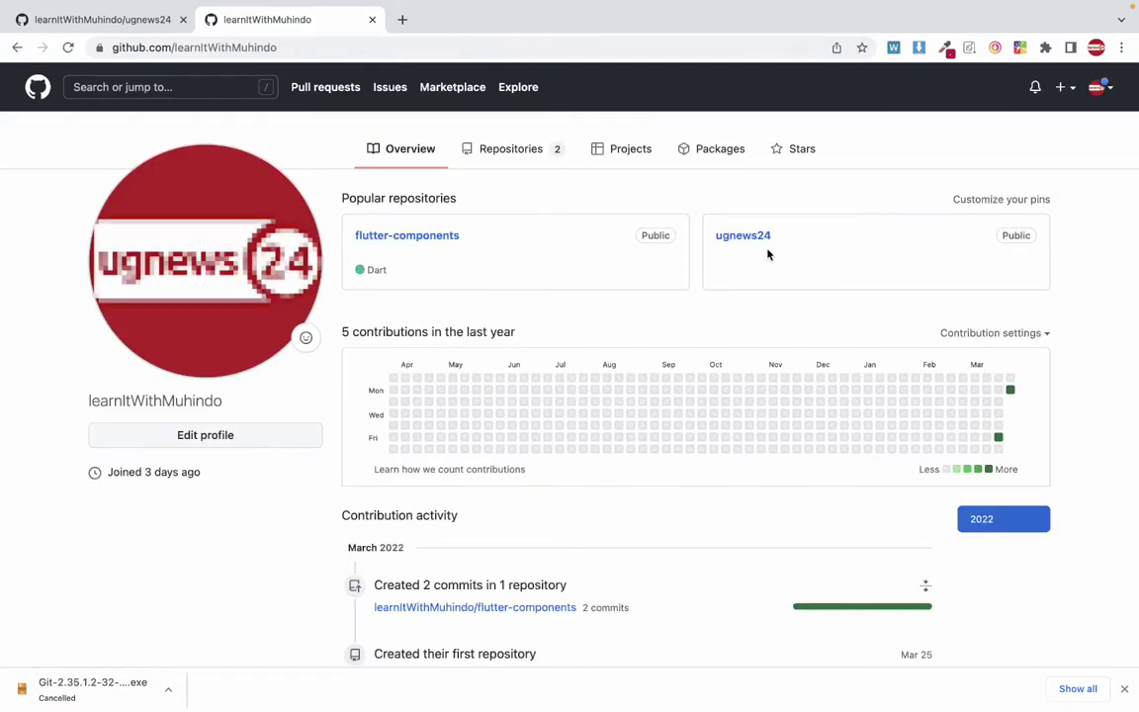
{"action": "left_click", "coordinate": [743, 235]}
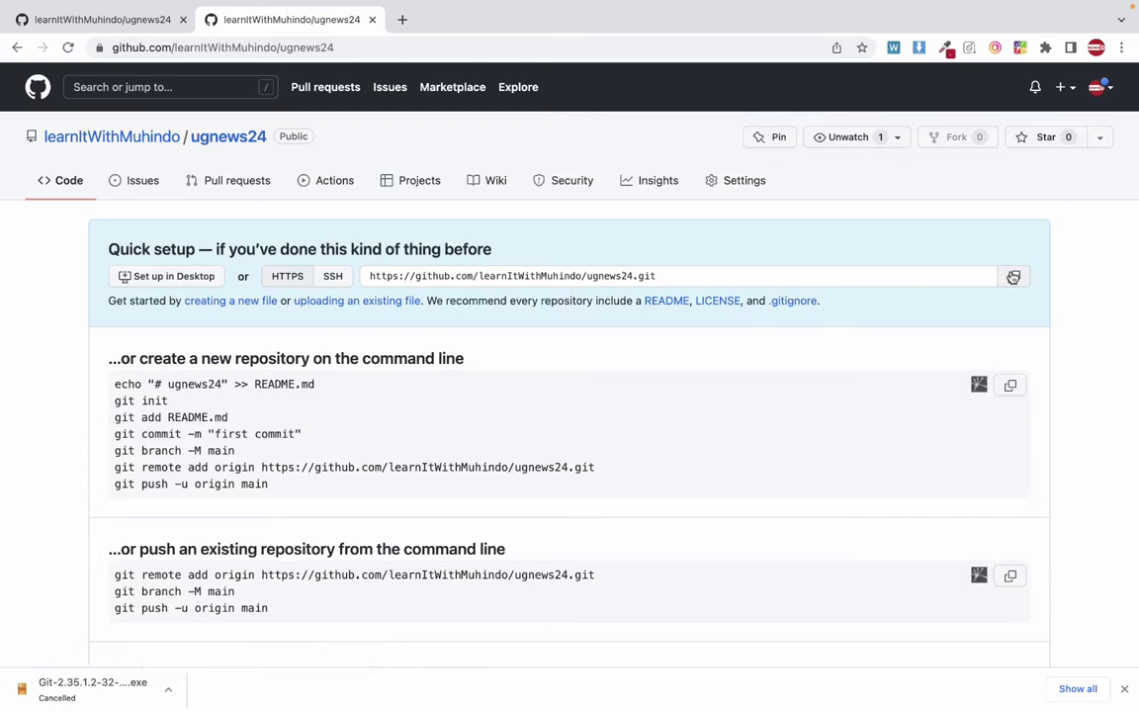
{"action": "left_click_drag", "start_coordinate": [346, 46], "coordinate": [146, 51]}
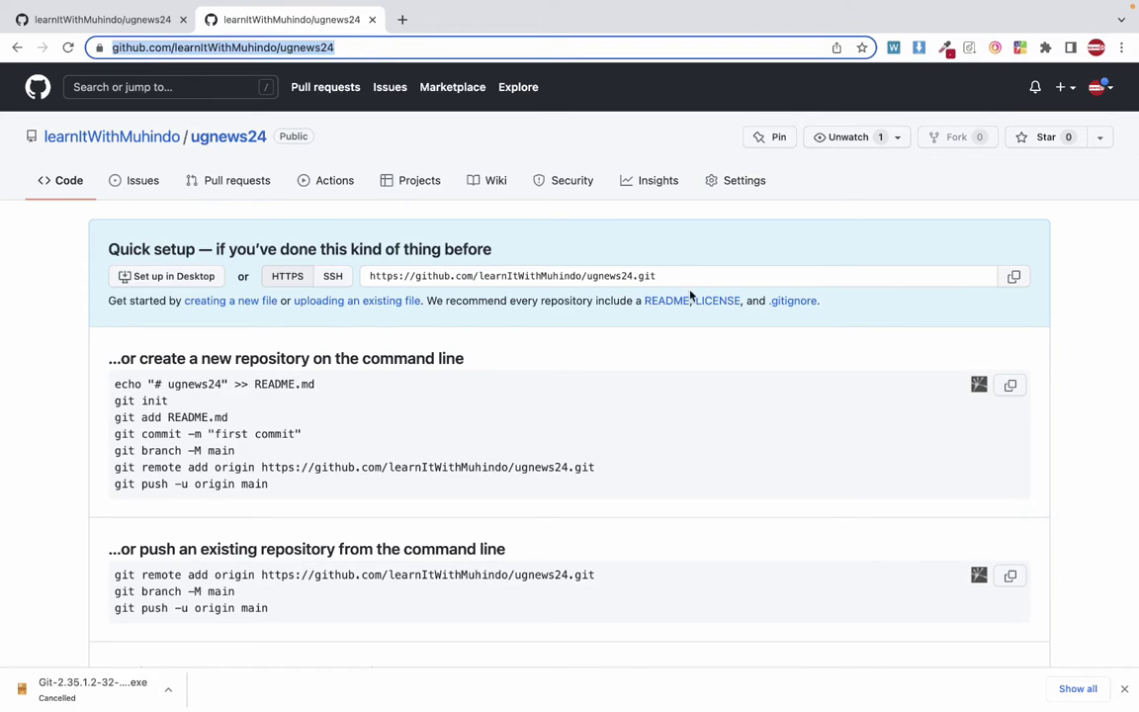
{"action": "left_click", "coordinate": [1014, 279]}
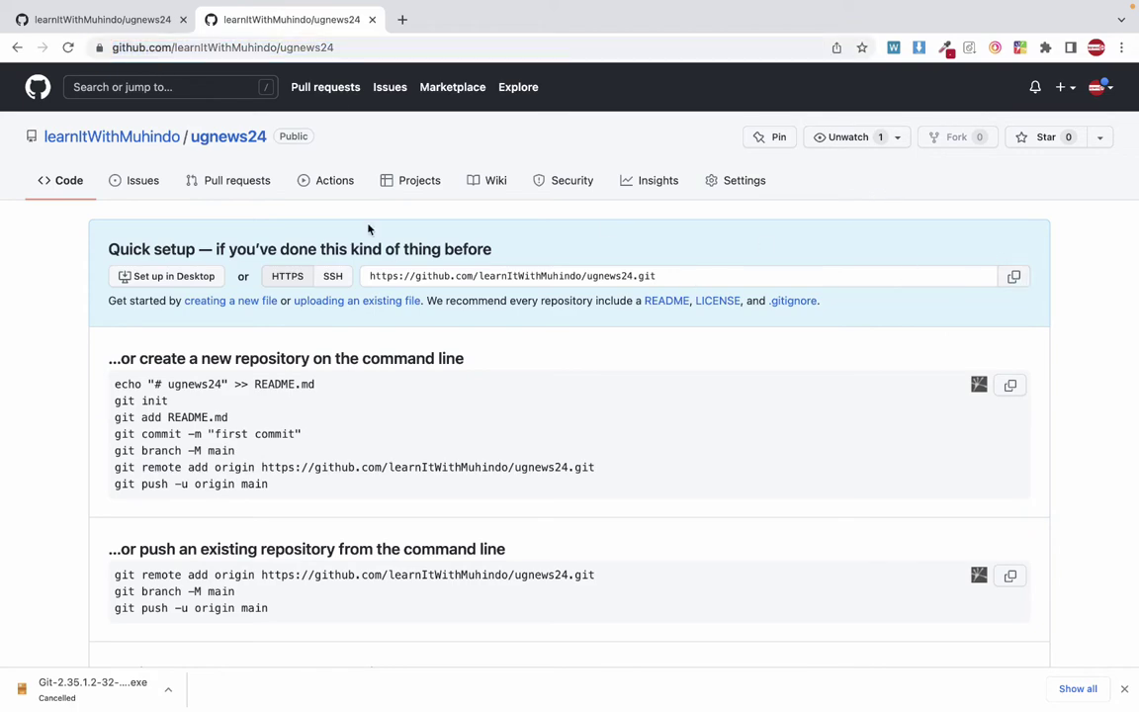
{"action": "key", "text": "ctrl+Left"}
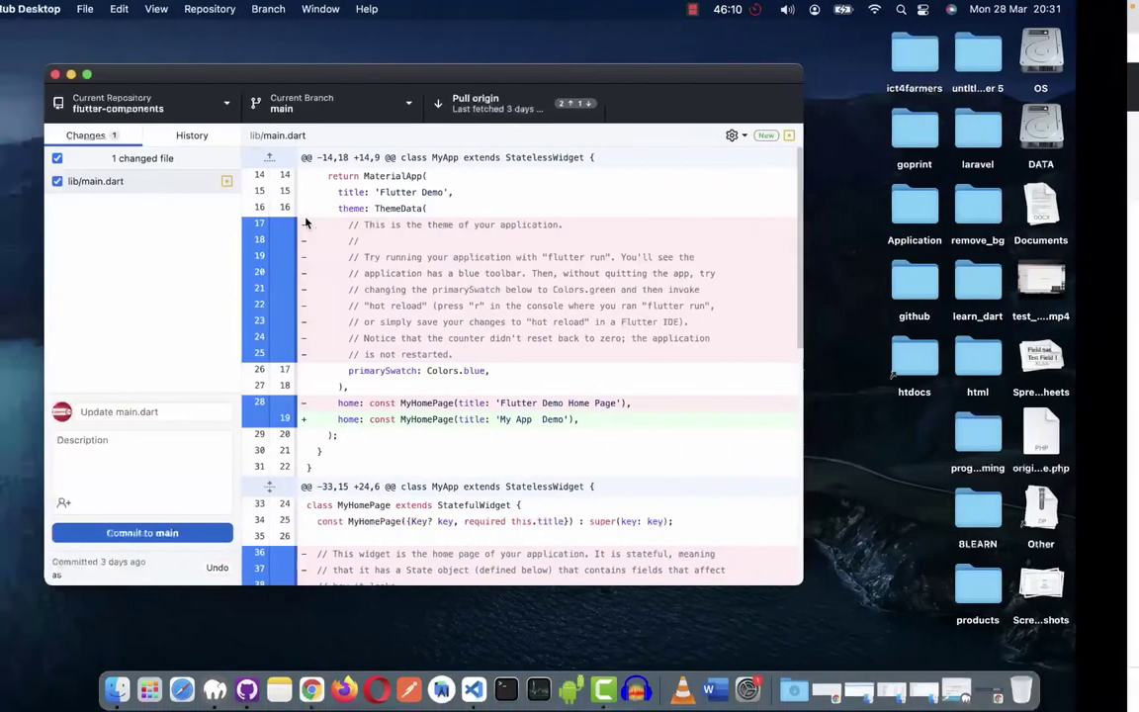
{"action": "left_click_drag", "start_coordinate": [194, 81], "coordinate": [220, 99]}
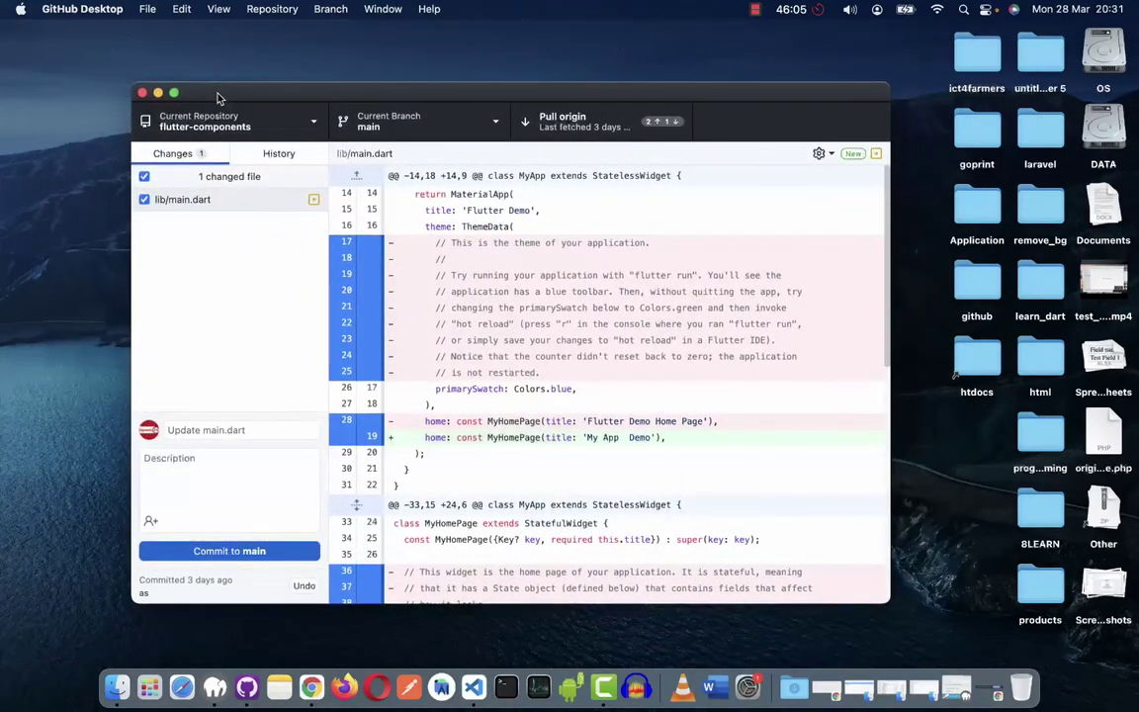
Open File > Clone Repository, refresh the repository list, and switch to the URL tab.
{"action": "left_click", "coordinate": [147, 9]}
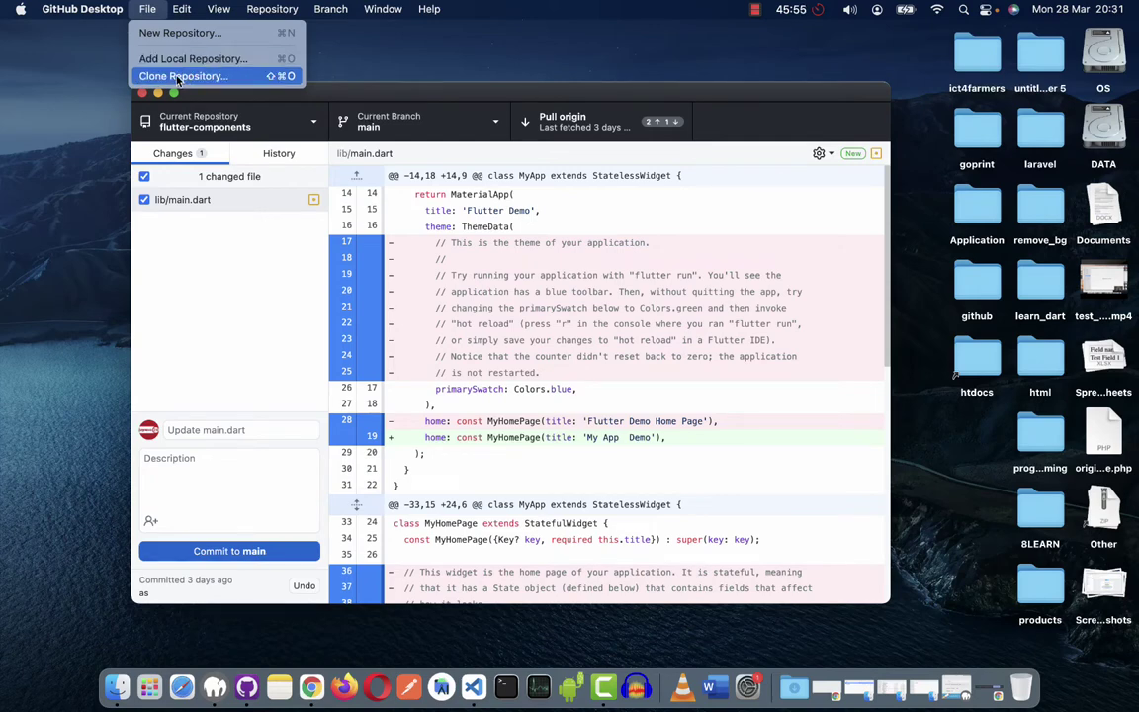
{"action": "left_click", "coordinate": [179, 80]}
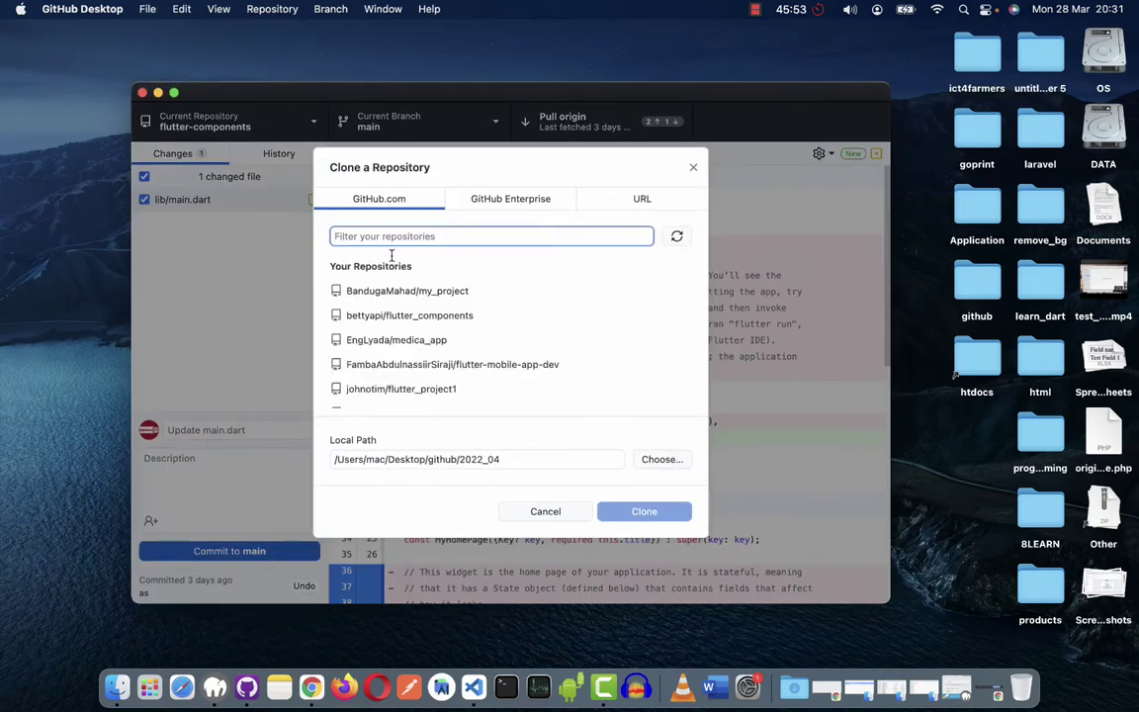
{"action": "scroll", "coordinate": [395, 265], "scroll_direction": "down", "scroll_amount": 2}
{"action": "scroll", "coordinate": [396, 267], "scroll_direction": "up", "scroll_amount": 2}
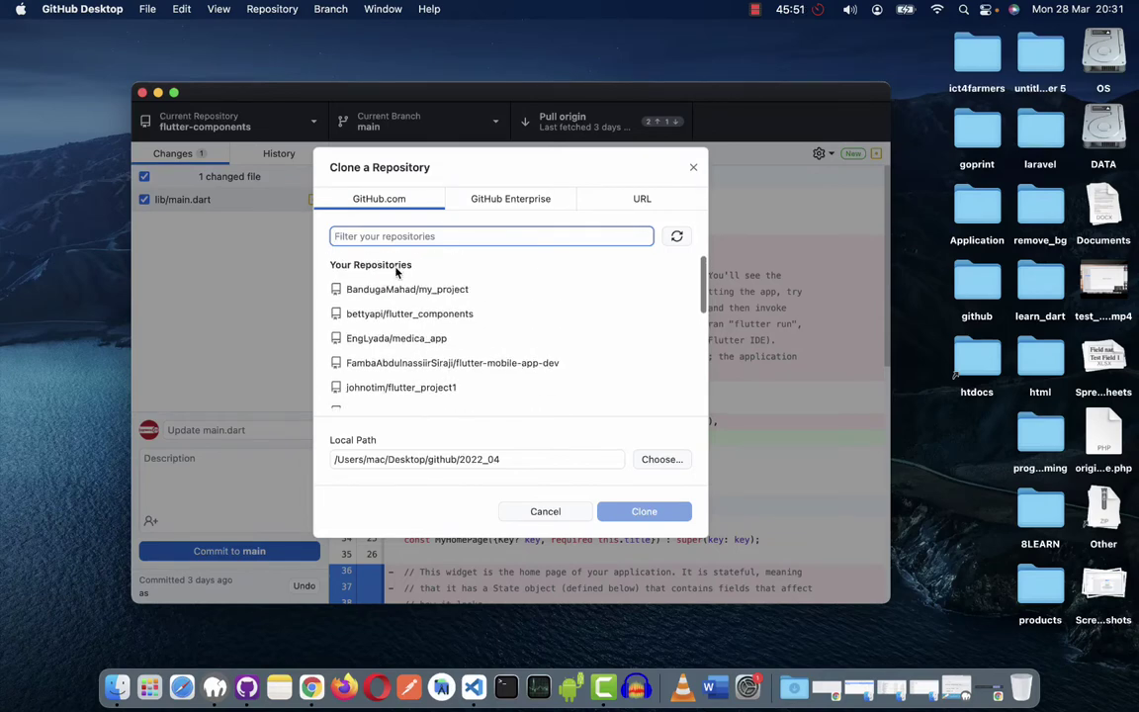
{"action": "scroll", "coordinate": [397, 273], "scroll_direction": "down", "scroll_amount": 6}
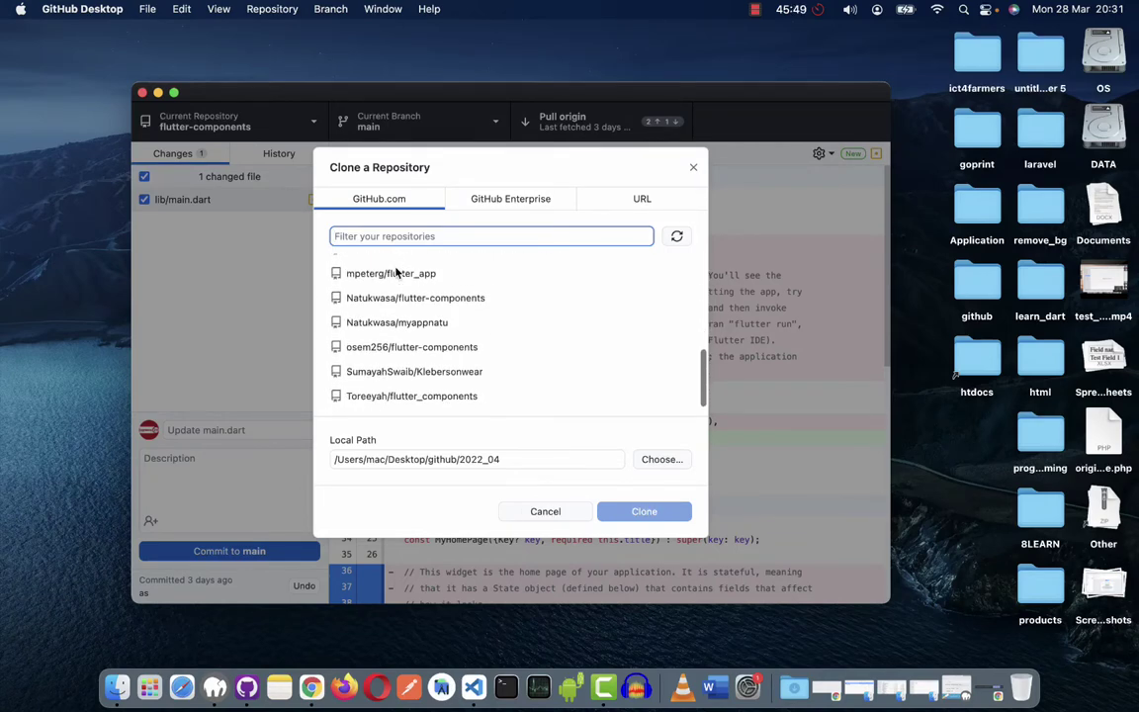
{"action": "scroll", "coordinate": [398, 270], "scroll_direction": "up", "scroll_amount": 6}
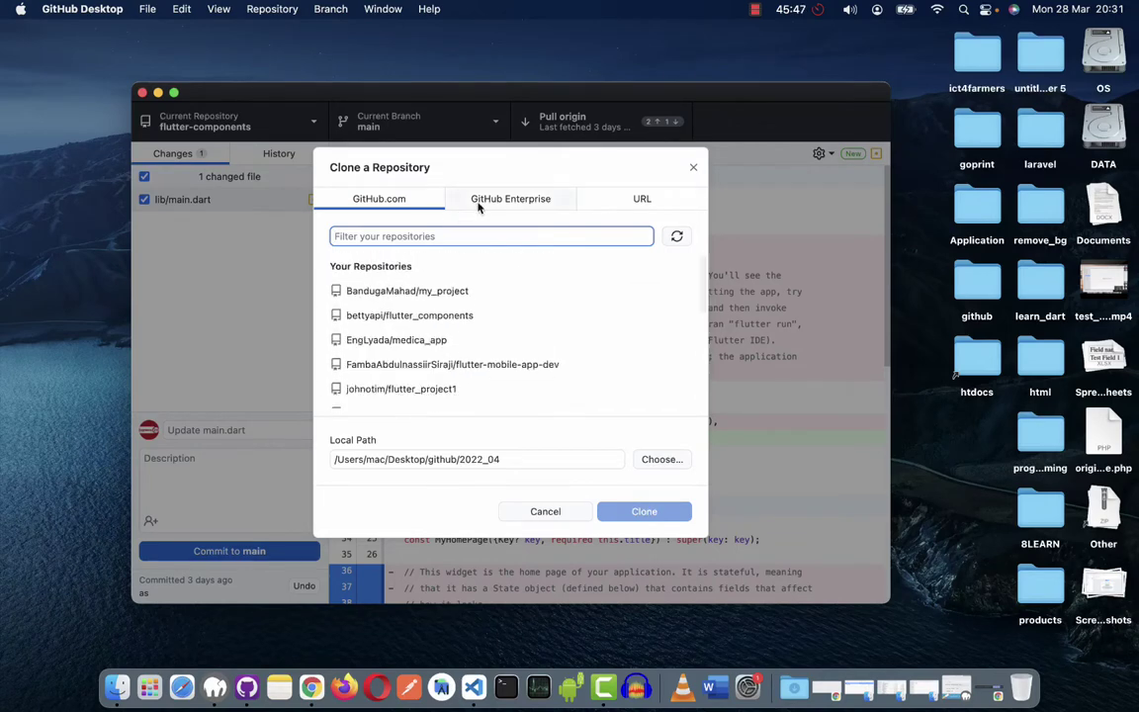
{"action": "scroll", "coordinate": [439, 303], "scroll_direction": "down", "scroll_amount": 1}
{"action": "scroll", "coordinate": [439, 303], "scroll_direction": "up", "scroll_amount": 1}
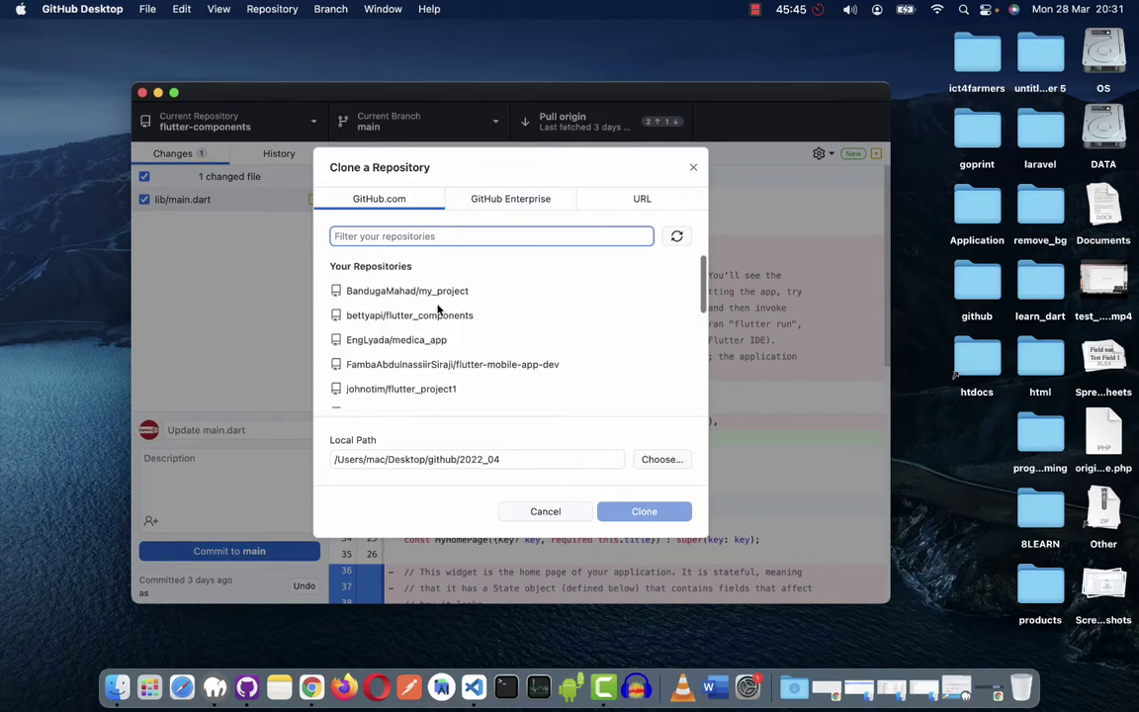
{"action": "left_click", "coordinate": [677, 238]}
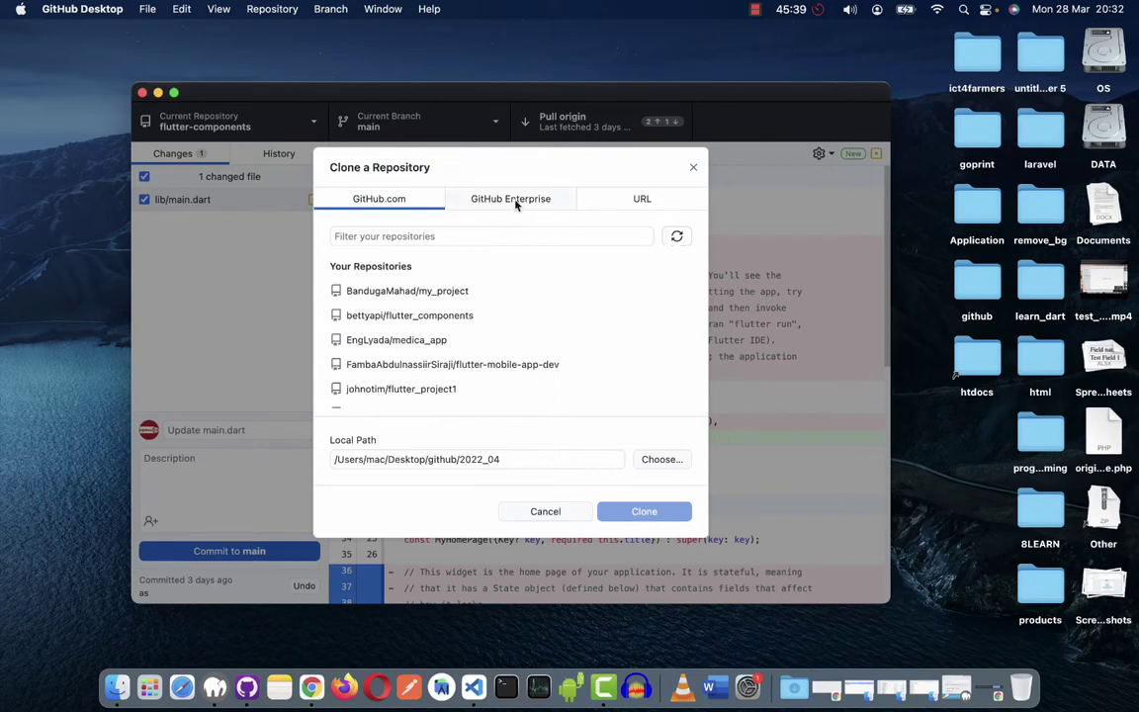
{"action": "left_click", "coordinate": [637, 201]}
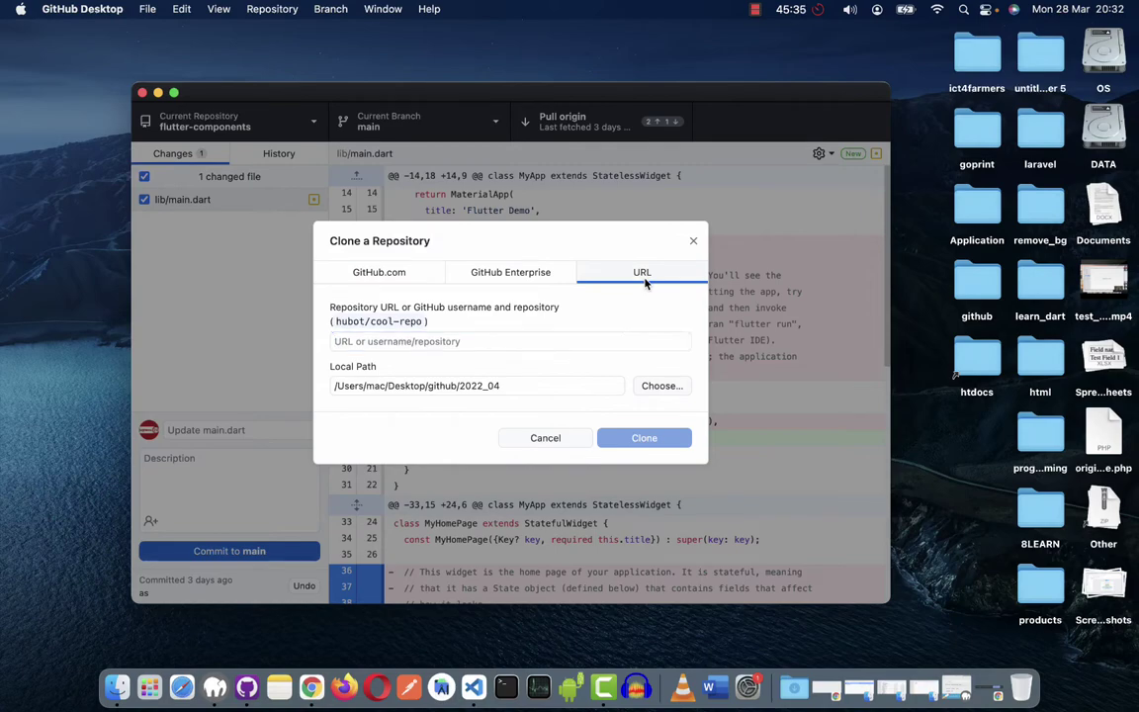
Copy the ugnews24 HTTPS clone URL from its GitHub page and paste it into Repository URL.
{"action": "left_click", "coordinate": [437, 342]}
{"action": "type", "text": "https://github.com/learnitWithMuhindo/ugnews24.git"}
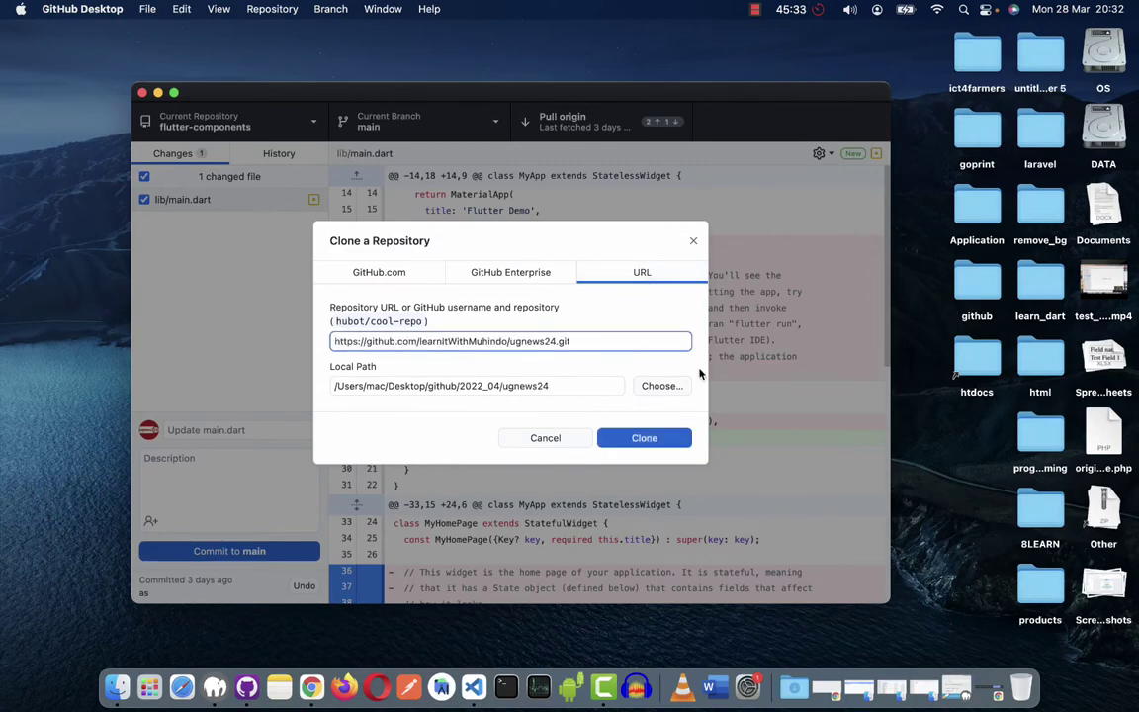
{"action": "key", "text": "ctrl+Right"}
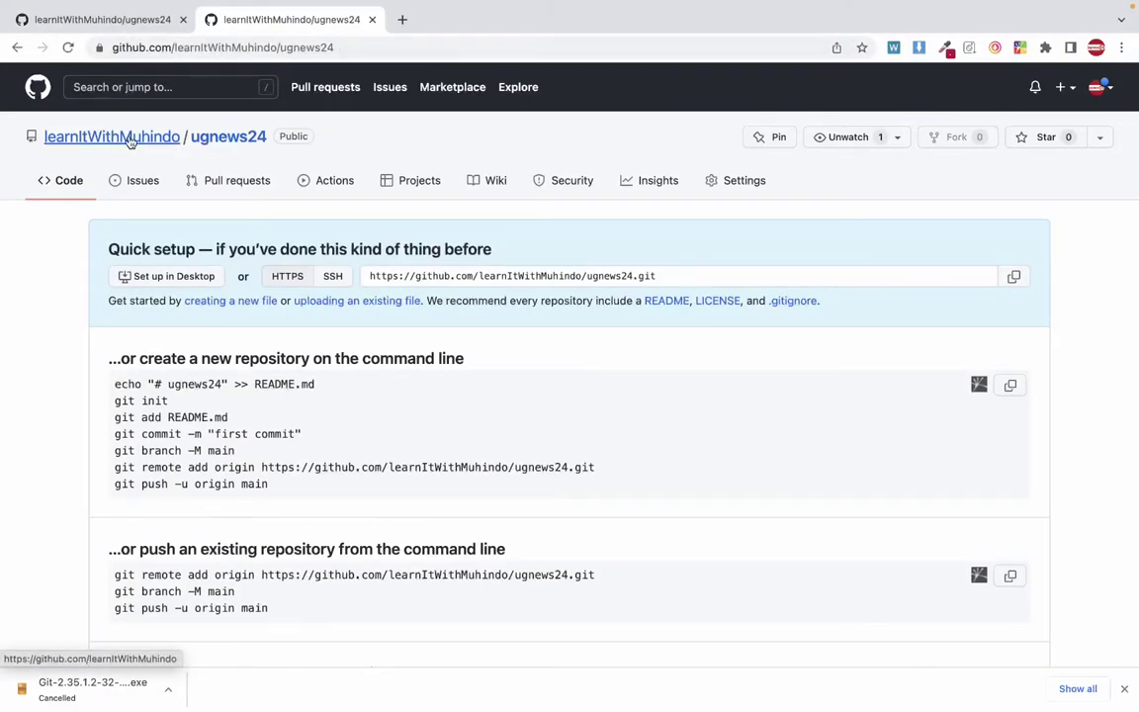
{"action": "mouse_move", "coordinate": [124, 143]}
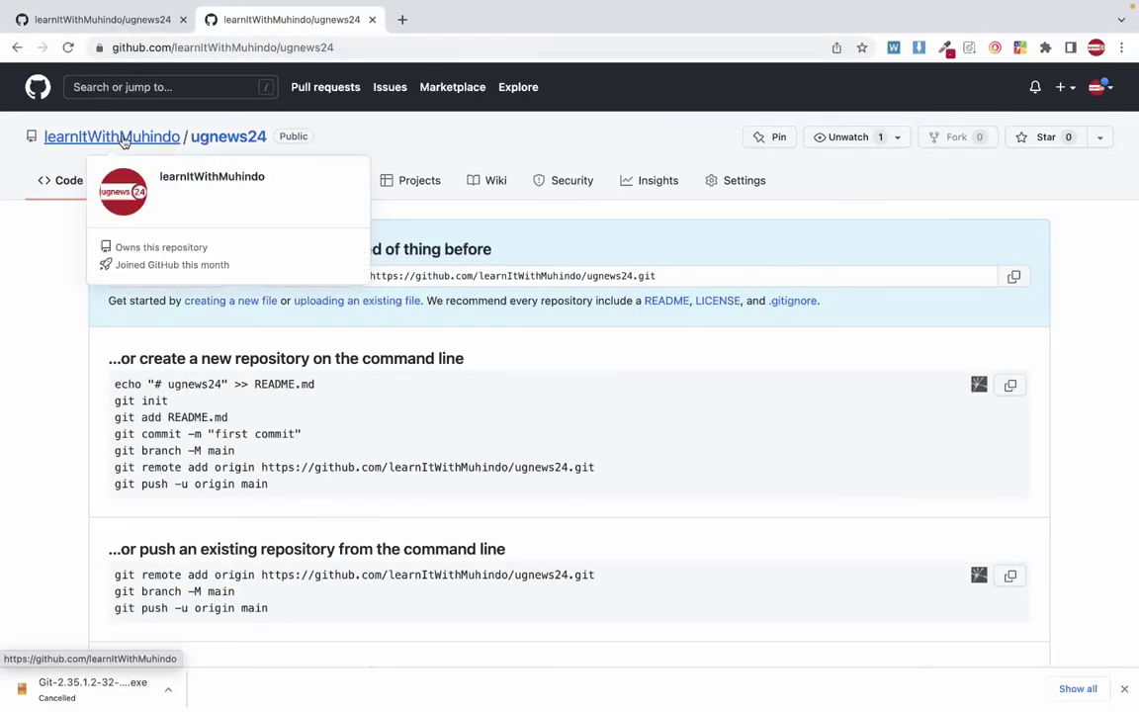
{"action": "left_click", "coordinate": [223, 141]}
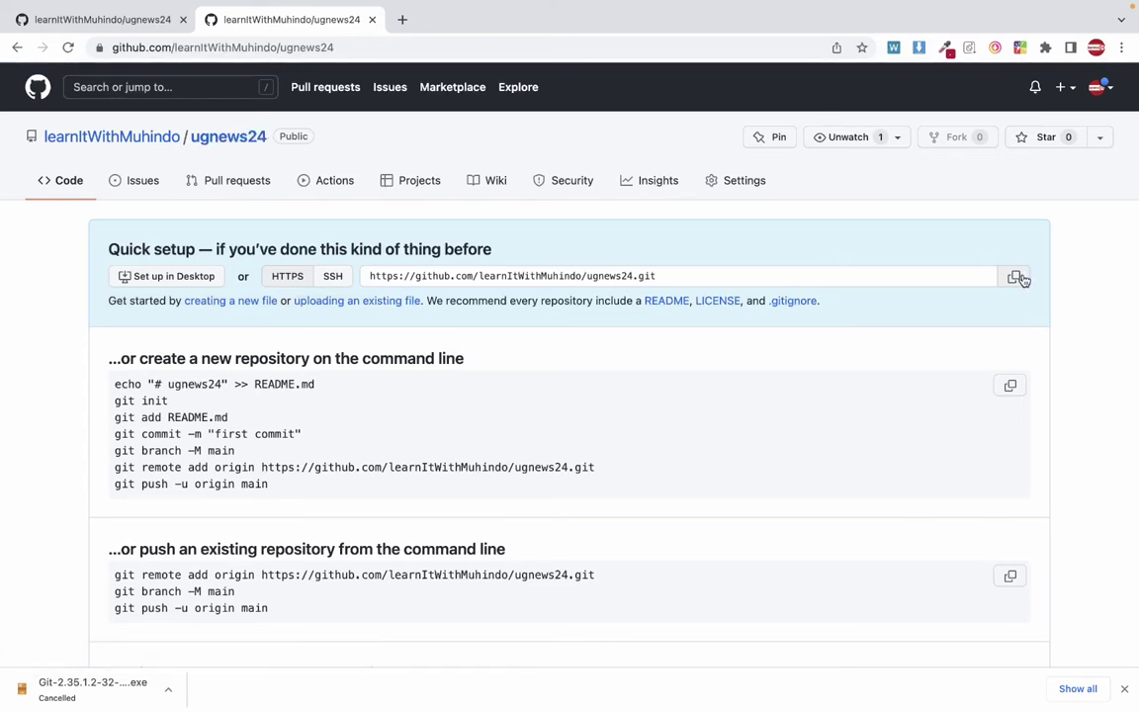
{"action": "left_click", "coordinate": [1016, 276]}
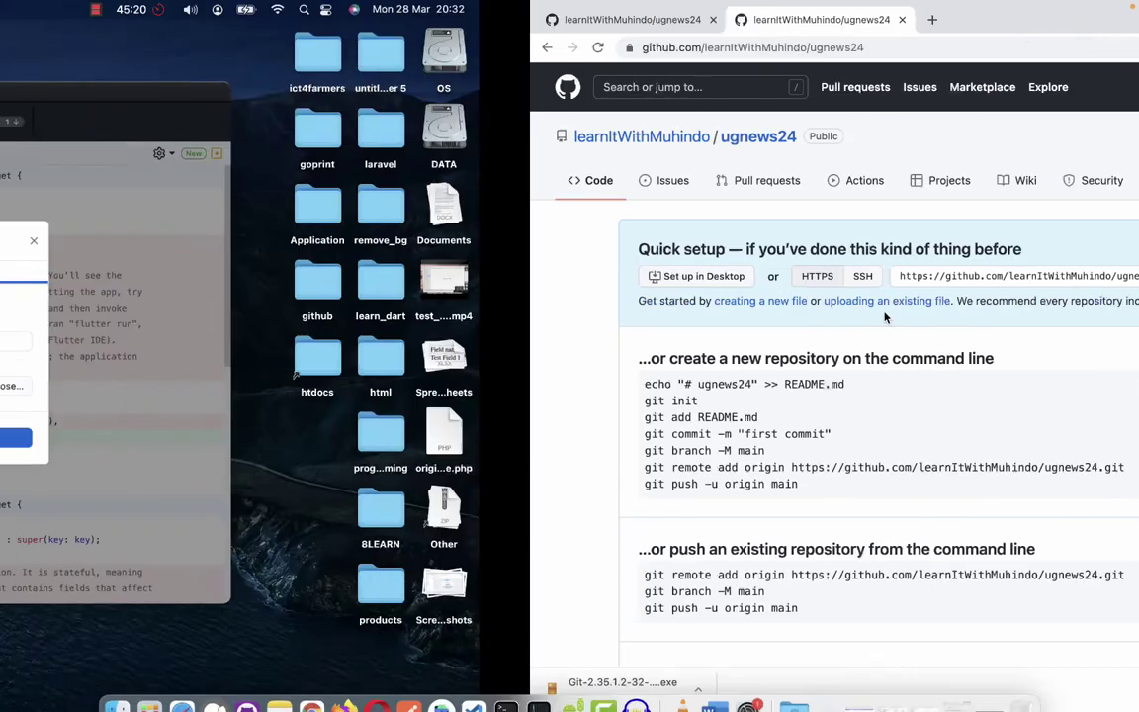
{"action": "key", "text": "ctrl+Left"}
{"action": "type", "text": "https://github.com/learnItWithMuhindo/ugnews24.git"}
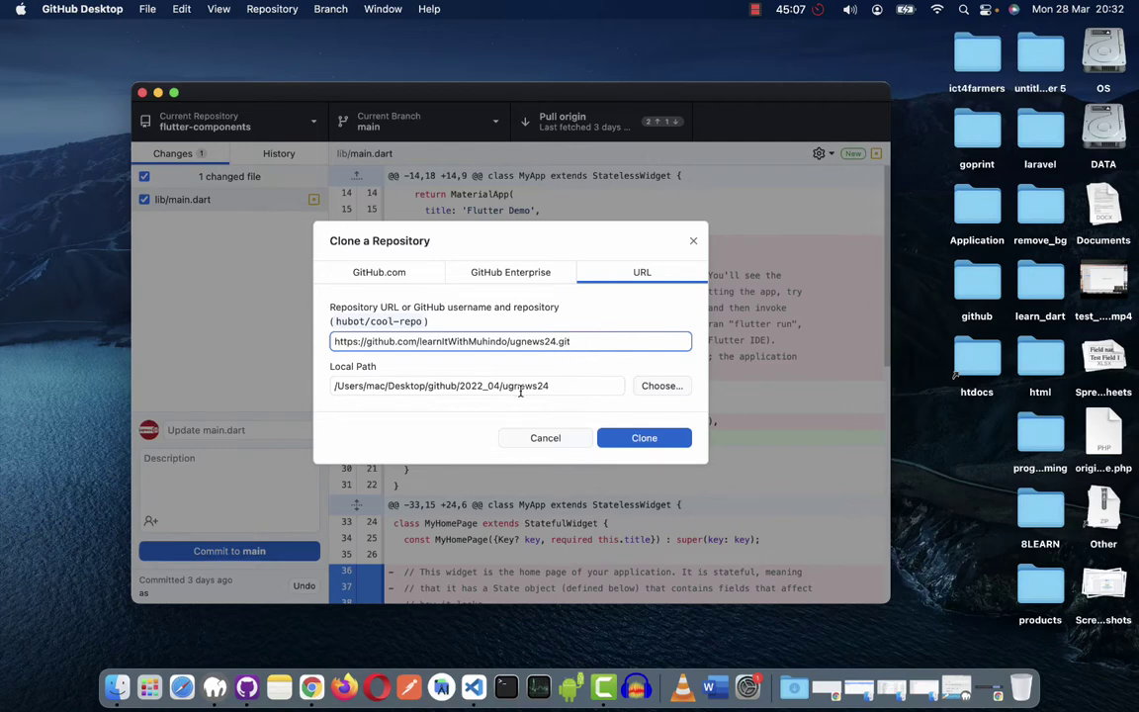
Set the clone destination to the 2022_04 folder, then select the github folder on the desktop.
{"action": "left_click", "coordinate": [655, 388]}
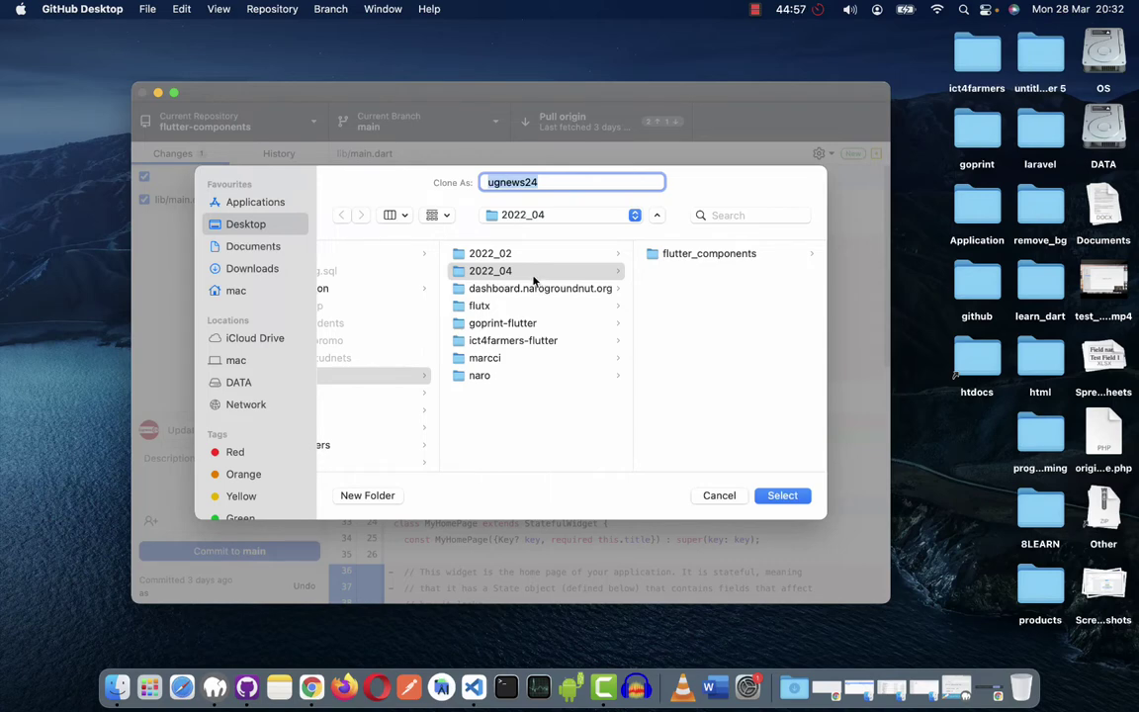
{"action": "left_click", "coordinate": [496, 277]}
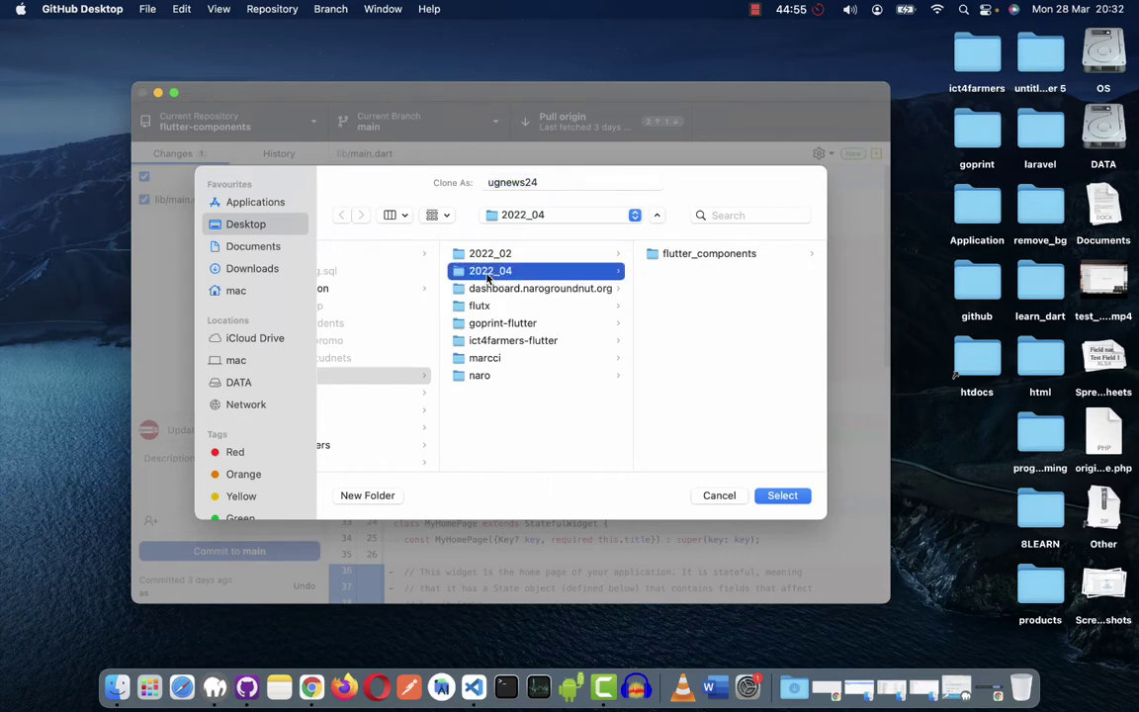
{"action": "scroll", "coordinate": [487, 279], "scroll_direction": "left", "scroll_amount": 3}
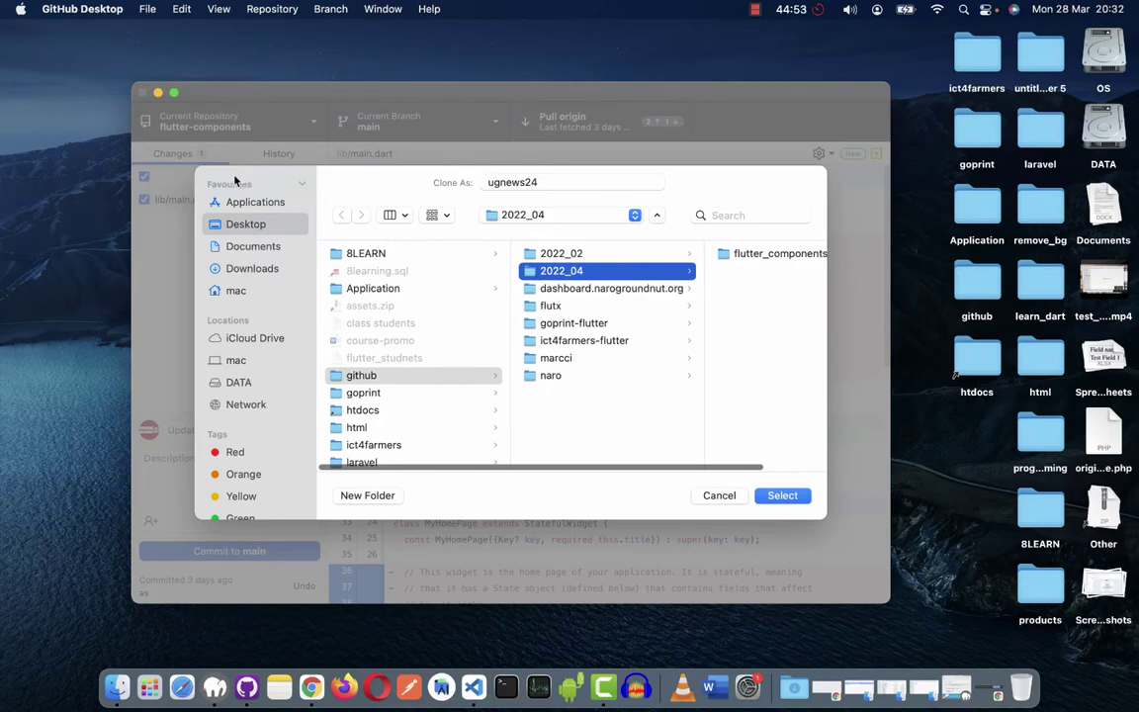
{"action": "left_click", "coordinate": [781, 496]}
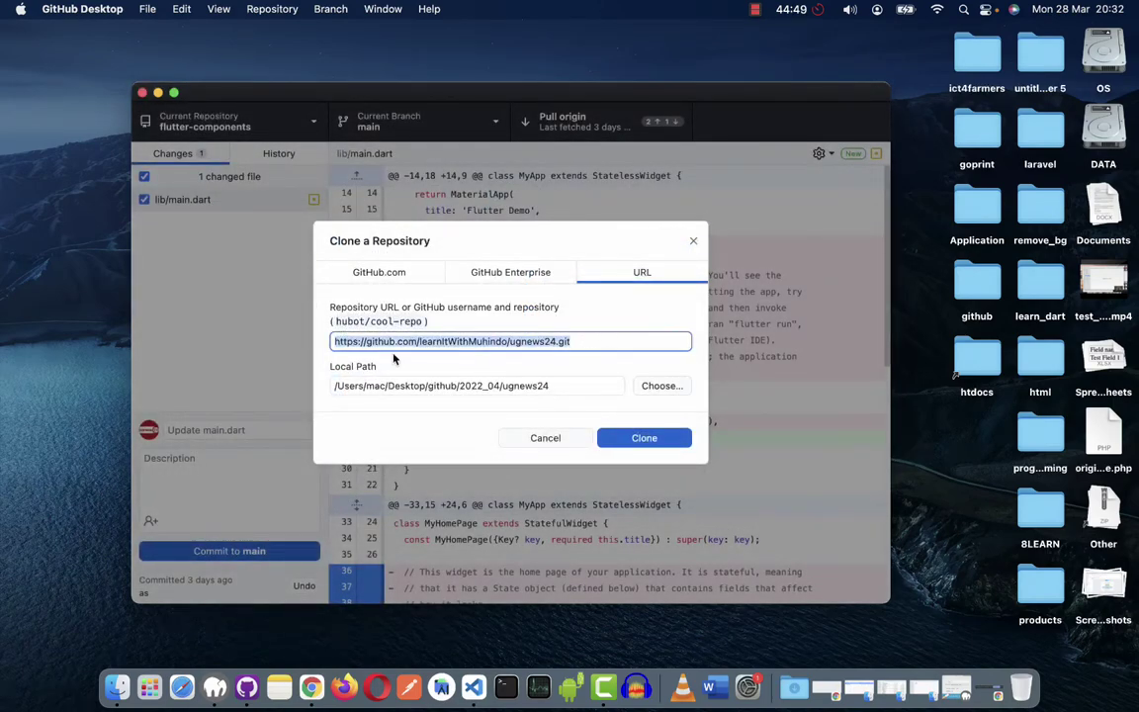
{"action": "left_click", "coordinate": [438, 392]}
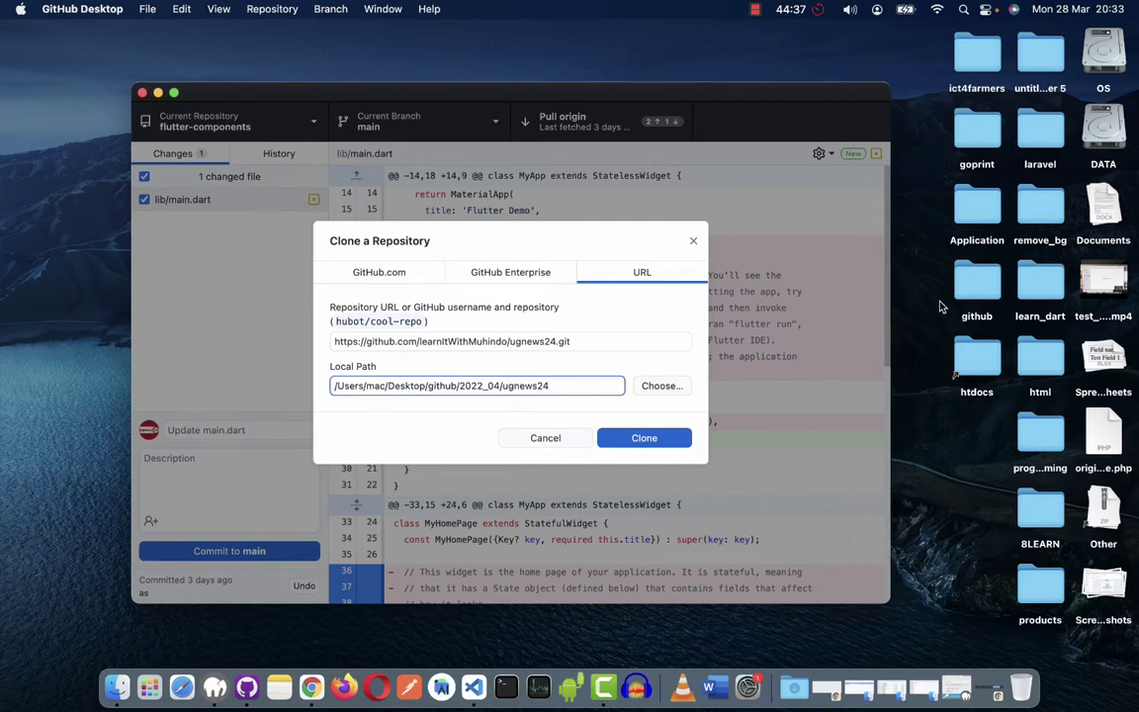
{"action": "left_click", "coordinate": [983, 293]}
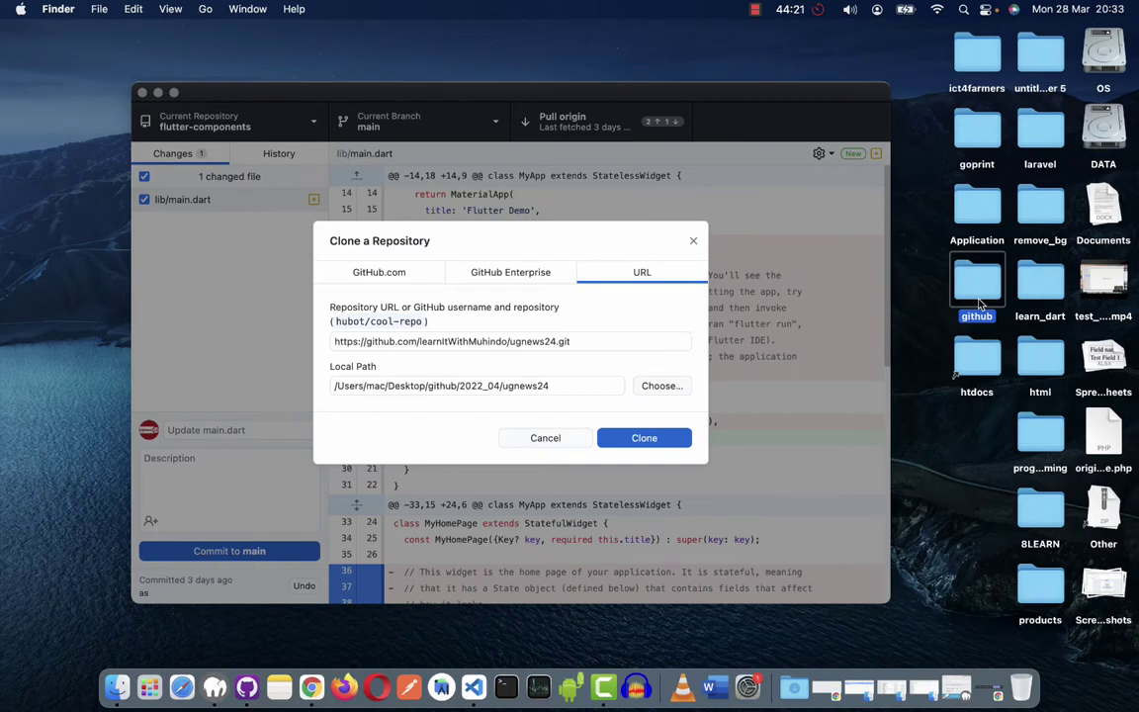
{"action": "double_click", "coordinate": [980, 304]}
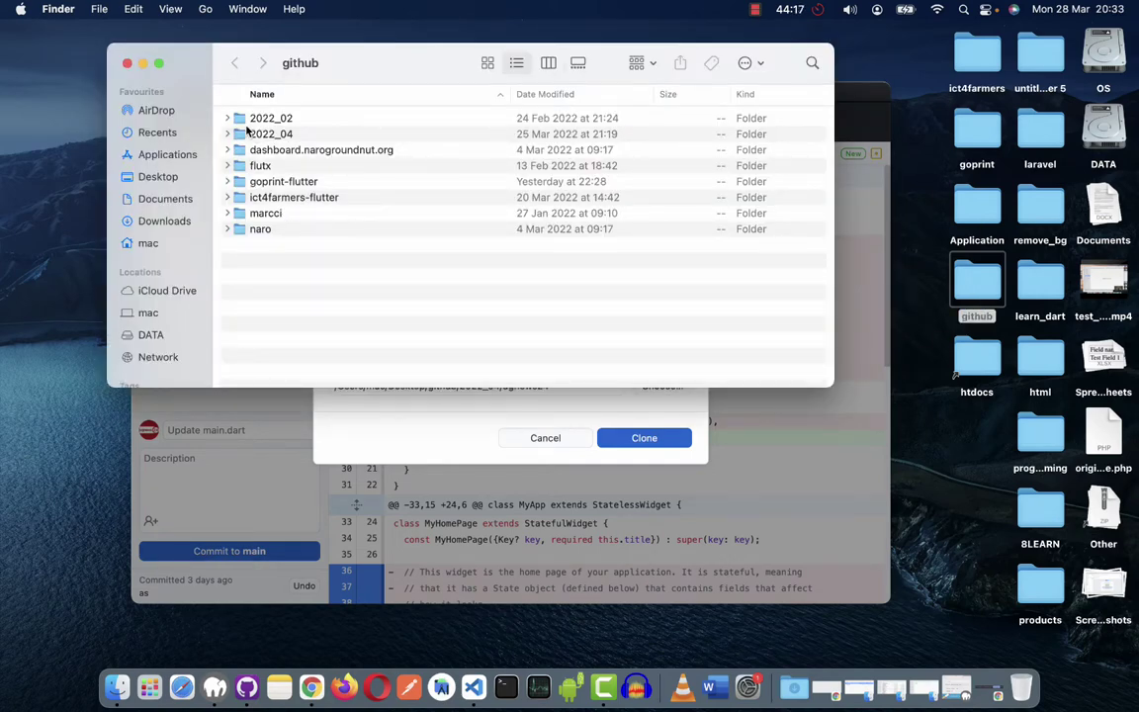
{"action": "left_click", "coordinate": [259, 119]}
{"action": "left_click", "coordinate": [271, 133]}
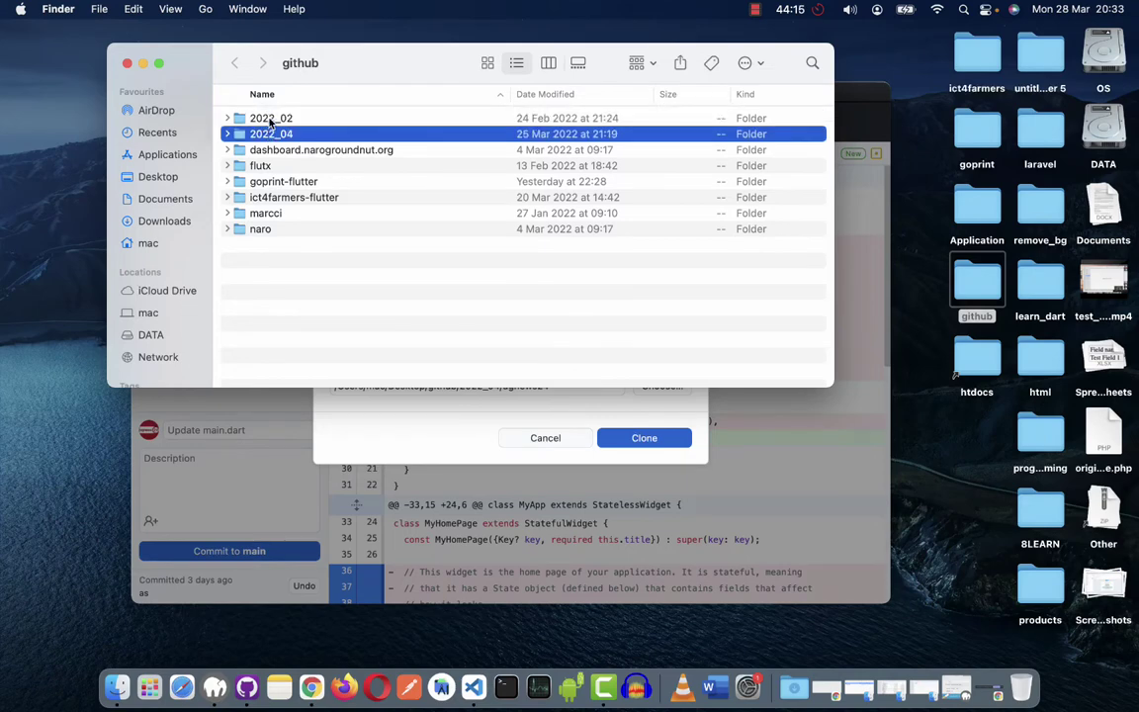
{"action": "key", "text": "Up"}
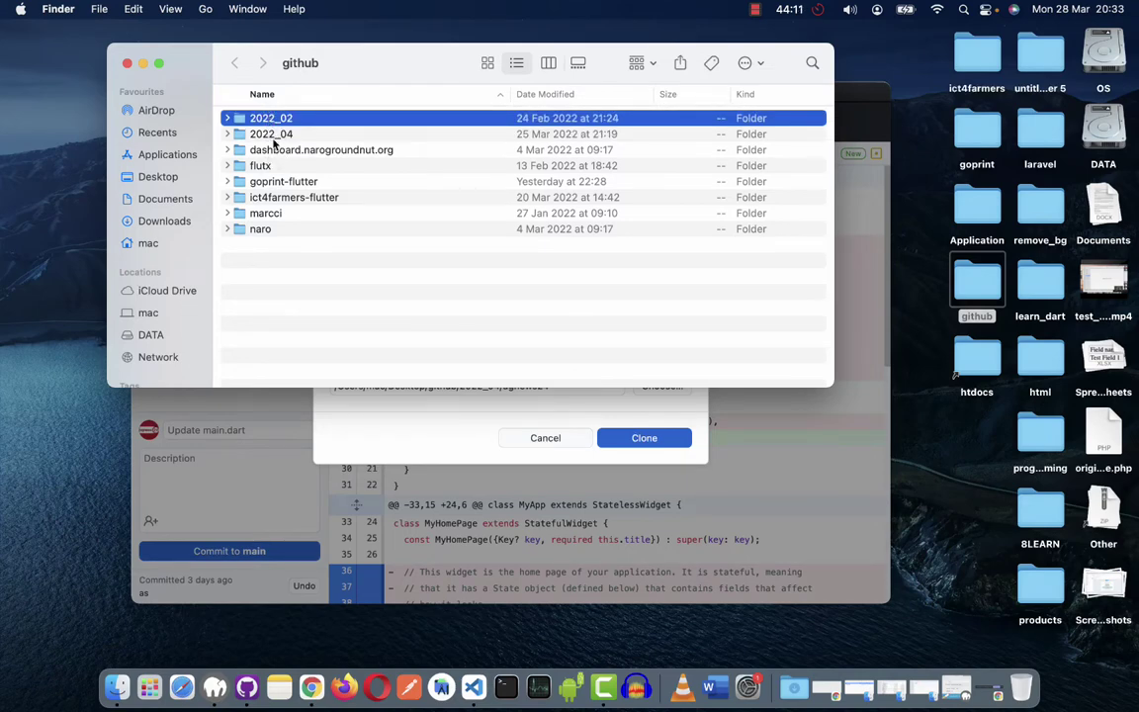
{"action": "left_click", "coordinate": [273, 138]}
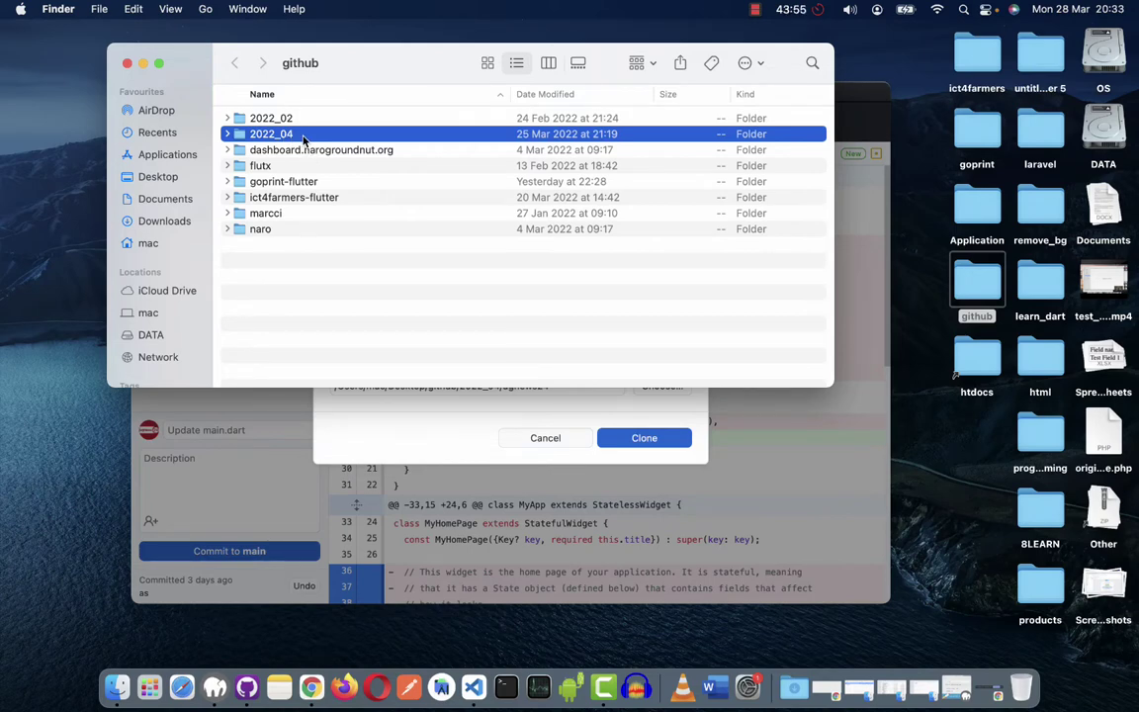
{"action": "double_click", "coordinate": [304, 138]}
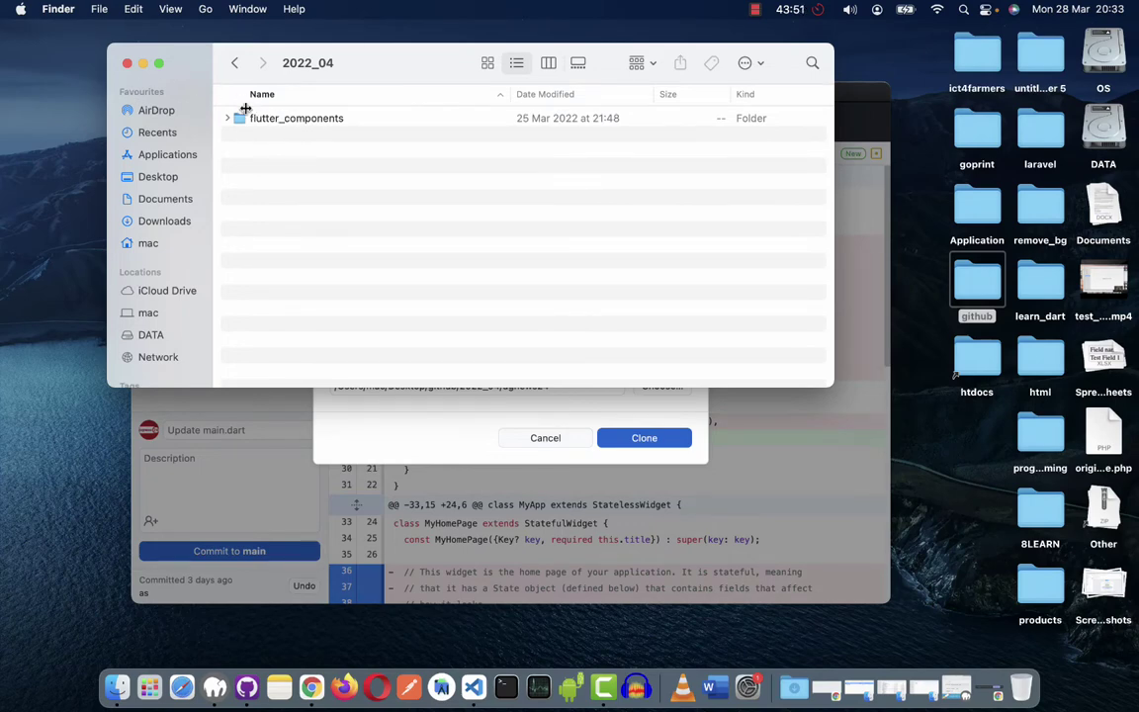
{"action": "left_click", "coordinate": [232, 66]}
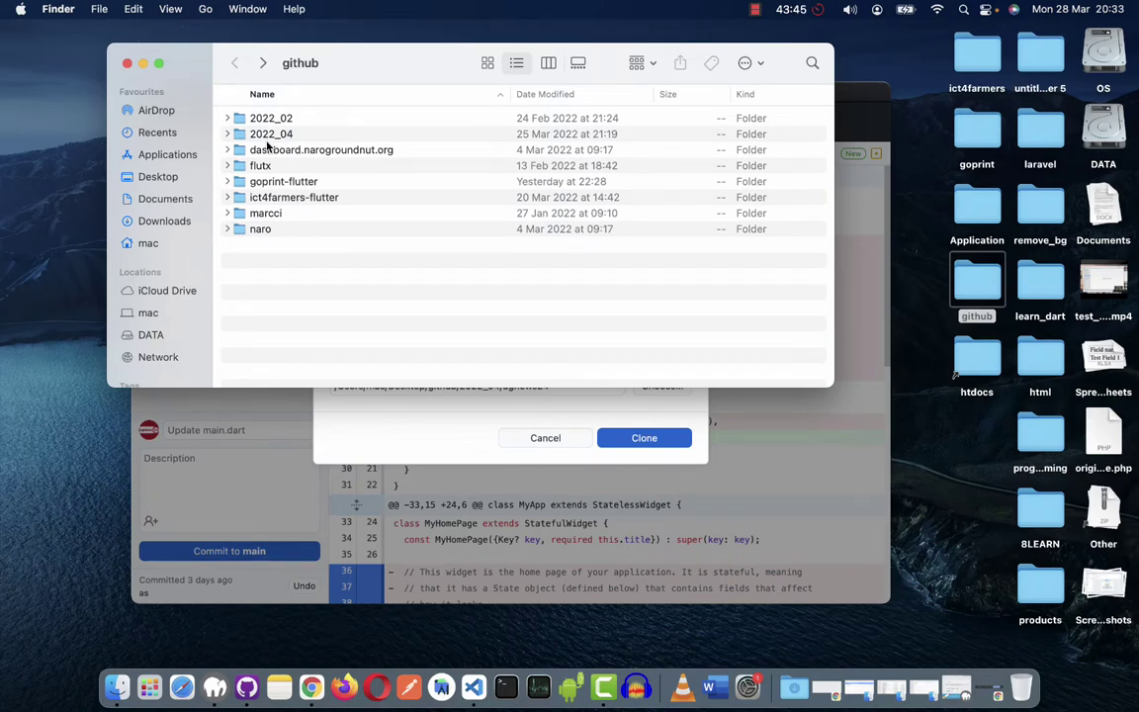
{"action": "left_click_drag", "start_coordinate": [259, 227], "coordinate": [262, 150]}
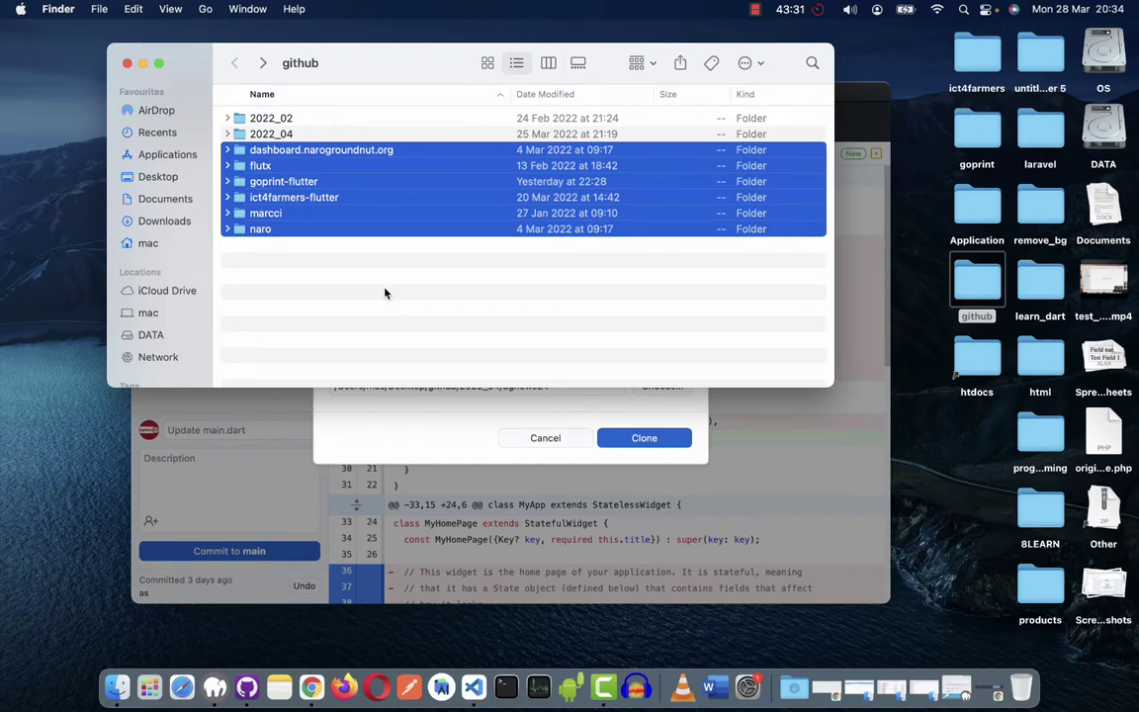
{"action": "left_click", "coordinate": [304, 139]}
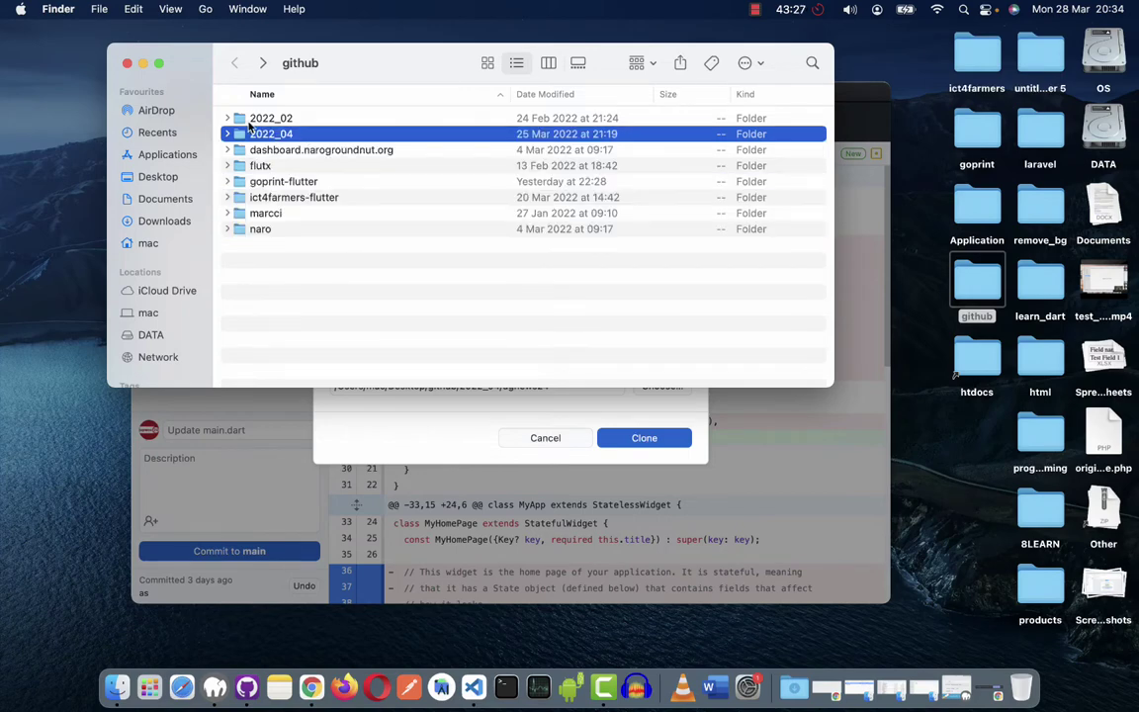
{"action": "left_click", "coordinate": [130, 64]}
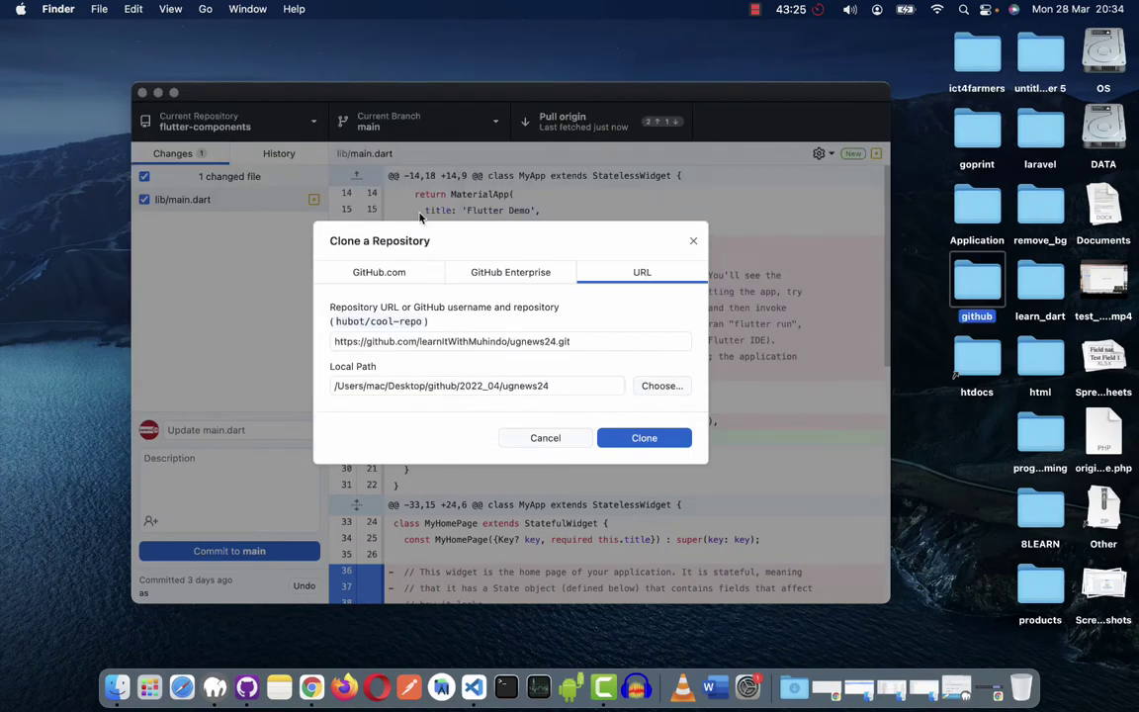
Select the full ugnews24 URL in the Repository URL field, then focus the Local Path field.
{"action": "left_click", "coordinate": [557, 382]}
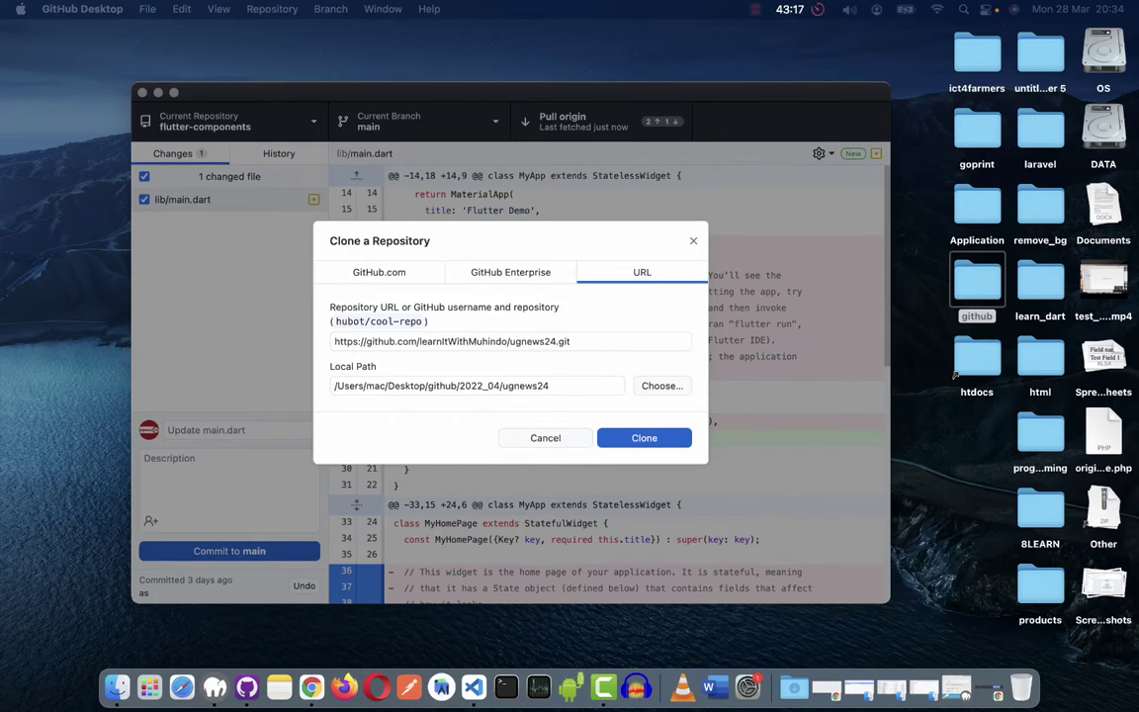
{"action": "left_click", "coordinate": [589, 341]}
{"action": "left_click_drag", "start_coordinate": [589, 341], "coordinate": [277, 334]}
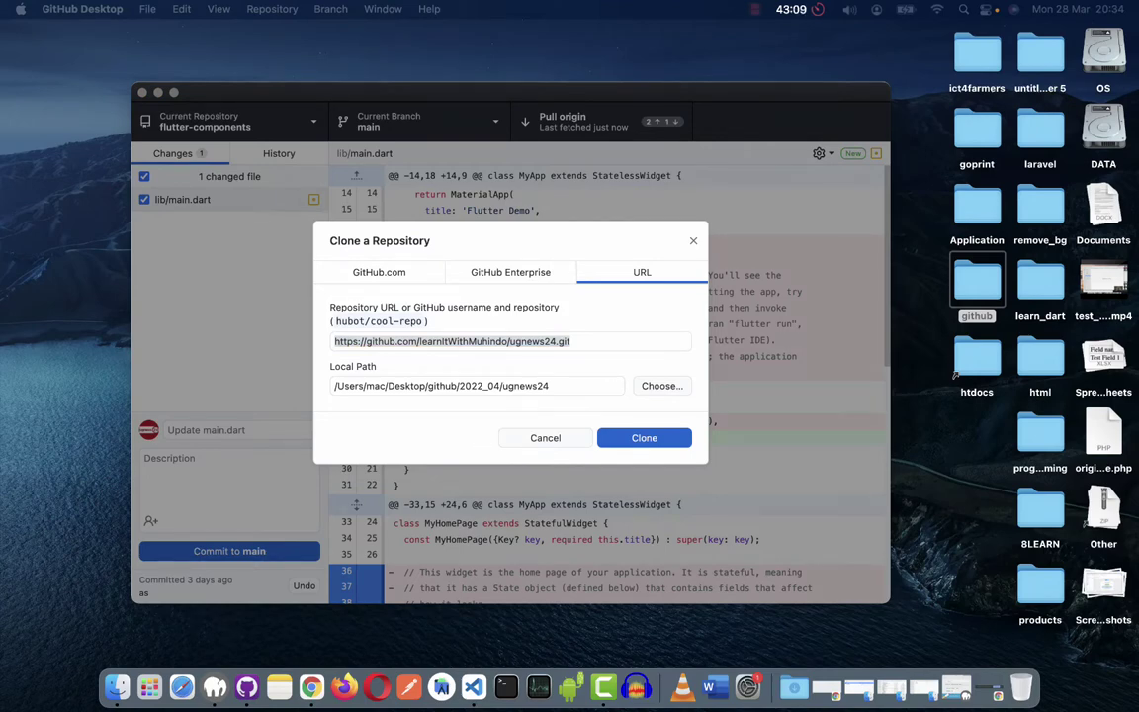
{"action": "left_click", "coordinate": [594, 341]}
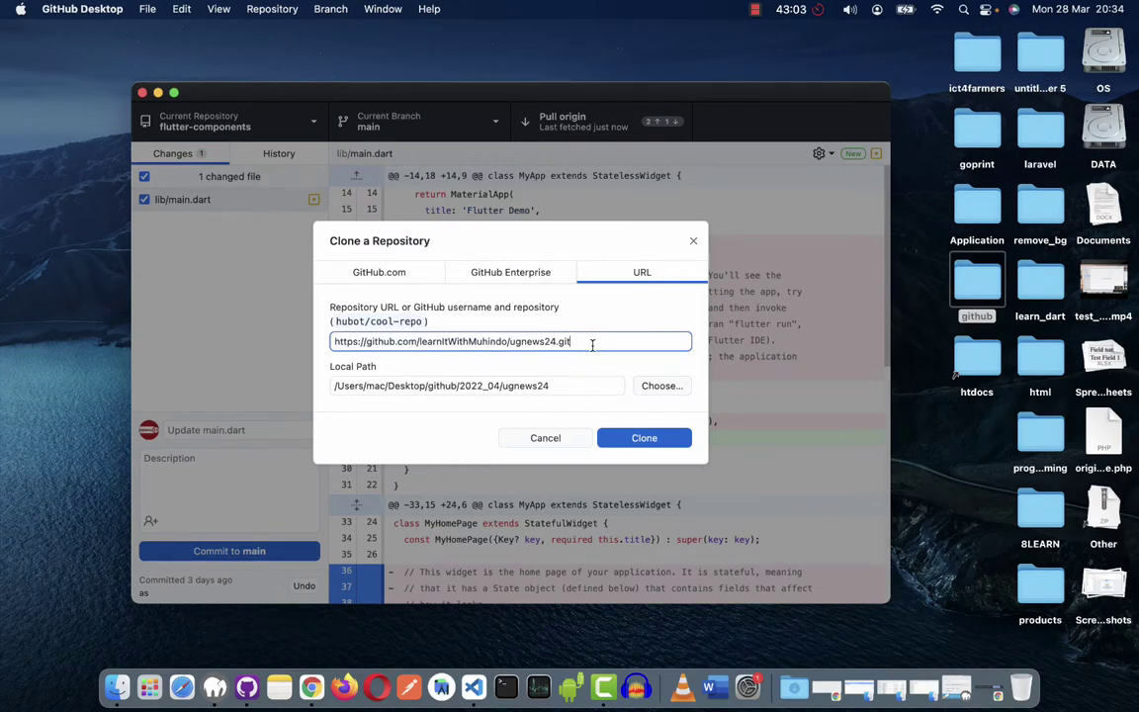
{"action": "left_click_drag", "start_coordinate": [585, 344], "coordinate": [301, 341]}
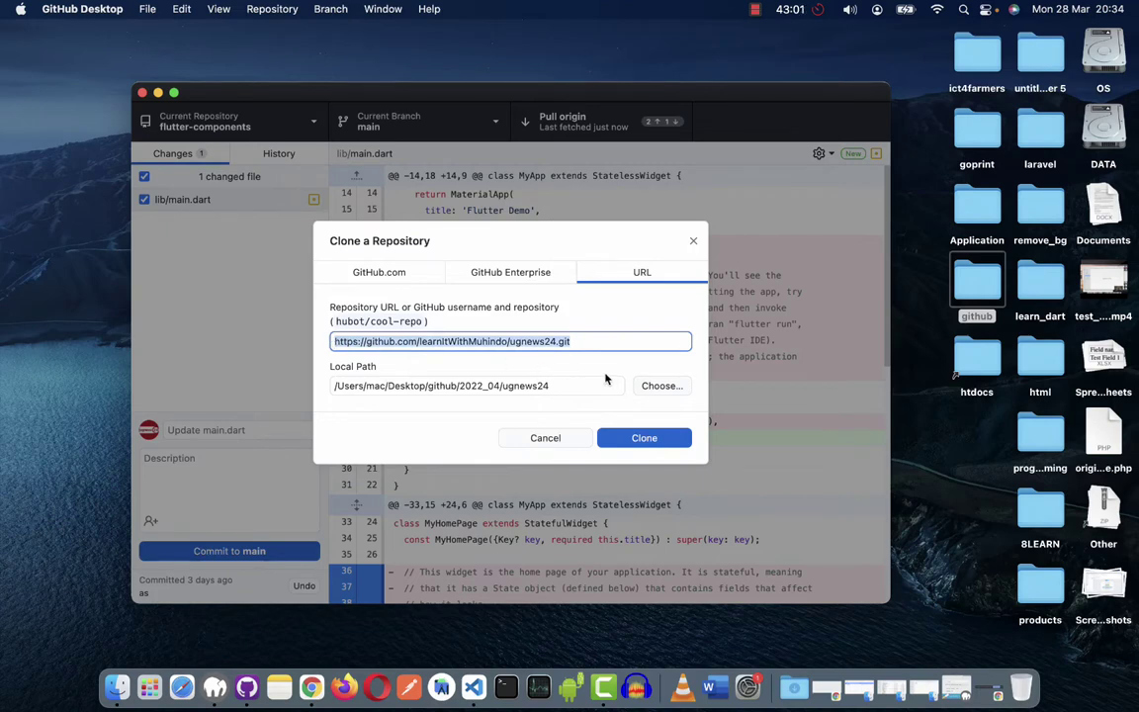
{"action": "left_click", "coordinate": [571, 382]}
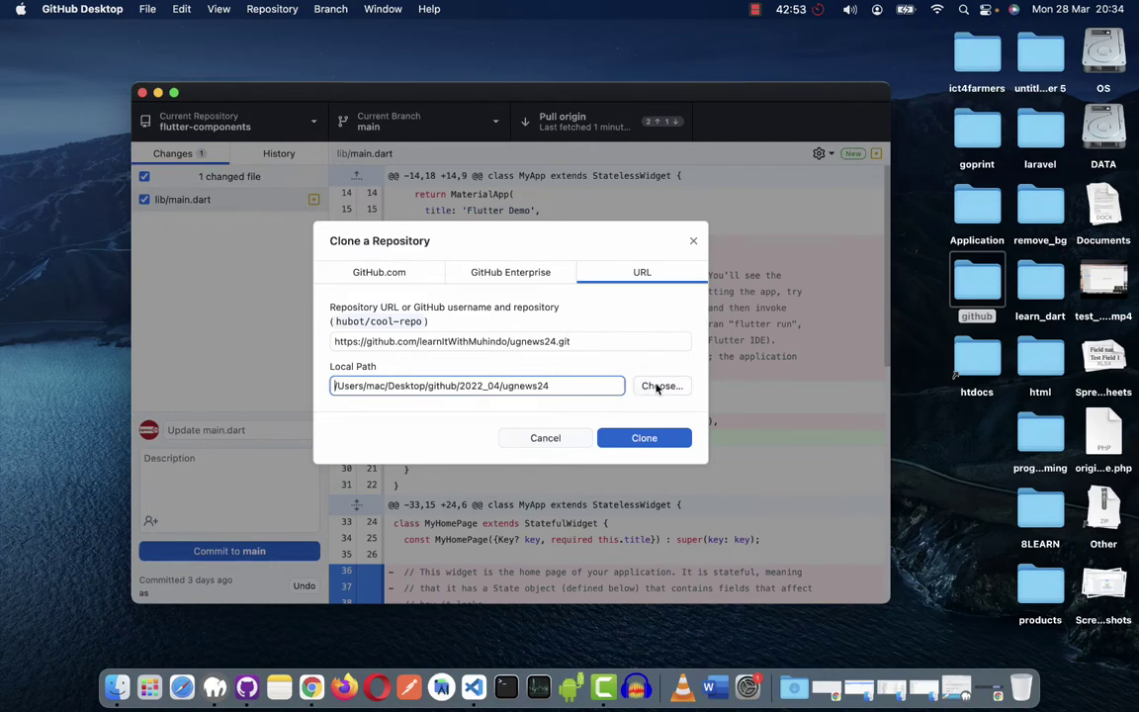
Browse to Desktop > github > 2022_04 and select it as the clone destination.
{"action": "left_click", "coordinate": [658, 386]}
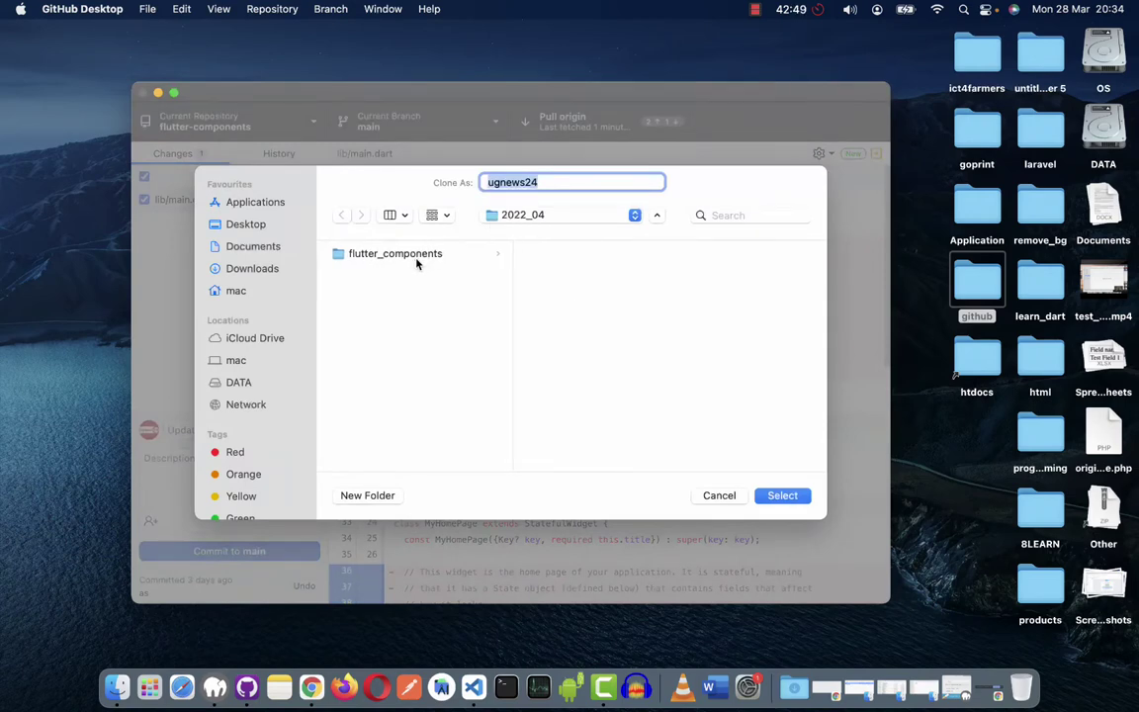
{"action": "left_click", "coordinate": [255, 224]}
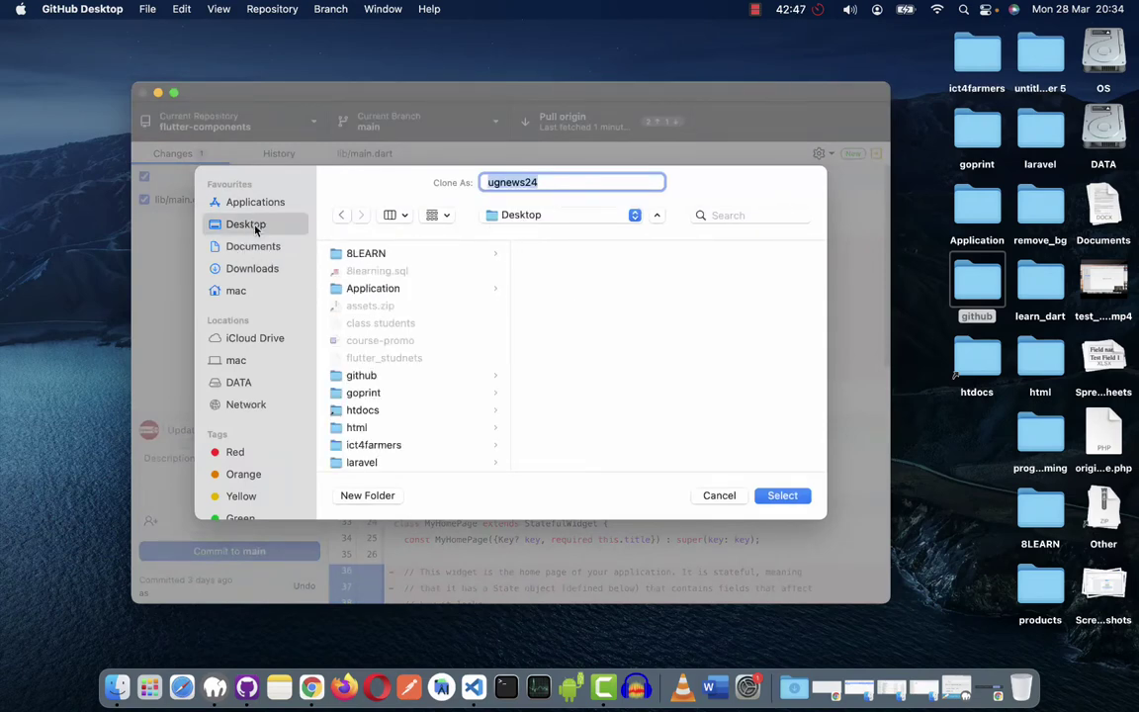
{"action": "left_click", "coordinate": [374, 380]}
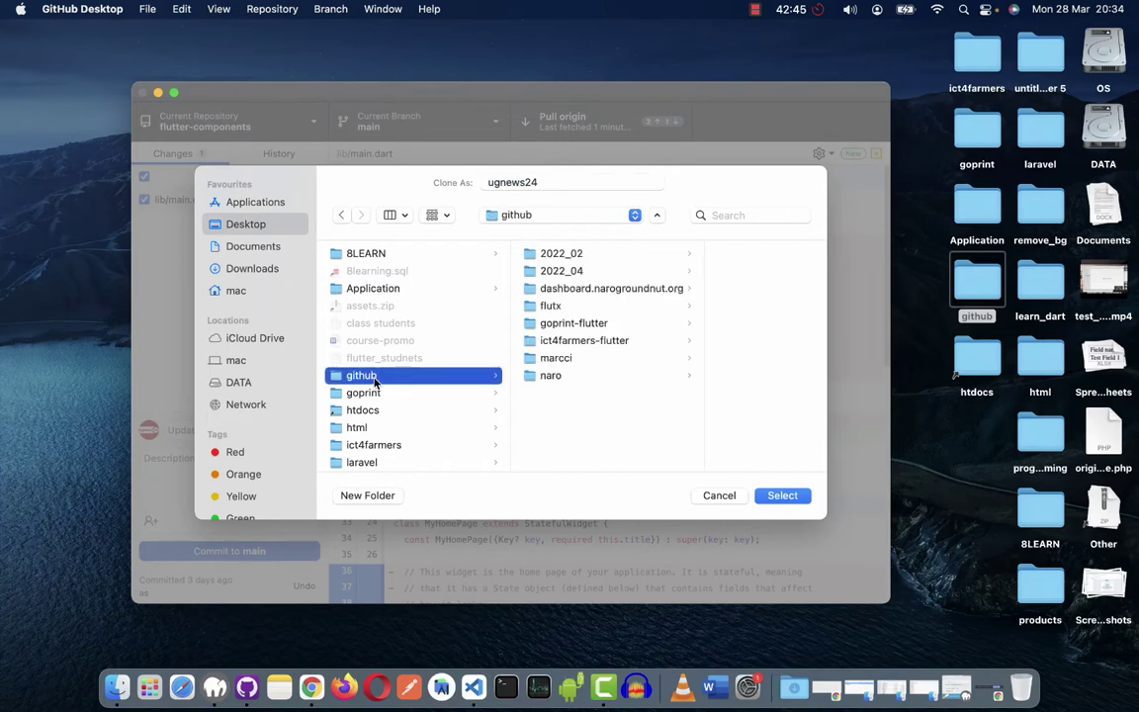
{"action": "left_click", "coordinate": [554, 276]}
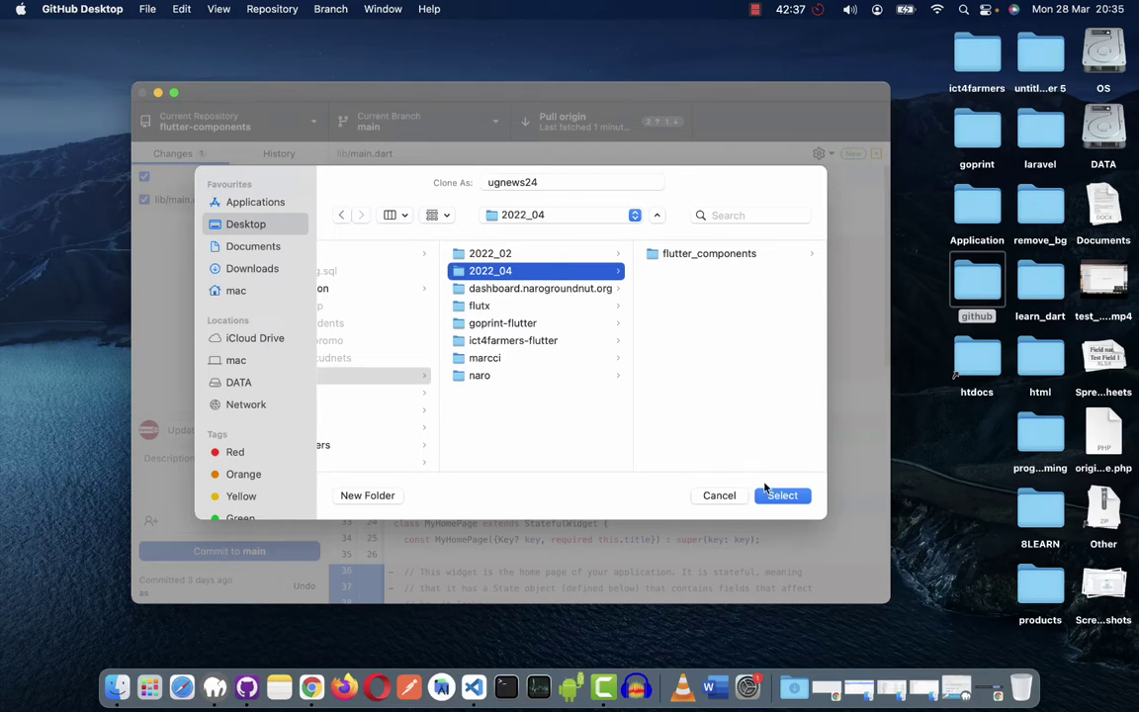
{"action": "left_click", "coordinate": [786, 497]}
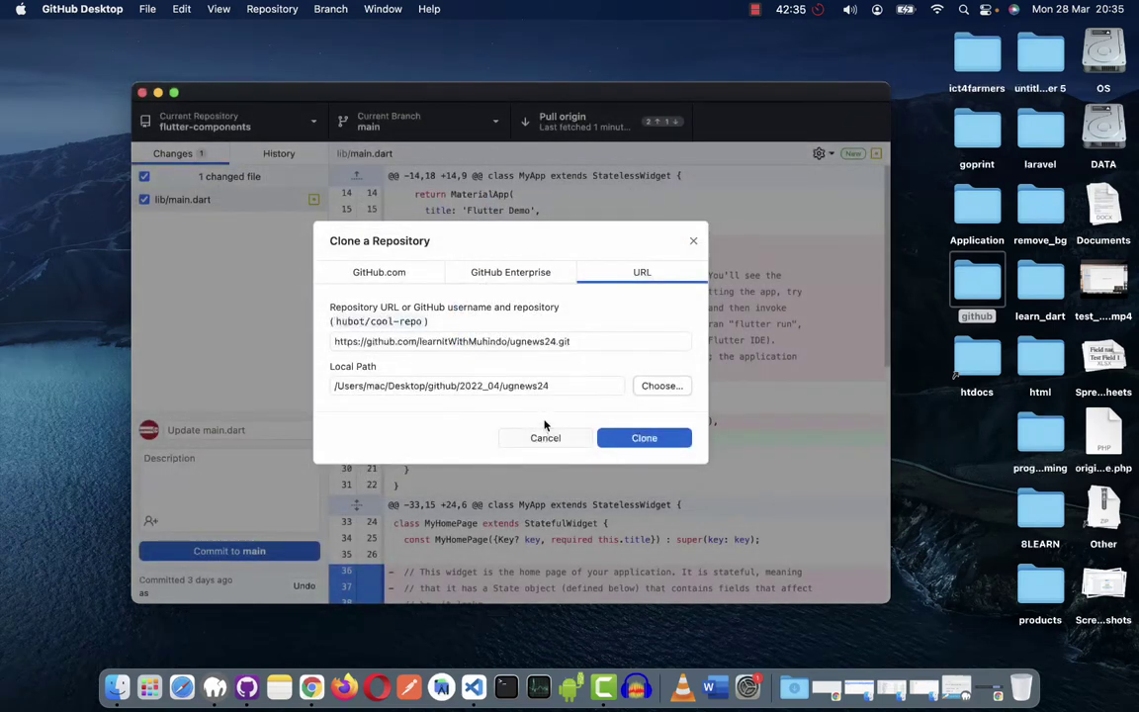
Check the local path /Users/mac/Desktop/github/2022_04/ugnews24 and clone the repository.
{"action": "left_click", "coordinate": [559, 387]}
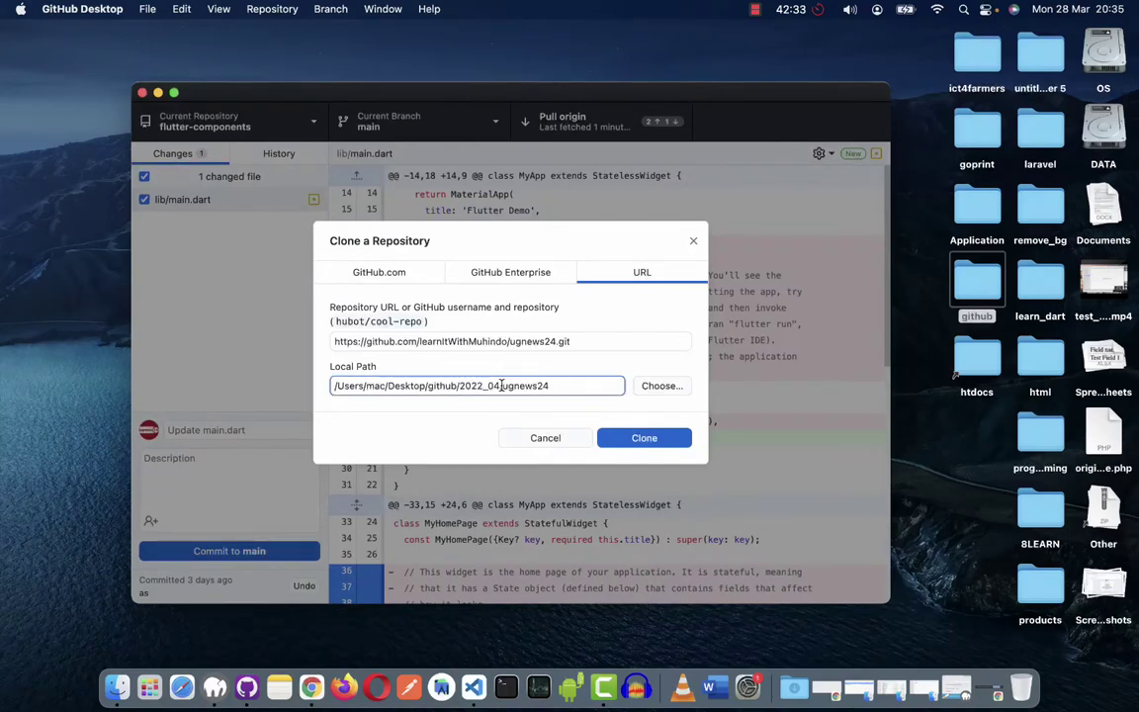
{"action": "double_click", "coordinate": [514, 386]}
{"action": "left_click", "coordinate": [524, 386]}
{"action": "left_click_drag", "start_coordinate": [494, 386], "coordinate": [555, 385]}
{"action": "left_click", "coordinate": [537, 385]}
{"action": "left_click", "coordinate": [539, 342]}
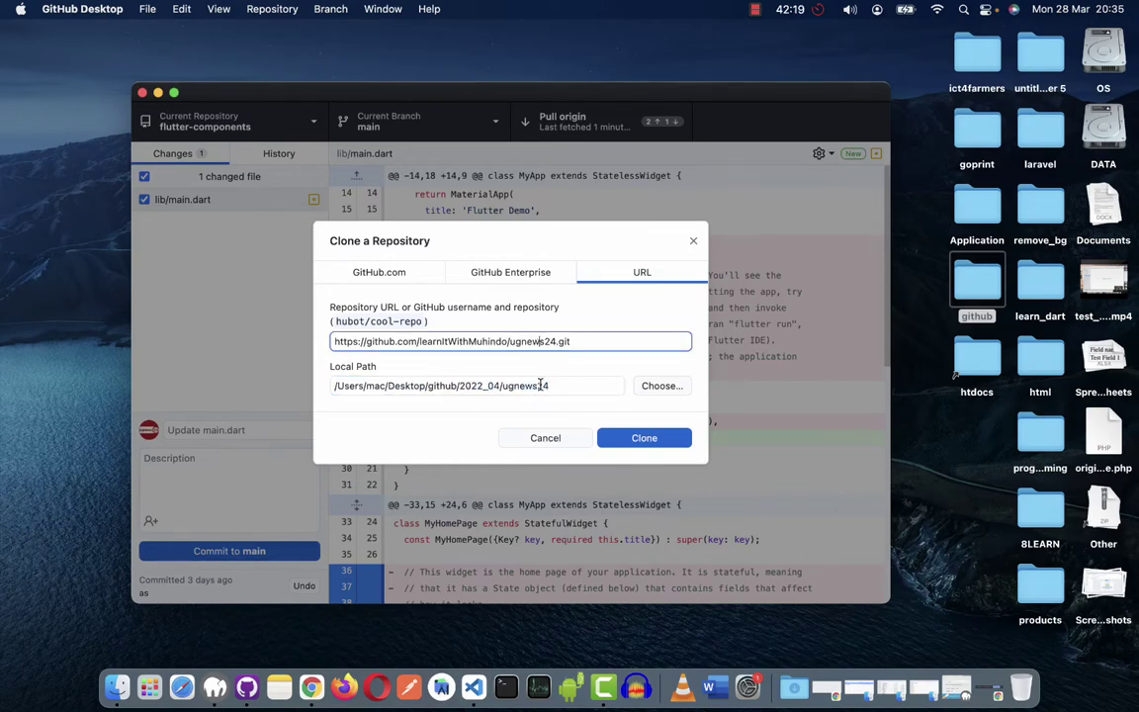
{"action": "left_click", "coordinate": [539, 385]}
{"action": "left_click", "coordinate": [539, 343]}
{"action": "left_click", "coordinate": [556, 385]}
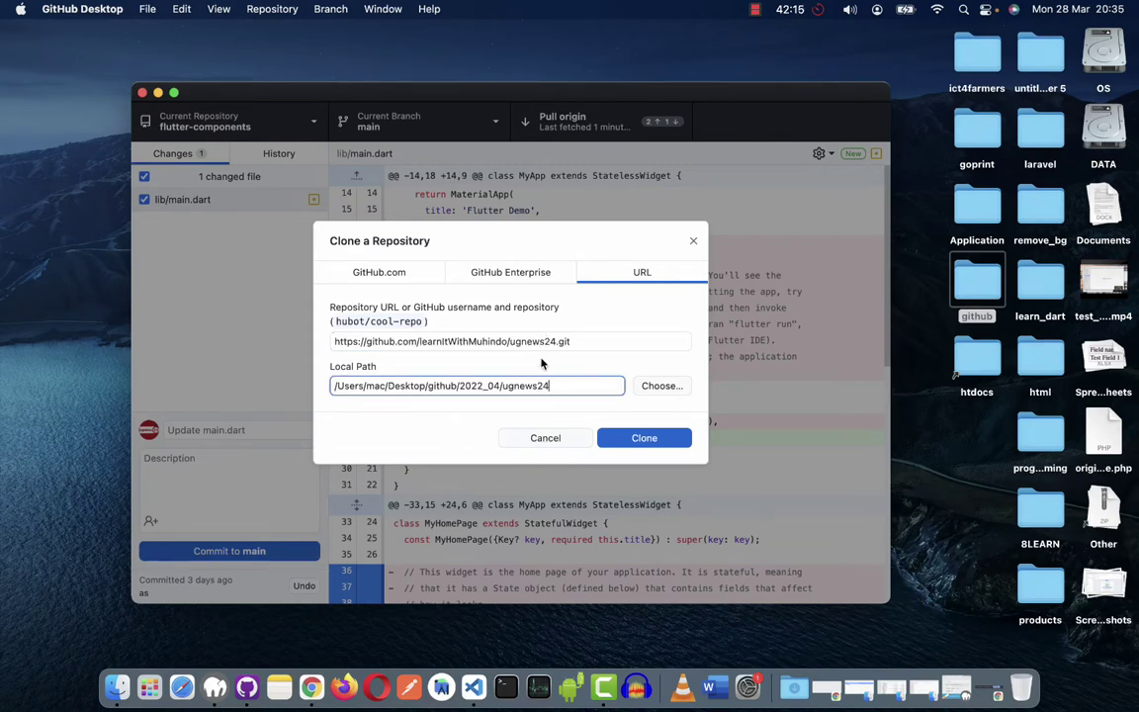
{"action": "left_click", "coordinate": [655, 443]}
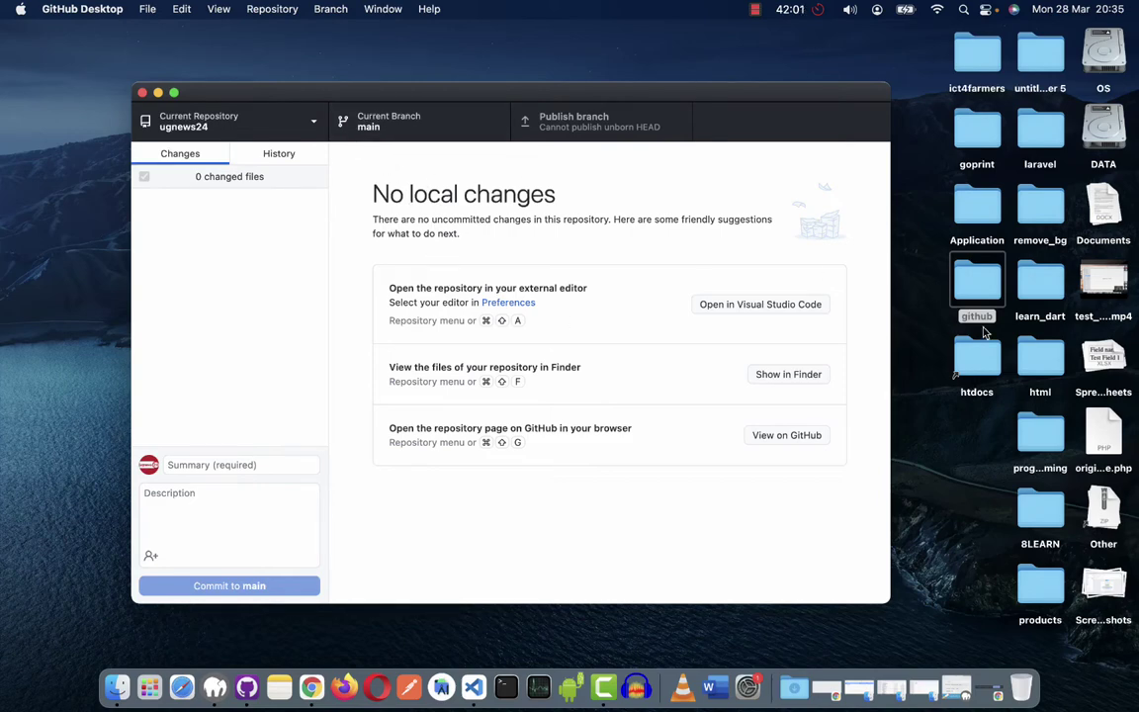
Open github > 2022_04 > ugnews24 in Finder to confirm it is empty, then switch to Chrome.
{"action": "double_click", "coordinate": [977, 283]}
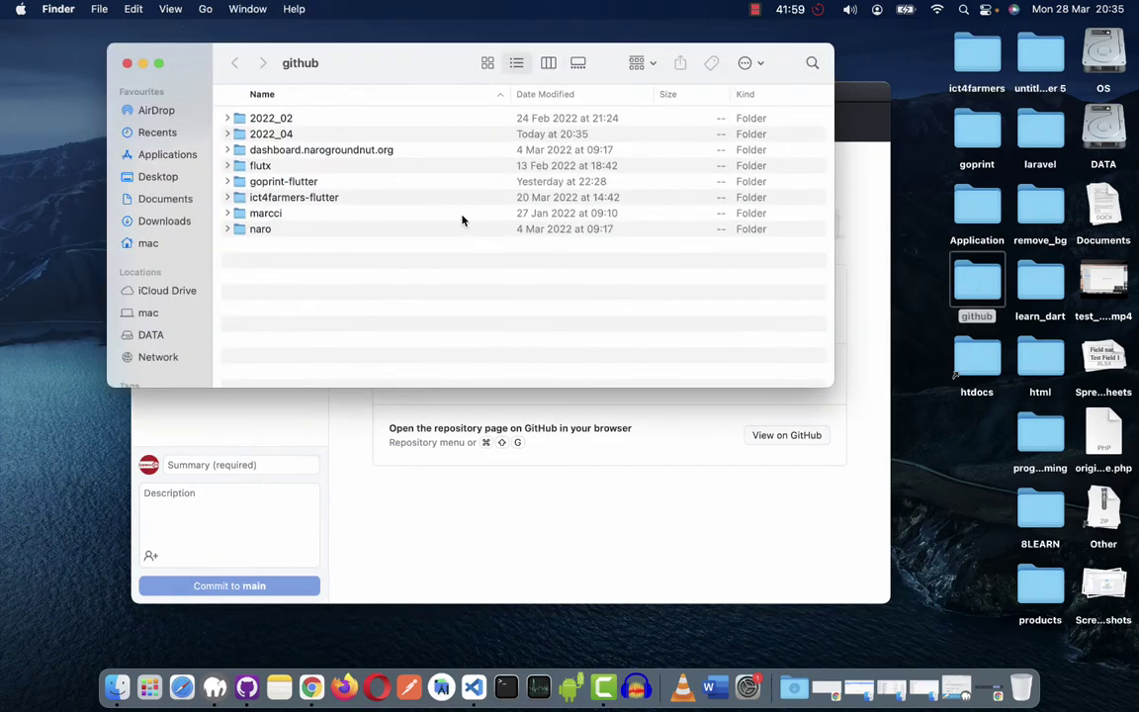
{"action": "double_click", "coordinate": [269, 136]}
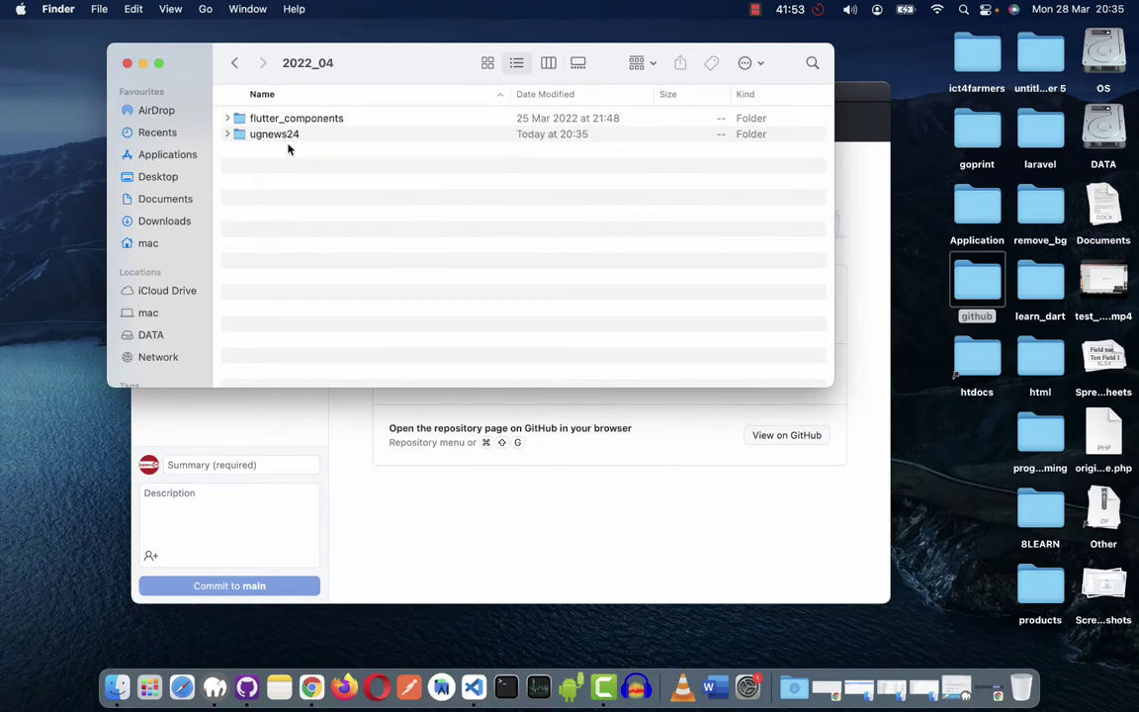
{"action": "double_click", "coordinate": [291, 140]}
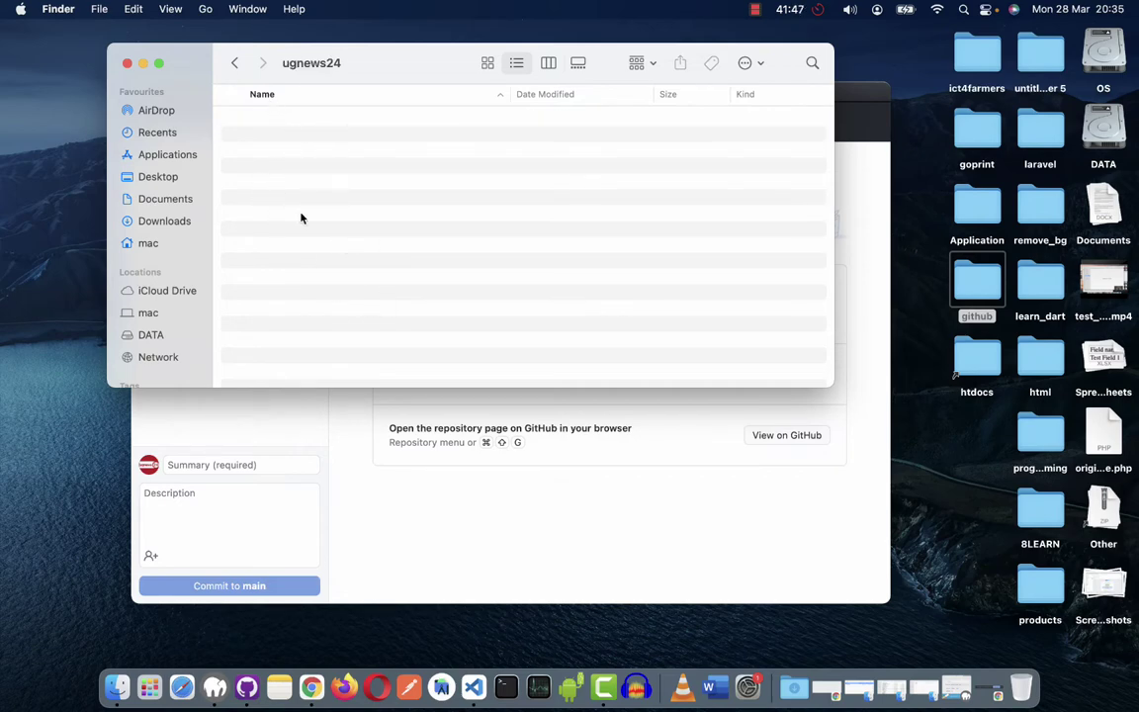
{"action": "left_click", "coordinate": [230, 64]}
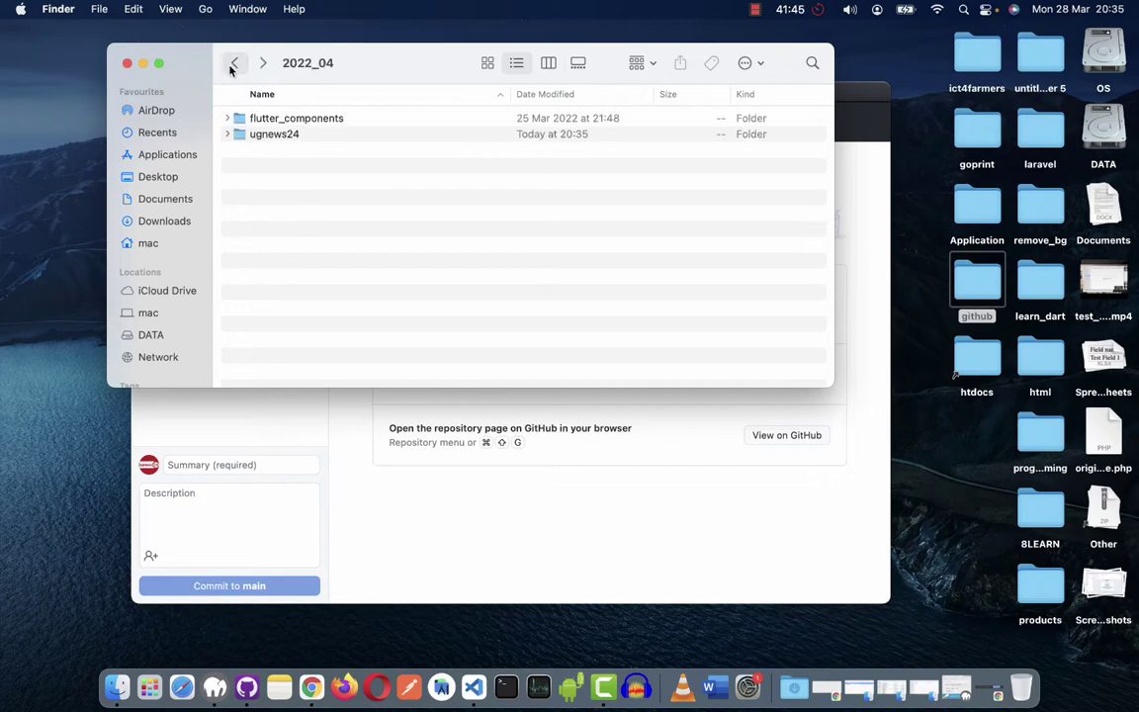
{"action": "double_click", "coordinate": [296, 136]}
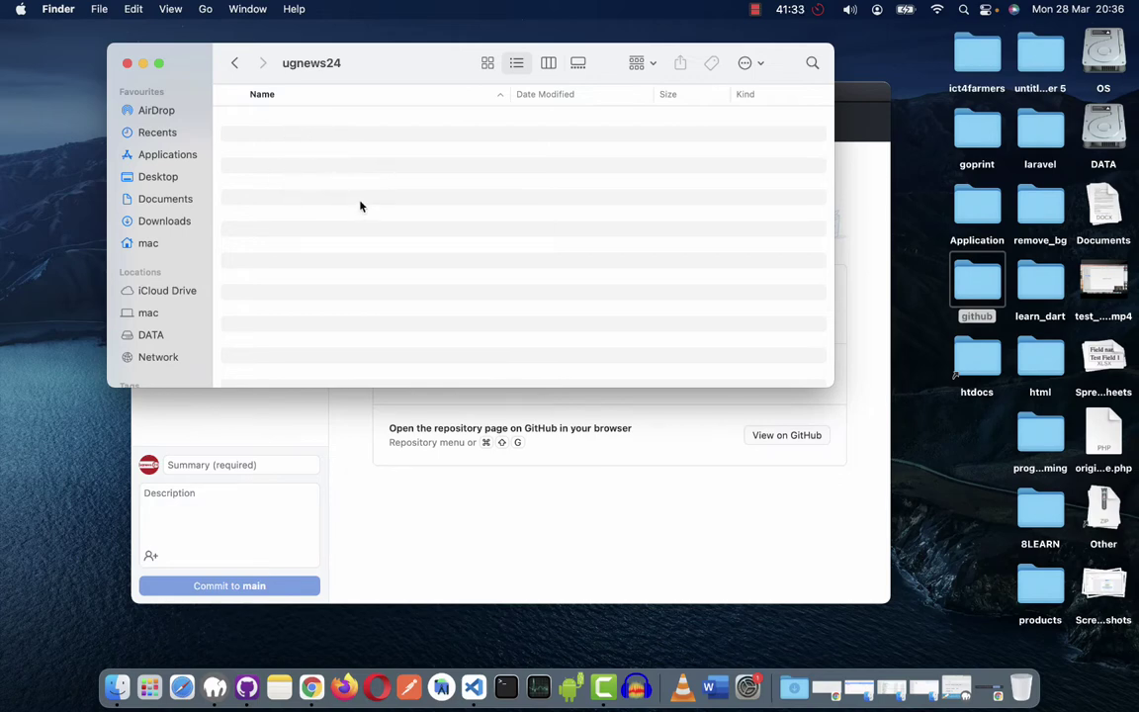
{"action": "scroll", "coordinate": [368, 193], "scroll_direction": "right", "scroll_amount": 5}
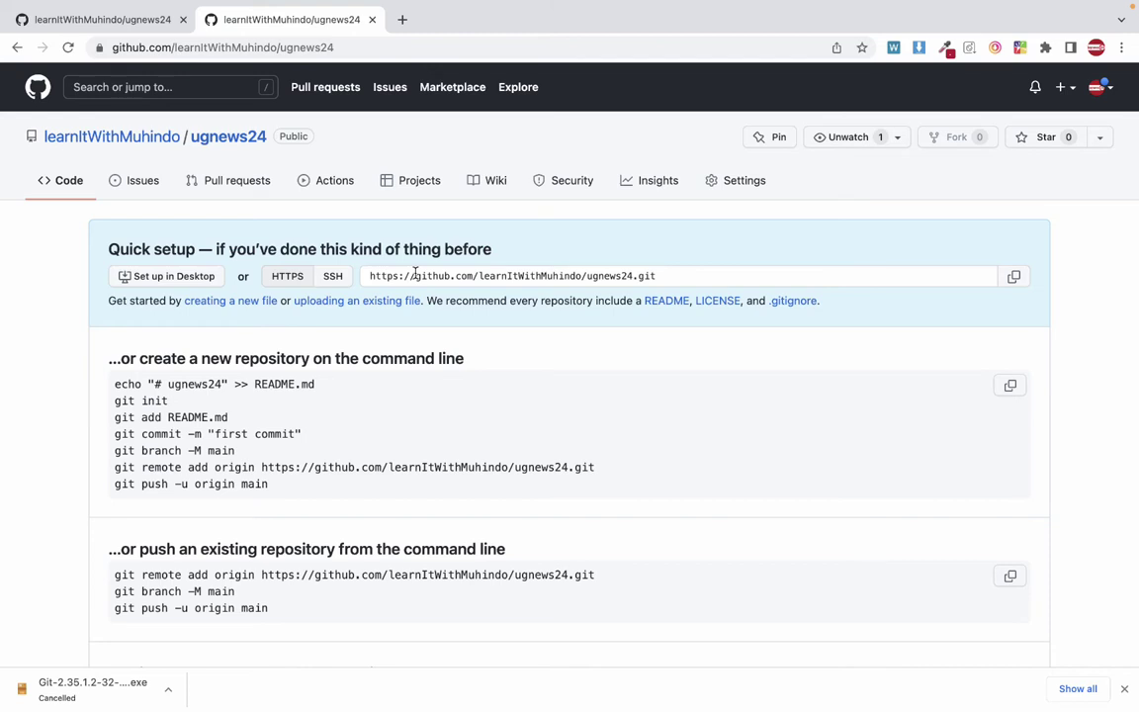
Return to the desktop space and close the Finder ugnews24 window.
{"action": "key", "text": "ctrl+Left"}
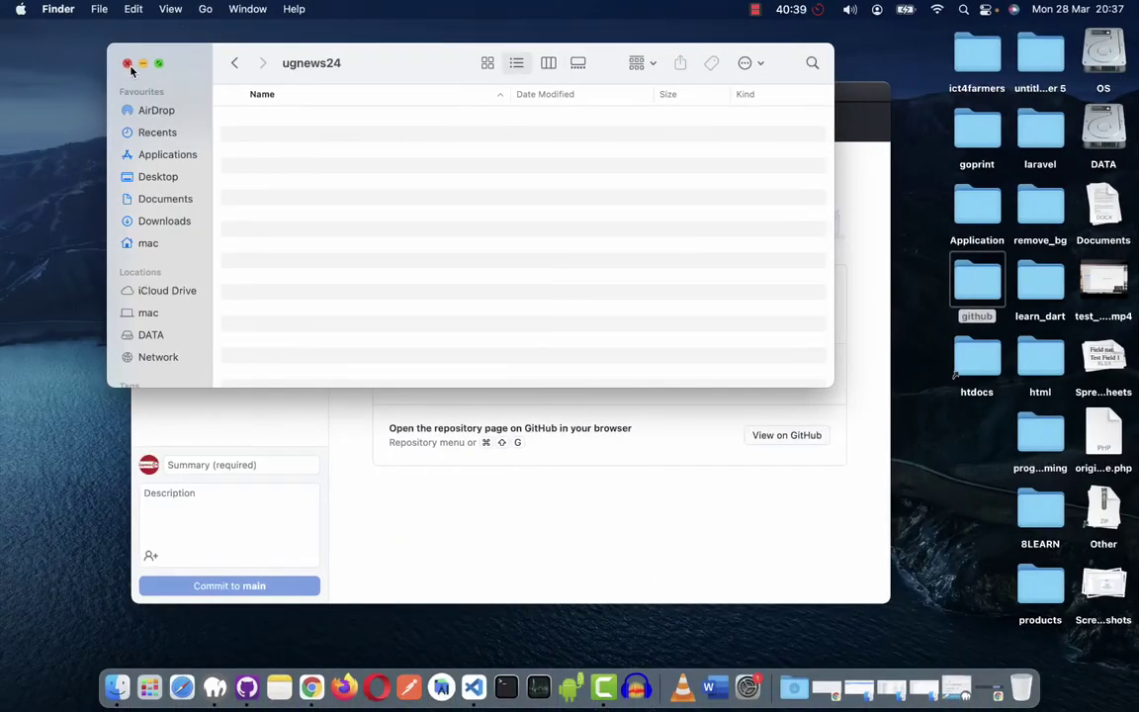
{"action": "left_click", "coordinate": [124, 64]}
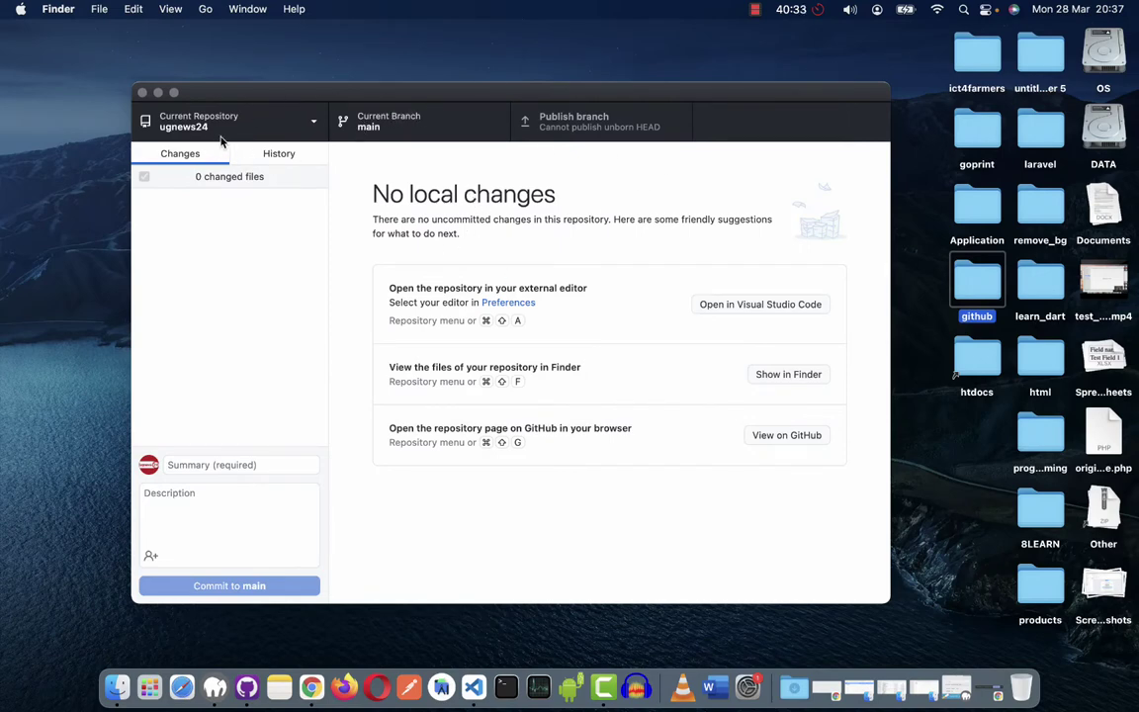
{"action": "double_click", "coordinate": [974, 285]}
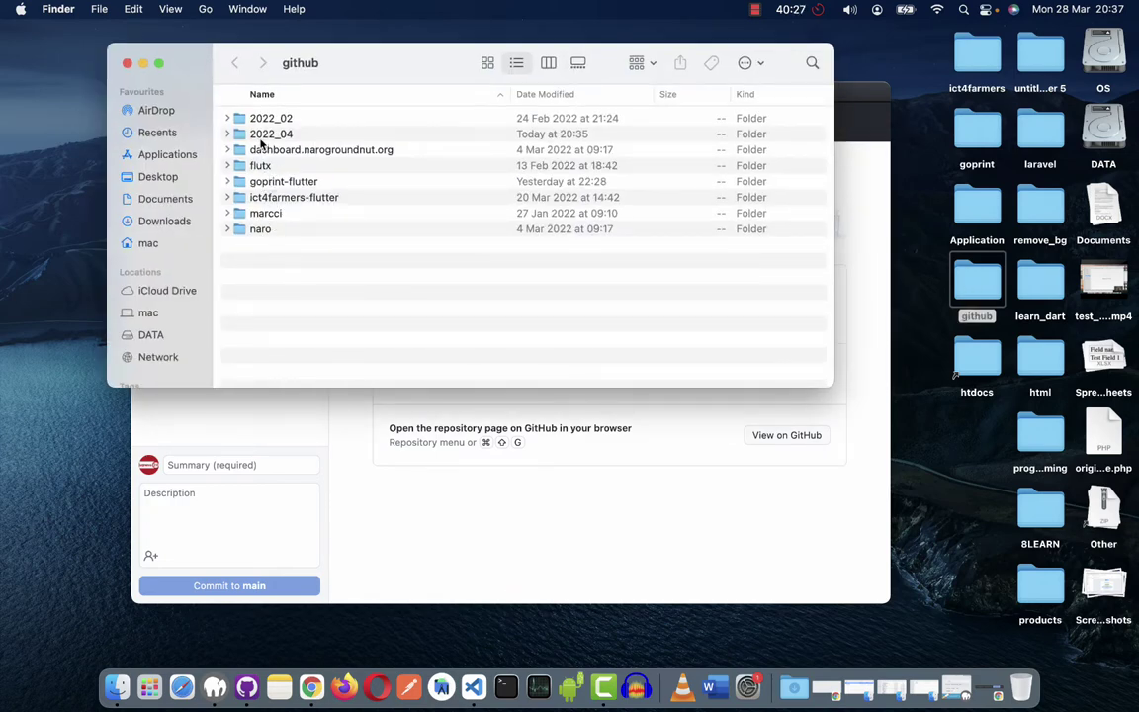
{"action": "double_click", "coordinate": [267, 133]}
{"action": "double_click", "coordinate": [279, 134]}
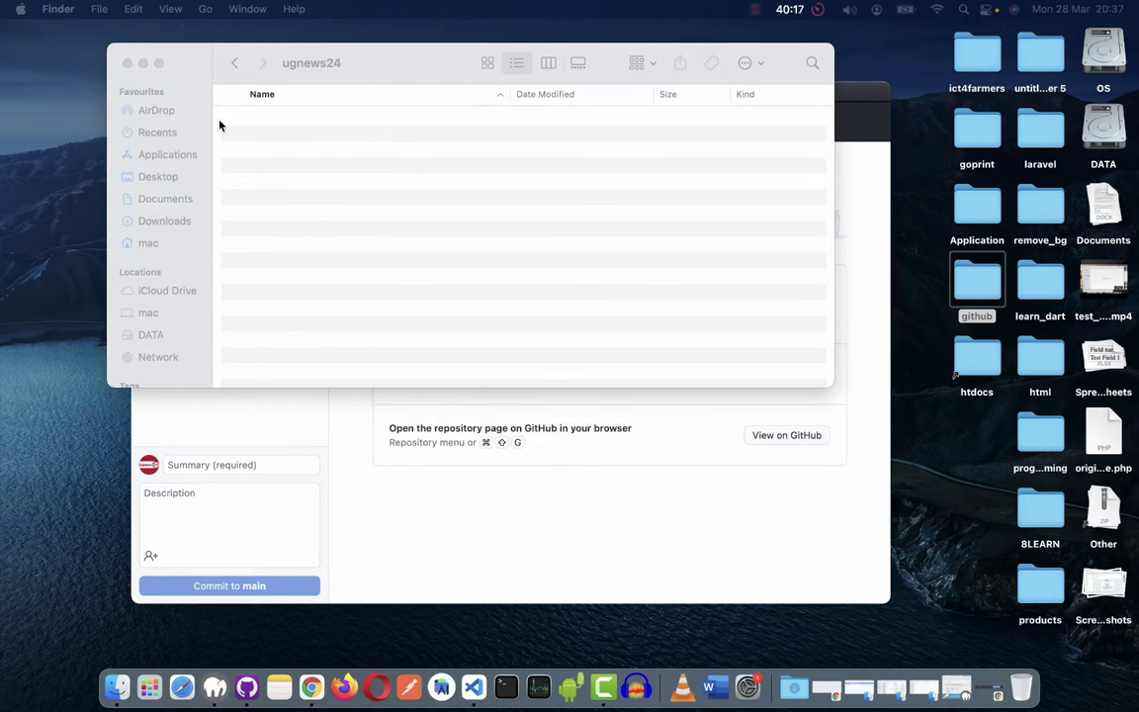
{"action": "left_click", "coordinate": [127, 64]}
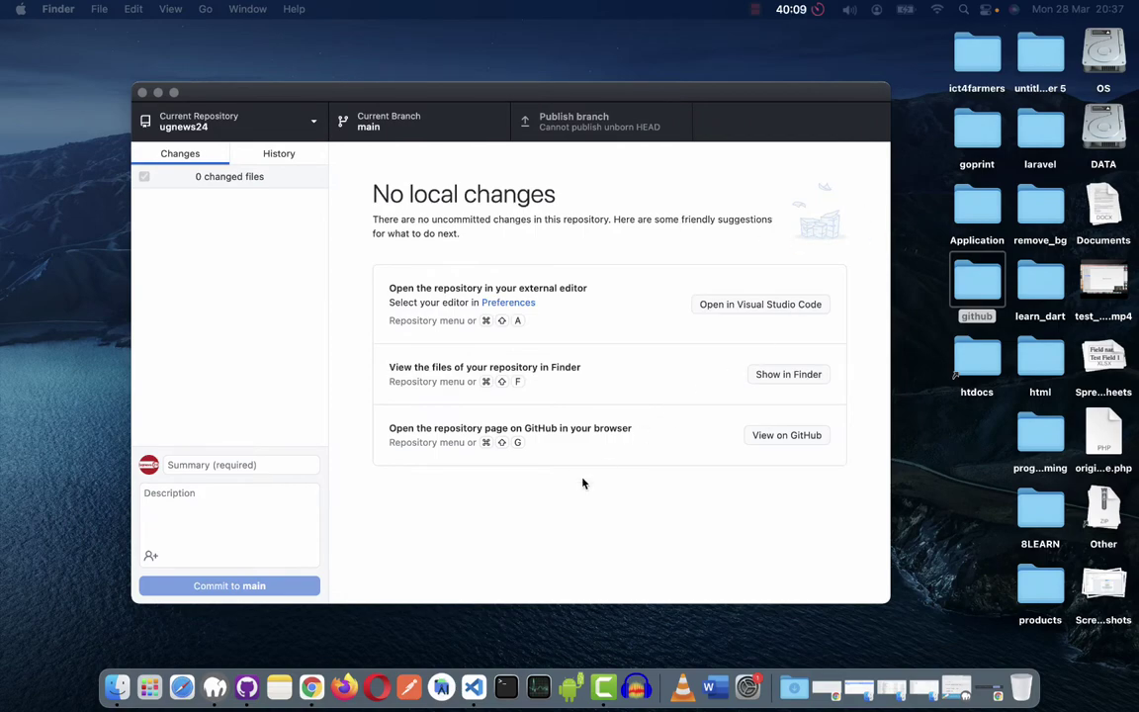
{"action": "left_click", "coordinate": [474, 686]}
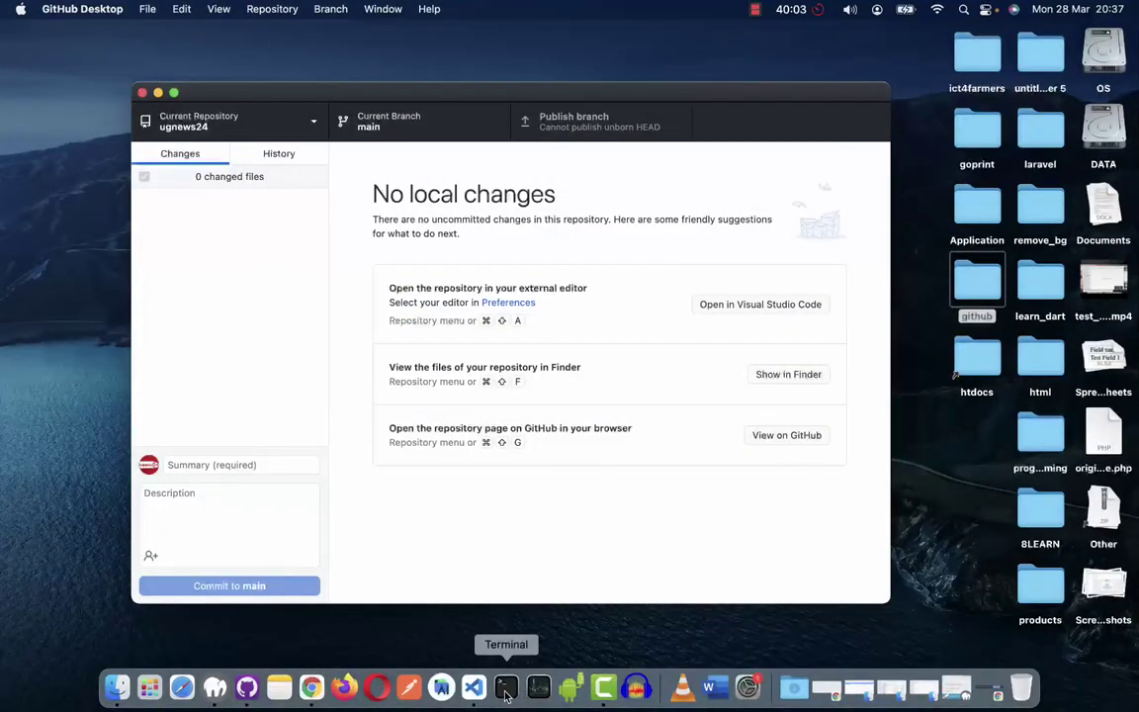
Launch Terminal, centre its window, enlarge the text twice and run composer.
{"action": "left_click", "coordinate": [505, 689]}
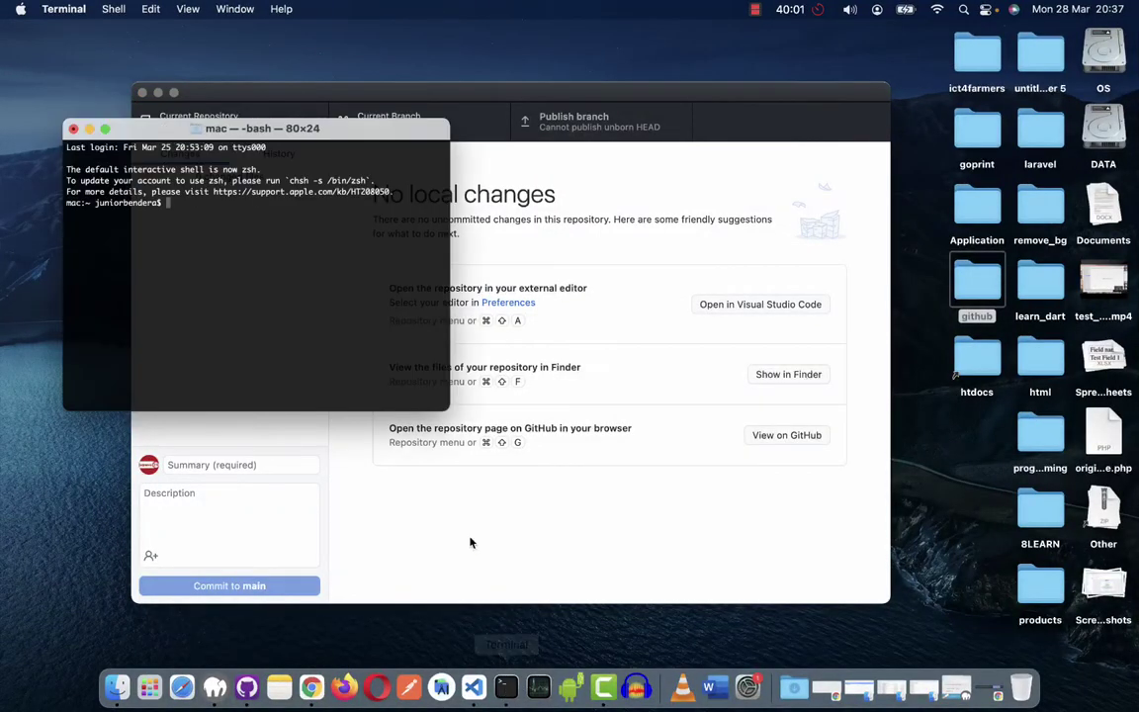
{"action": "left_click_drag", "start_coordinate": [134, 133], "coordinate": [388, 159]}
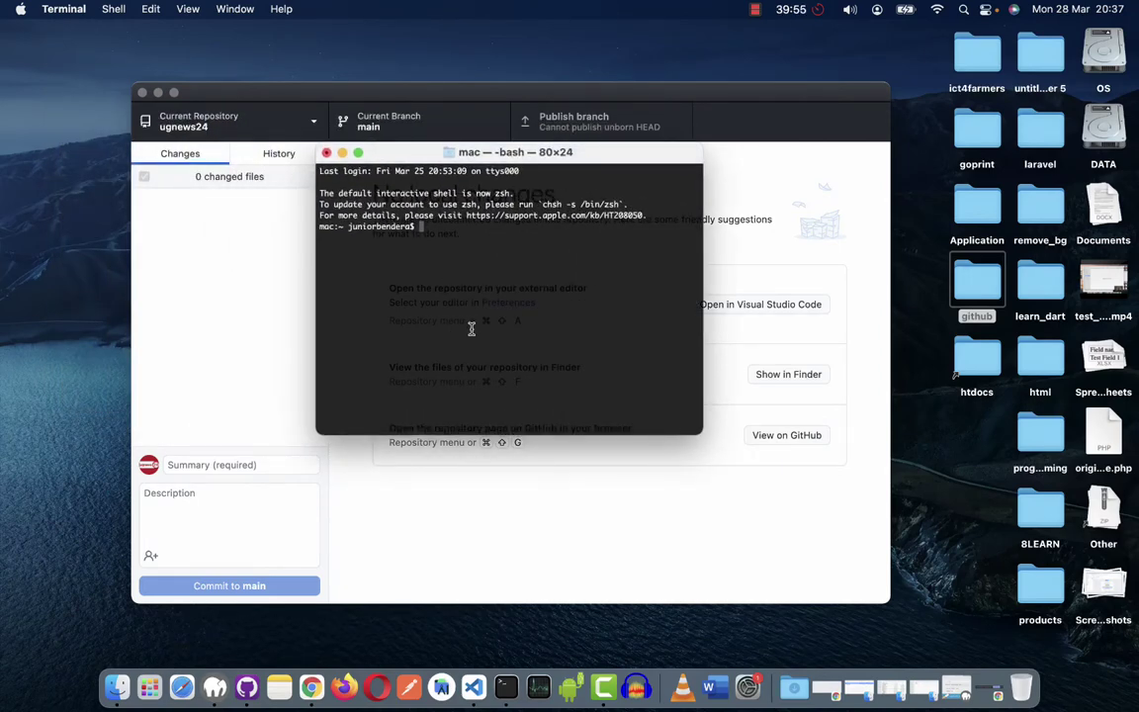
{"action": "type", "text": "composer"}
{"action": "key", "text": "super+plus"}
{"action": "key", "text": "super+plus"}
{"action": "key", "text": "super+plus"}
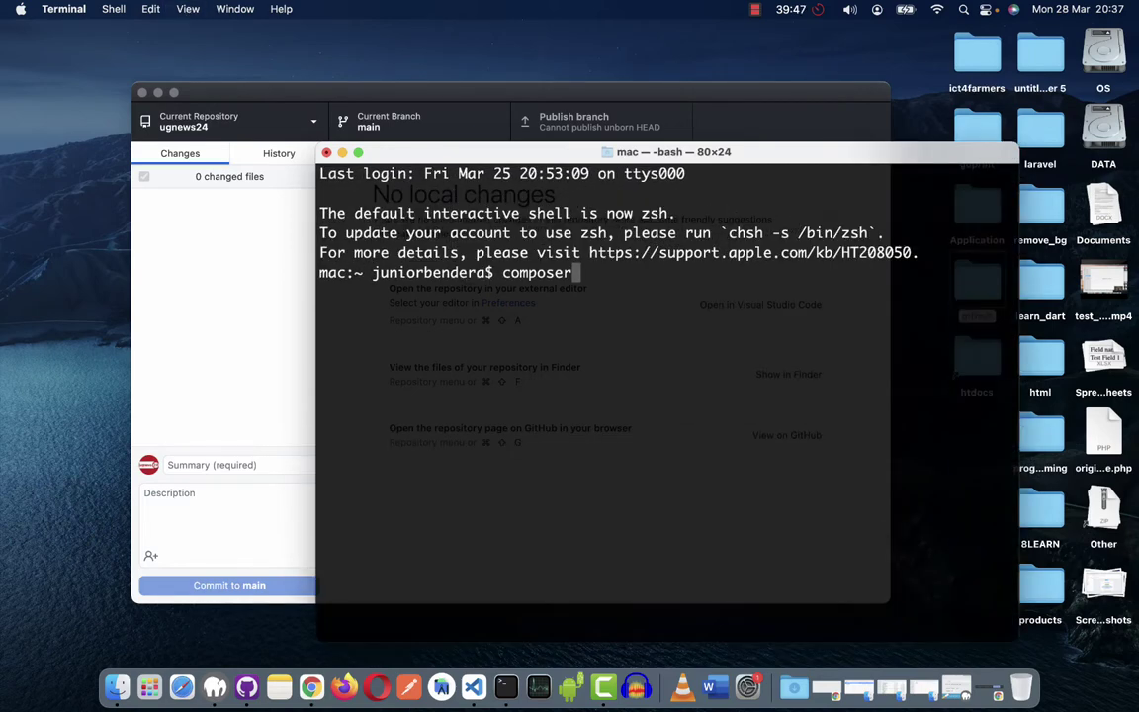
{"action": "key", "text": "super+plus"}
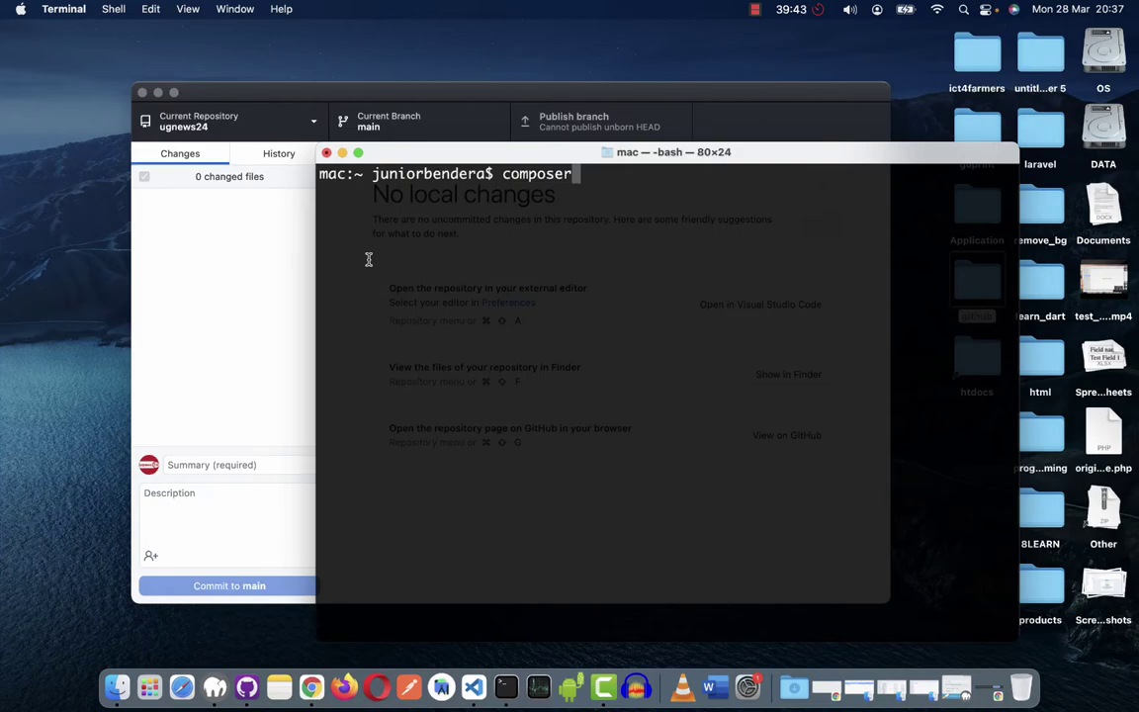
{"action": "key", "text": "Return"}
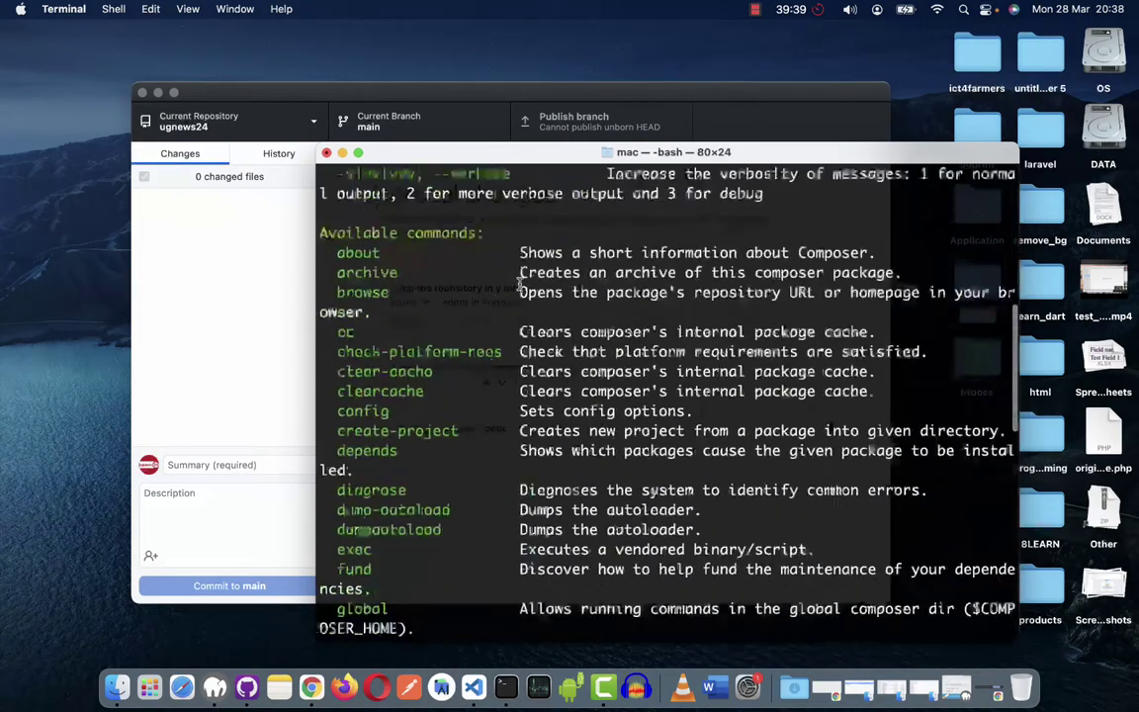
{"action": "scroll", "coordinate": [519, 287], "scroll_direction": "down", "scroll_amount": 10}
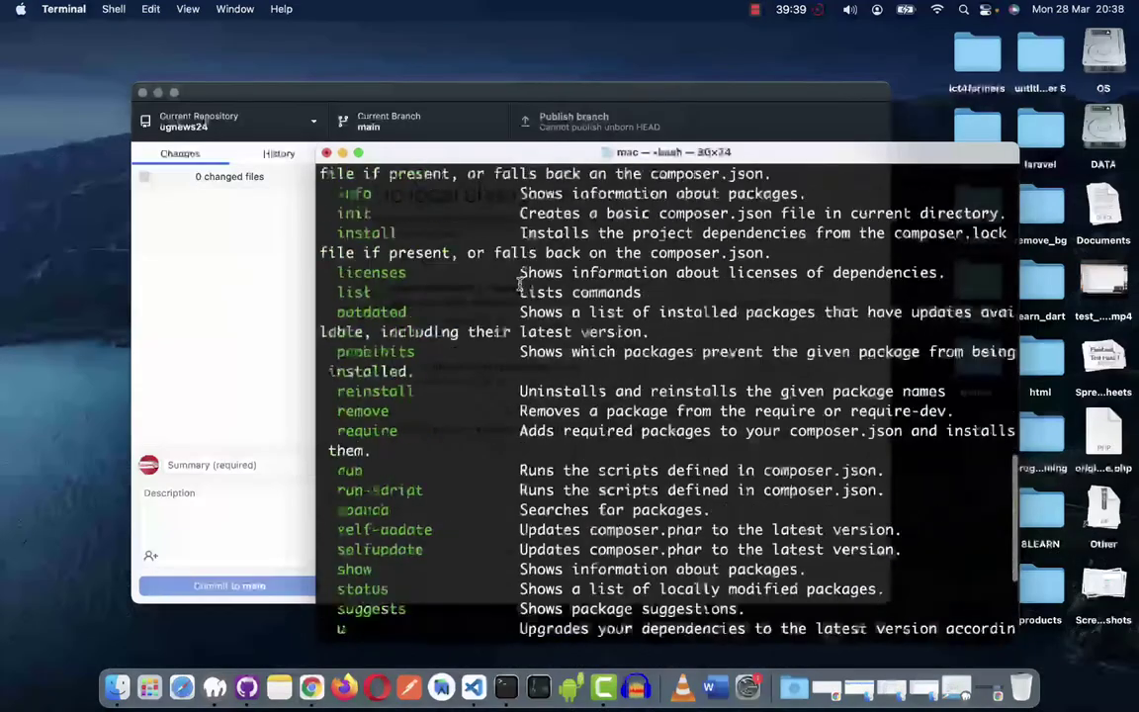
{"action": "scroll", "coordinate": [521, 285], "scroll_direction": "up", "scroll_amount": 5}
{"action": "scroll", "coordinate": [521, 282], "scroll_direction": "down", "scroll_amount": 10}
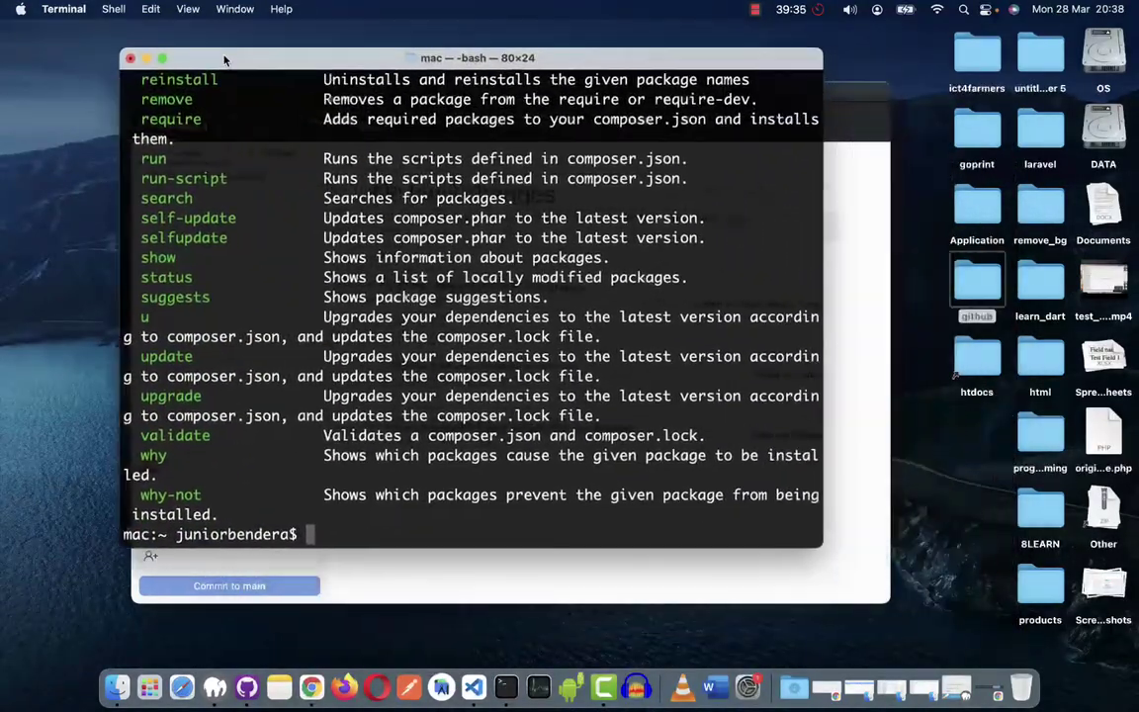
{"action": "scroll", "coordinate": [235, 510], "scroll_direction": "up", "scroll_amount": 3}
{"action": "scroll", "coordinate": [235, 510], "scroll_direction": "down", "scroll_amount": 3}
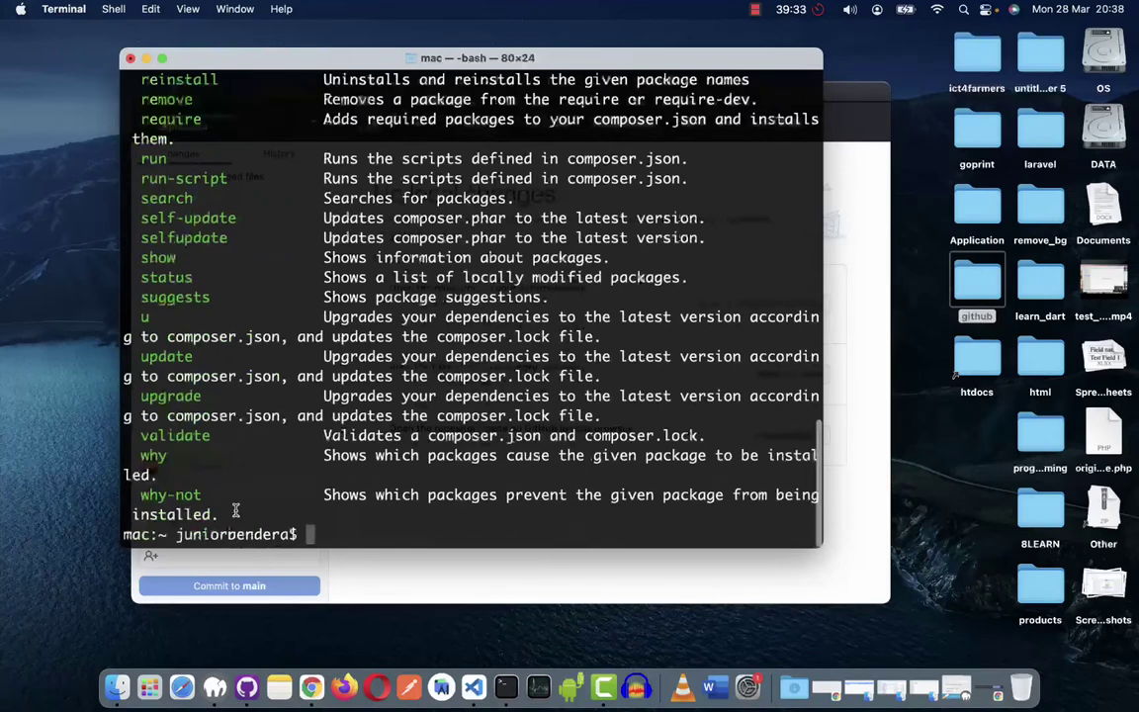
{"action": "scroll", "coordinate": [235, 510], "scroll_direction": "up", "scroll_amount": 3}
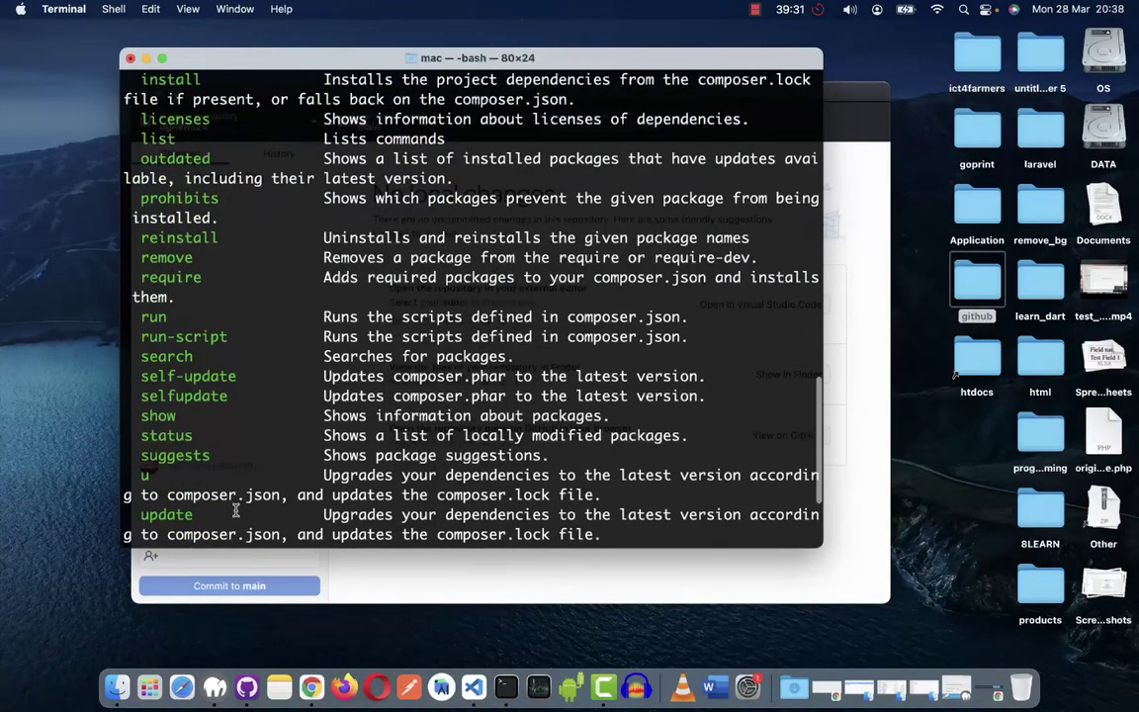
{"action": "scroll", "coordinate": [235, 510], "scroll_direction": "down", "scroll_amount": 3}
{"action": "scroll", "coordinate": [235, 510], "scroll_direction": "down", "scroll_amount": 1}
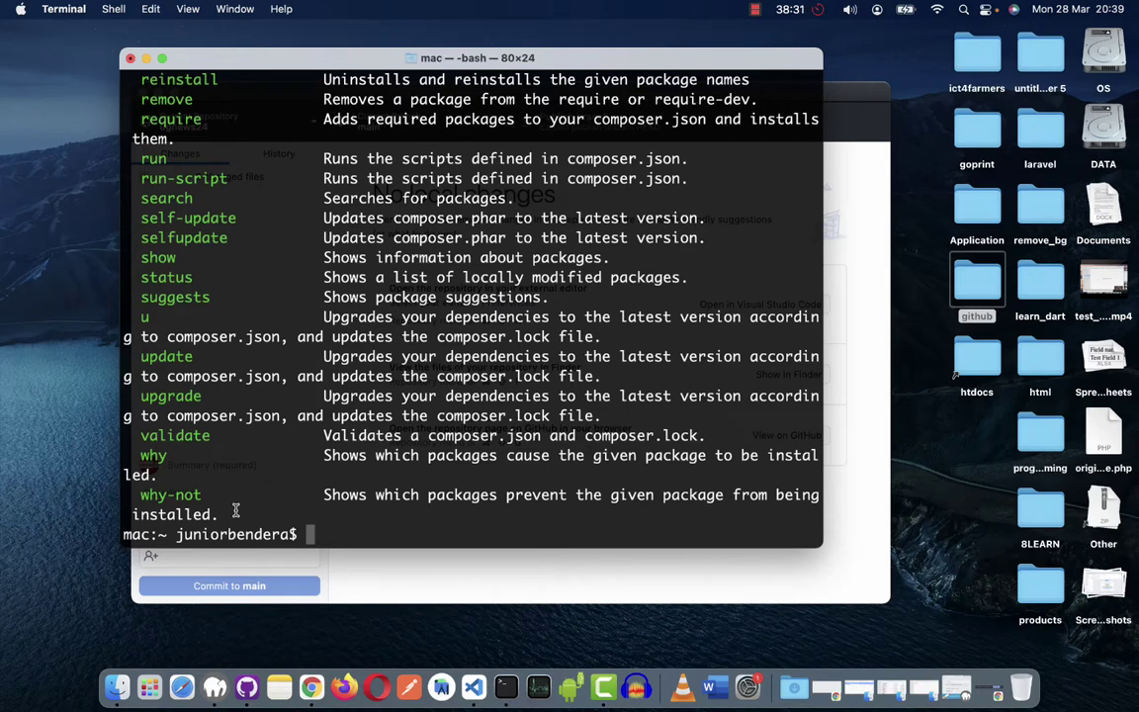
Close the Terminal window, quit Terminal entirely, and relaunch it from the Dock.
{"action": "left_click", "coordinate": [130, 59]}
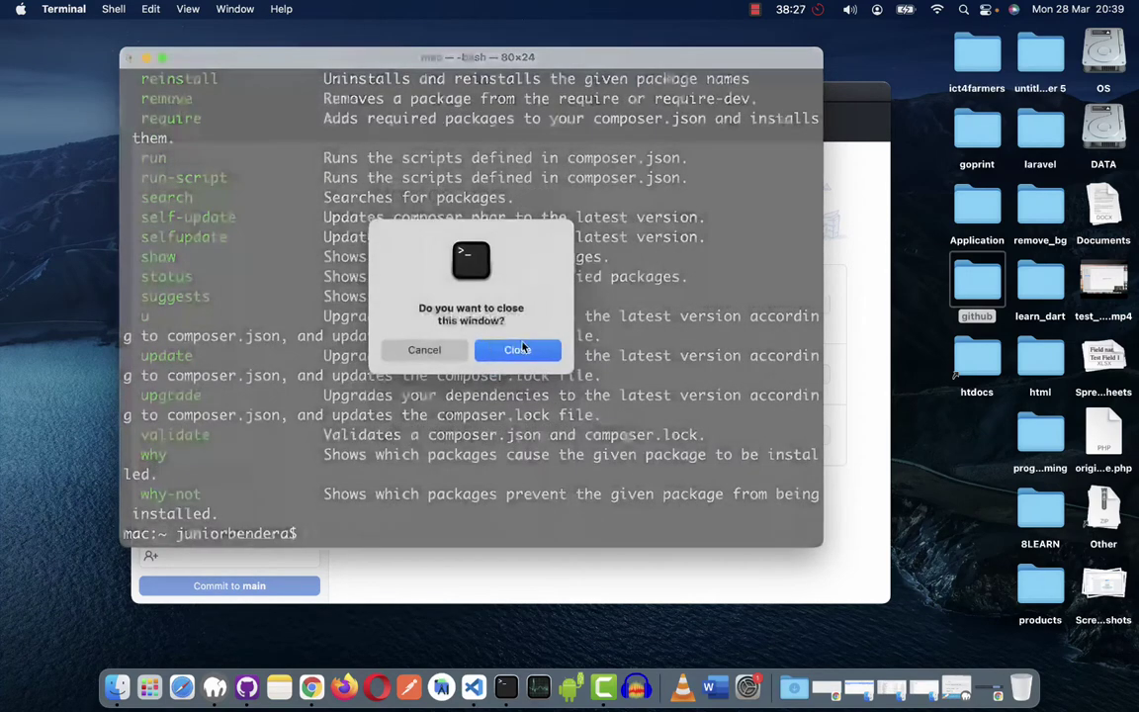
{"action": "left_click", "coordinate": [519, 347]}
{"action": "left_click", "coordinate": [505, 687]}
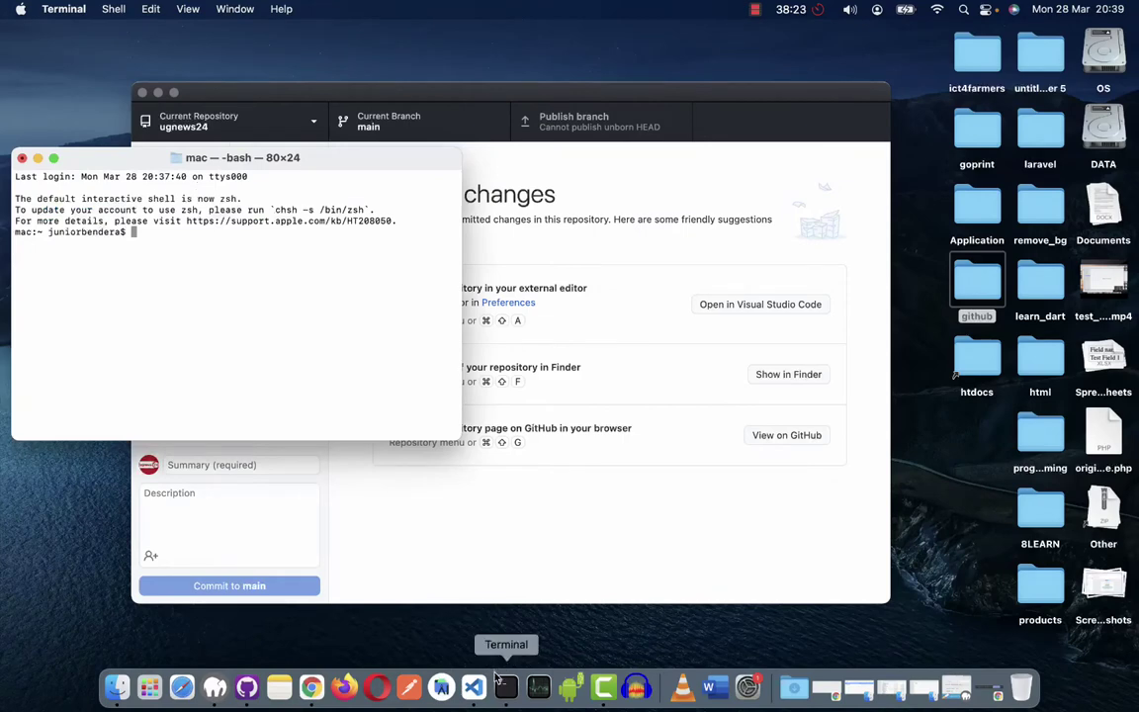
{"action": "right_click", "coordinate": [513, 695]}
{"action": "left_click", "coordinate": [512, 637]}
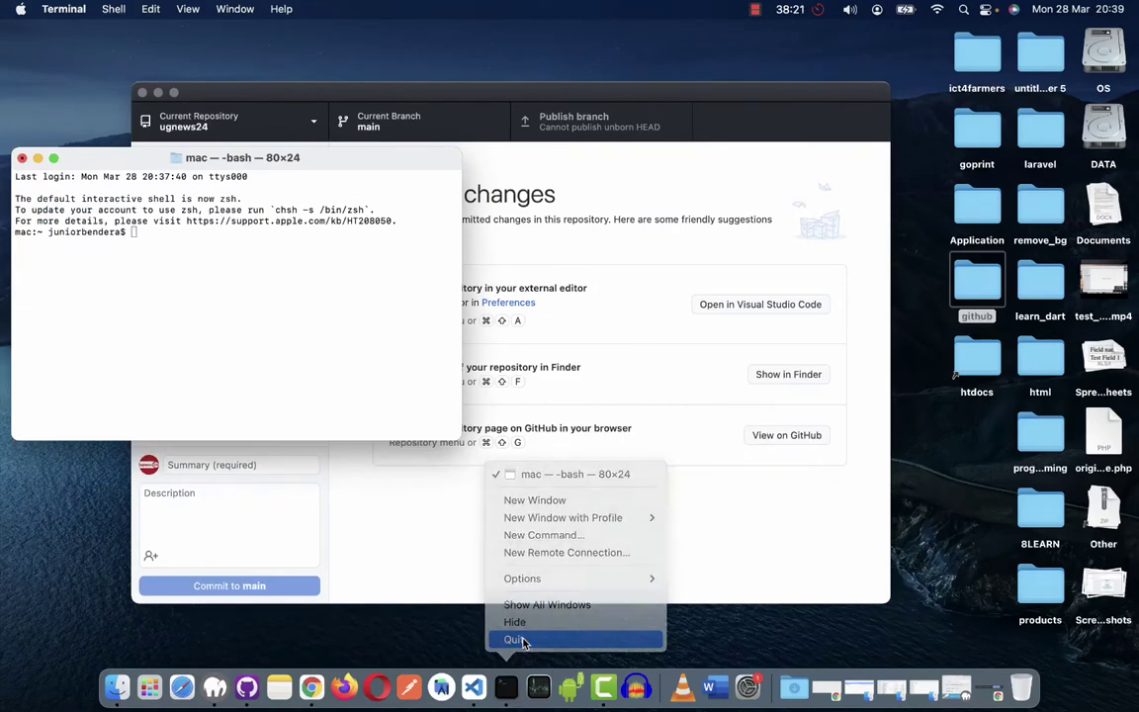
{"action": "left_click", "coordinate": [291, 347]}
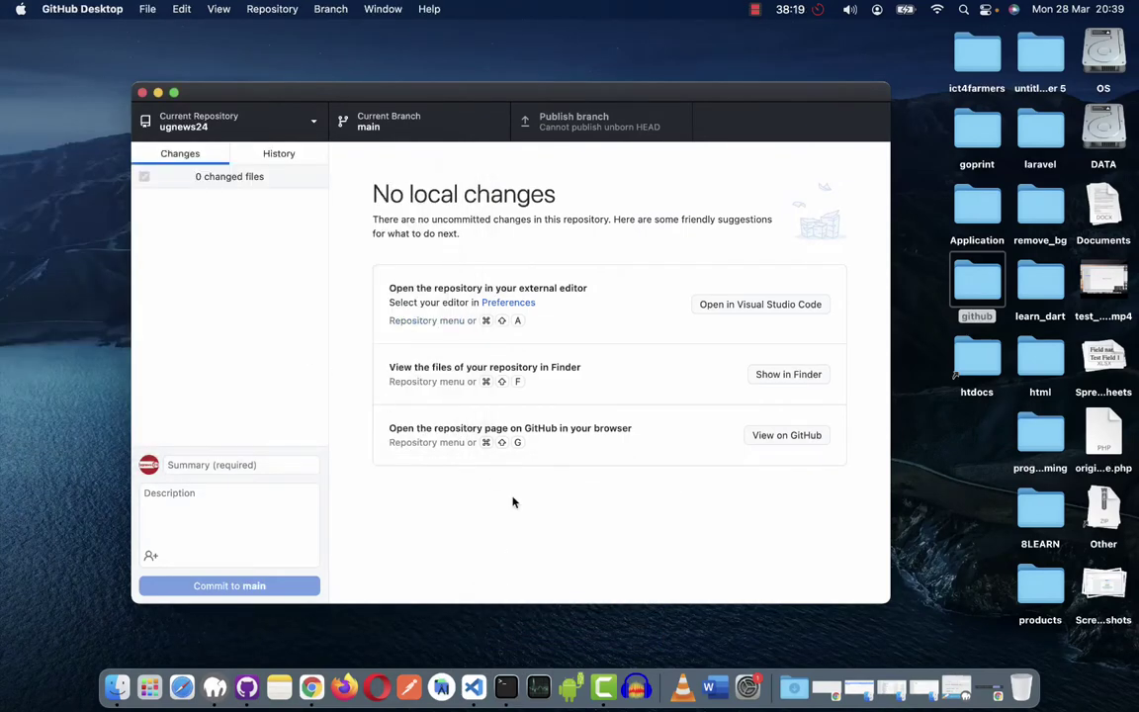
{"action": "left_click", "coordinate": [505, 685]}
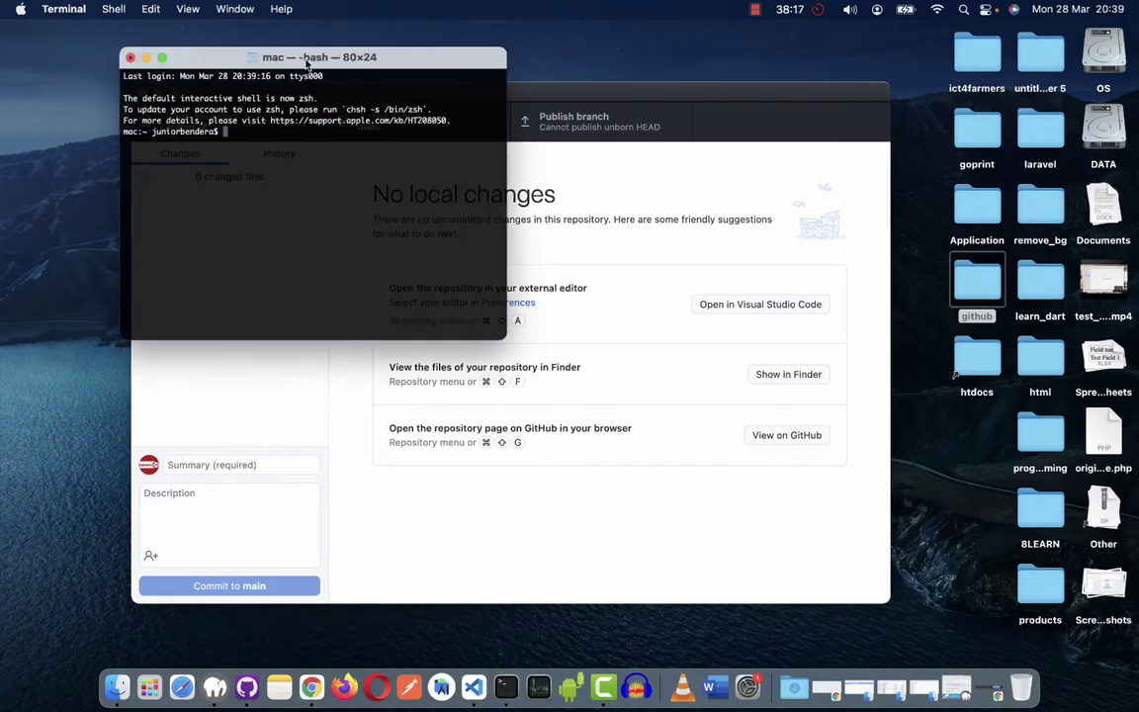
Enlarge the terminal text and run composer, correcting the mistyped 'composeer'.
{"action": "left_click_drag", "start_coordinate": [306, 56], "coordinate": [466, 227]}
{"action": "key", "text": "super+plus"}
{"action": "key", "text": "super+plus"}
{"action": "key", "text": "super+plus"}
{"action": "key", "text": "super+plus"}
{"action": "key", "text": "super+plus"}
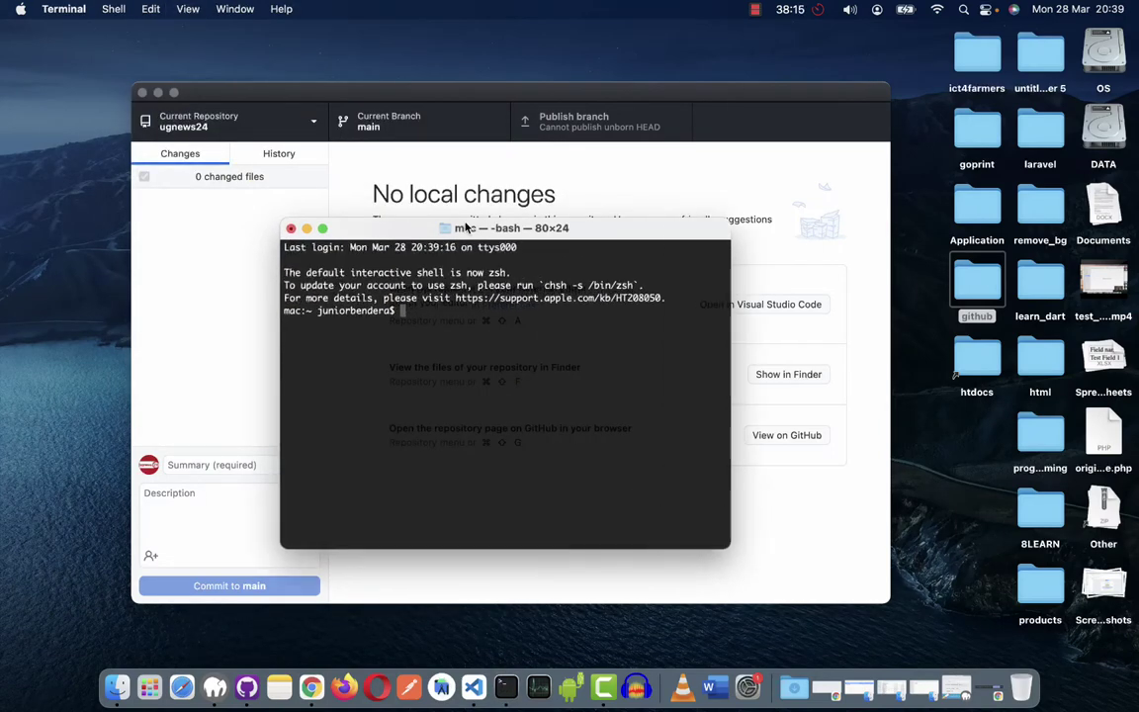
{"action": "type", "text": "composeer"}
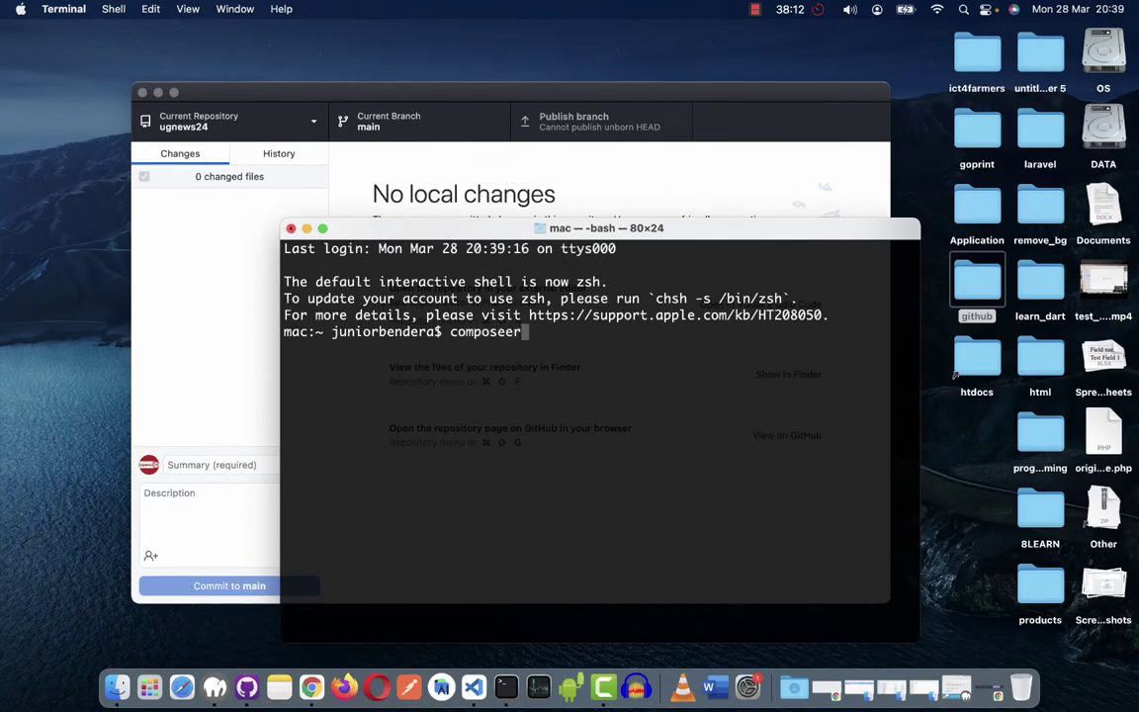
{"action": "key", "text": "Return"}
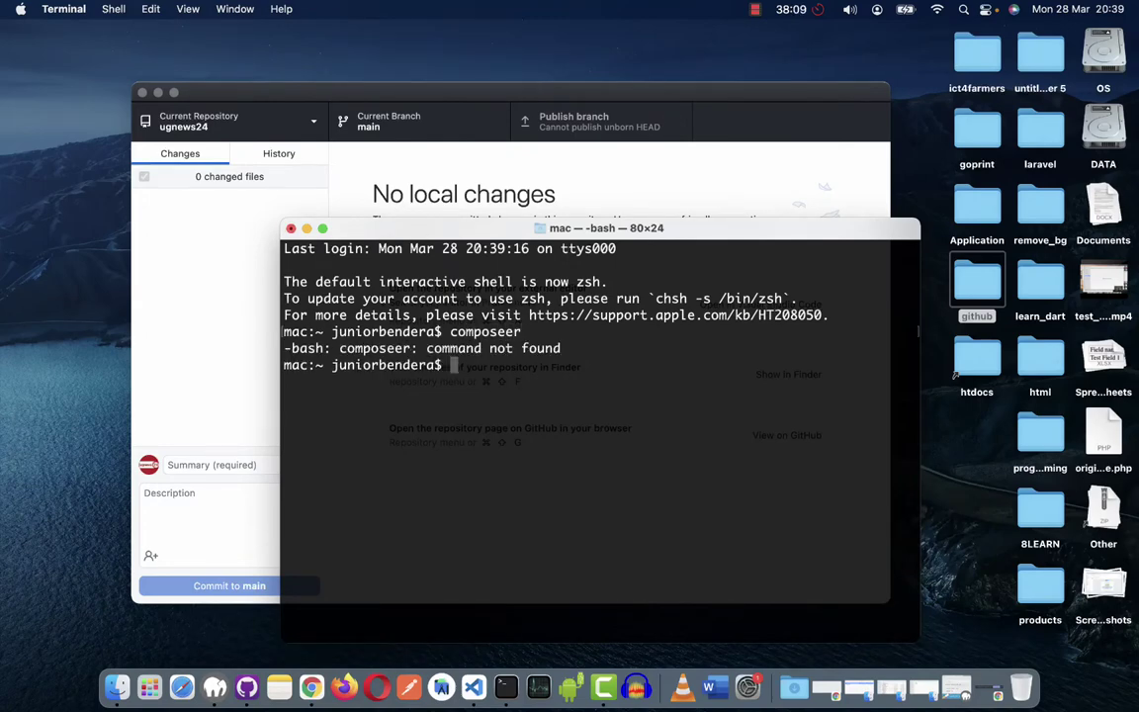
{"action": "type", "text": "composer"}
{"action": "key", "text": "Return"}
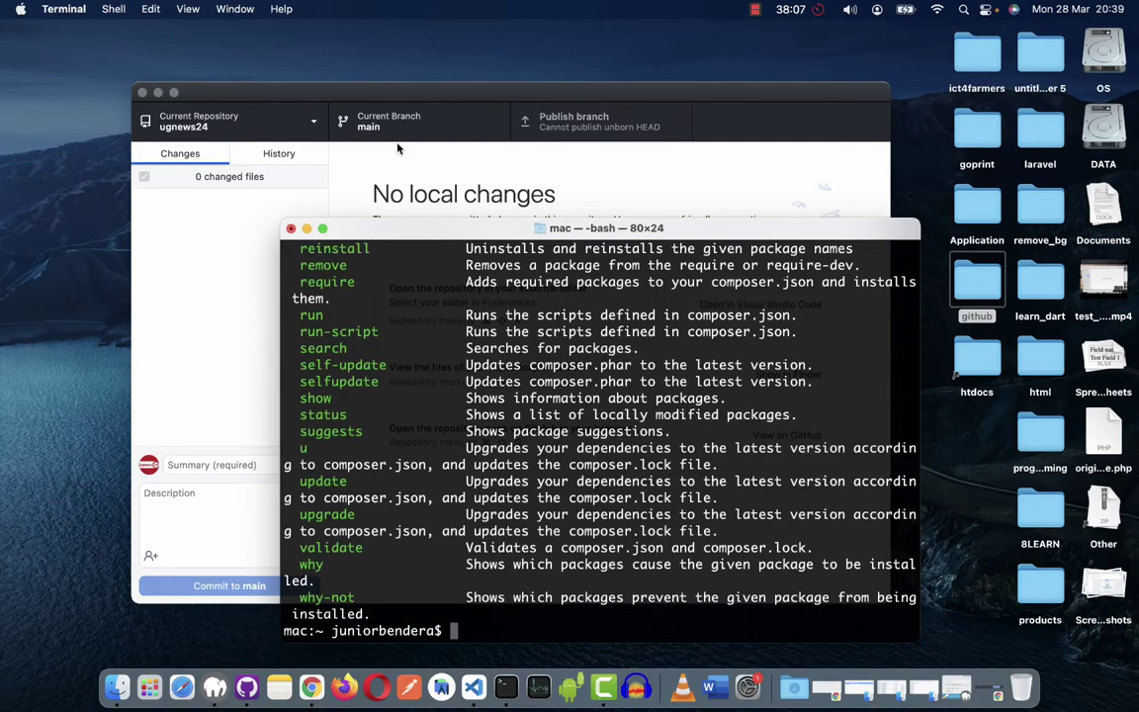
Scroll through composer's command list and move the window up and left.
{"action": "left_click_drag", "start_coordinate": [378, 235], "coordinate": [287, 118]}
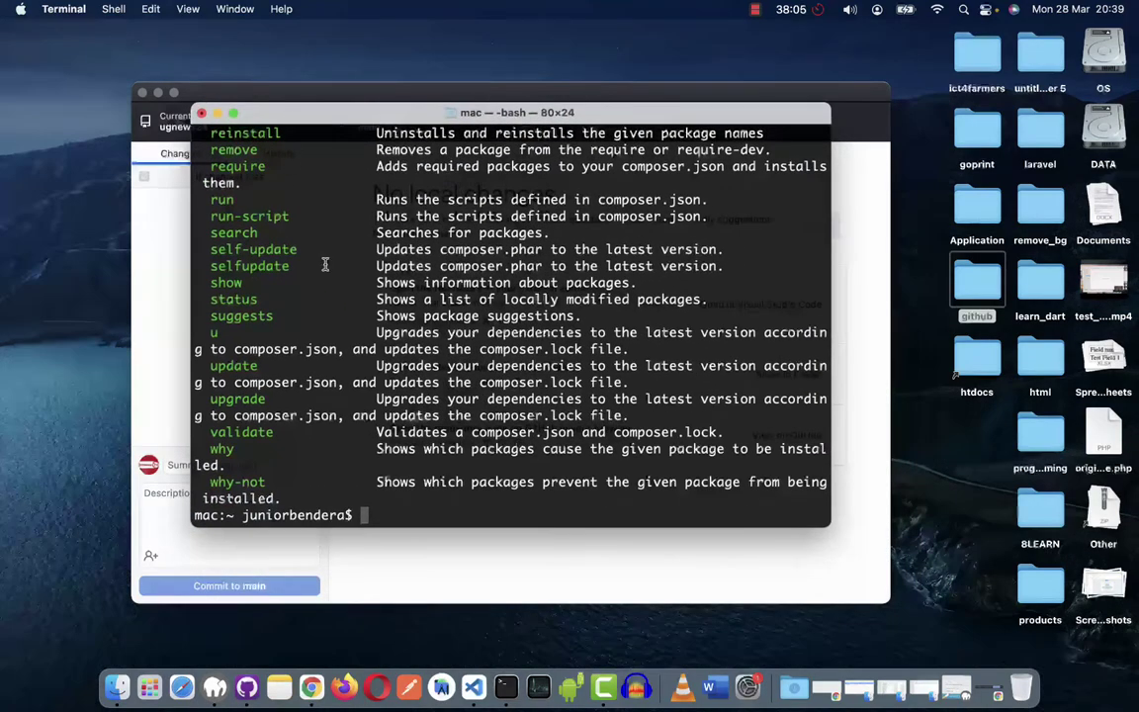
{"action": "scroll", "coordinate": [326, 263], "scroll_direction": "up", "scroll_amount": 10}
{"action": "scroll", "coordinate": [325, 263], "scroll_direction": "down", "scroll_amount": 10}
{"action": "scroll", "coordinate": [324, 265], "scroll_direction": "up", "scroll_amount": 15}
{"action": "scroll", "coordinate": [324, 264], "scroll_direction": "down", "scroll_amount": 8}
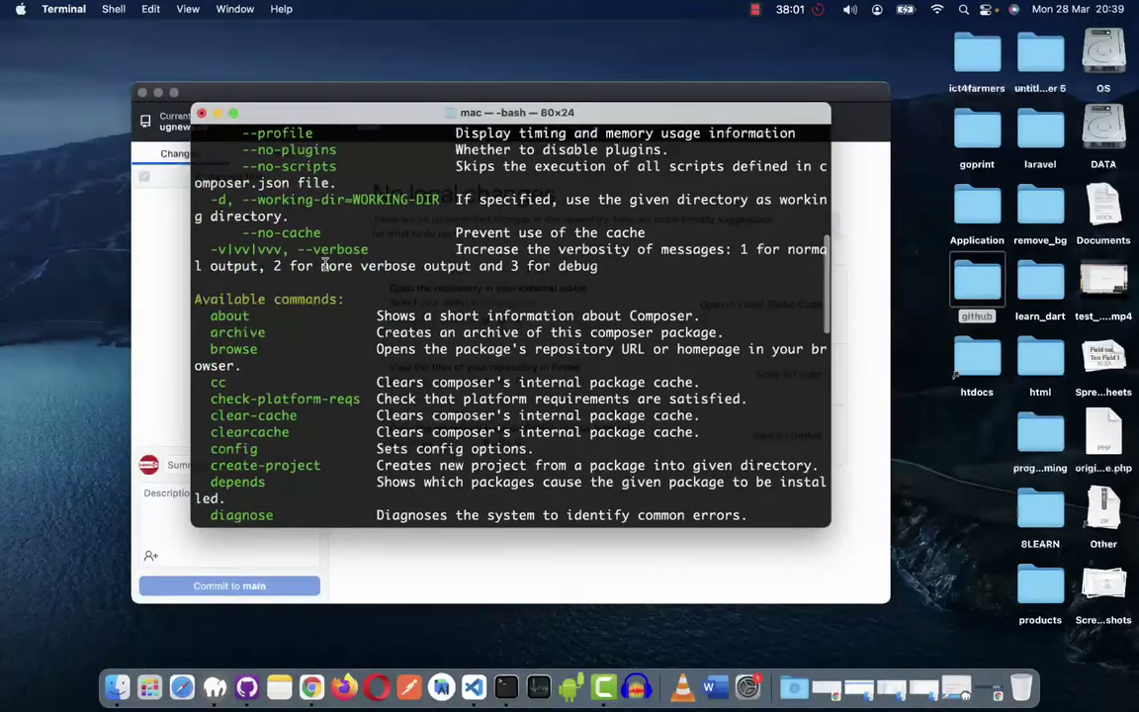
{"action": "scroll", "coordinate": [325, 264], "scroll_direction": "down", "scroll_amount": 10}
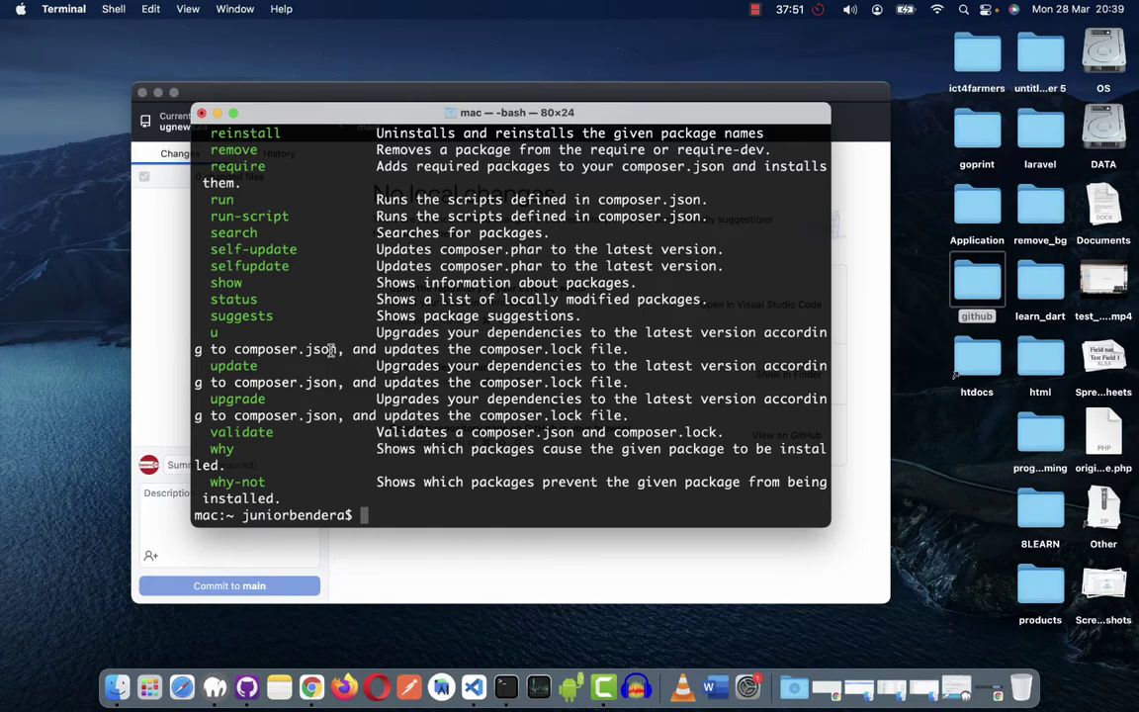
{"action": "left_click_drag", "start_coordinate": [257, 113], "coordinate": [144, 88]}
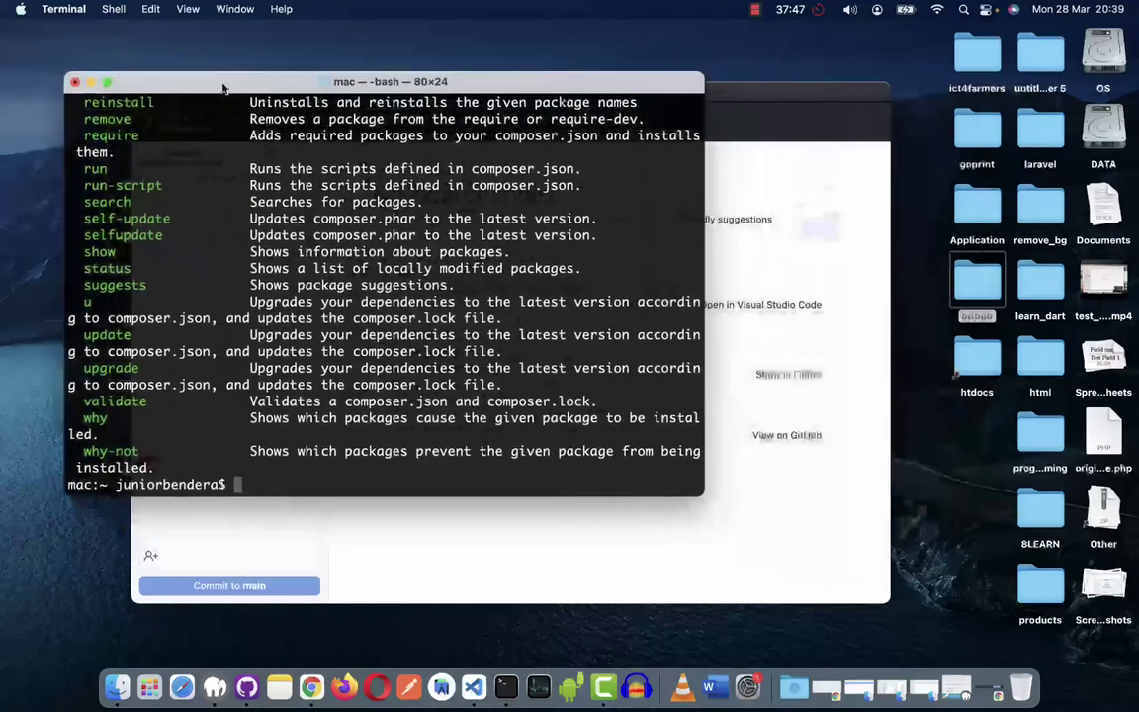
{"action": "left_click", "coordinate": [967, 282]}
{"action": "double_click", "coordinate": [967, 281]}
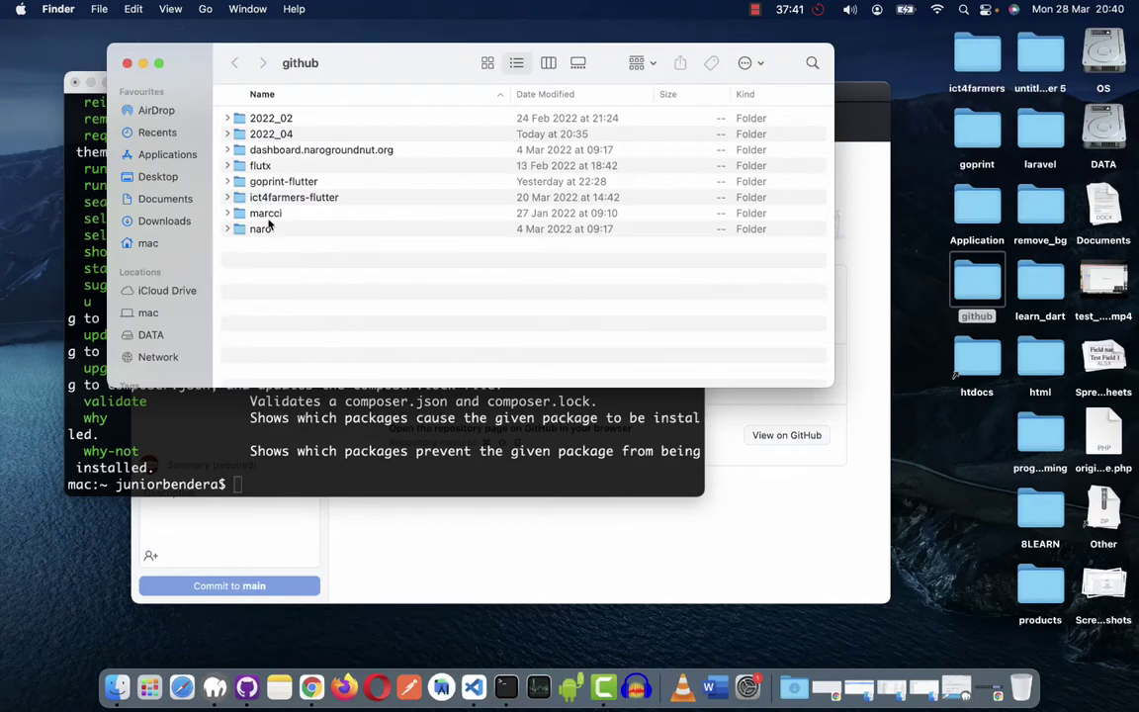
{"action": "left_click", "coordinate": [272, 135]}
{"action": "double_click", "coordinate": [272, 135]}
{"action": "double_click", "coordinate": [298, 135]}
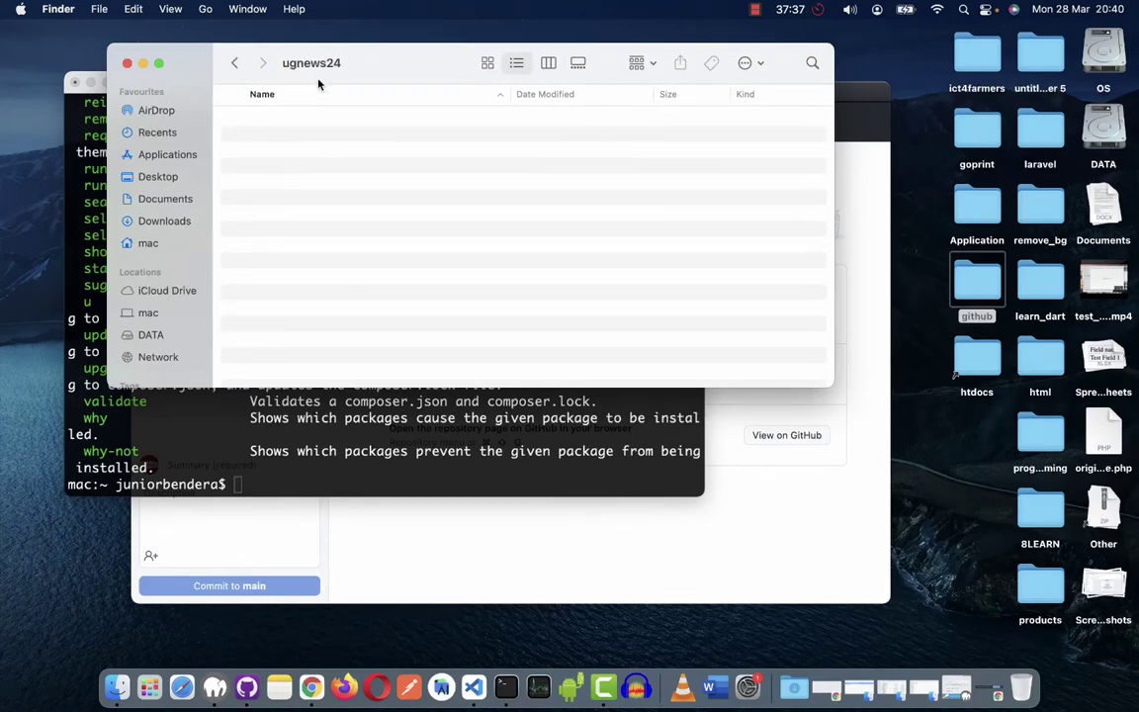
{"action": "left_click", "coordinate": [127, 62]}
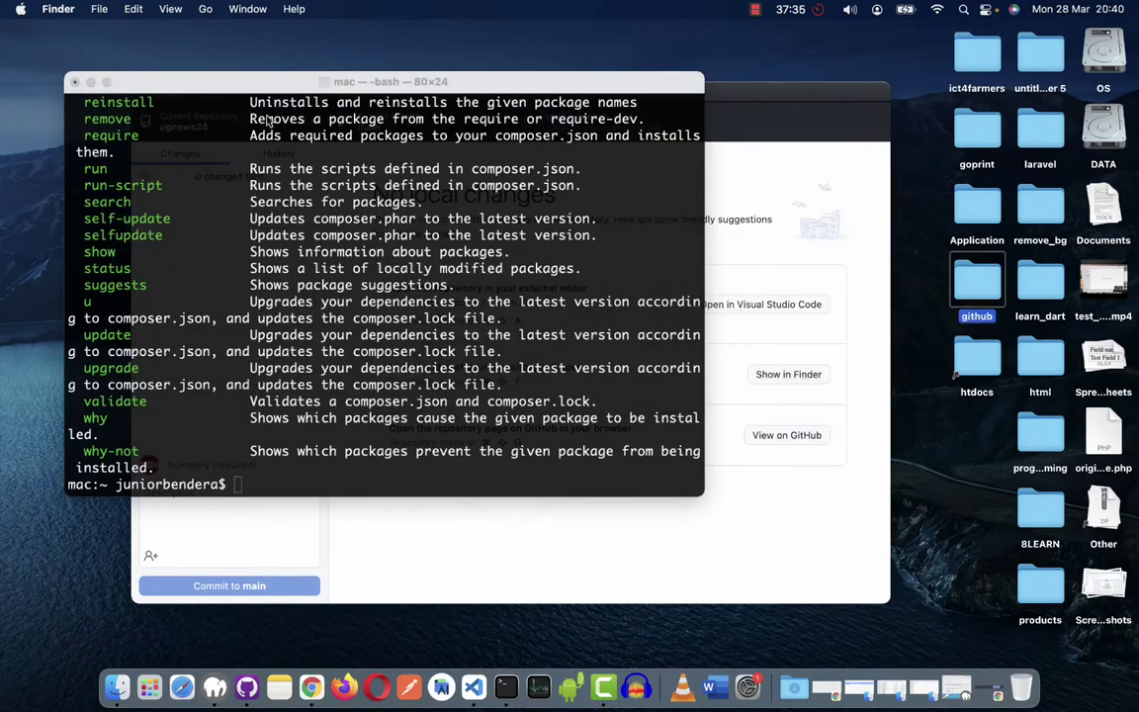
{"action": "left_click", "coordinate": [232, 83]}
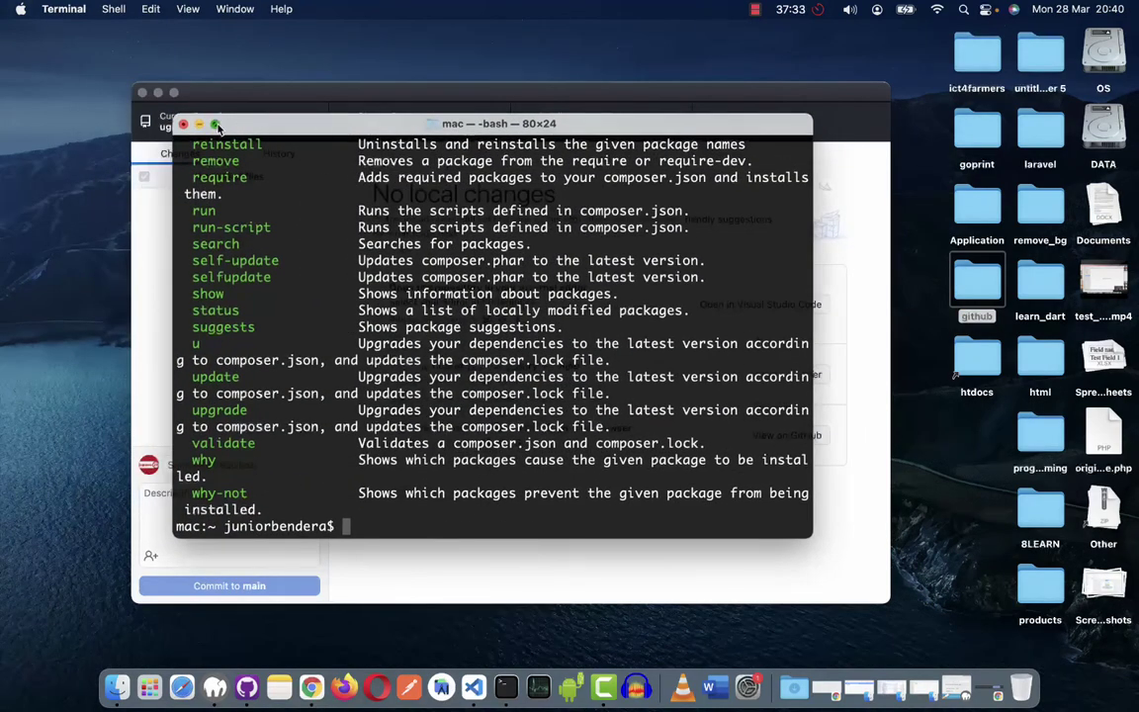
Make Terminal full screen, dismiss the Print dialog, clear the output, and type pwd.
{"action": "key", "text": "ctrl+super+f"}
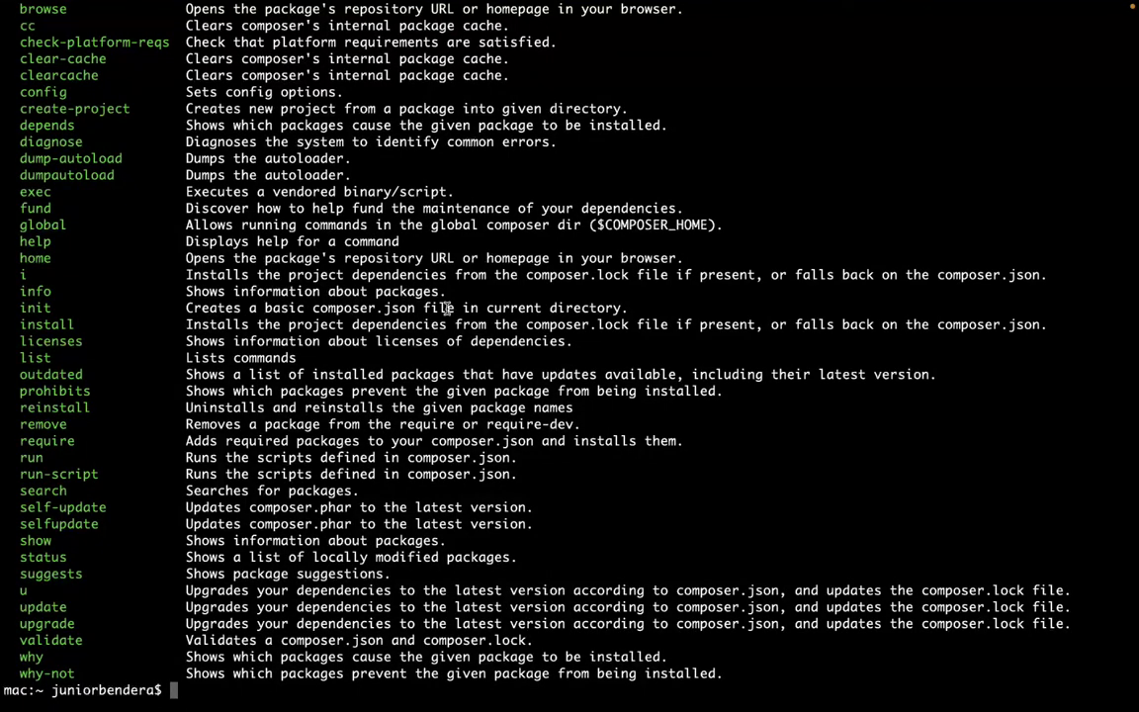
{"action": "key", "text": "super+p"}
{"action": "key", "text": "Escape"}
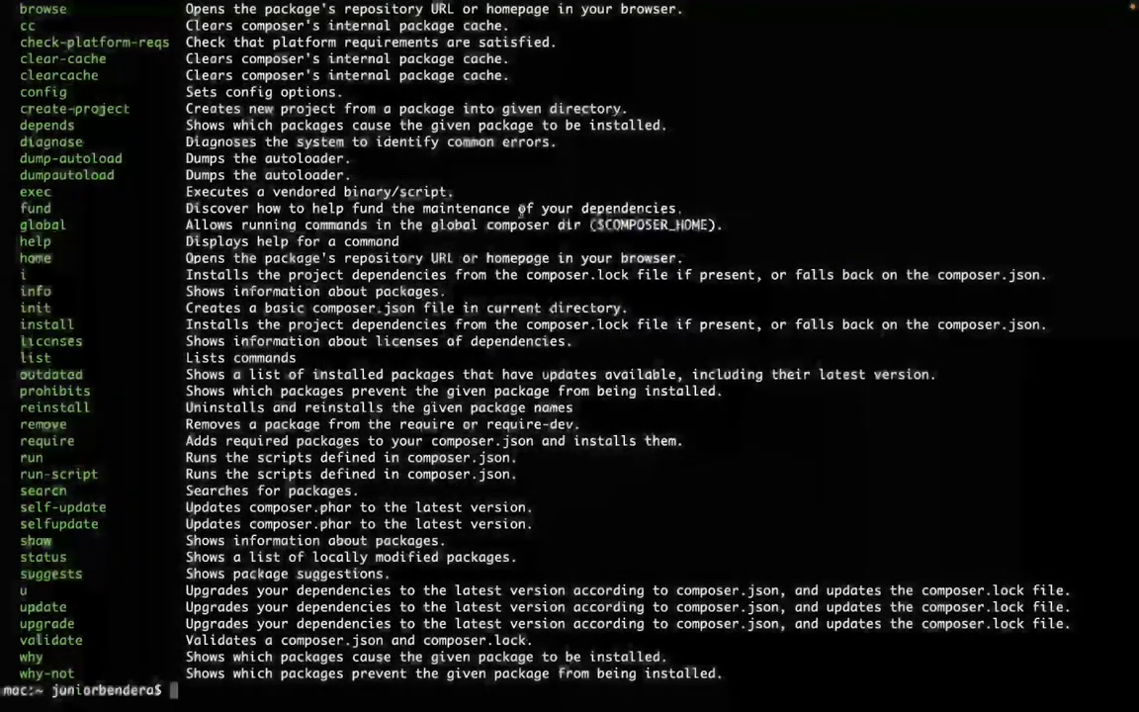
{"action": "key", "text": "super+k"}
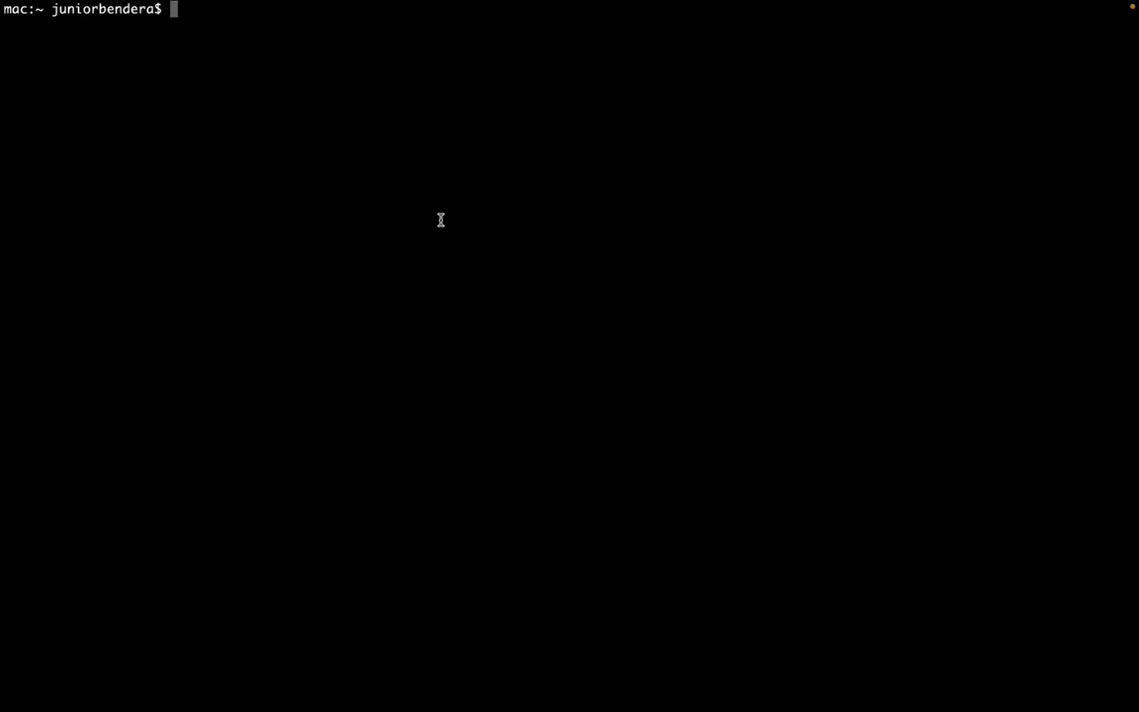
{"action": "type", "text": "pwd"}
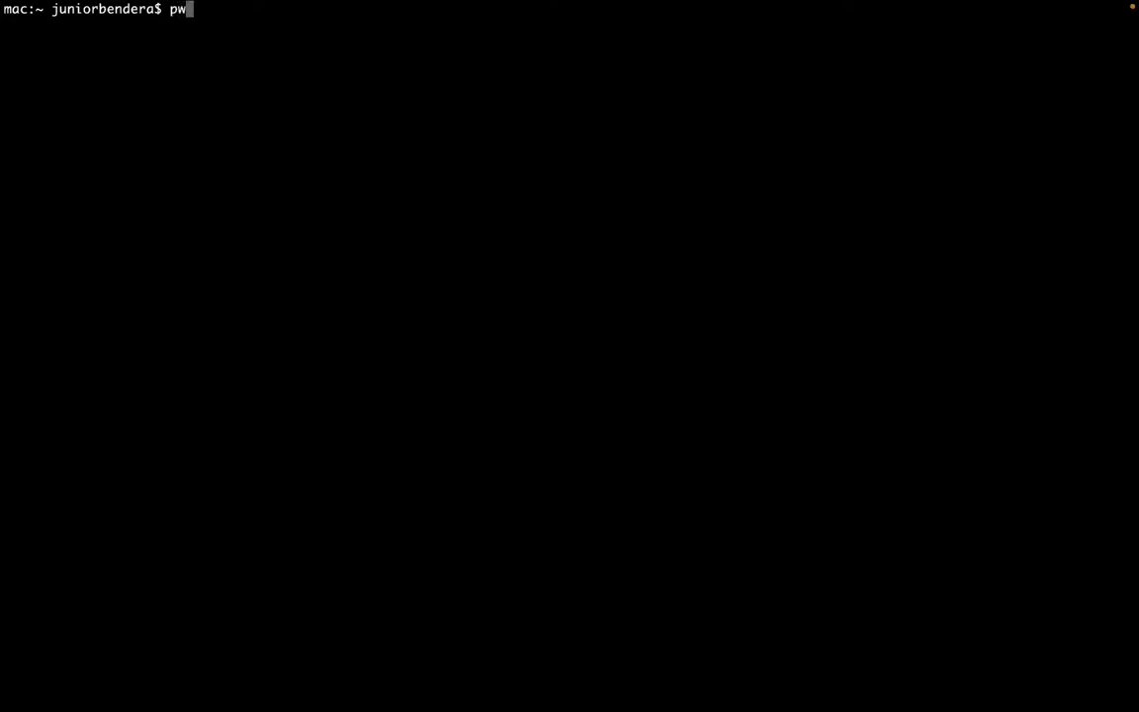
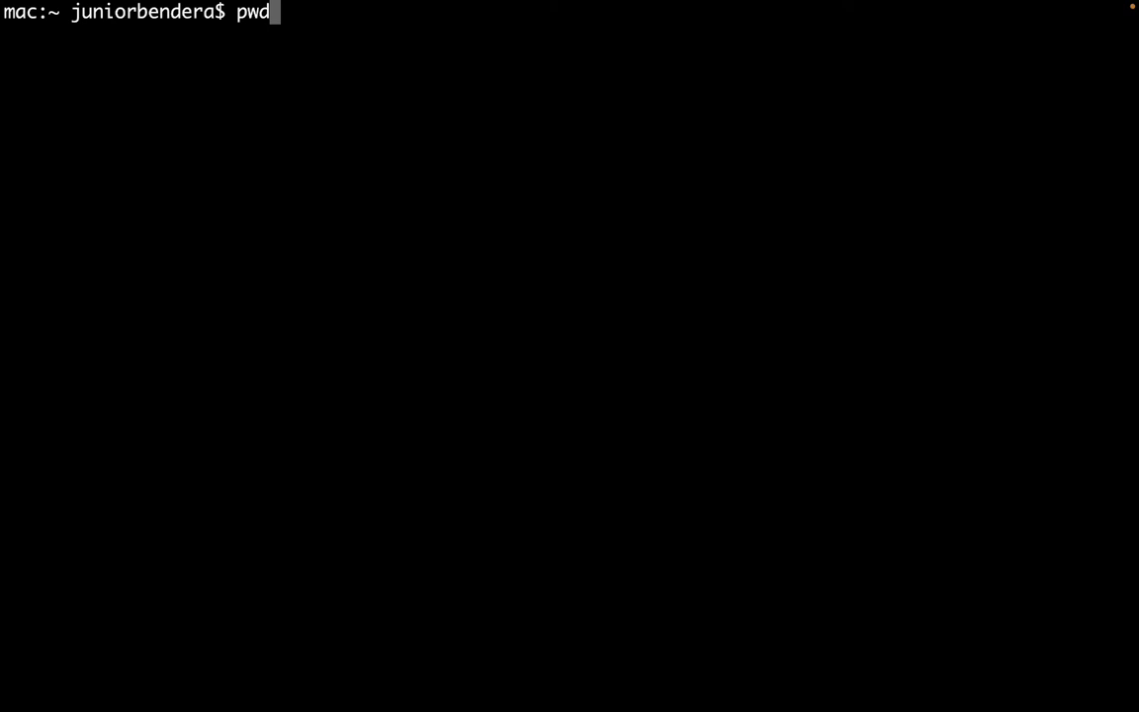
Print the working directory with pwd to confirm it is /Users/mac.
{"action": "key", "text": "Return"}
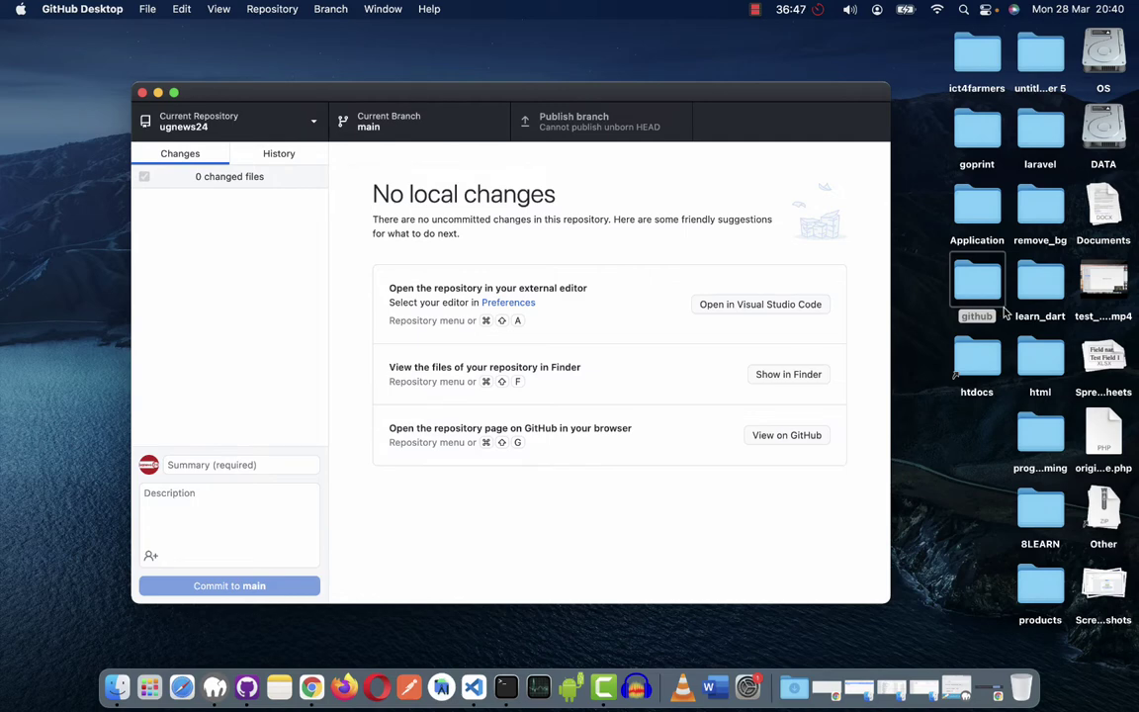
Open the github folder and its 2022_04 subfolder in Finder to find ugnews24, then return to Terminal.
{"action": "left_click", "coordinate": [985, 290]}
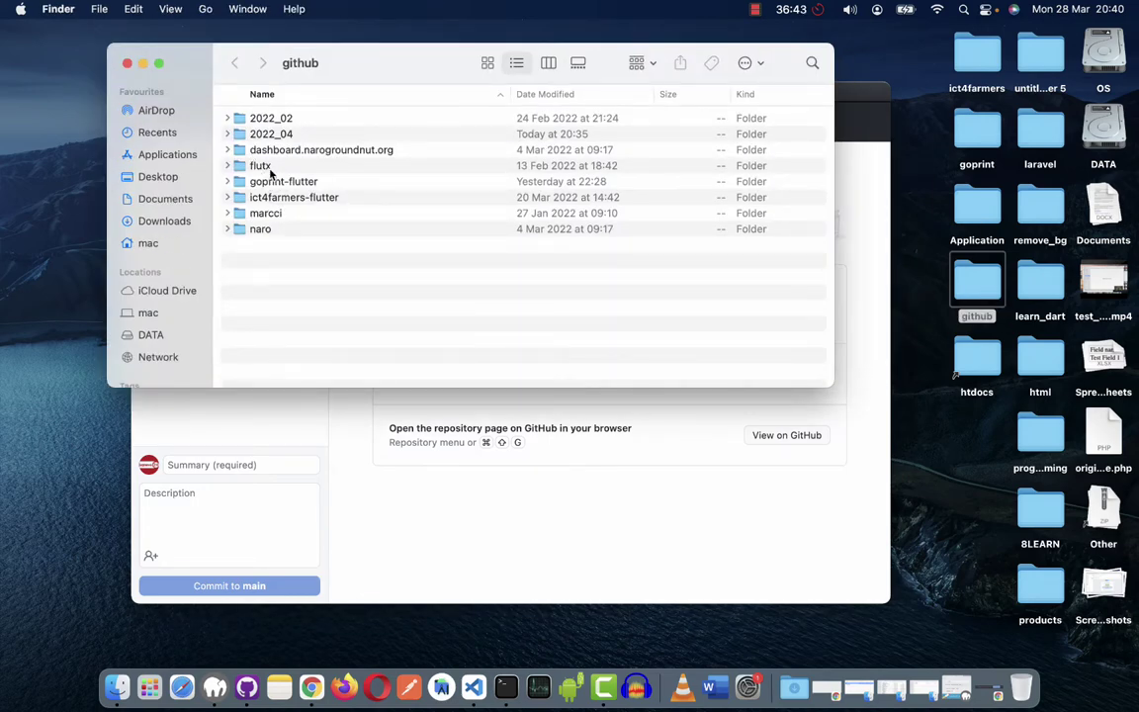
{"action": "left_click", "coordinate": [273, 136]}
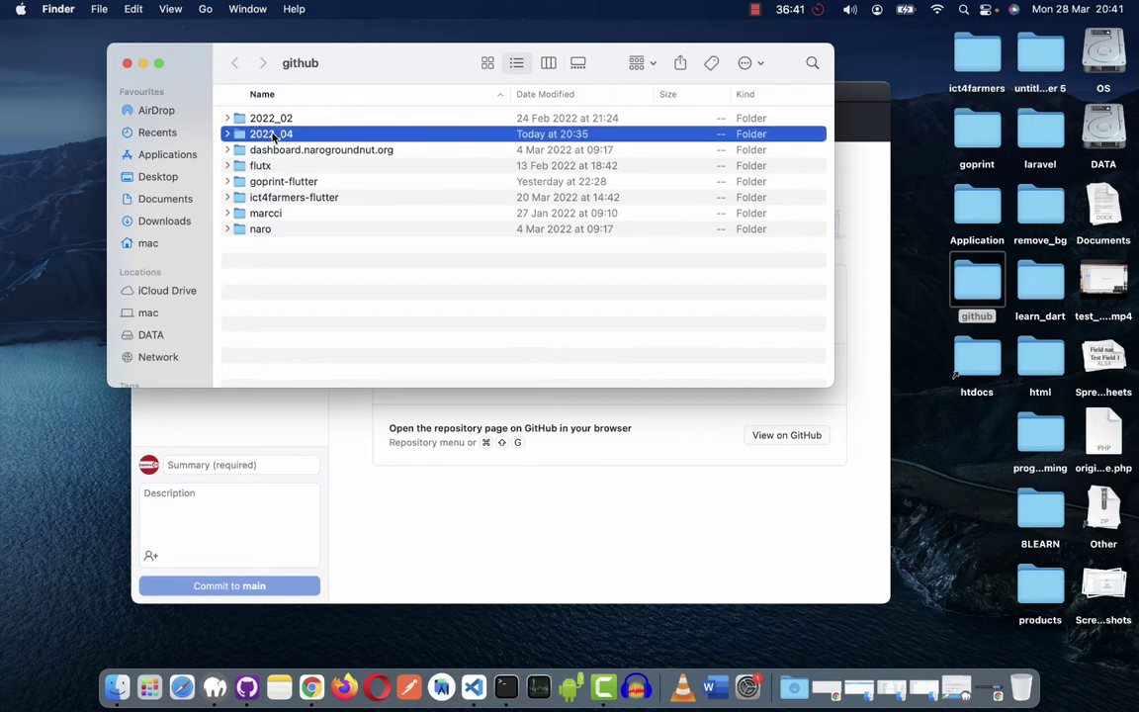
{"action": "double_click", "coordinate": [273, 135]}
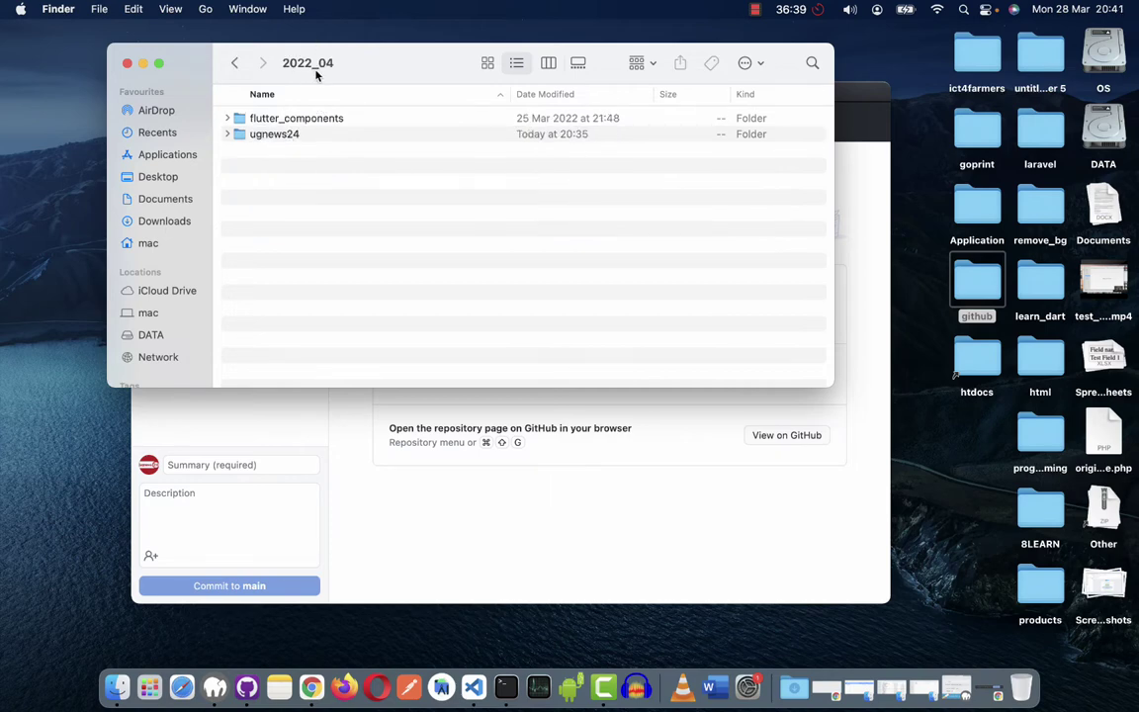
{"action": "key", "text": "ctrl+Right"}
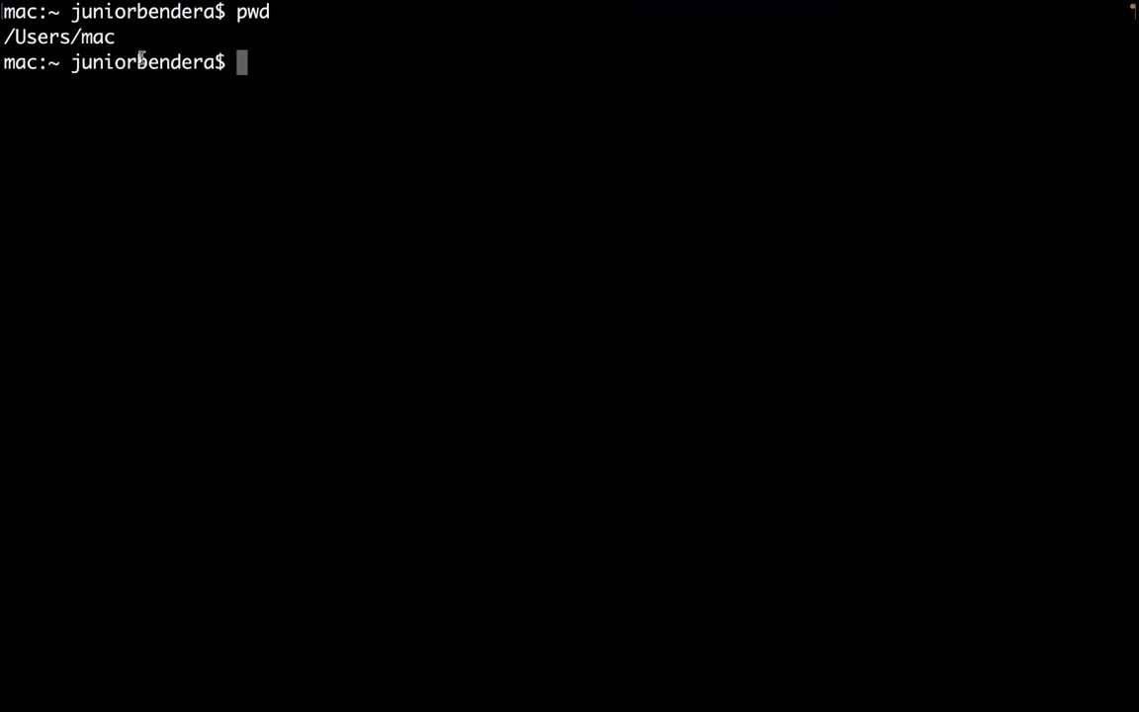
List the home directory contents with ls and locate the Desktop folder.
{"action": "left_click_drag", "start_coordinate": [57, 36], "coordinate": [126, 37]}
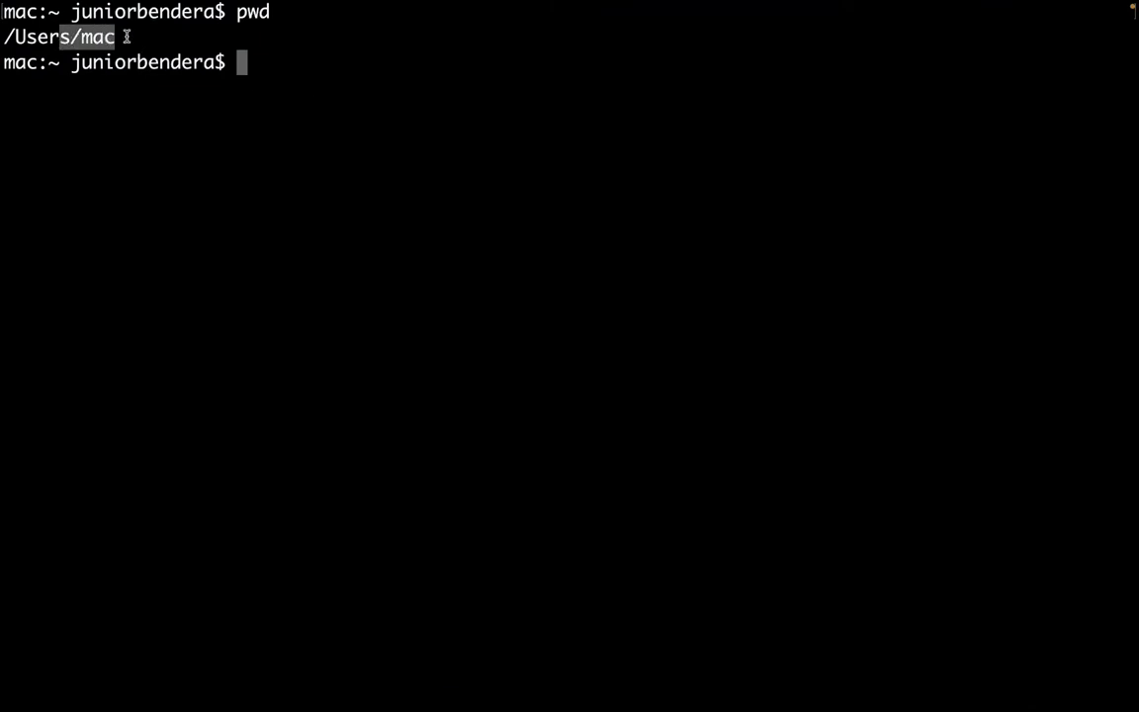
{"action": "left_click", "coordinate": [159, 35]}
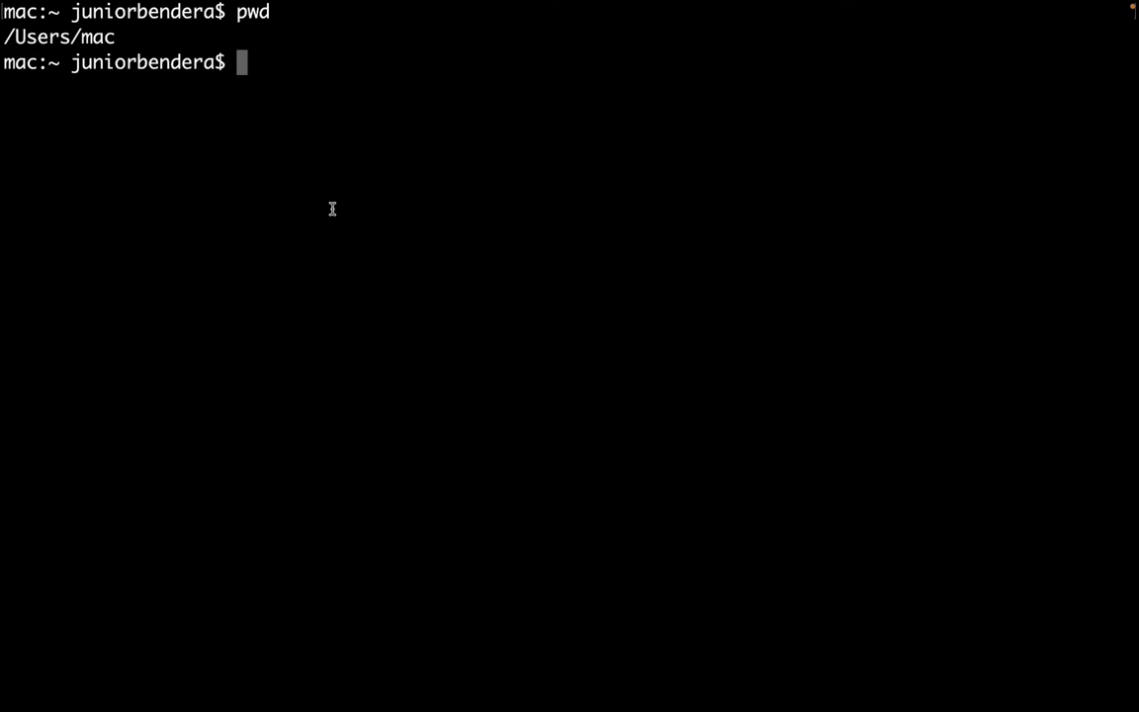
{"action": "type", "text": "ls"}
{"action": "key", "text": "Return"}
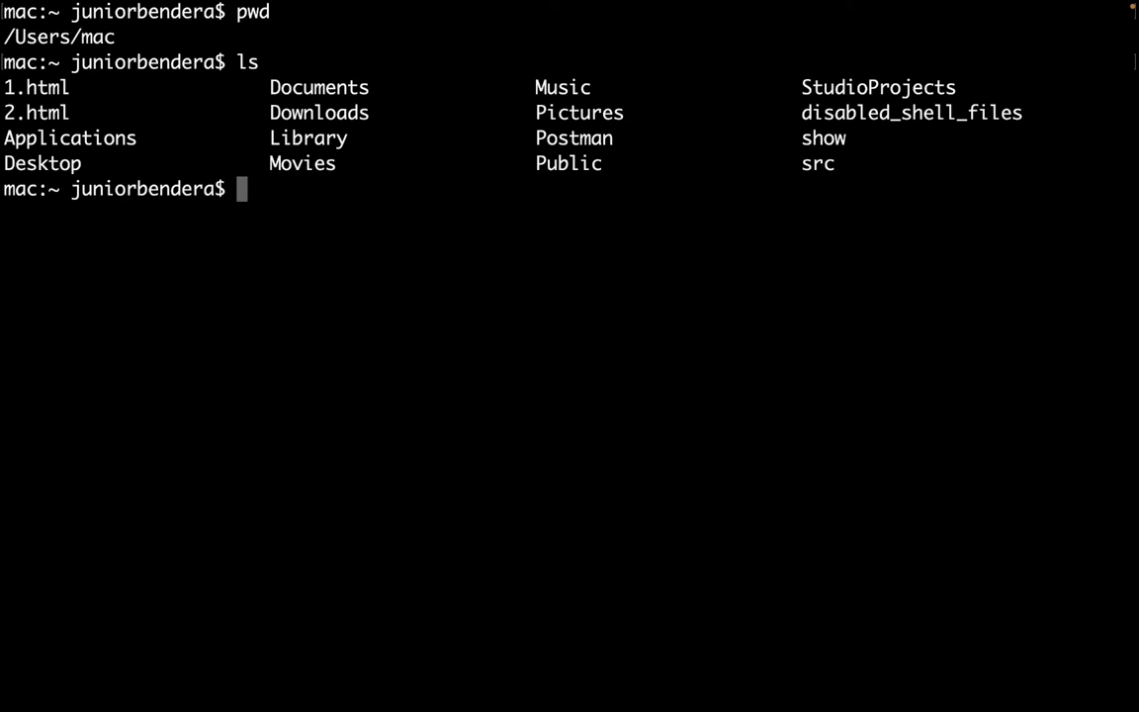
{"action": "left_click_drag", "start_coordinate": [43, 83], "coordinate": [54, 139]}
{"action": "left_click", "coordinate": [71, 132]}
{"action": "left_click_drag", "start_coordinate": [26, 159], "coordinate": [95, 164]}
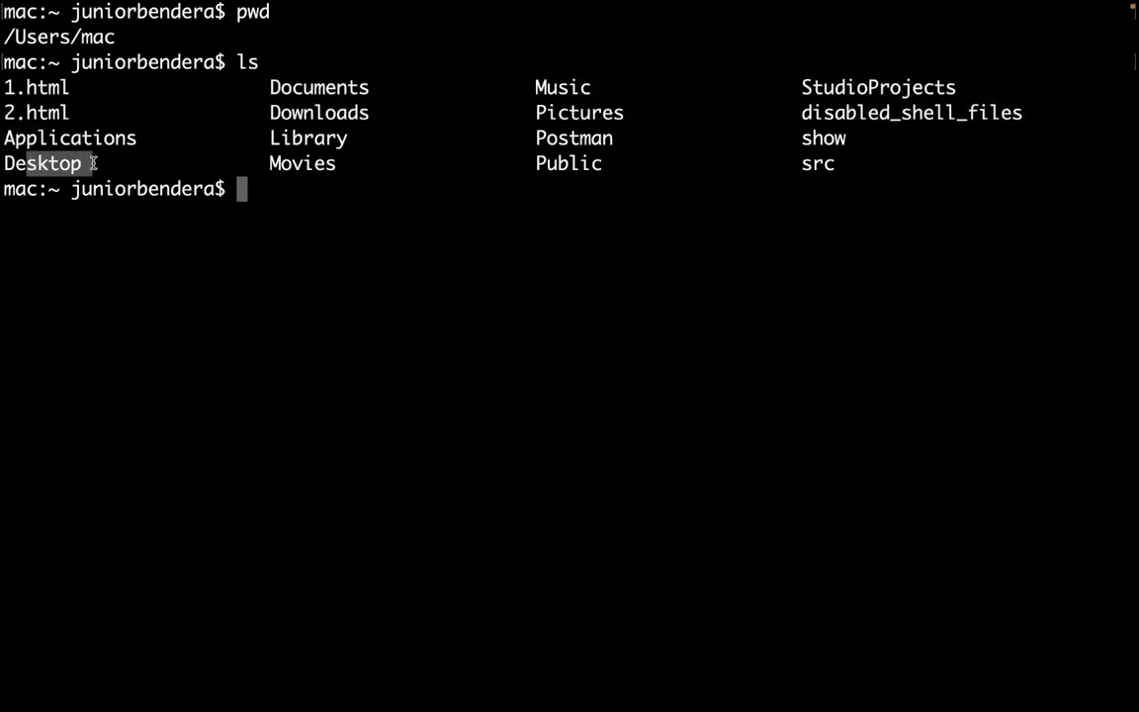
{"action": "left_click", "coordinate": [63, 116]}
{"action": "left_click_drag", "start_coordinate": [26, 151], "coordinate": [69, 148]}
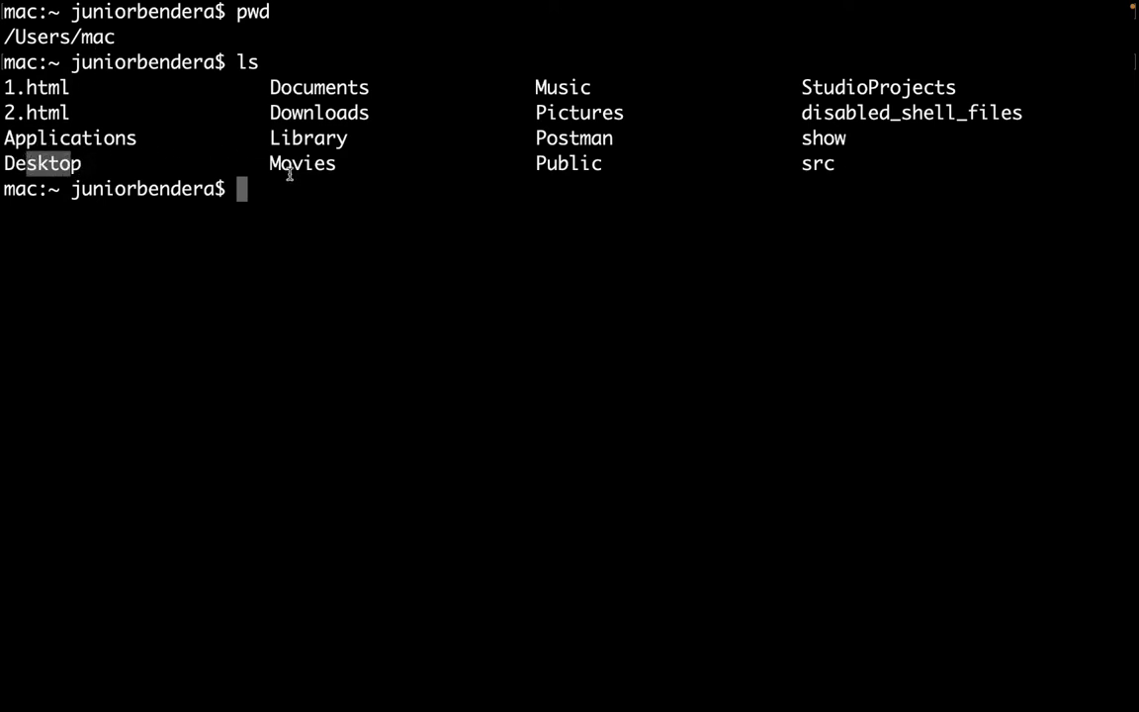
{"action": "left_click", "coordinate": [119, 161]}
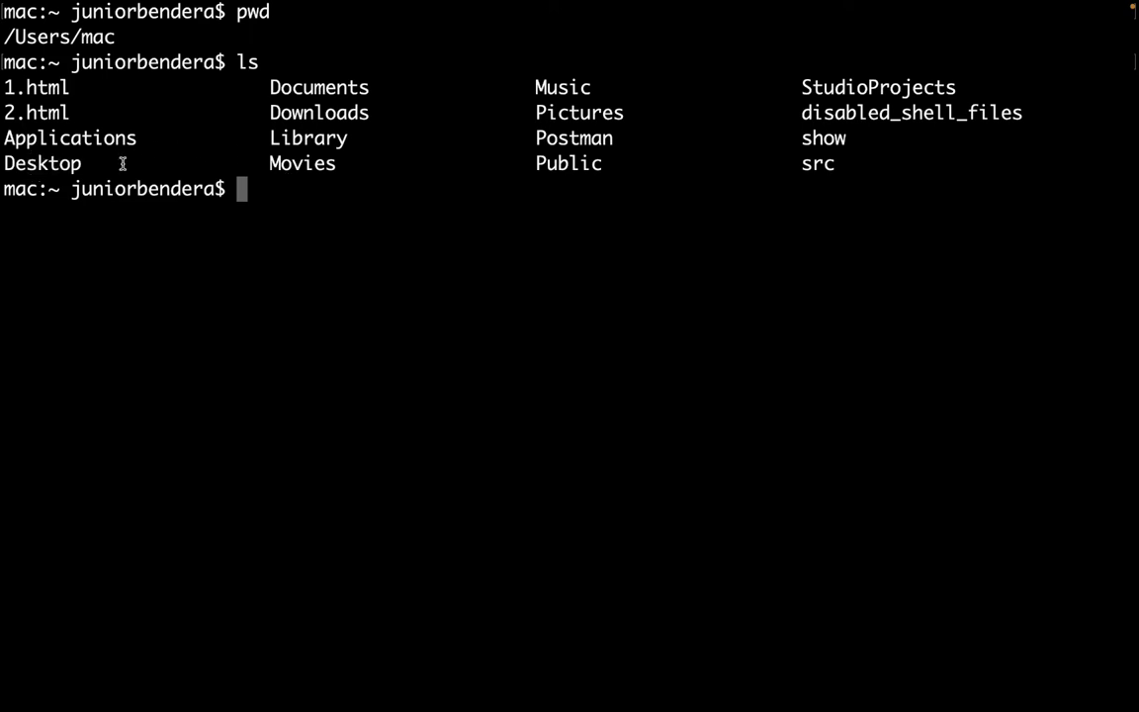
{"action": "left_click_drag", "start_coordinate": [46, 151], "coordinate": [135, 162]}
{"action": "left_click", "coordinate": [336, 200]}
Change into Desktop/ with cd and clear the terminal screen.
{"action": "type", "text": "cd Des"}
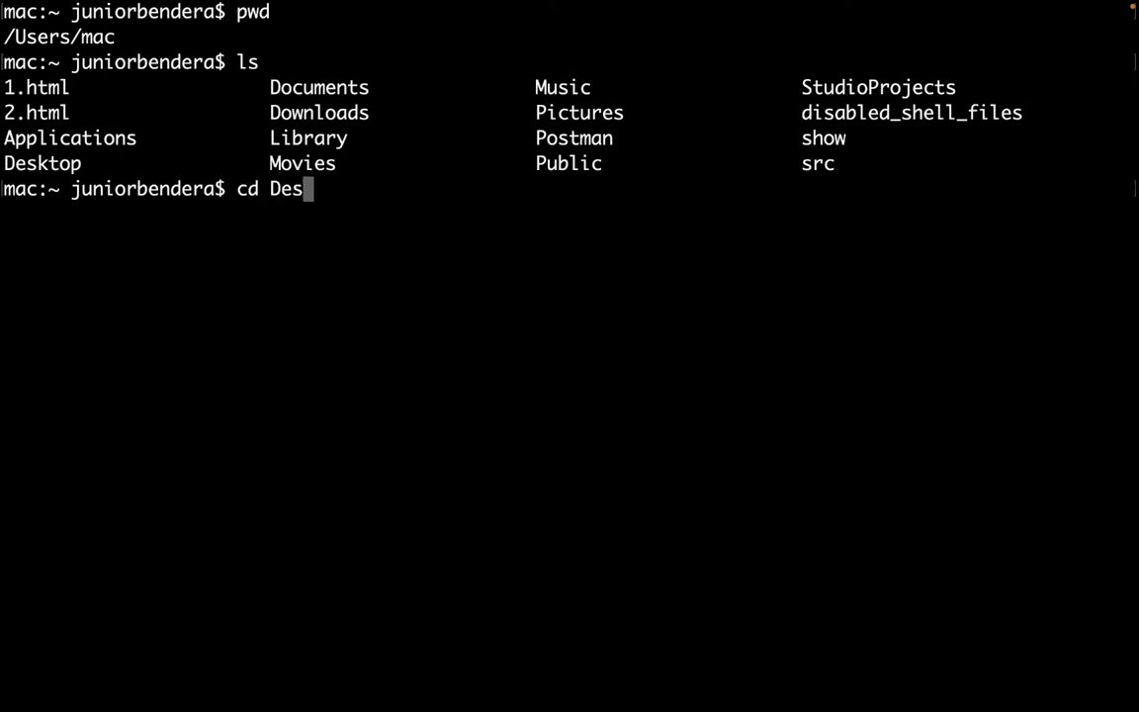
{"action": "key", "text": "Tab"}
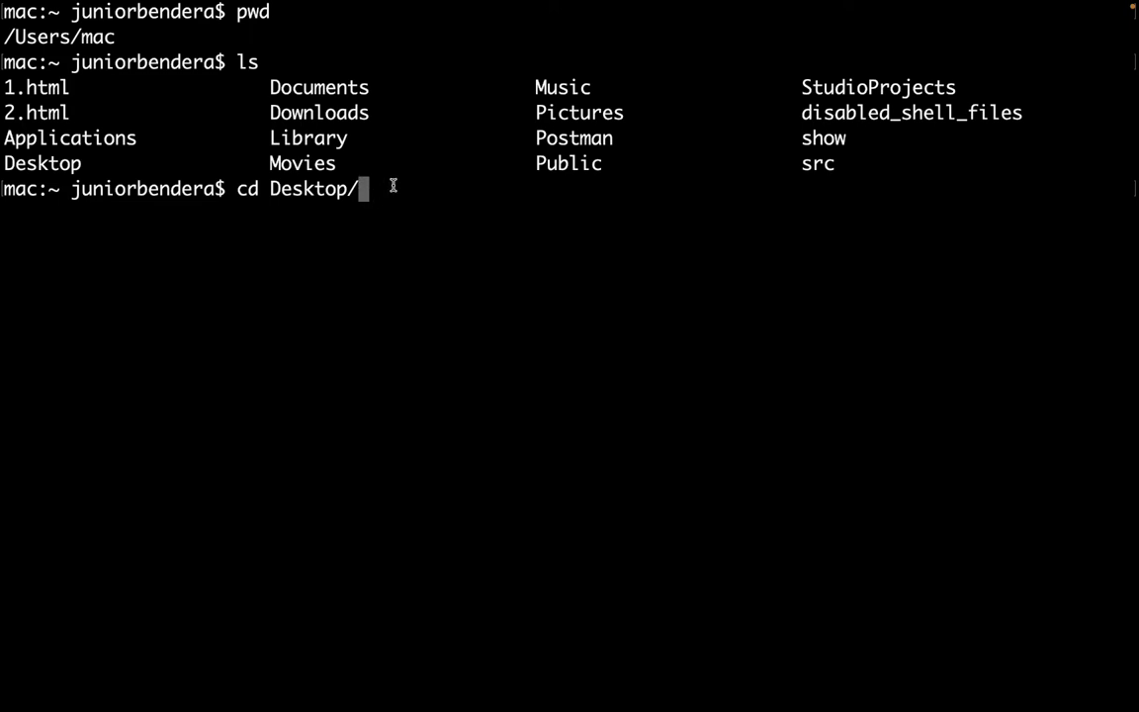
{"action": "key", "text": "Return"}
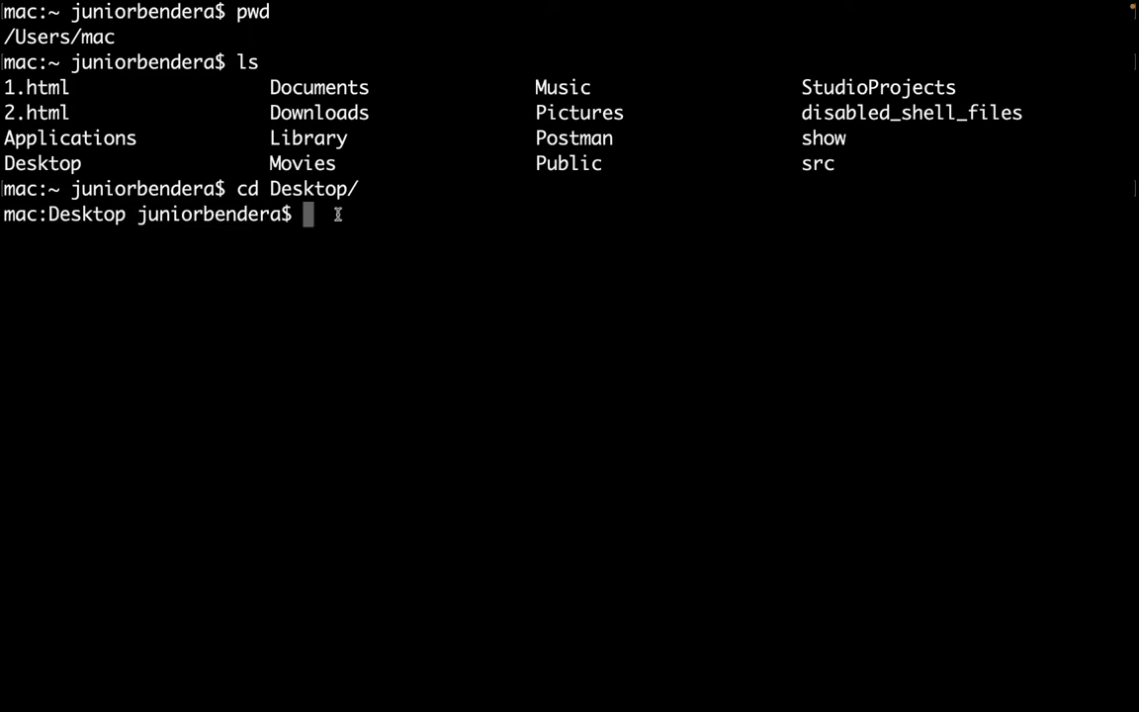
{"action": "type", "text": "sl"}
{"action": "key", "text": "BackSpace"}
{"action": "key", "text": "BackSpace"}
{"action": "key", "text": "ctrl+l"}
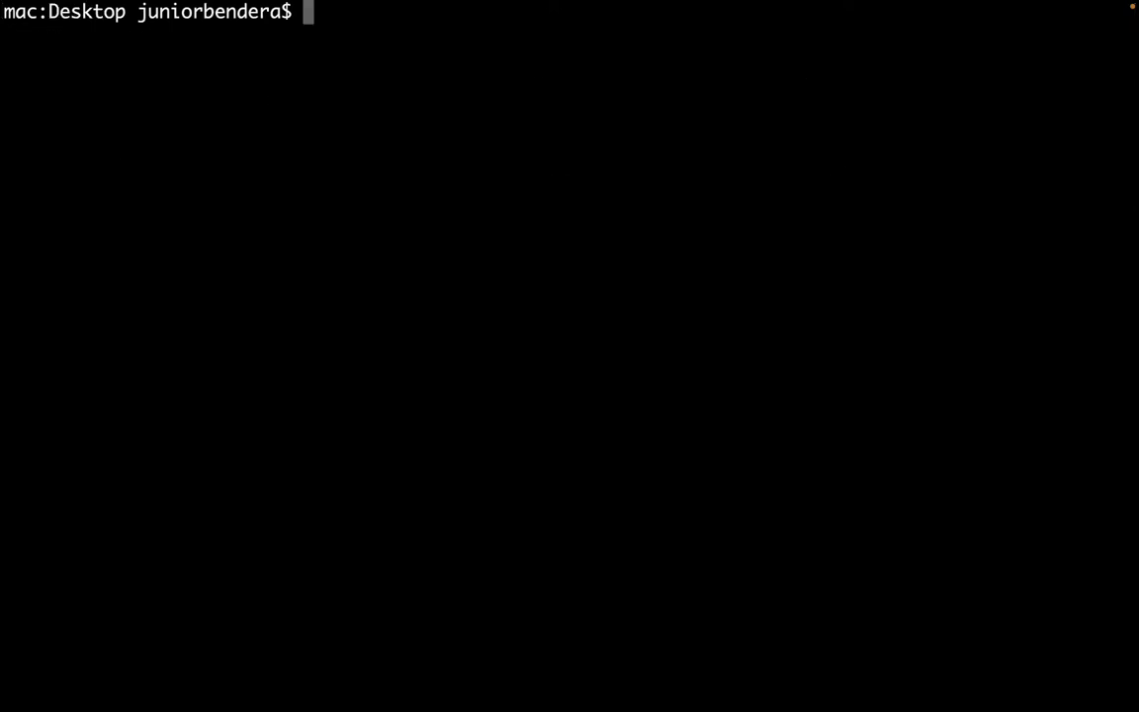
Confirm the Desktop path with pwd and list its contents to find the github folder.
{"action": "type", "text": "cls"}
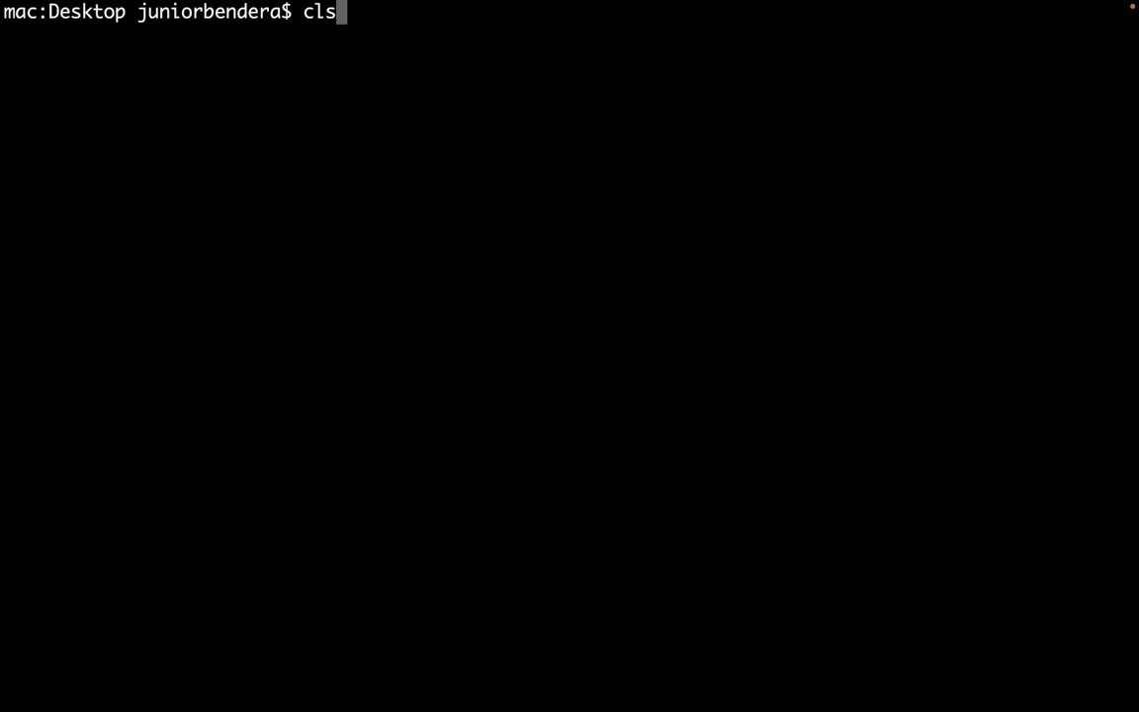
{"action": "key", "text": "BackSpace"}
{"action": "key", "text": "BackSpace"}
{"action": "key", "text": "BackSpace"}
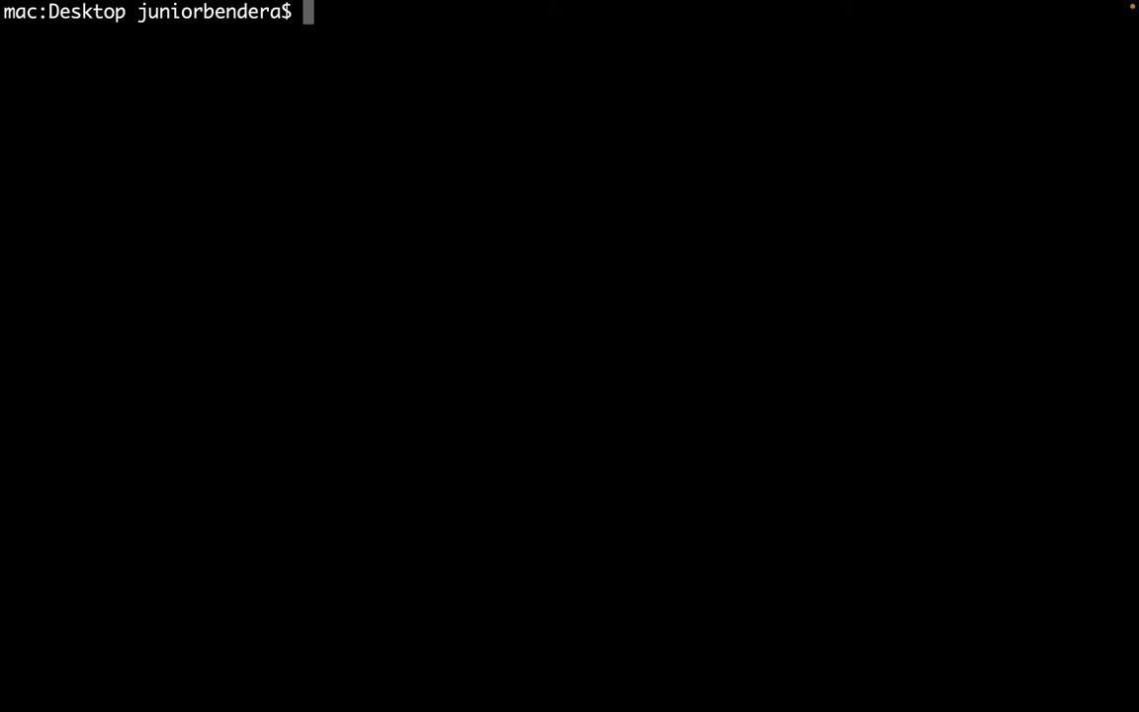
{"action": "type", "text": "pwd"}
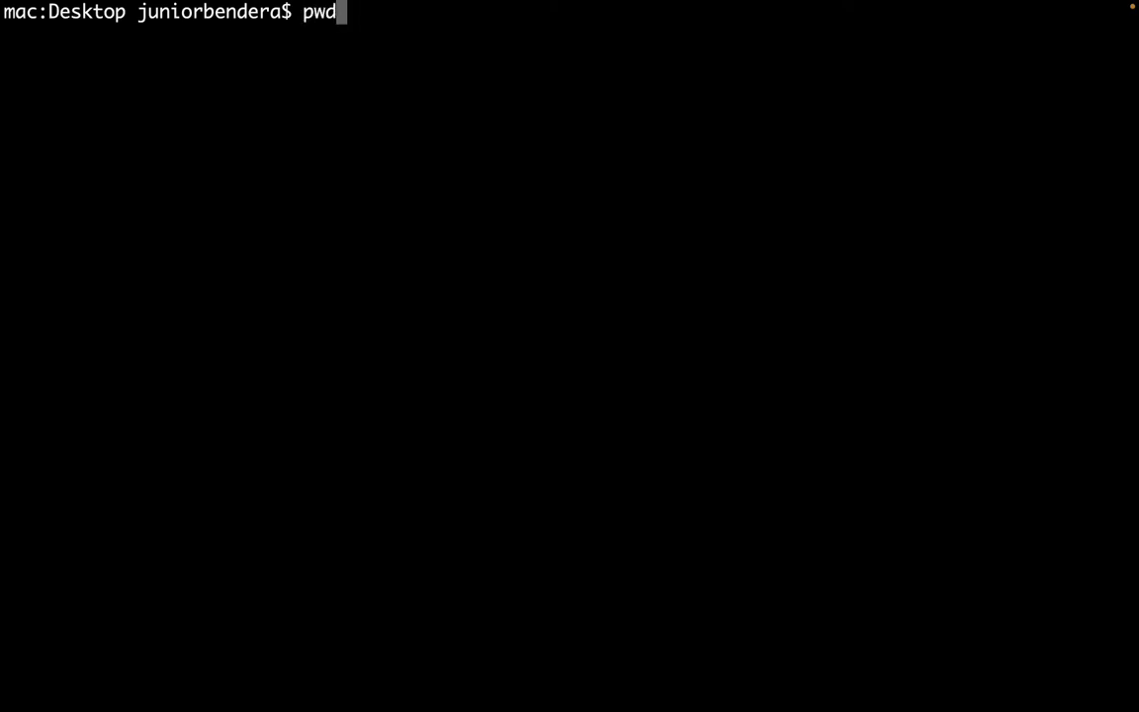
{"action": "key", "text": "Return"}
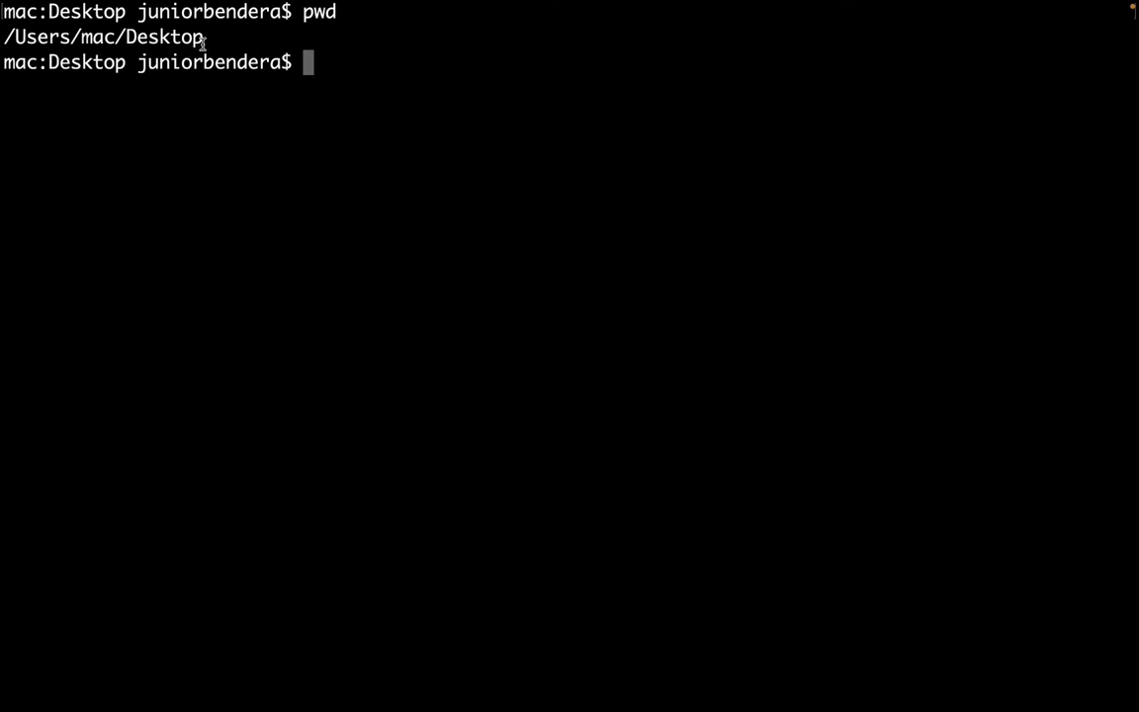
{"action": "left_click_drag", "start_coordinate": [197, 39], "coordinate": [106, 41]}
{"action": "left_click", "coordinate": [377, 97]}
{"action": "type", "text": "ls"}
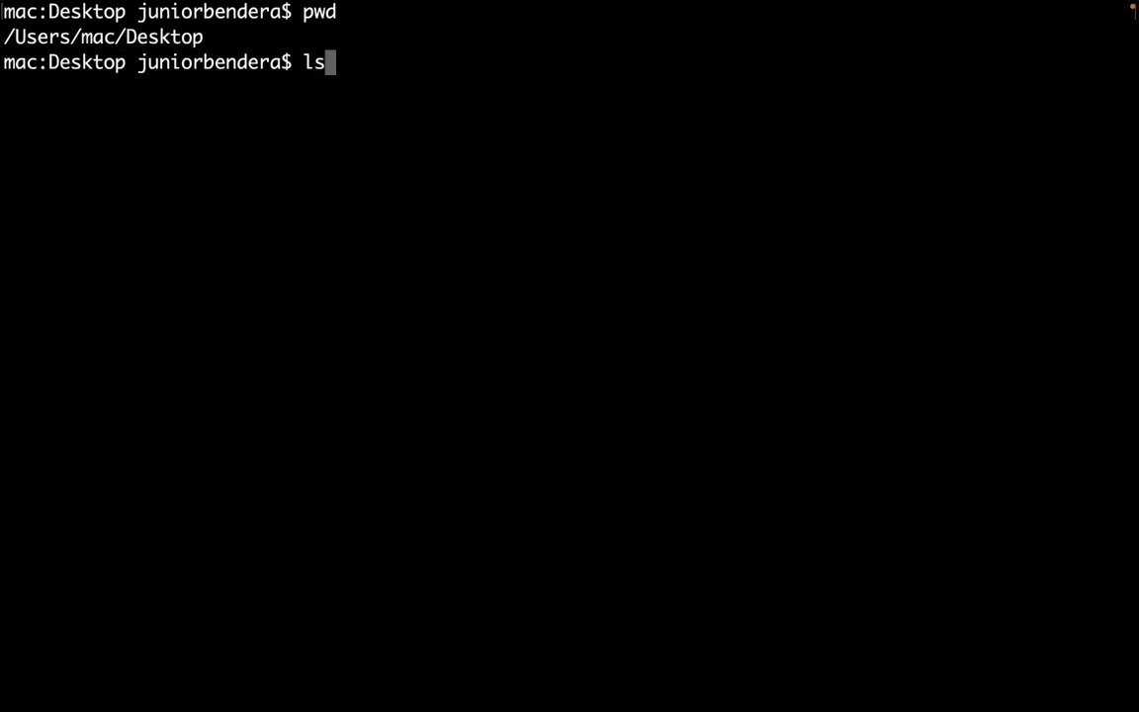
{"action": "key", "text": "Return"}
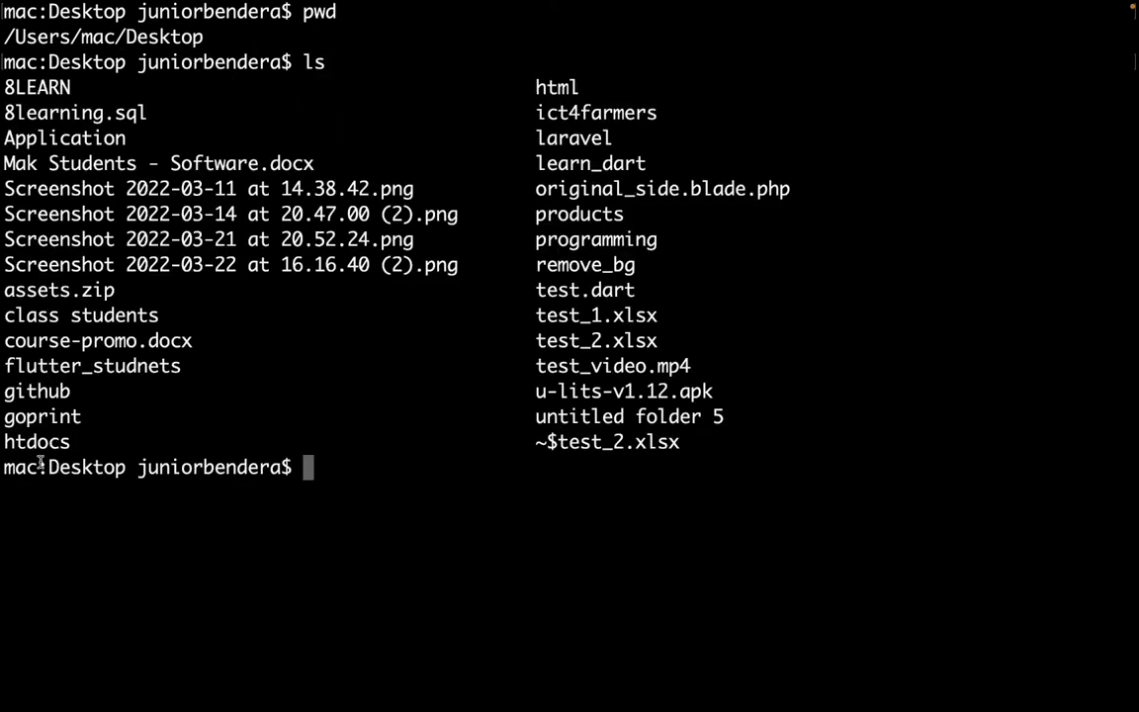
{"action": "left_click_drag", "start_coordinate": [8, 394], "coordinate": [110, 389]}
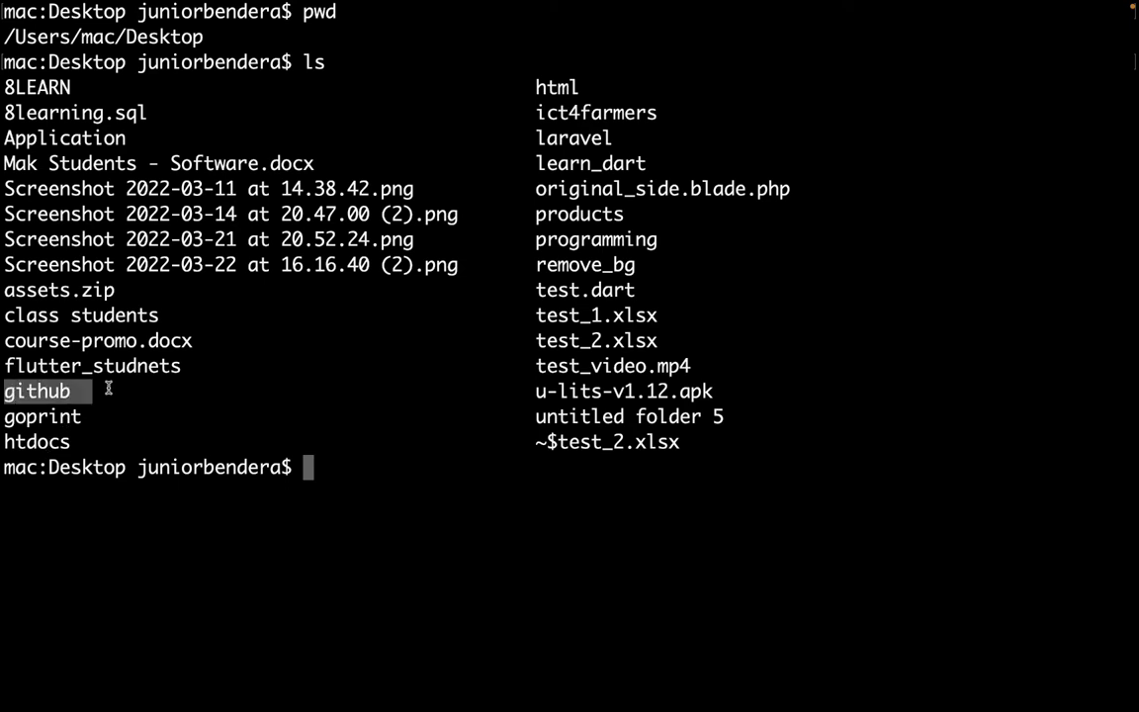
{"action": "double_click", "coordinate": [41, 391]}
{"action": "key", "text": "super+k"}
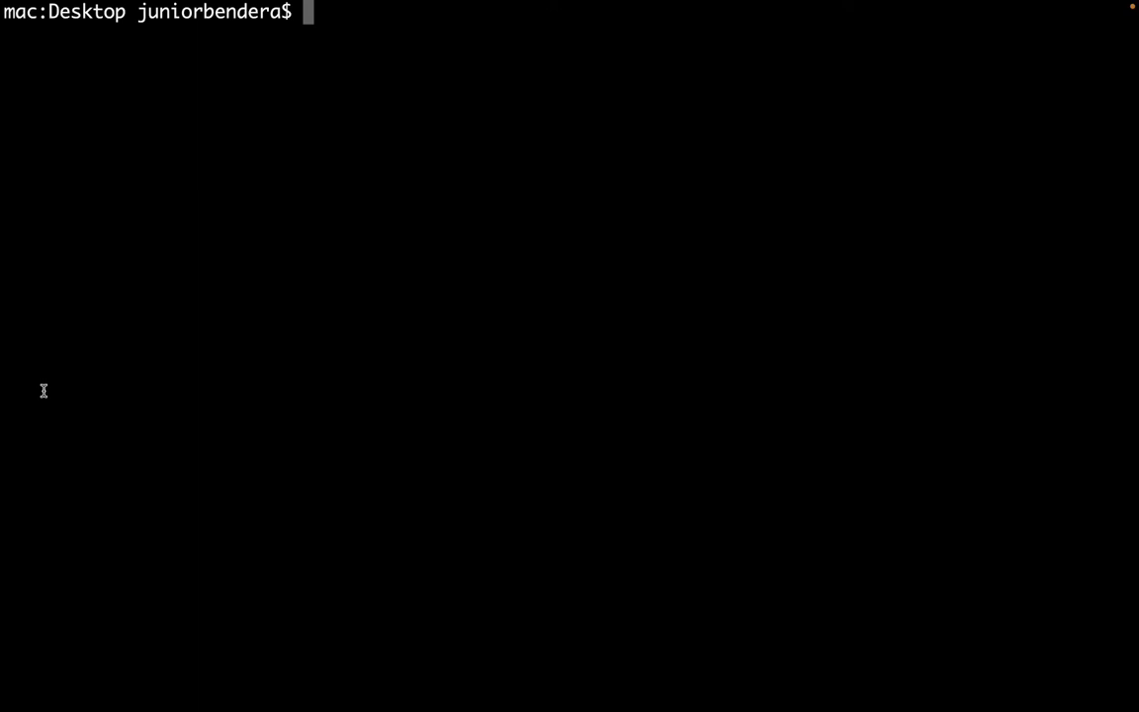
Enter github/ and list it, checking the 2022_02 and 2022_04 folders.
{"action": "type", "text": "cd git"}
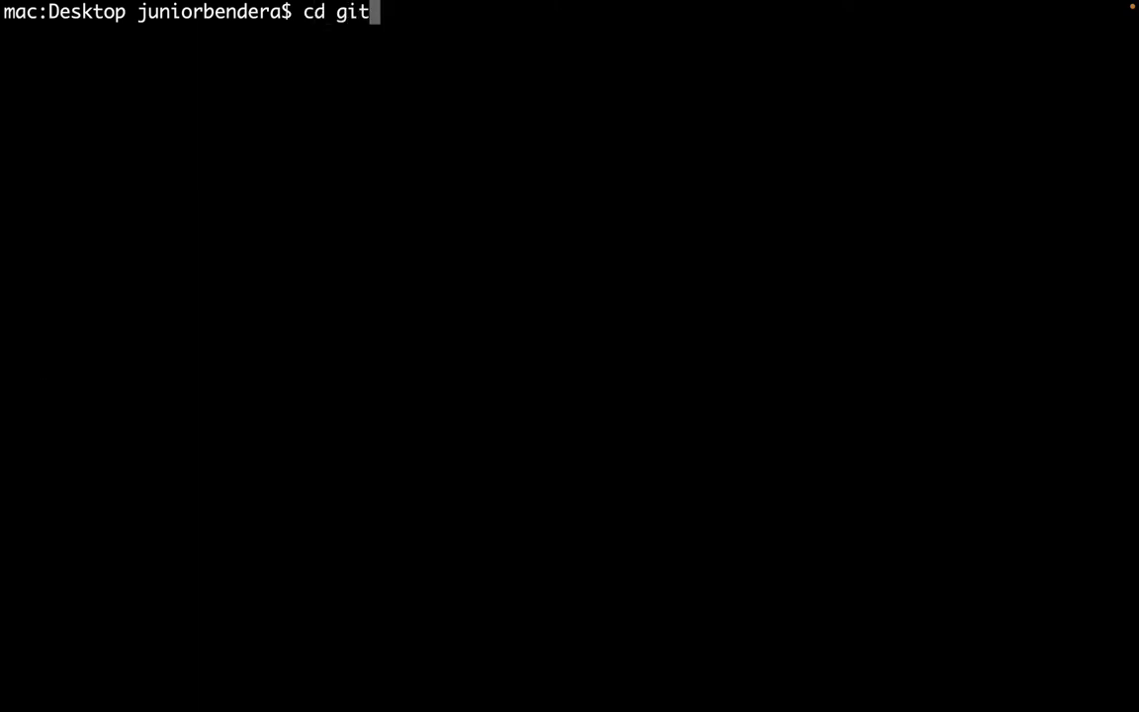
{"action": "key", "text": "Tab"}
{"action": "key", "text": "Return"}
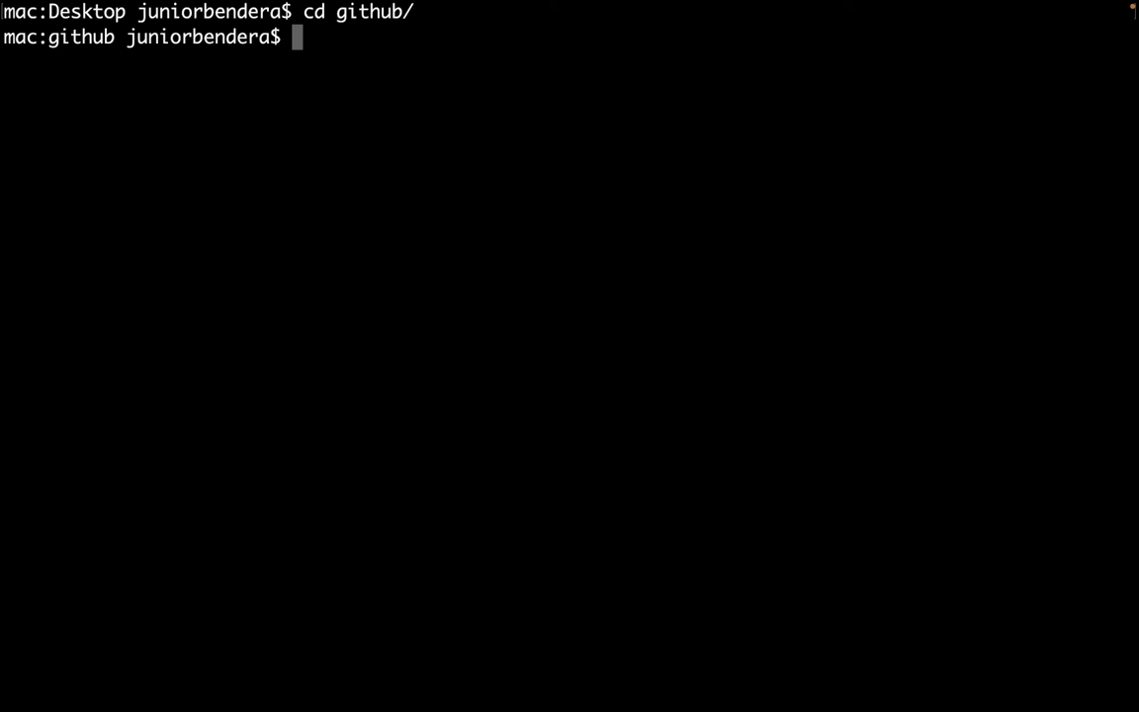
{"action": "type", "text": "ls"}
{"action": "key", "text": "Return"}
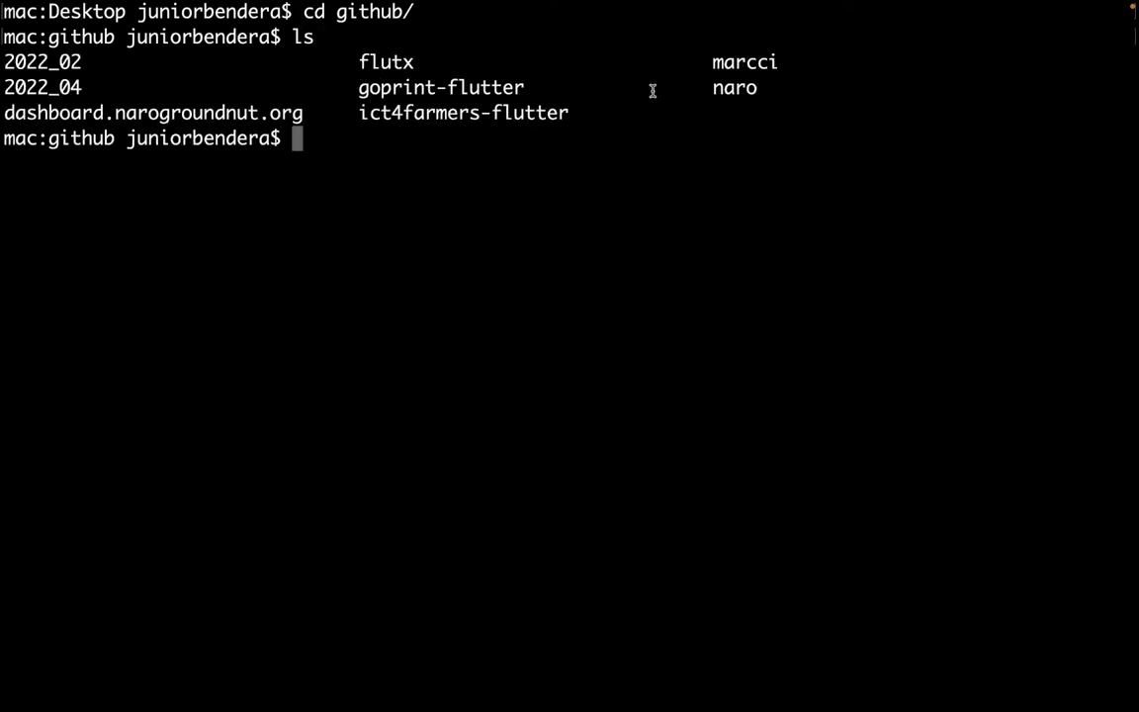
{"action": "left_click_drag", "start_coordinate": [17, 62], "coordinate": [84, 62]}
{"action": "double_click", "coordinate": [44, 62]}
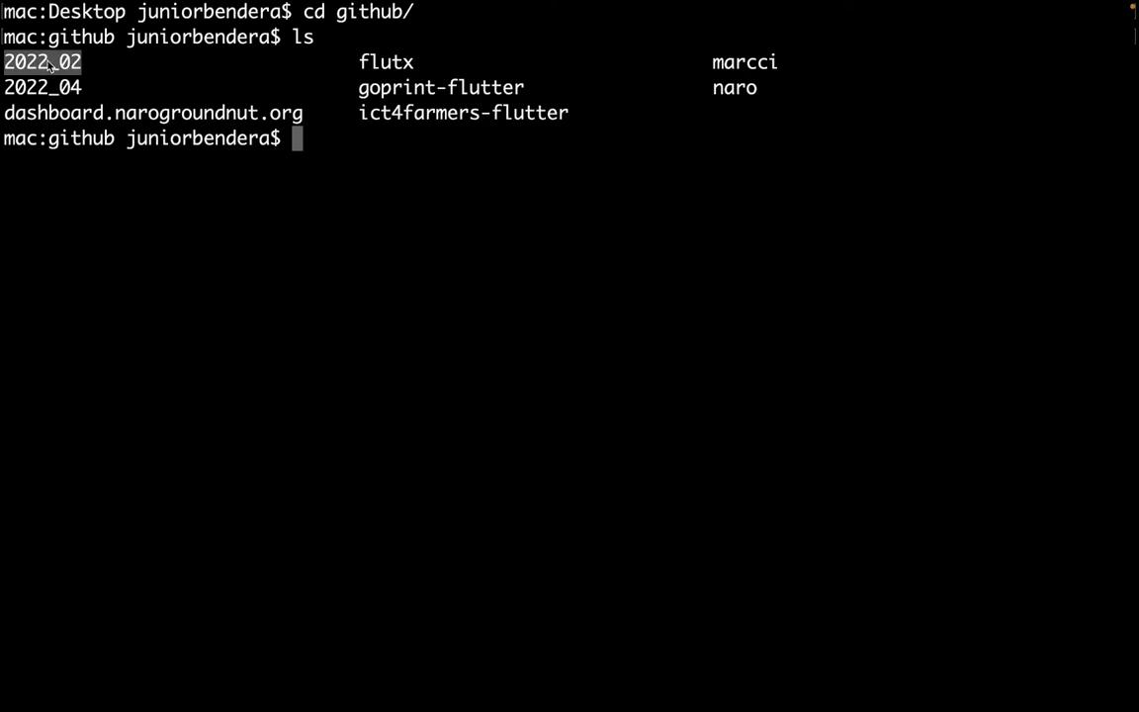
{"action": "left_click", "coordinate": [51, 64]}
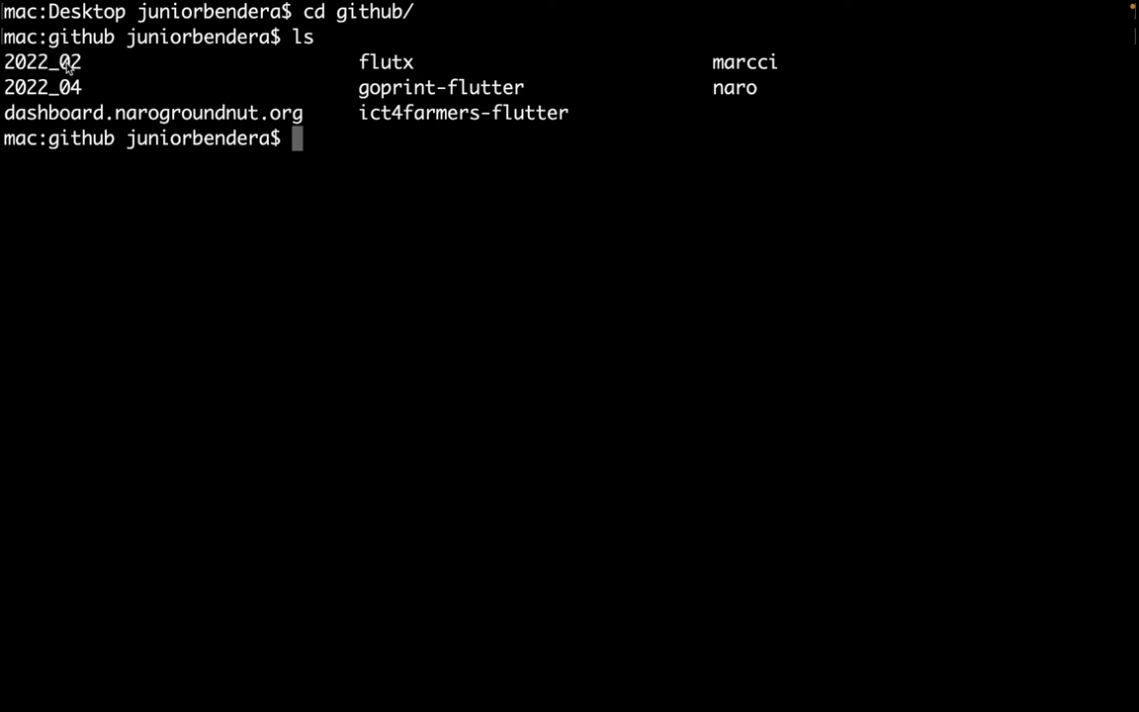
{"action": "left_click_drag", "start_coordinate": [37, 89], "coordinate": [71, 89]}
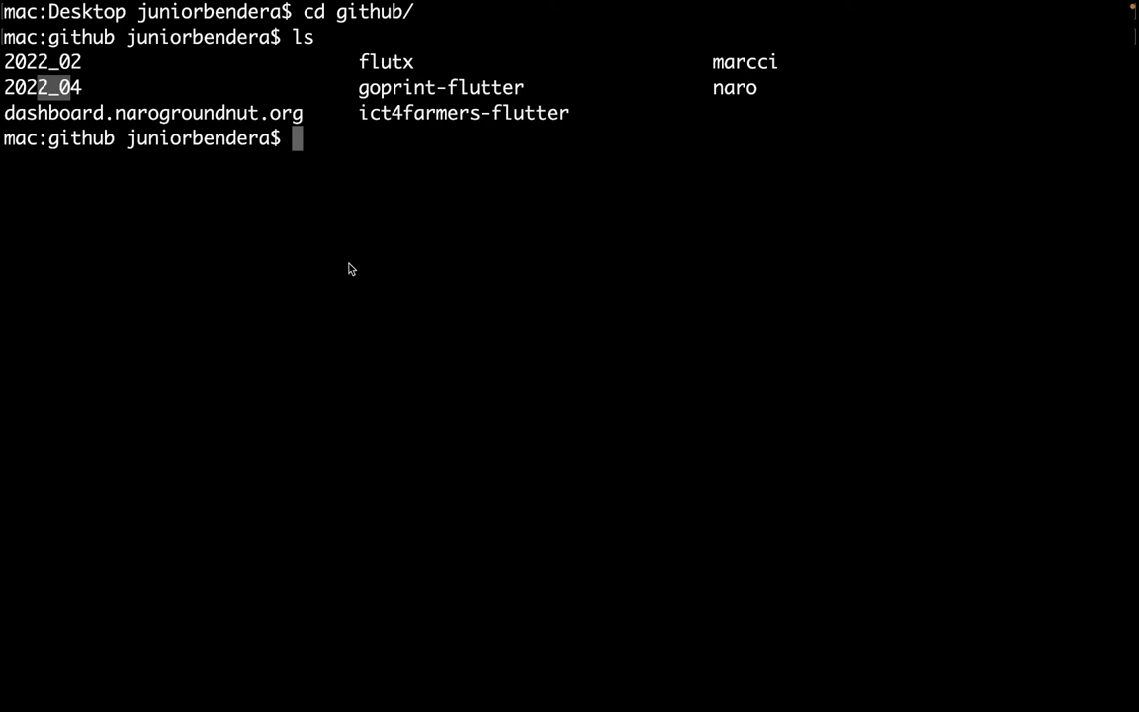
{"action": "left_click", "coordinate": [281, 231]}
{"action": "left_click_drag", "start_coordinate": [40, 88], "coordinate": [92, 91]}
{"action": "left_click", "coordinate": [337, 167]}
{"action": "key", "text": "super+k"}
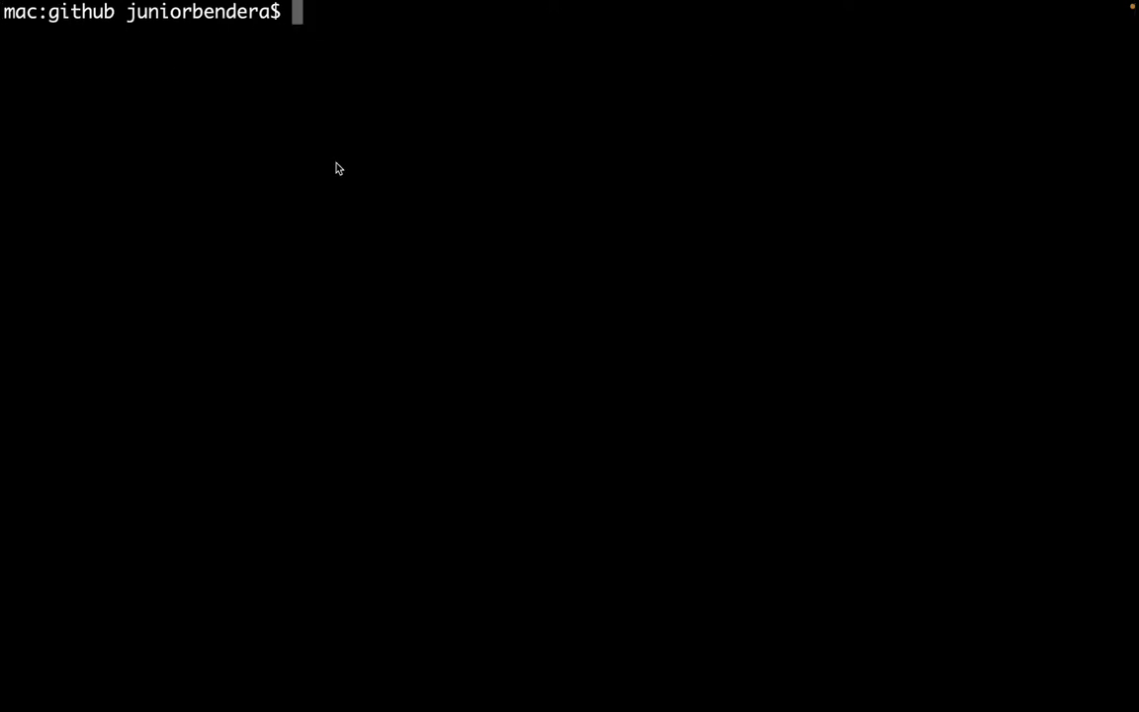
Enter the 2022_04 folder and confirm the path with pwd.
{"action": "type", "text": "cd 2022_0"}
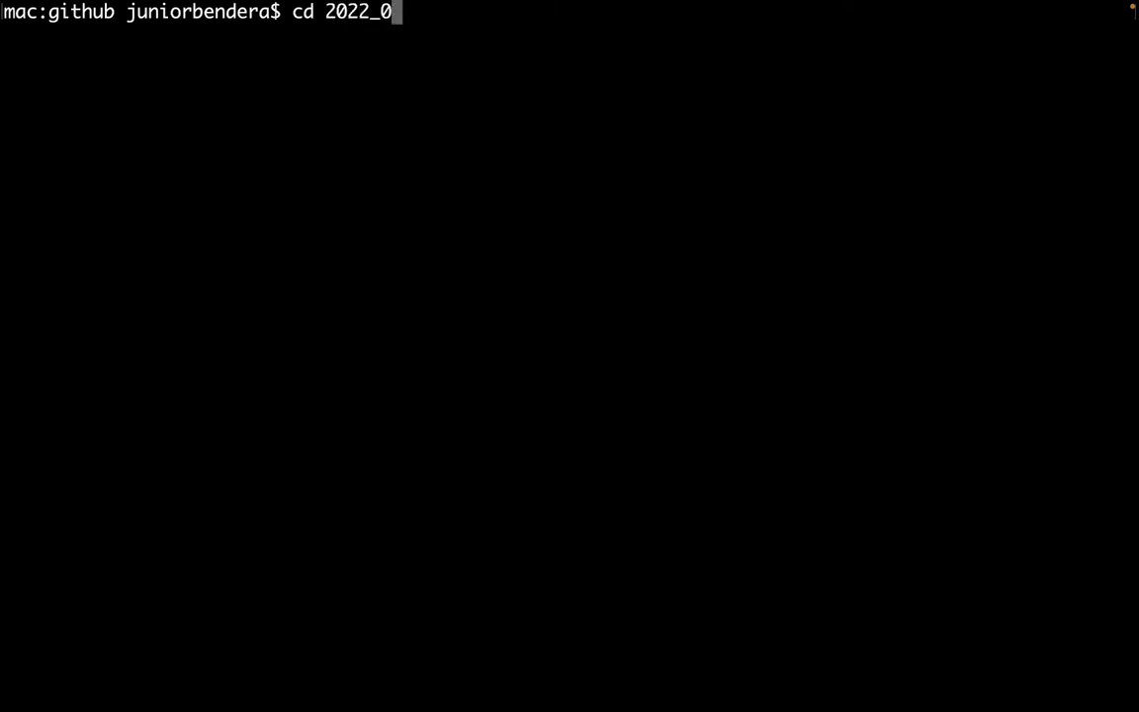
{"action": "type", "text": "4"}
{"action": "key", "text": "Return"}
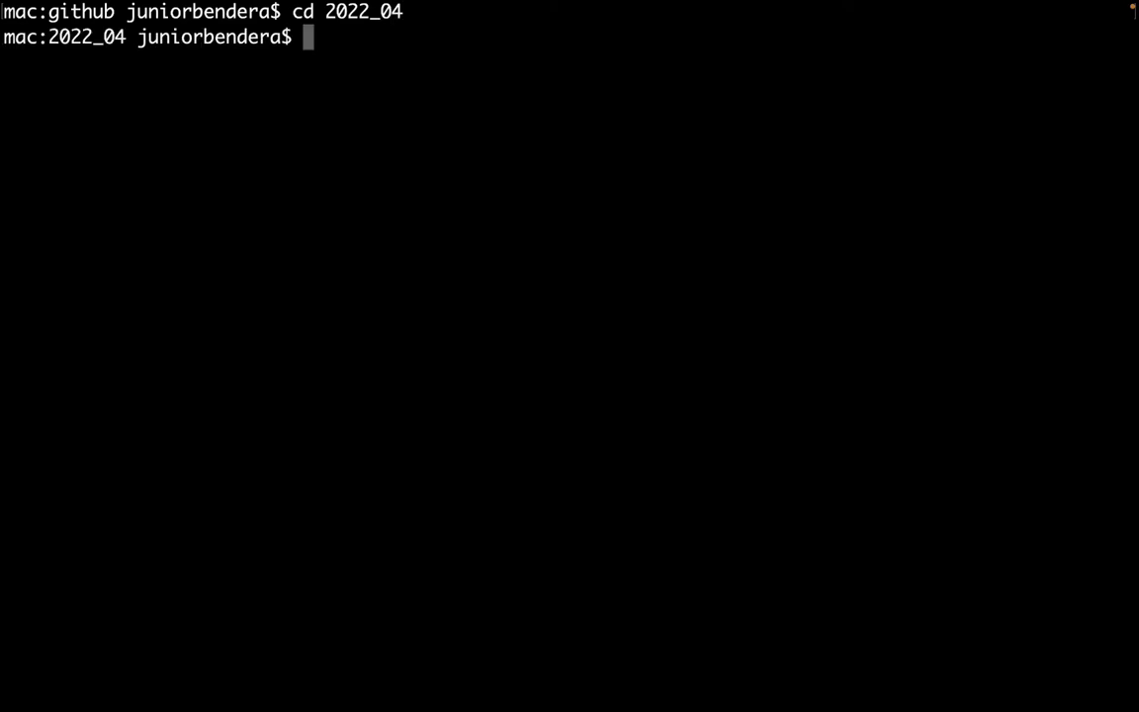
{"action": "type", "text": "pwd"}
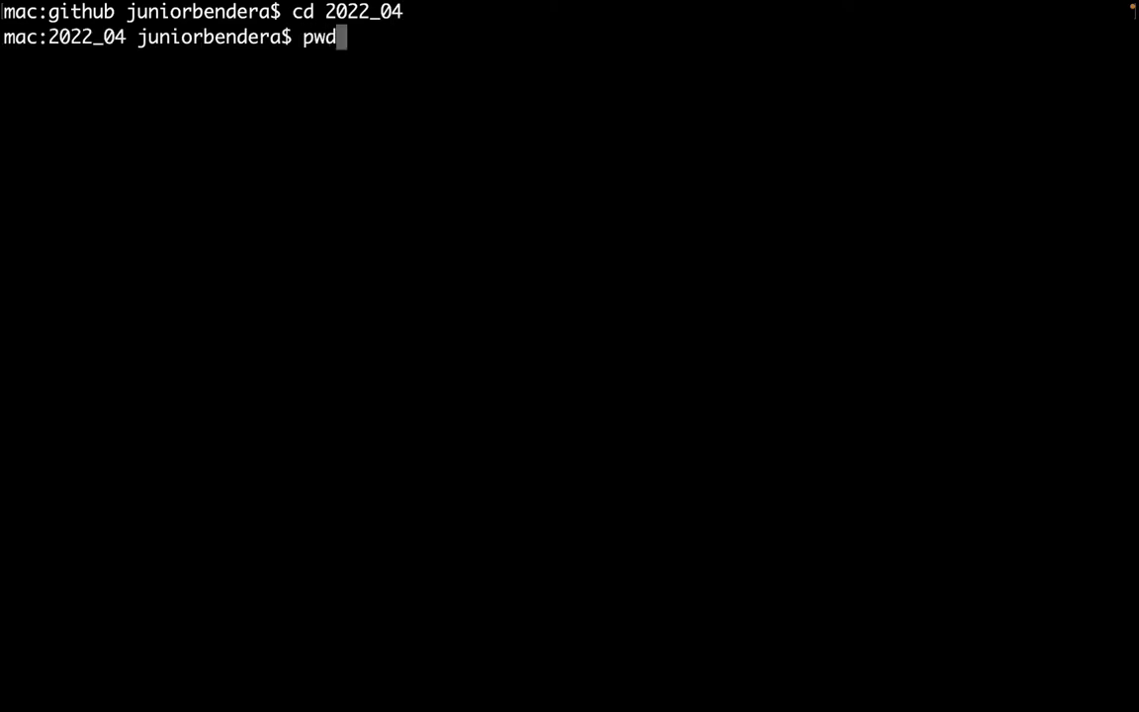
{"action": "key", "text": "Return"}
{"action": "left_click_drag", "start_coordinate": [238, 61], "coordinate": [396, 54]}
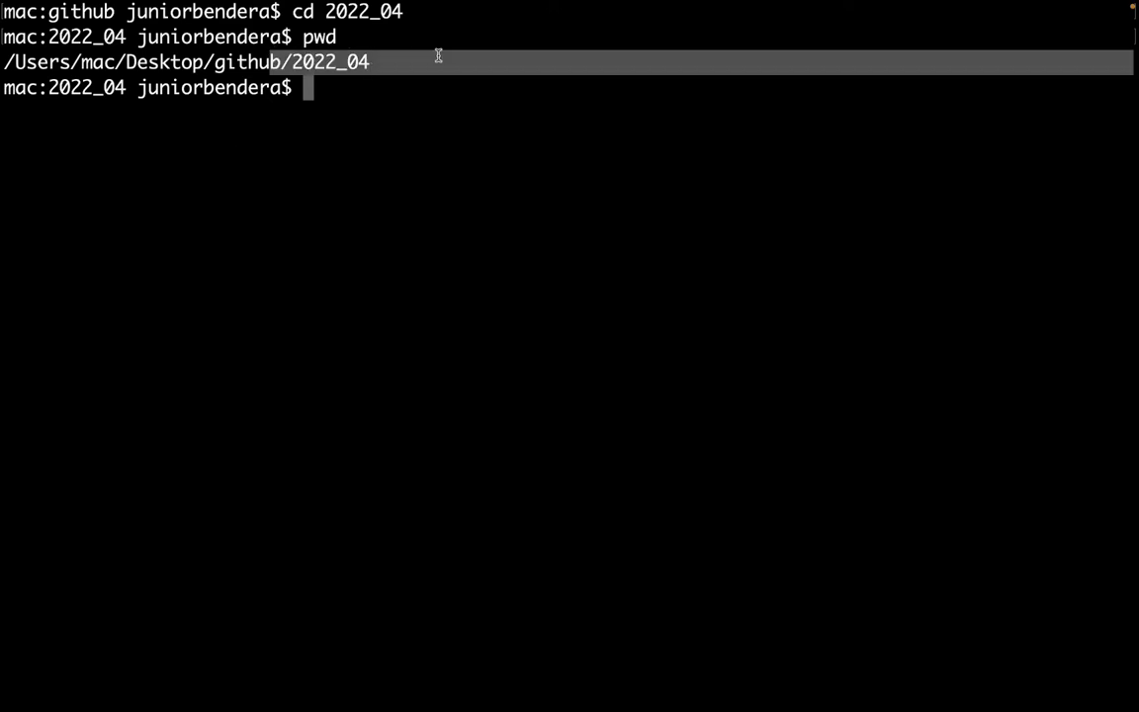
{"action": "left_click", "coordinate": [307, 160]}
List 2022_04 to confirm flutter_components and ugnews24, then clear the screen.
{"action": "type", "text": "ls"}
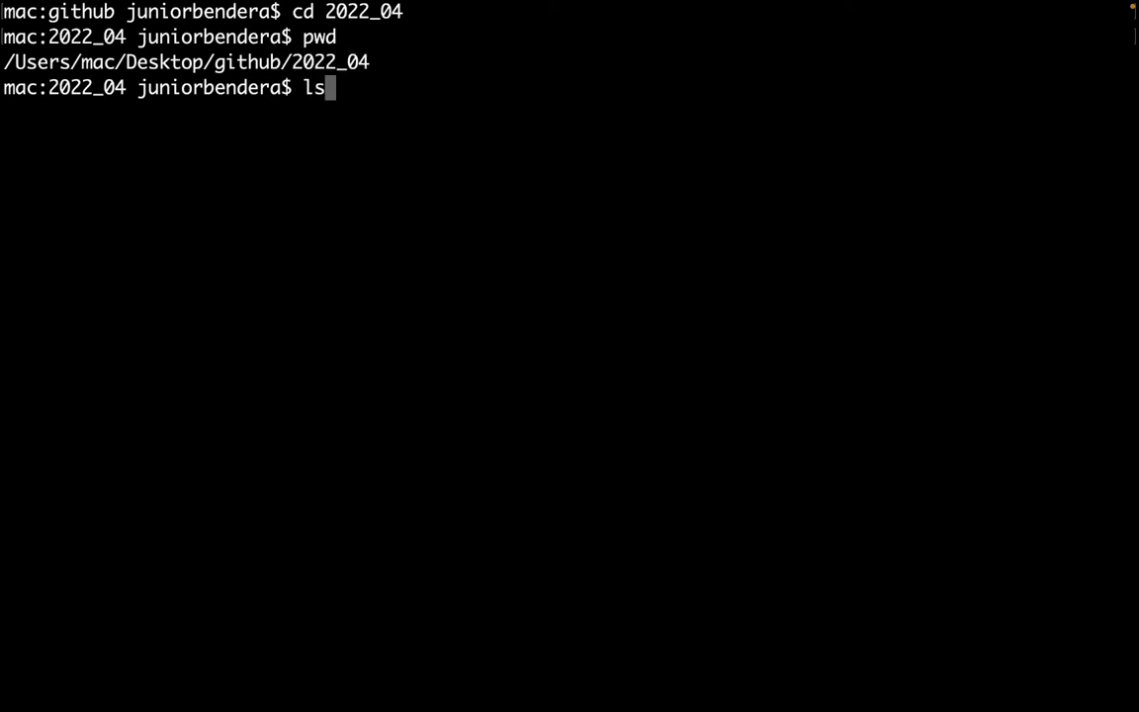
{"action": "key", "text": "Return"}
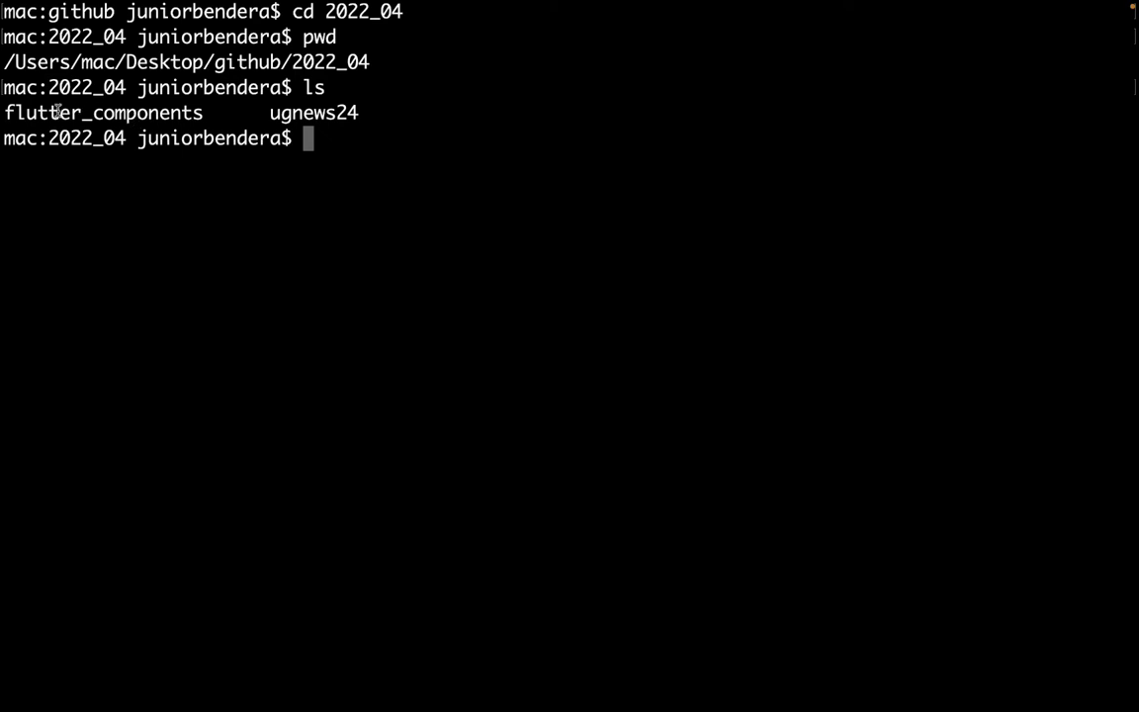
{"action": "left_click_drag", "start_coordinate": [37, 110], "coordinate": [168, 111]}
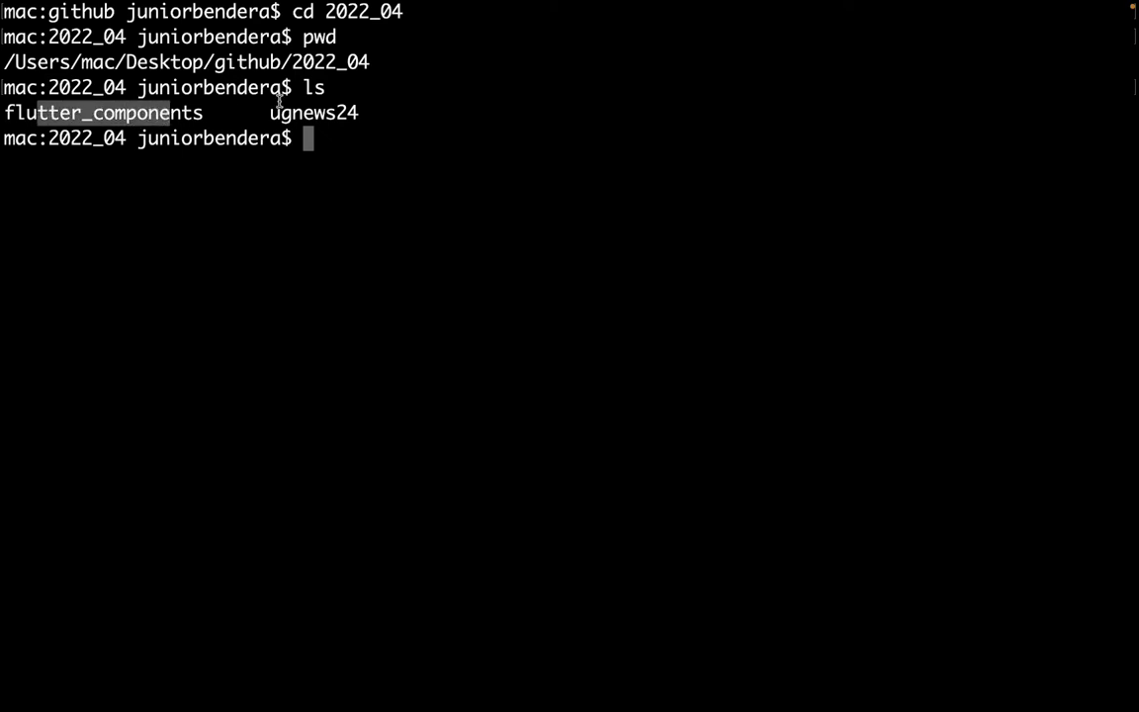
{"action": "left_click_drag", "start_coordinate": [267, 111], "coordinate": [361, 105]}
{"action": "left_click", "coordinate": [360, 106]}
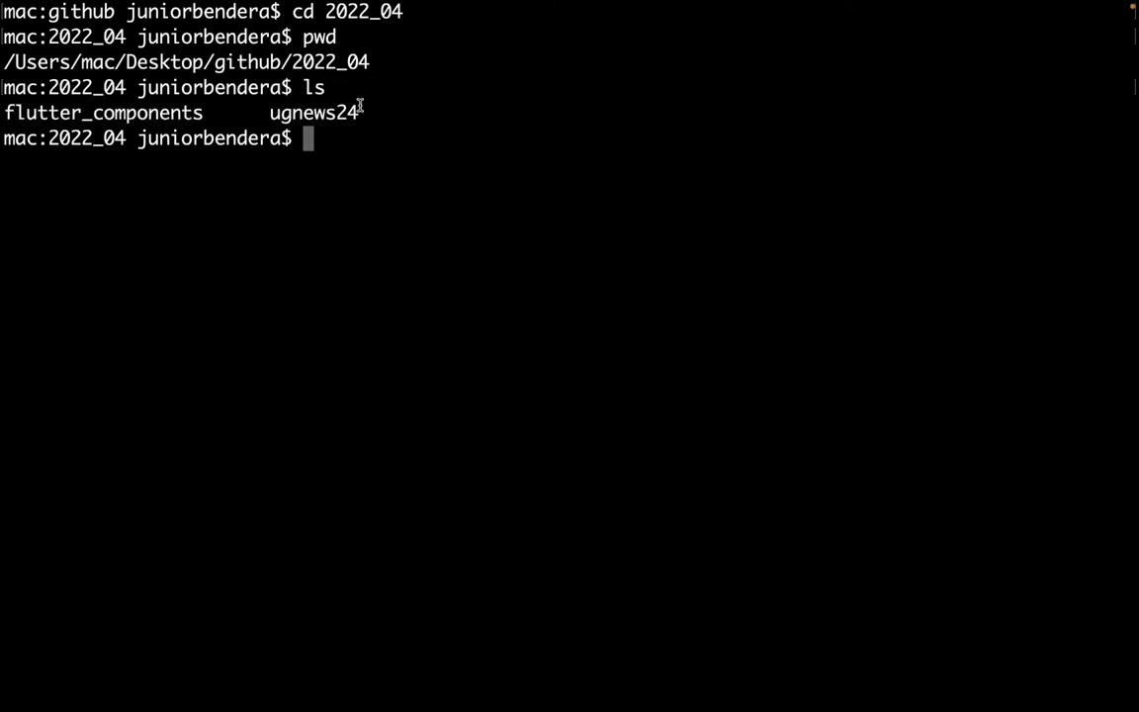
{"action": "left_click_drag", "start_coordinate": [272, 112], "coordinate": [360, 114]}
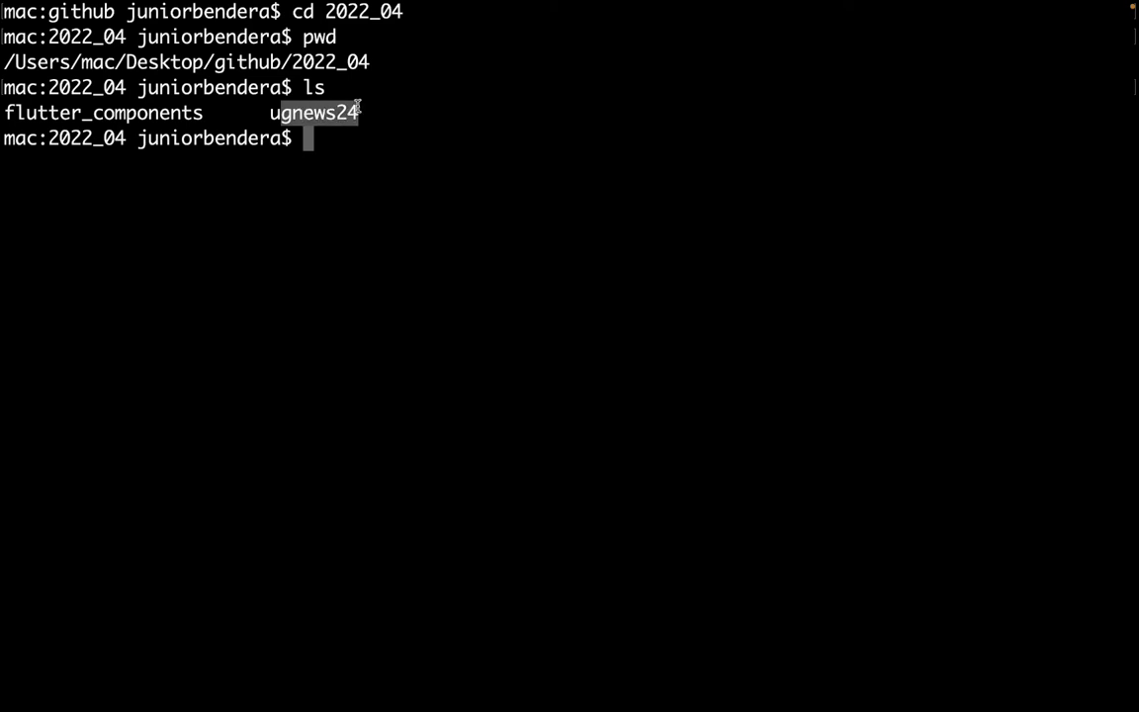
{"action": "left_click", "coordinate": [299, 111]}
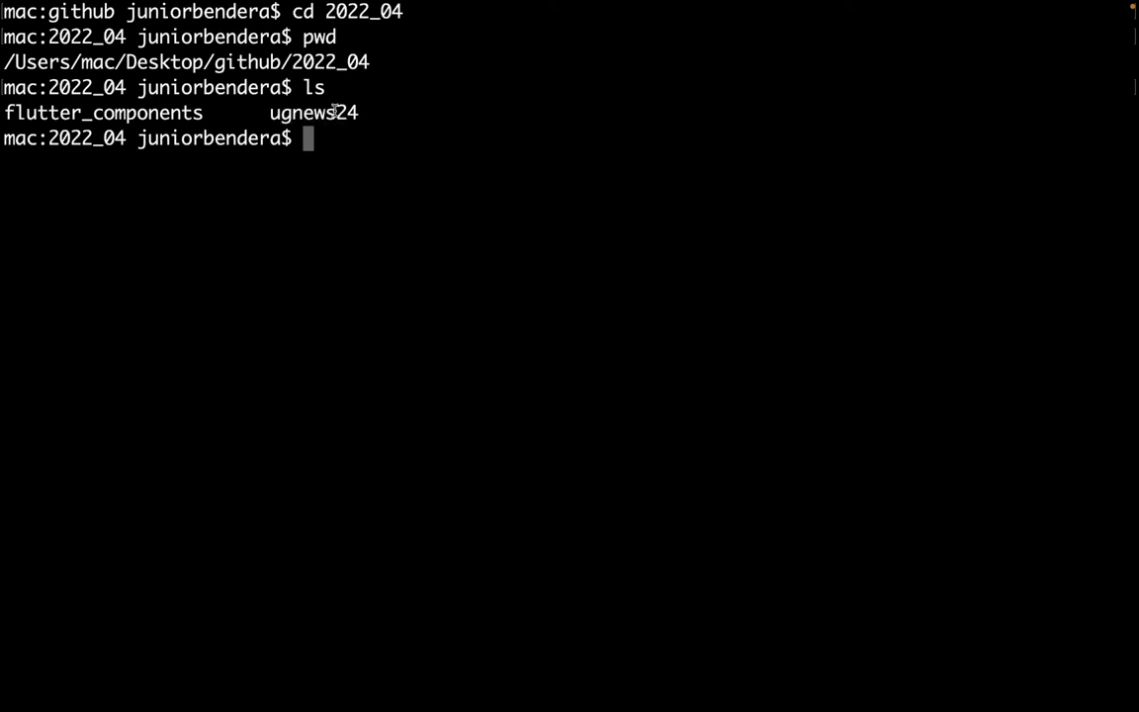
{"action": "left_click_drag", "start_coordinate": [292, 112], "coordinate": [382, 112]}
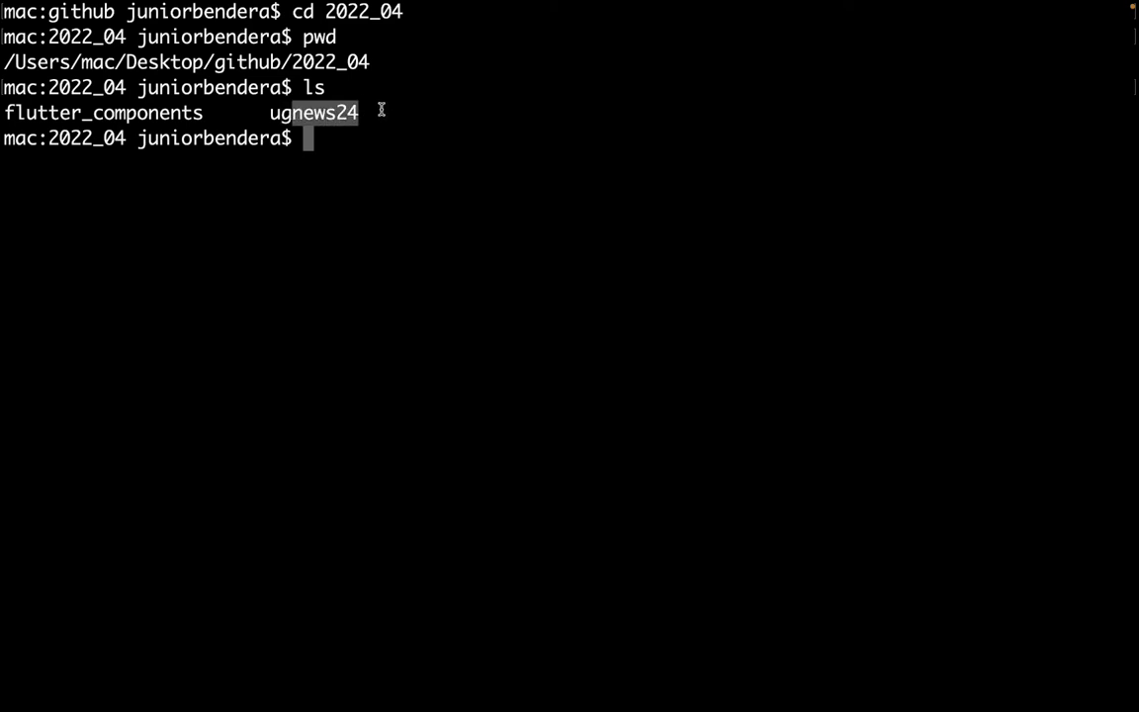
{"action": "left_click", "coordinate": [379, 111]}
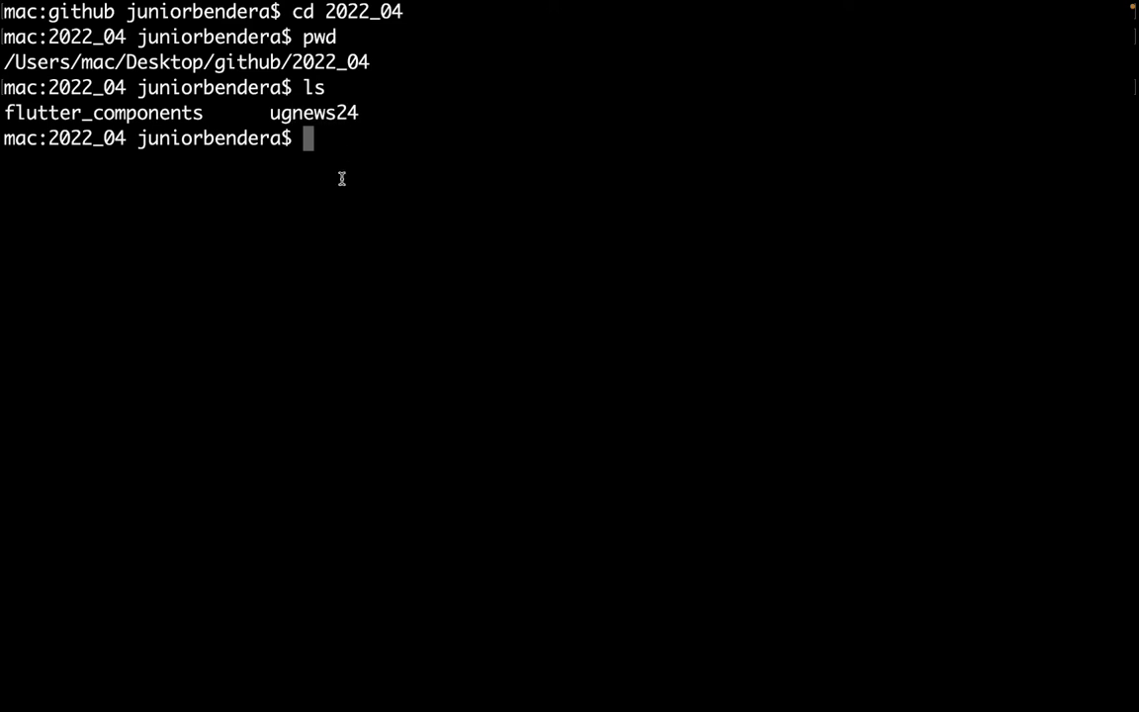
{"action": "key", "text": "super+k"}
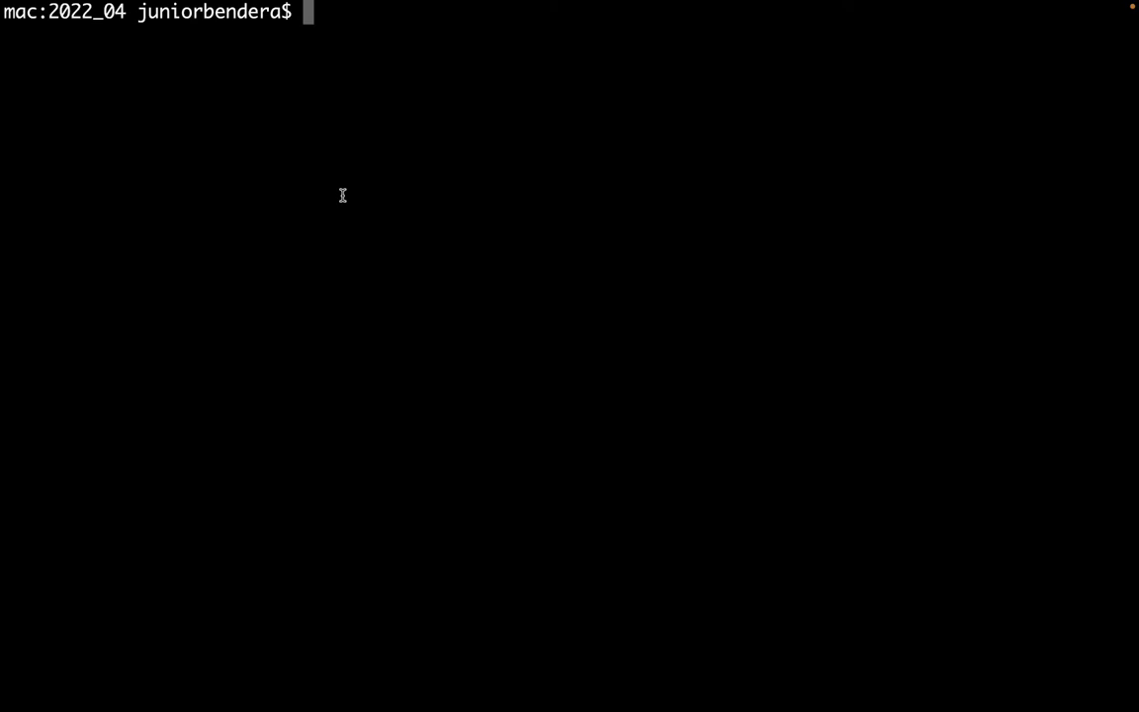
Enter ugnews24 and confirm the github/2022_04/ugnews24 path with pwd.
{"action": "type", "text": "cd gi"}
{"action": "key", "text": "BackSpace"}
{"action": "key", "text": "BackSpace"}
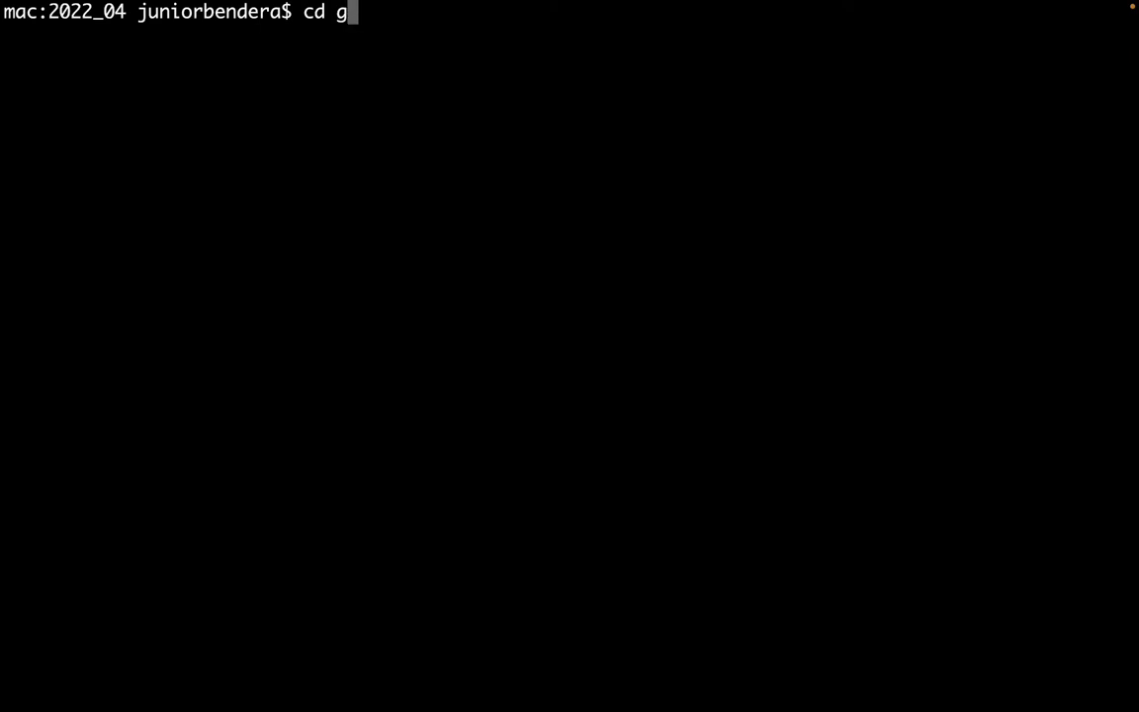
{"action": "type", "text": "ug"}
{"action": "key", "text": "Tab"}
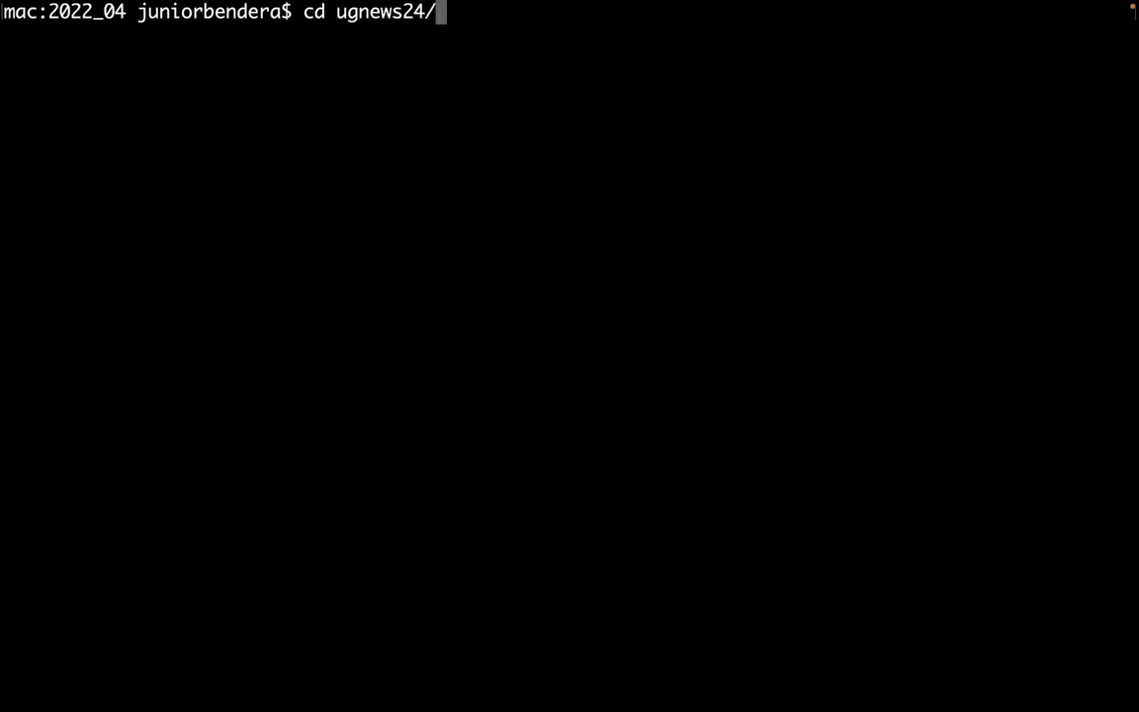
{"action": "key", "text": "Return"}
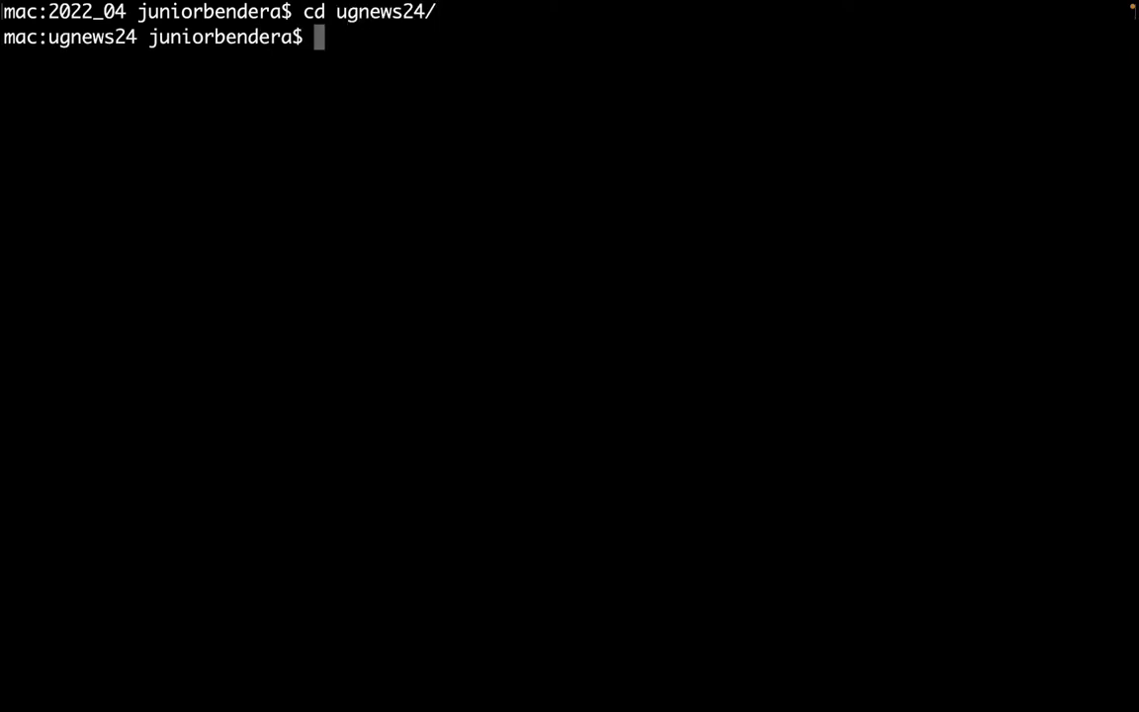
{"action": "type", "text": "pwd"}
{"action": "key", "text": "Return"}
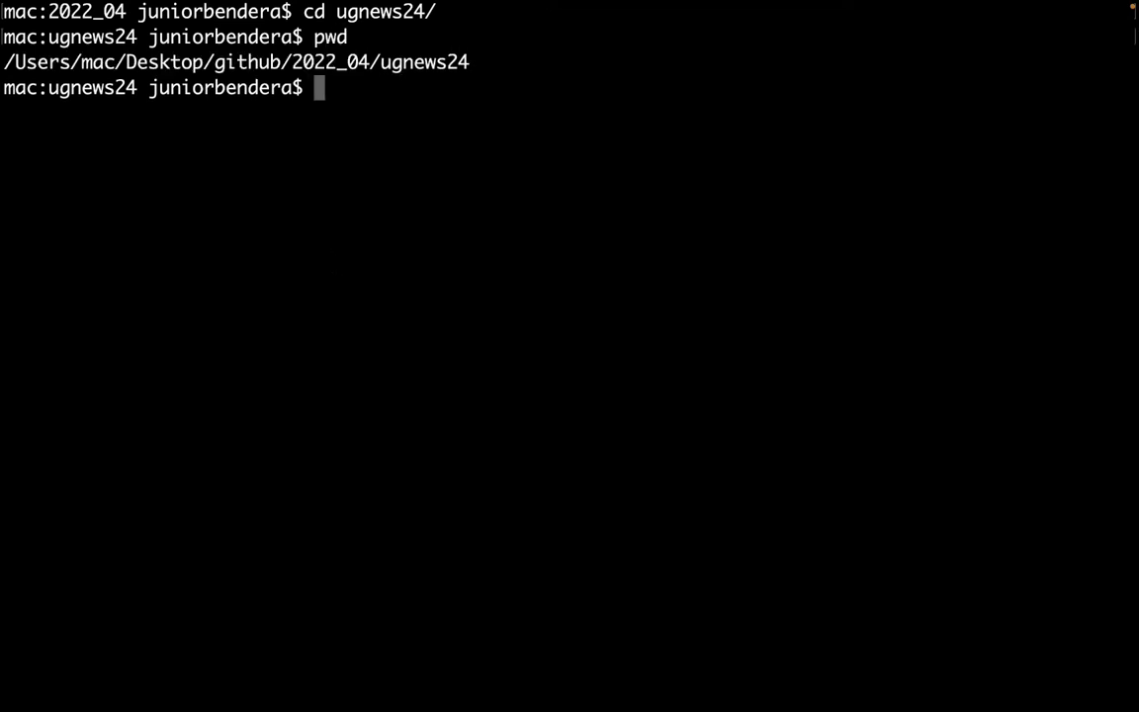
{"action": "left_click_drag", "start_coordinate": [188, 61], "coordinate": [506, 60]}
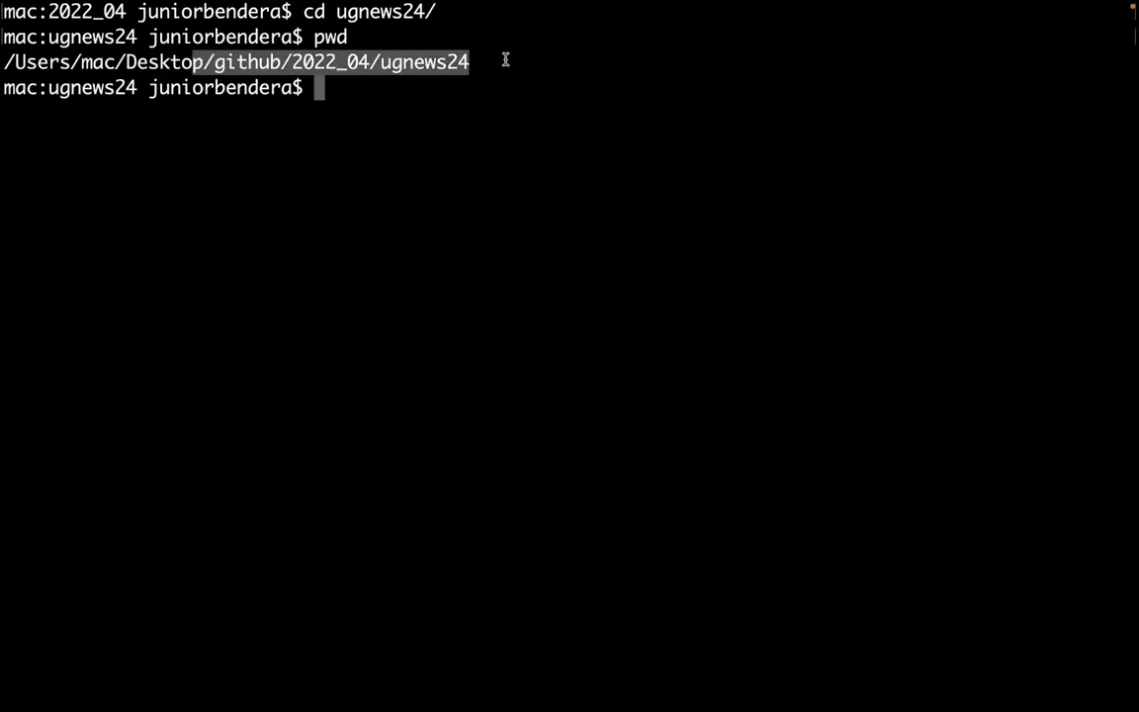
{"action": "left_click", "coordinate": [445, 123]}
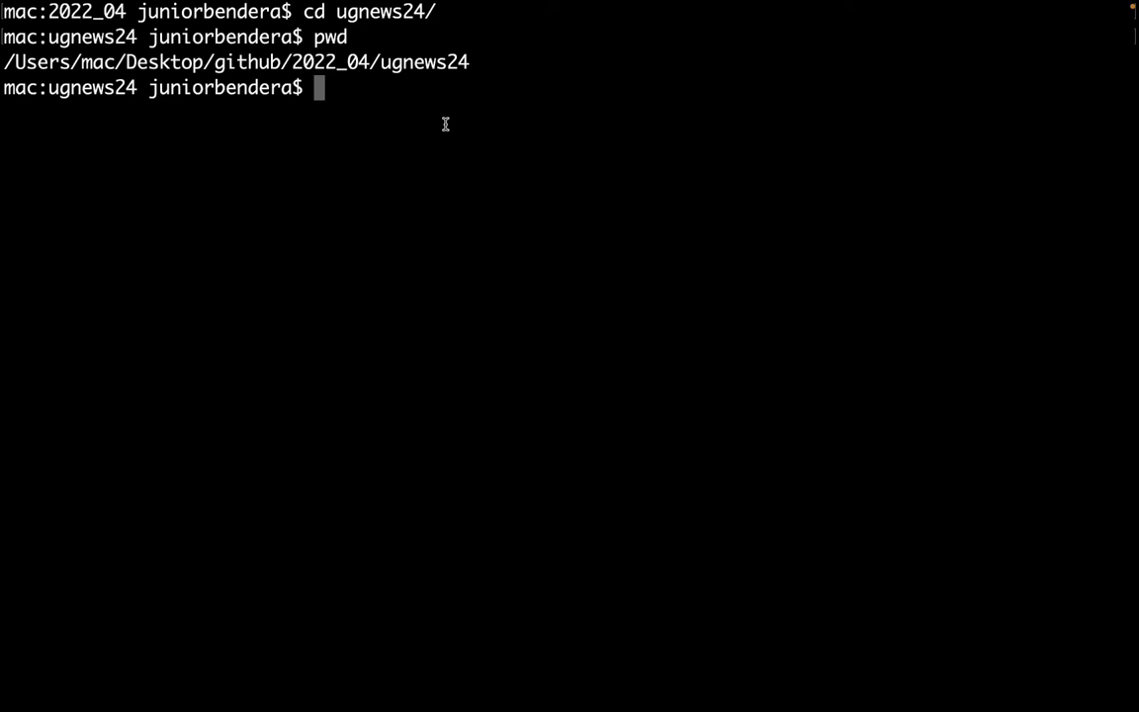
Go up to 2022_04 and list it, then return into ugnews24/ and clear.
{"action": "type", "text": "cd ../"}
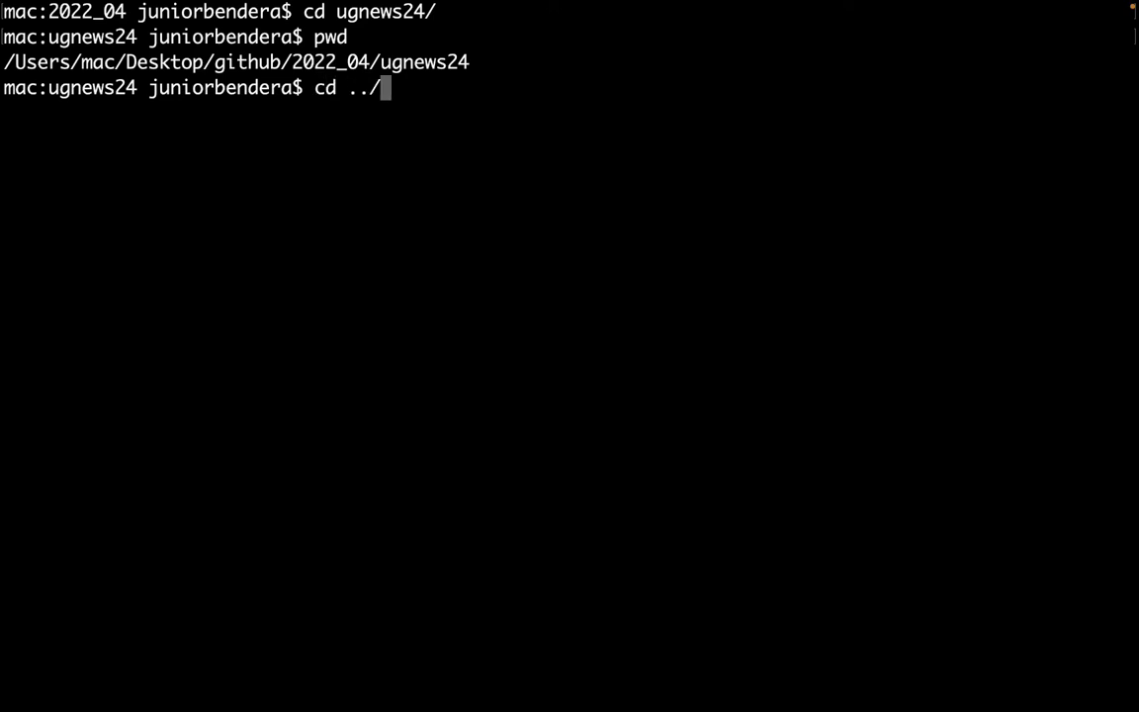
{"action": "key", "text": "Return"}
{"action": "type", "text": "ldf"}
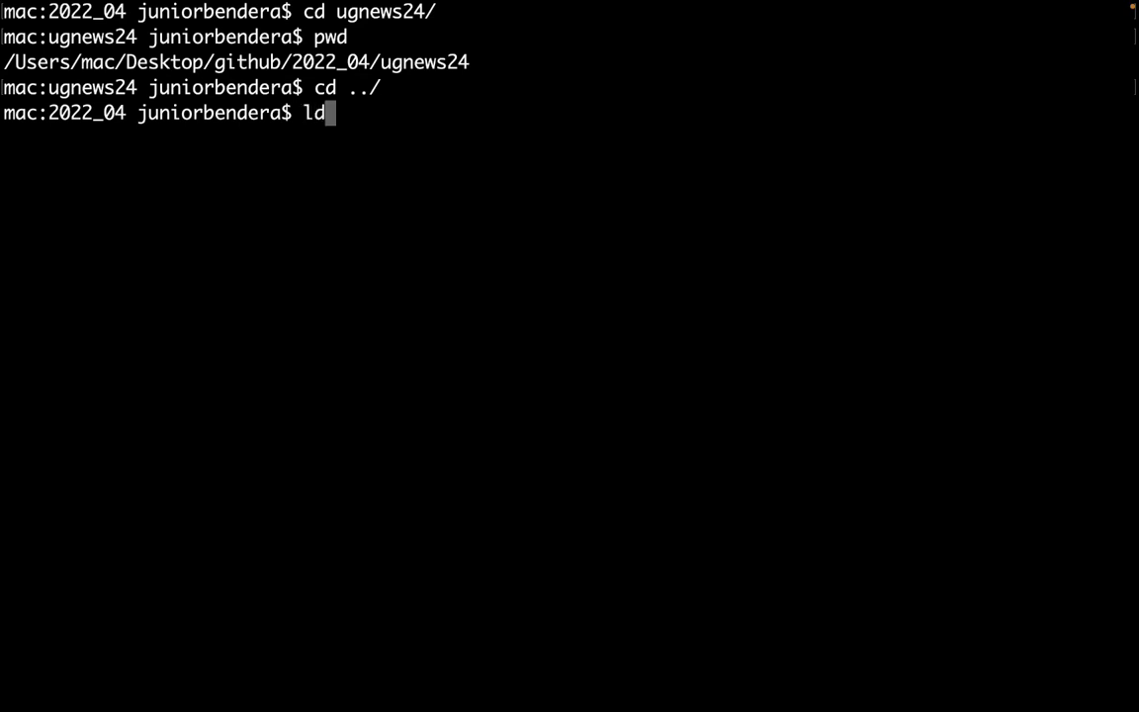
{"action": "key", "text": "BackSpace"}
{"action": "key", "text": "BackSpace"}
{"action": "key", "text": "BackSpace"}
{"action": "type", "text": "ls"}
{"action": "key", "text": "Return"}
{"action": "left_click_drag", "start_coordinate": [160, 145], "coordinate": [326, 153]}
{"action": "left_click", "coordinate": [333, 162]}
{"action": "type", "text": "cd ../"}
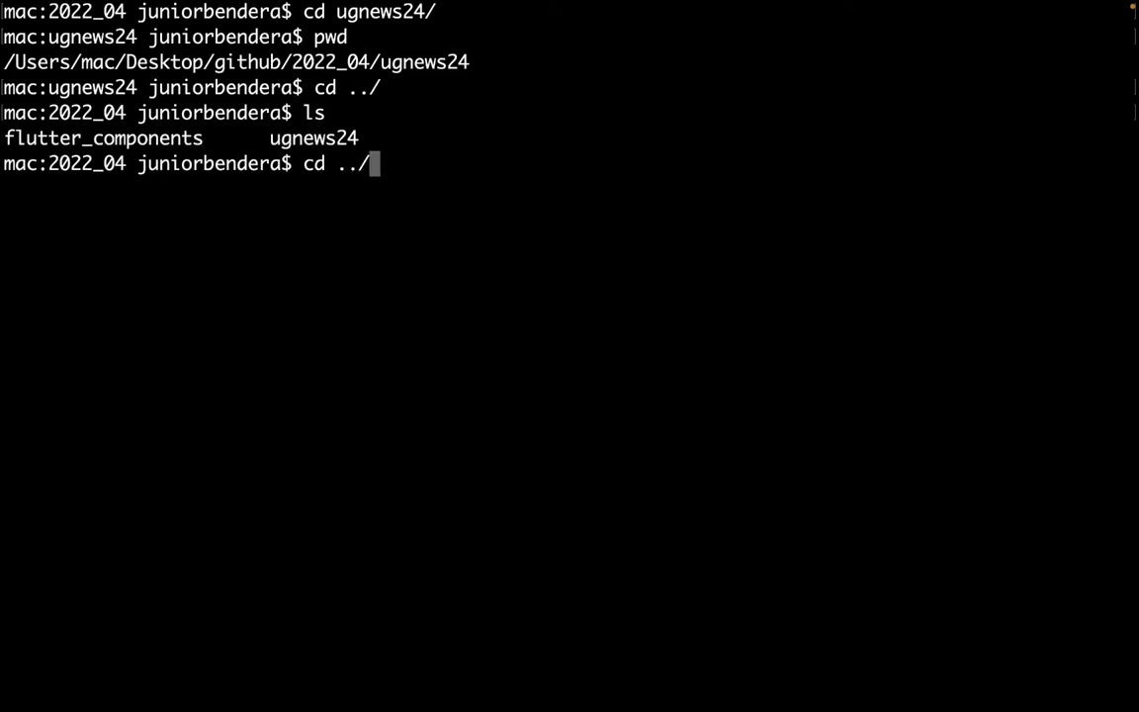
{"action": "key", "text": "BackSpace"}
{"action": "key", "text": "BackSpace"}
{"action": "key", "text": "BackSpace"}
{"action": "type", "text": "ugnews24/"}
{"action": "key", "text": "Return"}
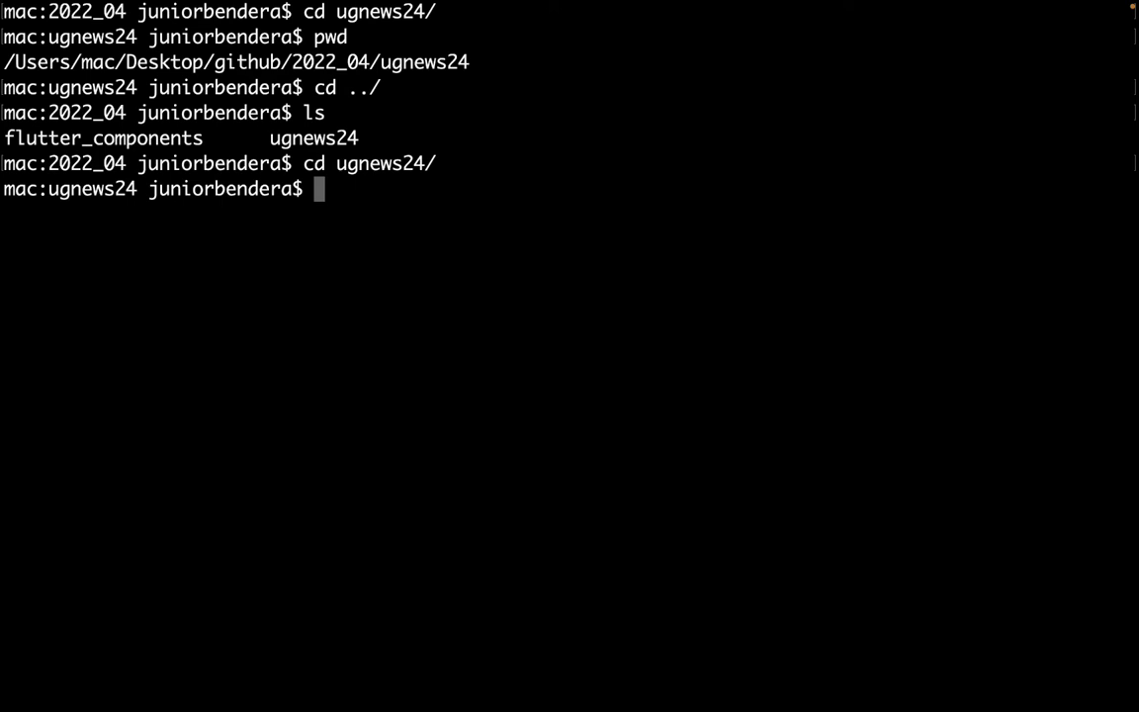
{"action": "key", "text": "ctrl+l"}
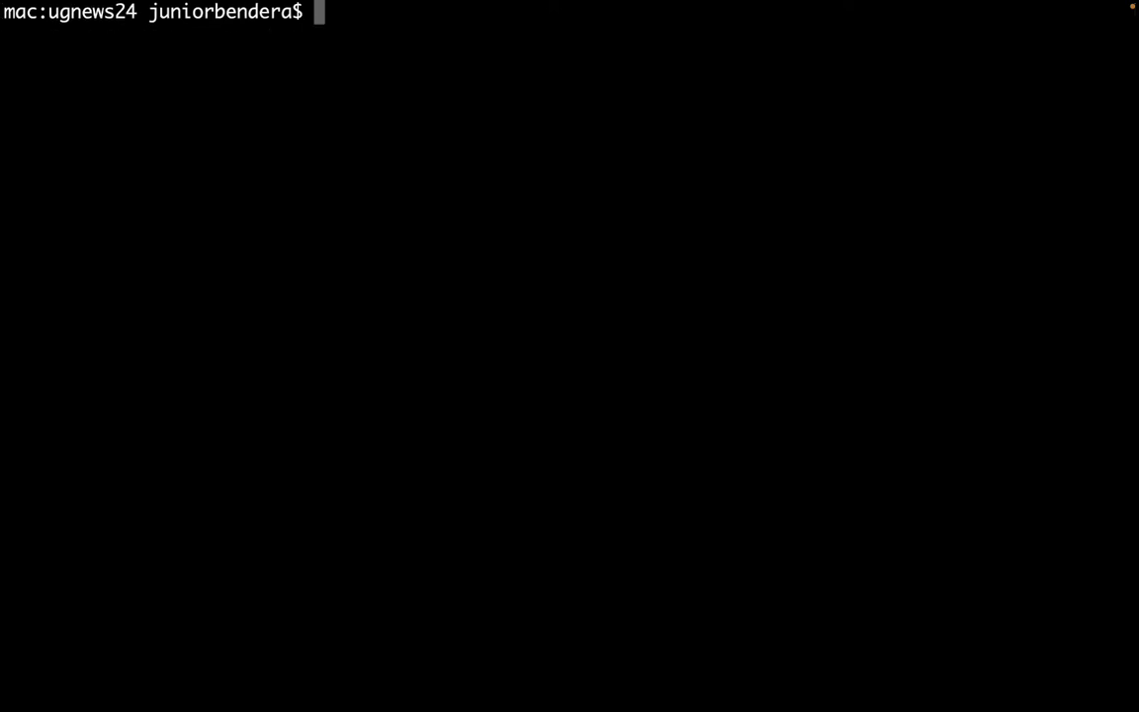
List ugnews24, confirm the path /Users/mac/Desktop/github/2022_04/ugnews24, then switch Spaces to the desktop.
{"action": "type", "text": "ls"}
{"action": "key", "text": "Return"}
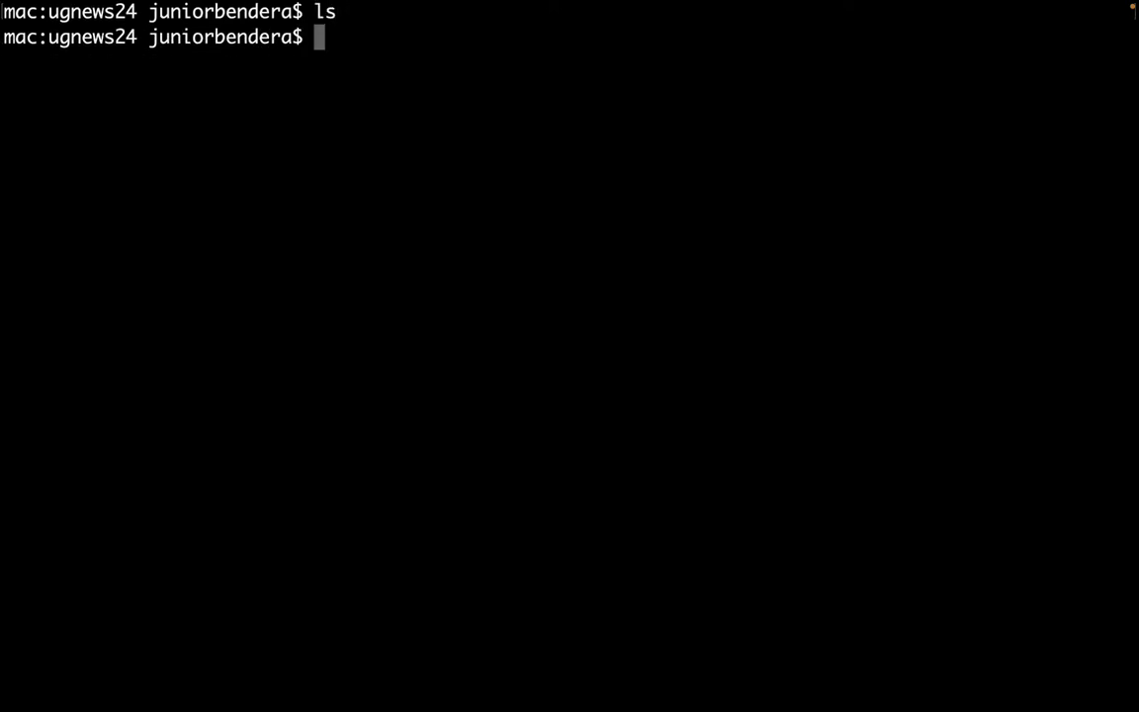
{"action": "type", "text": "pwd"}
{"action": "key", "text": "Return"}
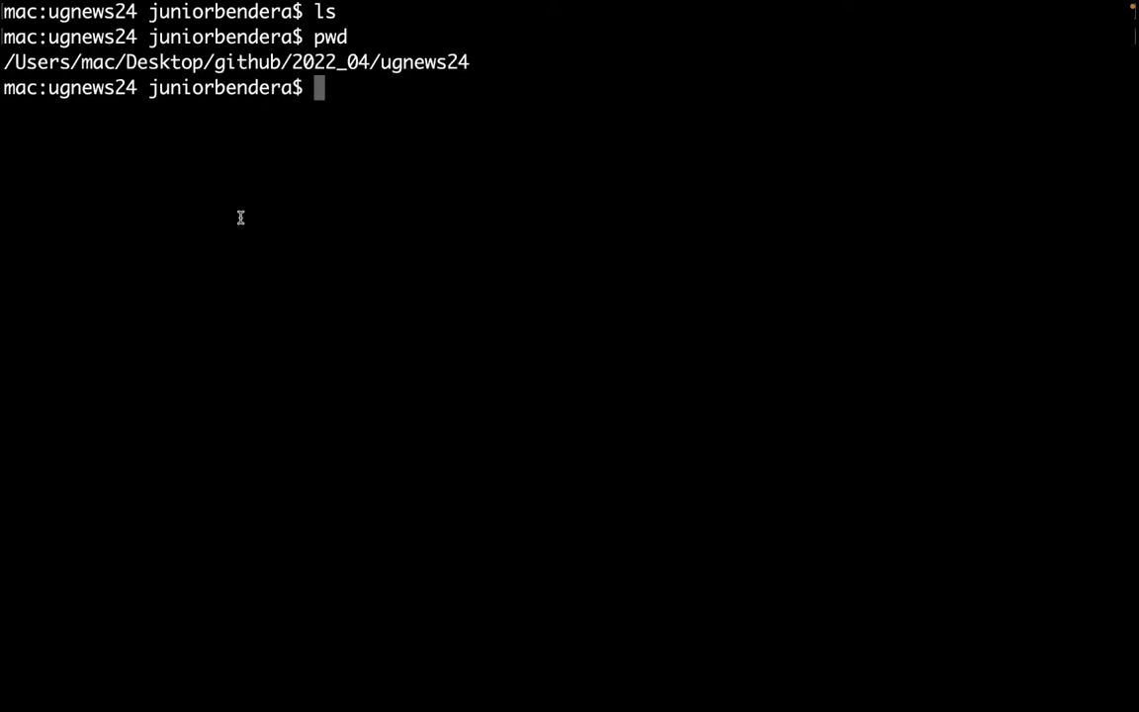
{"action": "left_click_drag", "start_coordinate": [348, 61], "coordinate": [499, 64]}
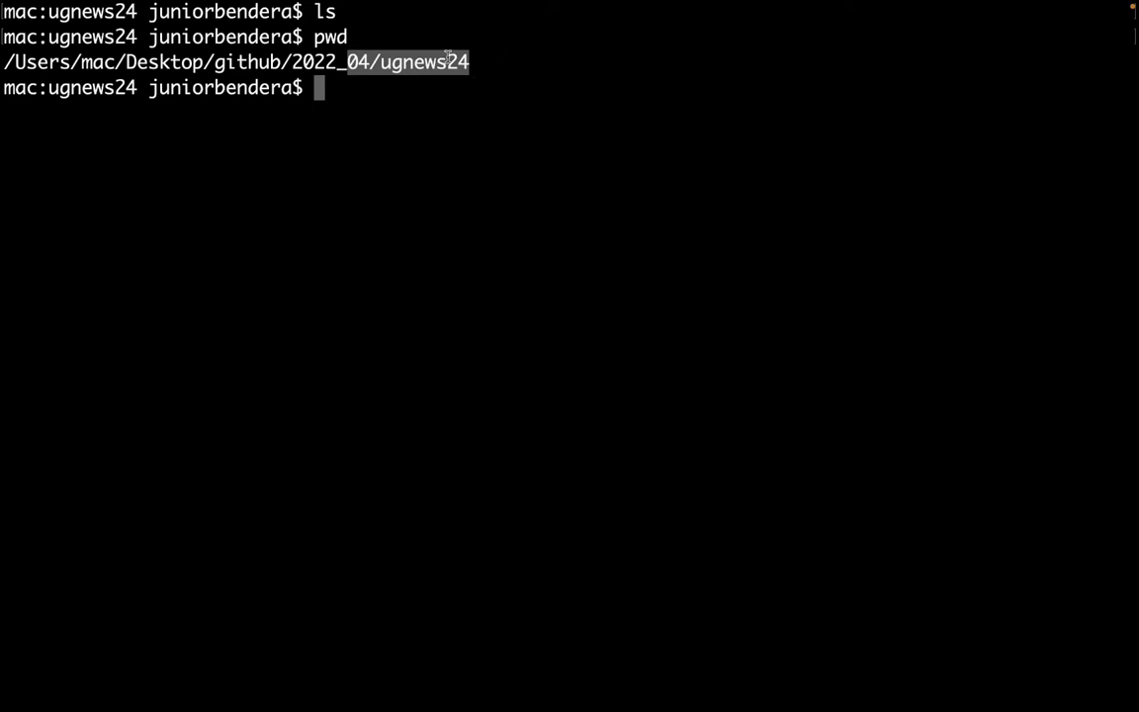
{"action": "left_click", "coordinate": [399, 81]}
{"action": "left_click_drag", "start_coordinate": [369, 61], "coordinate": [467, 54]}
{"action": "left_click", "coordinate": [423, 74]}
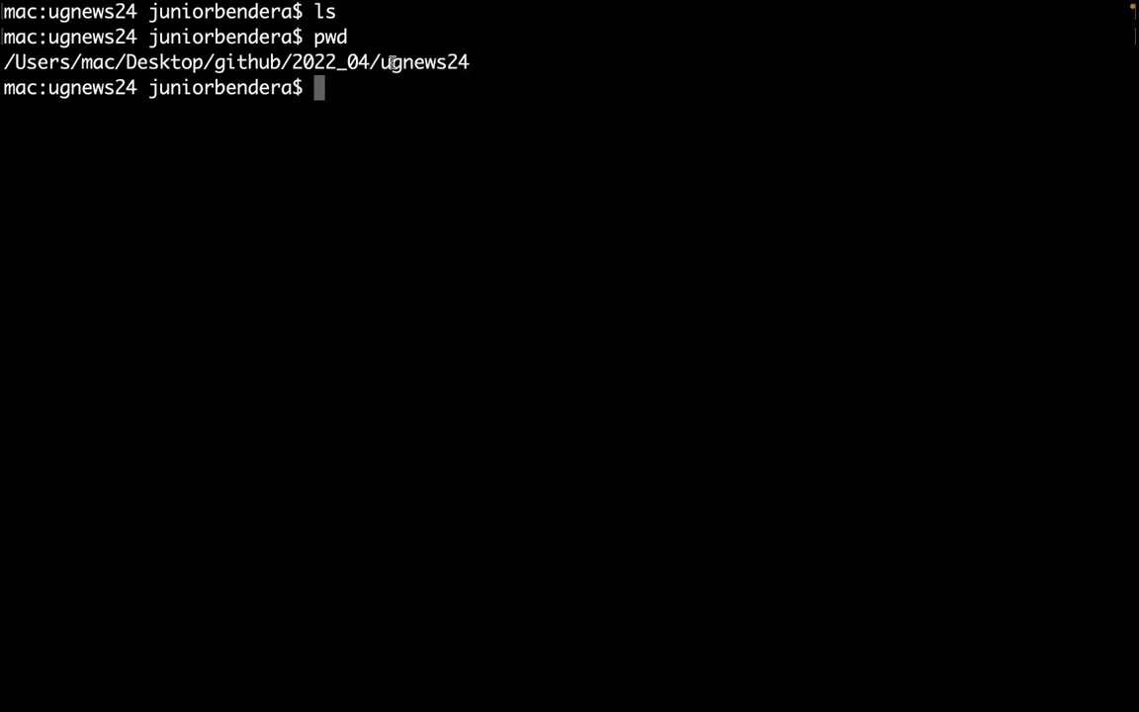
{"action": "left_click_drag", "start_coordinate": [381, 61], "coordinate": [475, 62]}
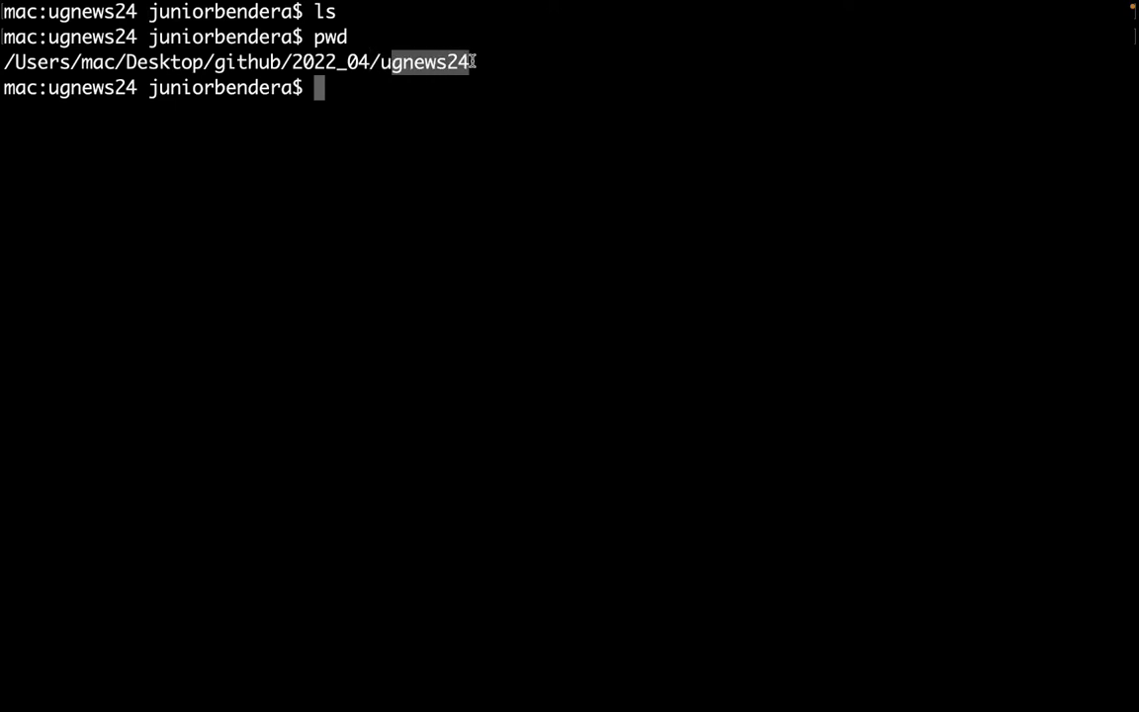
{"action": "left_click", "coordinate": [454, 113]}
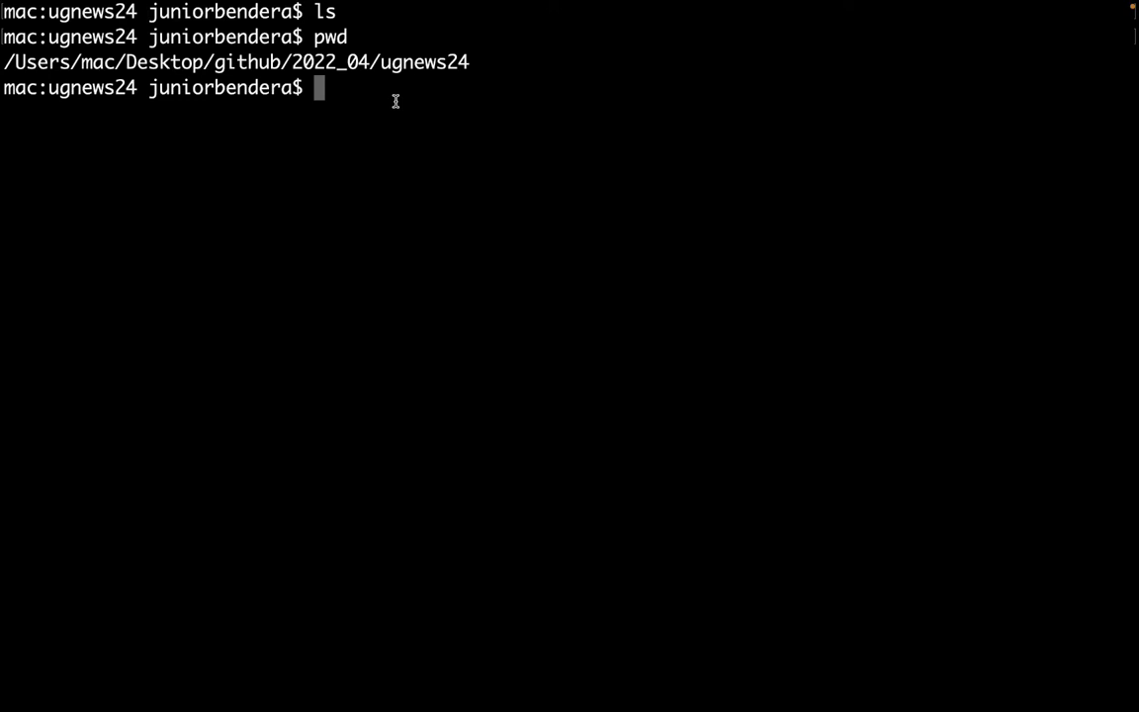
{"action": "key", "text": "ctrl+Right"}
{"action": "key", "text": "ctrl+Left"}
{"action": "key", "text": "ctrl+Left"}
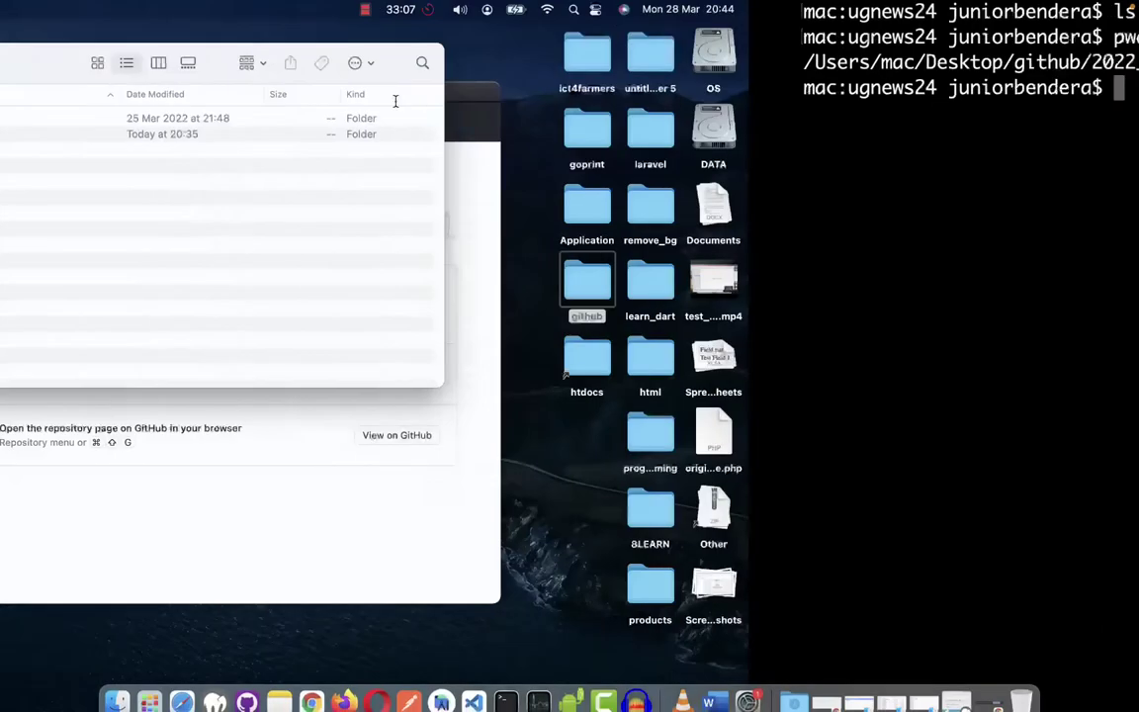
Google 'laravel create project command' in a new Chrome tab.
{"action": "key", "text": "ctrl+Right"}
{"action": "key", "text": "ctrl+Right"}
{"action": "key", "text": "ctrl+Right"}
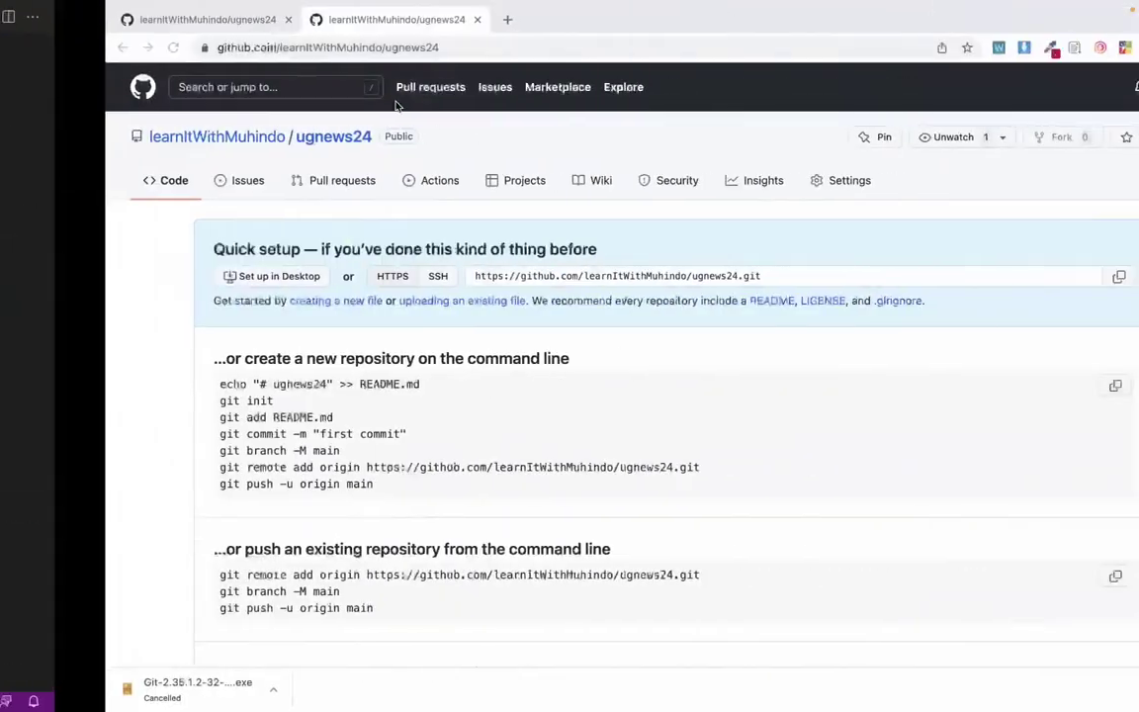
{"action": "left_click", "coordinate": [389, 19]}
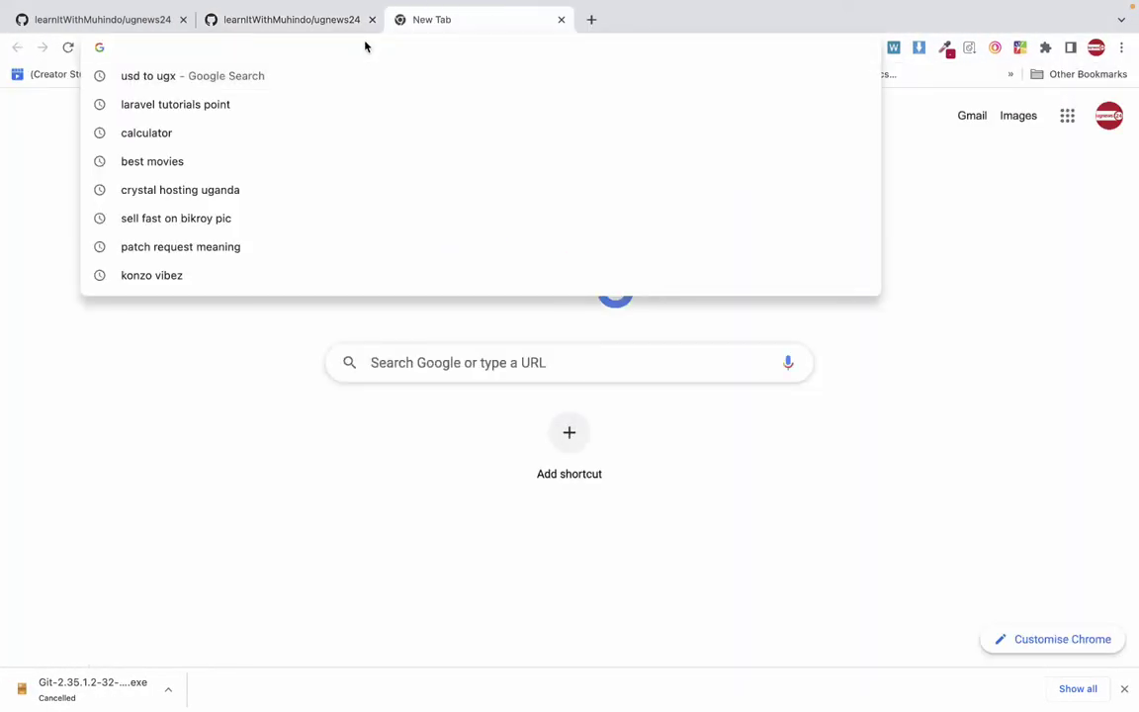
{"action": "type", "text": "larave c"}
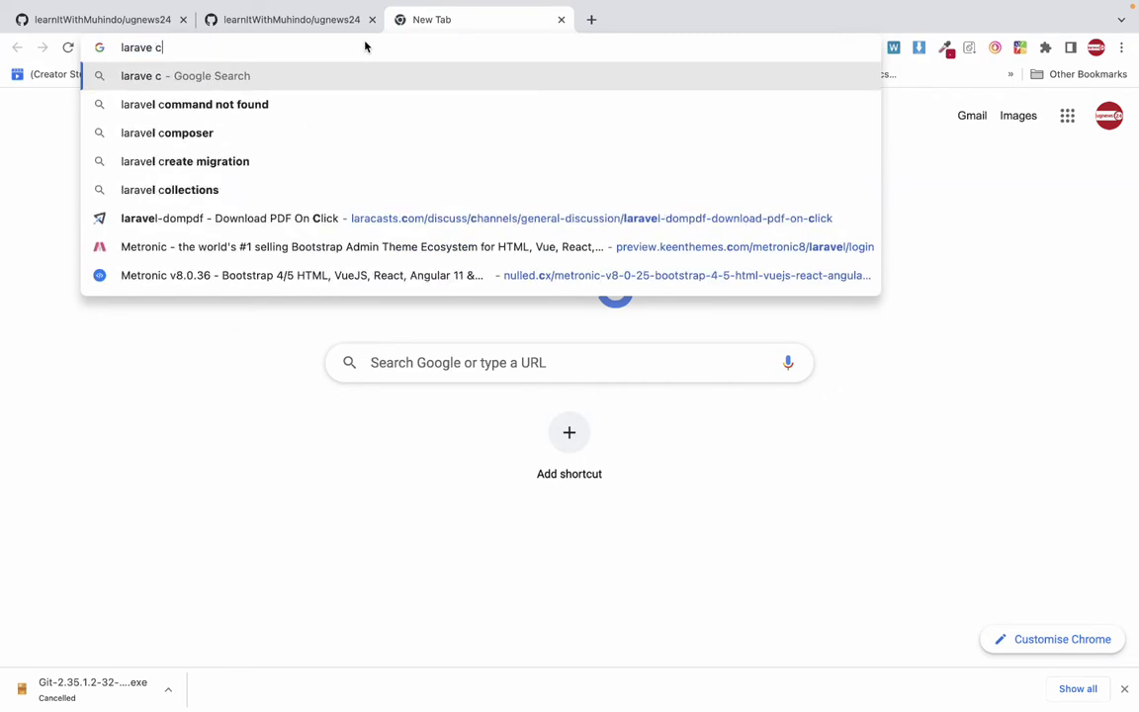
{"action": "type", "text": "reate"}
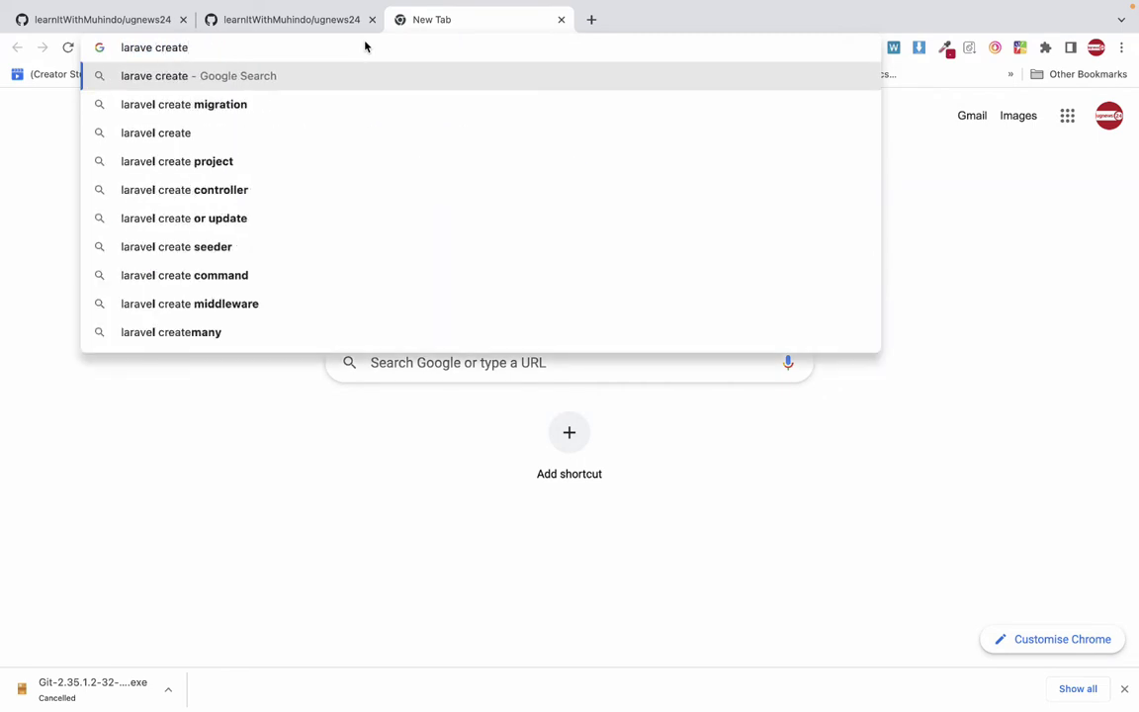
{"action": "type", "text": " pro"}
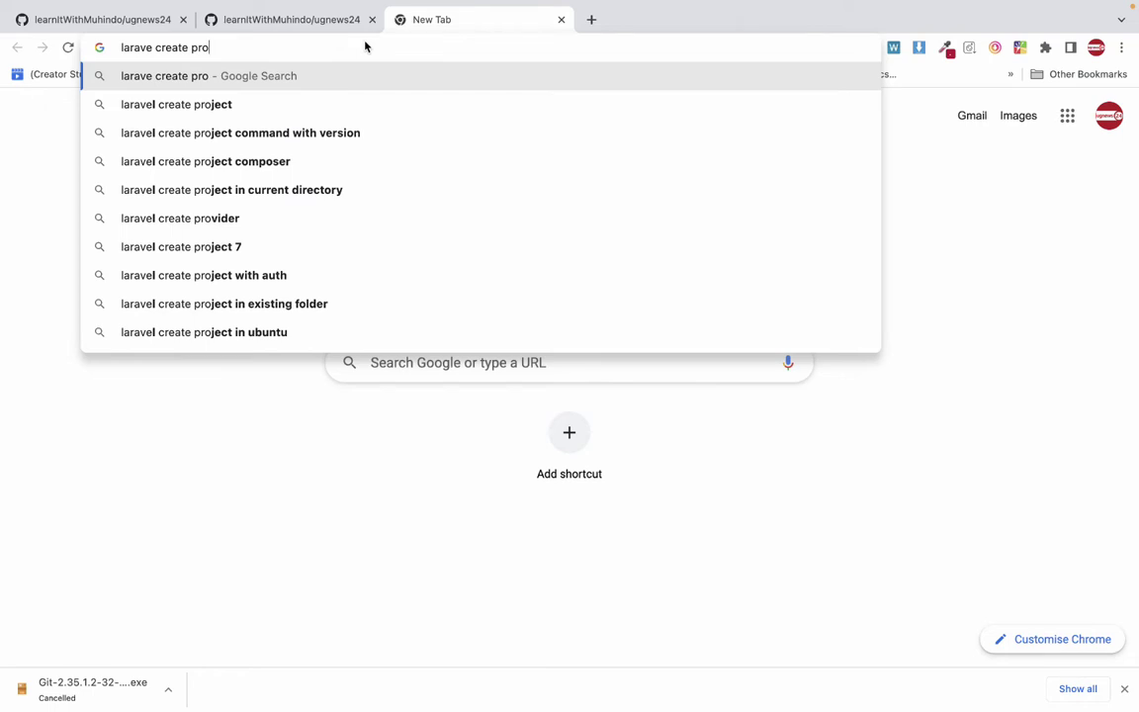
{"action": "key", "text": "Down"}
{"action": "type", "text": "co"}
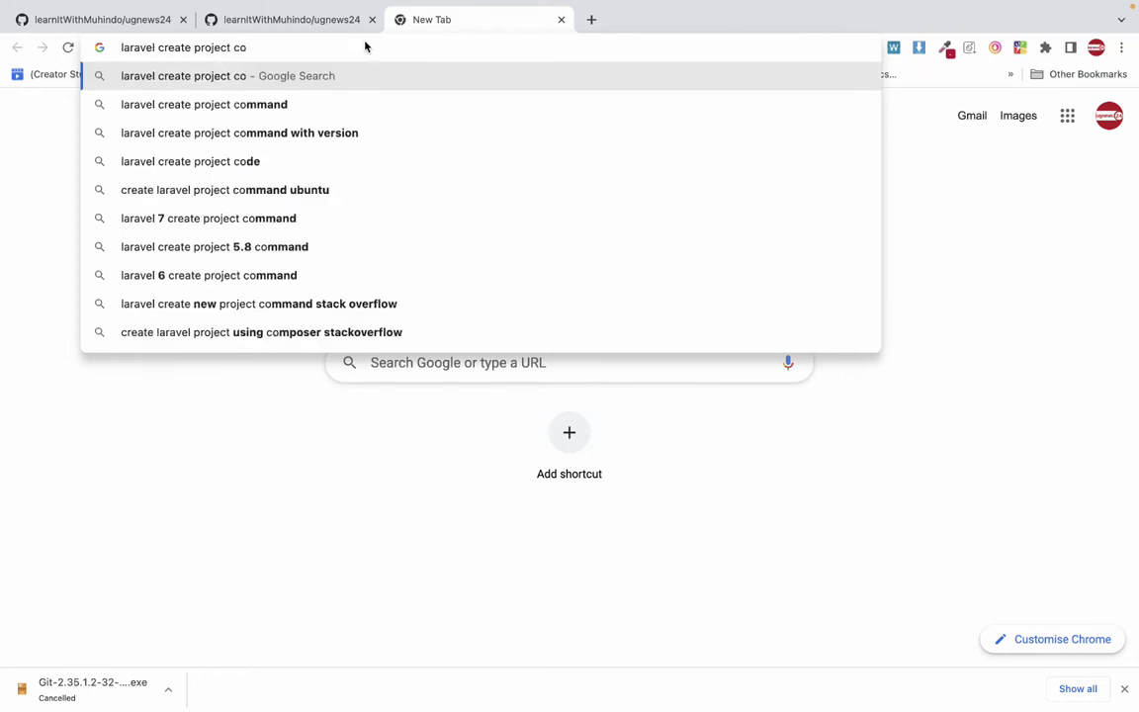
{"action": "key", "text": "Down"}
{"action": "key", "text": "Return"}
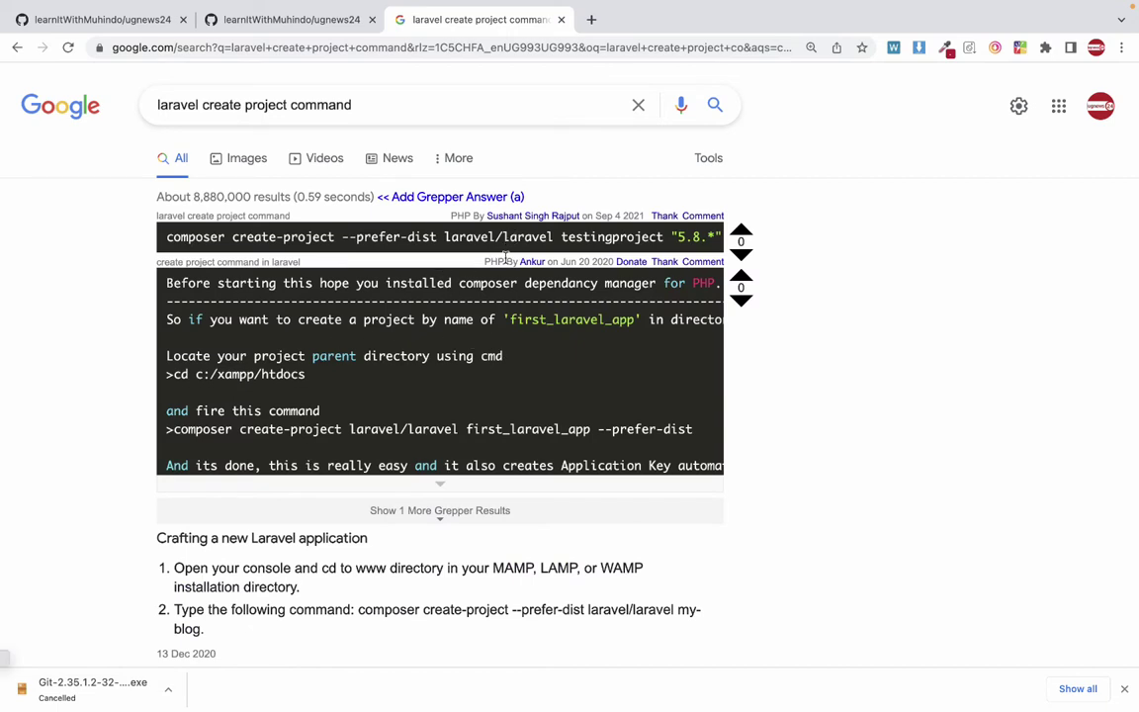
Review the composer create-project --prefer-dist laravel/laravel answer and open the Grepper extension panel.
{"action": "scroll", "coordinate": [449, 356], "scroll_direction": "down", "scroll_amount": 1}
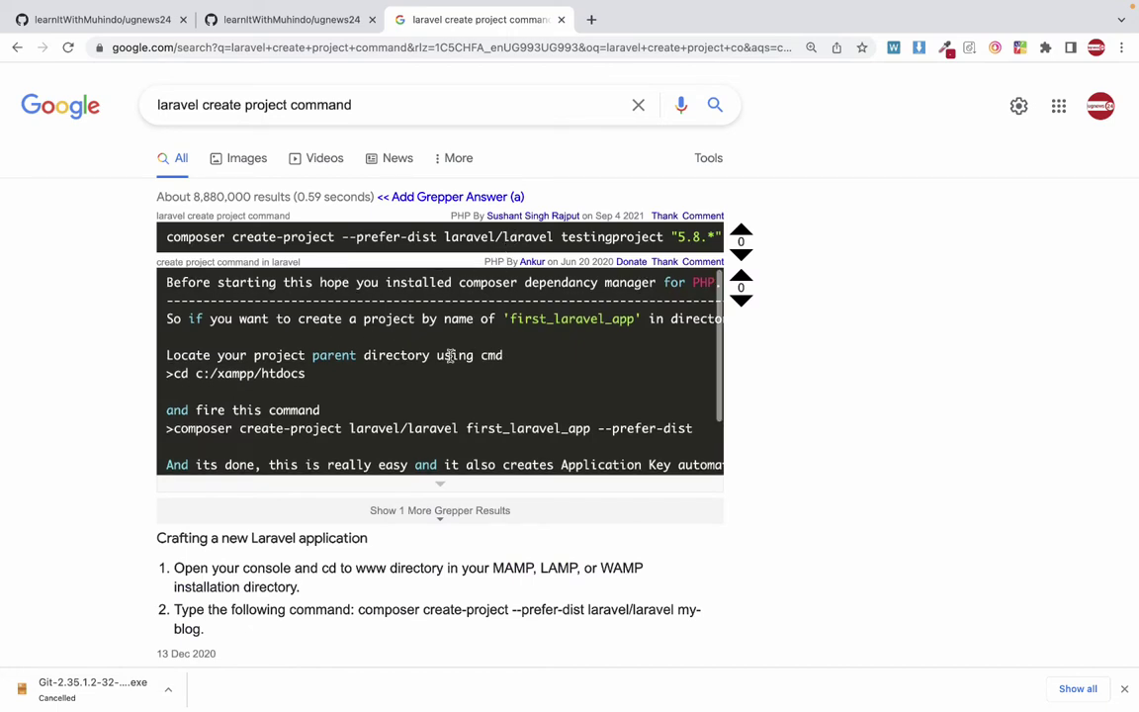
{"action": "scroll", "coordinate": [450, 356], "scroll_direction": "down", "scroll_amount": 2}
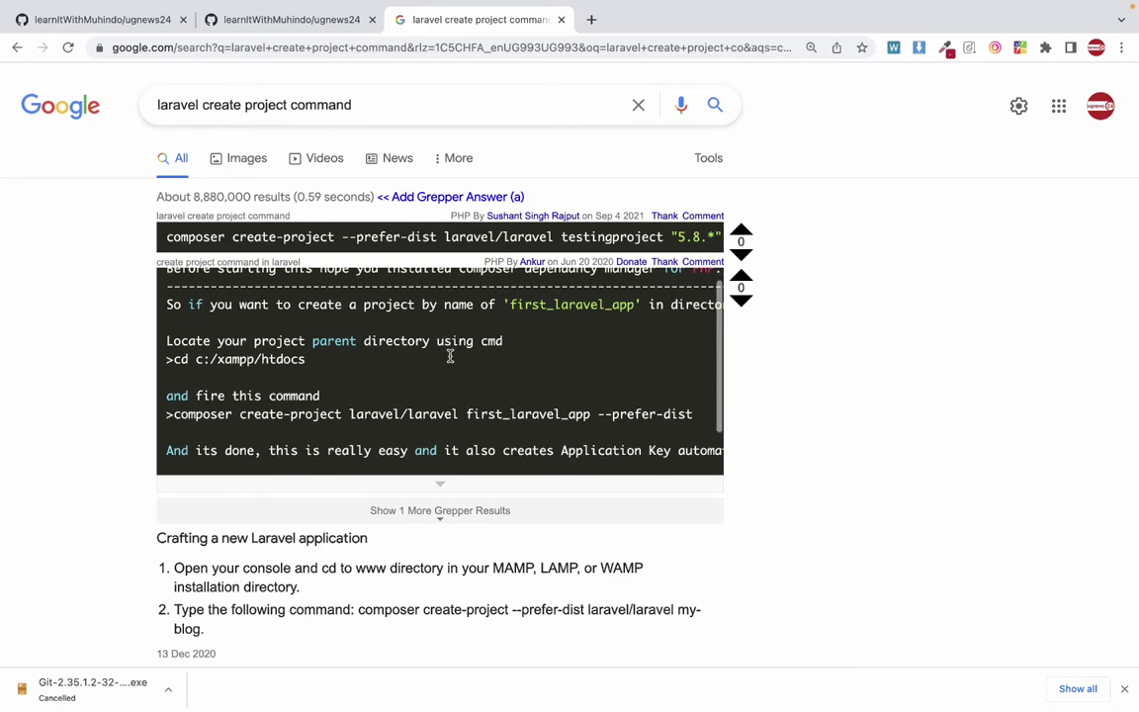
{"action": "scroll", "coordinate": [450, 356], "scroll_direction": "up", "scroll_amount": 2}
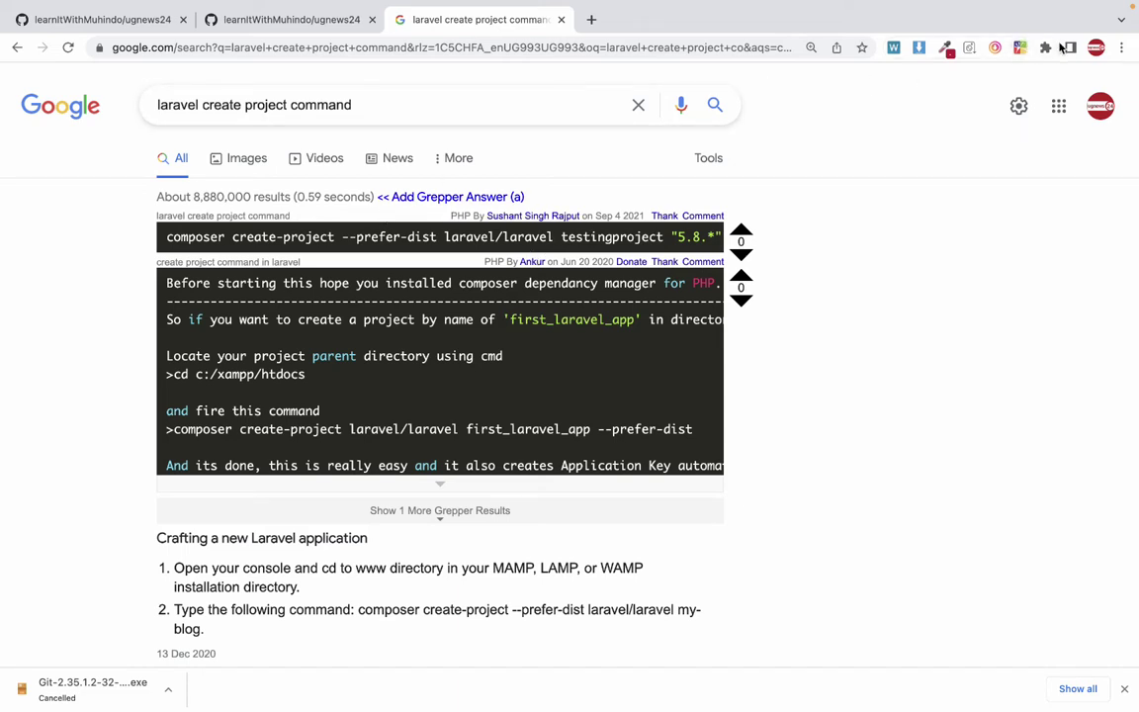
{"action": "left_click", "coordinate": [1020, 49]}
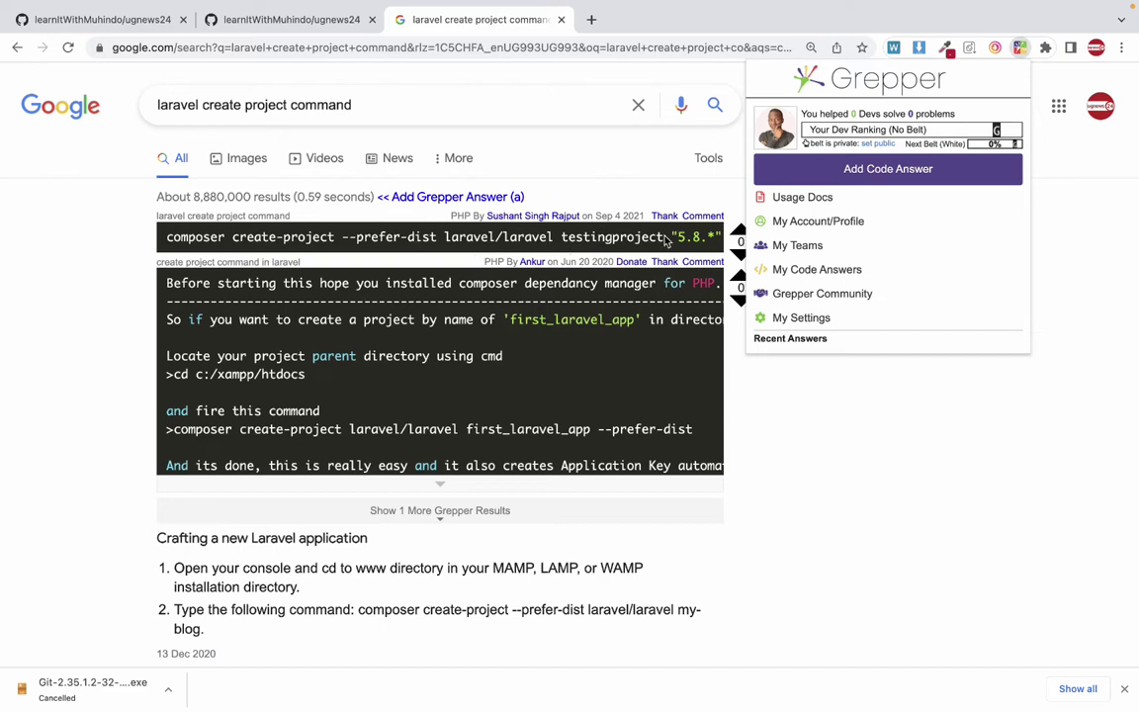
Close the Grepper panel and search 'grepper chrome extension' in a new tab.
{"action": "left_click", "coordinate": [633, 236]}
{"action": "left_click", "coordinate": [592, 19]}
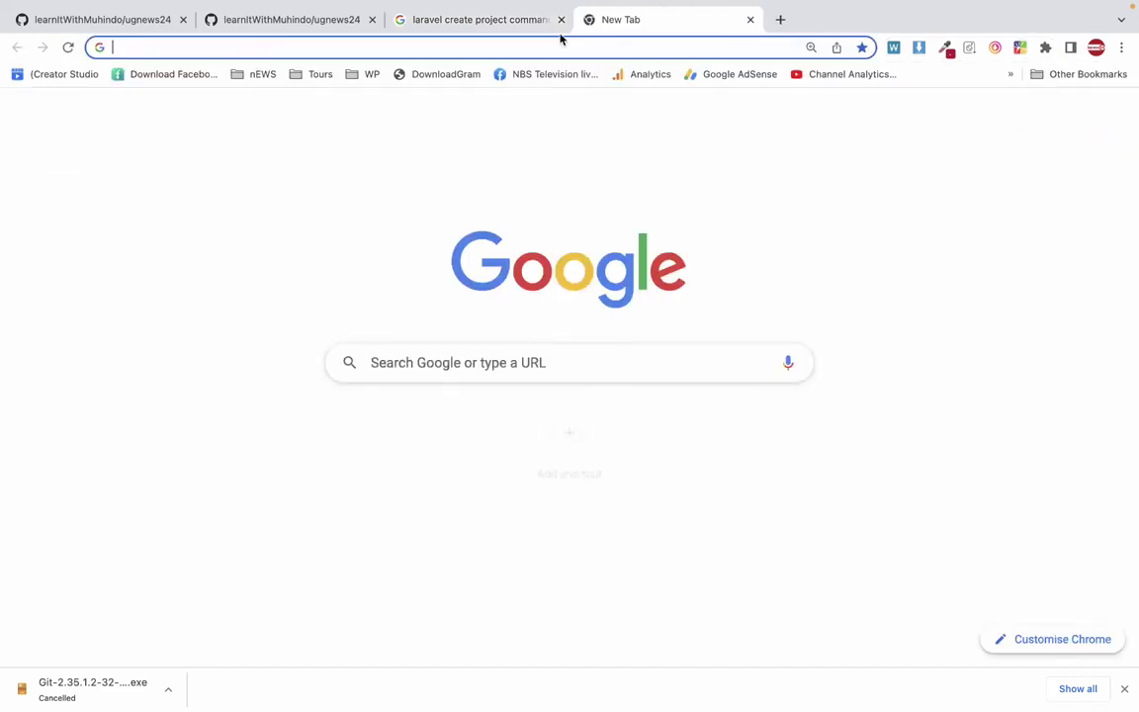
{"action": "left_click", "coordinate": [547, 45]}
{"action": "type", "text": "g"}
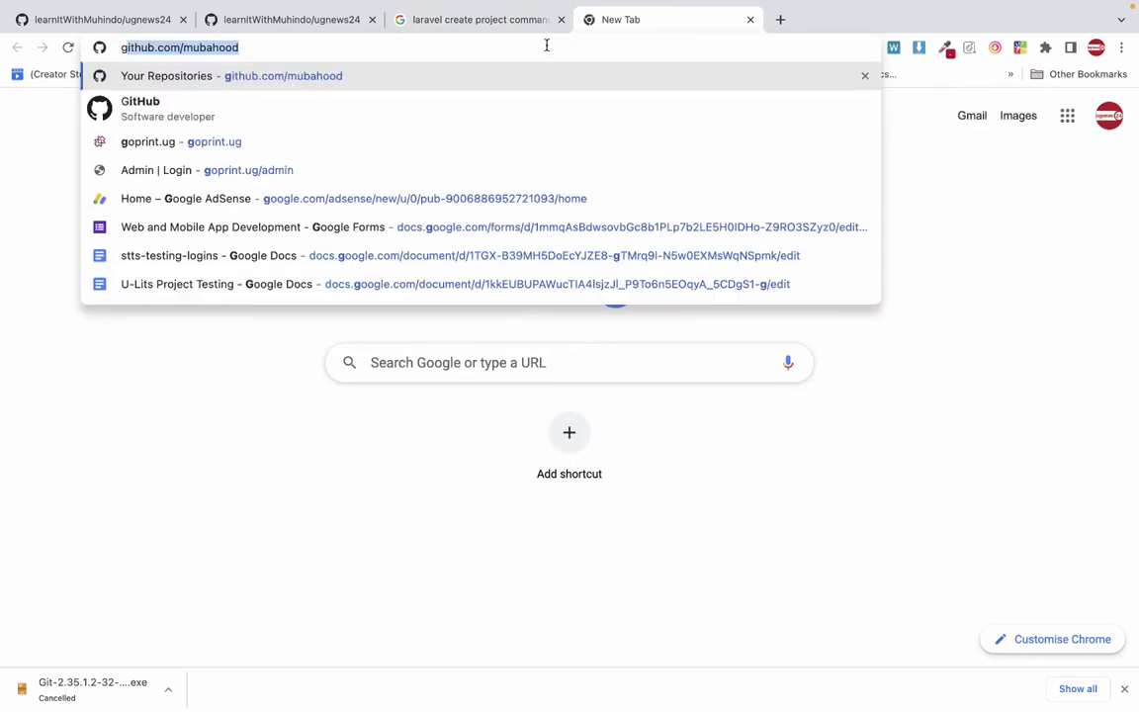
{"action": "type", "text": "repper"}
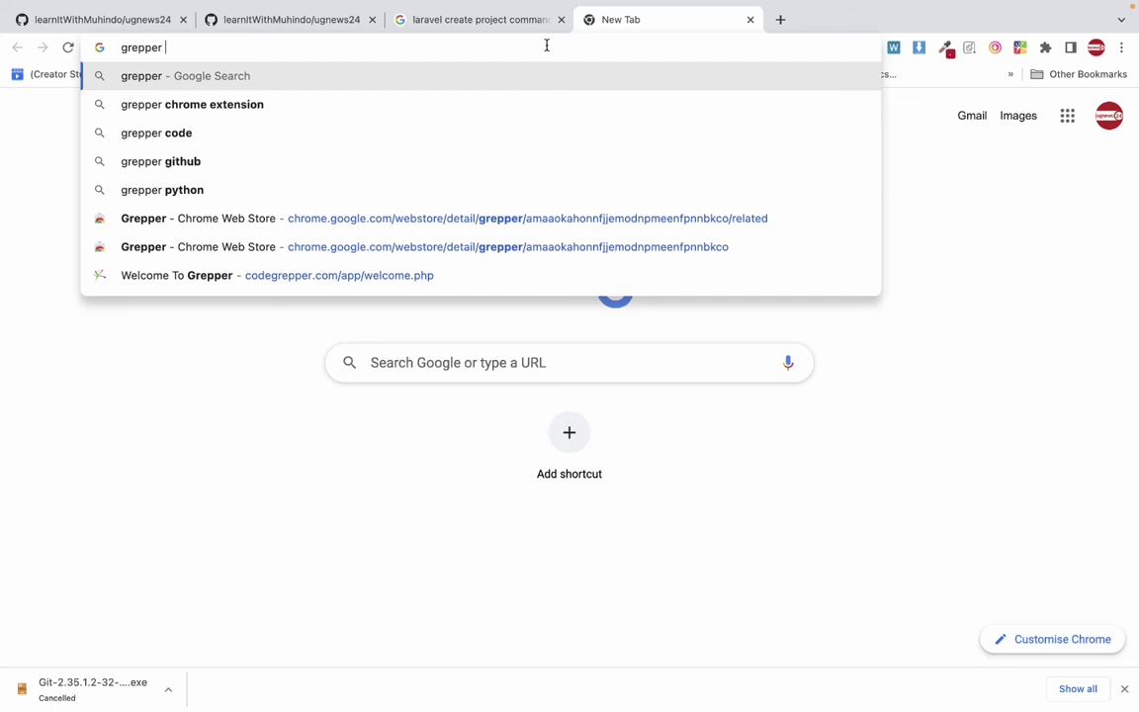
{"action": "key", "text": "Down"}
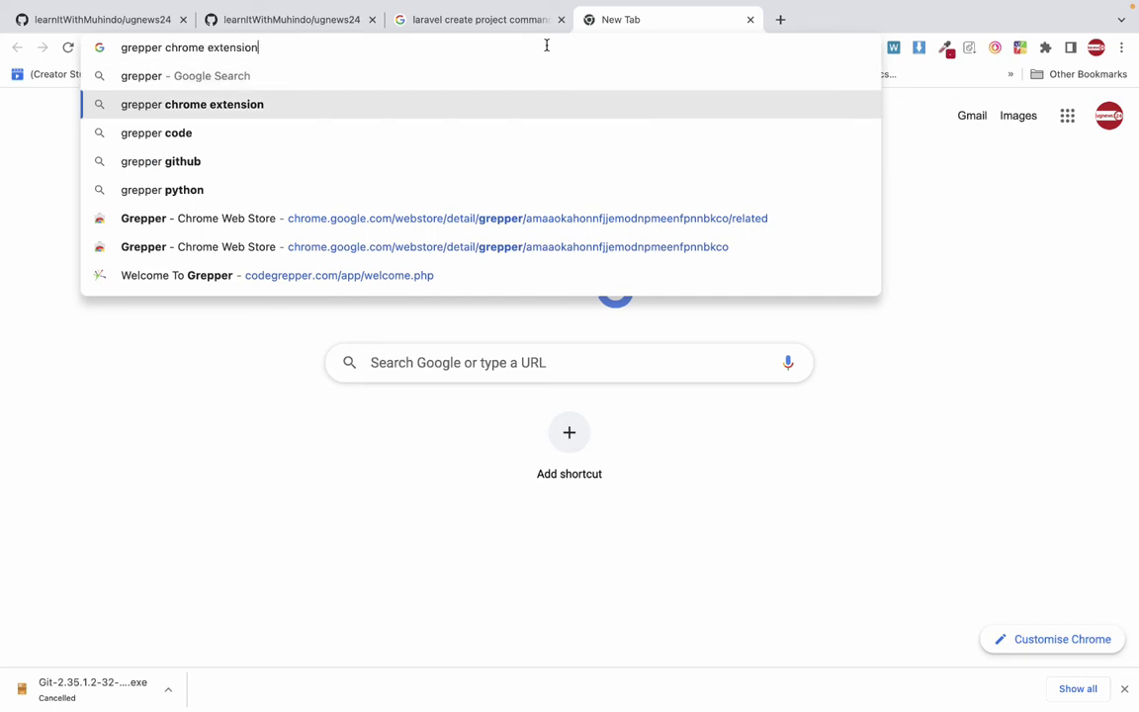
{"action": "key", "text": "Return"}
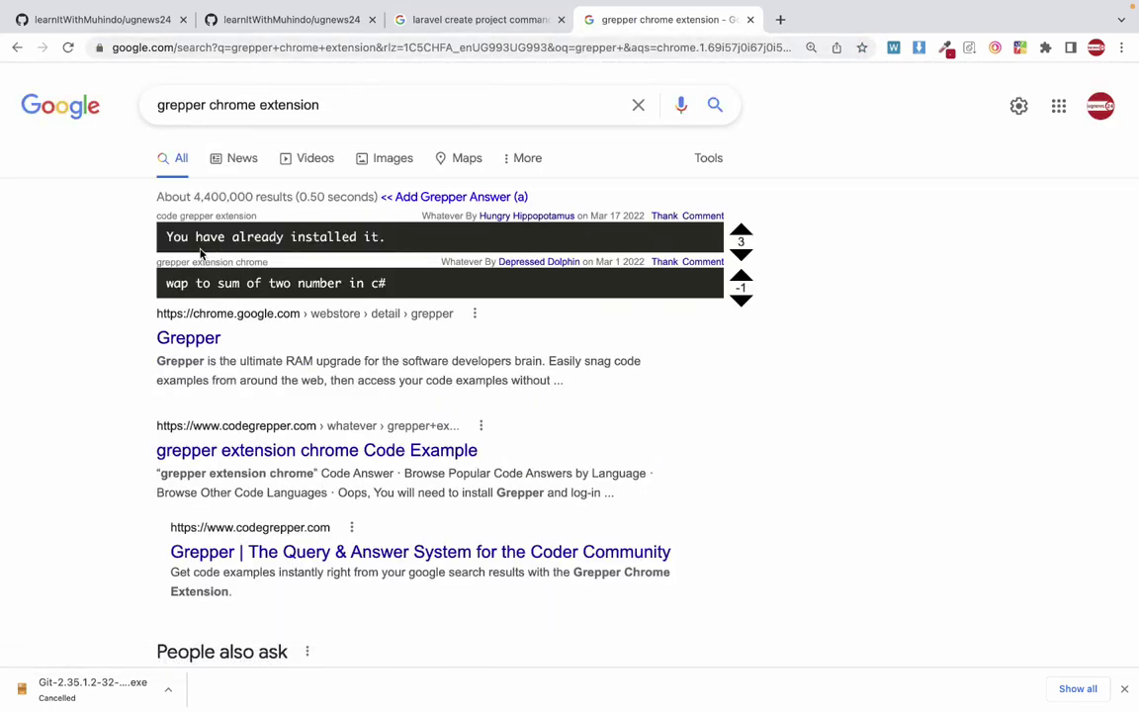
Go back to the laravel create project command results tab.
{"action": "left_click", "coordinate": [493, 21]}
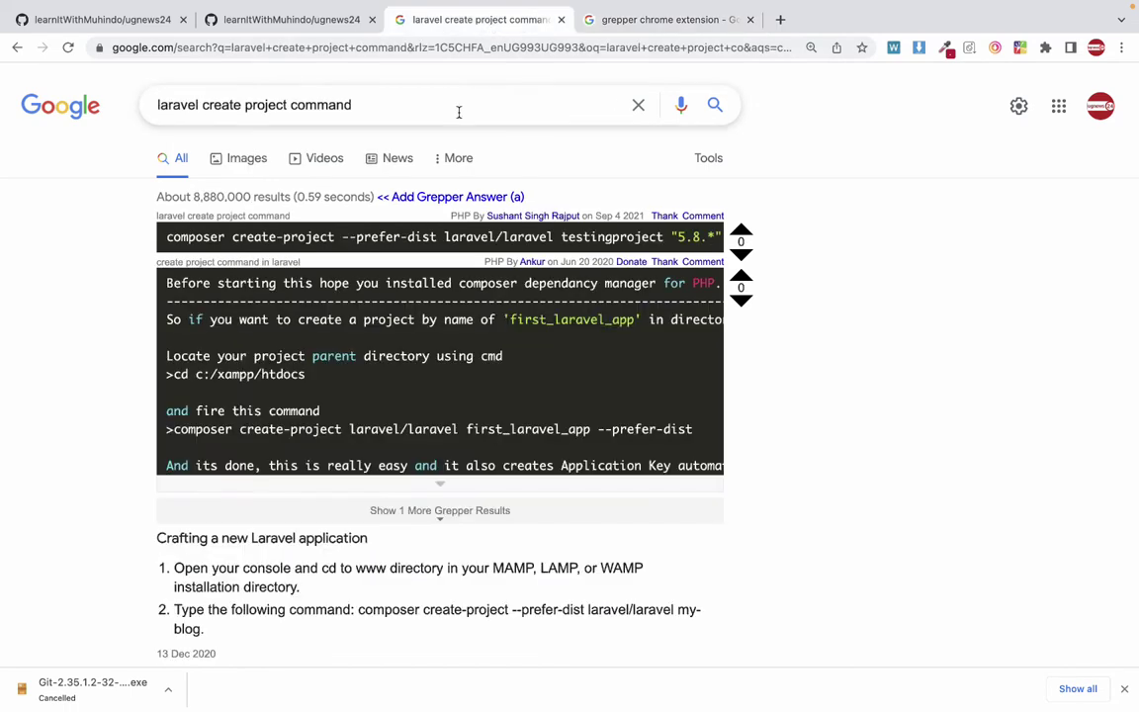
{"action": "scroll", "coordinate": [425, 326], "scroll_direction": "down", "scroll_amount": 5}
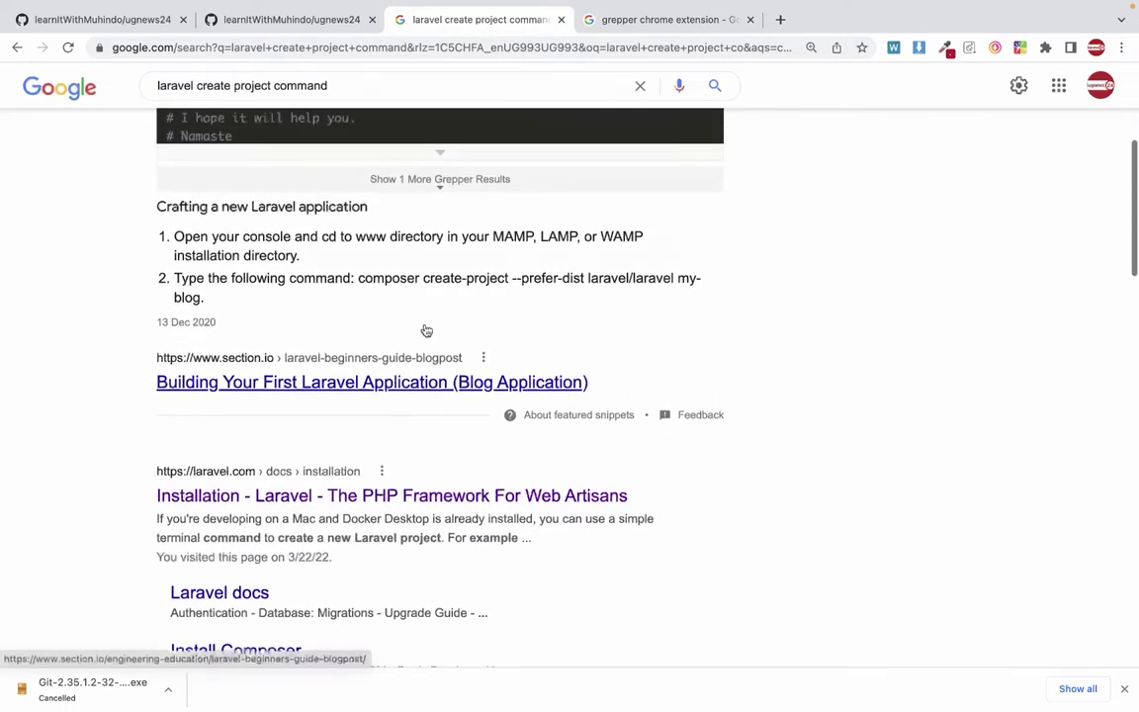
{"action": "scroll", "coordinate": [425, 328], "scroll_direction": "up", "scroll_amount": 4}
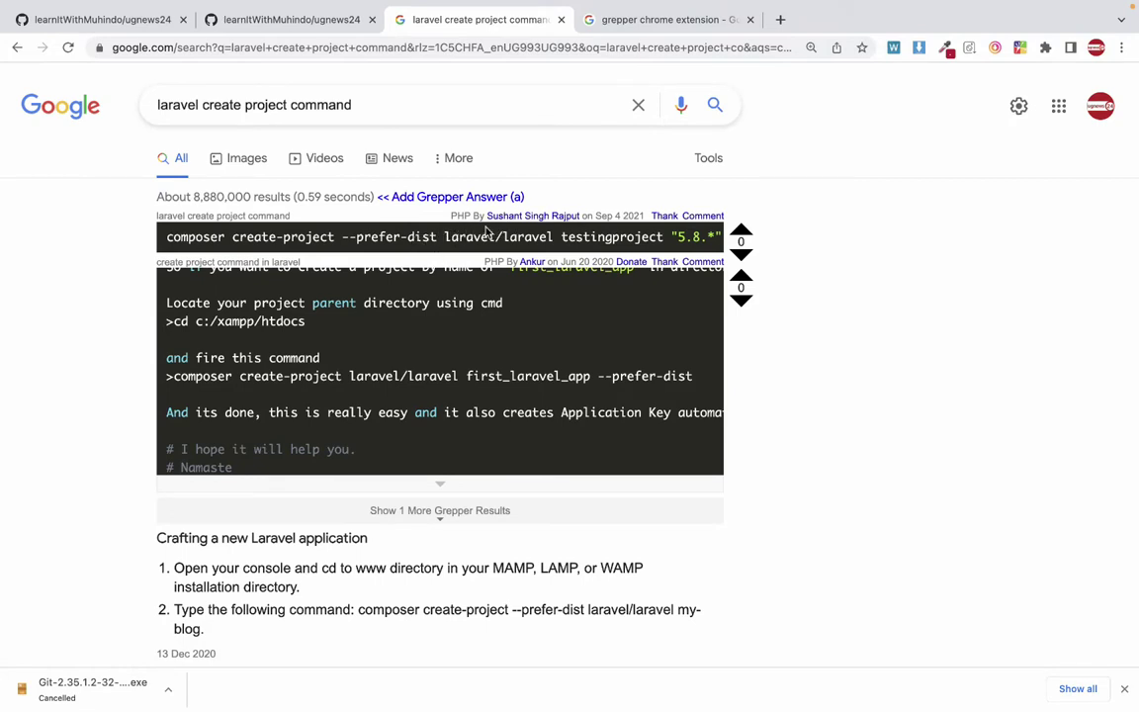
Add and save a new Grepper answer reading 'larave create new project command'.
{"action": "left_click", "coordinate": [469, 198]}
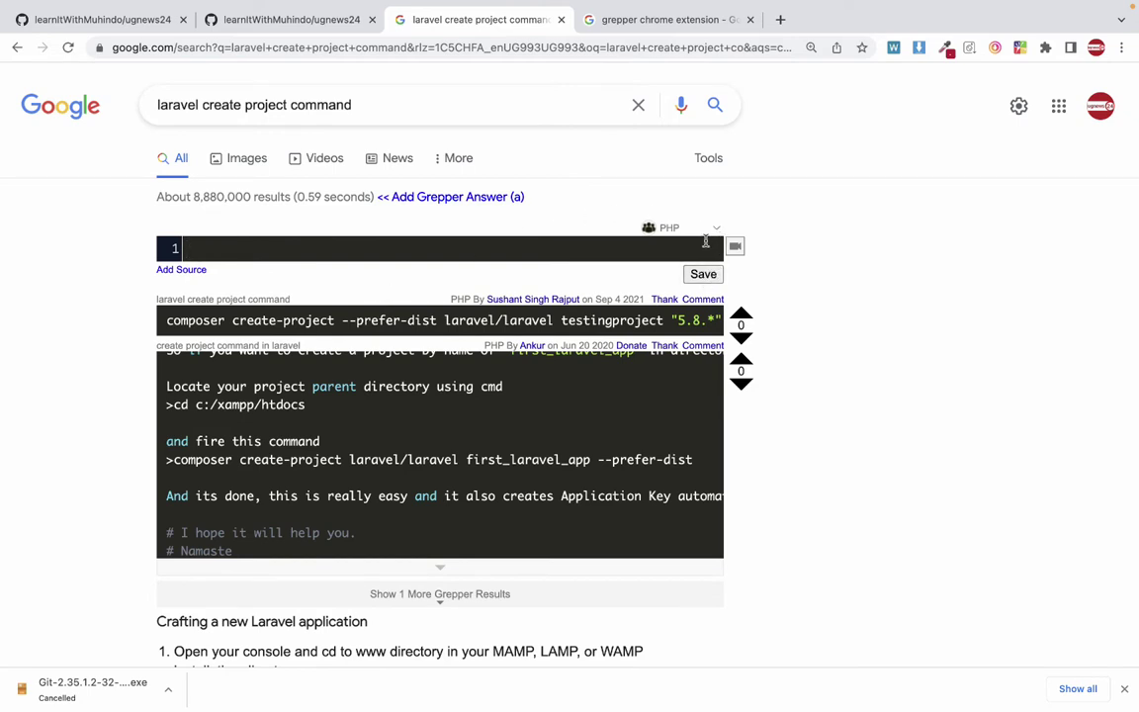
{"action": "type", "text": "larave vcreat"}
{"action": "key", "text": "alt+shift+Left"}
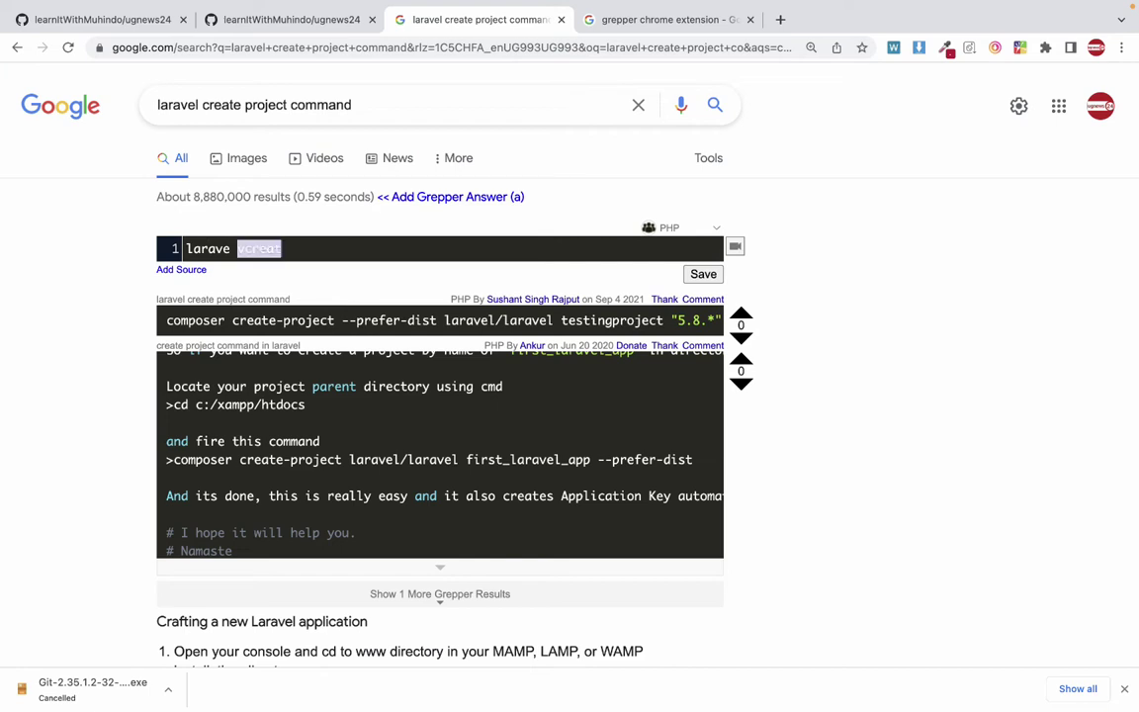
{"action": "type", "text": "create new"}
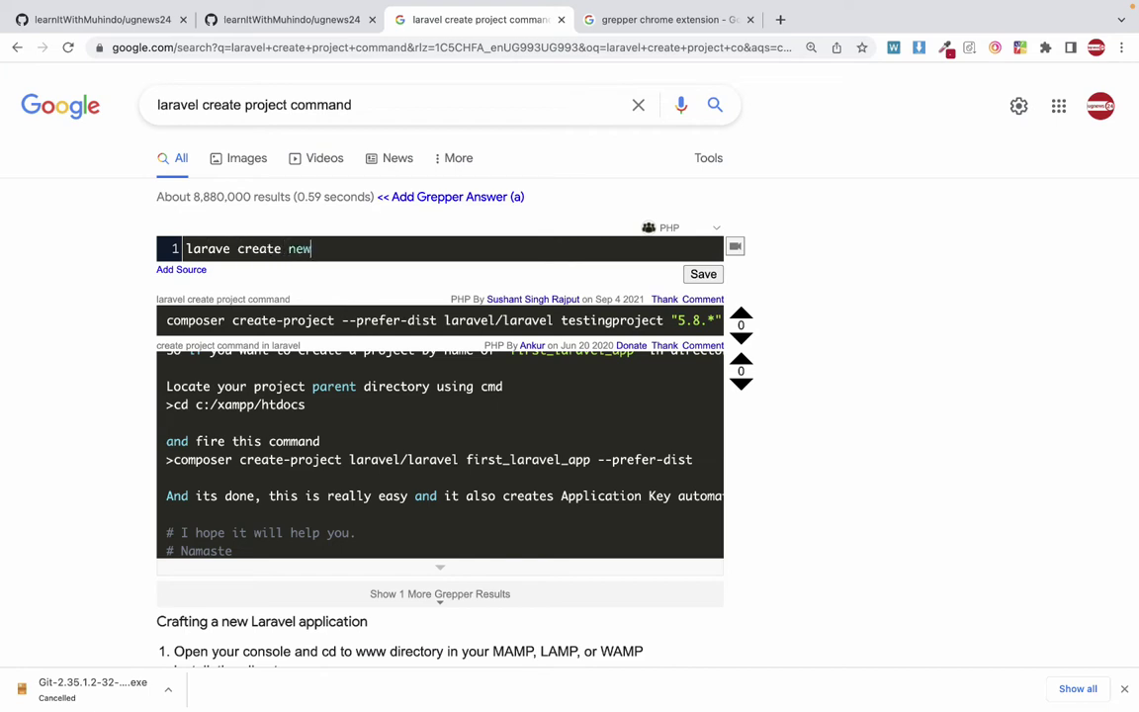
{"action": "type", "text": " project command"}
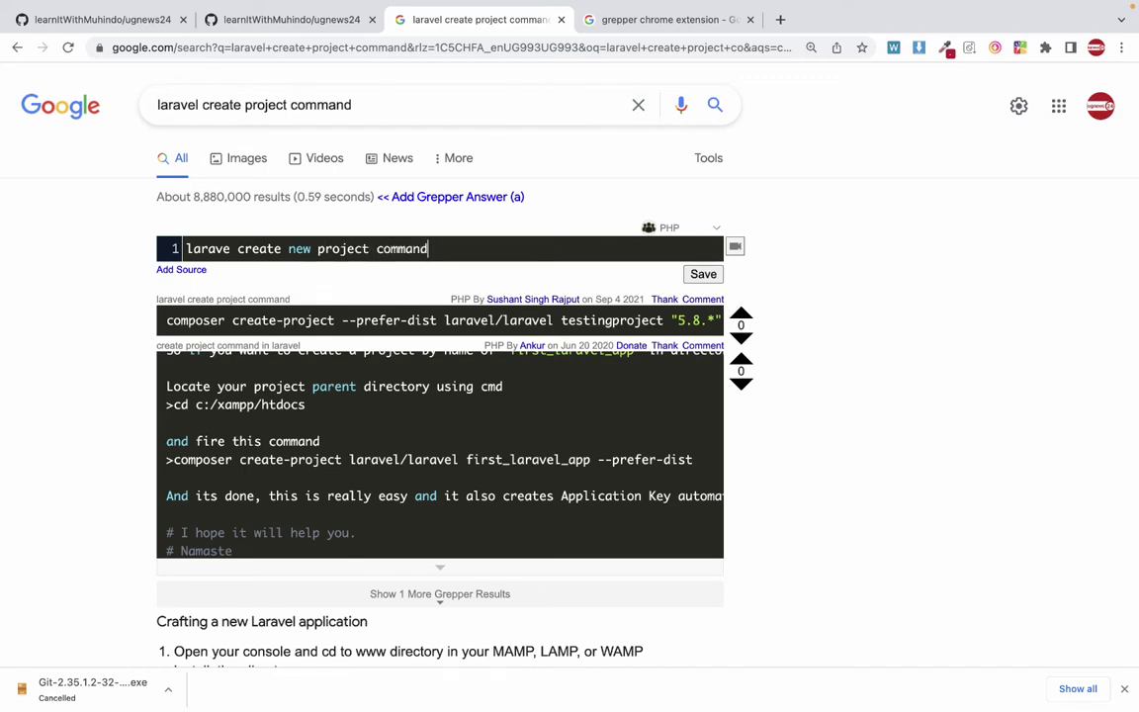
{"action": "left_click", "coordinate": [704, 275]}
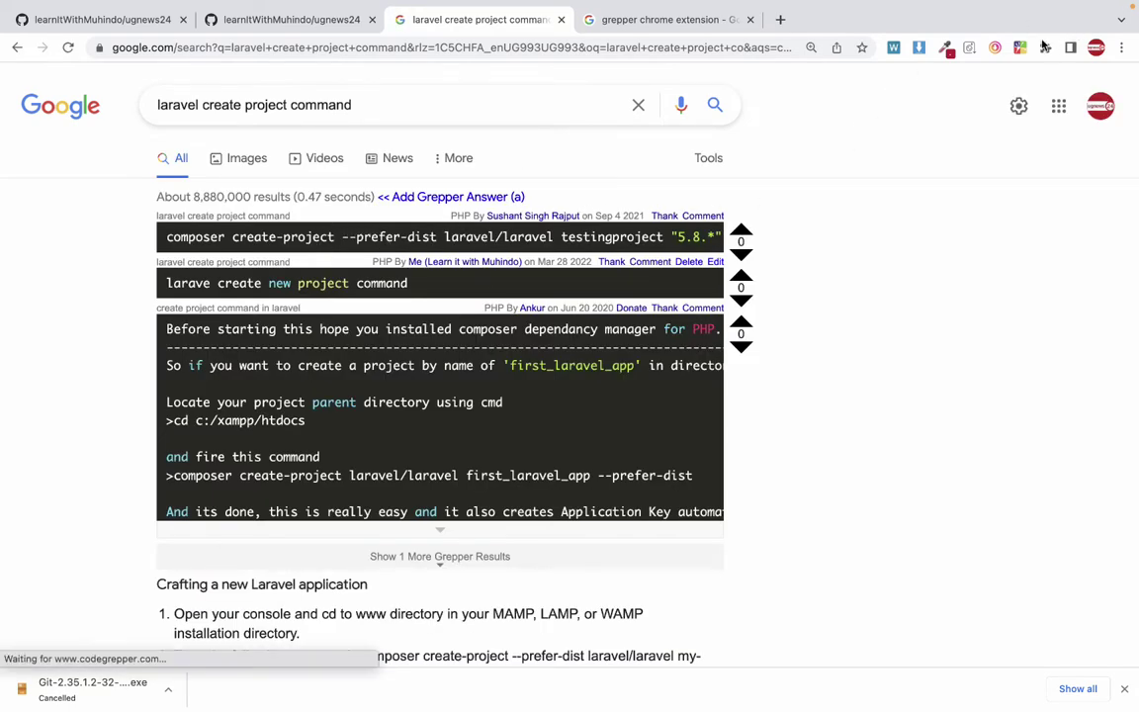
{"action": "left_click", "coordinate": [1020, 46]}
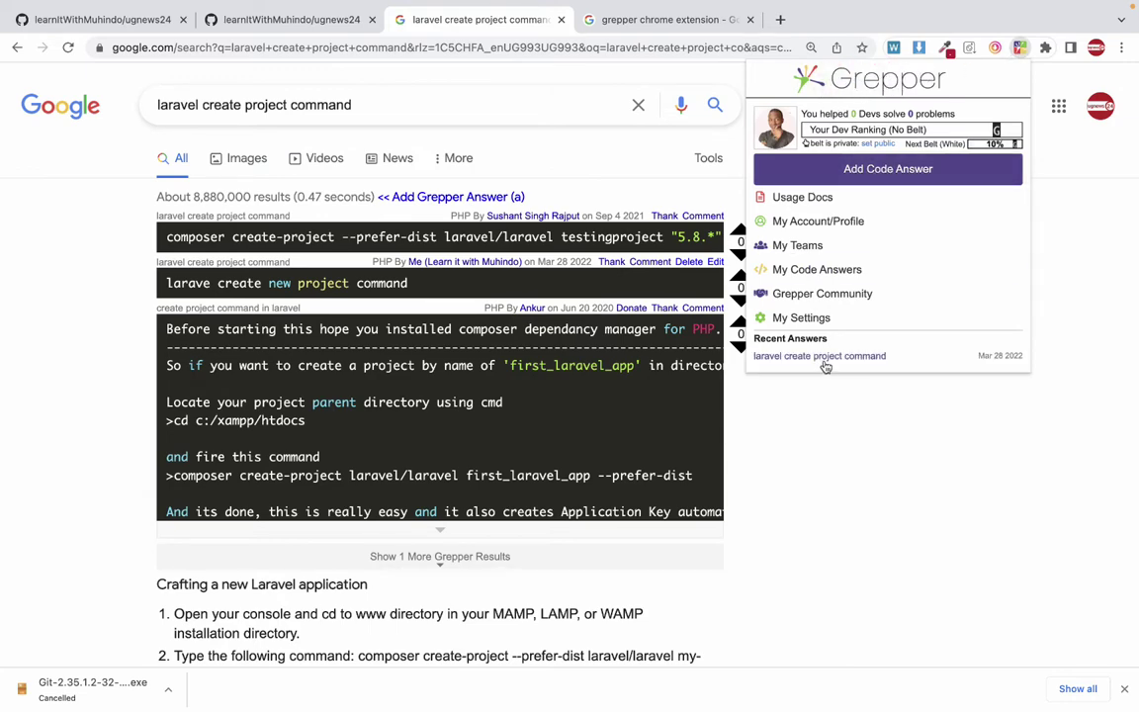
{"action": "left_click", "coordinate": [804, 489]}
{"action": "scroll", "coordinate": [804, 489], "scroll_direction": "down", "scroll_amount": 5}
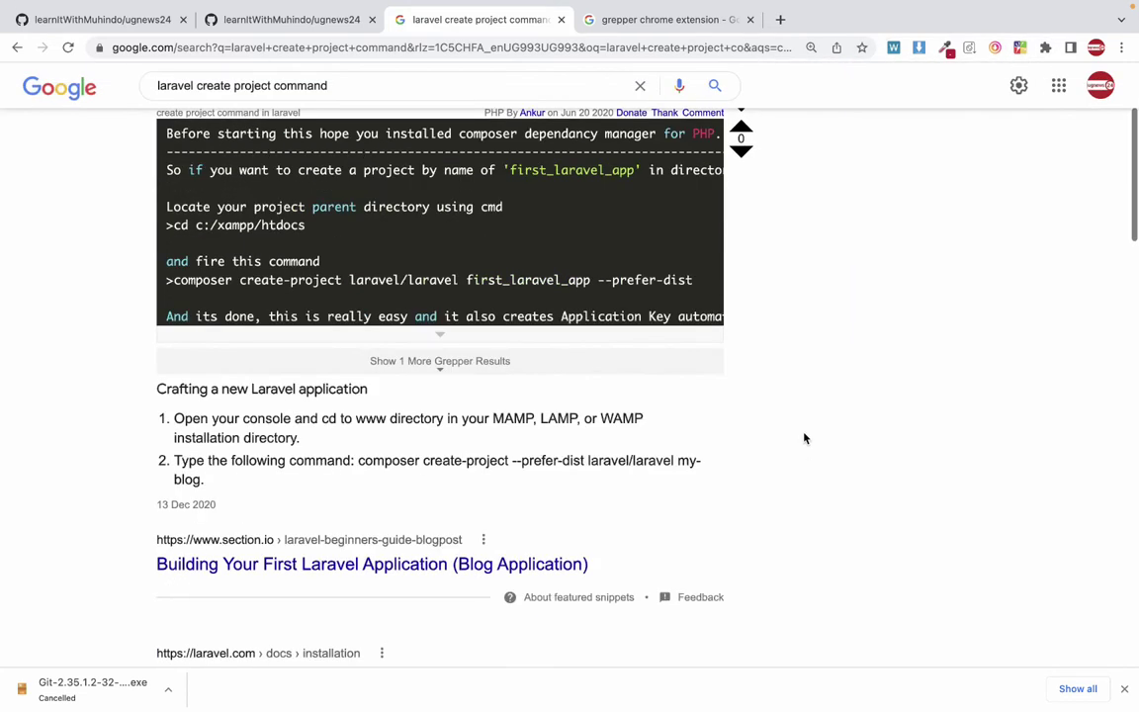
{"action": "scroll", "coordinate": [804, 435], "scroll_direction": "down", "scroll_amount": 5}
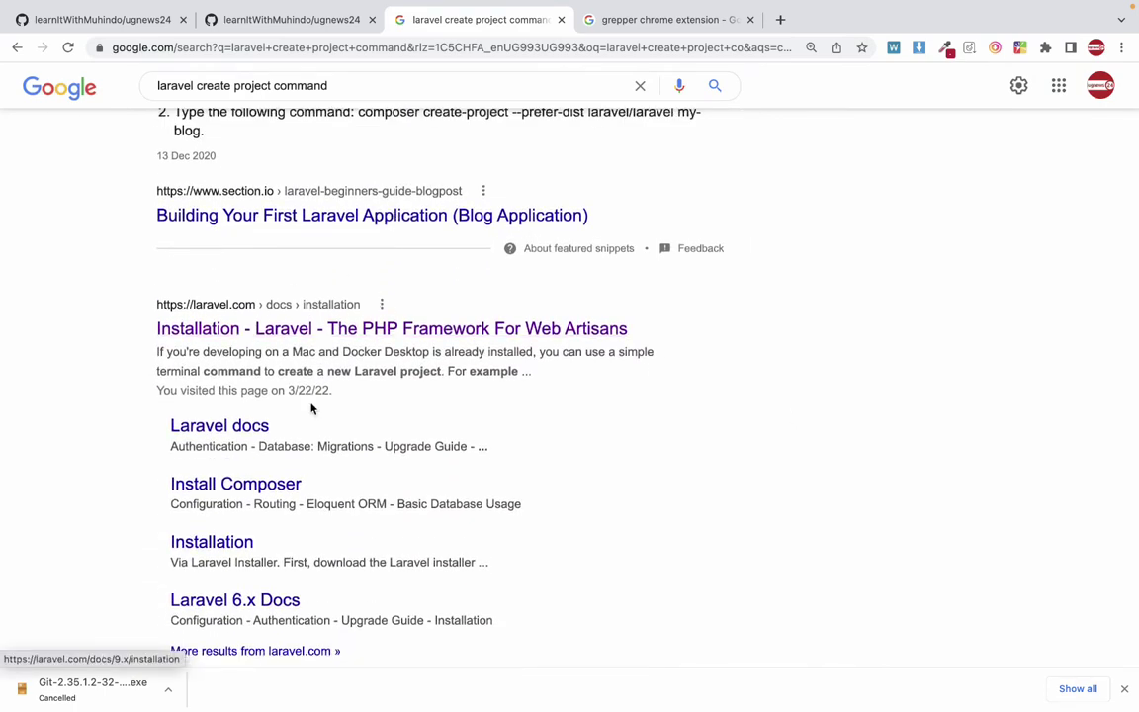
{"action": "scroll", "coordinate": [313, 406], "scroll_direction": "up", "scroll_amount": 10}
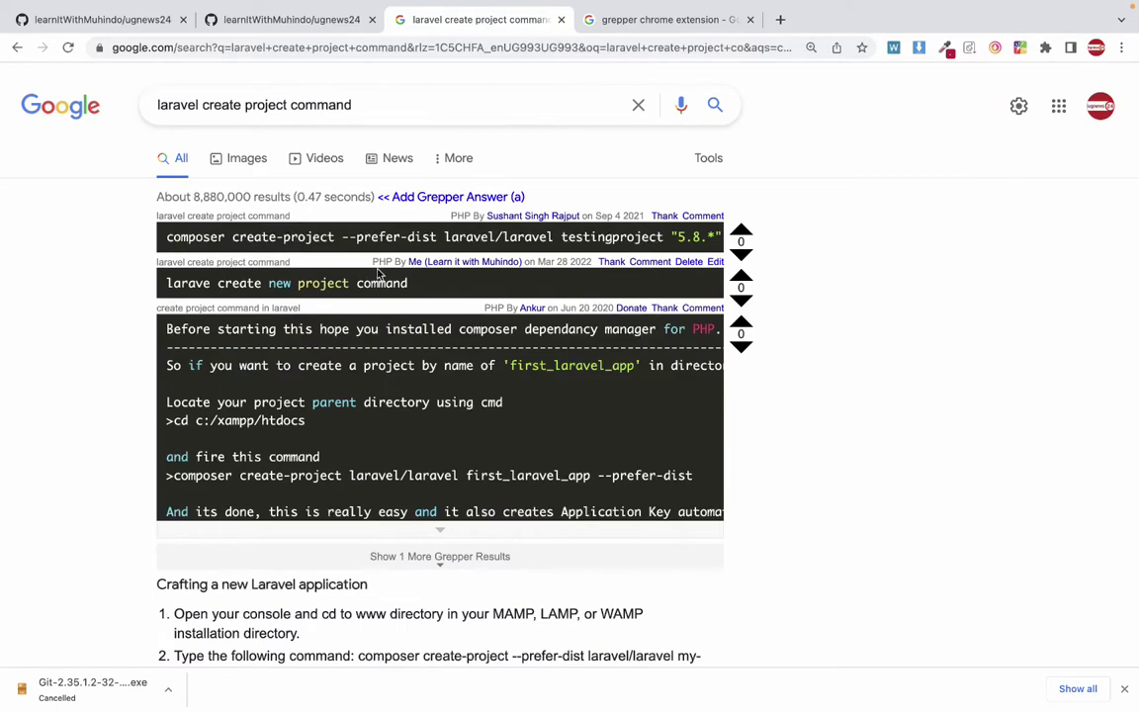
{"action": "scroll", "coordinate": [331, 262], "scroll_direction": "down", "scroll_amount": 5}
{"action": "scroll", "coordinate": [362, 291], "scroll_direction": "up", "scroll_amount": 5}
{"action": "left_click", "coordinate": [611, 22]}
{"action": "left_click_drag", "start_coordinate": [275, 105], "coordinate": [334, 105]}
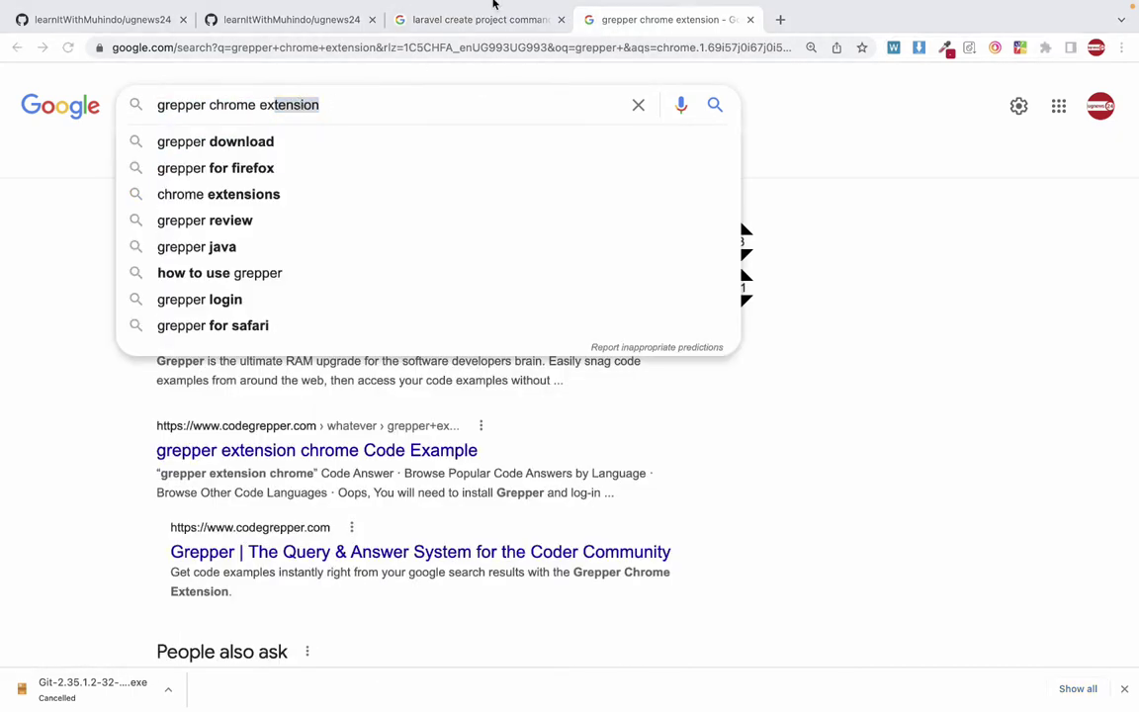
{"action": "left_click", "coordinate": [484, 18]}
{"action": "scroll", "coordinate": [415, 228], "scroll_direction": "down", "scroll_amount": 5}
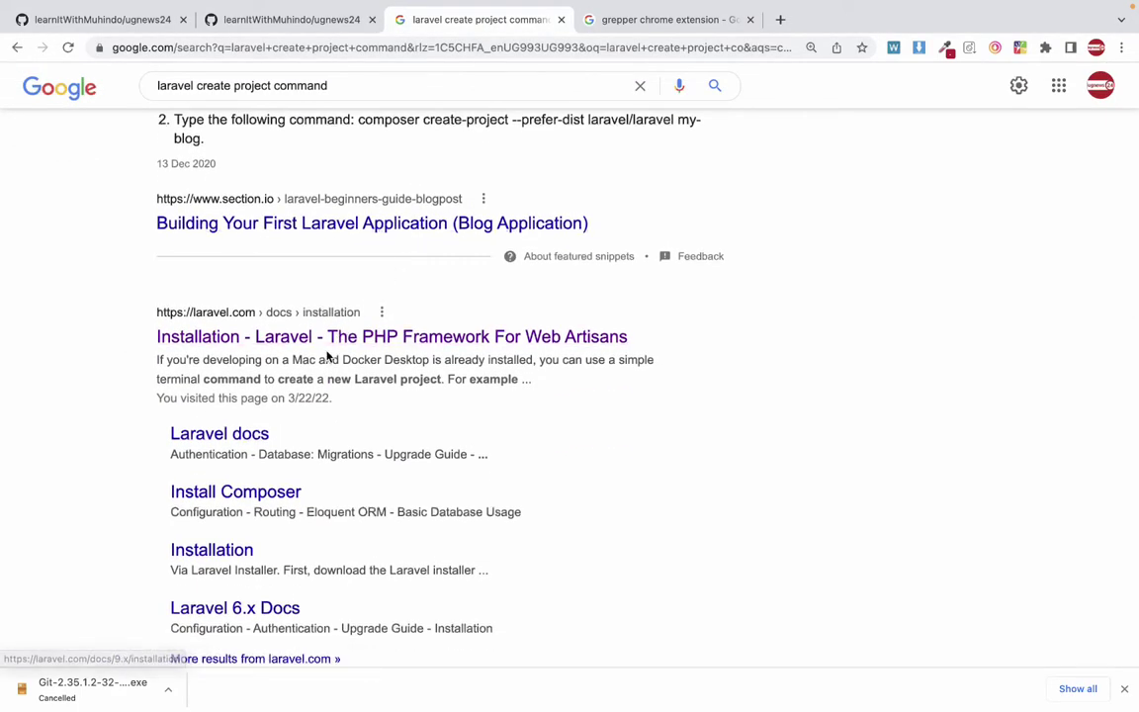
{"action": "left_click", "coordinate": [248, 341]}
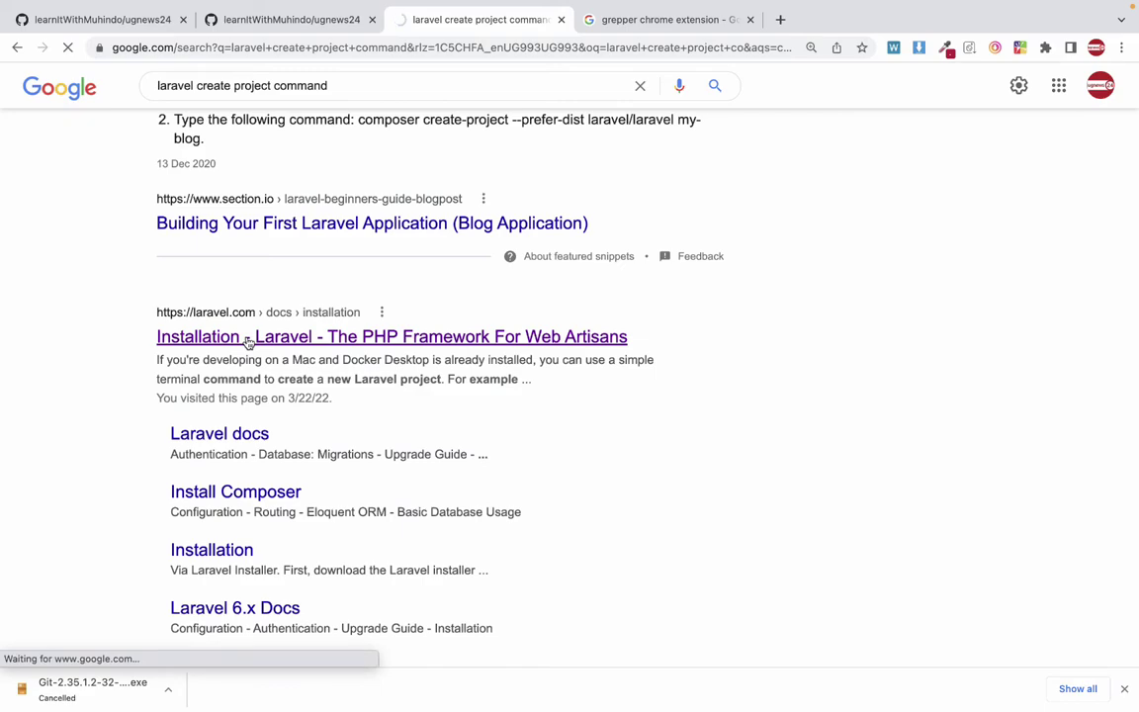
Scroll the Laravel 9.x installation guide to Installation Via Composer and select the composer create-project command.
{"action": "scroll", "coordinate": [247, 342], "scroll_direction": "down", "scroll_amount": 10}
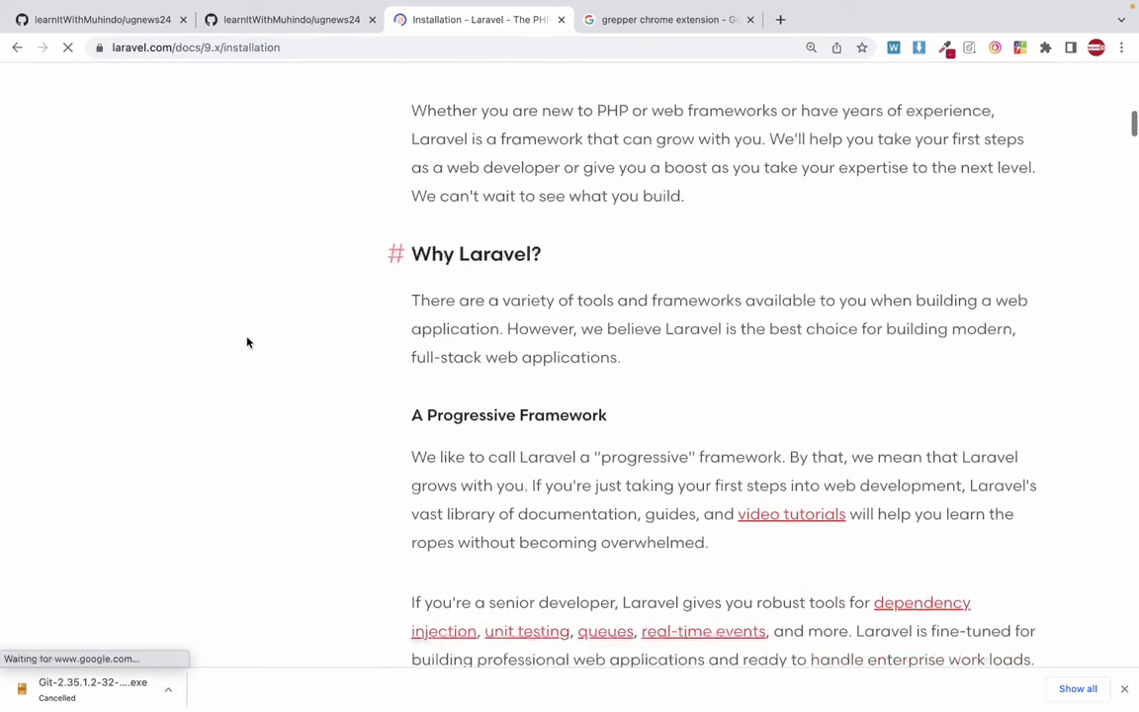
{"action": "scroll", "coordinate": [248, 342], "scroll_direction": "down", "scroll_amount": 20}
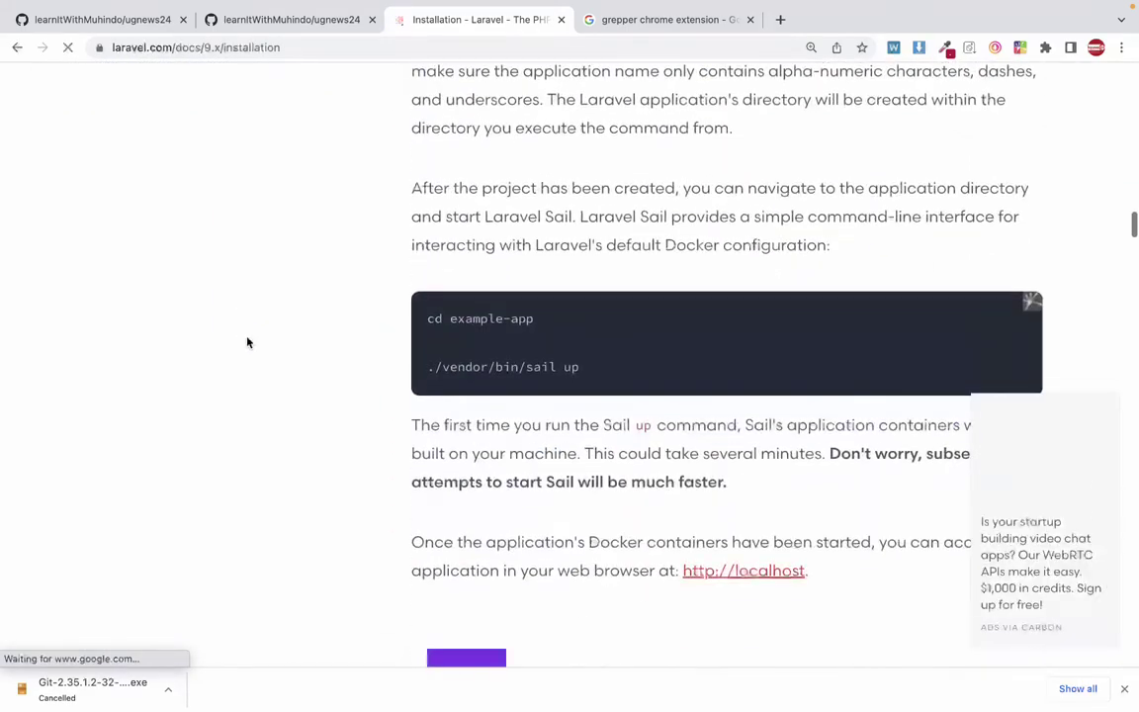
{"action": "scroll", "coordinate": [248, 342], "scroll_direction": "up", "scroll_amount": 3}
{"action": "scroll", "coordinate": [396, 267], "scroll_direction": "down", "scroll_amount": 8}
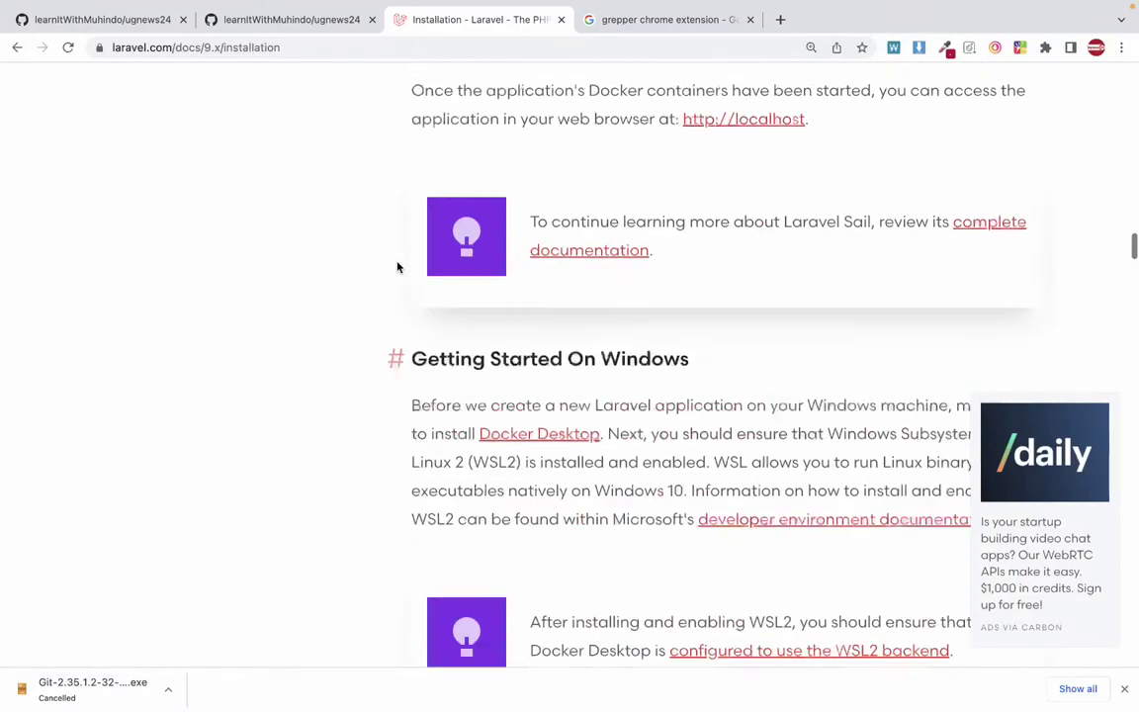
{"action": "scroll", "coordinate": [396, 267], "scroll_direction": "down", "scroll_amount": 9}
{"action": "scroll", "coordinate": [396, 267], "scroll_direction": "up", "scroll_amount": 3}
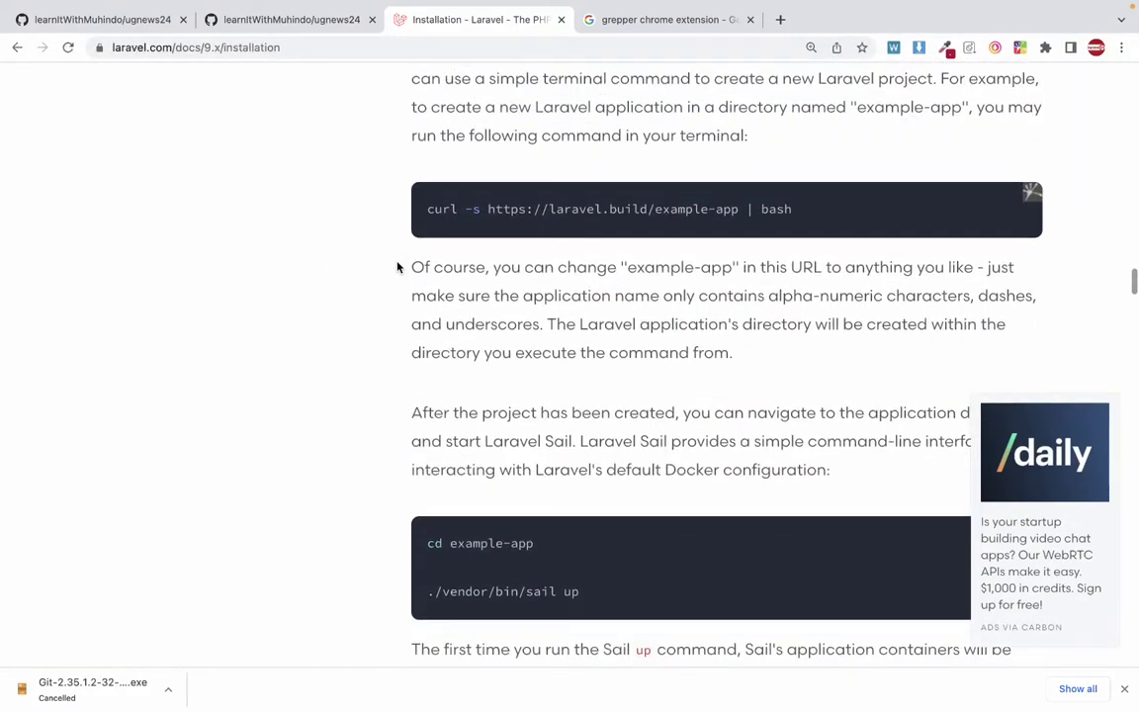
{"action": "scroll", "coordinate": [396, 267], "scroll_direction": "down", "scroll_amount": 12}
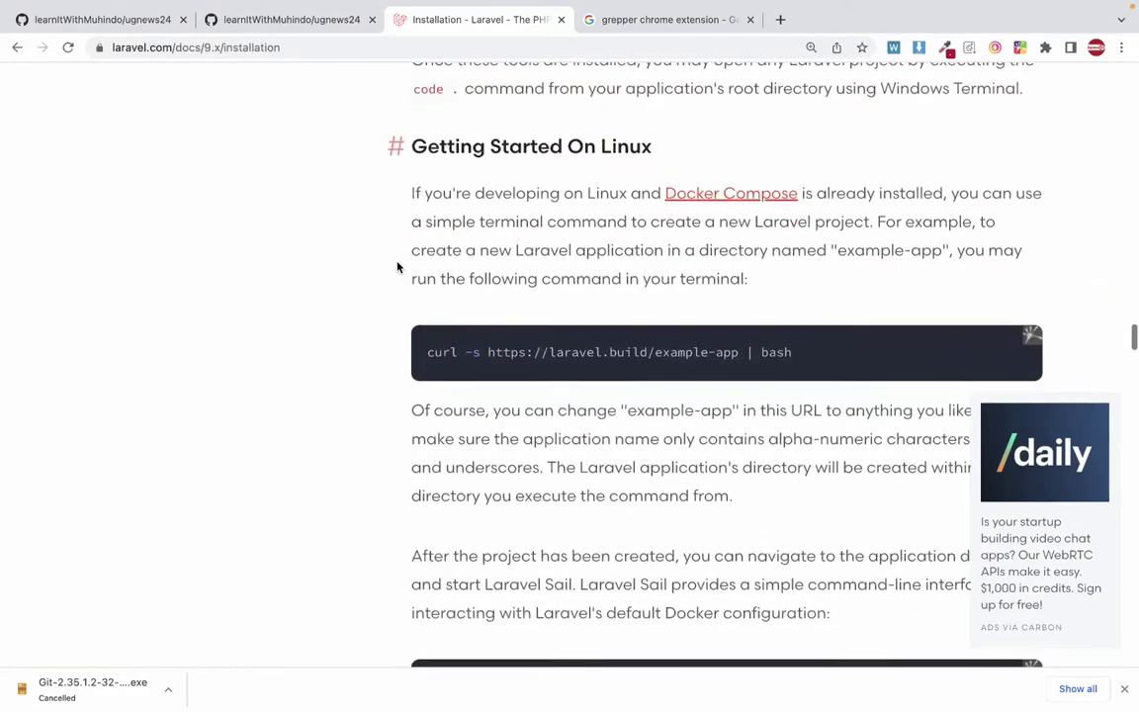
{"action": "scroll", "coordinate": [397, 267], "scroll_direction": "down", "scroll_amount": 10}
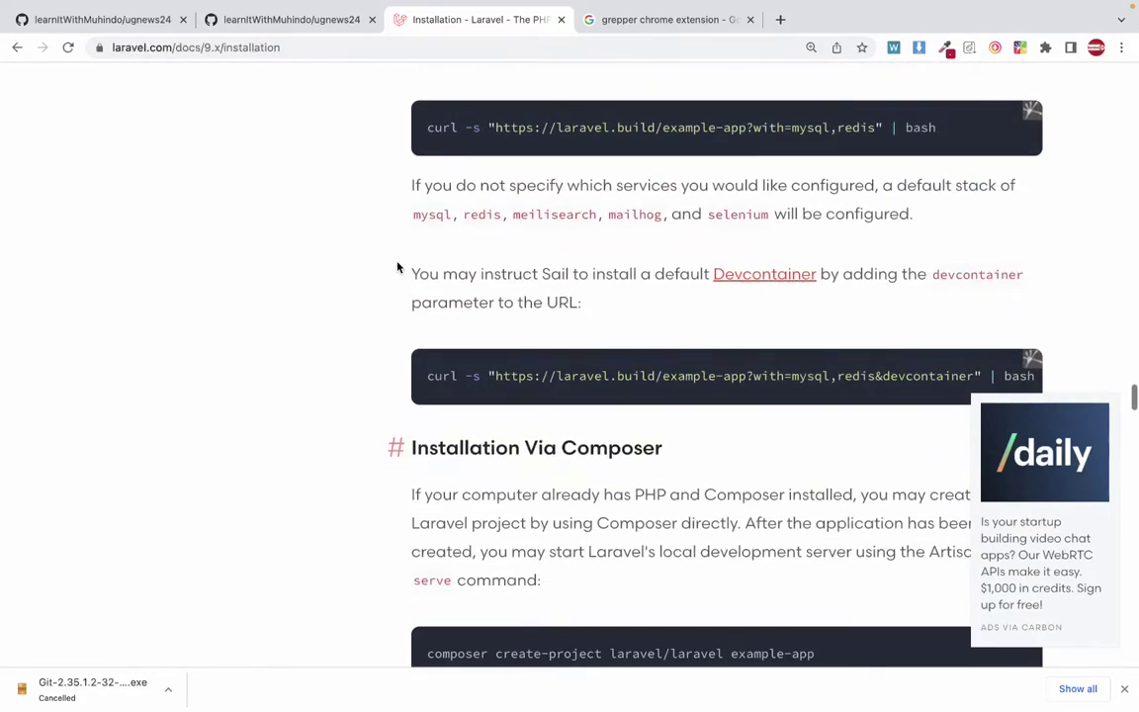
{"action": "scroll", "coordinate": [397, 267], "scroll_direction": "down", "scroll_amount": 10}
{"action": "scroll", "coordinate": [397, 267], "scroll_direction": "up", "scroll_amount": 2}
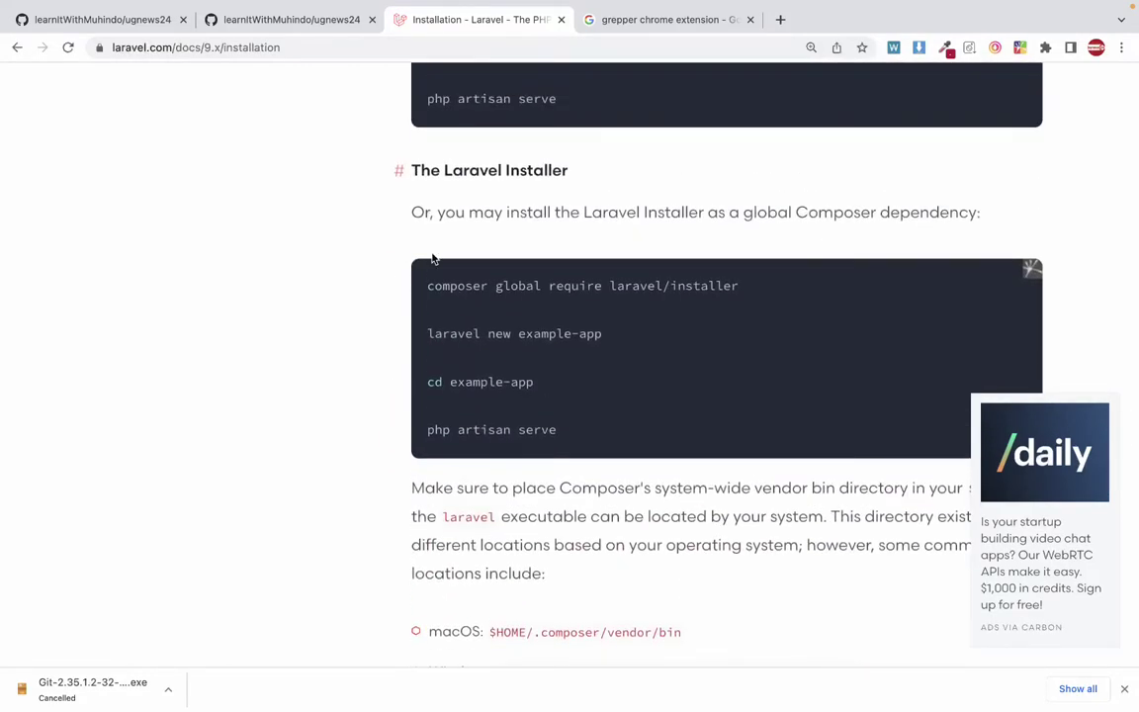
{"action": "double_click", "coordinate": [572, 285]}
{"action": "scroll", "coordinate": [572, 285], "scroll_direction": "up", "scroll_amount": 1}
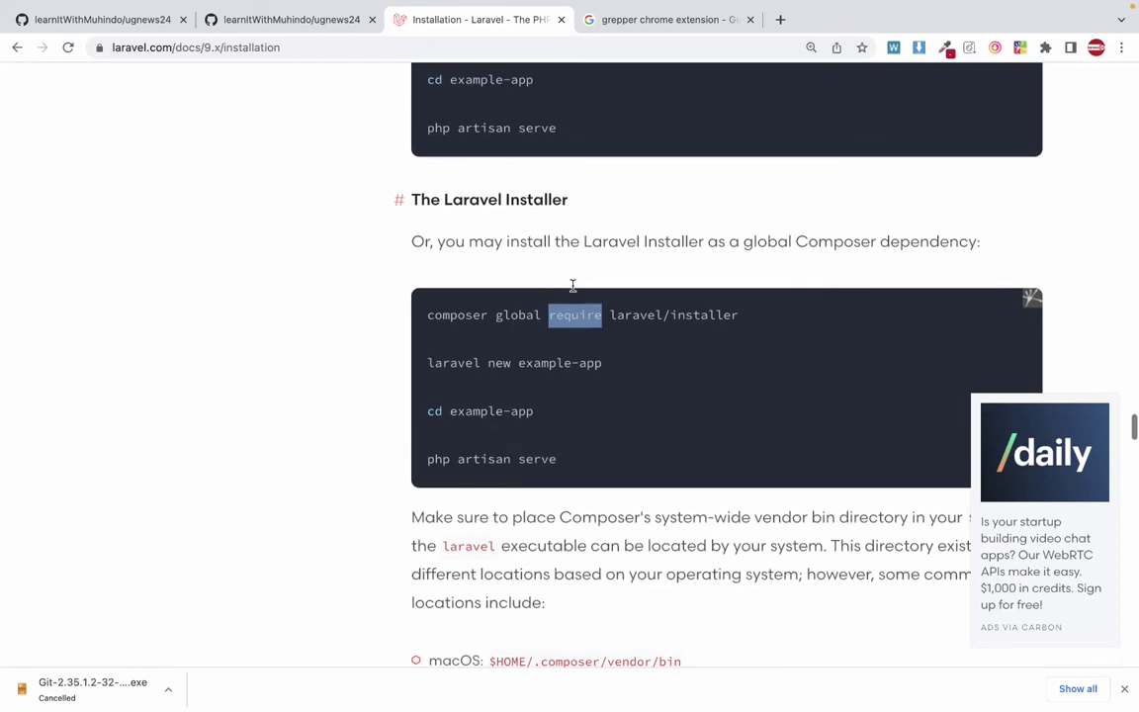
{"action": "left_click", "coordinate": [668, 308]}
{"action": "scroll", "coordinate": [671, 305], "scroll_direction": "up", "scroll_amount": 3}
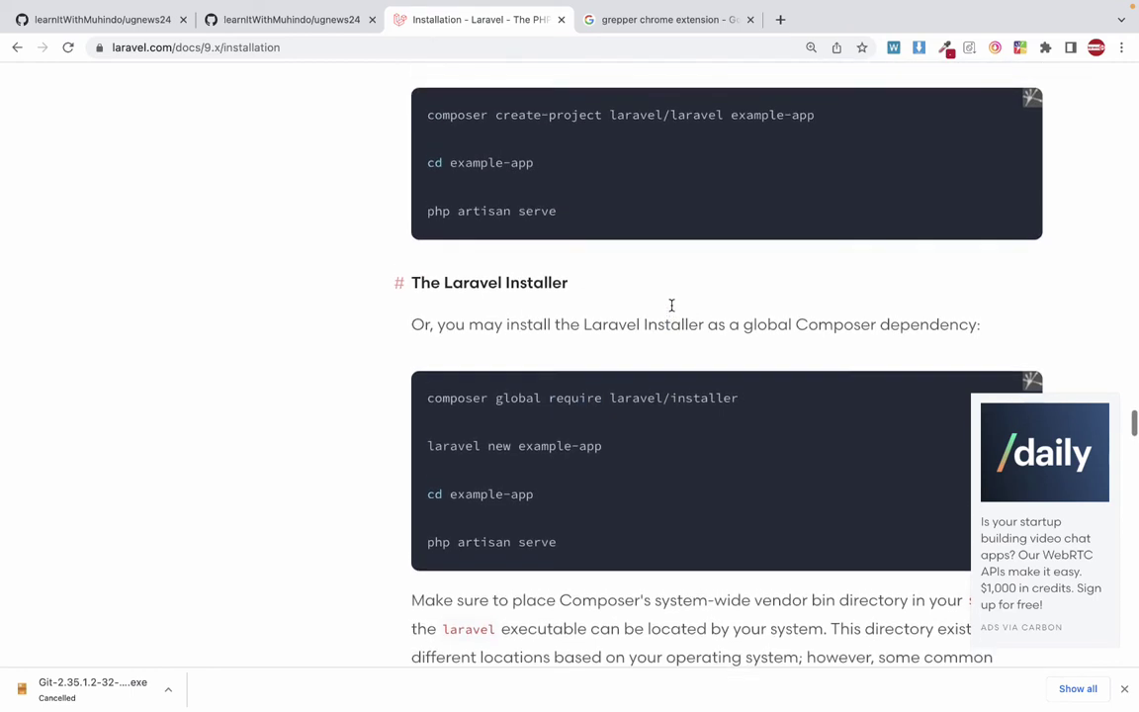
{"action": "scroll", "coordinate": [671, 305], "scroll_direction": "up", "scroll_amount": 4}
{"action": "double_click", "coordinate": [457, 214]}
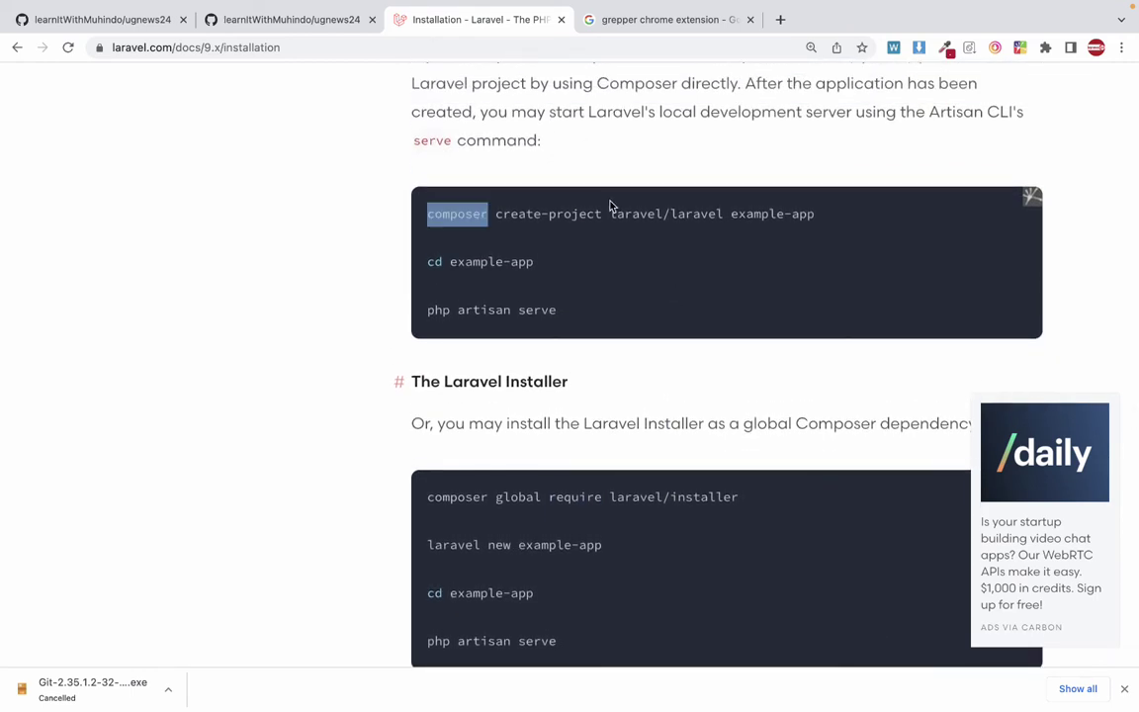
{"action": "triple_click", "coordinate": [610, 212]}
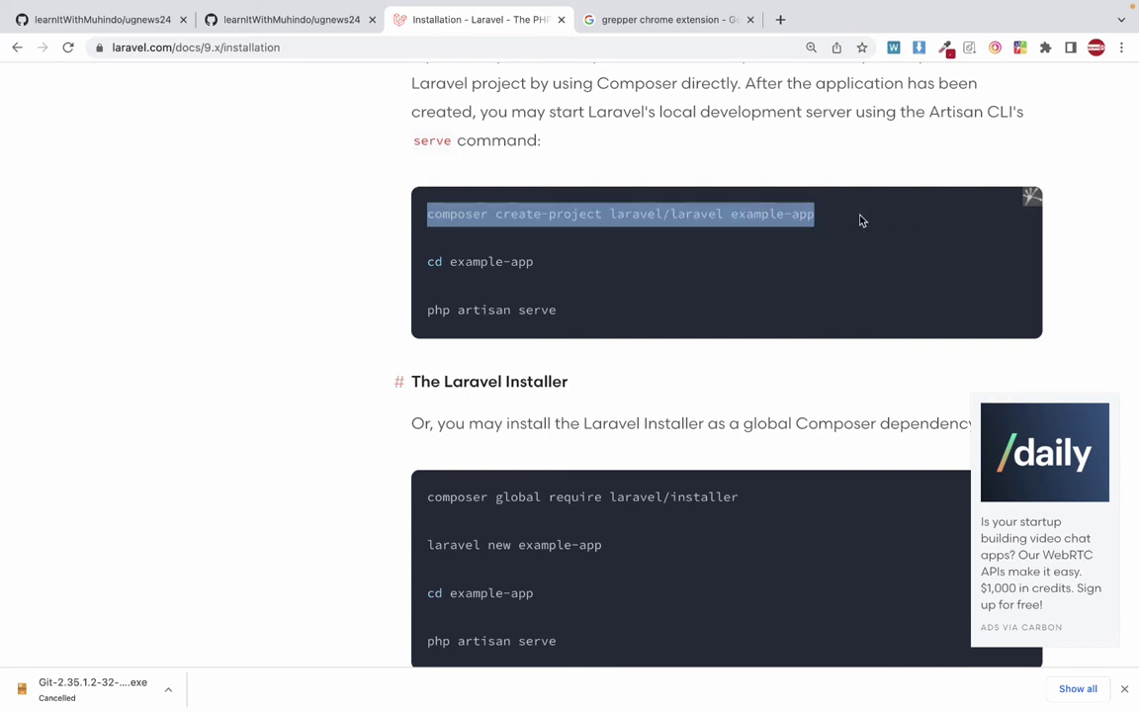
Try saving the code block as a Grepper answer, then dismiss the save dialog.
{"action": "left_click", "coordinate": [1032, 196]}
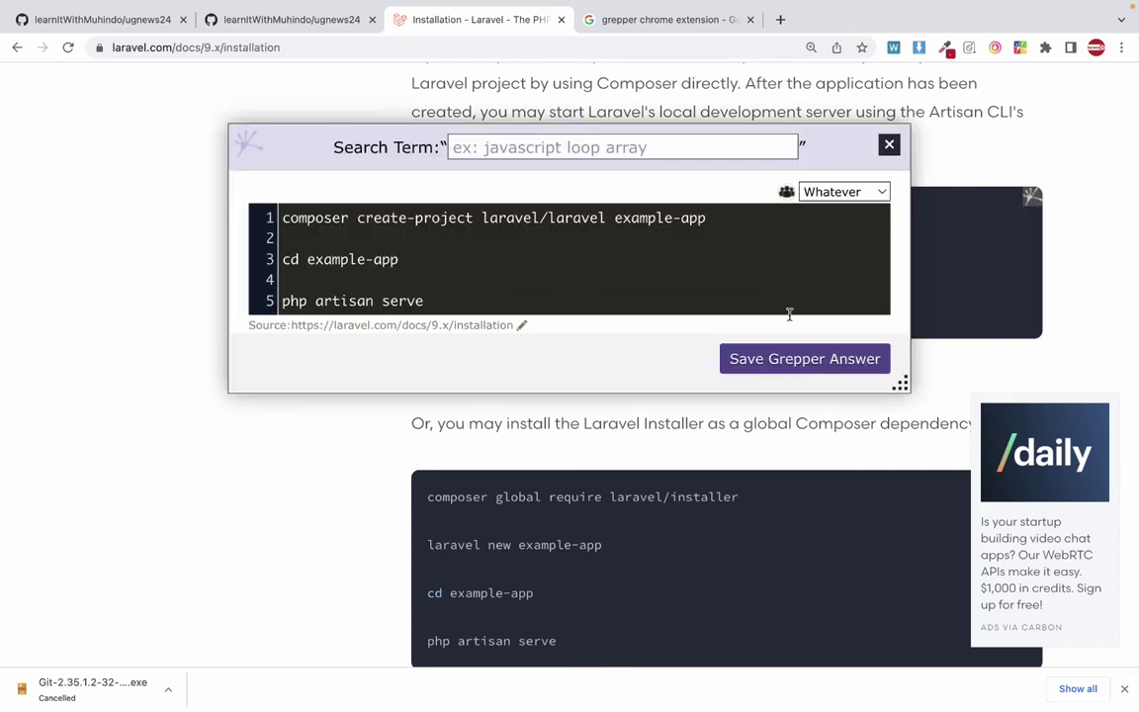
{"action": "left_click", "coordinate": [809, 358]}
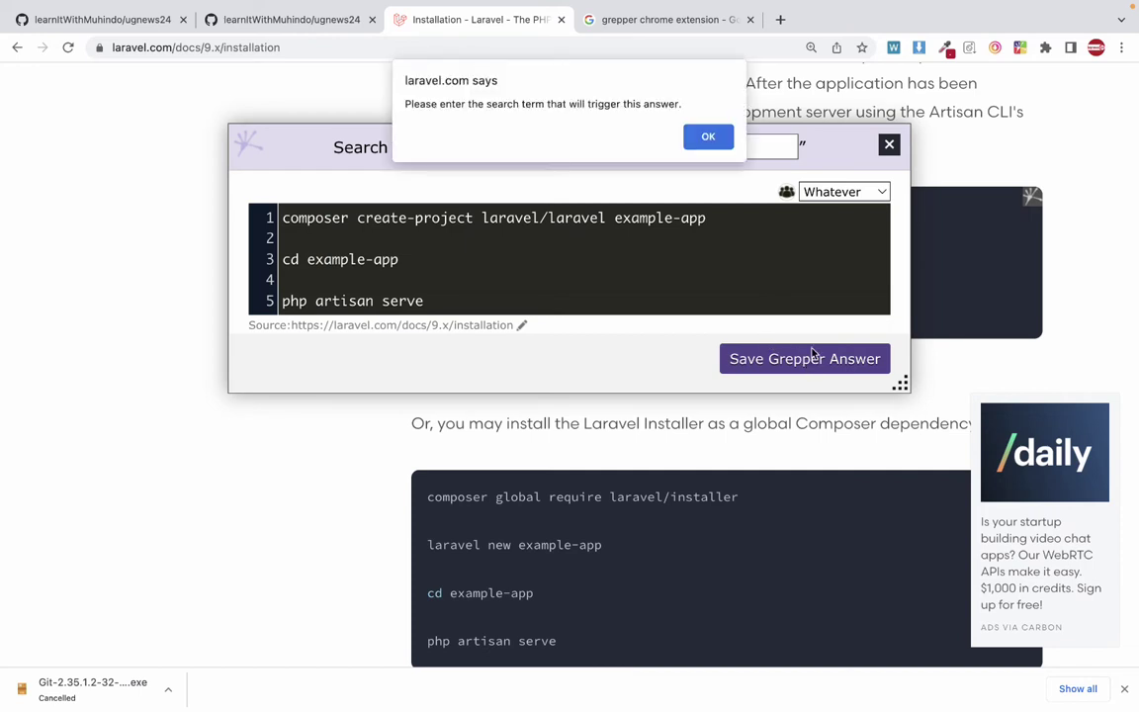
{"action": "left_click", "coordinate": [704, 138]}
{"action": "left_click", "coordinate": [685, 140]}
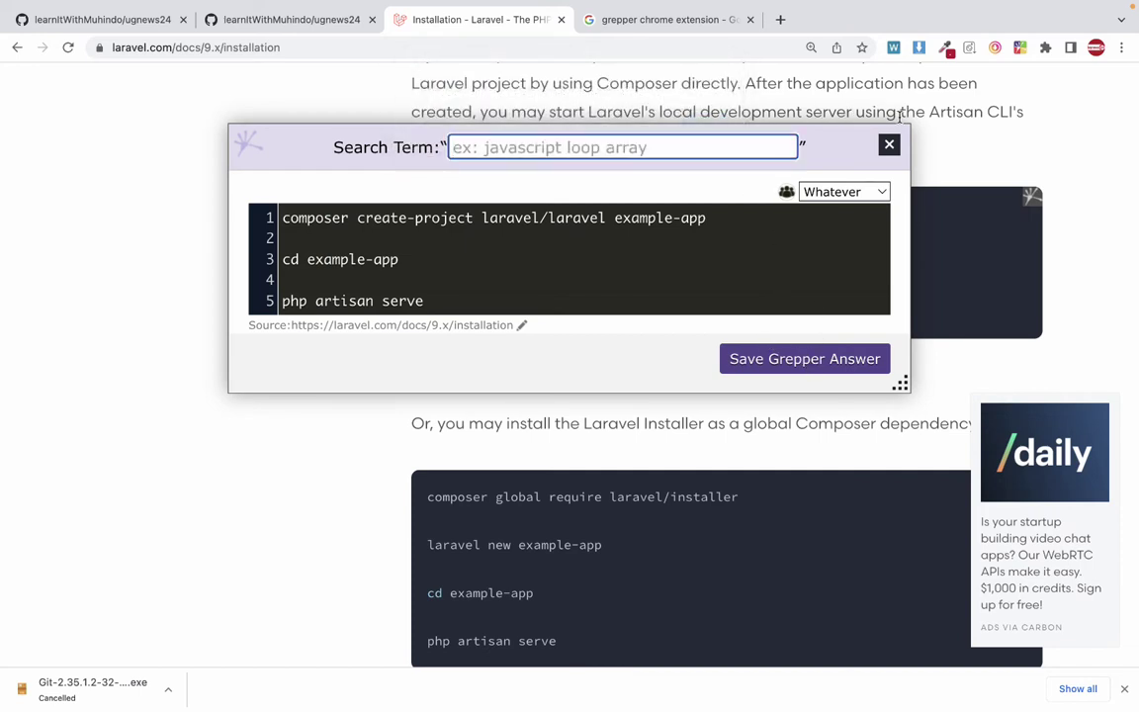
{"action": "key", "text": "Escape"}
{"action": "double_click", "coordinate": [697, 215]}
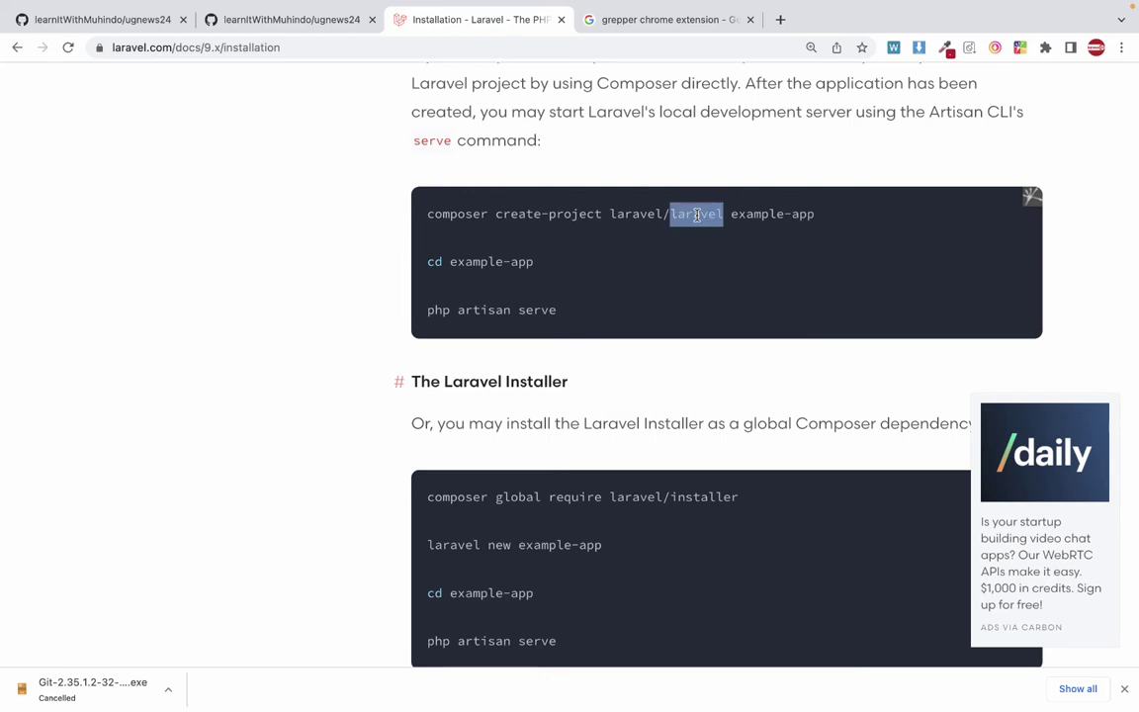
{"action": "triple_click", "coordinate": [697, 215]}
{"action": "left_click", "coordinate": [511, 251]}
{"action": "triple_click", "coordinate": [528, 220]}
{"action": "key", "text": "super+c"}
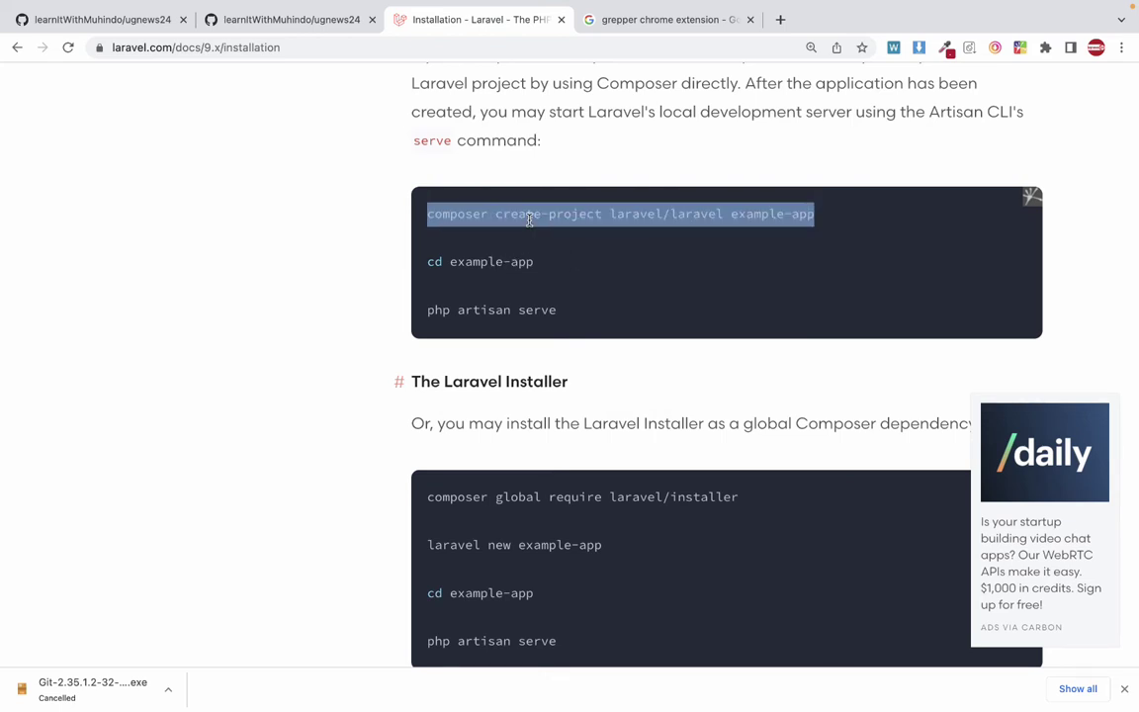
{"action": "key", "text": "ctrl+Left"}
{"action": "key", "text": "ctrl+Right"}
{"action": "key", "text": "ctrl+Left"}
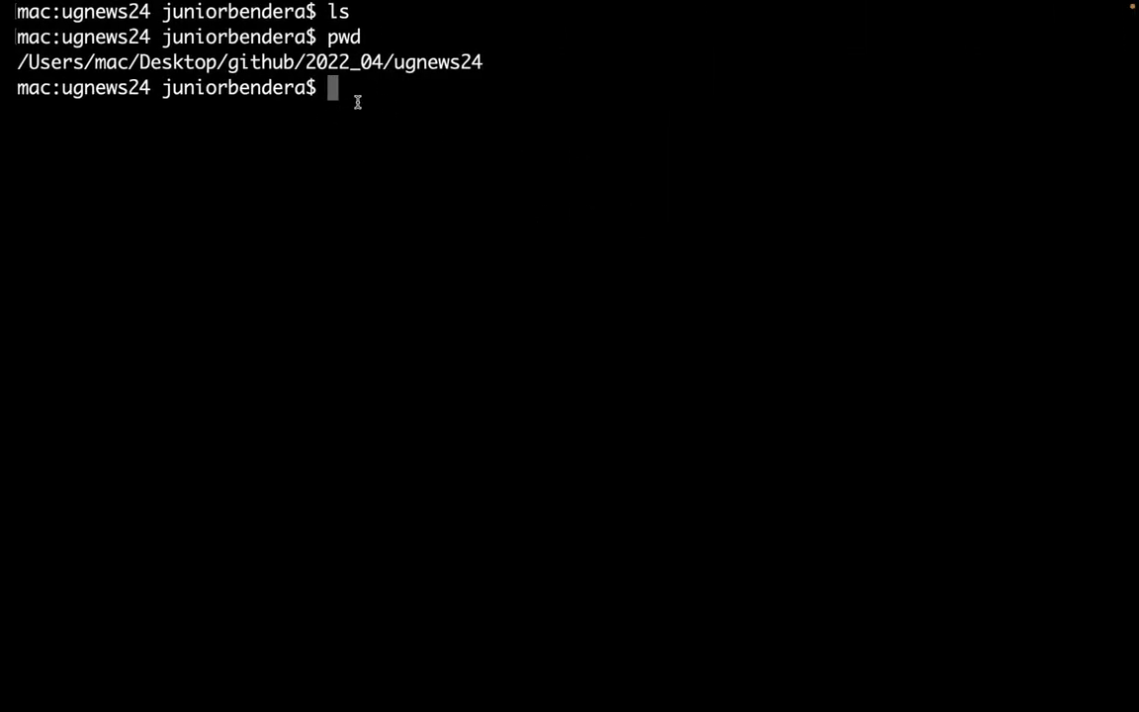
Swipe left across Spaces to reach the desktop where Finder shows the 2022_04 folder.
{"action": "scroll", "coordinate": [358, 102], "scroll_direction": "left", "scroll_amount": 3}
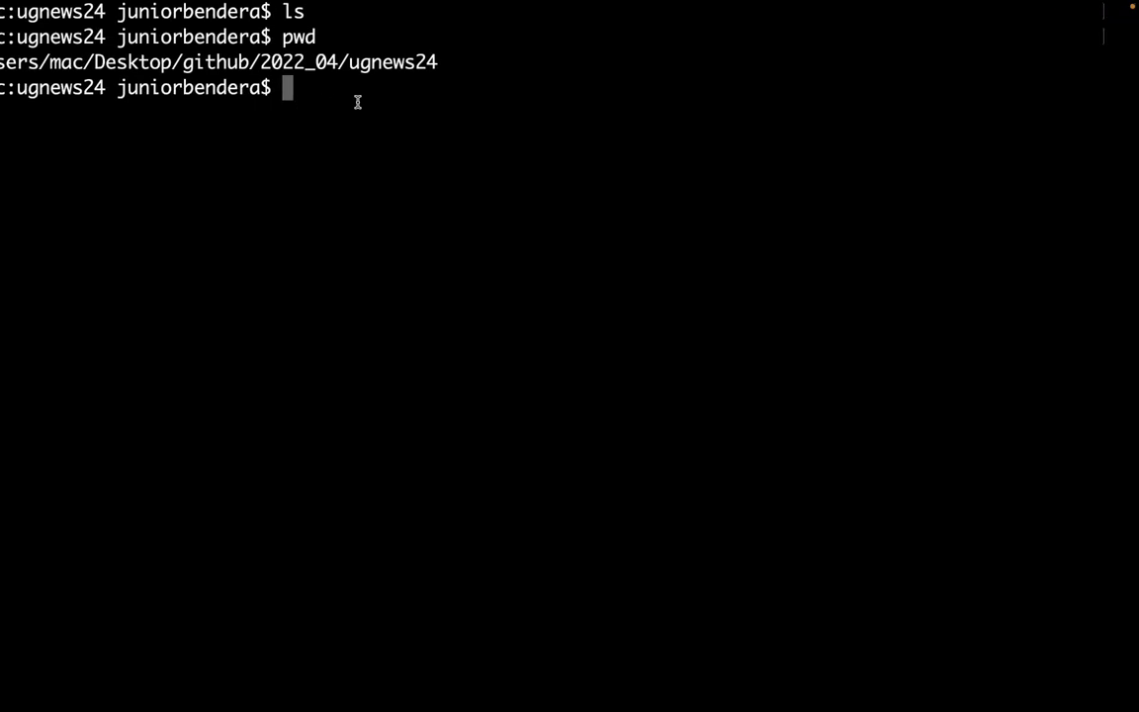
{"action": "scroll", "coordinate": [394, 95], "scroll_direction": "left", "scroll_amount": 2}
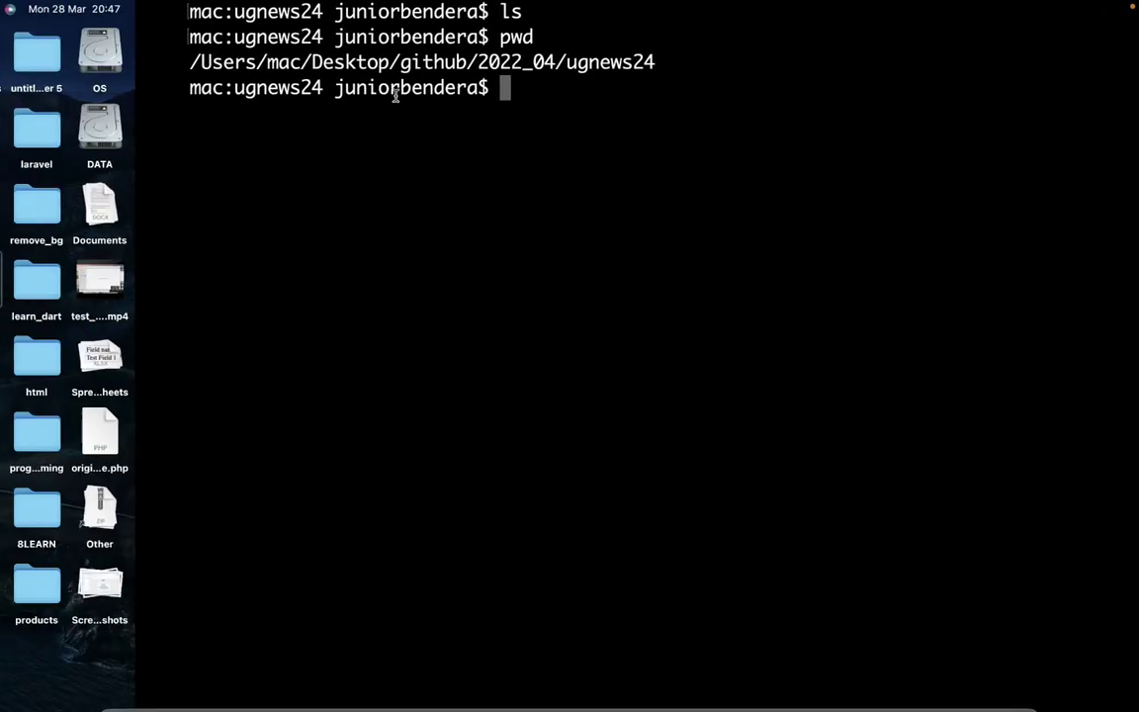
{"action": "scroll", "coordinate": [394, 95], "scroll_direction": "left", "scroll_amount": 3}
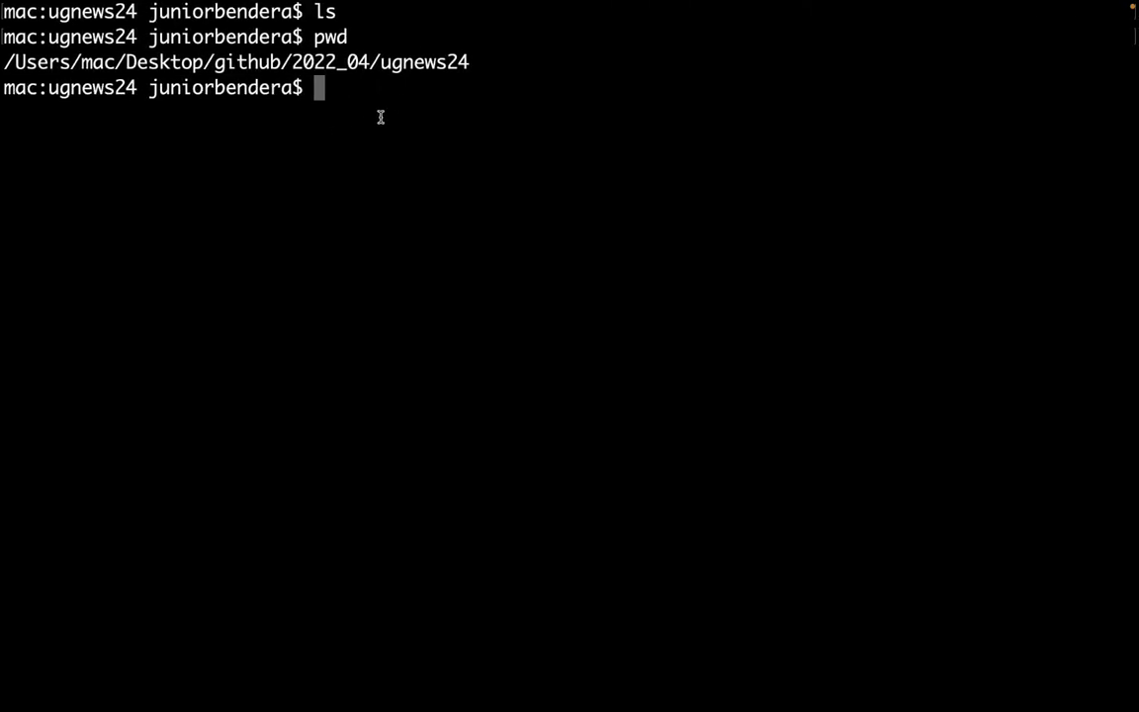
{"action": "scroll", "coordinate": [367, 156], "scroll_direction": "left", "scroll_amount": 1}
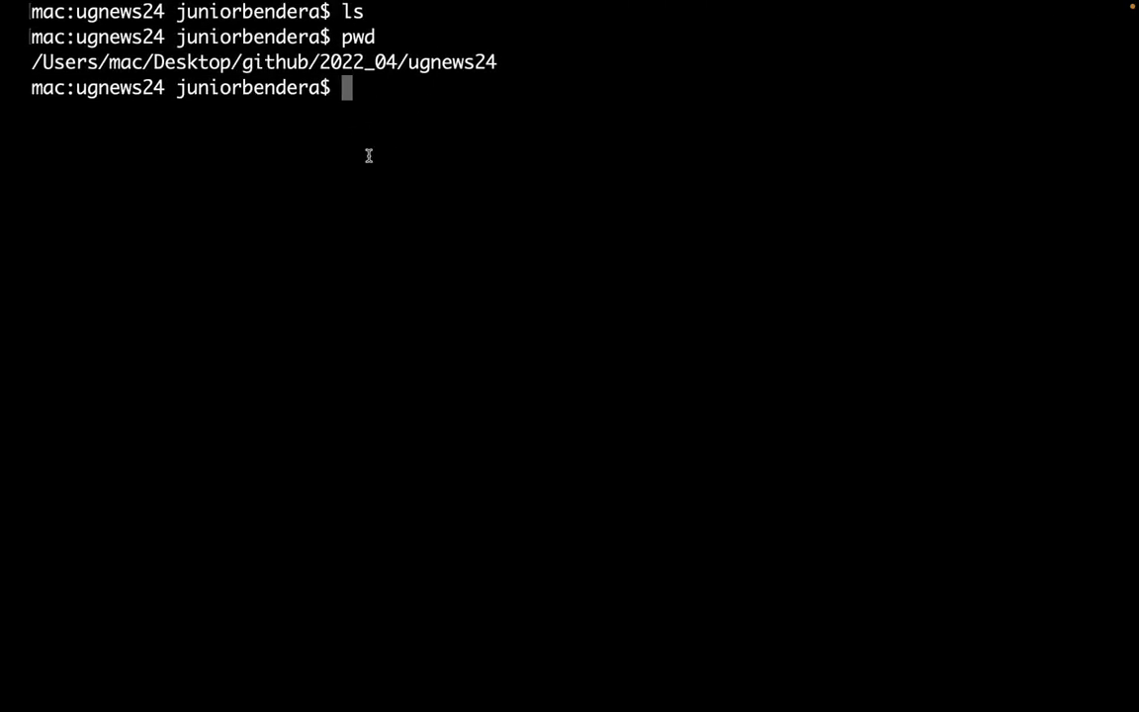
{"action": "scroll", "coordinate": [368, 156], "scroll_direction": "left", "scroll_amount": 3}
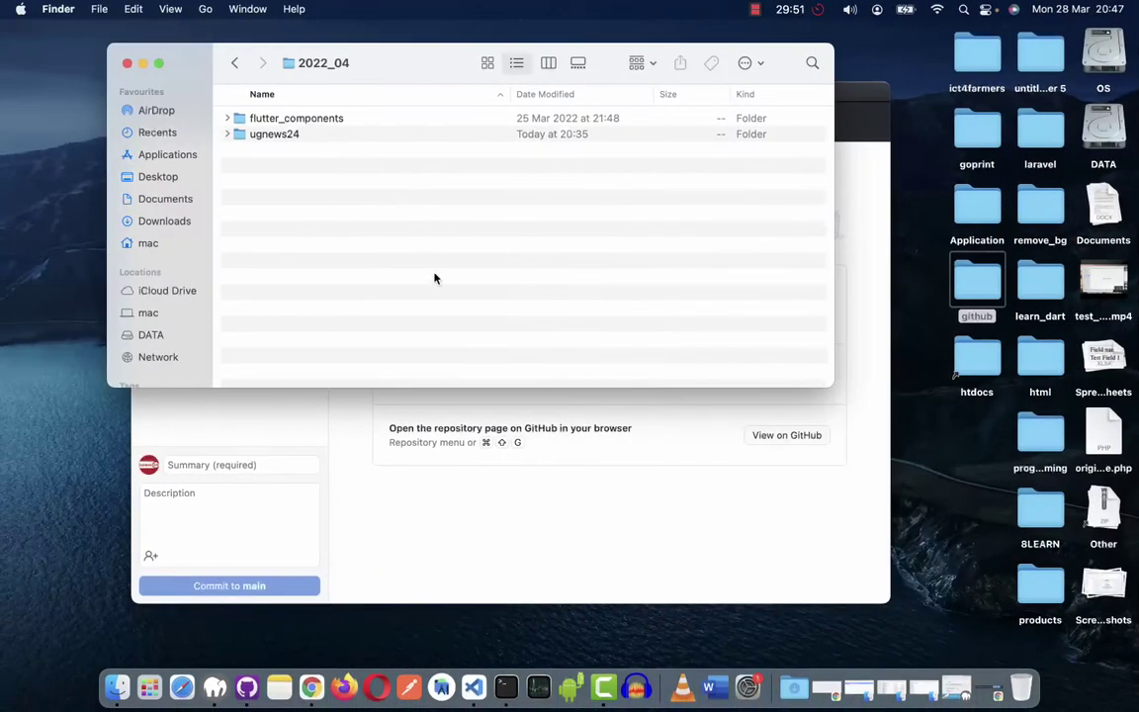
Start a new quick note in Notes and paste the example create-project command as a single line.
{"action": "left_click", "coordinate": [279, 687]}
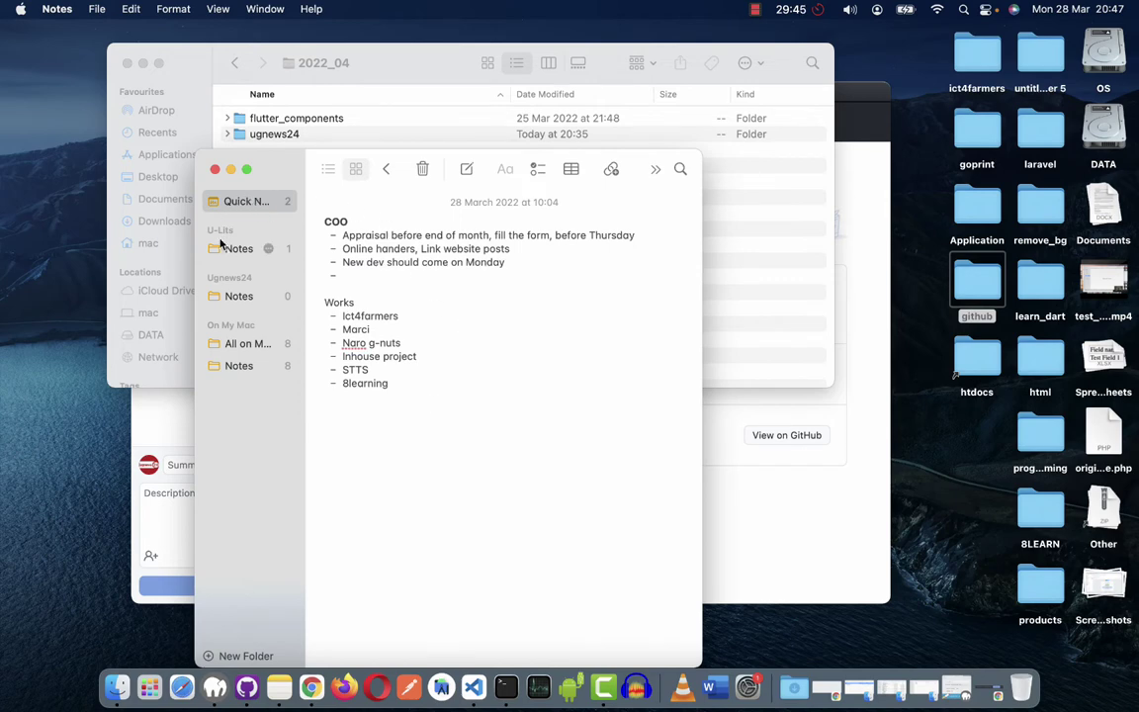
{"action": "left_click", "coordinate": [465, 170]}
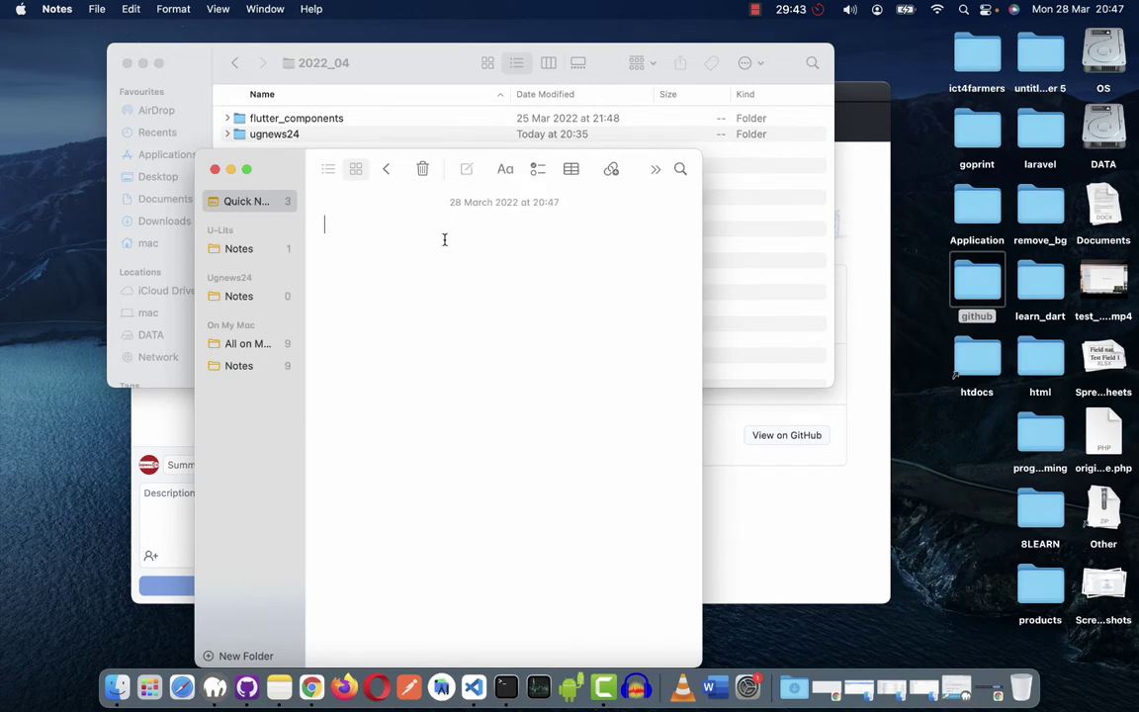
{"action": "left_click_drag", "start_coordinate": [702, 265], "coordinate": [928, 261]}
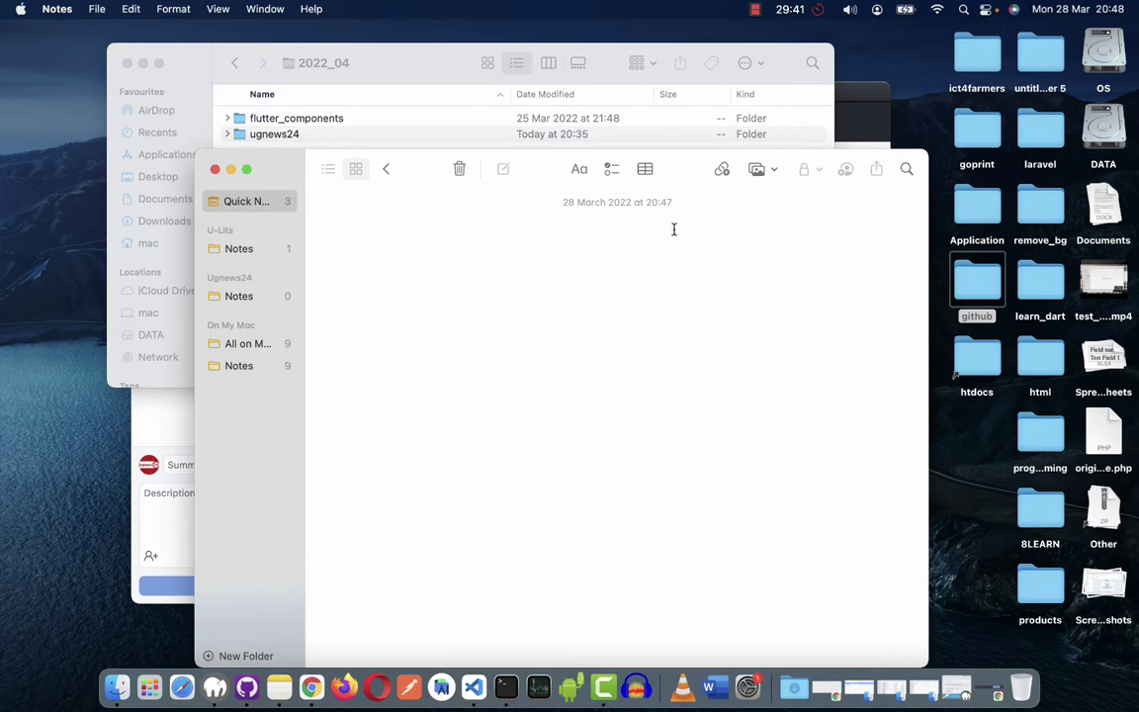
{"action": "key", "text": "super+v"}
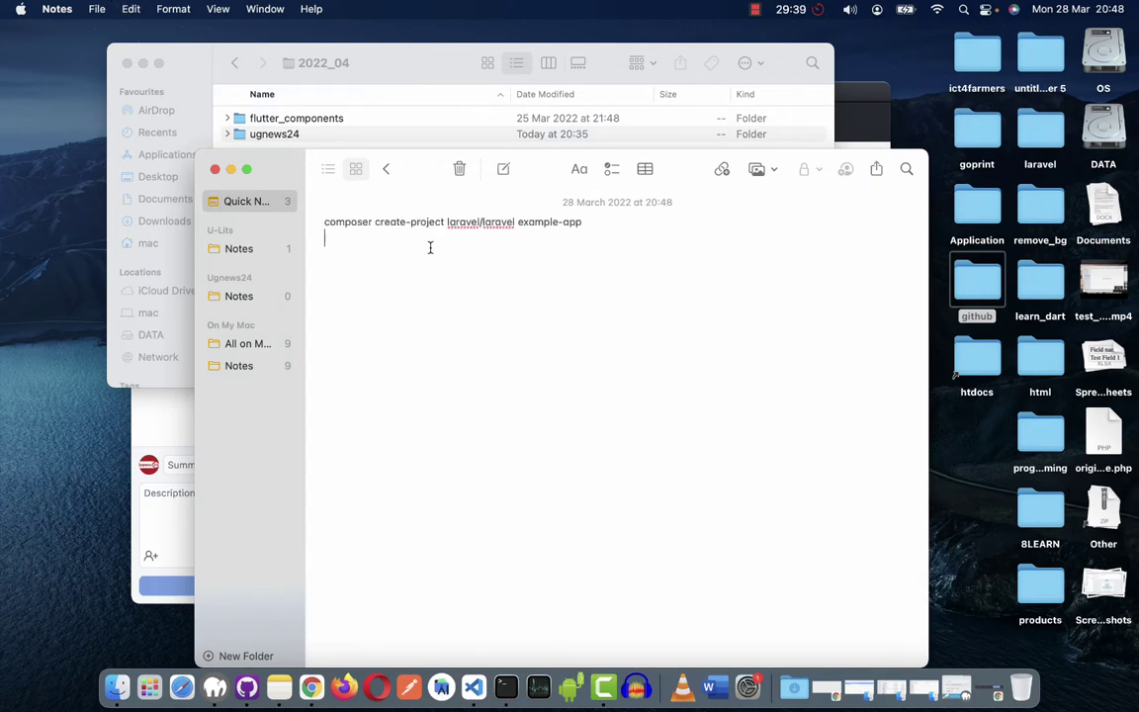
{"action": "key", "text": "shift+Left"}
{"action": "left_click", "coordinate": [419, 232]}
{"action": "key", "text": "BackSpace"}
Replace example-app with ugnews24 so the note reads 'composer create-project laravel/laravel ugnews24'.
{"action": "double_click", "coordinate": [350, 223]}
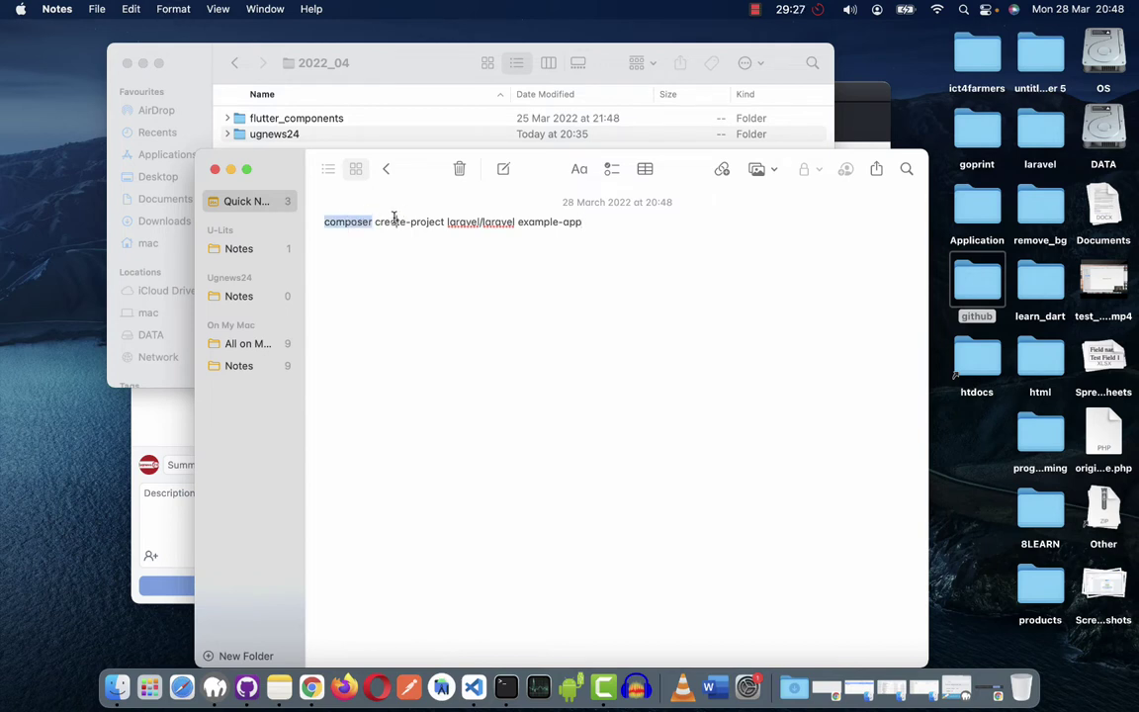
{"action": "double_click", "coordinate": [394, 219]}
{"action": "left_click", "coordinate": [432, 221]}
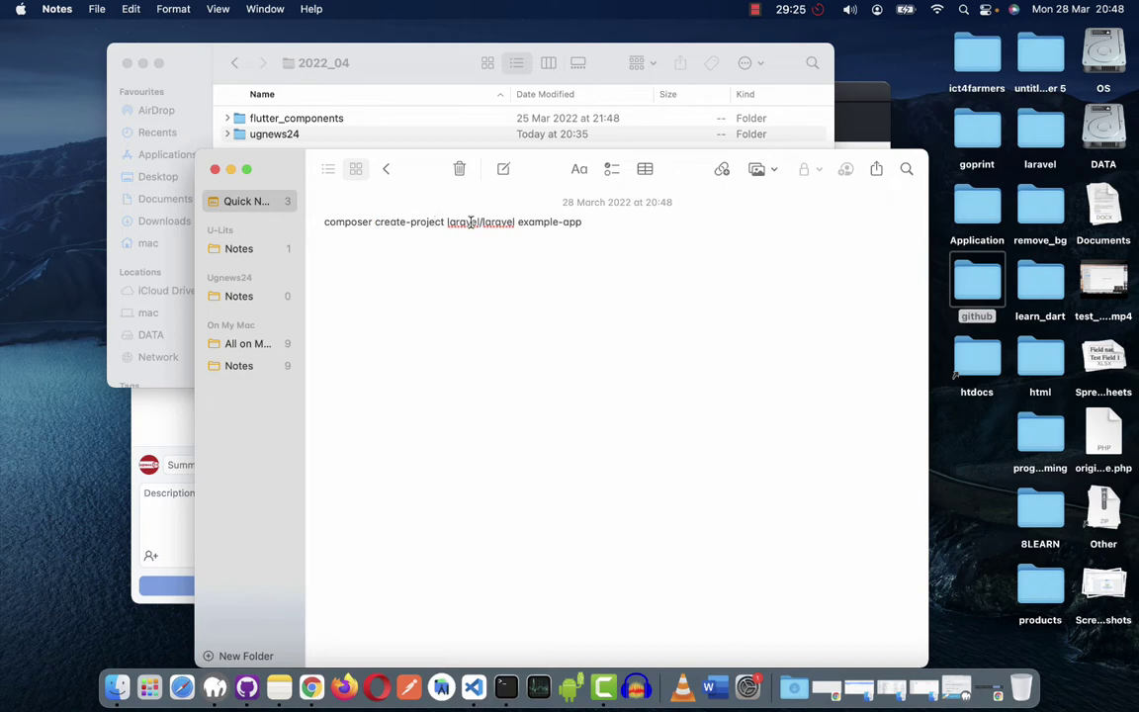
{"action": "double_click", "coordinate": [470, 223]}
{"action": "double_click", "coordinate": [496, 222]}
{"action": "double_click", "coordinate": [554, 221]}
{"action": "triple_click", "coordinate": [671, 213]}
{"action": "left_click", "coordinate": [671, 213]}
{"action": "left_click", "coordinate": [515, 222], "text": "shift"}
{"action": "left_click", "coordinate": [585, 220], "text": "shift"}
{"action": "key", "text": "Right"}
{"action": "left_click", "coordinate": [515, 221], "text": "shift"}
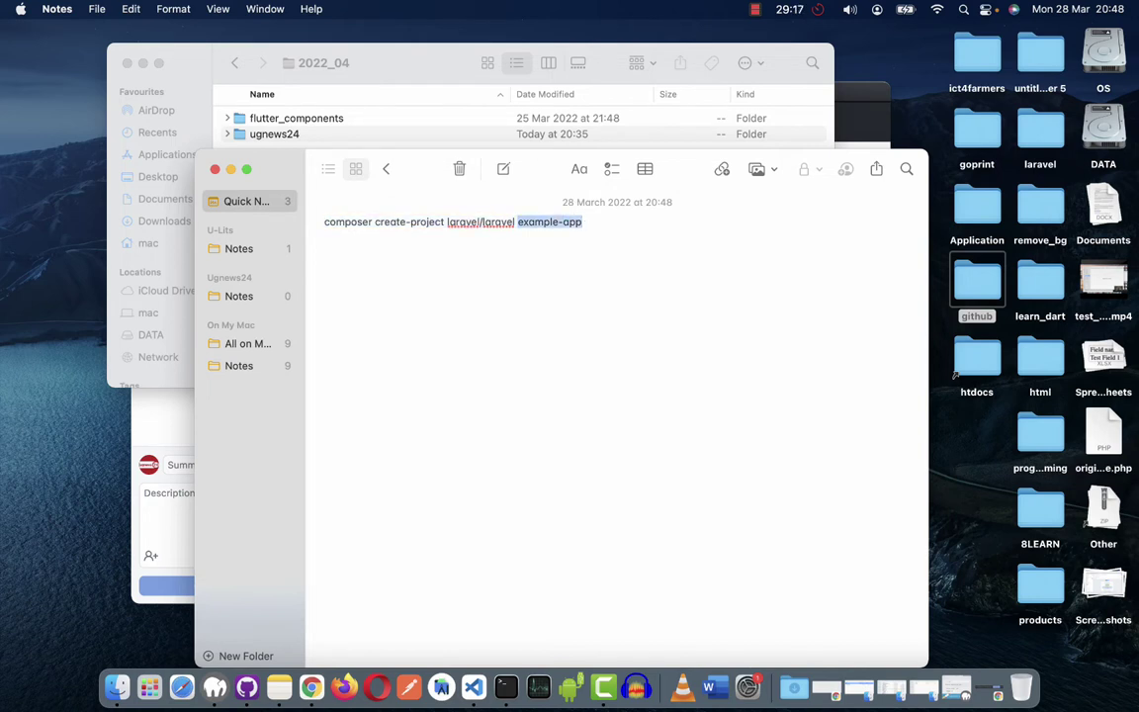
{"action": "type", "text": "ugnews24"}
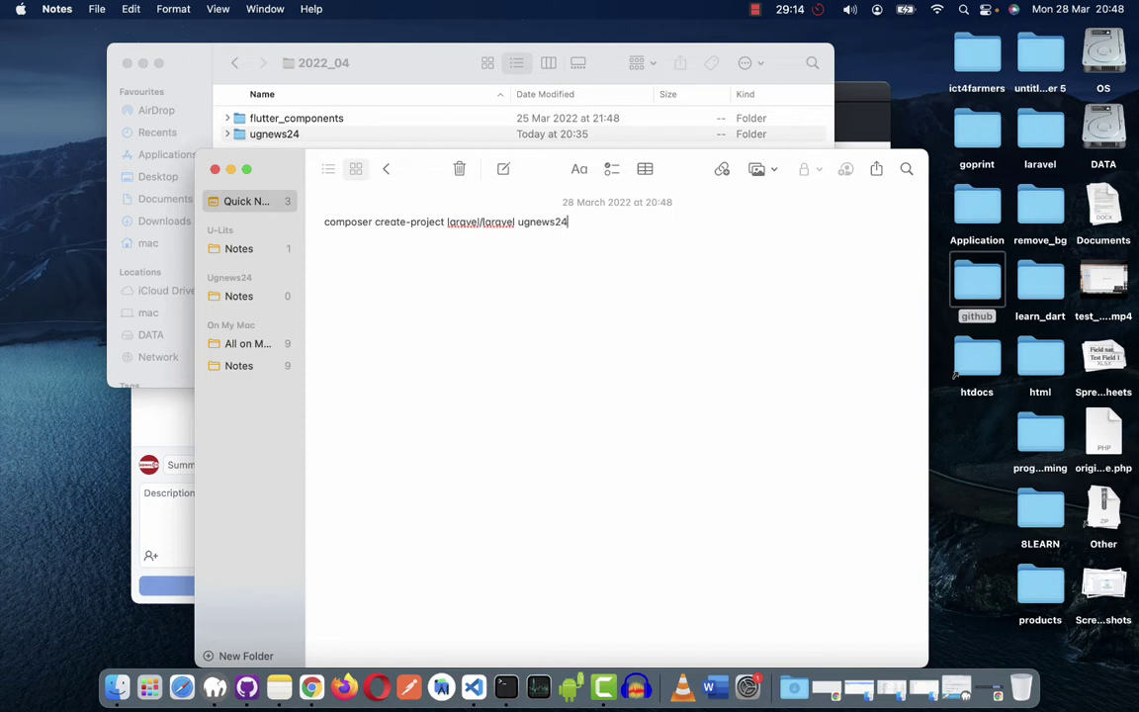
Copy the finished command line to the clipboard and return to the full-screen Terminal.
{"action": "key", "text": "super+a"}
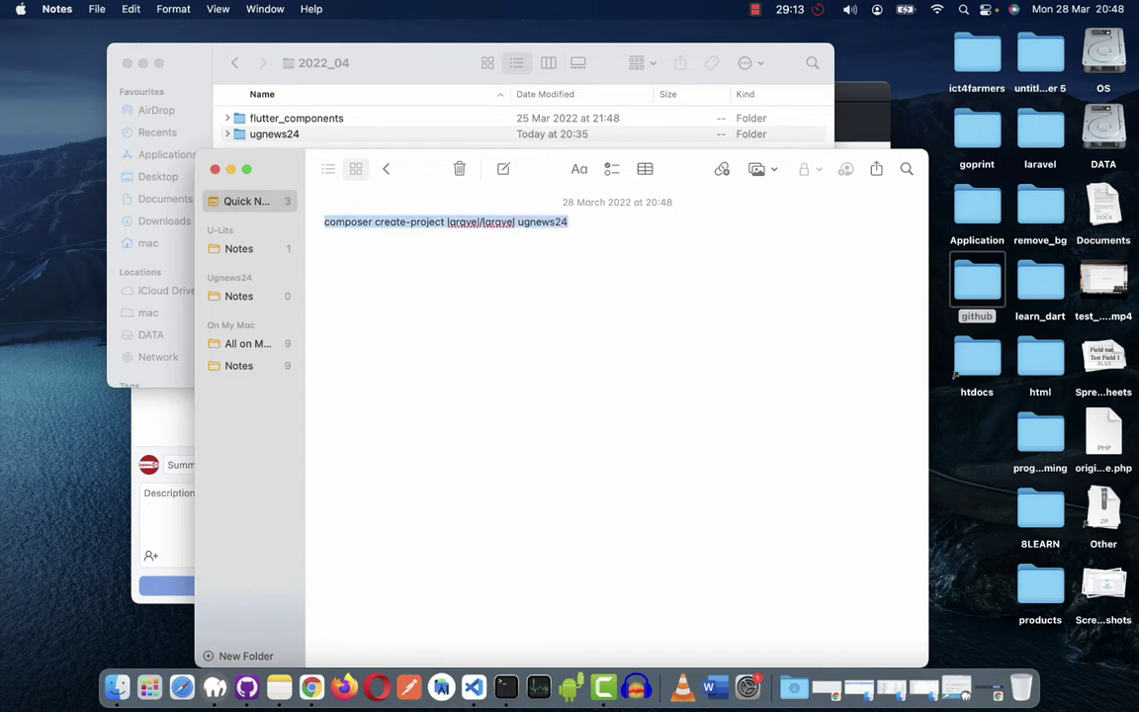
{"action": "key", "text": "super+x"}
{"action": "key", "text": "super+z"}
{"action": "key", "text": "super+c"}
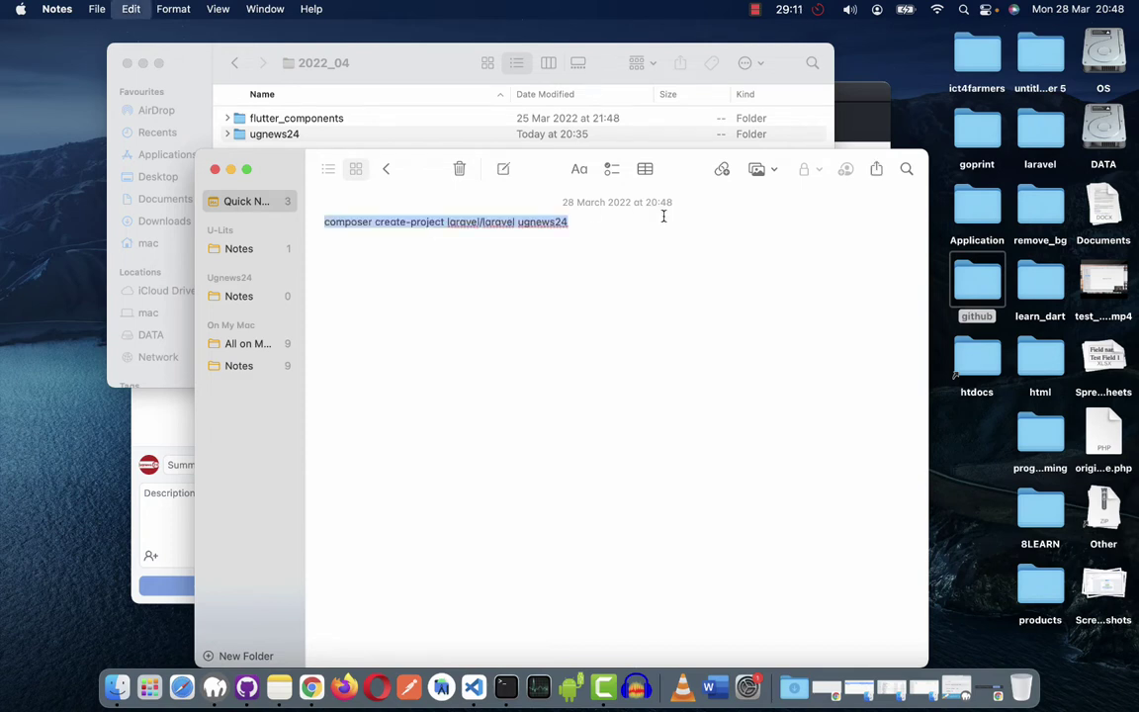
{"action": "left_click_drag", "start_coordinate": [591, 222], "coordinate": [305, 219]}
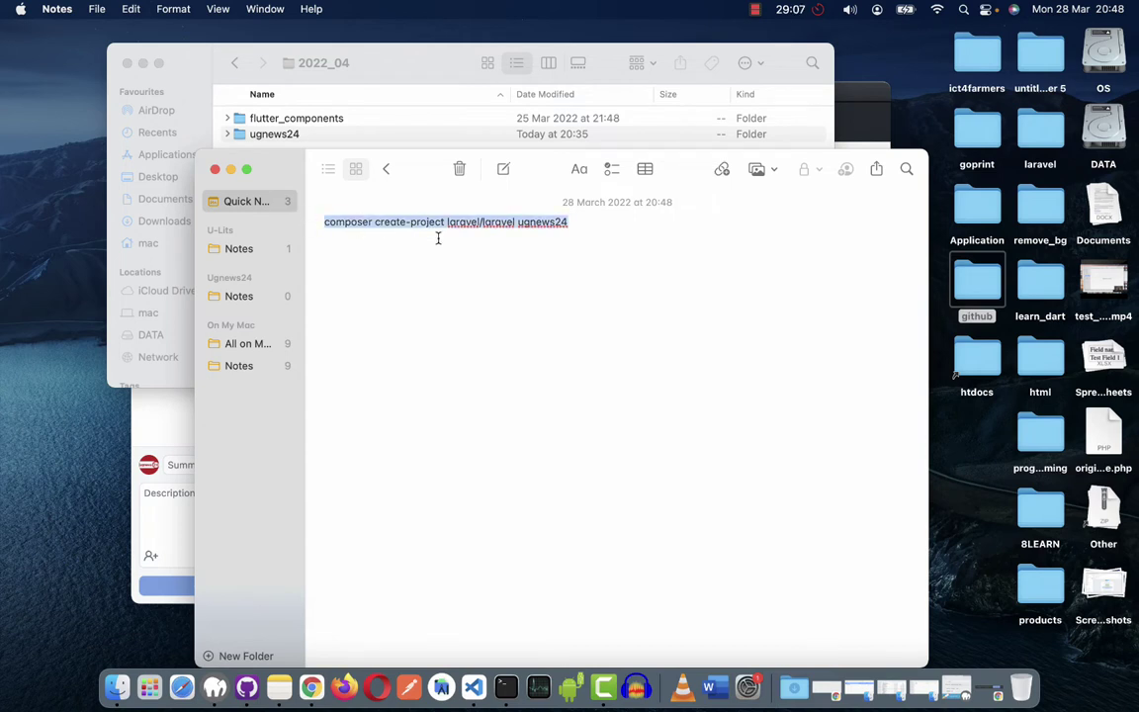
{"action": "left_click", "coordinate": [389, 246]}
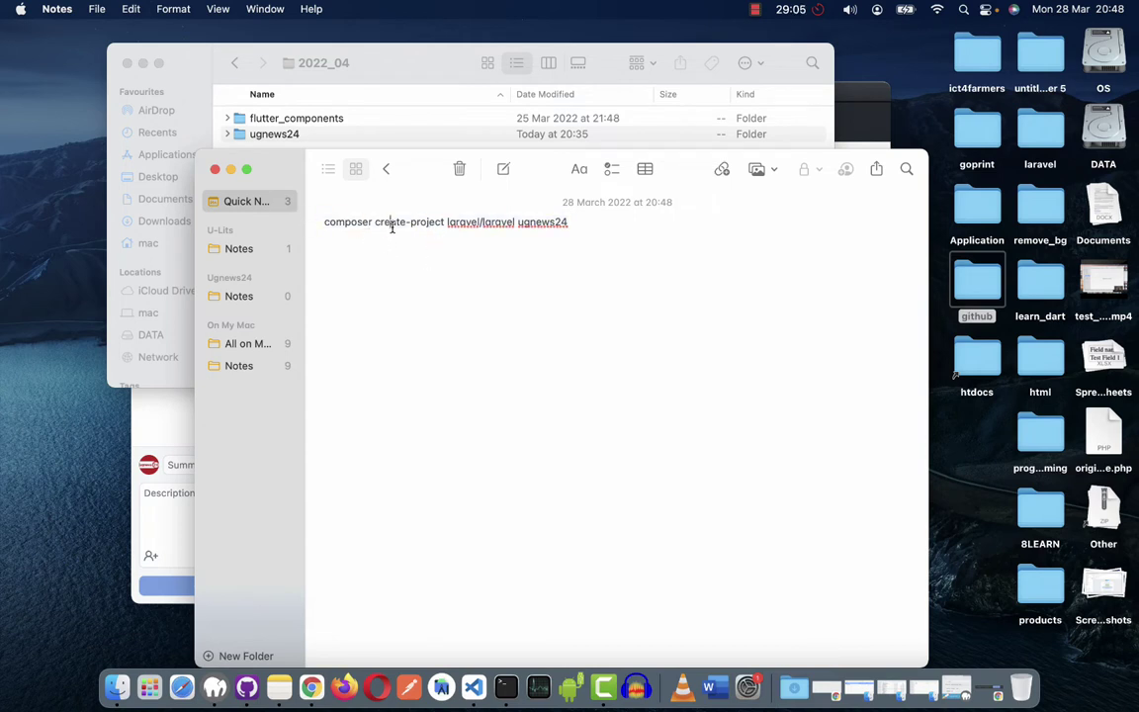
{"action": "double_click", "coordinate": [465, 222]}
{"action": "left_click", "coordinate": [501, 223]}
{"action": "key", "text": "super+a"}
{"action": "key", "text": "super+c"}
{"action": "key", "text": "super+Tab"}
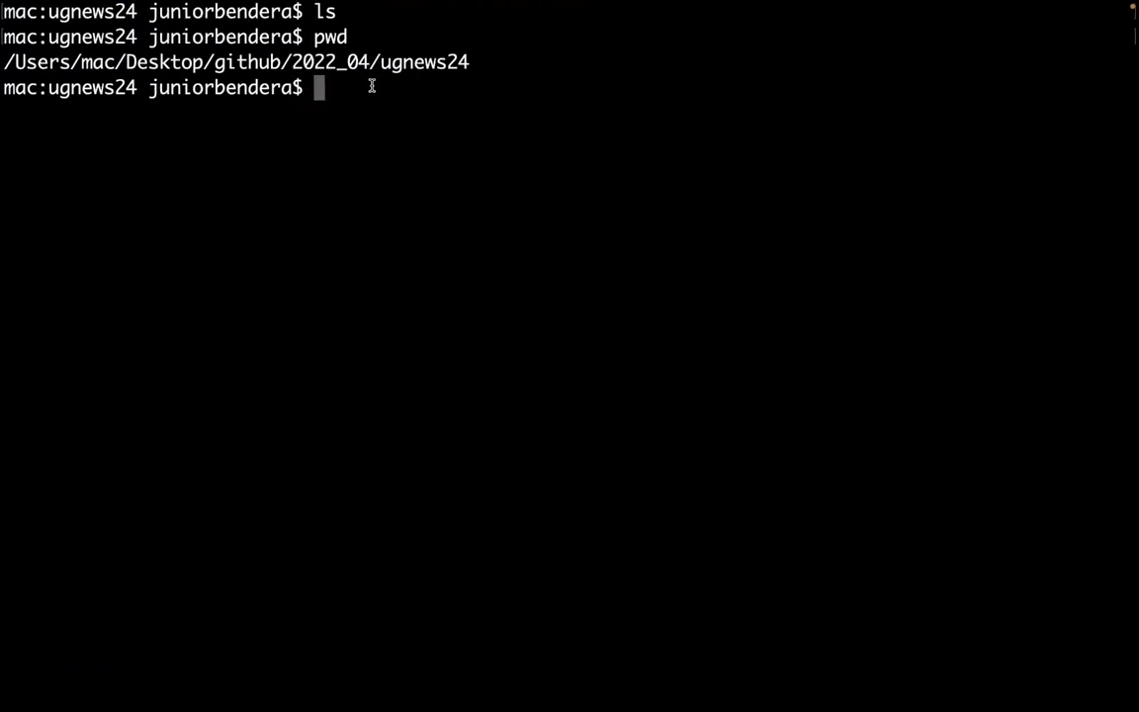
Paste and run 'composer create-project laravel/laravel ugnews24', letting it finish with the application key set.
{"action": "key", "text": "super+v"}
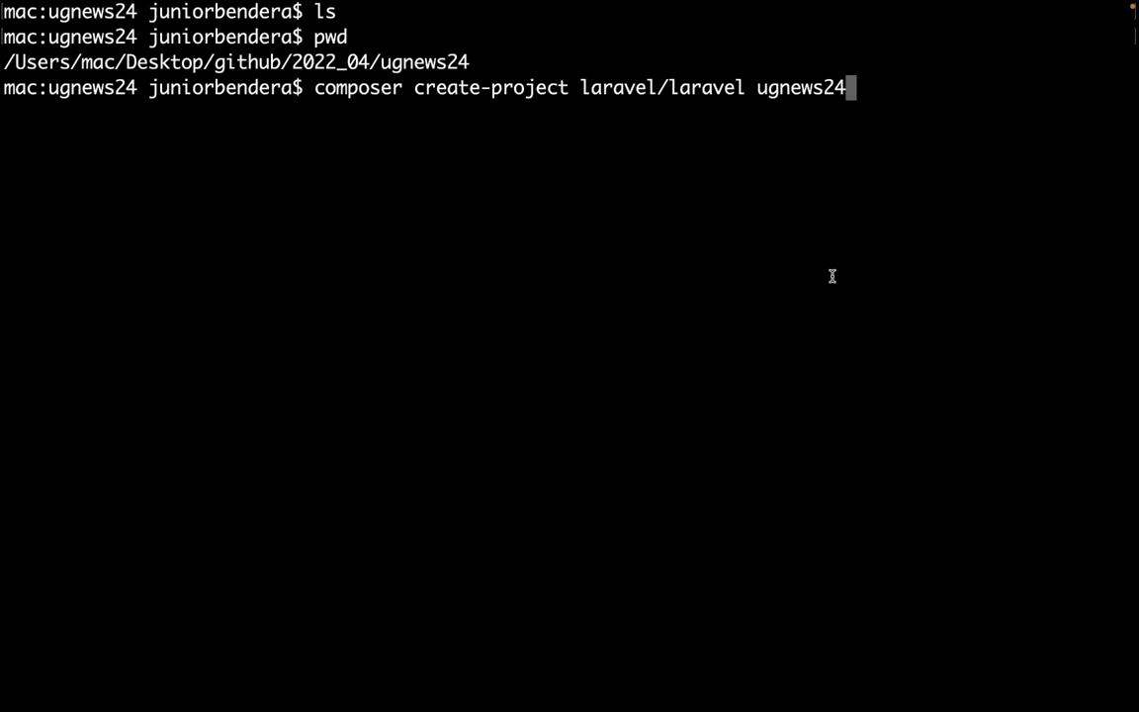
{"action": "key", "text": "Return"}
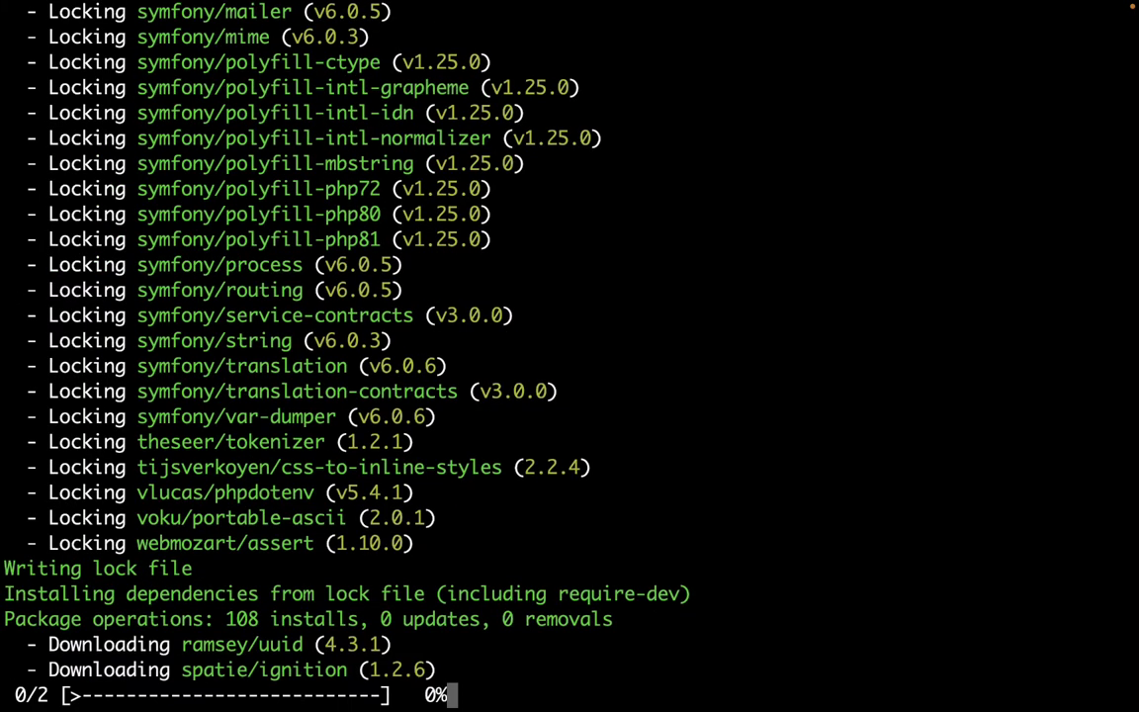
{"action": "scroll", "coordinate": [773, 176], "scroll_direction": "up", "scroll_amount": 15}
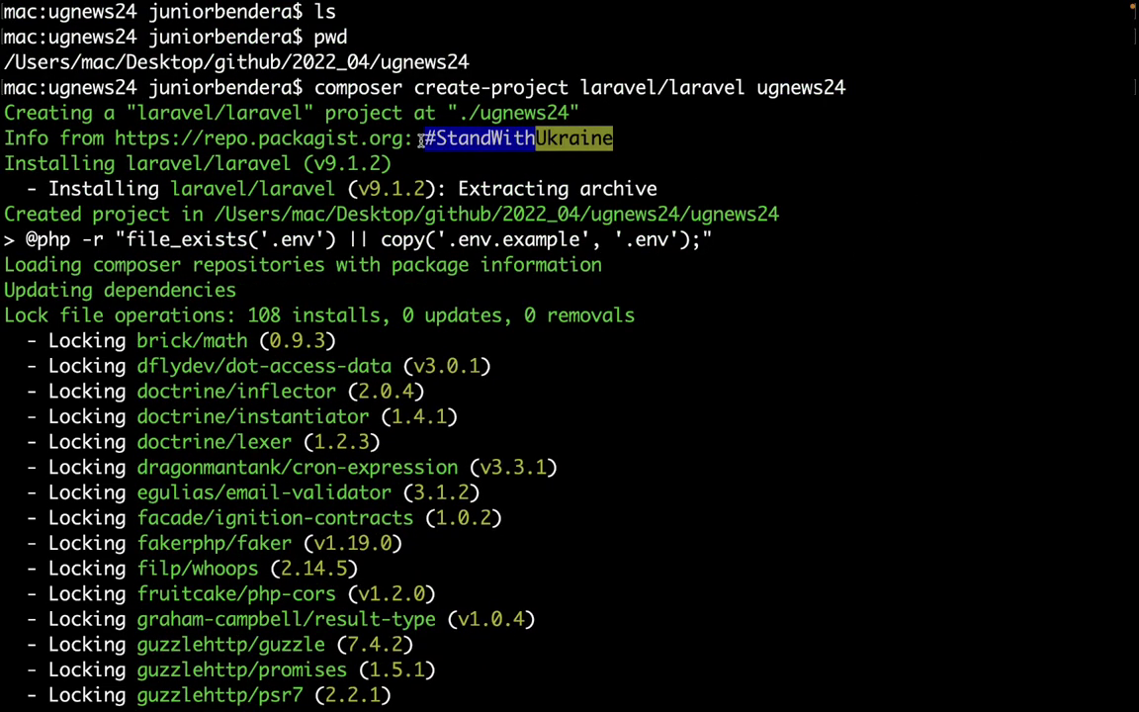
{"action": "left_click_drag", "start_coordinate": [425, 138], "coordinate": [529, 138]}
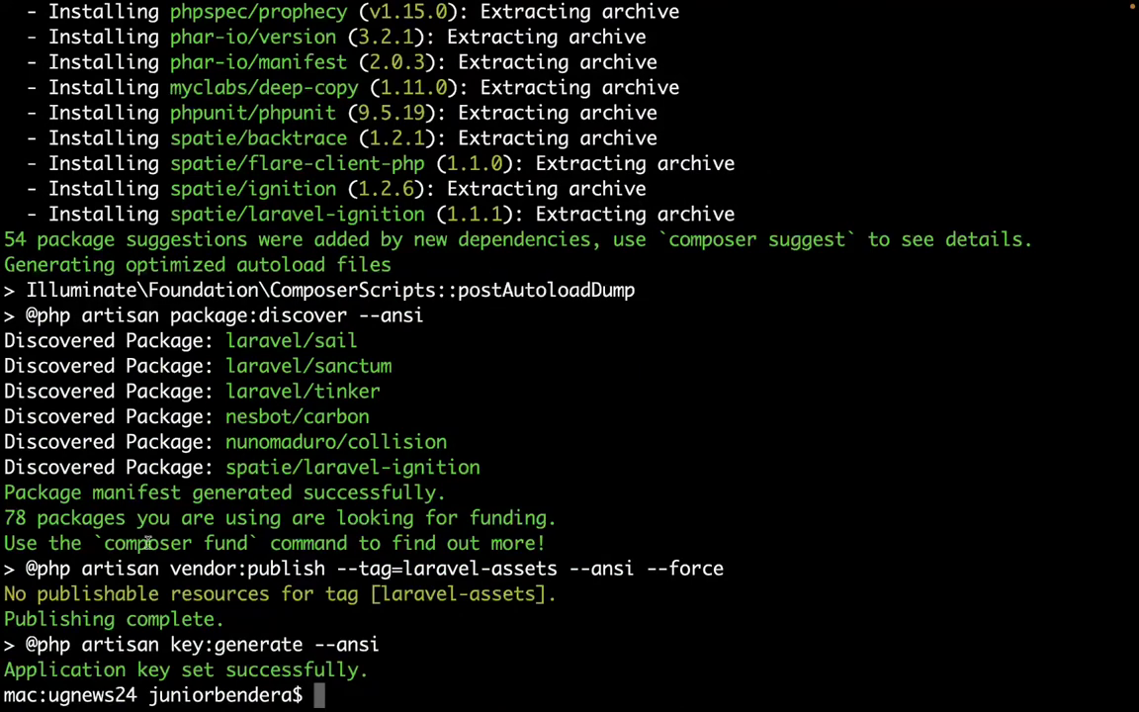
{"action": "scroll", "coordinate": [297, 494], "scroll_direction": "up", "scroll_amount": 1}
{"action": "scroll", "coordinate": [254, 508], "scroll_direction": "down", "scroll_amount": 1}
Switch to Finder and browse github > 2022_04 > ugnews24 to find the new project.
{"action": "key", "text": "ctrl+Left"}
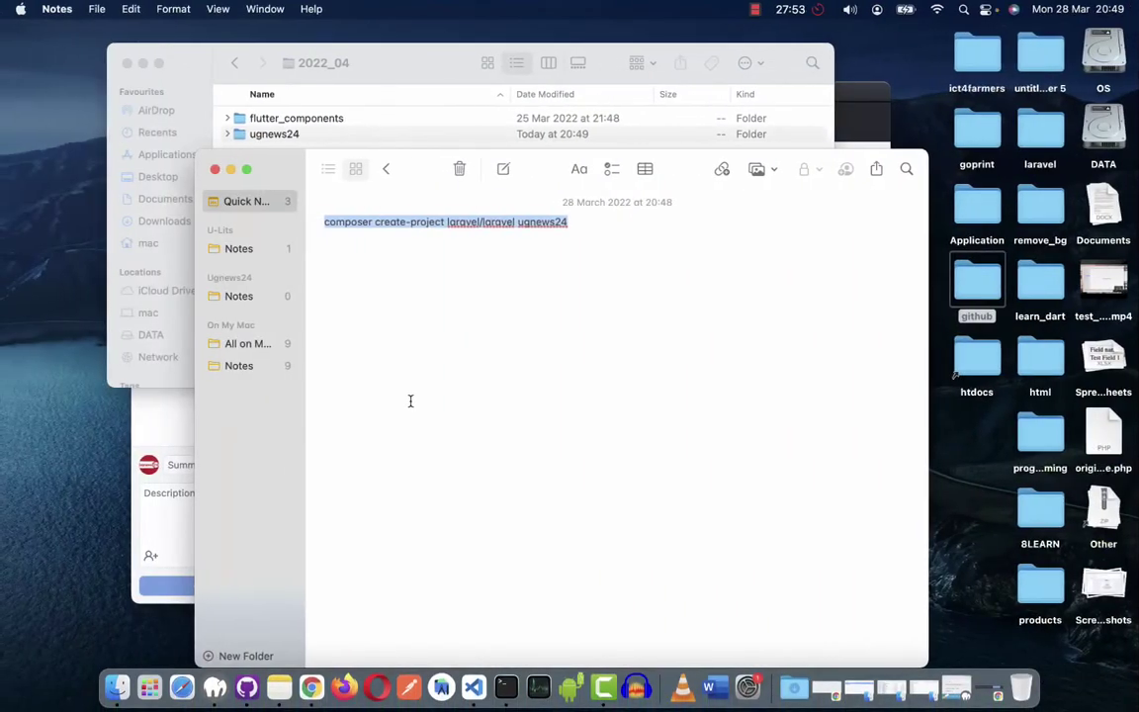
{"action": "left_click", "coordinate": [358, 76]}
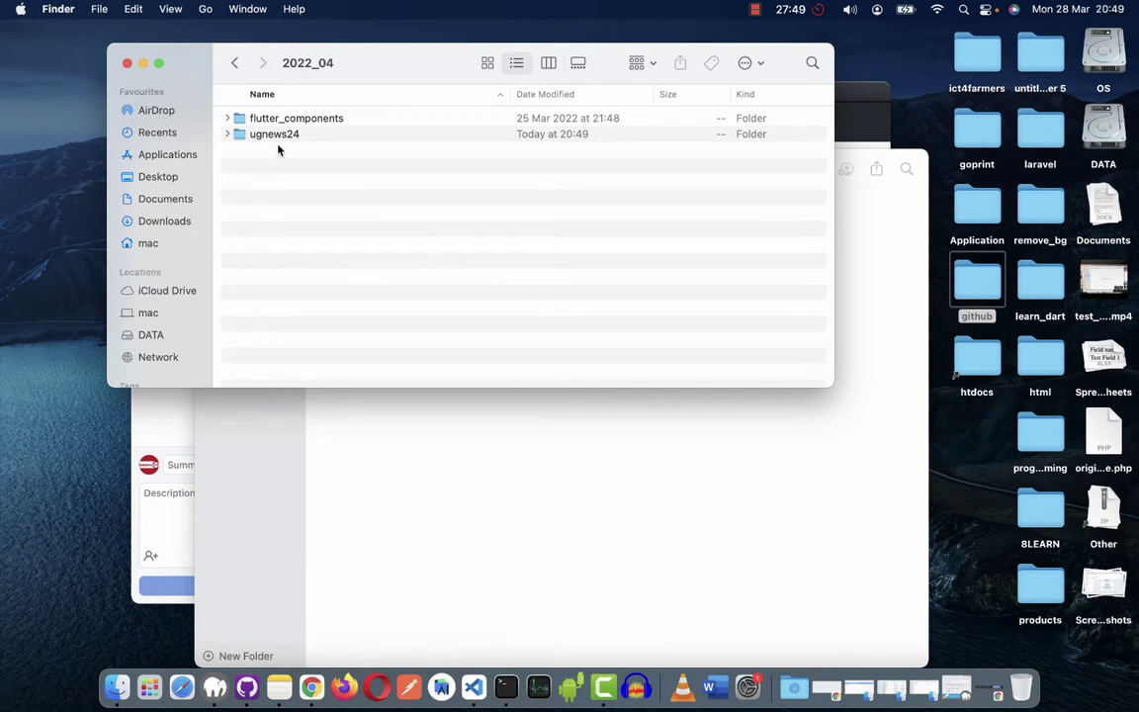
{"action": "double_click", "coordinate": [279, 136]}
{"action": "left_click", "coordinate": [285, 118]}
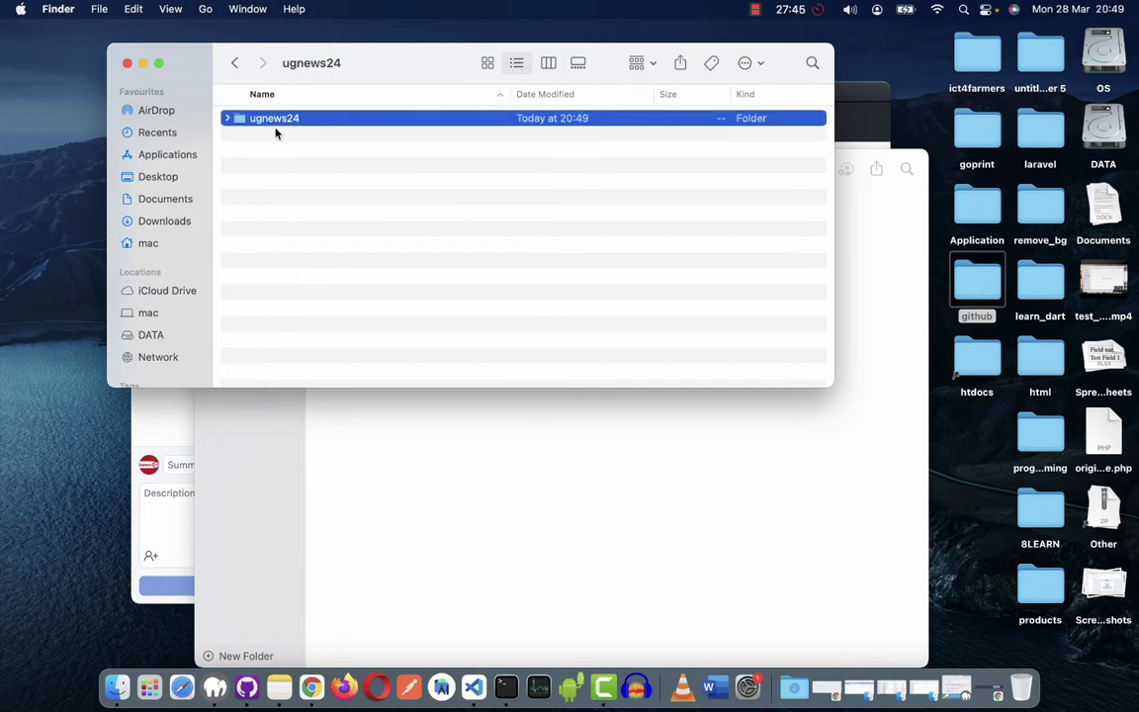
{"action": "left_click", "coordinate": [233, 64]}
{"action": "left_click", "coordinate": [235, 65]}
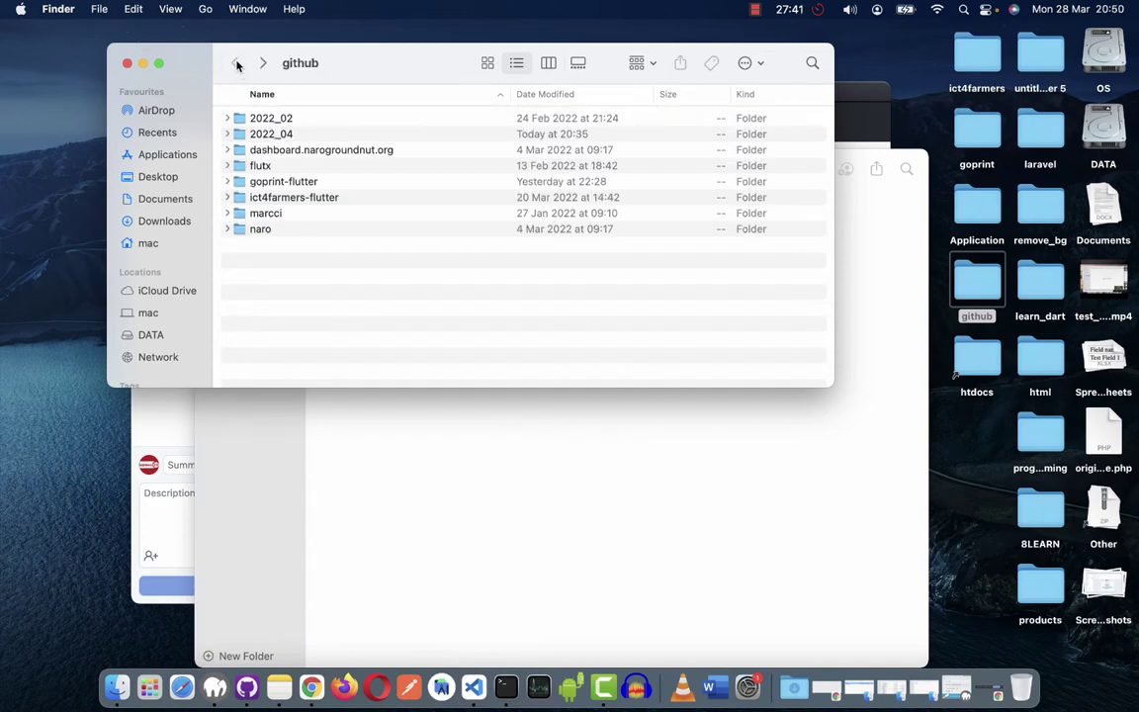
{"action": "double_click", "coordinate": [275, 135]}
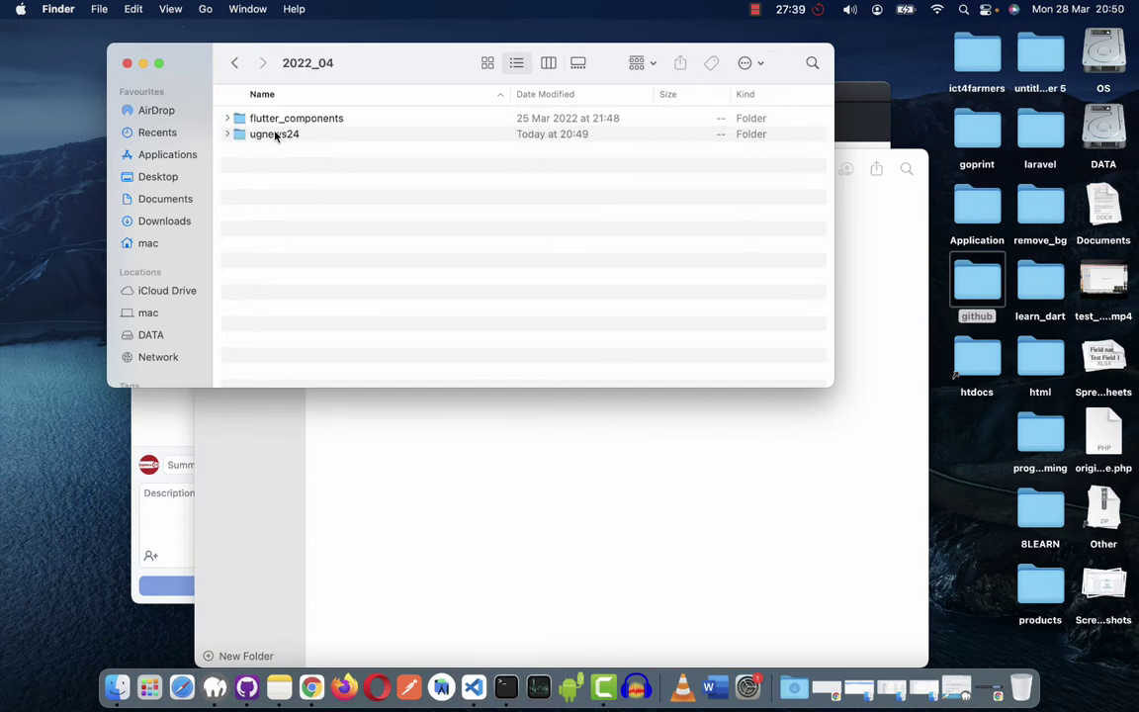
{"action": "left_click", "coordinate": [259, 138]}
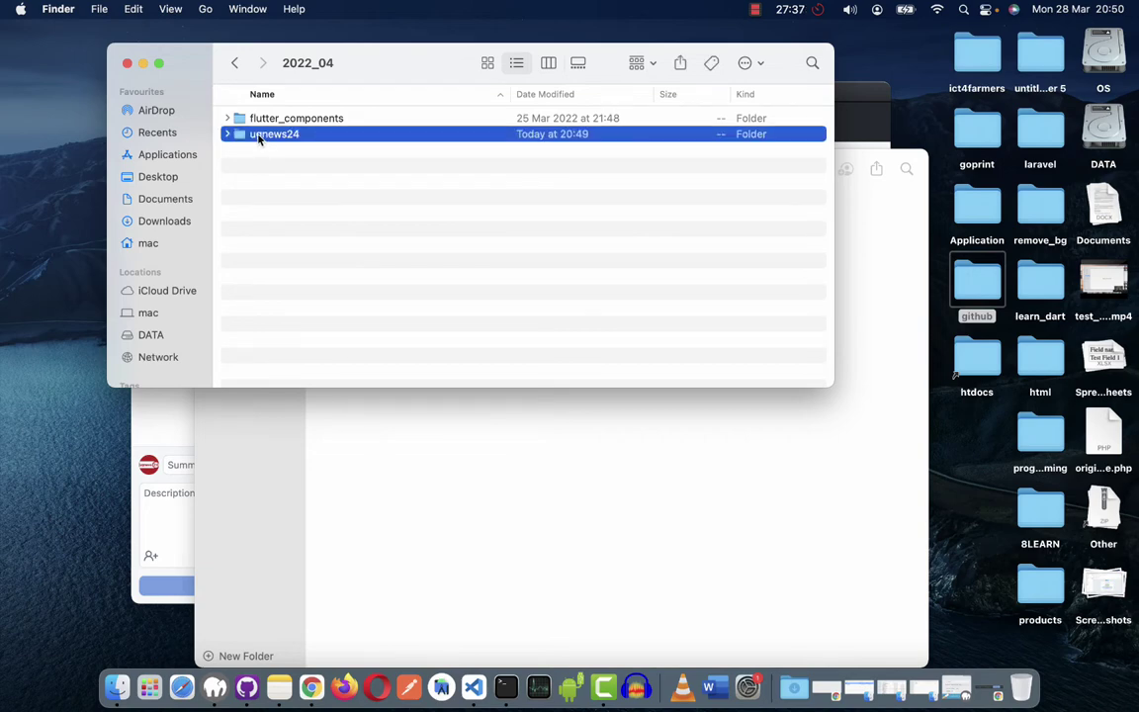
{"action": "double_click", "coordinate": [259, 138]}
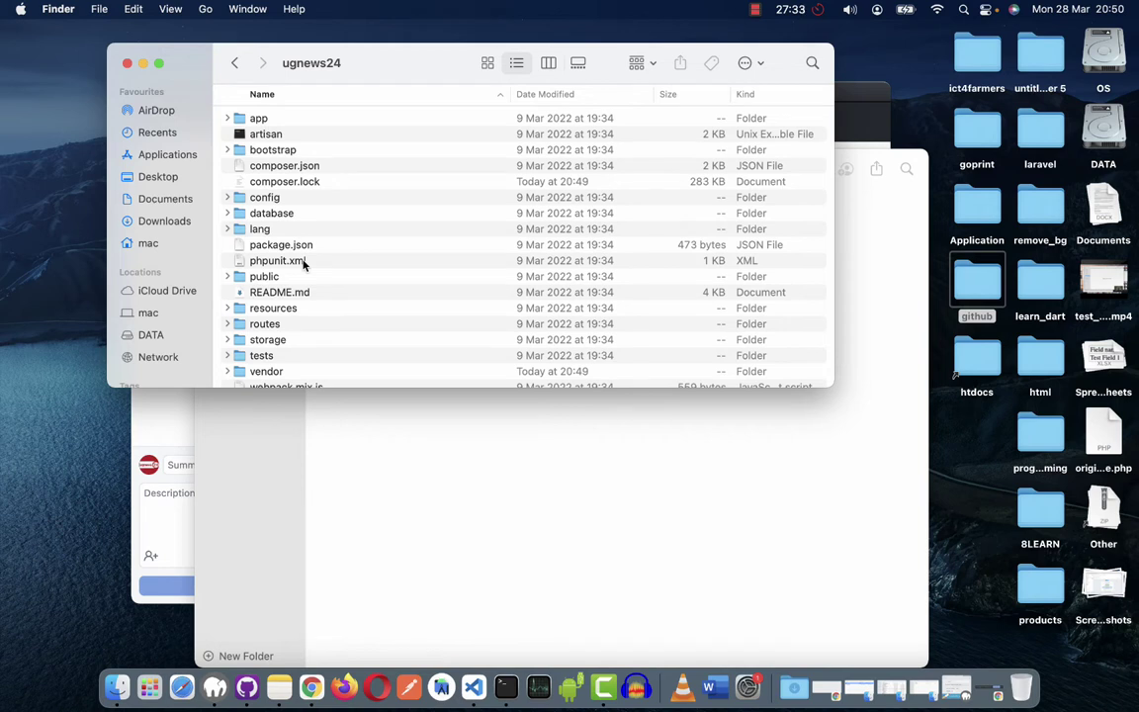
Navigate back through 2022_04 and open the nested ugnews24 Laravel project folder.
{"action": "scroll", "coordinate": [303, 263], "scroll_direction": "down", "scroll_amount": 1}
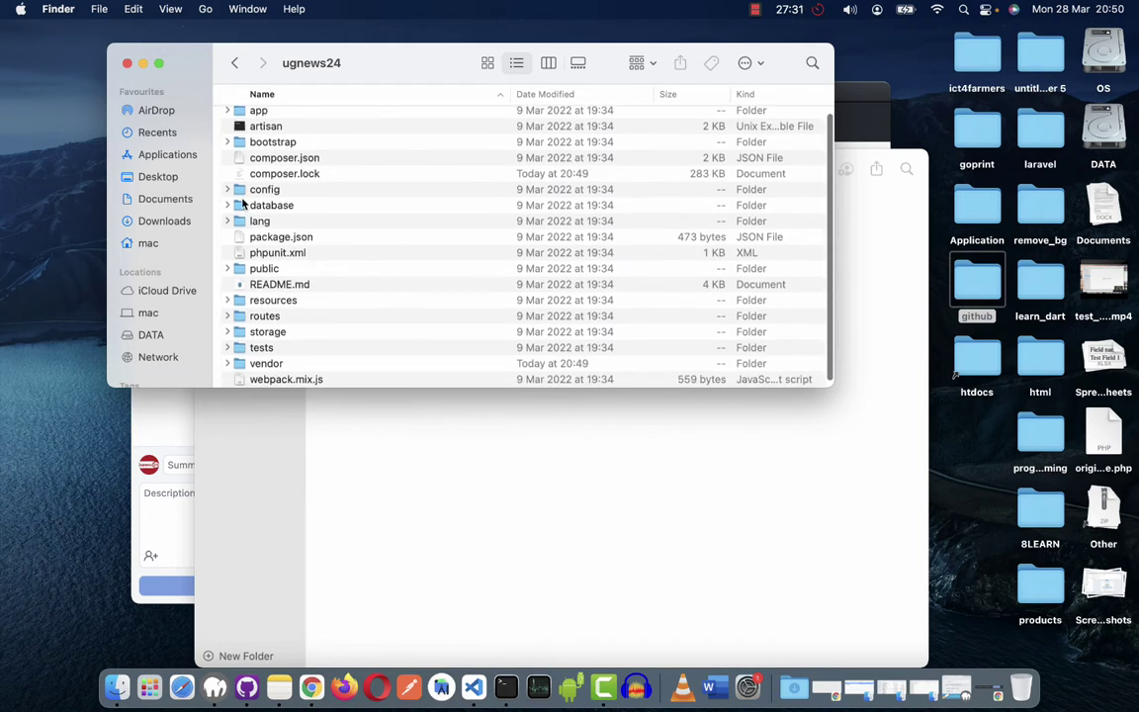
{"action": "left_click", "coordinate": [234, 64]}
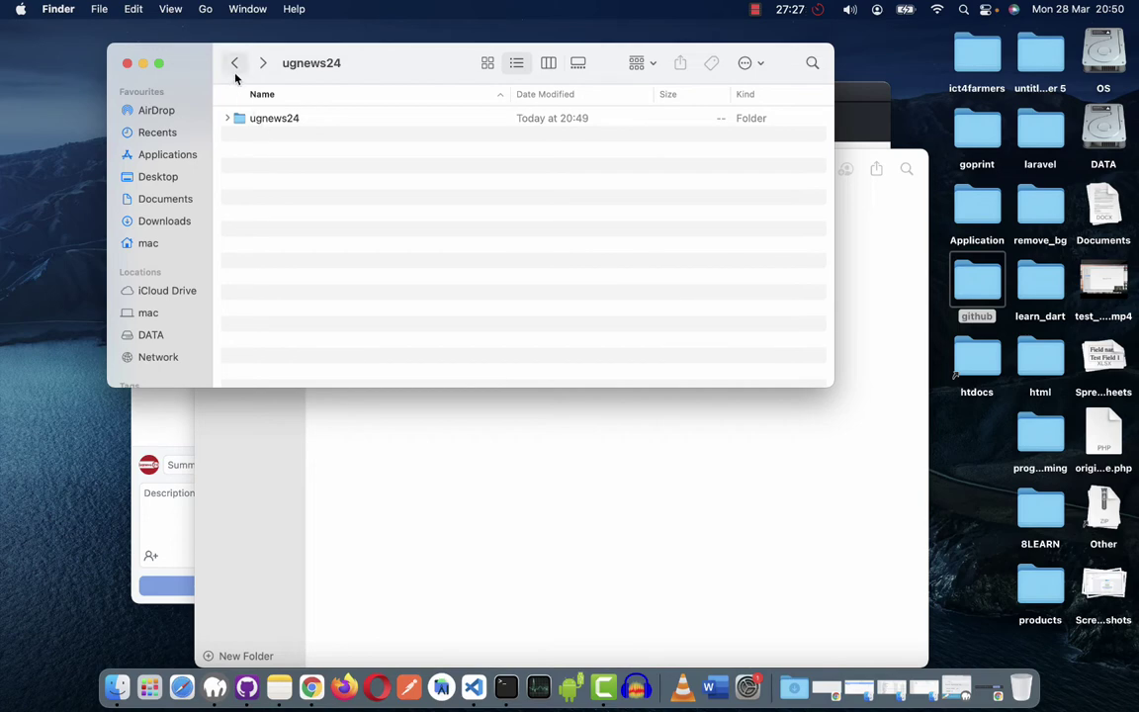
{"action": "left_click", "coordinate": [263, 63]}
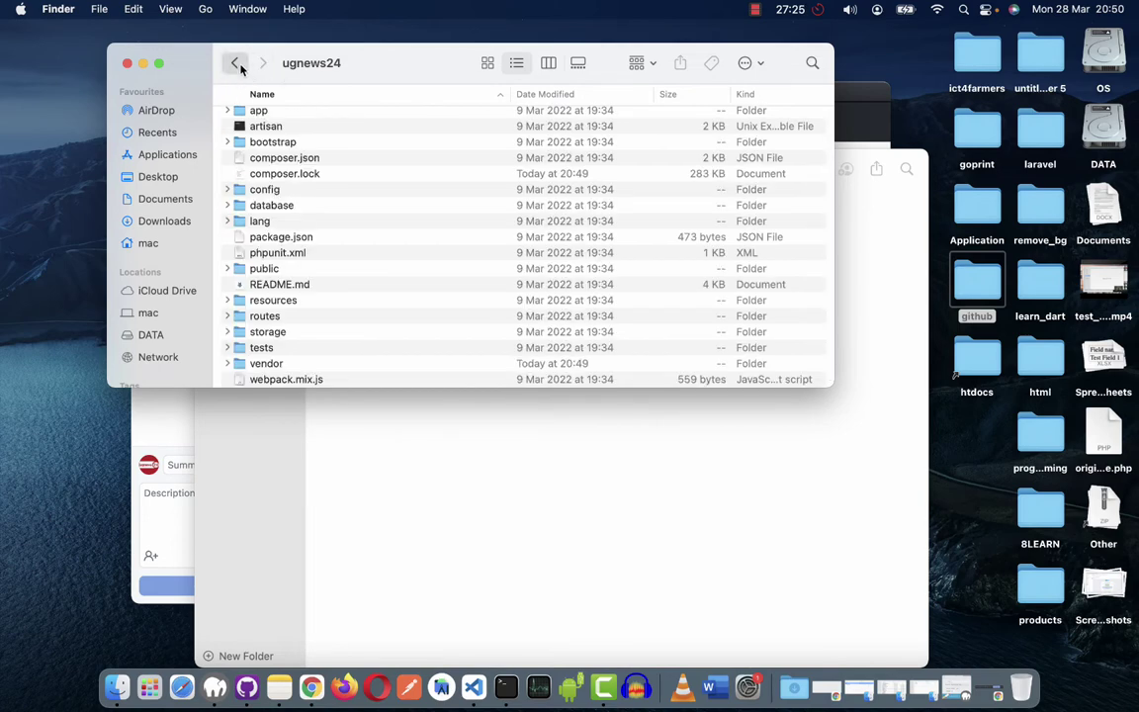
{"action": "left_click", "coordinate": [235, 63]}
{"action": "left_click", "coordinate": [234, 65]}
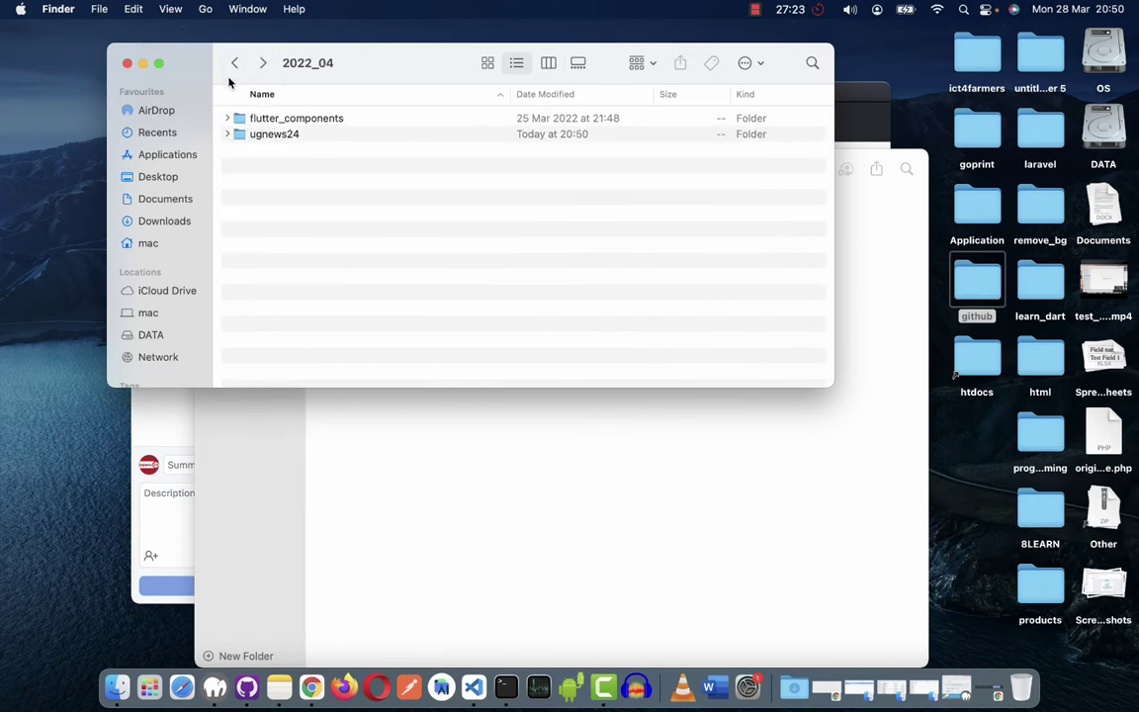
{"action": "left_click", "coordinate": [273, 136]}
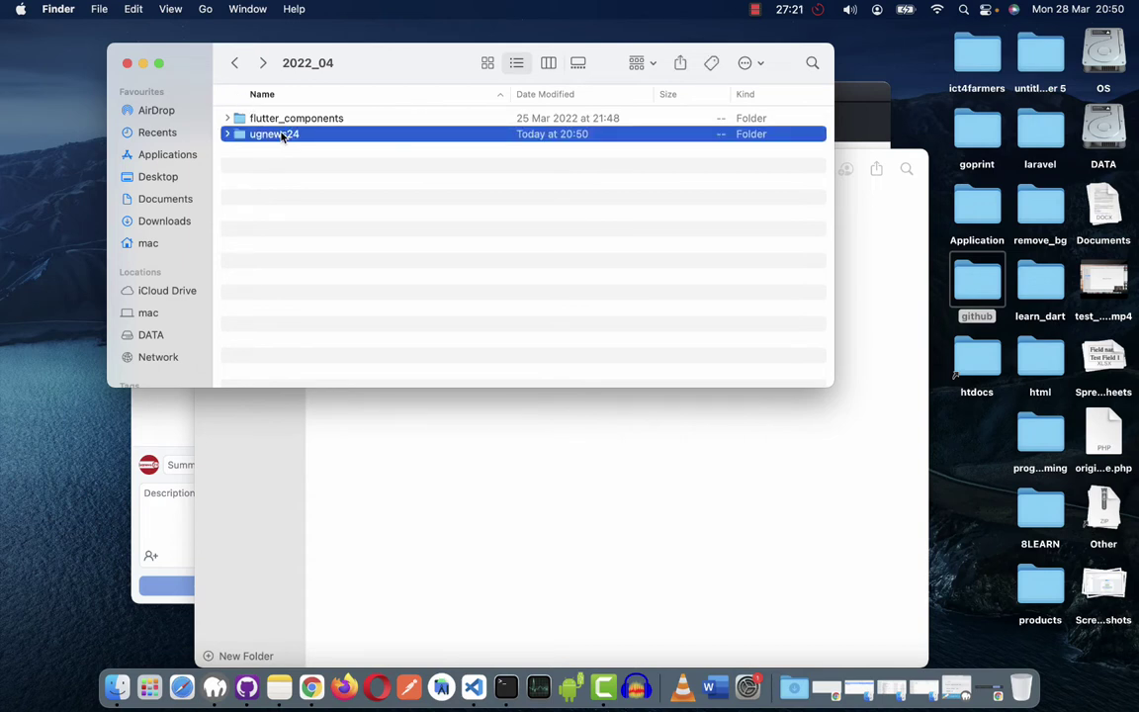
{"action": "double_click", "coordinate": [279, 135]}
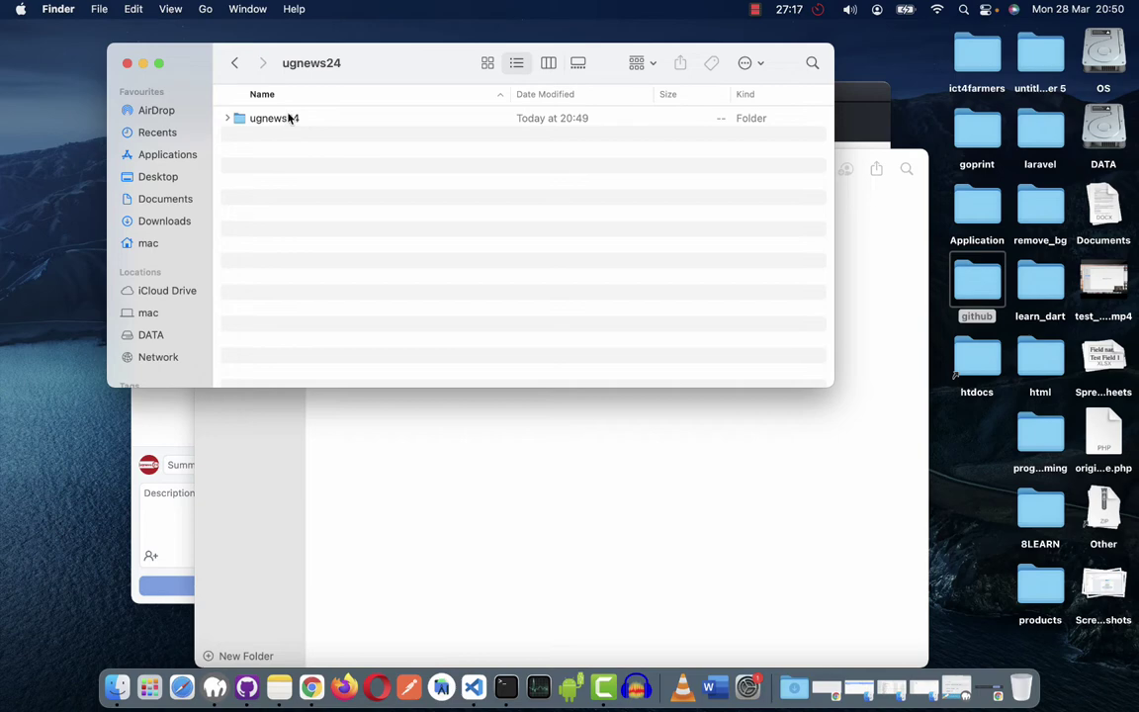
{"action": "left_click", "coordinate": [289, 118]}
{"action": "double_click", "coordinate": [289, 118]}
Select and copy all Laravel project files, then open the desktop github folder from the parent.
{"action": "scroll", "coordinate": [312, 312], "scroll_direction": "down", "scroll_amount": 2}
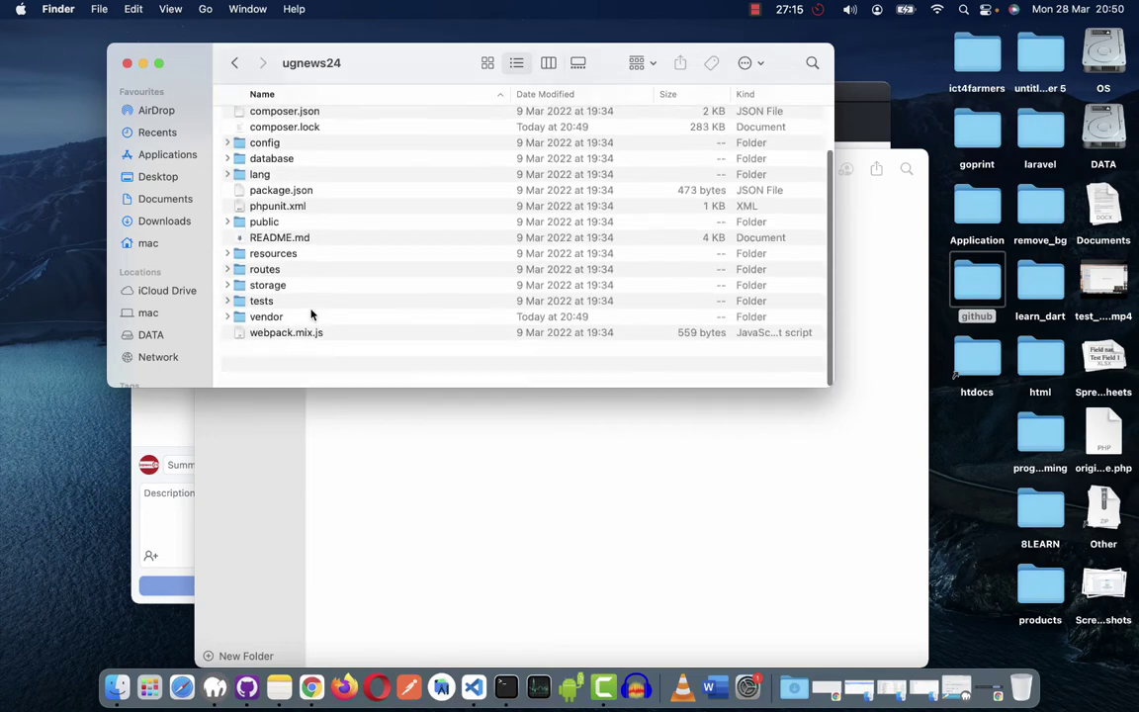
{"action": "scroll", "coordinate": [311, 313], "scroll_direction": "up", "scroll_amount": 2}
{"action": "scroll", "coordinate": [311, 326], "scroll_direction": "down", "scroll_amount": 2}
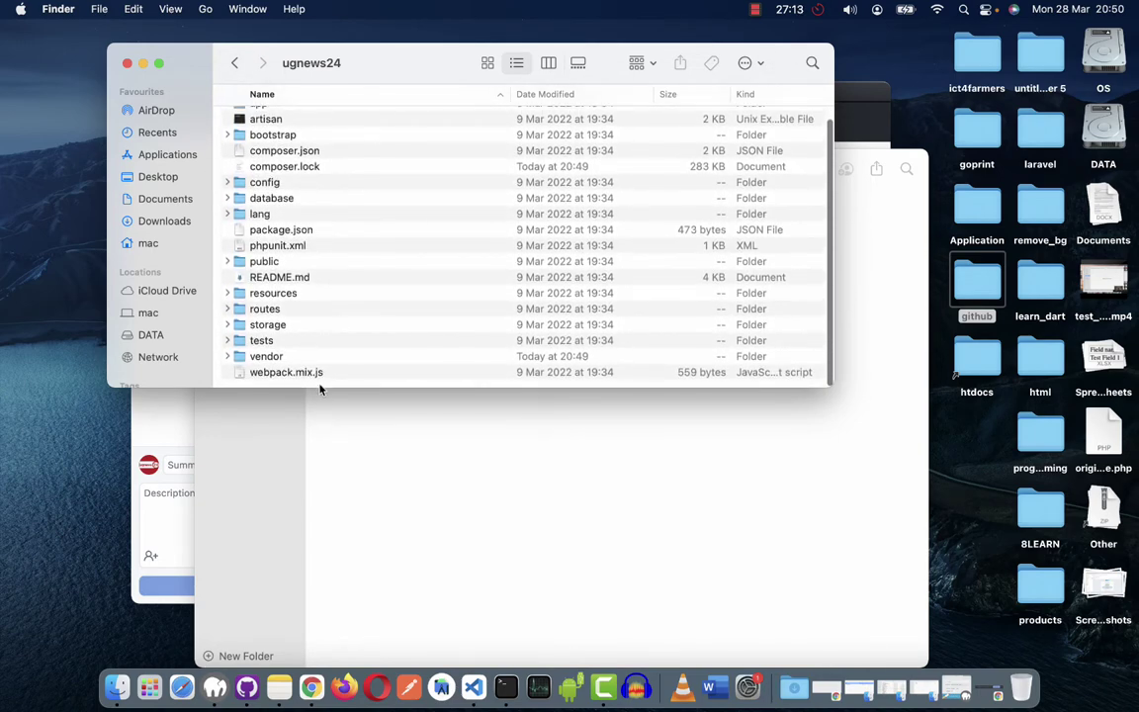
{"action": "left_click_drag", "start_coordinate": [320, 389], "coordinate": [317, 527]}
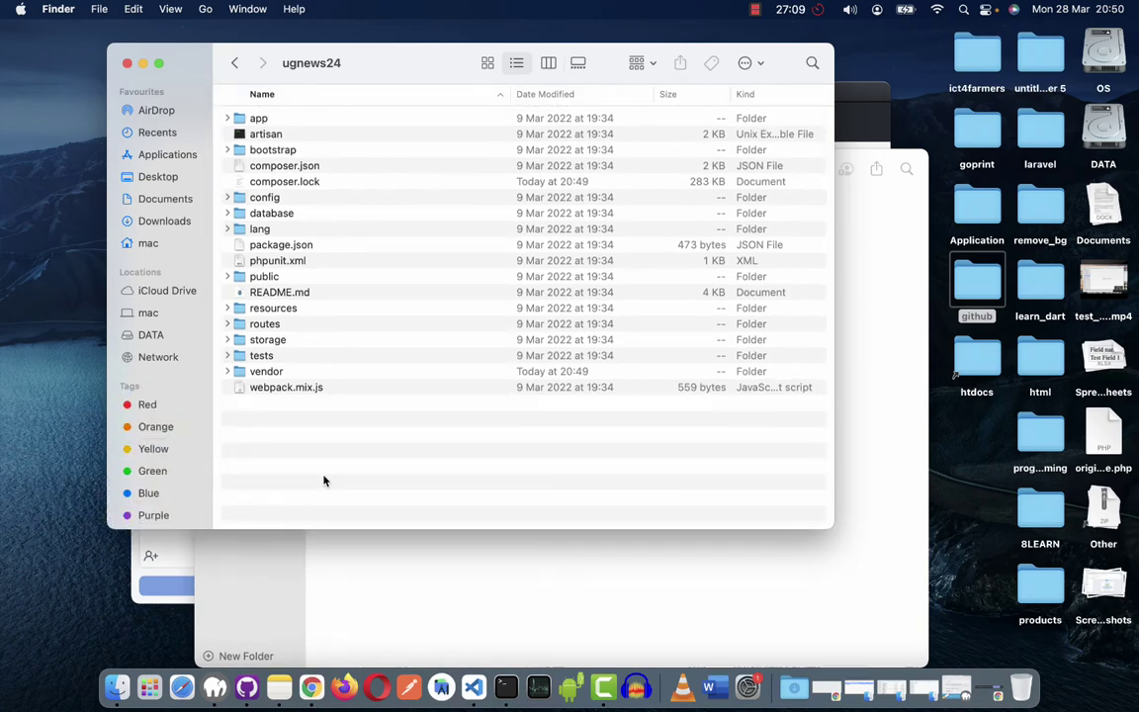
{"action": "key", "text": "super+a"}
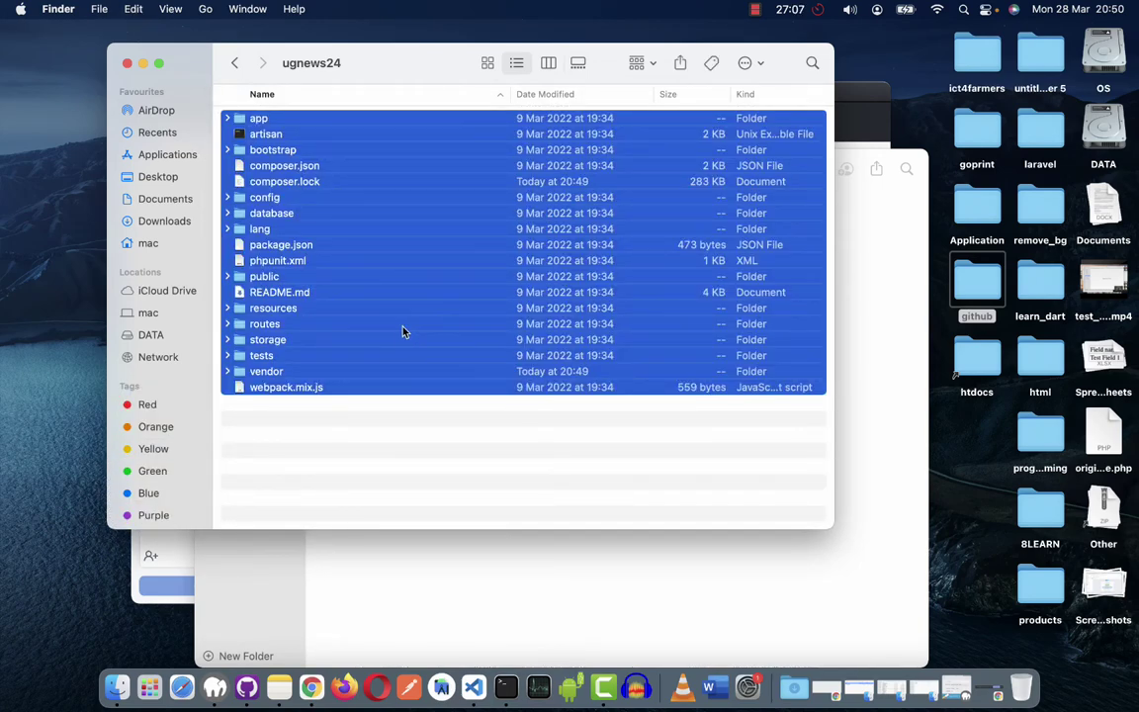
{"action": "key", "text": "super+c"}
{"action": "left_click", "coordinate": [234, 62]}
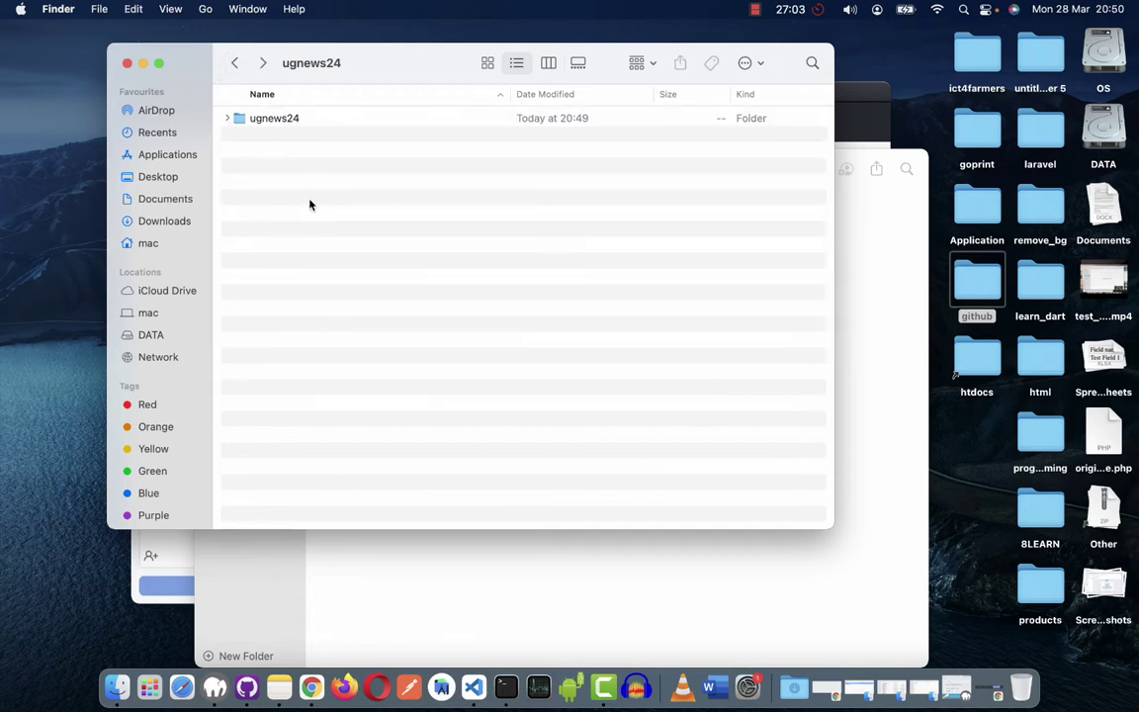
{"action": "double_click", "coordinate": [977, 283]}
Arrange two Finder windows side by side with the 2022_04/ugnews24 repository and the nested project folder.
{"action": "left_click_drag", "start_coordinate": [406, 87], "coordinate": [862, 135]}
{"action": "left_click_drag", "start_coordinate": [457, 56], "coordinate": [259, 116]}
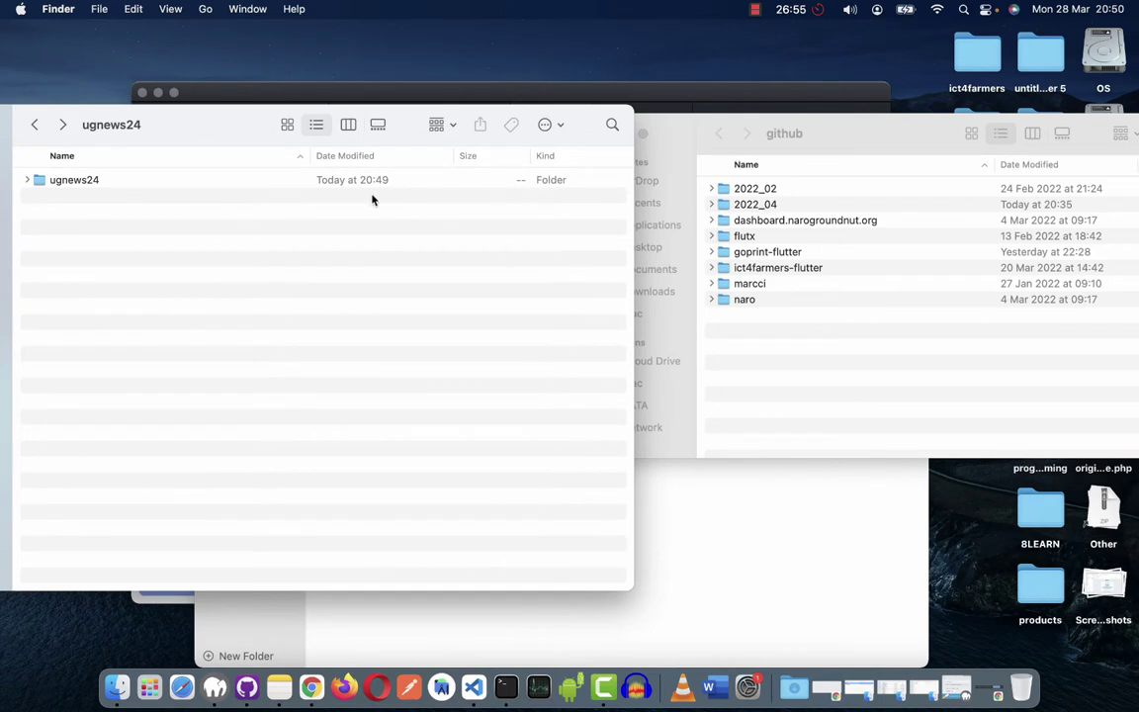
{"action": "double_click", "coordinate": [754, 205]}
{"action": "left_click", "coordinate": [754, 204]}
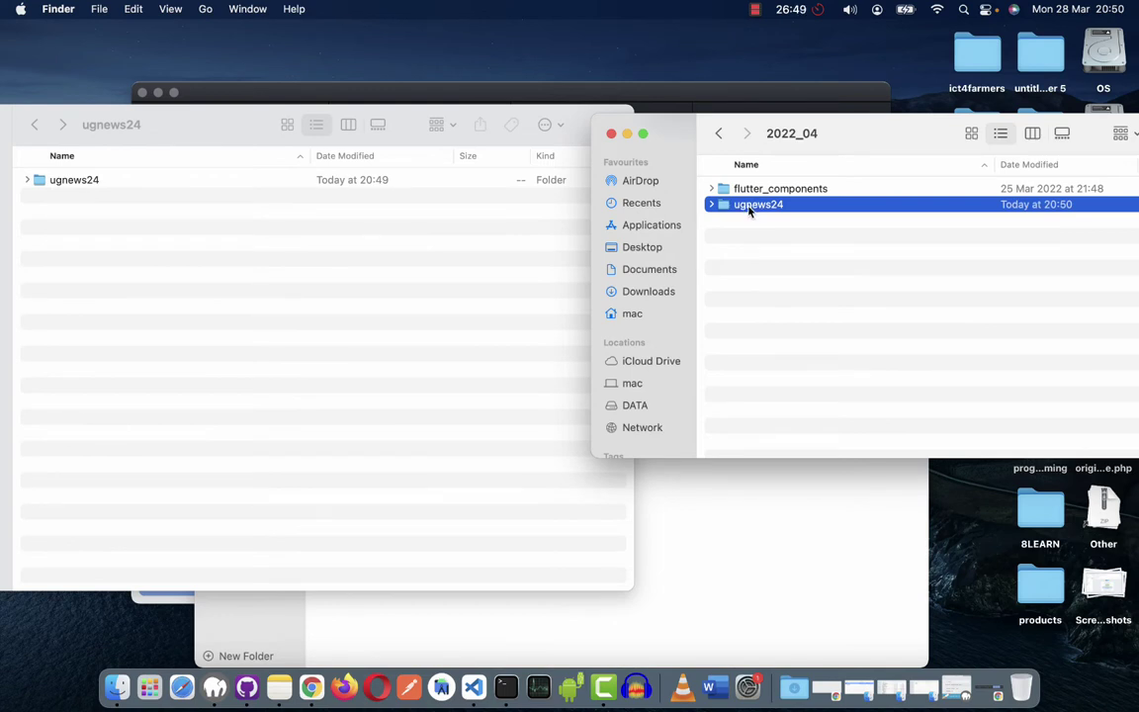
{"action": "key", "text": "Return"}
{"action": "key", "text": "Return"}
{"action": "double_click", "coordinate": [768, 207]}
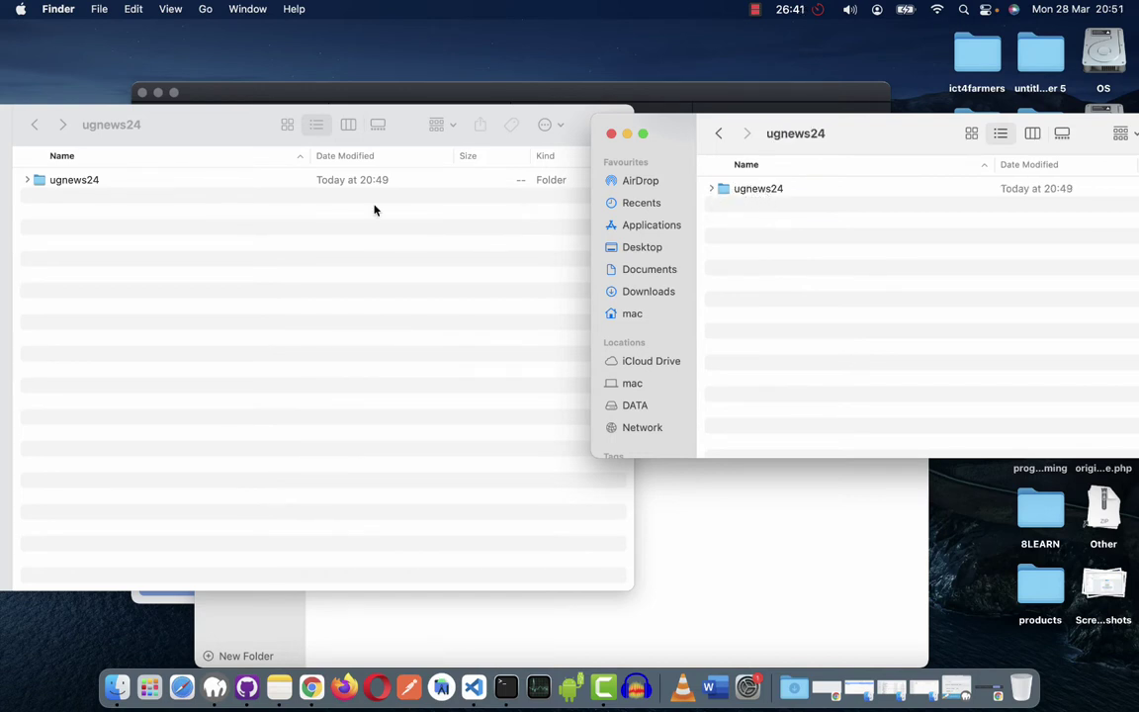
{"action": "double_click", "coordinate": [89, 181]}
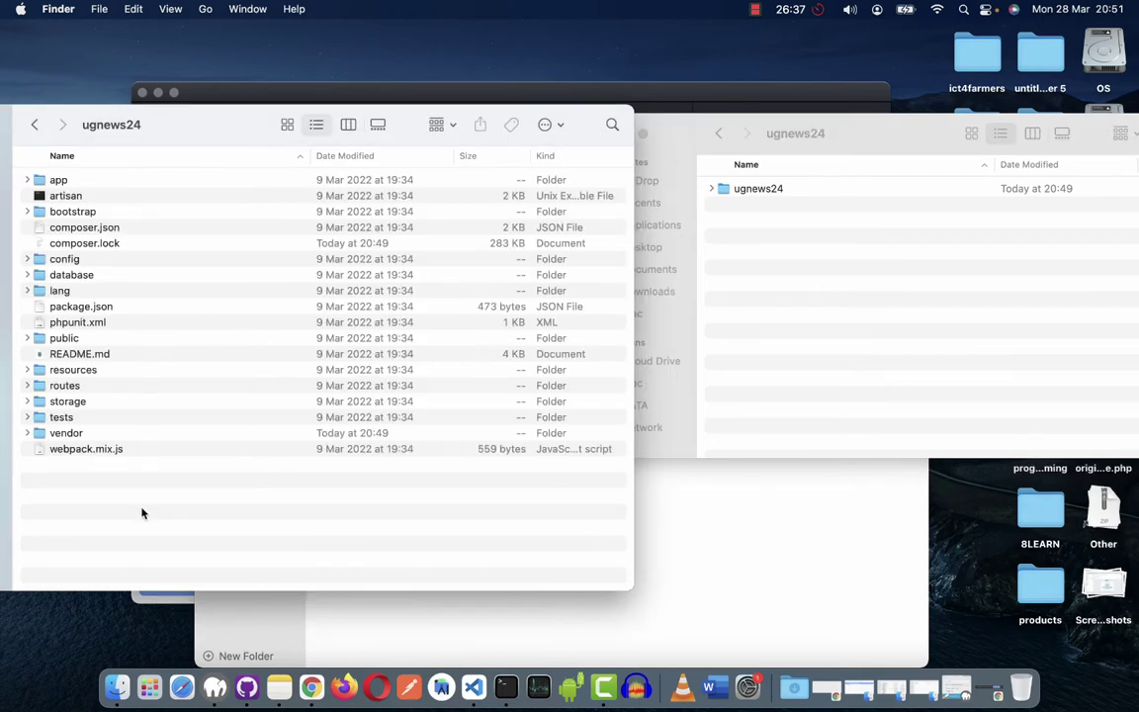
Move all 18 project items into the ugnews24 repository folder, delete the empty nested folder, then switch to VS Code.
{"action": "key", "text": "super+a"}
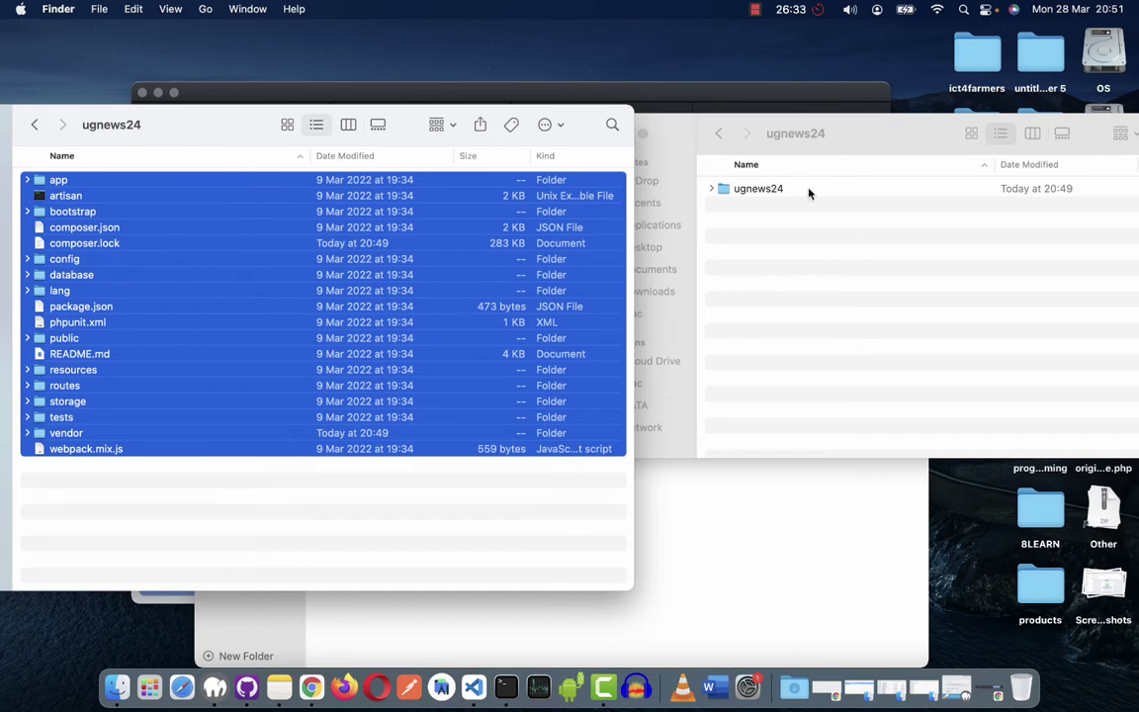
{"action": "left_click_drag", "start_coordinate": [486, 259], "coordinate": [826, 296]}
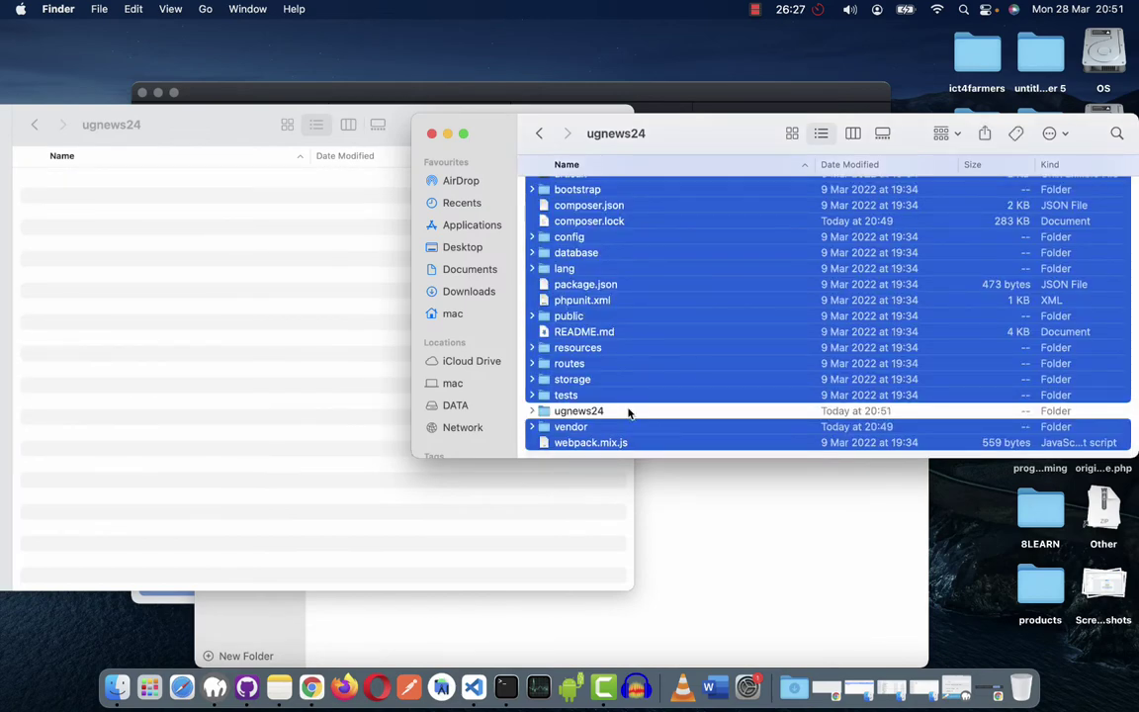
{"action": "left_click", "coordinate": [626, 412]}
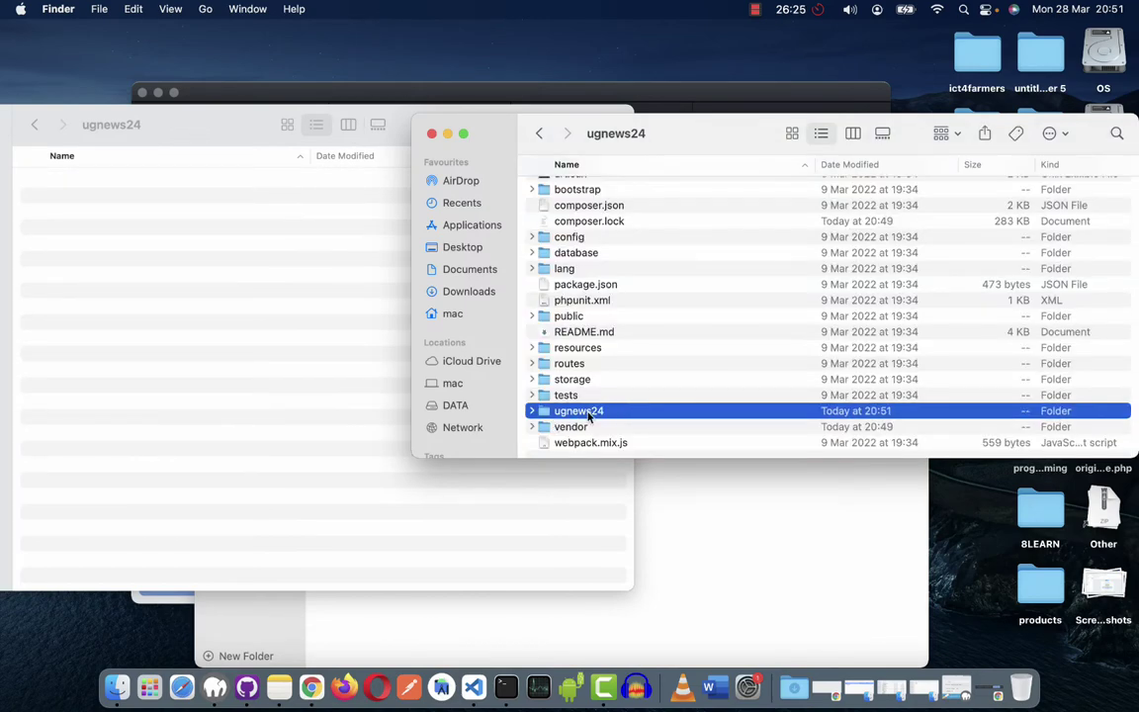
{"action": "key", "text": "super+BackSpace"}
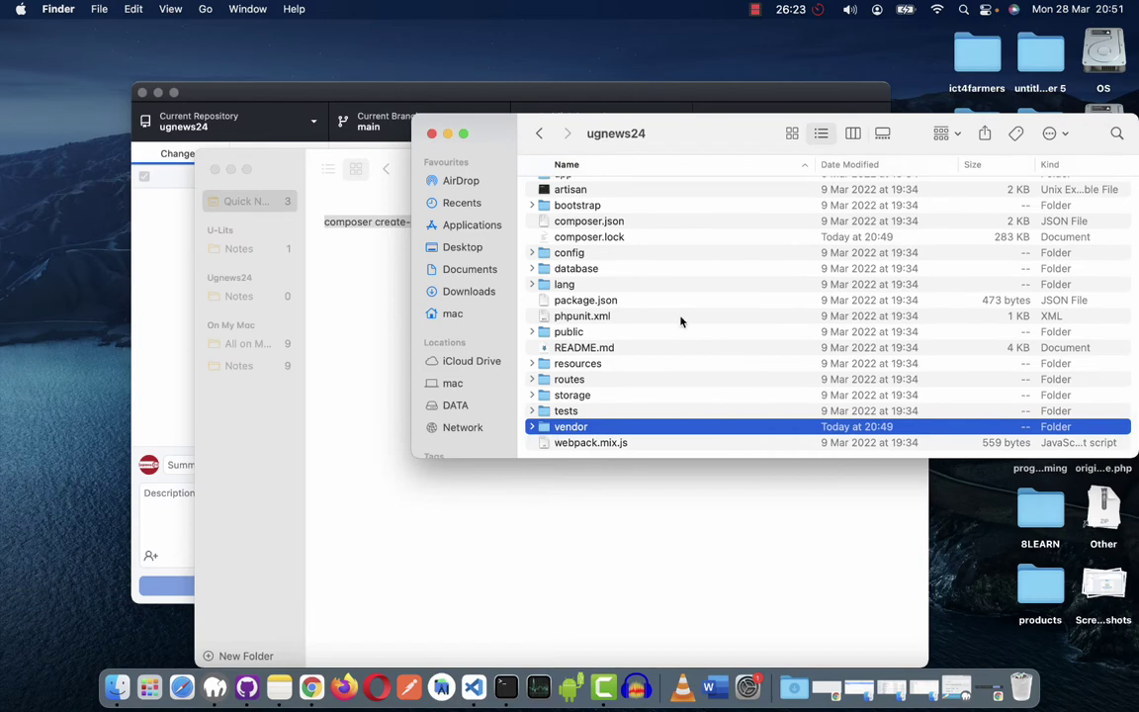
{"action": "scroll", "coordinate": [656, 280], "scroll_direction": "up", "scroll_amount": 1}
{"action": "scroll", "coordinate": [658, 282], "scroll_direction": "down", "scroll_amount": 3}
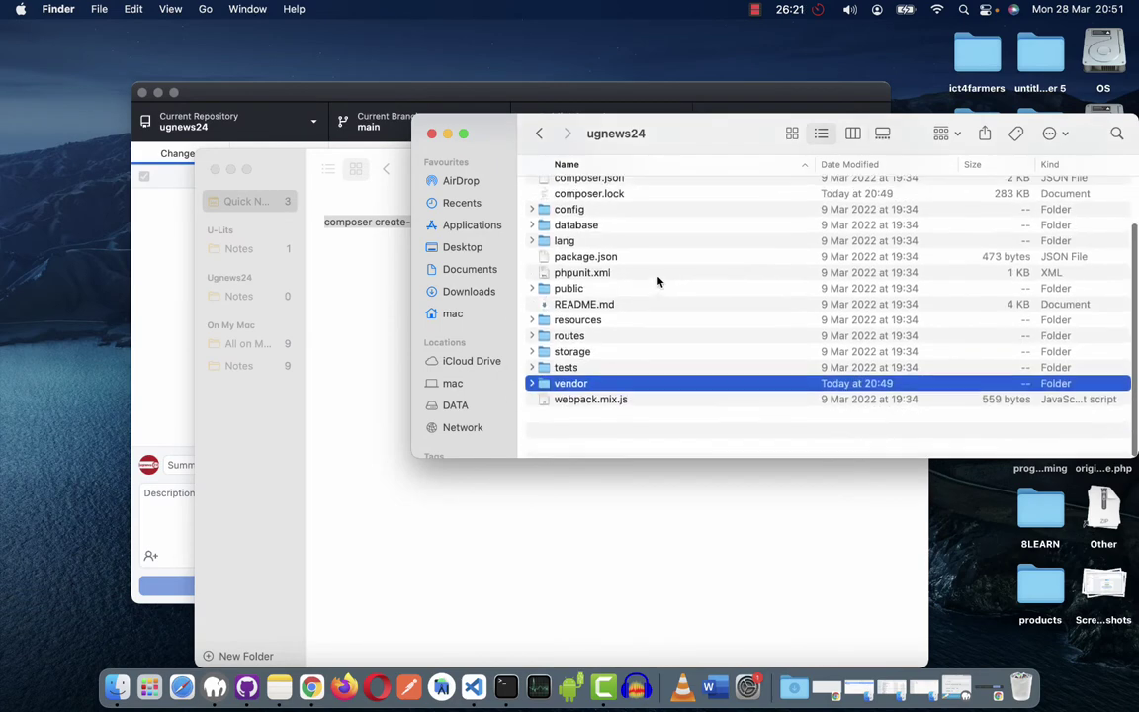
{"action": "scroll", "coordinate": [657, 281], "scroll_direction": "up", "scroll_amount": 3}
{"action": "left_click", "coordinate": [539, 133]}
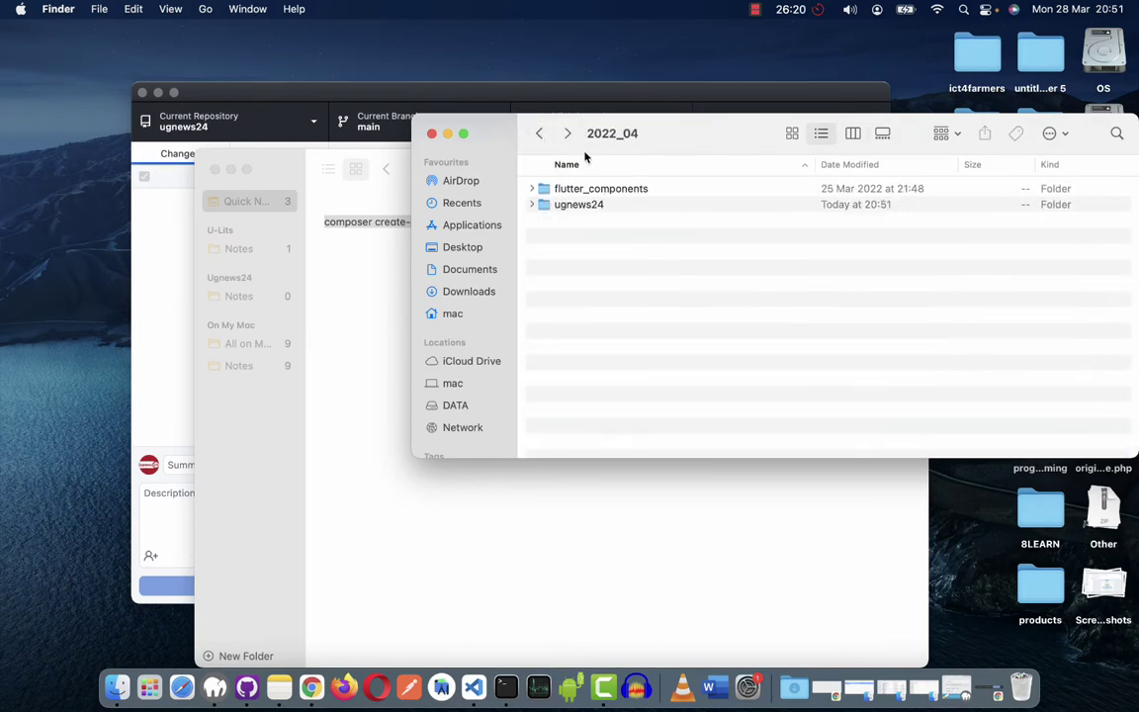
{"action": "left_click", "coordinate": [570, 205]}
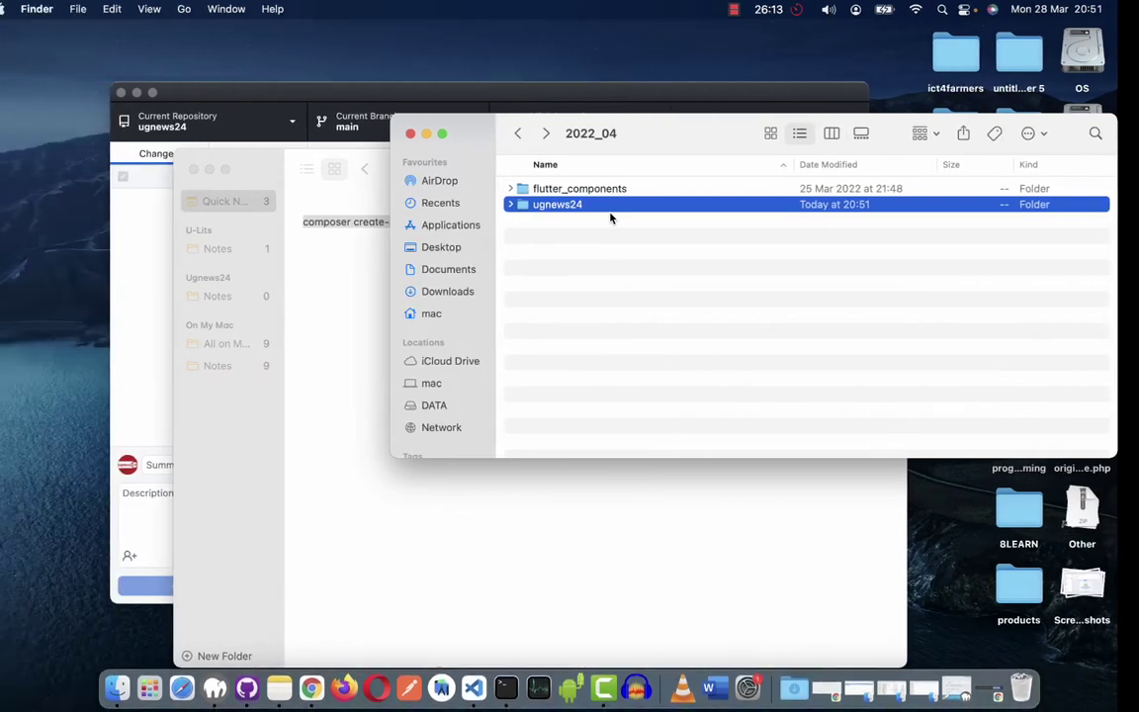
{"action": "scroll", "coordinate": [697, 205], "scroll_direction": "right", "scroll_amount": 5}
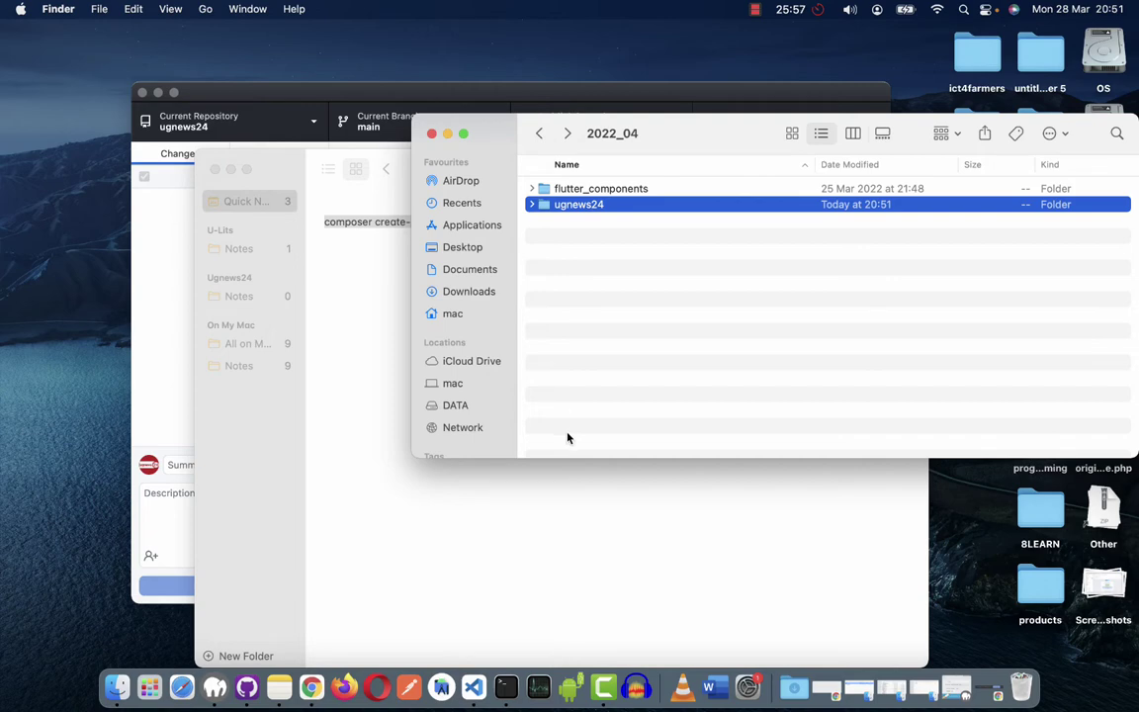
{"action": "left_click", "coordinate": [474, 685]}
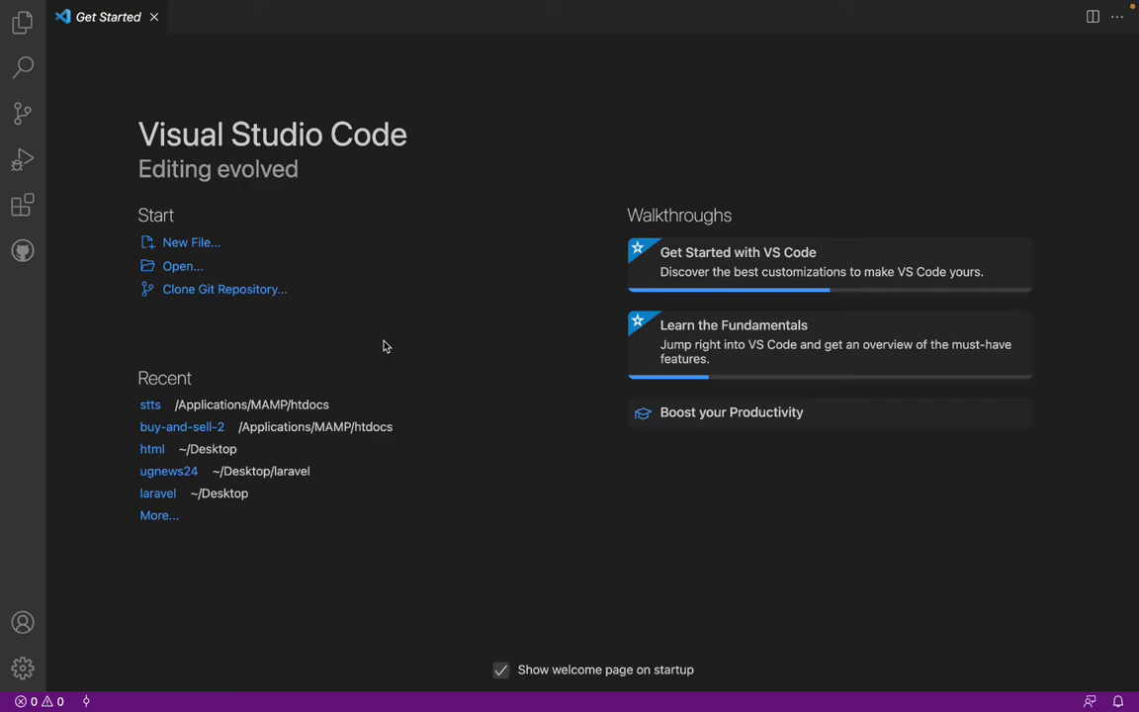
In the Open dialog, browse from Desktop through github to the 2022_04 folder.
{"action": "key", "text": "super+o"}
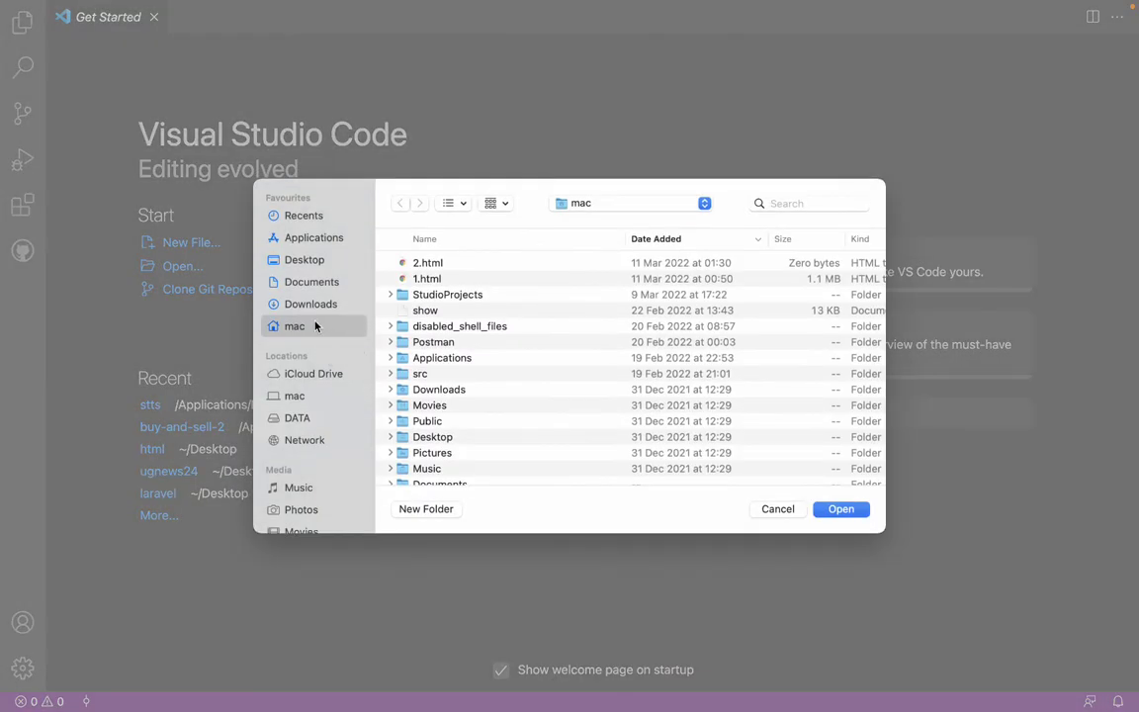
{"action": "left_click", "coordinate": [305, 260]}
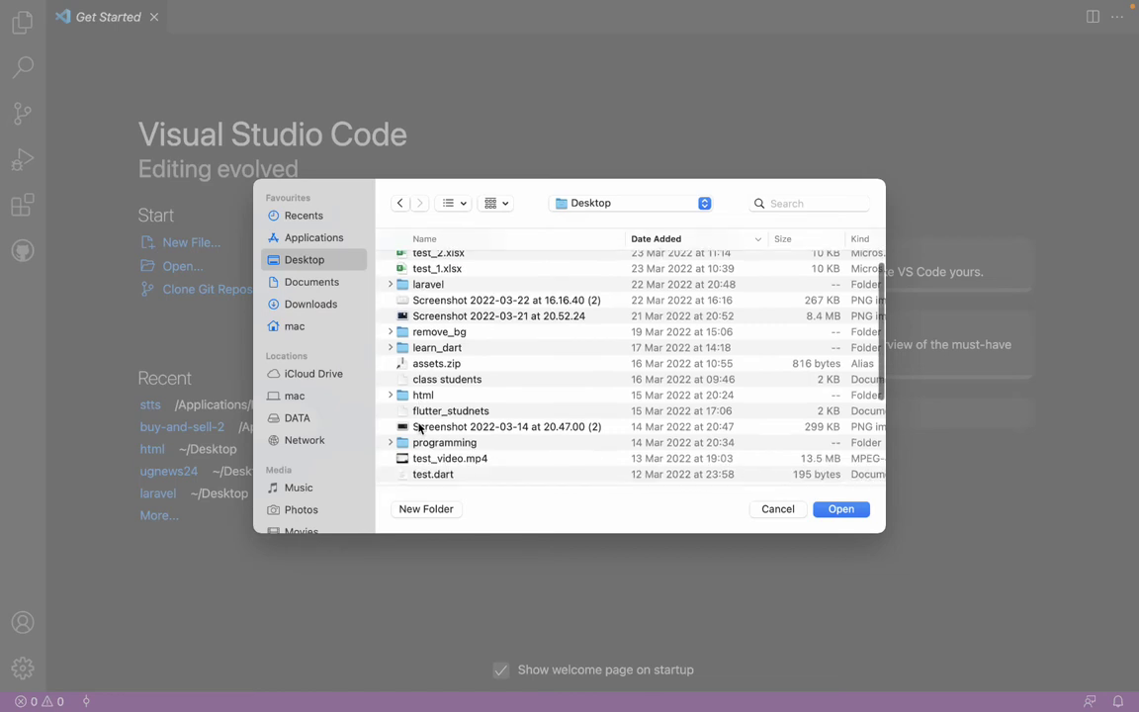
{"action": "scroll", "coordinate": [413, 417], "scroll_direction": "down", "scroll_amount": 2}
{"action": "scroll", "coordinate": [418, 419], "scroll_direction": "up", "scroll_amount": 2}
{"action": "left_click", "coordinate": [435, 390]}
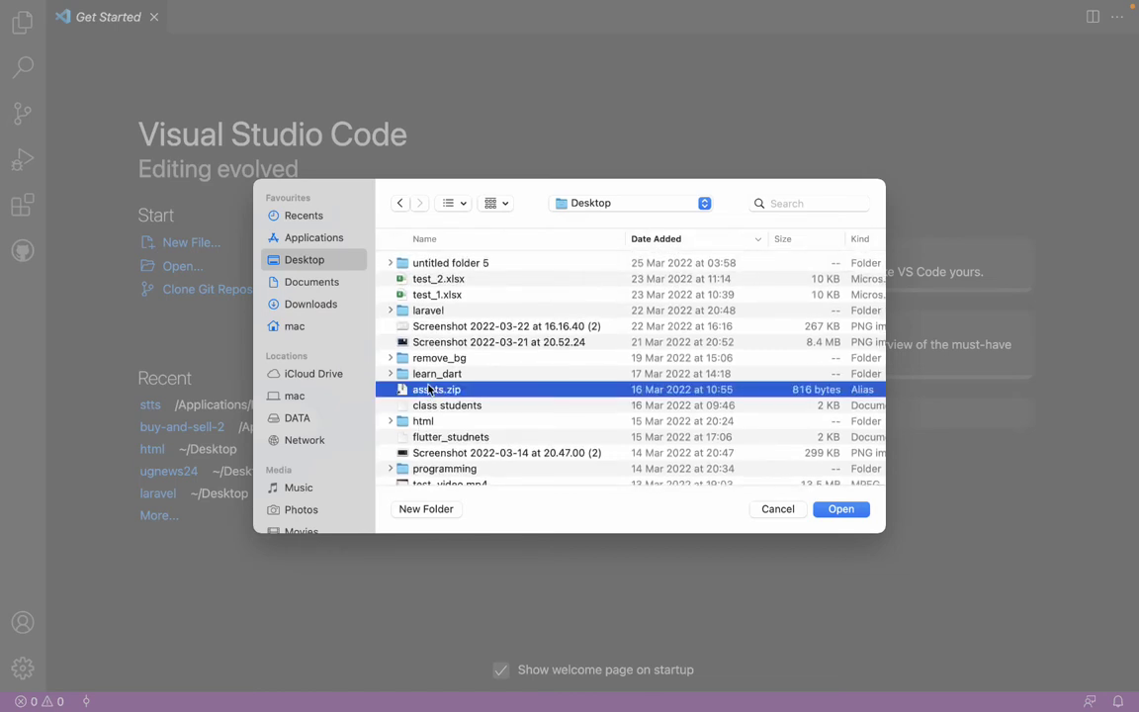
{"action": "scroll", "coordinate": [415, 435], "scroll_direction": "down", "scroll_amount": 5}
{"action": "left_click", "coordinate": [398, 478]}
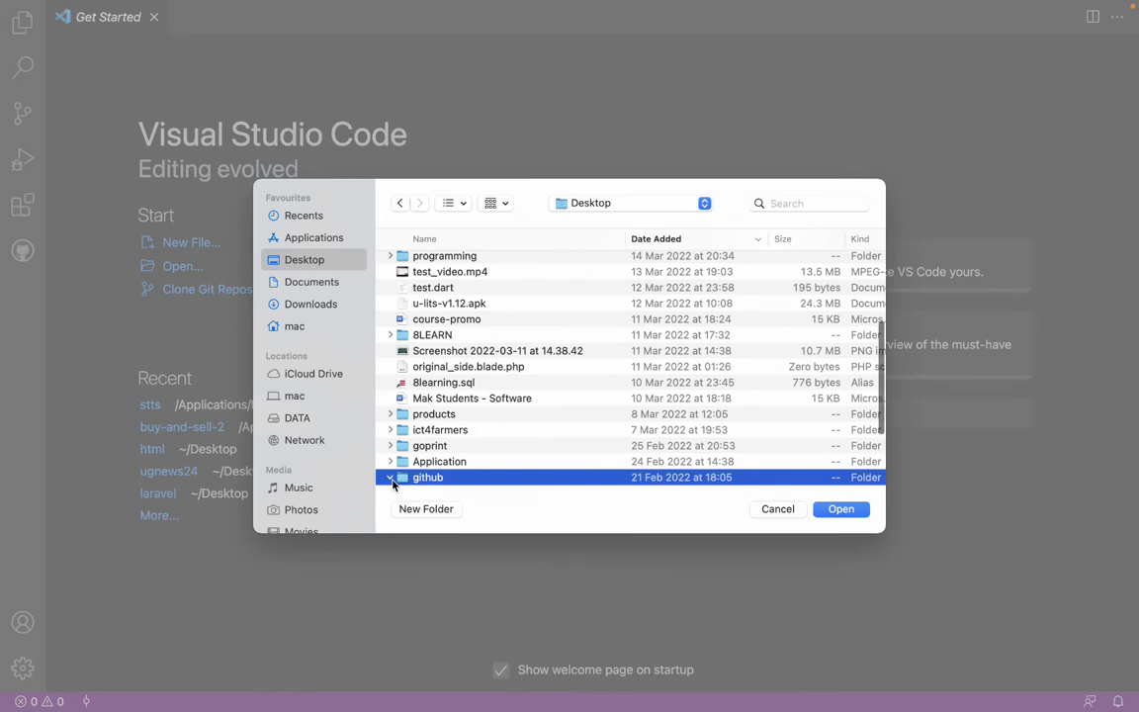
{"action": "left_click", "coordinate": [393, 478]}
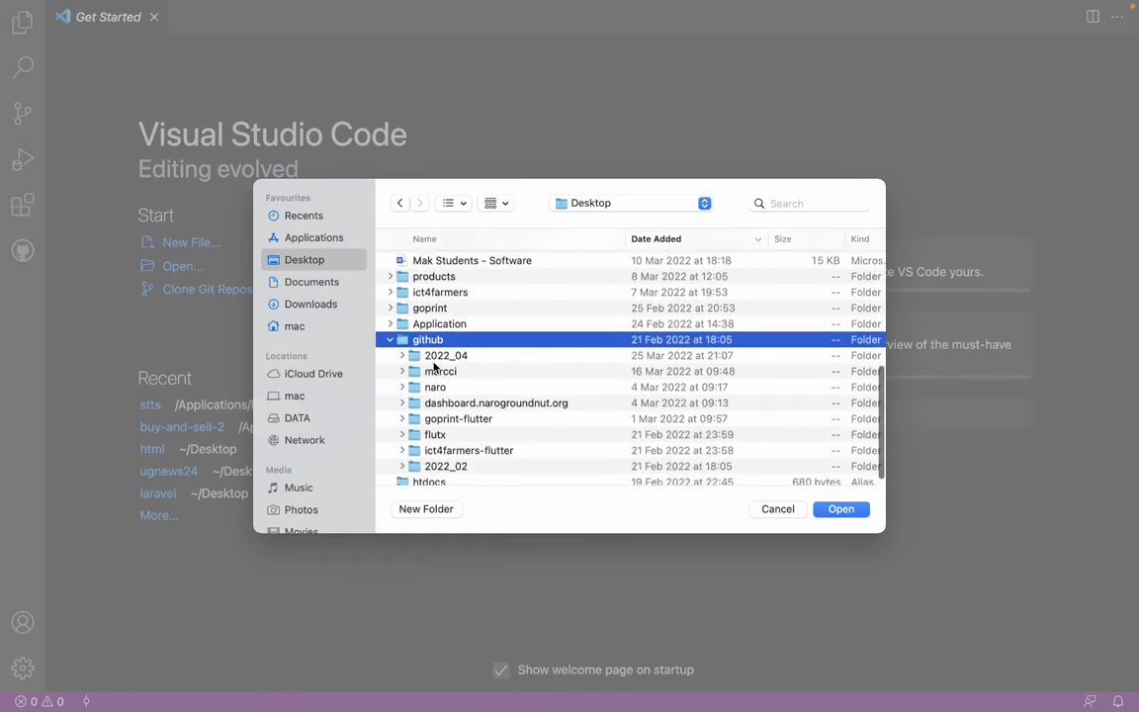
{"action": "scroll", "coordinate": [437, 372], "scroll_direction": "down", "scroll_amount": 1}
{"action": "left_click", "coordinate": [456, 346]}
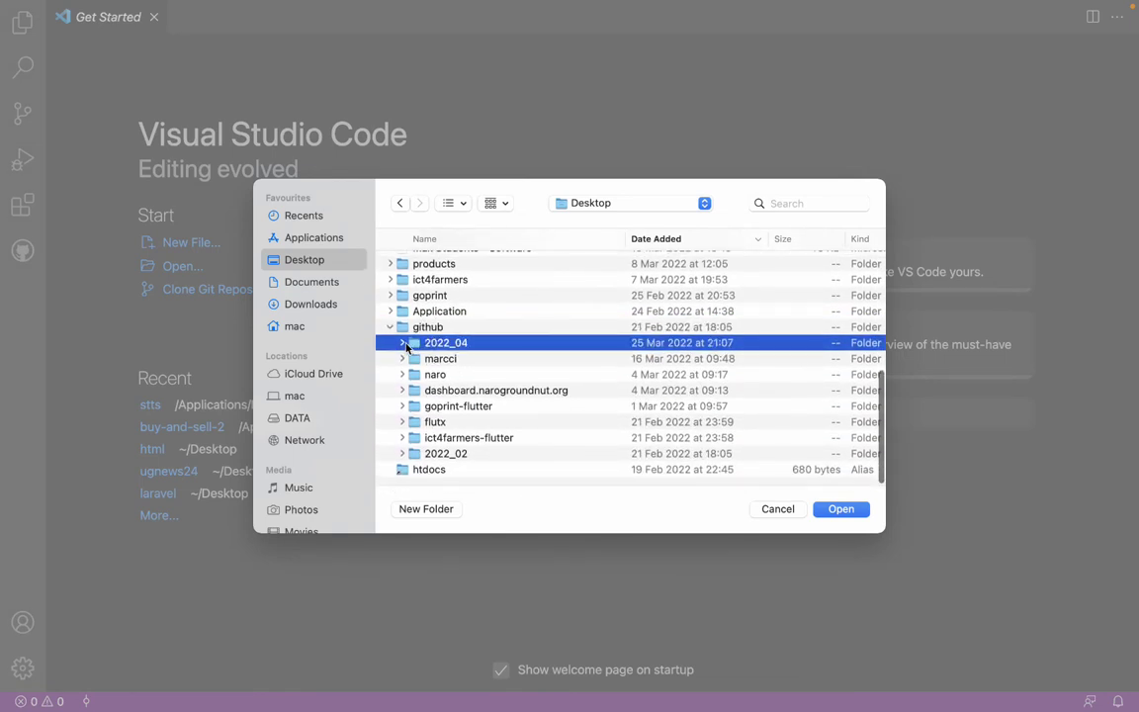
{"action": "left_click", "coordinate": [403, 344]}
Open the ugnews24 folder as the VS Code workspace, then return to the Finder desktop.
{"action": "scroll", "coordinate": [406, 344], "scroll_direction": "down", "scroll_amount": 1}
{"action": "left_click", "coordinate": [439, 327]}
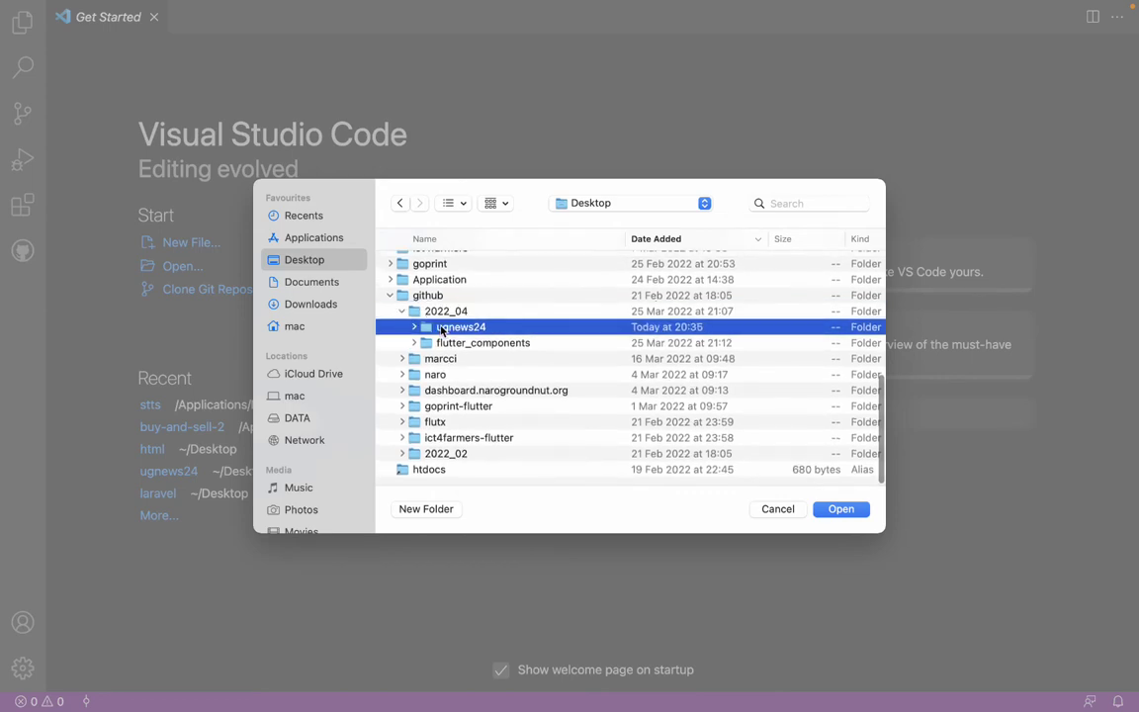
{"action": "double_click", "coordinate": [441, 327]}
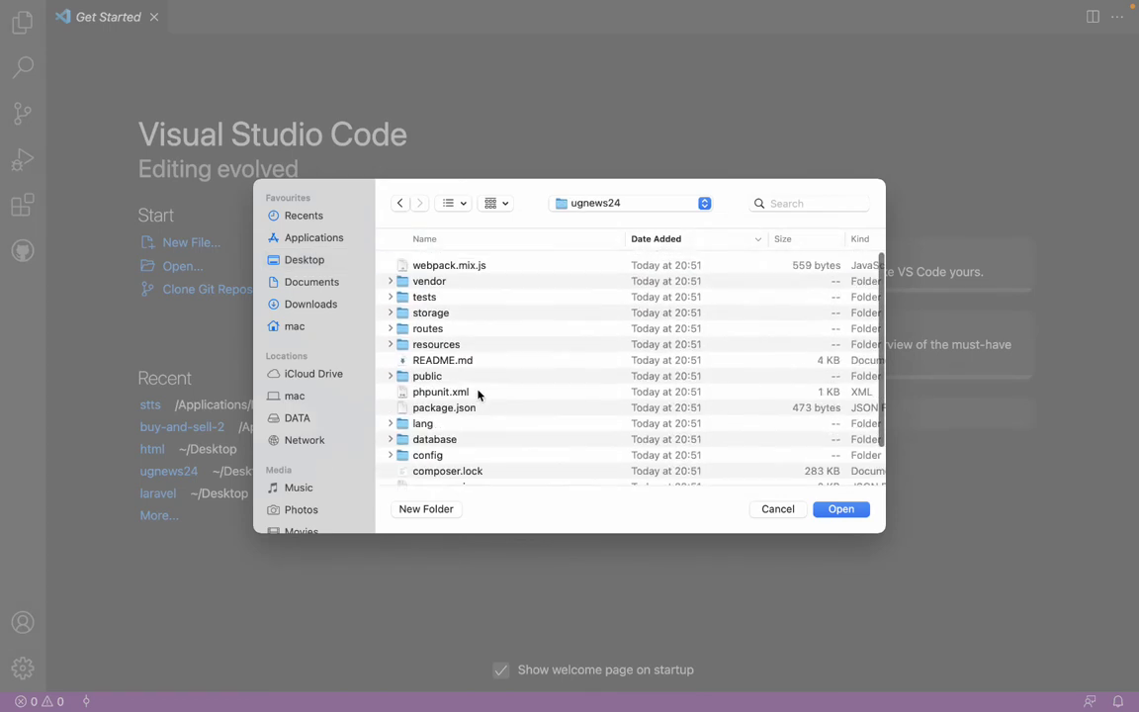
{"action": "left_click", "coordinate": [842, 510]}
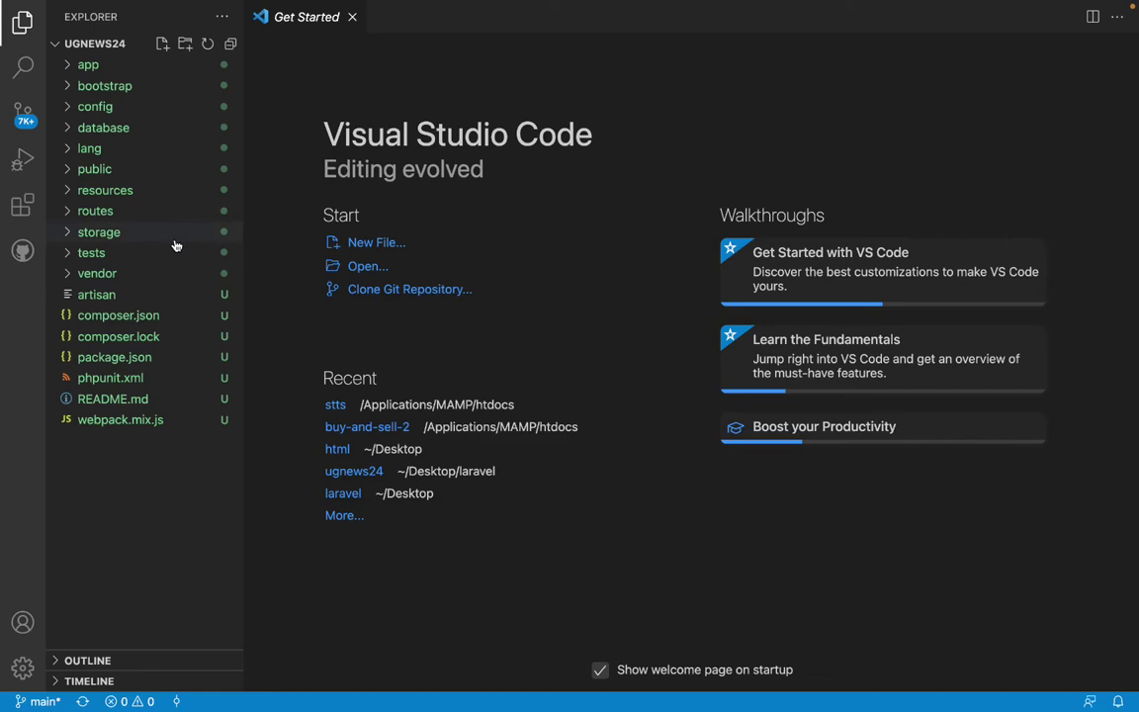
{"action": "key", "text": "ctrl+Left"}
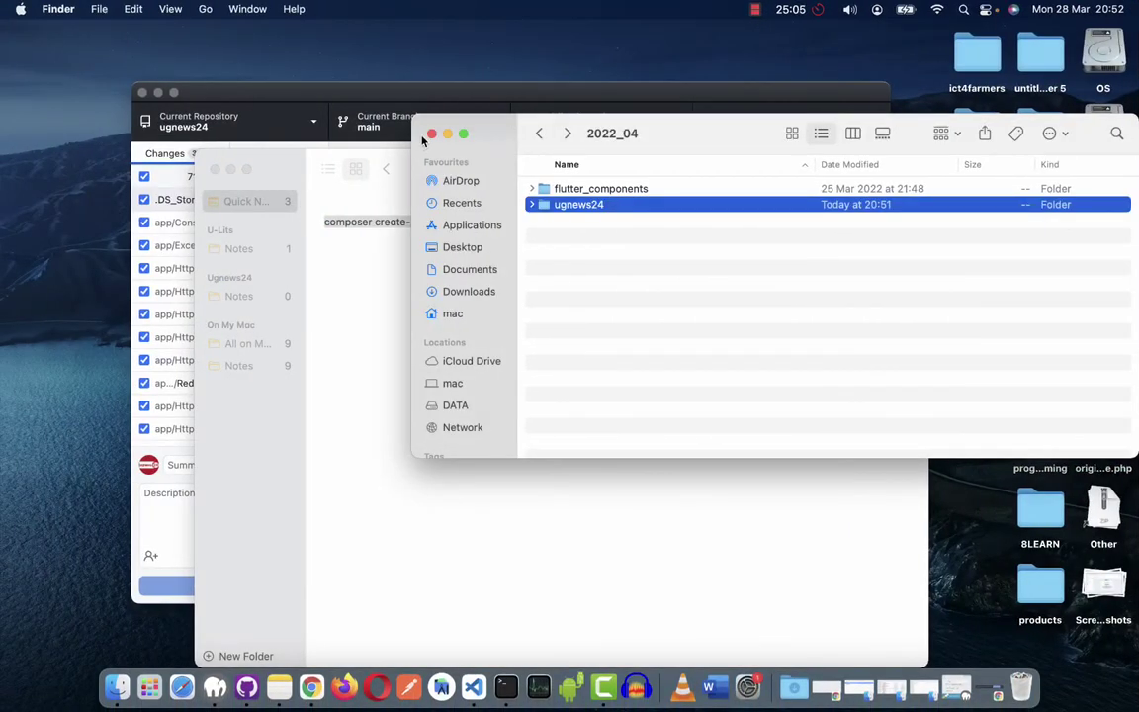
Close Finder and switch GitHub Desktop to the ugnews24 repository.
{"action": "left_click", "coordinate": [432, 134]}
{"action": "left_click", "coordinate": [366, 99]}
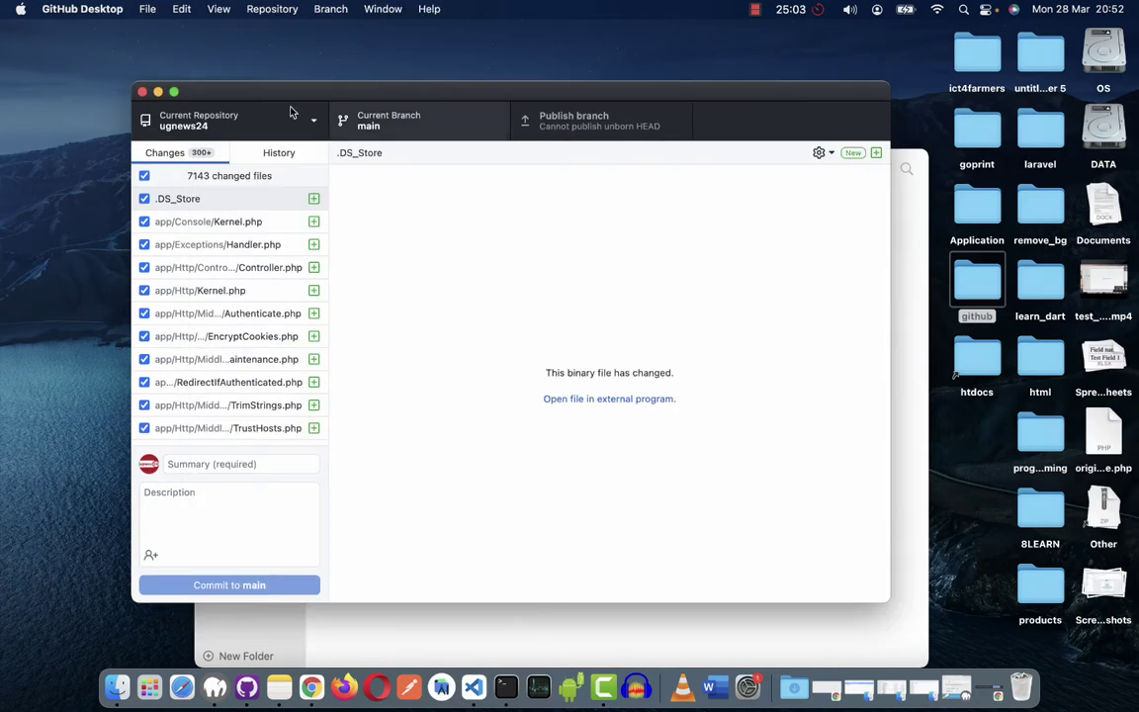
{"action": "left_click", "coordinate": [291, 111]}
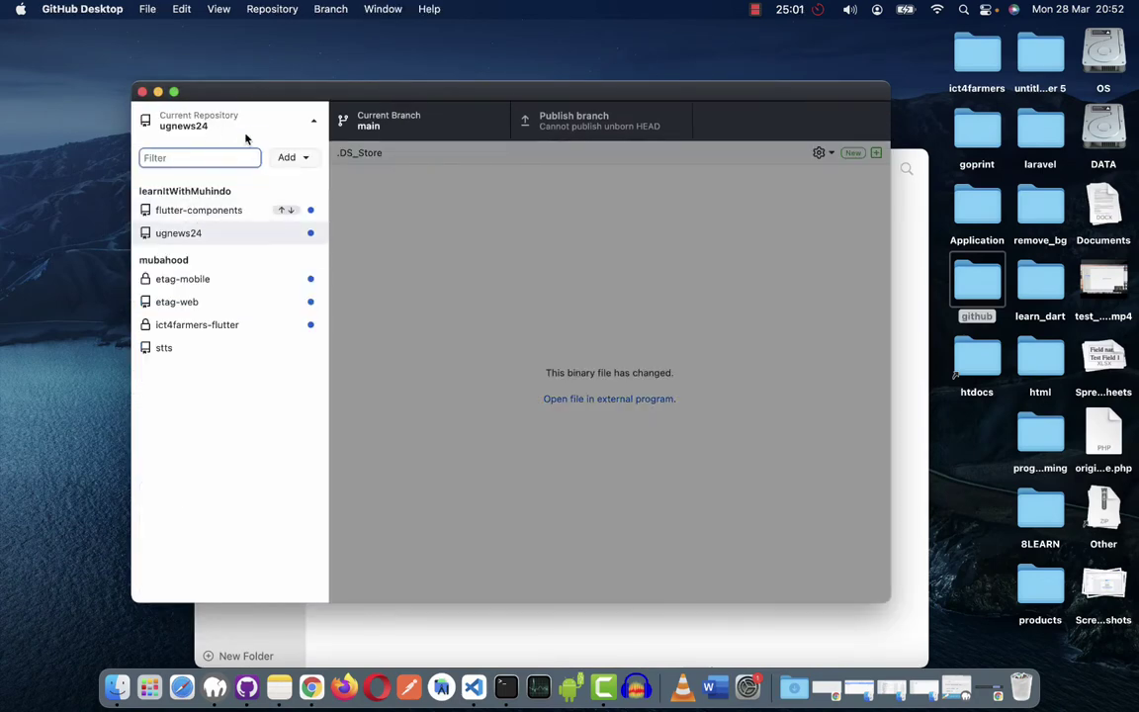
{"action": "left_click", "coordinate": [246, 134]}
{"action": "left_click", "coordinate": [254, 120]}
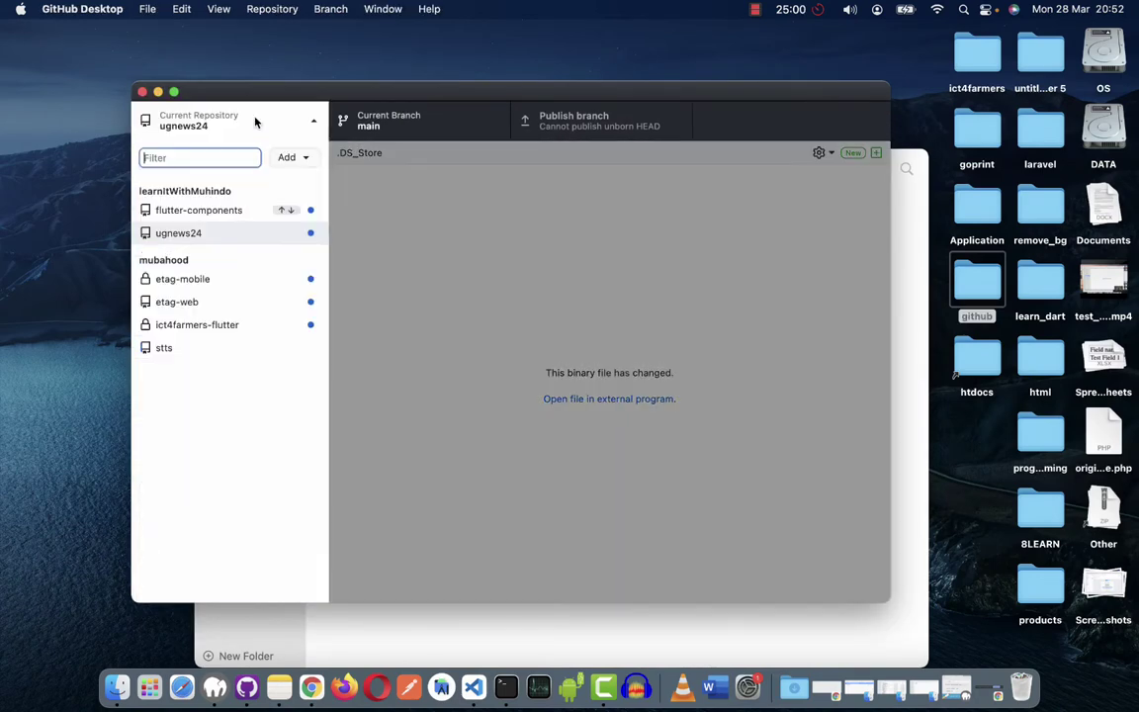
{"action": "left_click", "coordinate": [241, 236]}
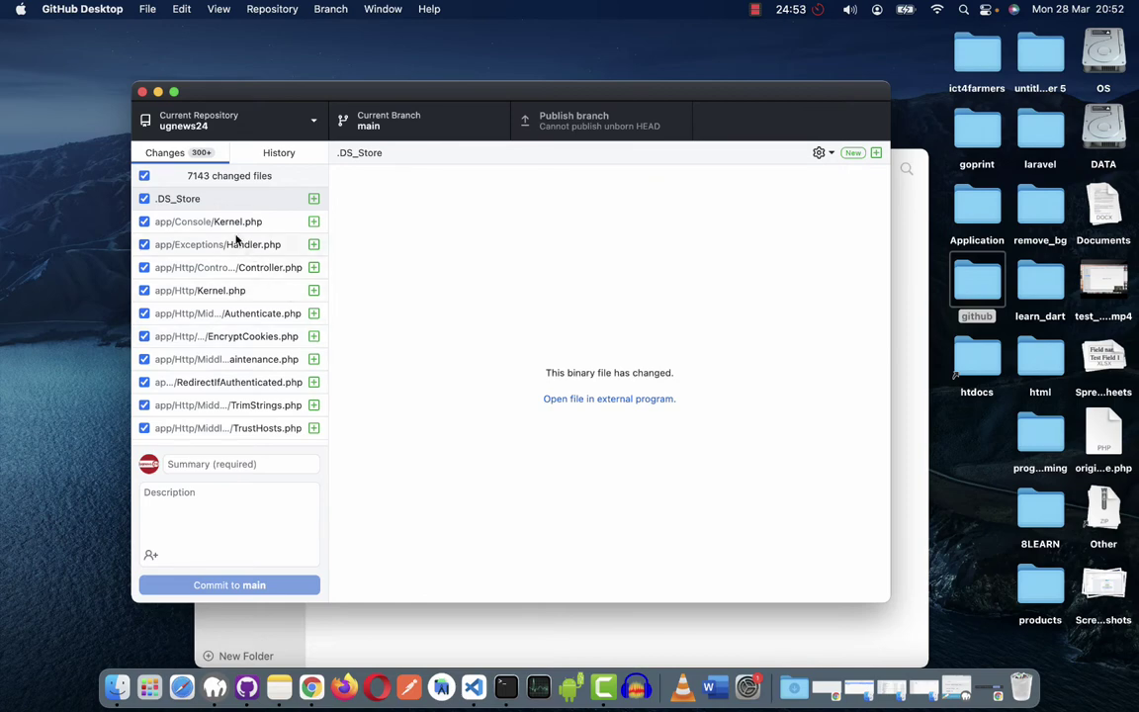
Scroll through the 7143 changed files, mostly vendor PHP files, all checked for commit.
{"action": "scroll", "coordinate": [223, 307], "scroll_direction": "down", "scroll_amount": 10}
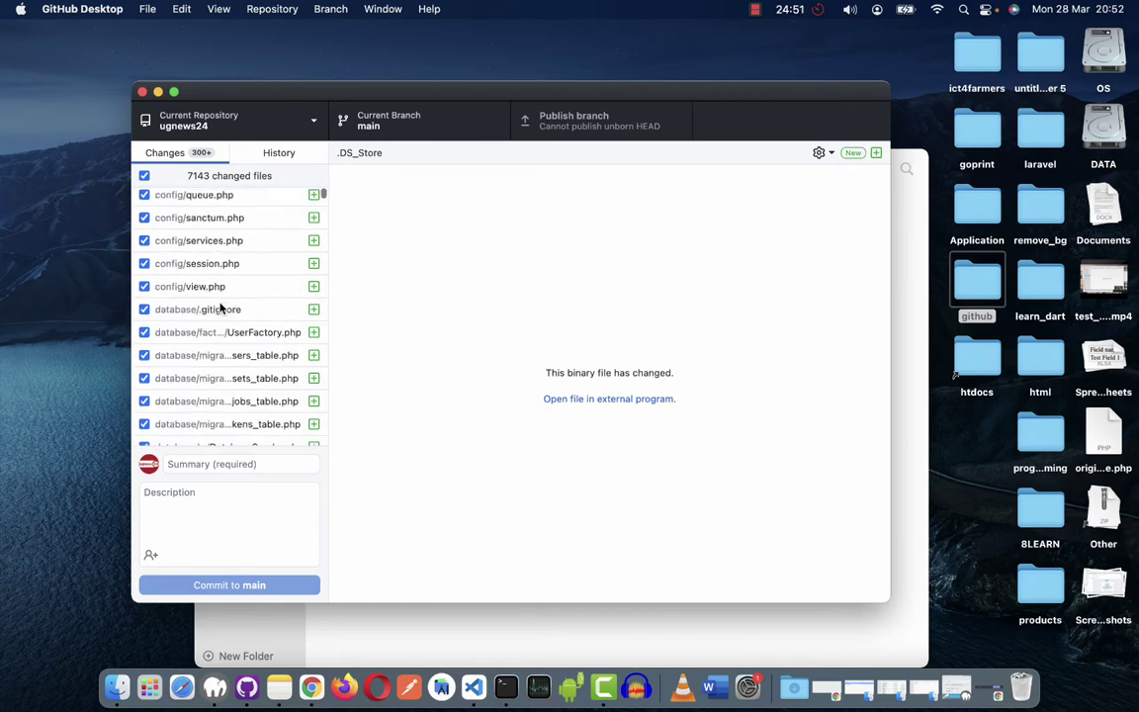
{"action": "scroll", "coordinate": [222, 306], "scroll_direction": "down", "scroll_amount": 20}
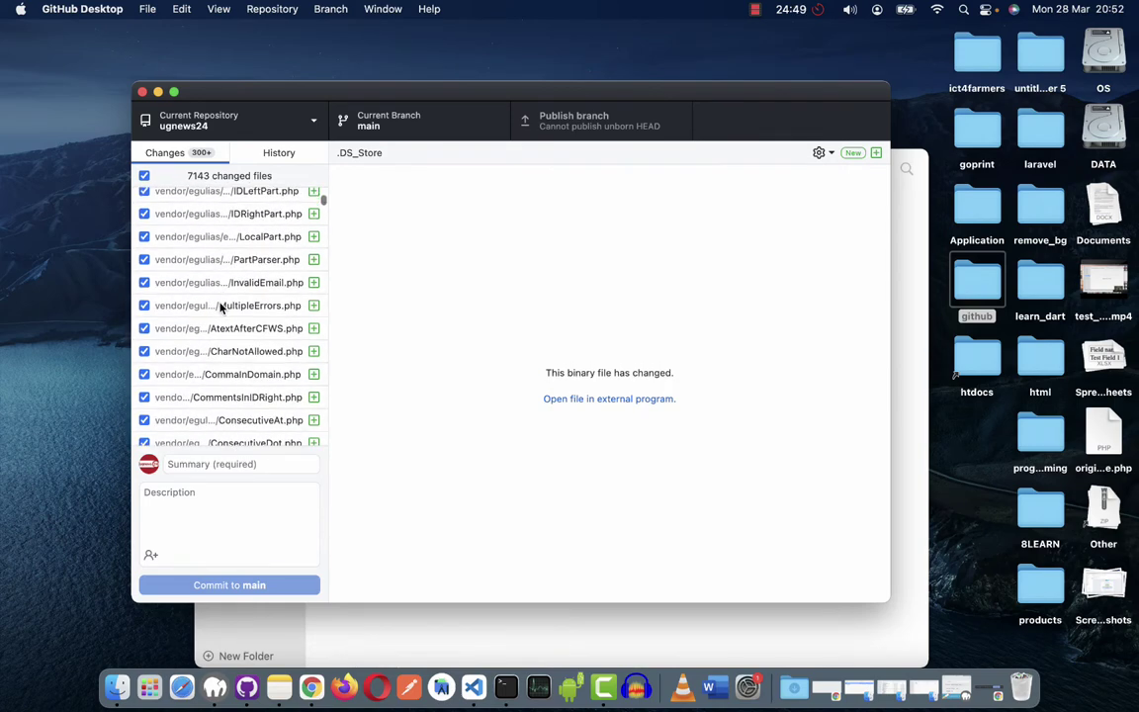
{"action": "scroll", "coordinate": [221, 306], "scroll_direction": "down", "scroll_amount": 20}
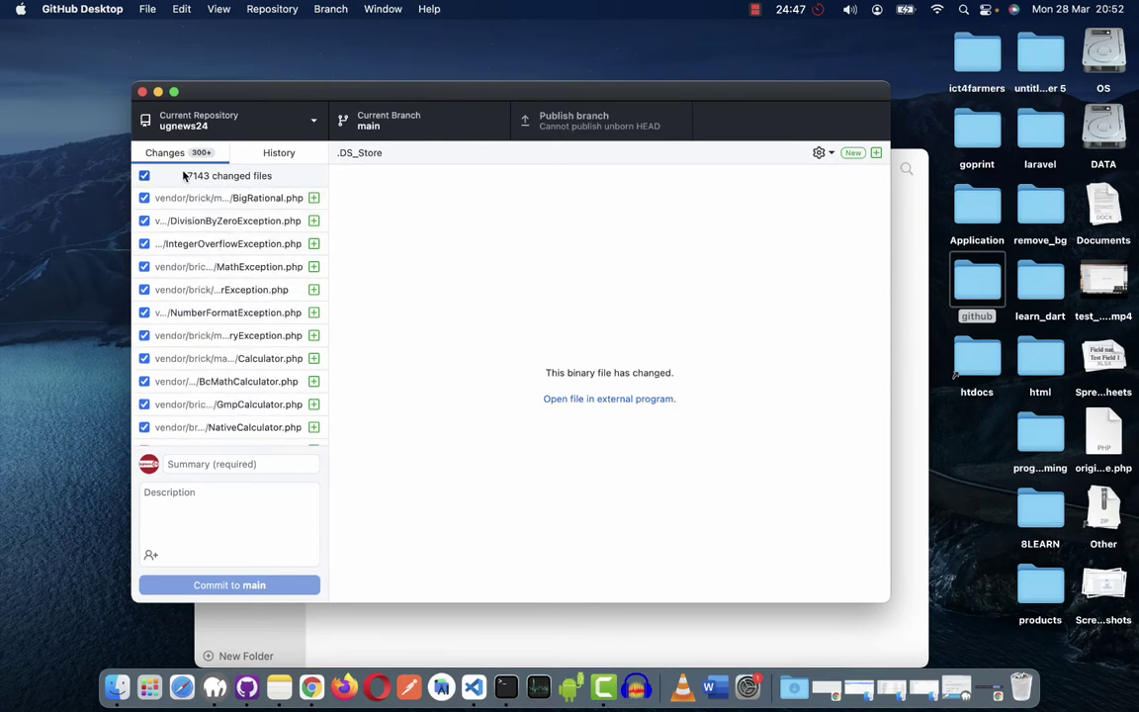
{"action": "scroll", "coordinate": [215, 404], "scroll_direction": "down", "scroll_amount": 15}
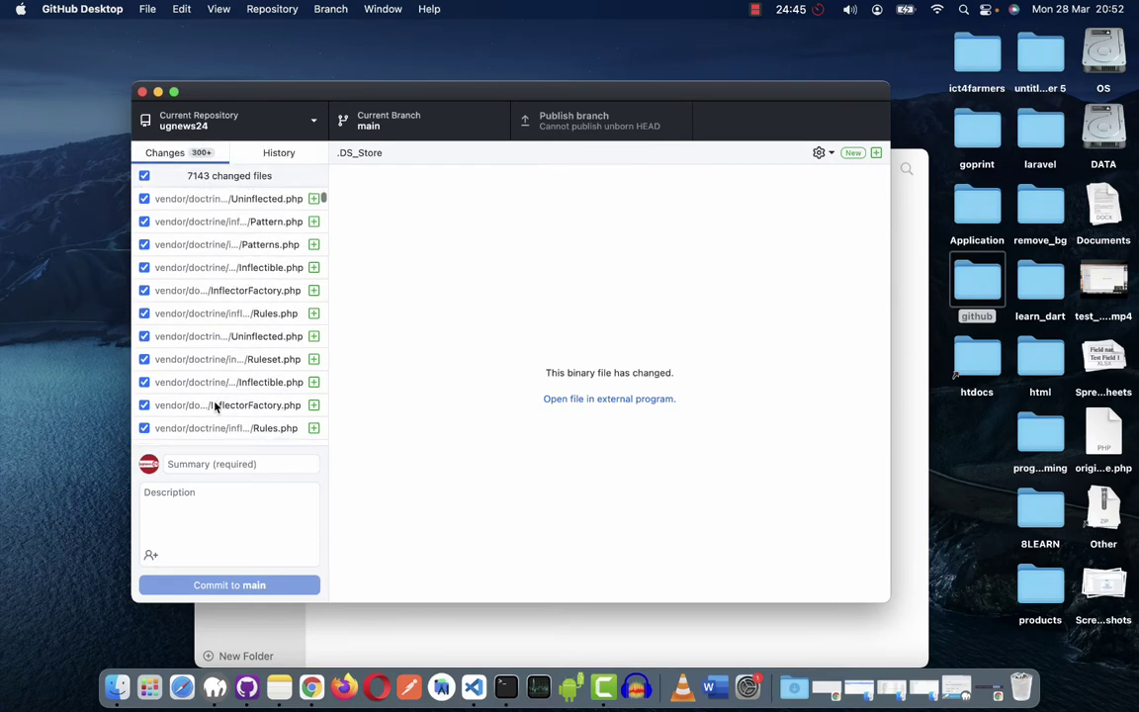
{"action": "scroll", "coordinate": [216, 404], "scroll_direction": "down", "scroll_amount": 20}
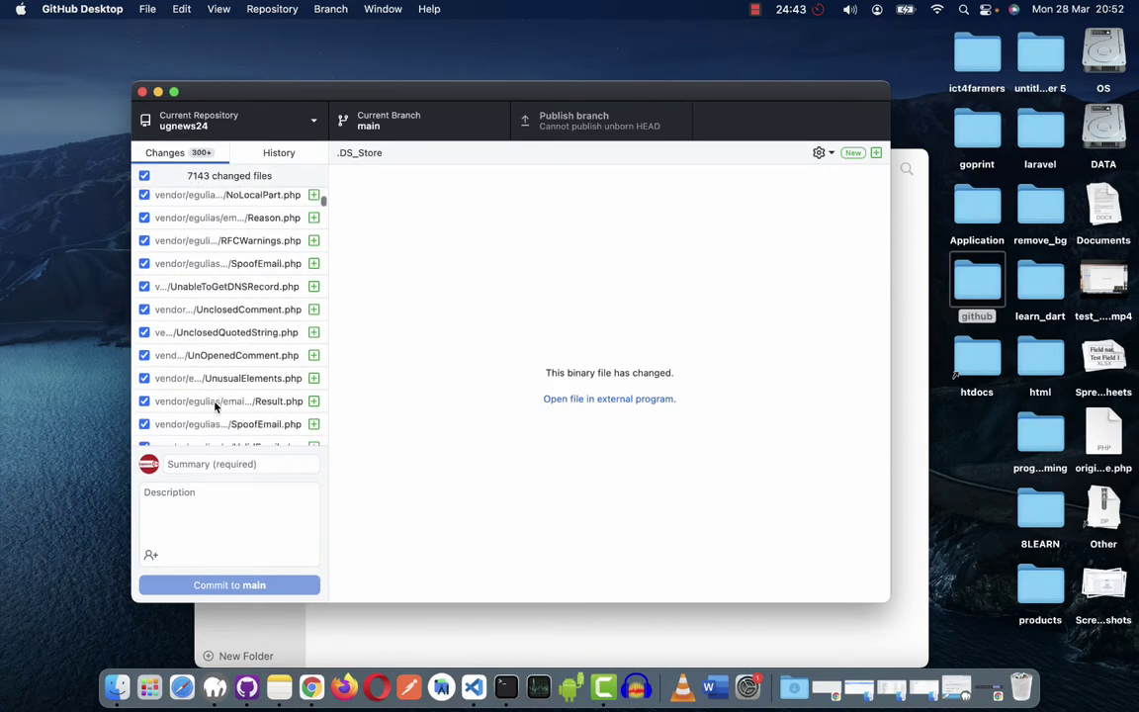
{"action": "scroll", "coordinate": [215, 406], "scroll_direction": "down", "scroll_amount": 15}
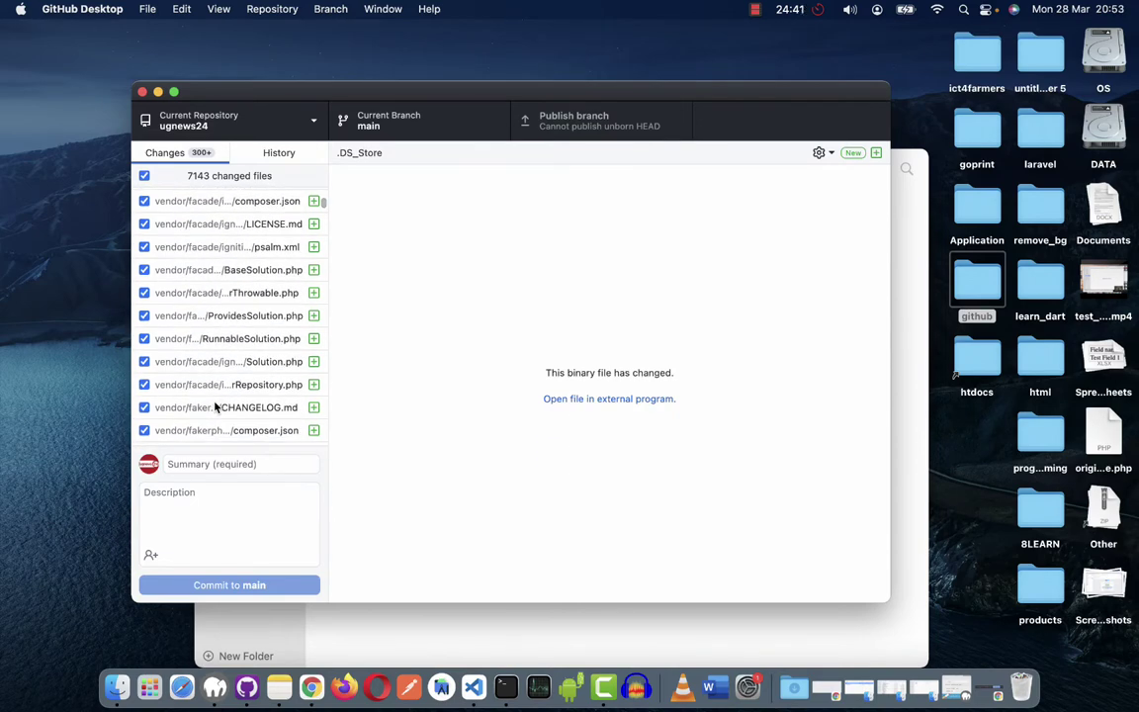
{"action": "scroll", "coordinate": [216, 407], "scroll_direction": "down", "scroll_amount": 15}
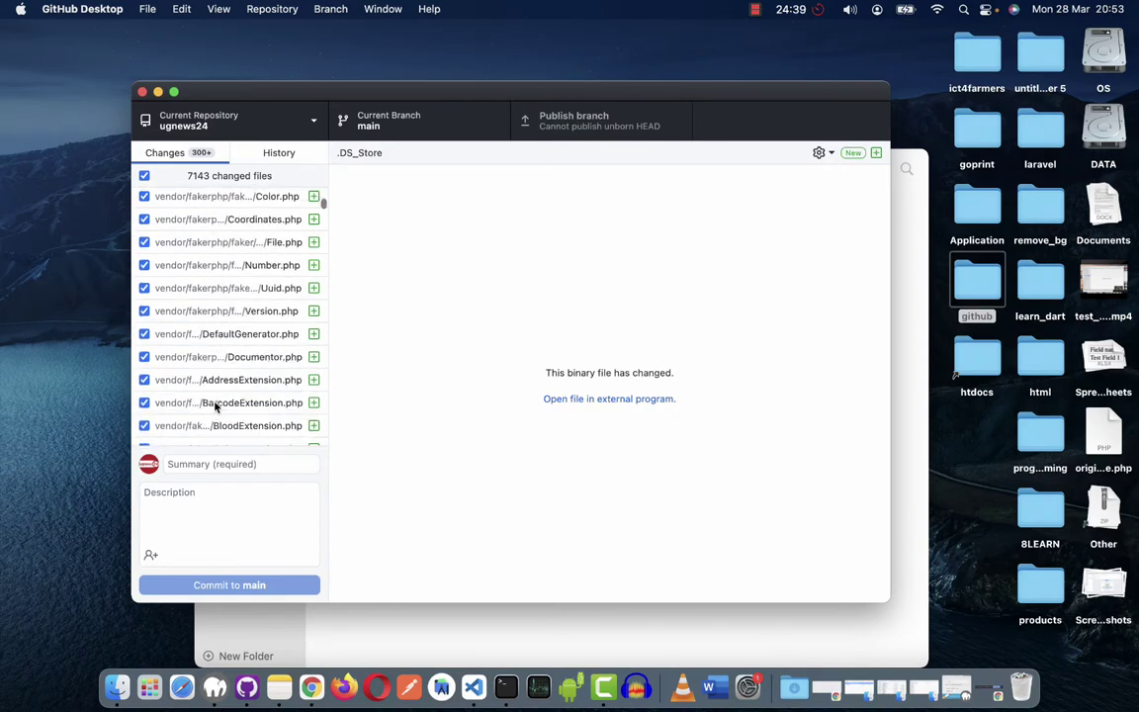
{"action": "scroll", "coordinate": [215, 406], "scroll_direction": "down", "scroll_amount": 15}
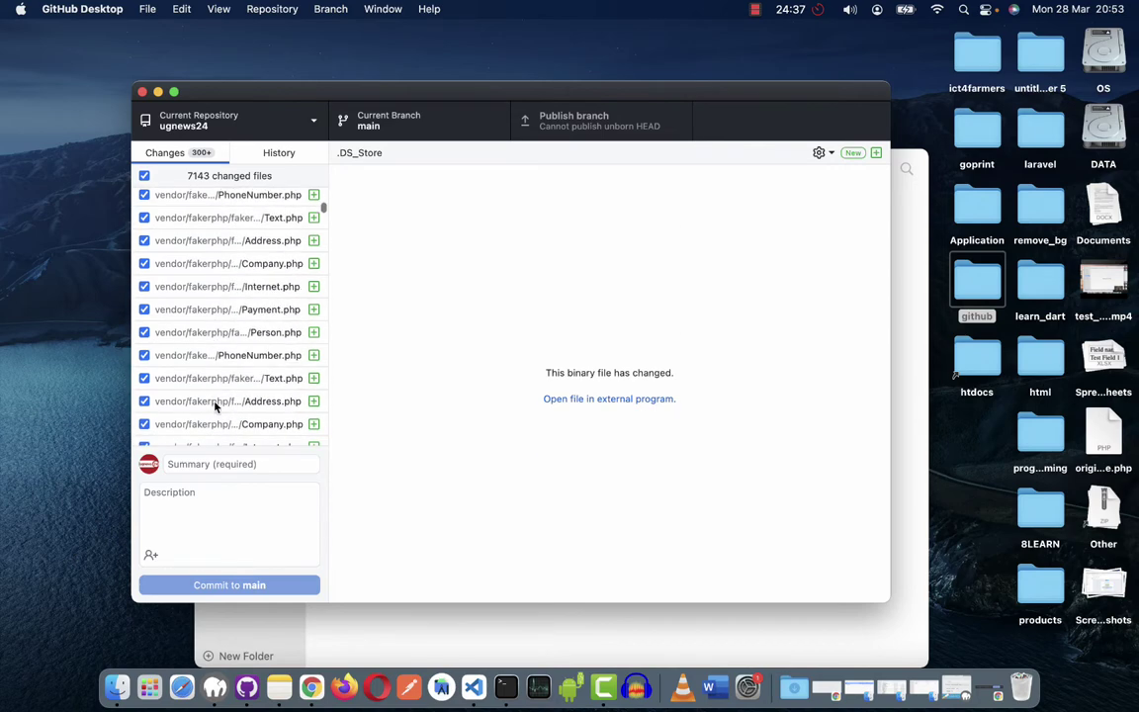
{"action": "scroll", "coordinate": [216, 406], "scroll_direction": "down", "scroll_amount": 15}
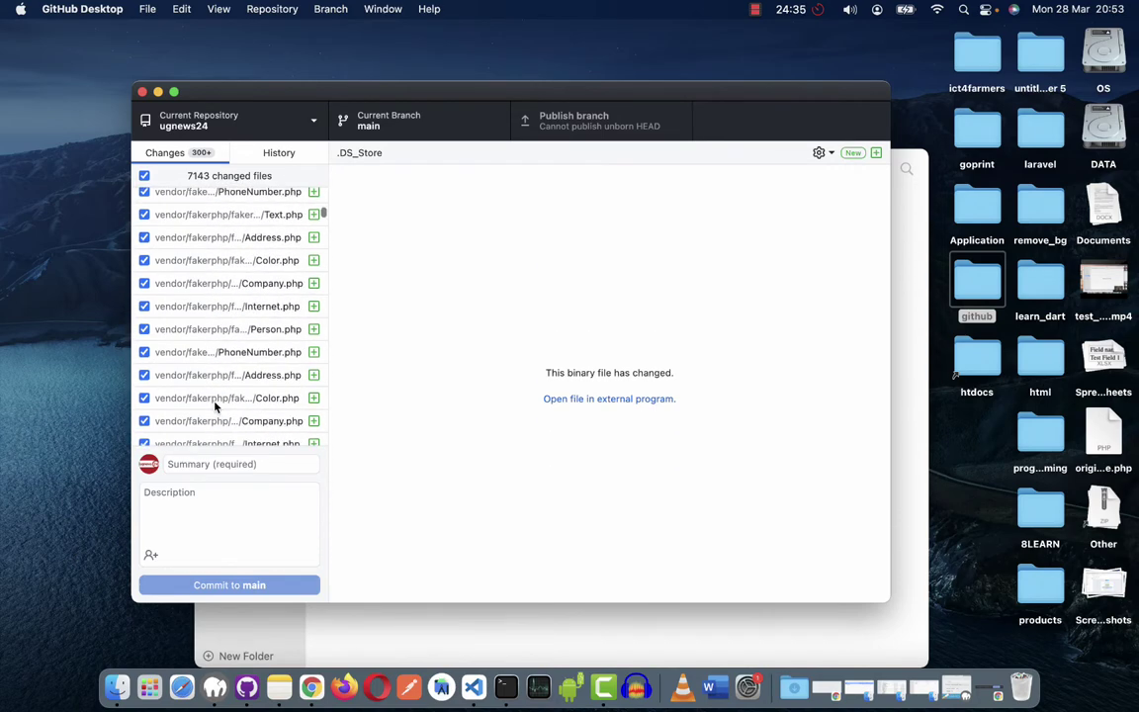
{"action": "scroll", "coordinate": [216, 407], "scroll_direction": "down", "scroll_amount": 15}
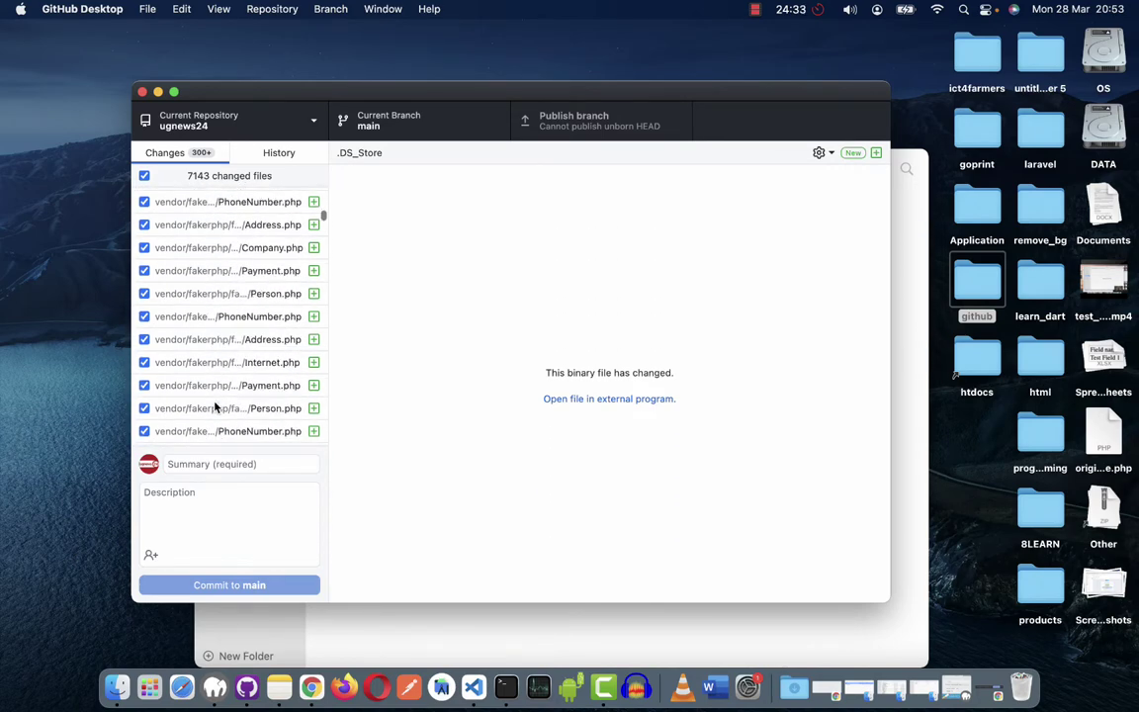
{"action": "scroll", "coordinate": [216, 406], "scroll_direction": "down", "scroll_amount": 8}
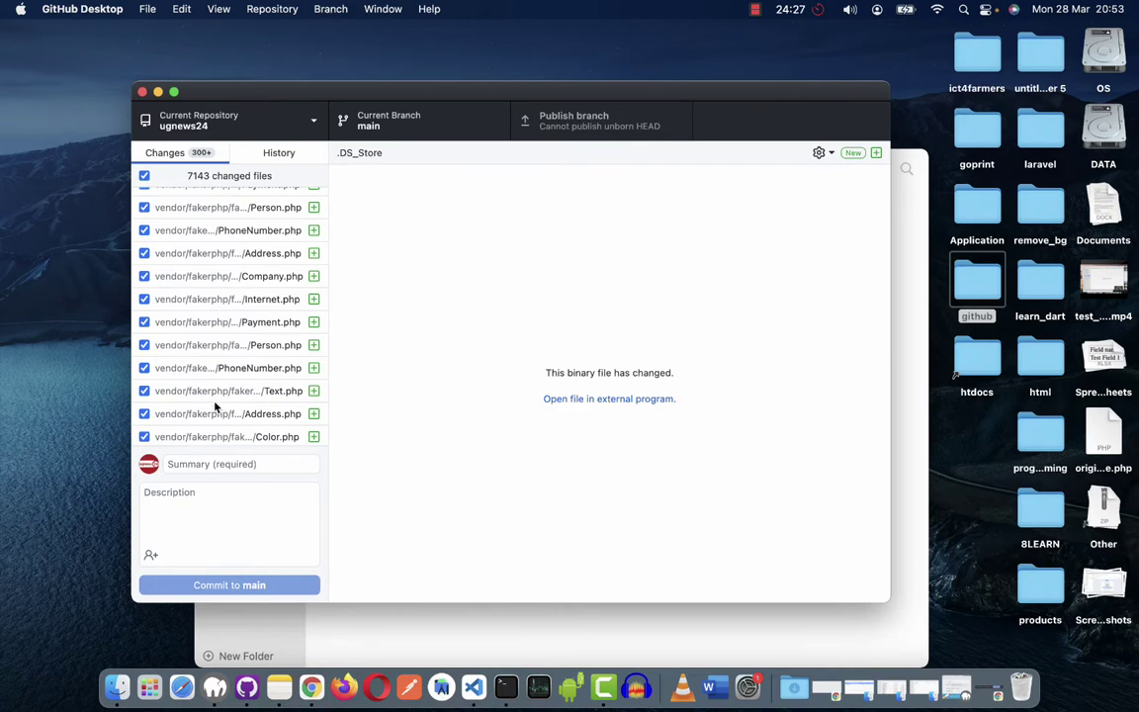
Commit all changed files to main with the summary 'first change'.
{"action": "left_click", "coordinate": [223, 464]}
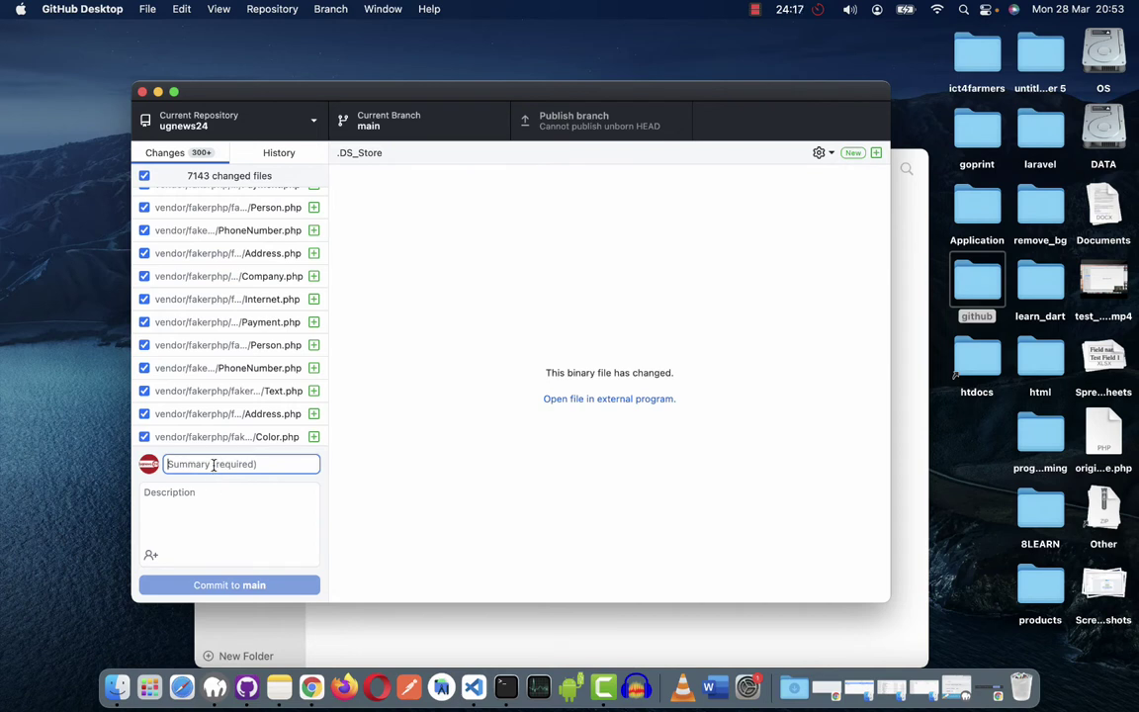
{"action": "type", "text": "first"}
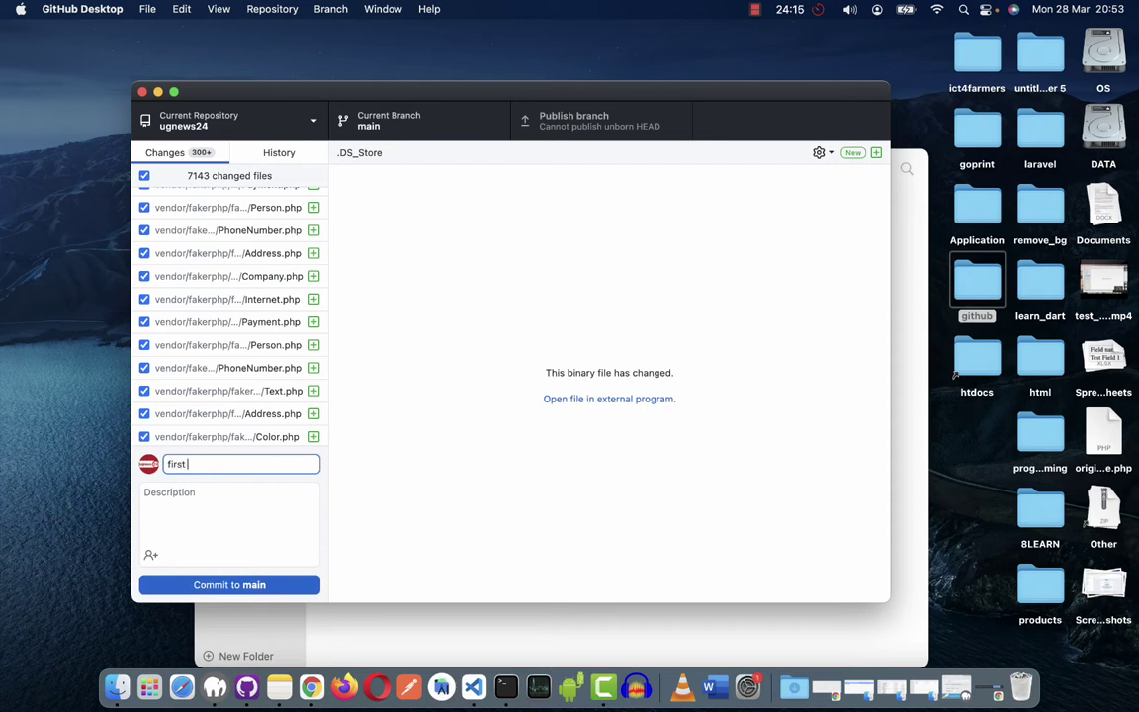
{"action": "type", "text": " change"}
{"action": "left_click", "coordinate": [235, 586]}
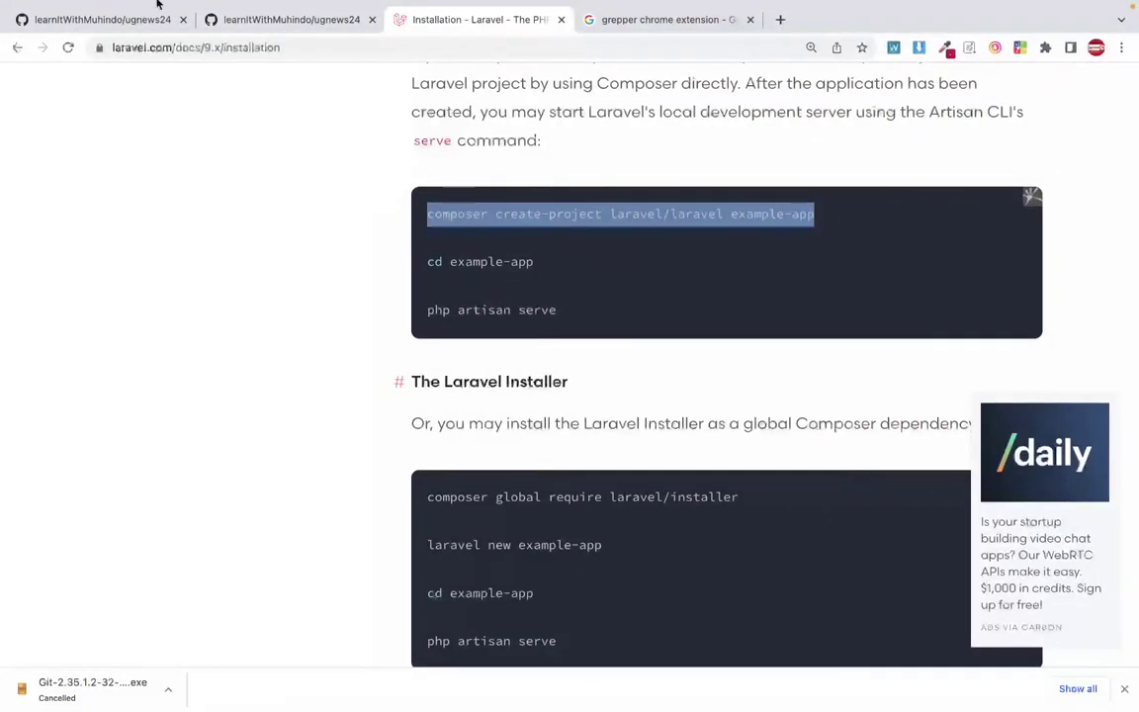
Reload the GitHub ugnews24 repo tab, then publish the main branch to origin.
{"action": "left_click", "coordinate": [104, 19]}
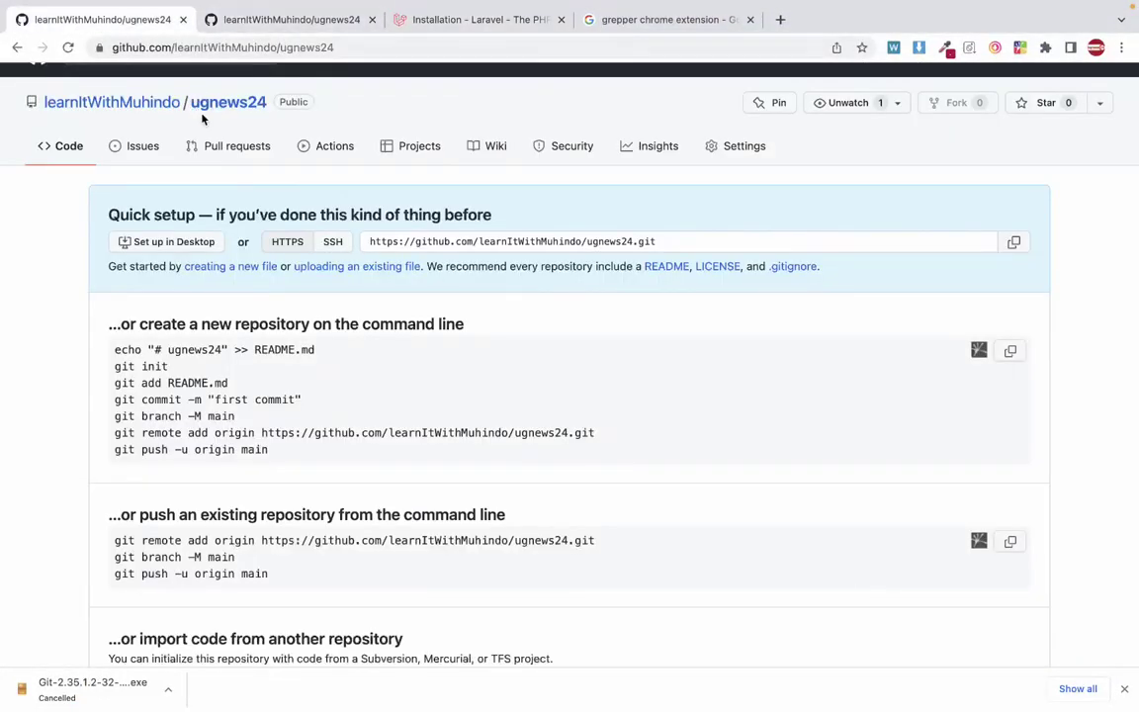
{"action": "left_click", "coordinate": [69, 47]}
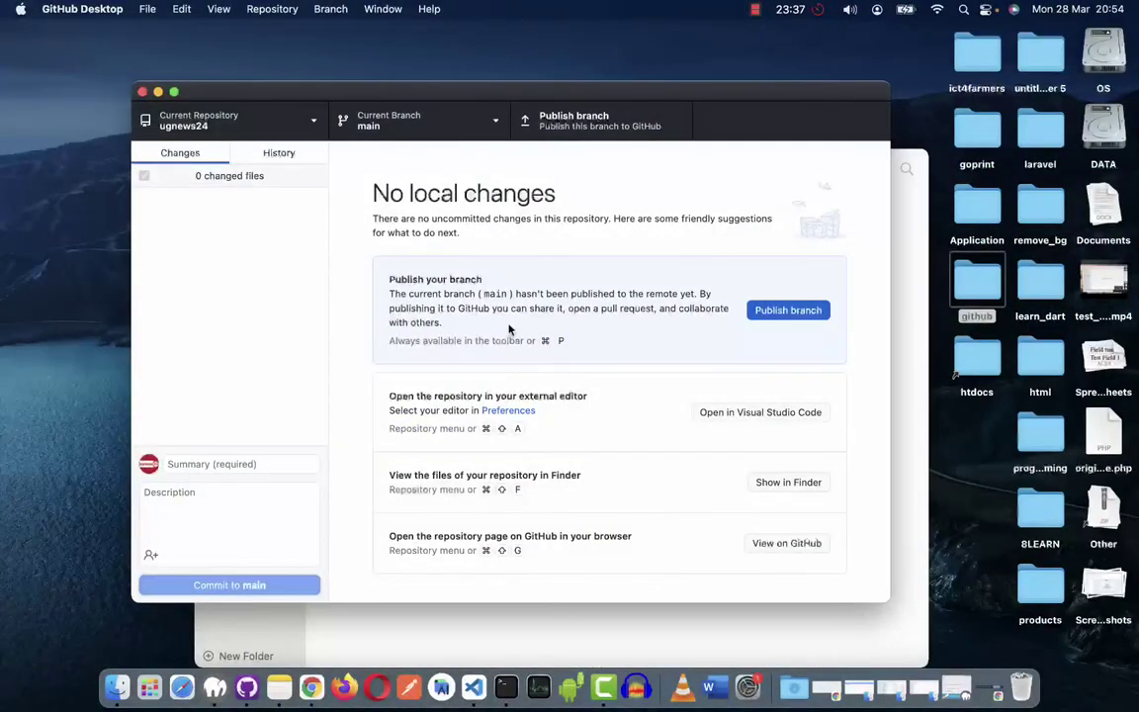
{"action": "left_click", "coordinate": [808, 312]}
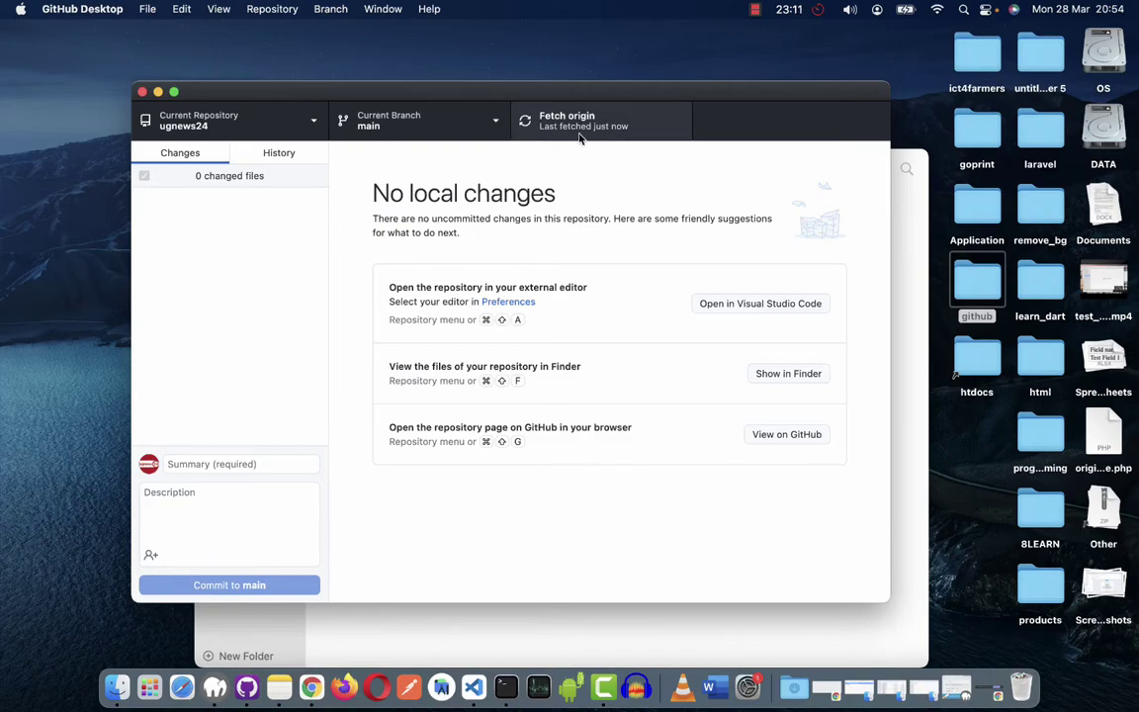
Reload the ugnews24 GitHub page and browse the pushed Laravel files and README.
{"action": "key", "text": "ctrl+Right"}
{"action": "key", "text": "ctrl+Right"}
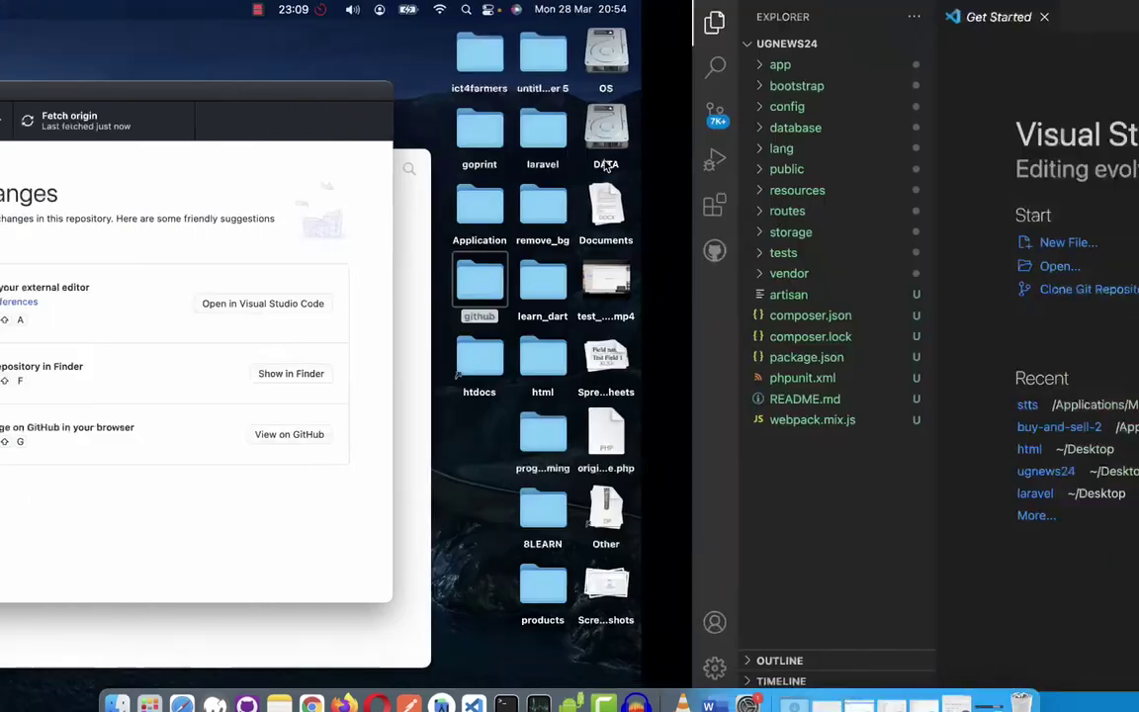
{"action": "key", "text": "ctrl+Right"}
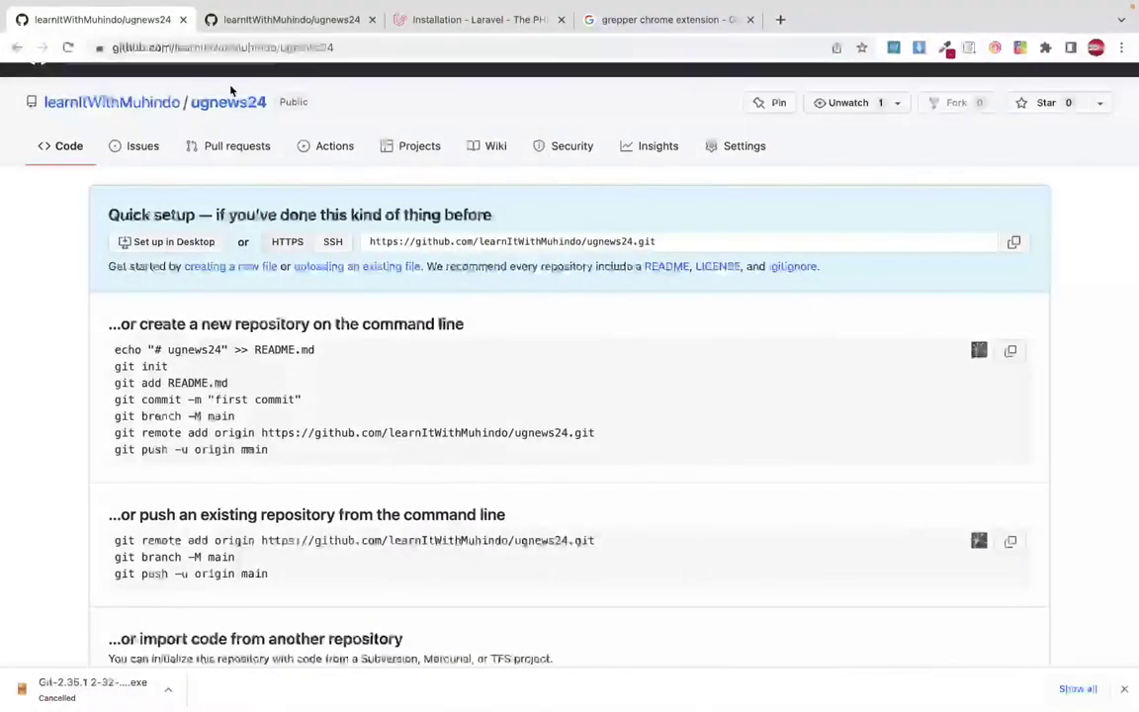
{"action": "left_click", "coordinate": [67, 47]}
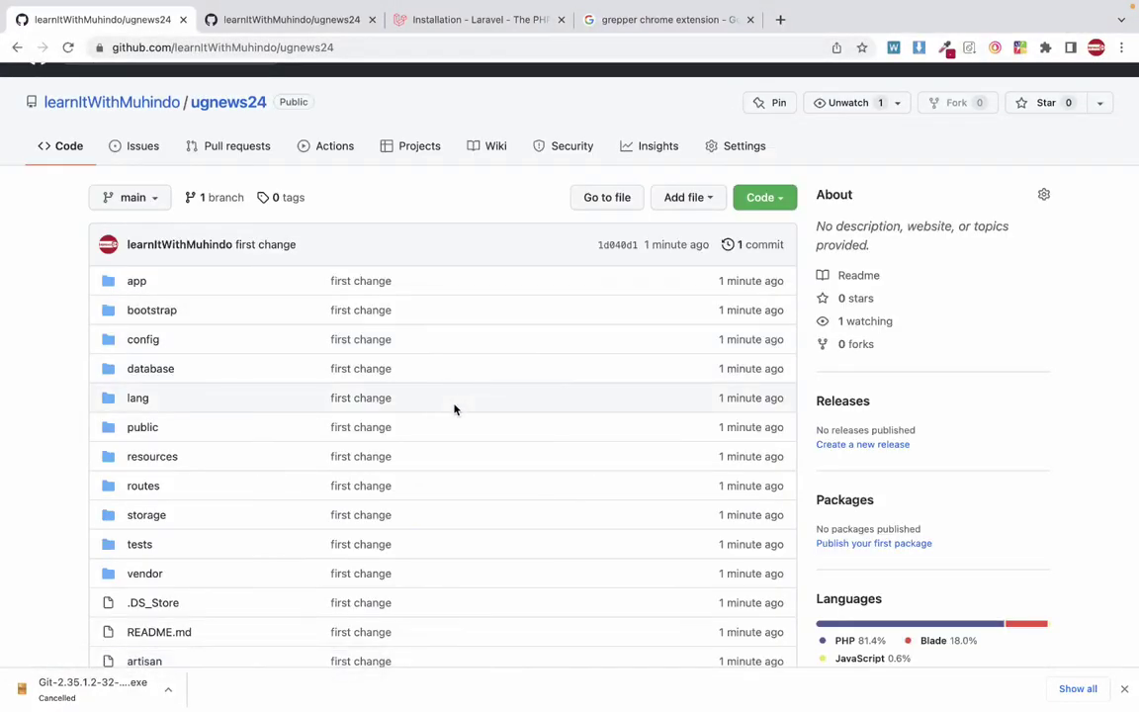
{"action": "scroll", "coordinate": [454, 406], "scroll_direction": "down", "scroll_amount": 6}
{"action": "scroll", "coordinate": [455, 408], "scroll_direction": "up", "scroll_amount": 6}
{"action": "scroll", "coordinate": [455, 408], "scroll_direction": "down", "scroll_amount": 15}
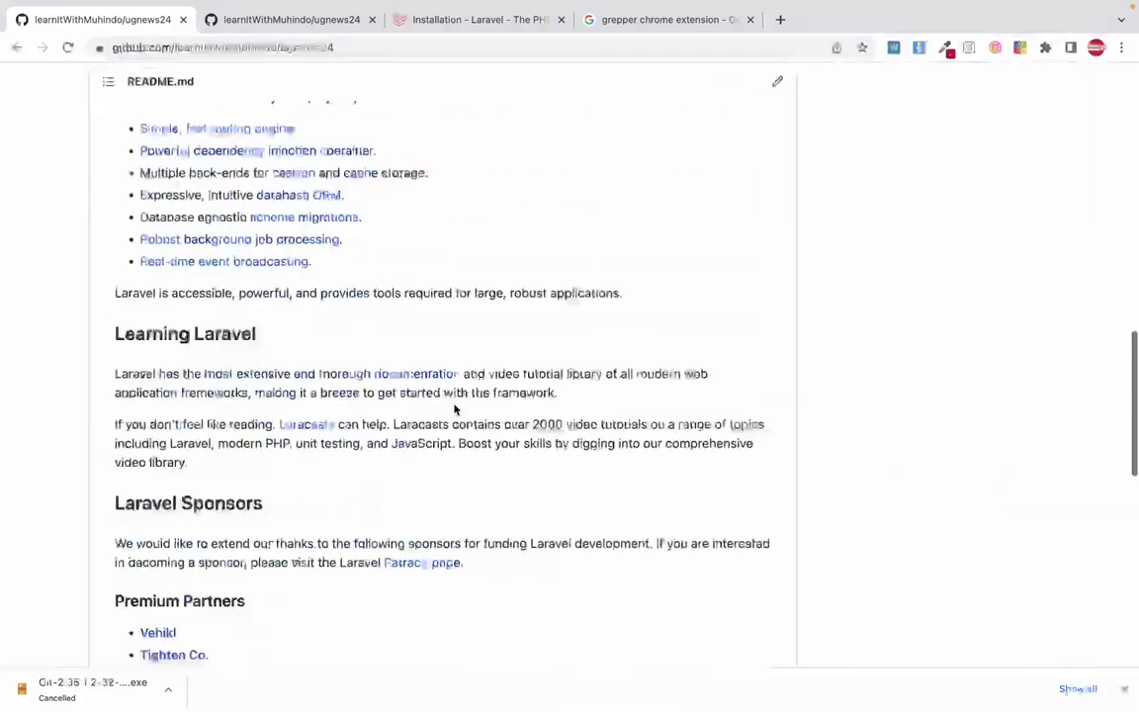
{"action": "scroll", "coordinate": [455, 409], "scroll_direction": "up", "scroll_amount": 10}
{"action": "scroll", "coordinate": [455, 408], "scroll_direction": "up", "scroll_amount": 1}
{"action": "scroll", "coordinate": [455, 408], "scroll_direction": "down", "scroll_amount": 10}
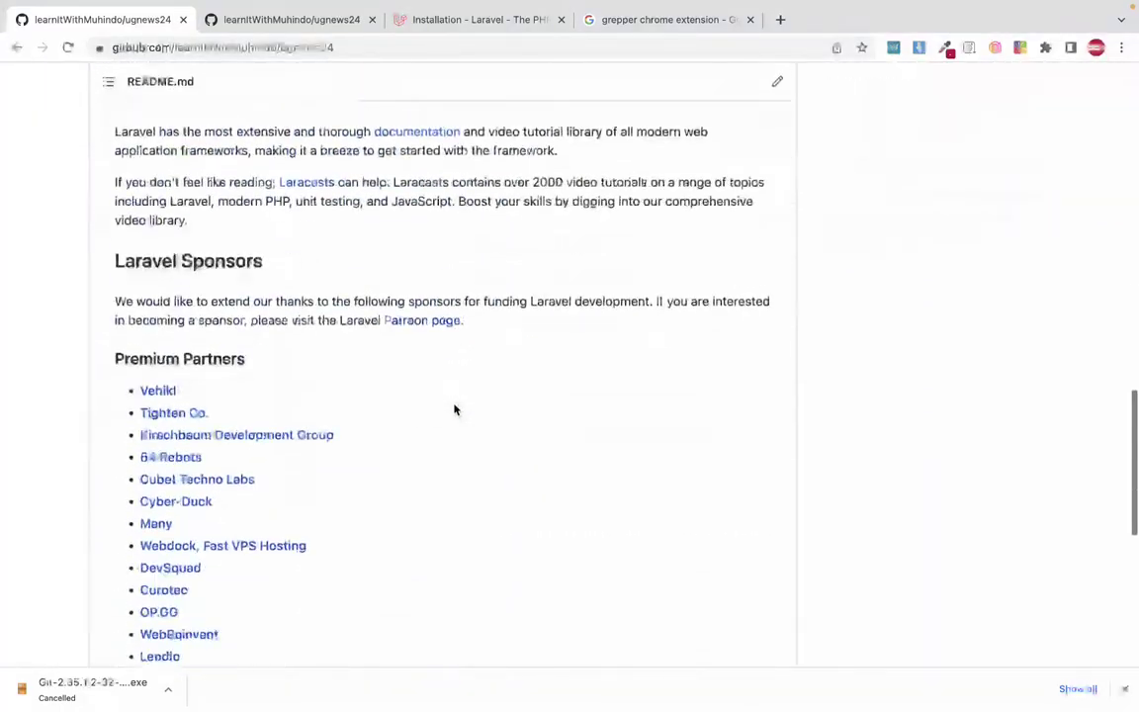
{"action": "scroll", "coordinate": [455, 408], "scroll_direction": "up", "scroll_amount": 15}
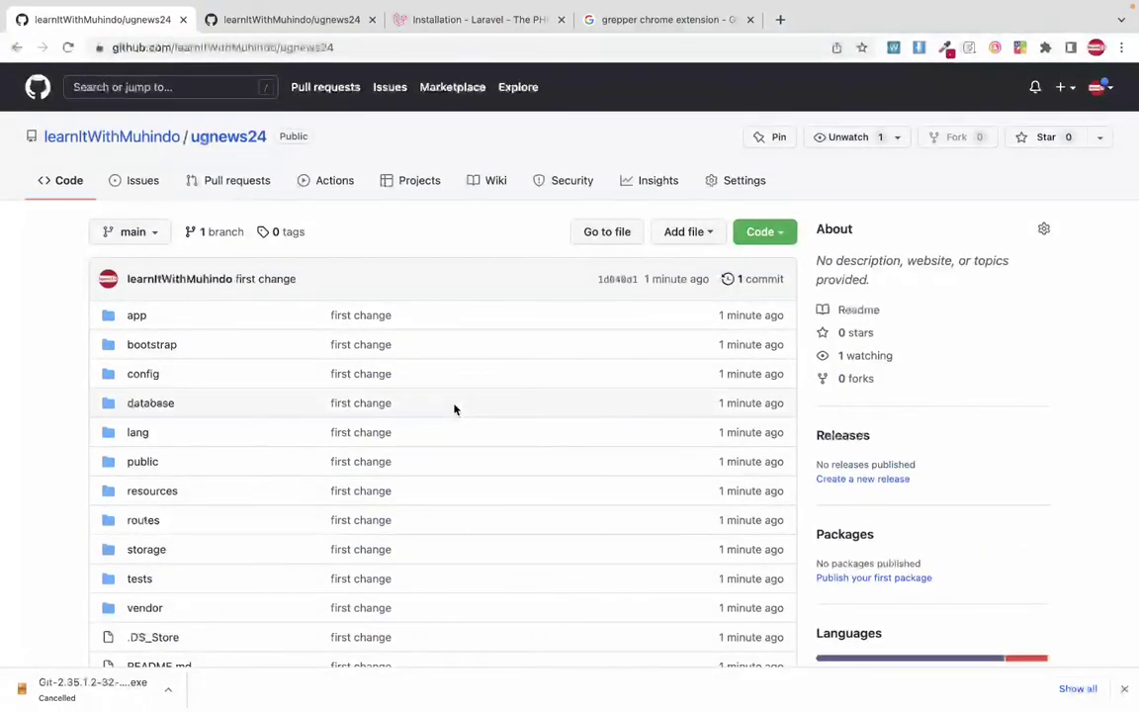
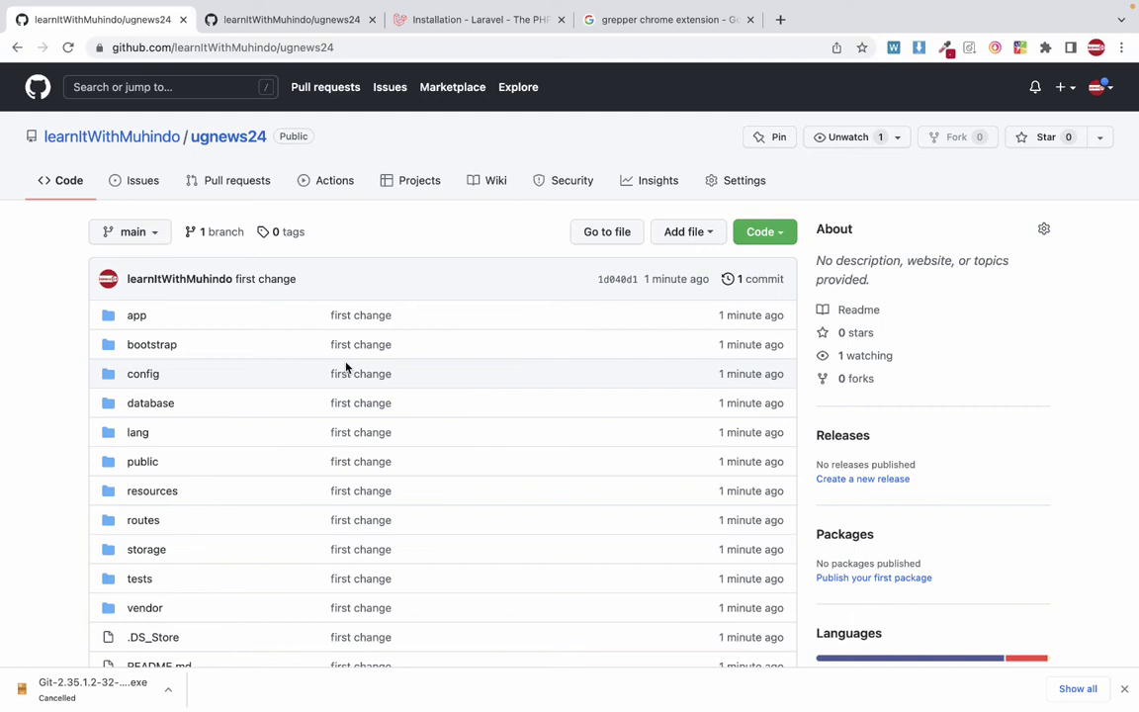
Open the ugnews24 repository's Settings and go to the Collaborators section.
{"action": "left_click", "coordinate": [728, 187]}
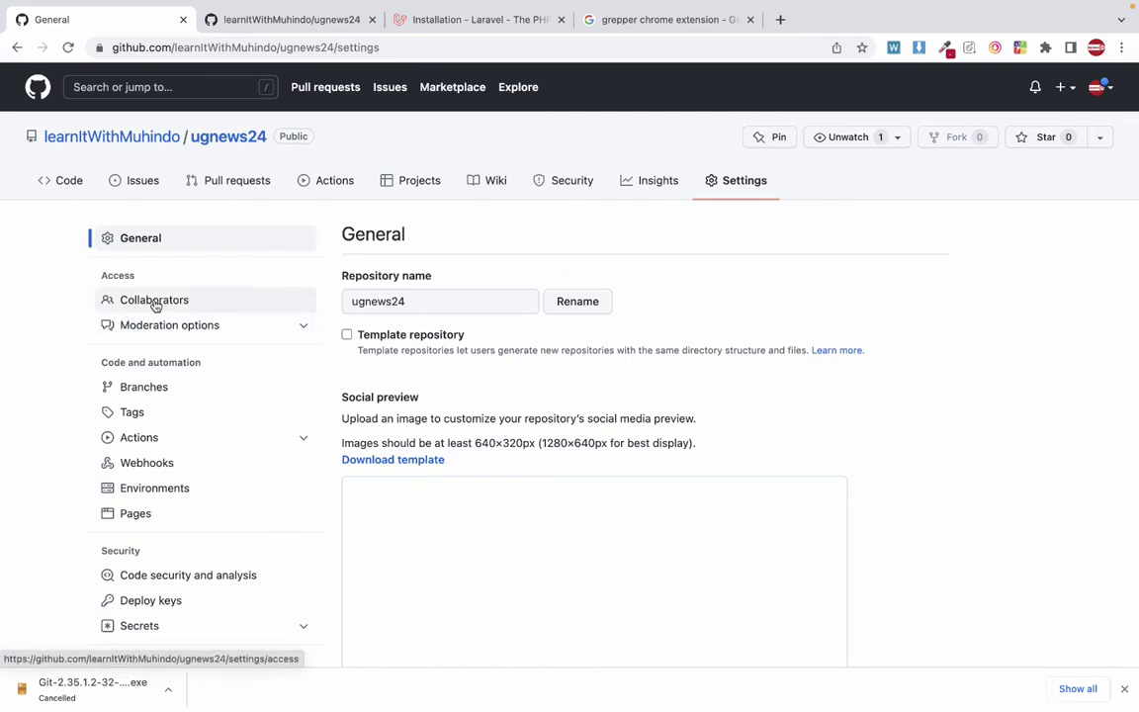
{"action": "key", "text": "super+equal"}
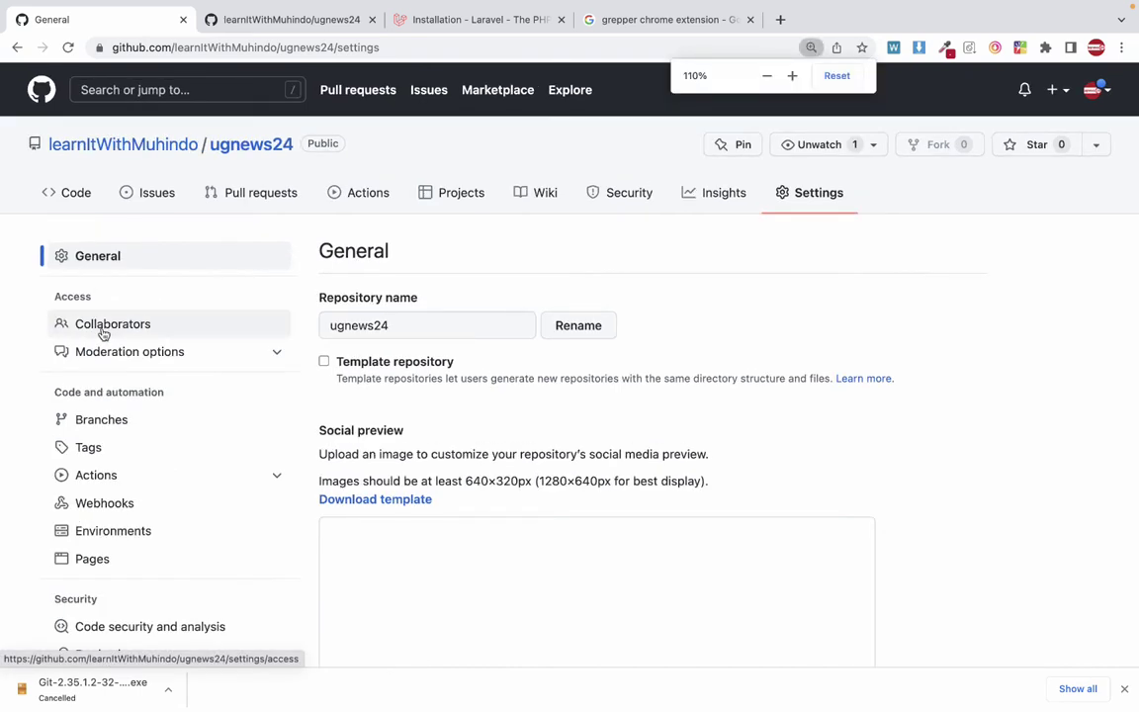
{"action": "left_click", "coordinate": [103, 333]}
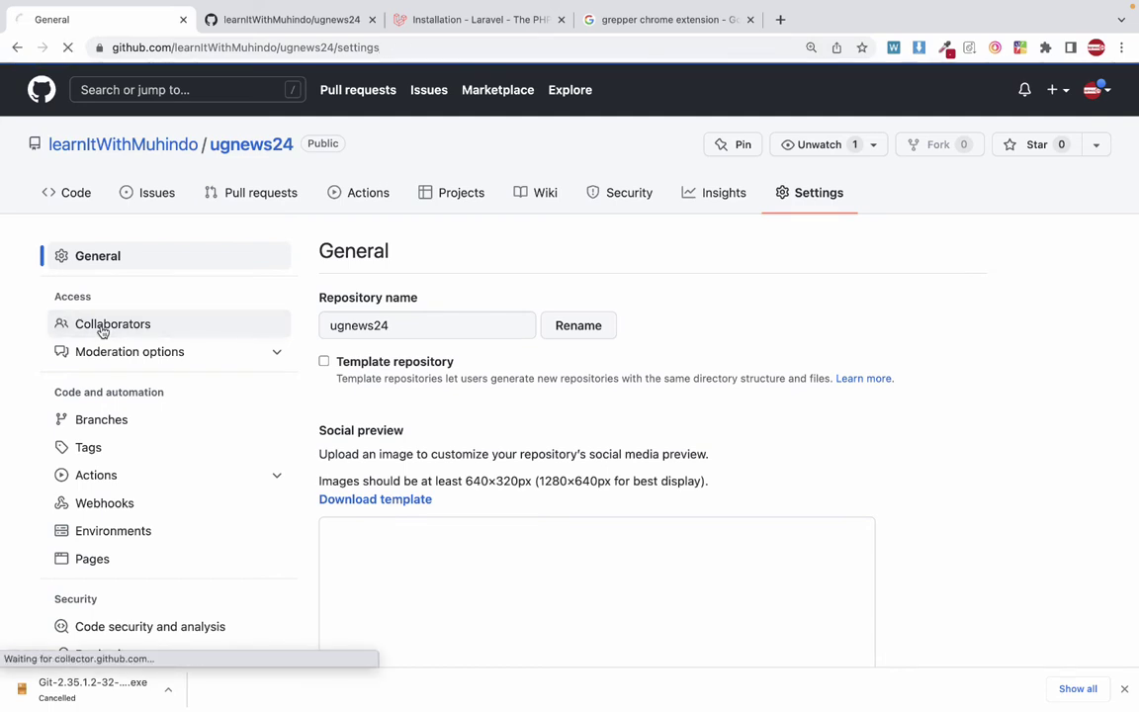
Confirm access with the saved account password and reach Manage access, showing no collaborators.
{"action": "left_click", "coordinate": [512, 254]}
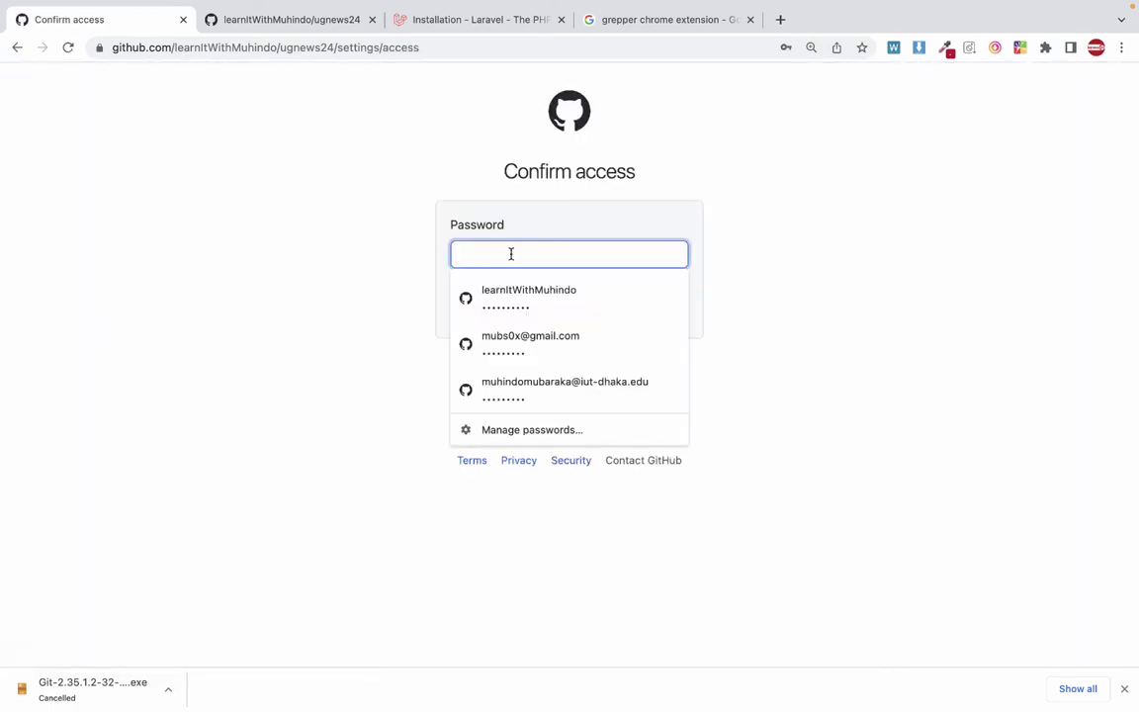
{"action": "left_click", "coordinate": [496, 291]}
{"action": "left_click", "coordinate": [542, 312]}
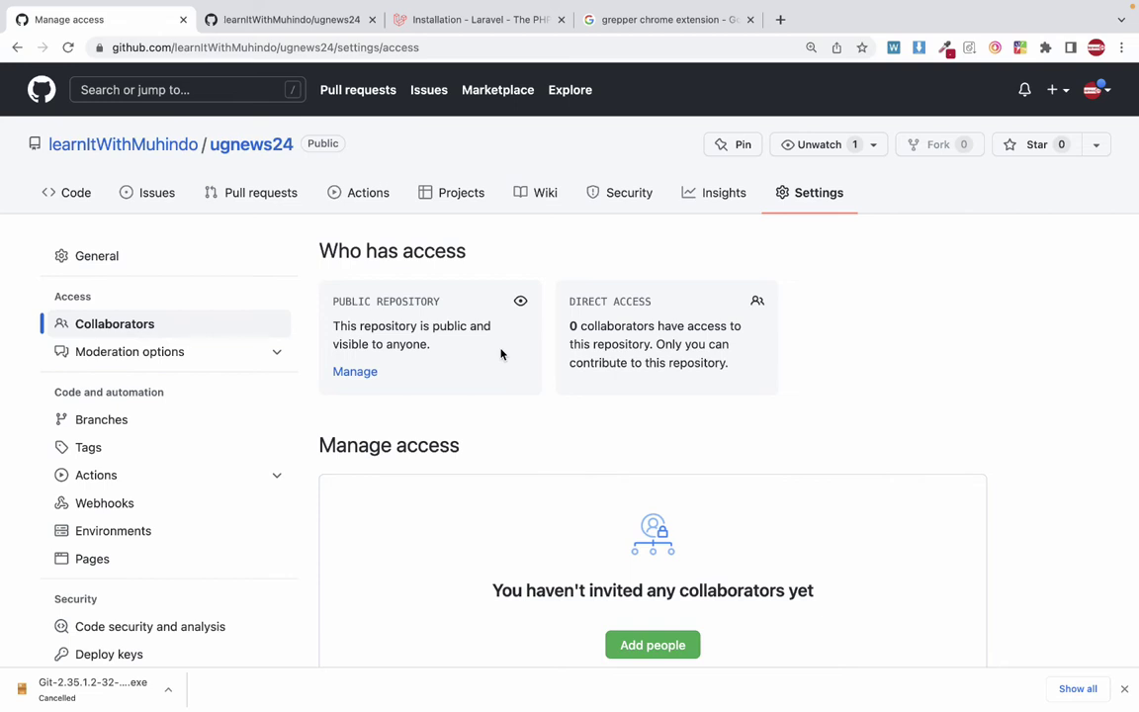
{"action": "left_click", "coordinate": [143, 324]}
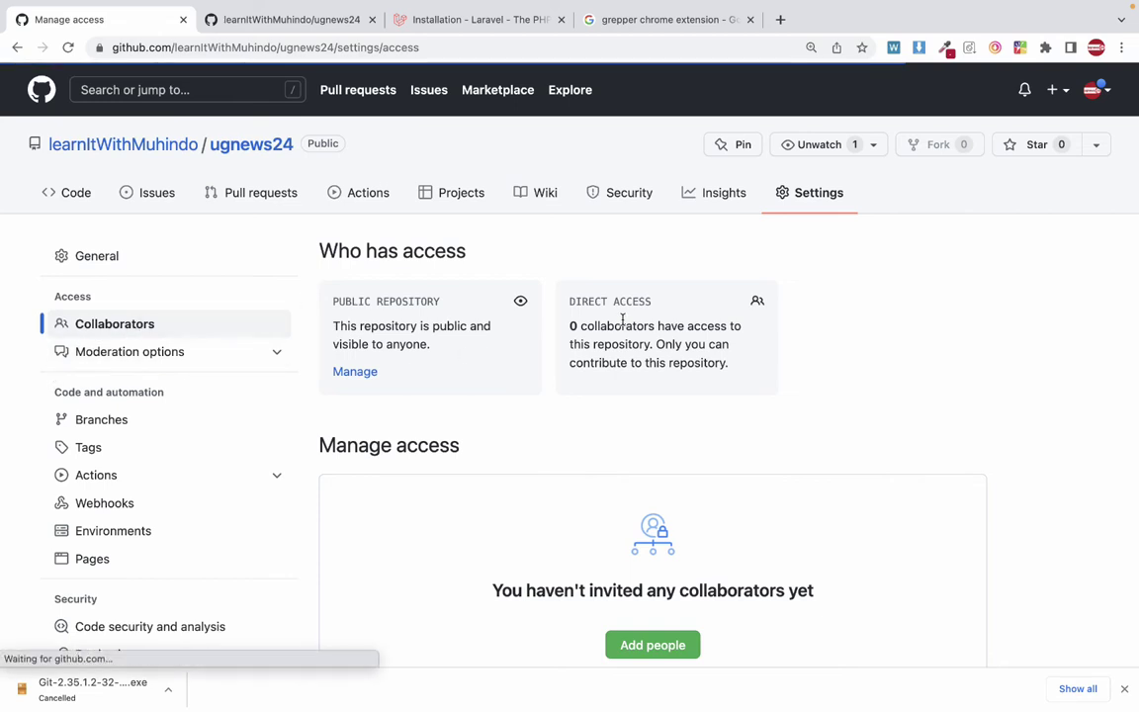
{"action": "scroll", "coordinate": [622, 319], "scroll_direction": "down", "scroll_amount": 5}
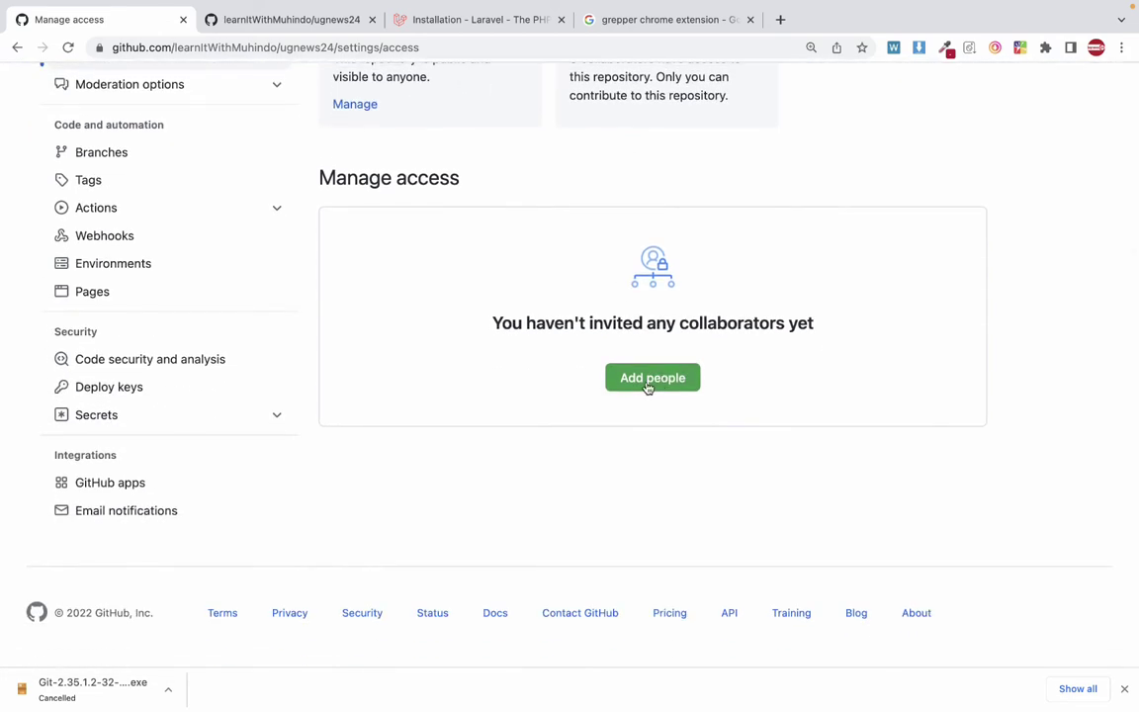
In Add people, search by the collaborator's e-mail, then username, and select the matching account.
{"action": "left_click", "coordinate": [648, 381]}
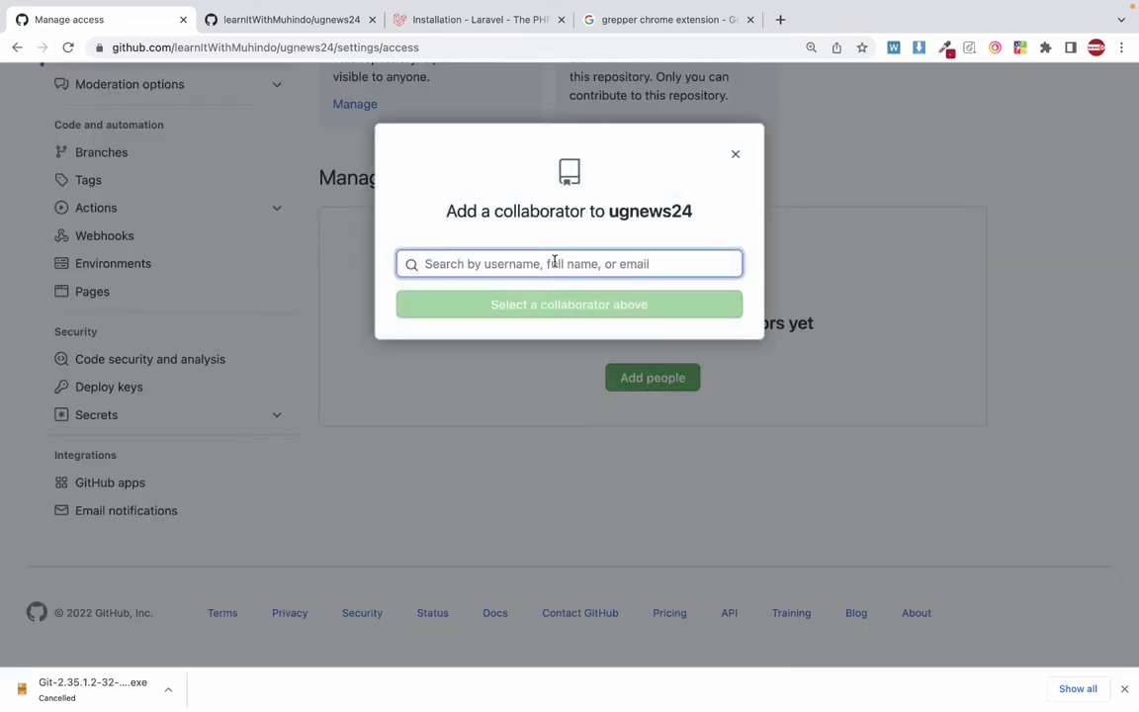
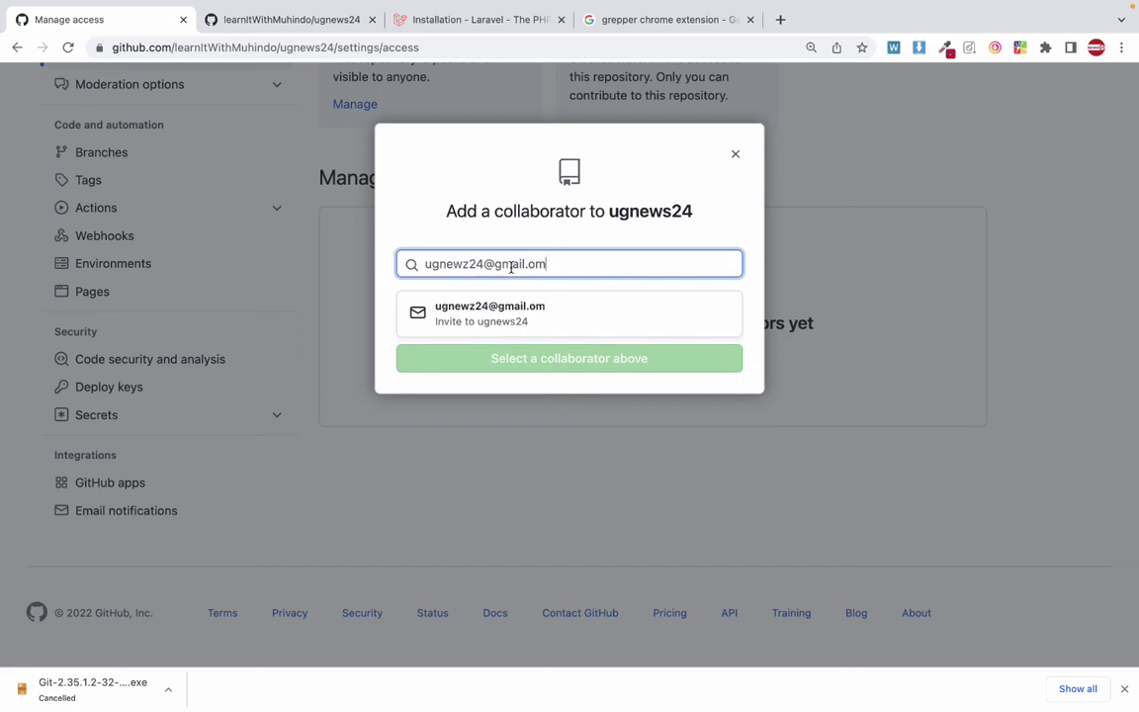
{"action": "left_click_drag", "start_coordinate": [573, 261], "coordinate": [333, 263]}
{"action": "key", "text": "BackSpace"}
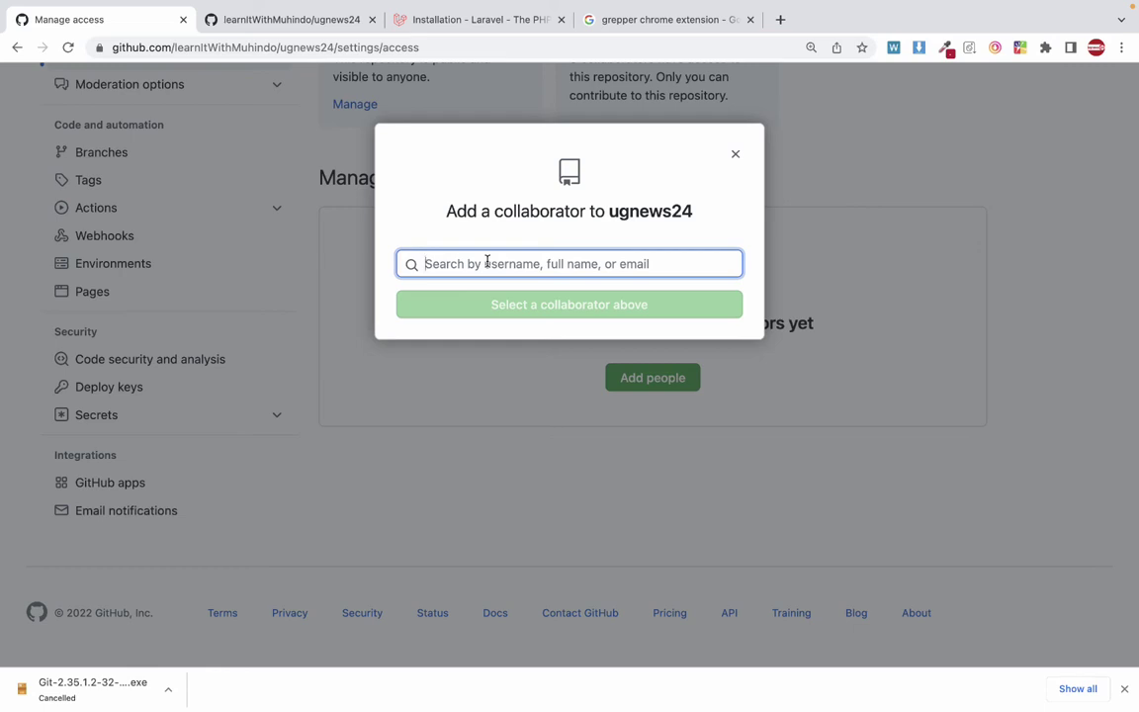
{"action": "type", "text": "lear"}
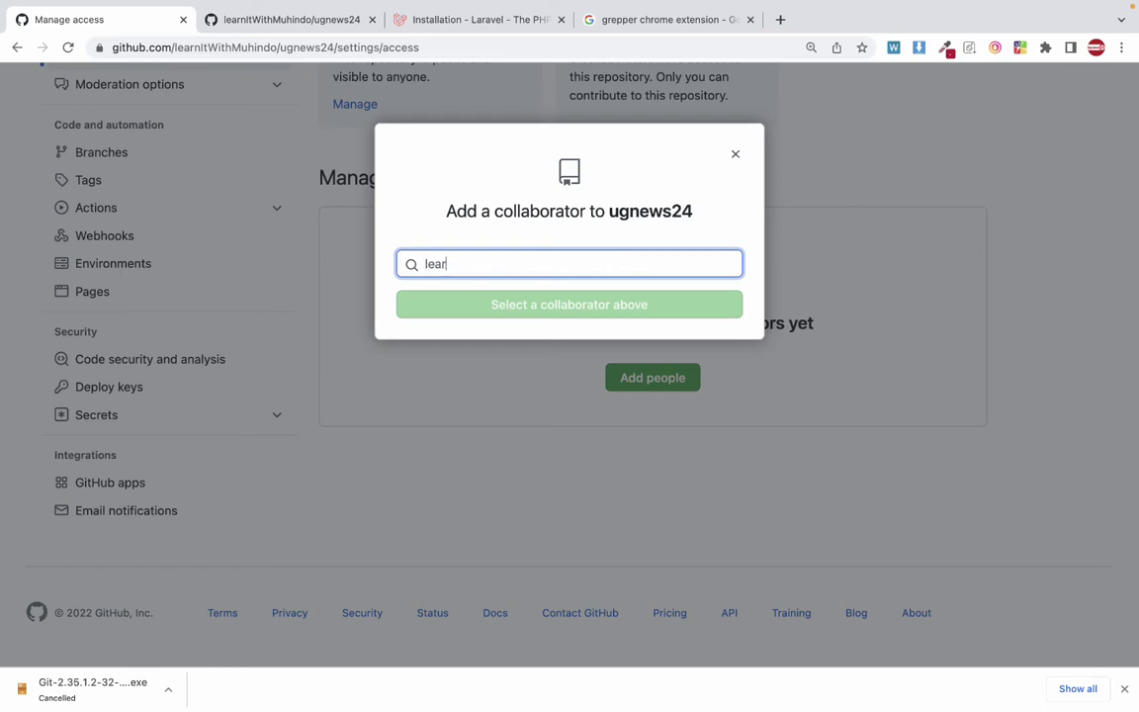
{"action": "type", "text": "nitwi"}
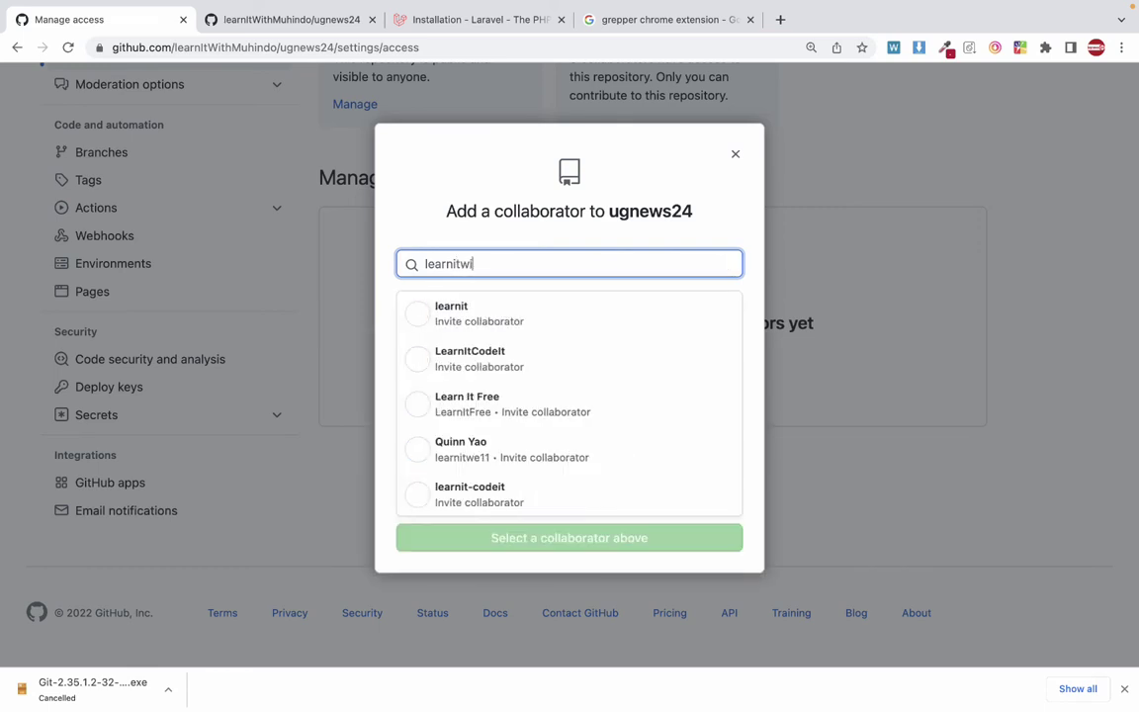
{"action": "type", "text": "thmuhindo"}
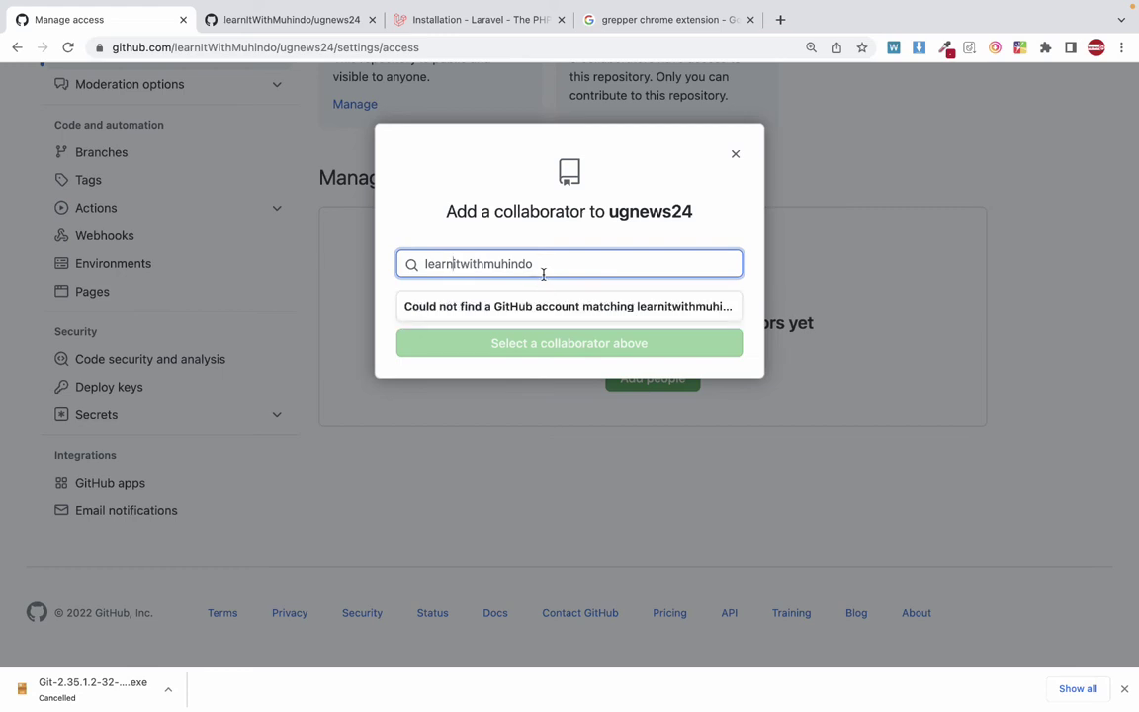
{"action": "double_click", "coordinate": [544, 271]}
{"action": "key", "text": "BackSpace"}
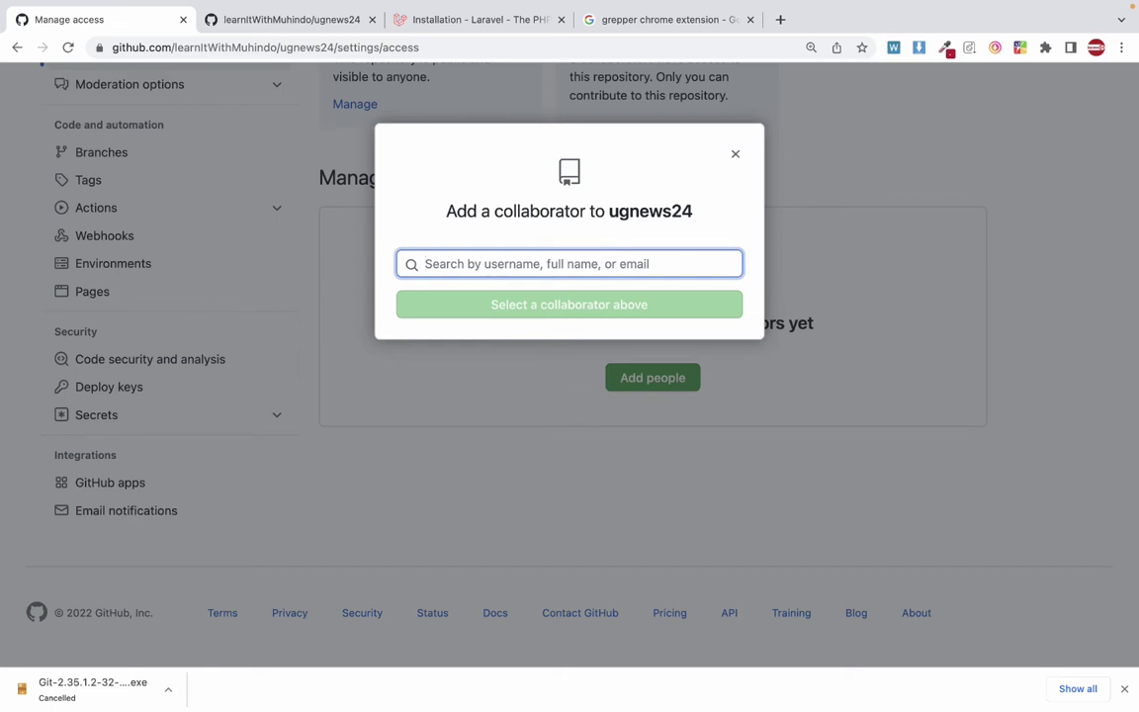
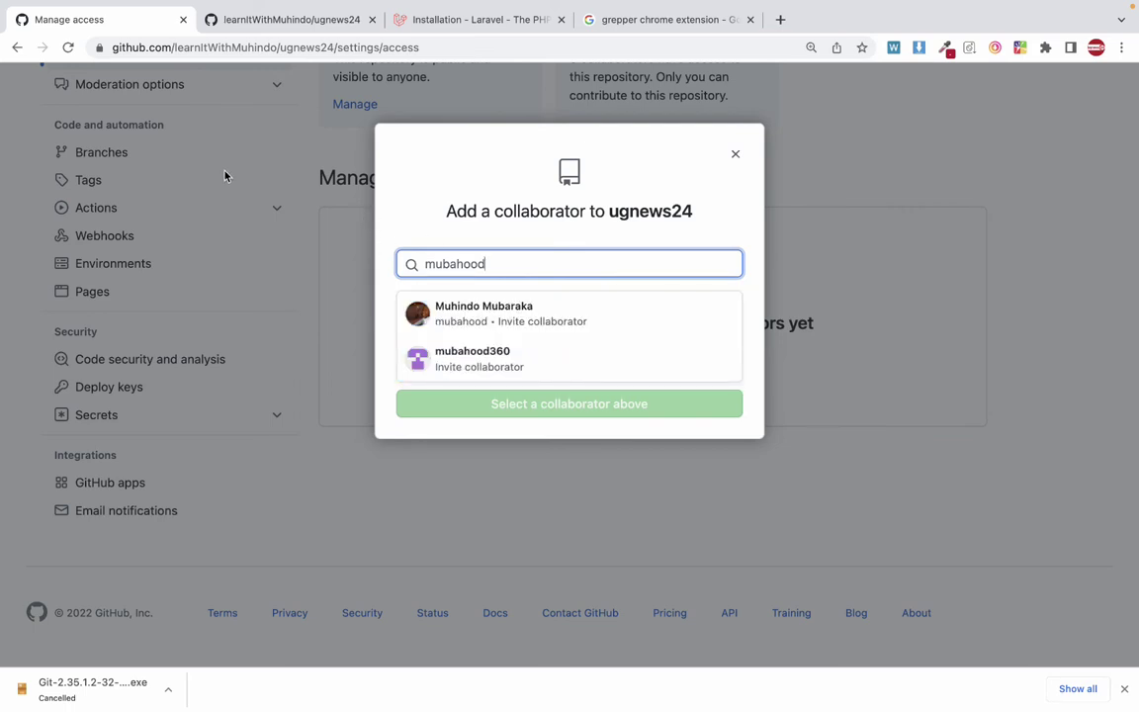
{"action": "left_click", "coordinate": [485, 320]}
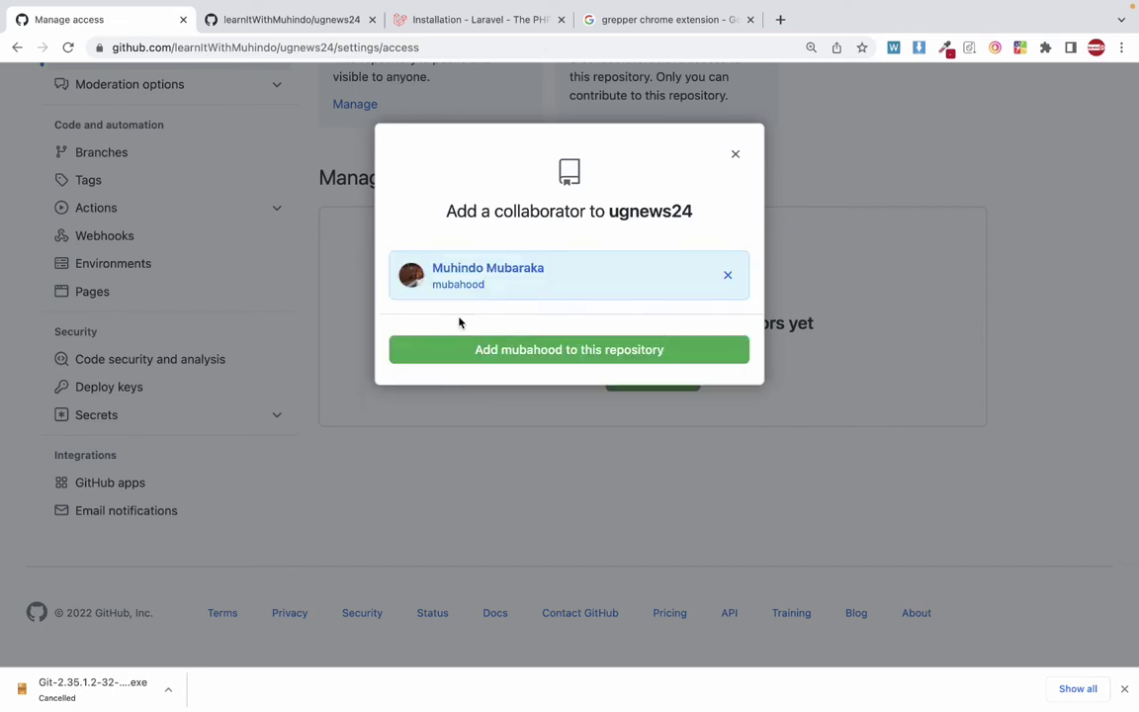
{"action": "left_click", "coordinate": [509, 352]}
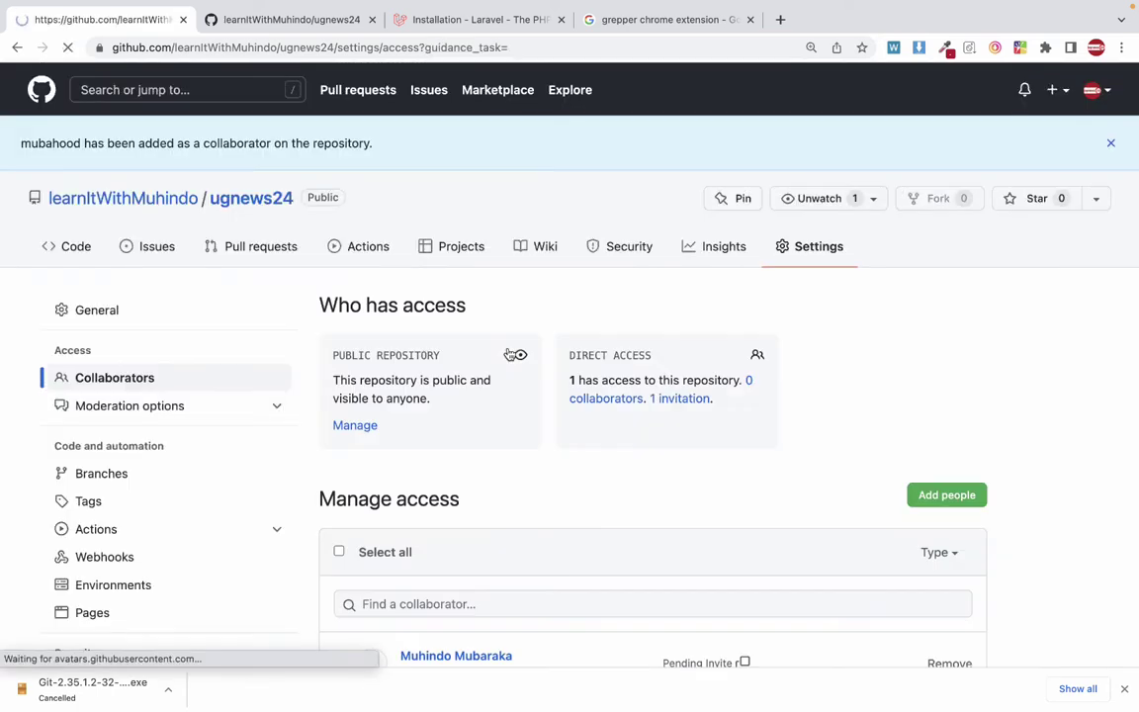
Check the pending collaborator invitation listed under direct access for ugnews24.
{"action": "scroll", "coordinate": [516, 450], "scroll_direction": "down", "scroll_amount": 1}
{"action": "scroll", "coordinate": [516, 450], "scroll_direction": "down", "scroll_amount": 5}
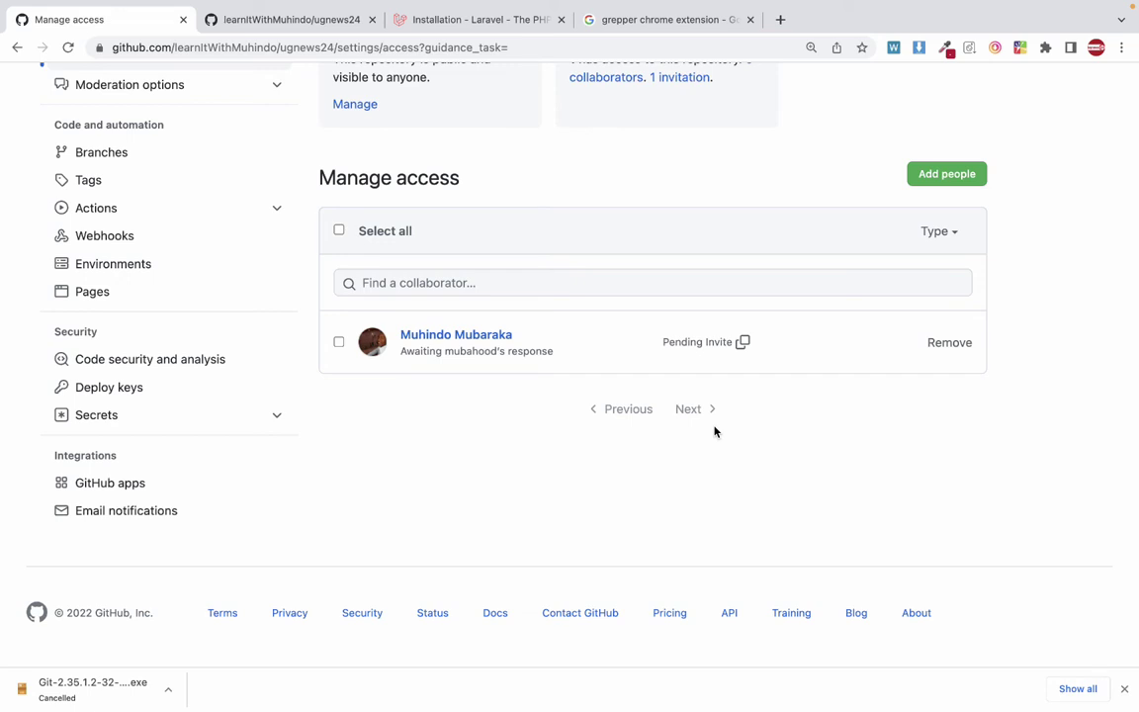
{"action": "scroll", "coordinate": [595, 331], "scroll_direction": "up", "scroll_amount": 3}
{"action": "scroll", "coordinate": [583, 326], "scroll_direction": "down", "scroll_amount": 2}
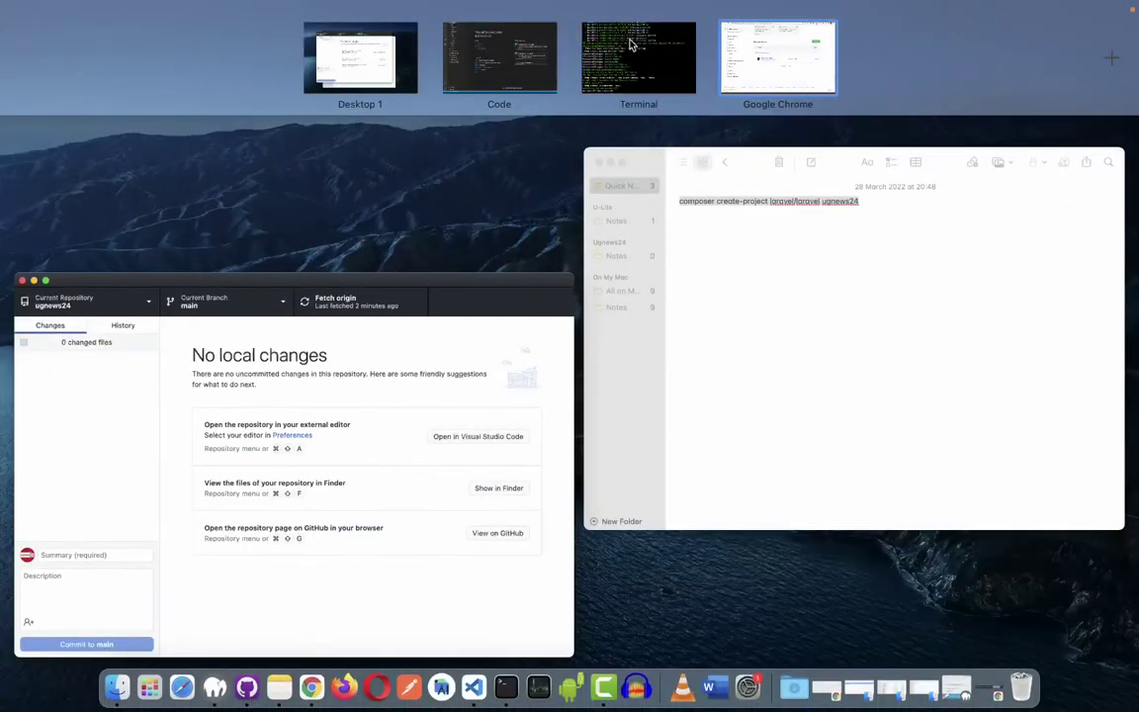
{"action": "left_click_drag", "start_coordinate": [629, 58], "coordinate": [920, 54]}
{"action": "left_click", "coordinate": [672, 89]}
{"action": "key", "text": "ctrl+Left"}
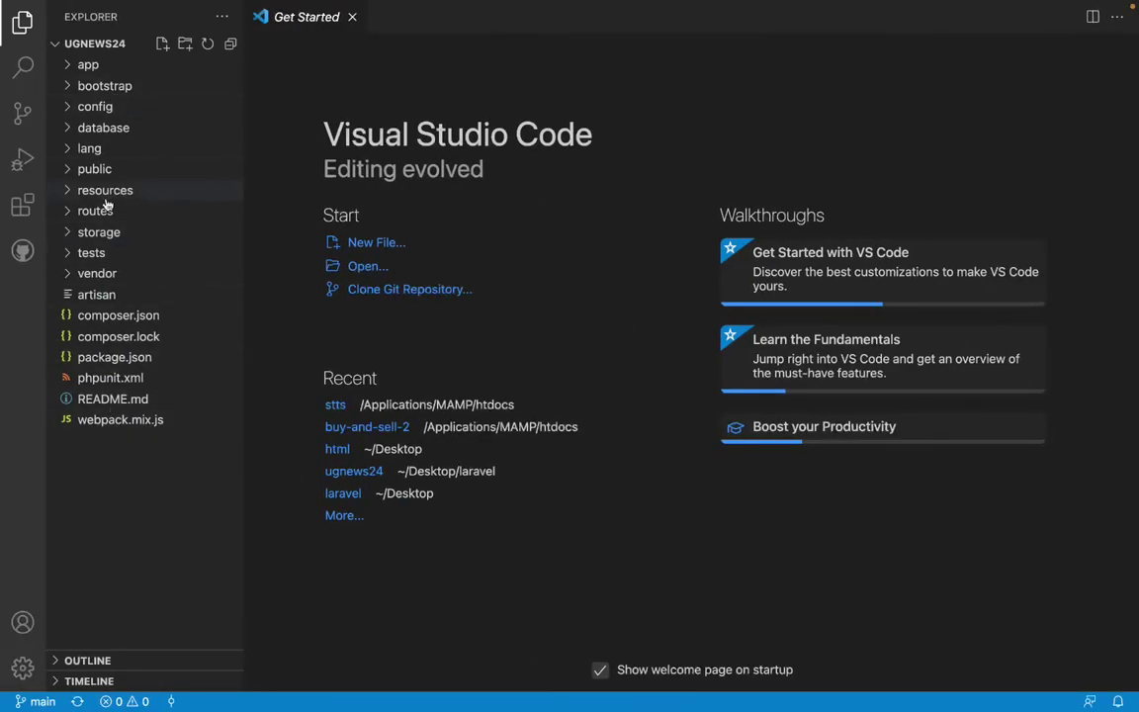
{"action": "key", "text": "ctrl+Right"}
Return to the ugnews24 Code page listing the folders from the 'first change' commit.
{"action": "scroll", "coordinate": [272, 226], "scroll_direction": "up", "scroll_amount": 5}
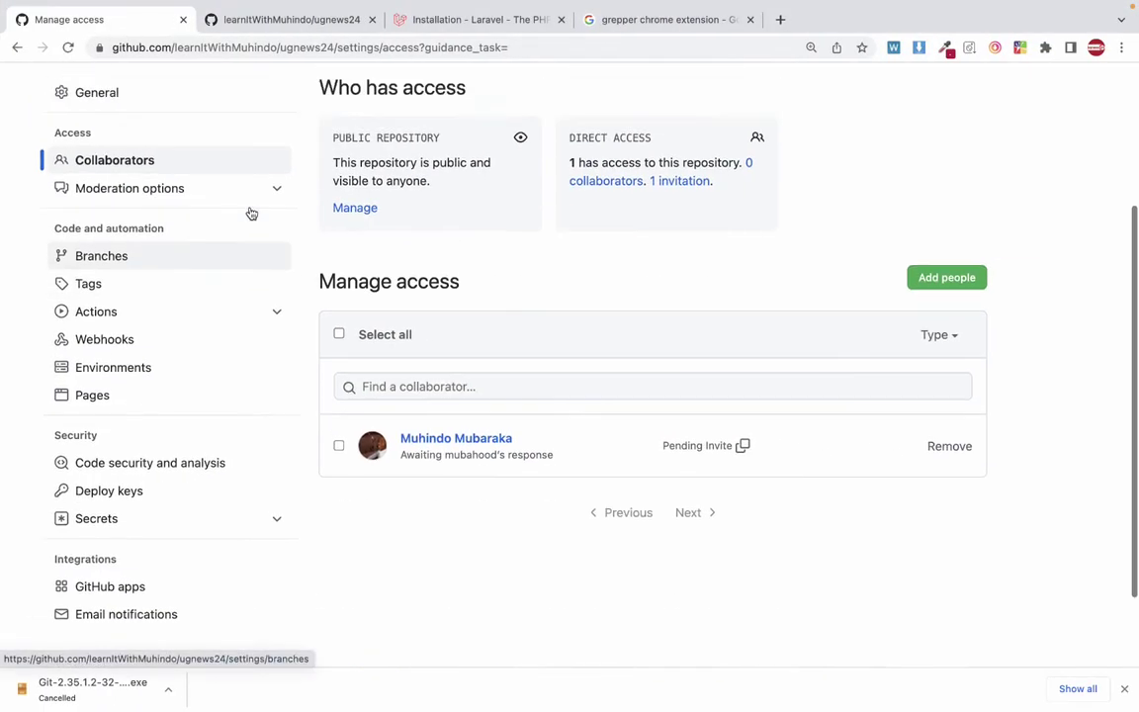
{"action": "left_click", "coordinate": [257, 200]}
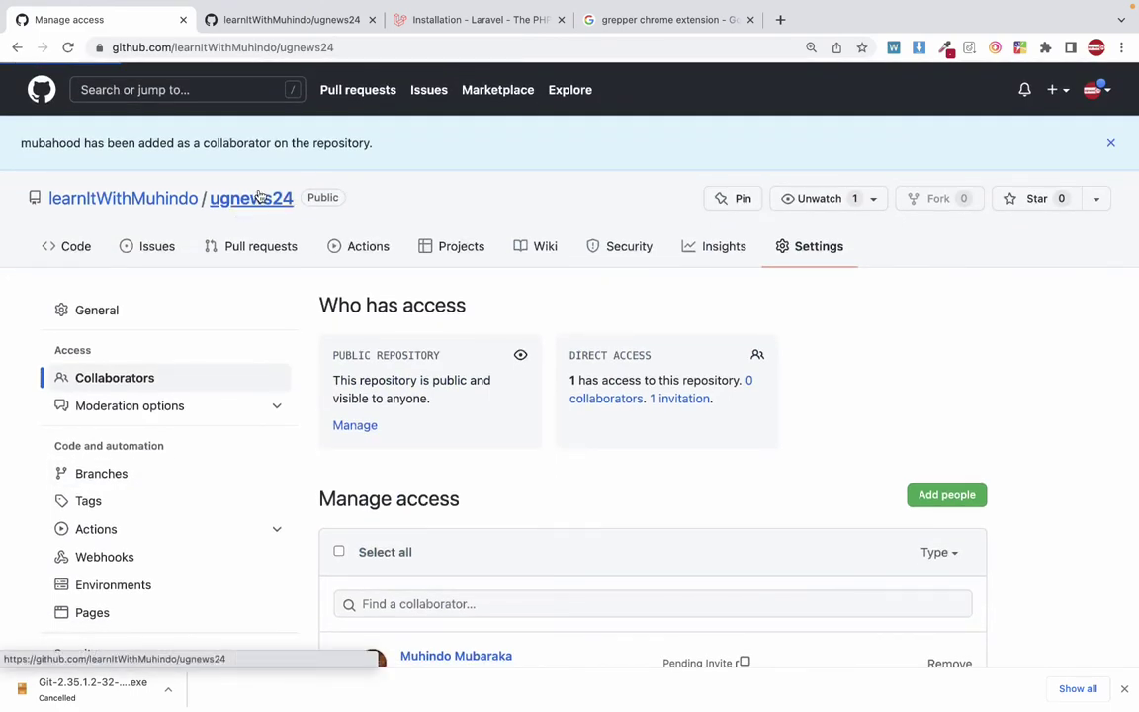
{"action": "scroll", "coordinate": [402, 317], "scroll_direction": "down", "scroll_amount": 1}
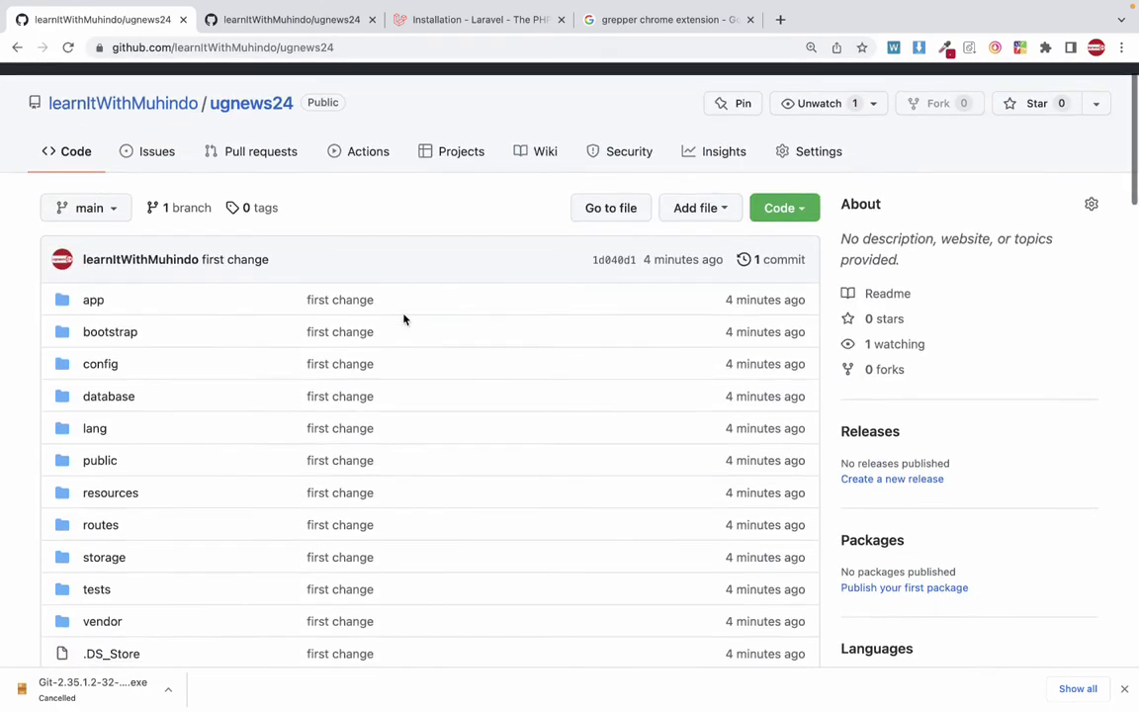
{"action": "scroll", "coordinate": [403, 319], "scroll_direction": "up", "scroll_amount": 1}
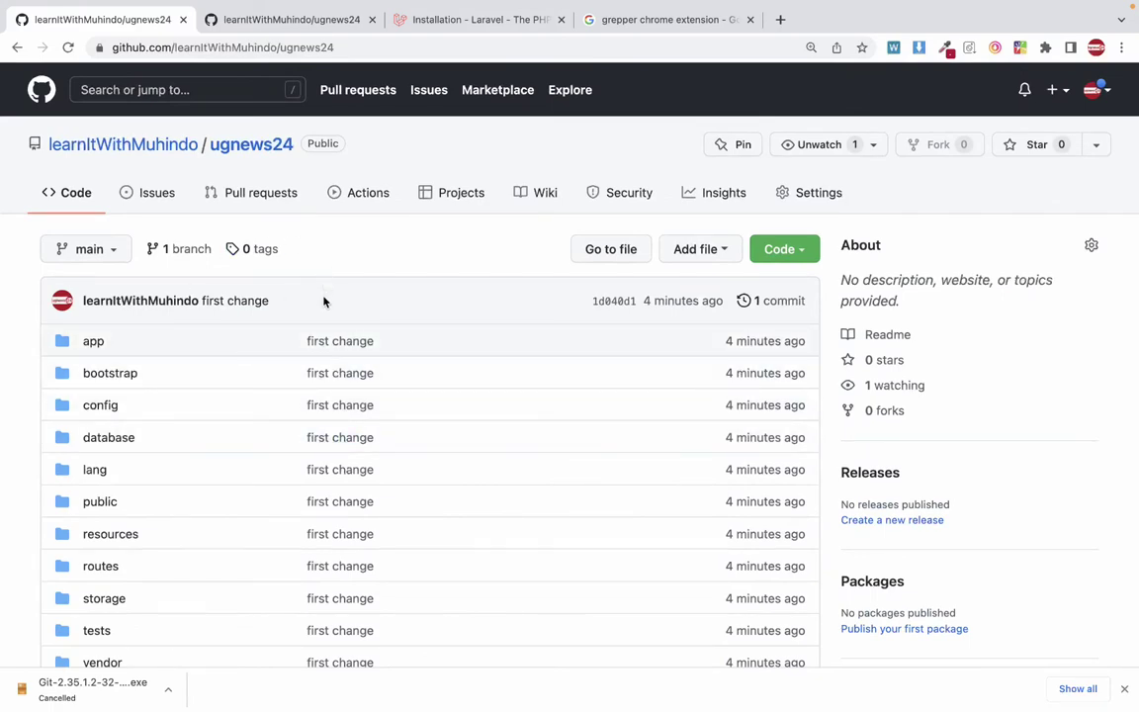
{"action": "key", "text": "super+Tab"}
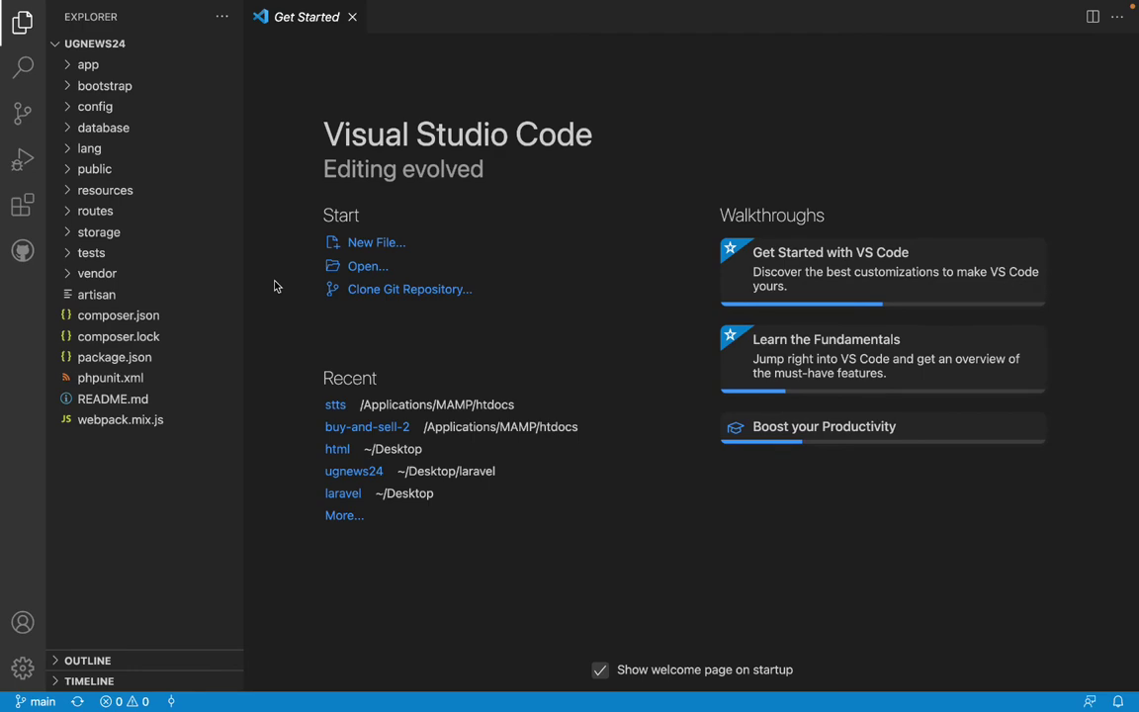
Fetch origin for ugnews24 in GitHub Desktop, then go back to VS Code.
{"action": "key", "text": "super+Tab"}
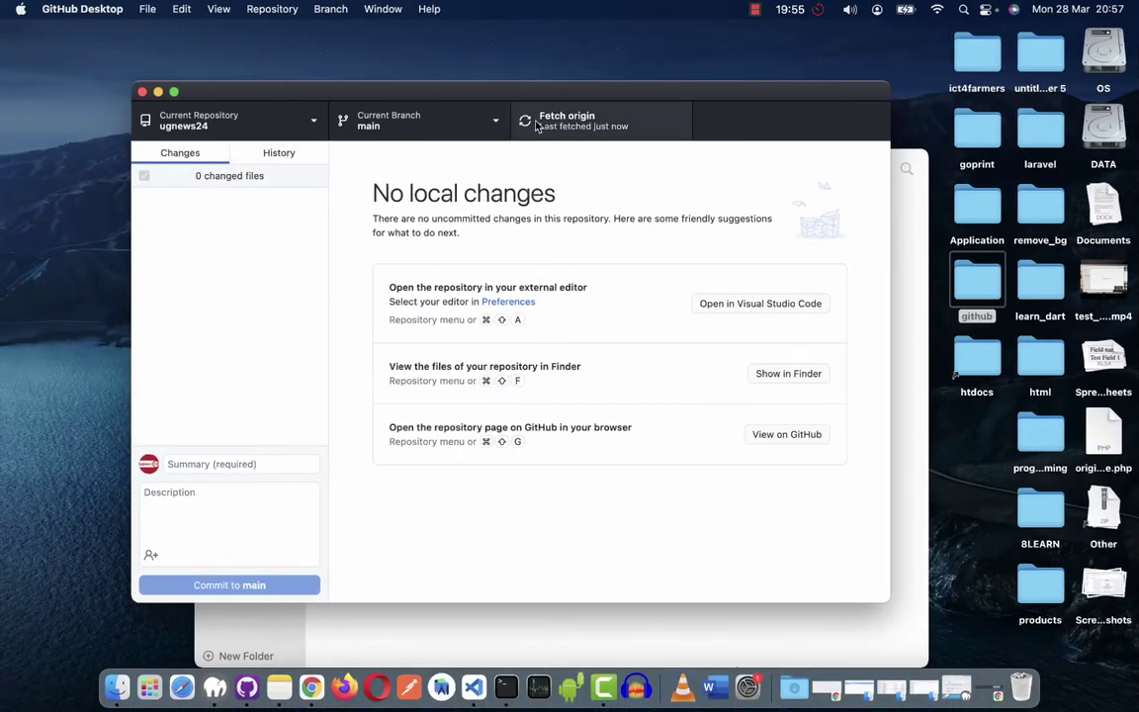
{"action": "left_click", "coordinate": [549, 121]}
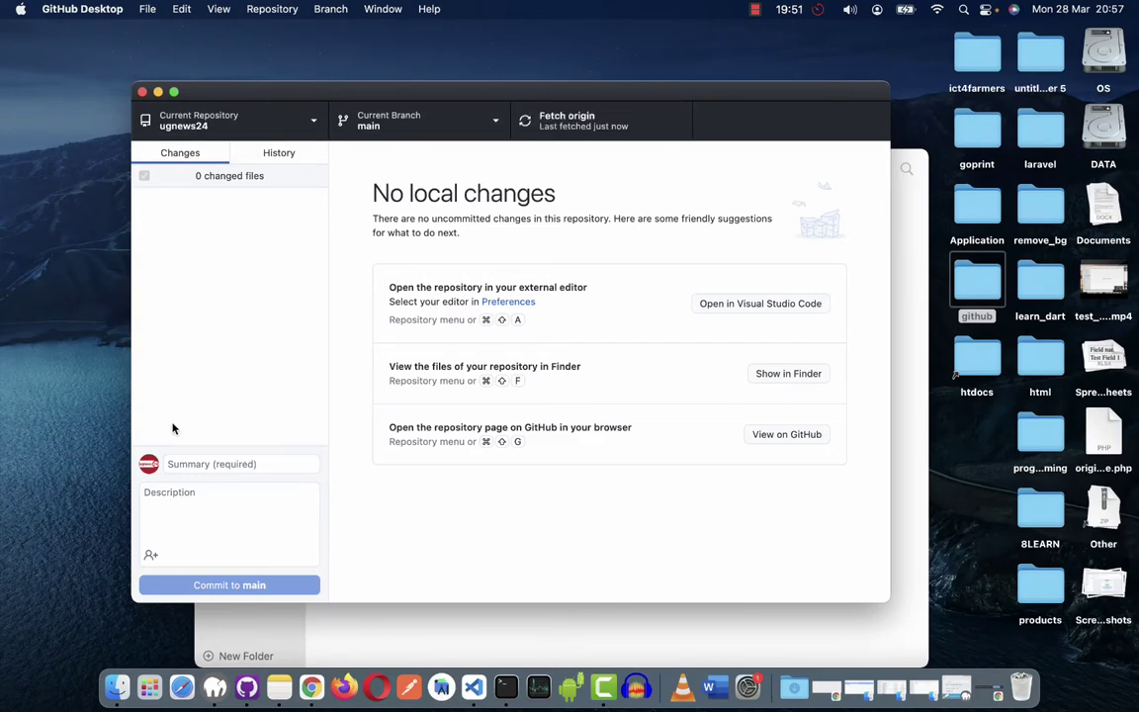
{"action": "key", "text": "super+Tab"}
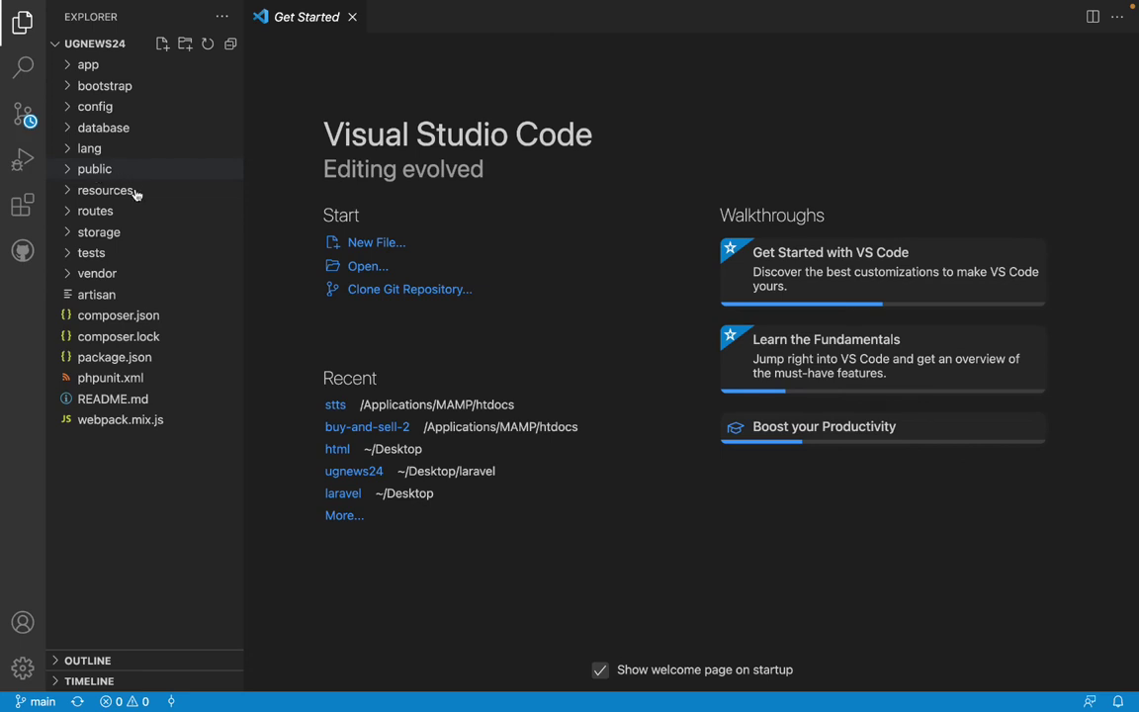
Open routes/web.php from the project explorer.
{"action": "left_click", "coordinate": [89, 172]}
{"action": "left_click", "coordinate": [89, 172]}
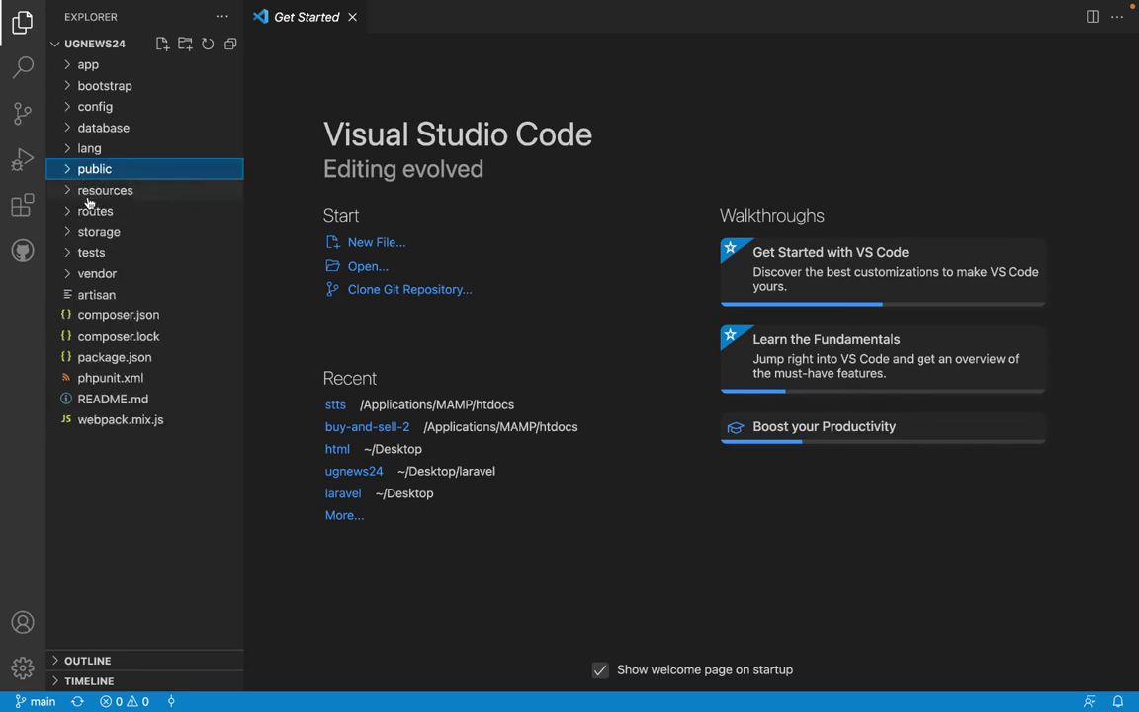
{"action": "left_click", "coordinate": [113, 212]}
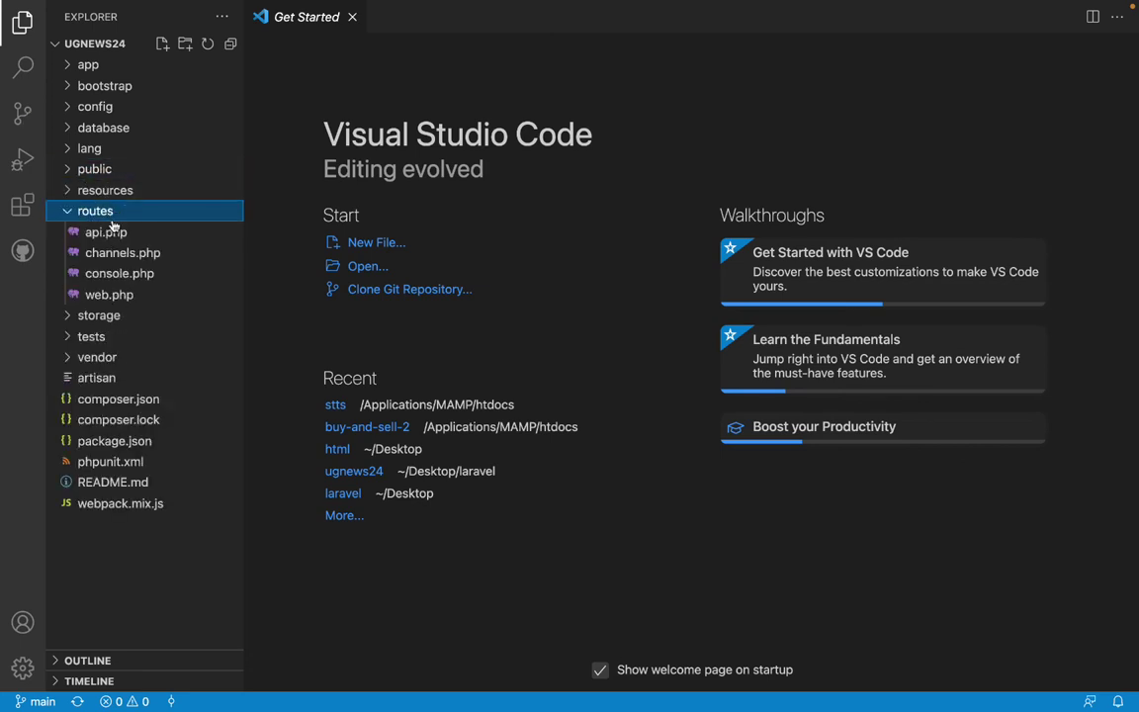
{"action": "left_click", "coordinate": [109, 297]}
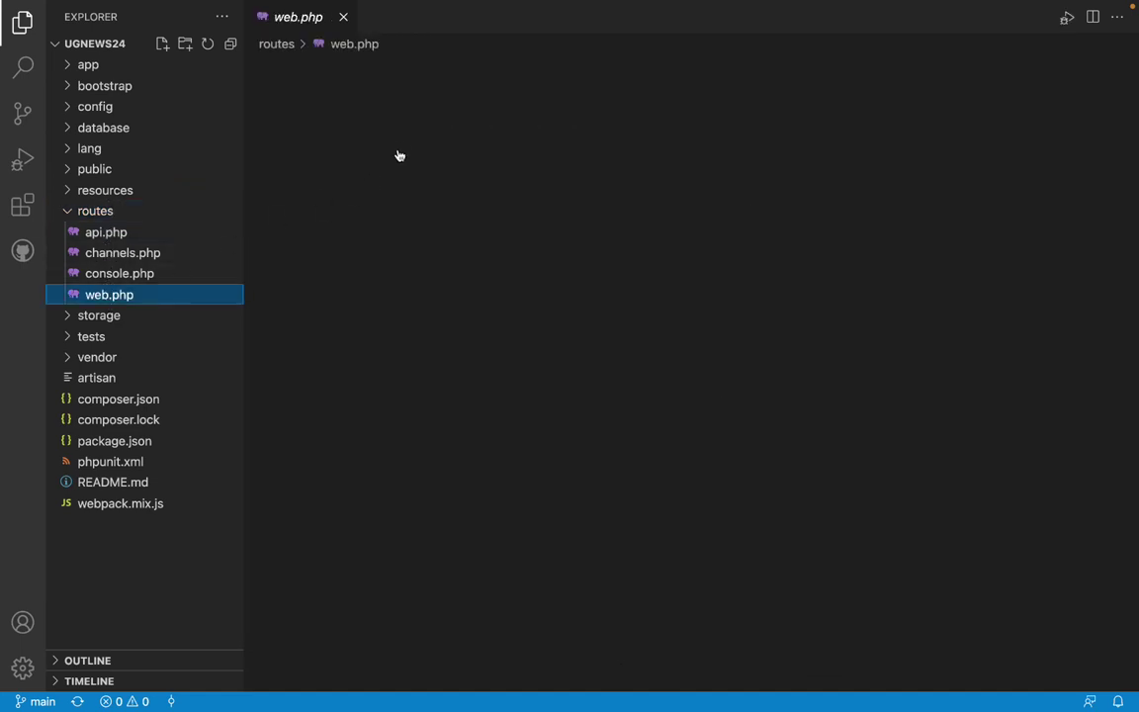
Insert '//this is a smmple change' as line 3 of web.php and save the file.
{"action": "left_click", "coordinate": [403, 118]}
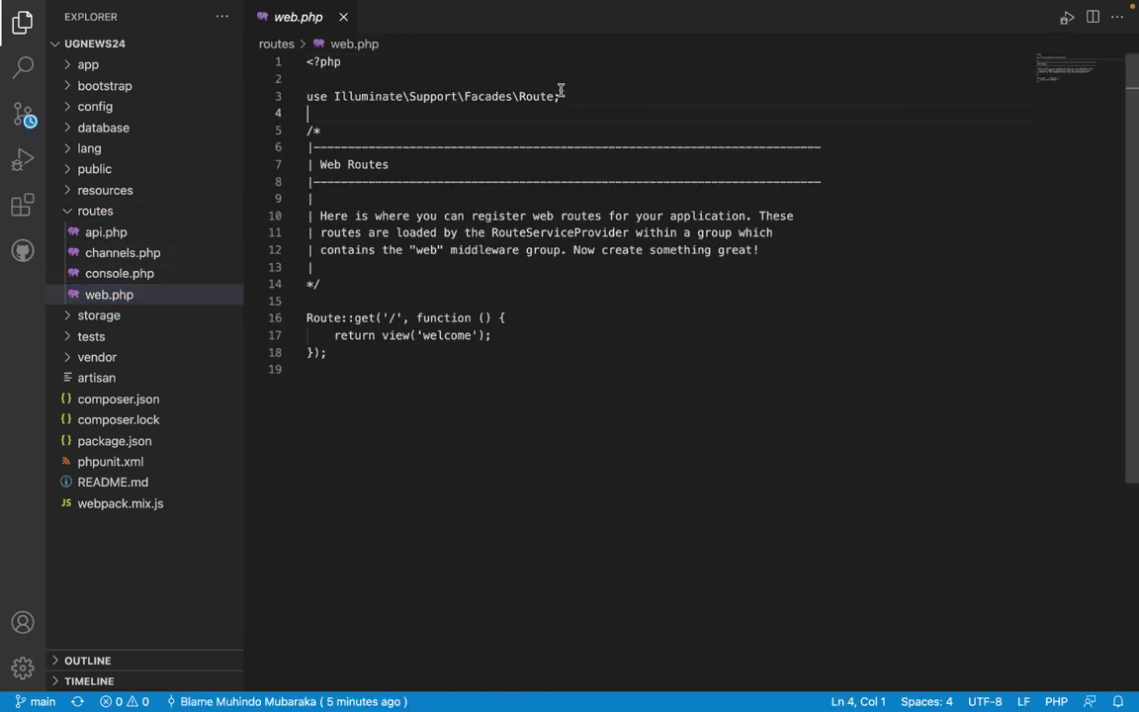
{"action": "key", "text": "Up"}
{"action": "key", "text": "Up"}
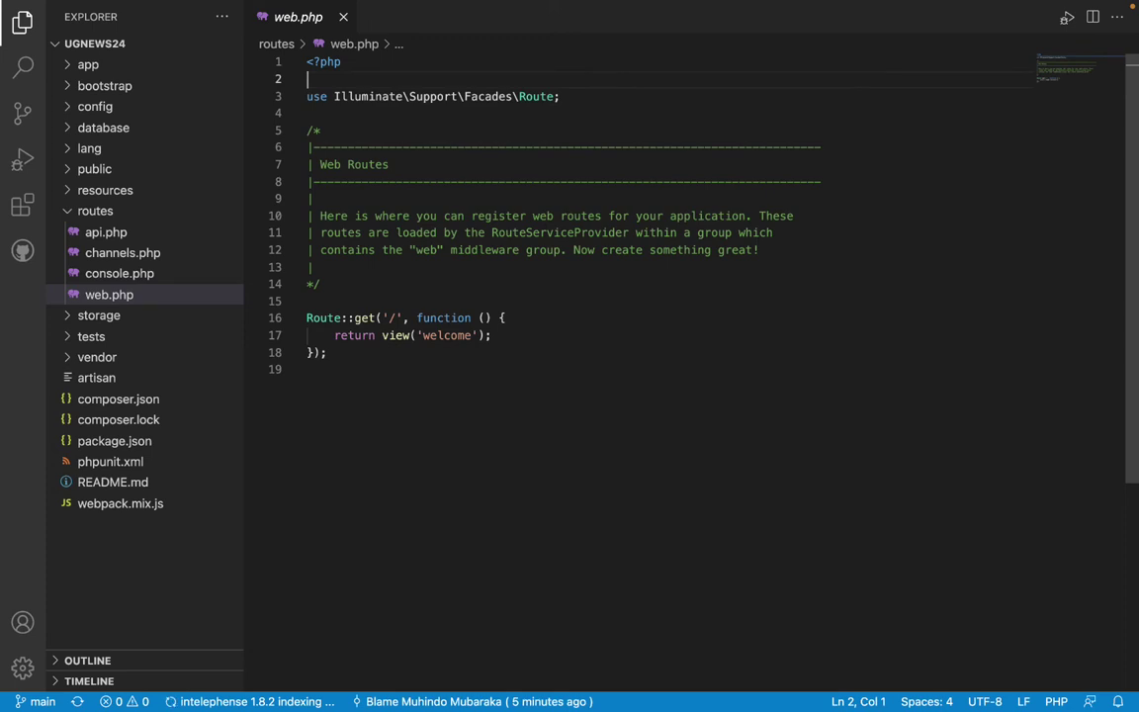
{"action": "key", "text": "Return"}
{"action": "type", "text": "//th"}
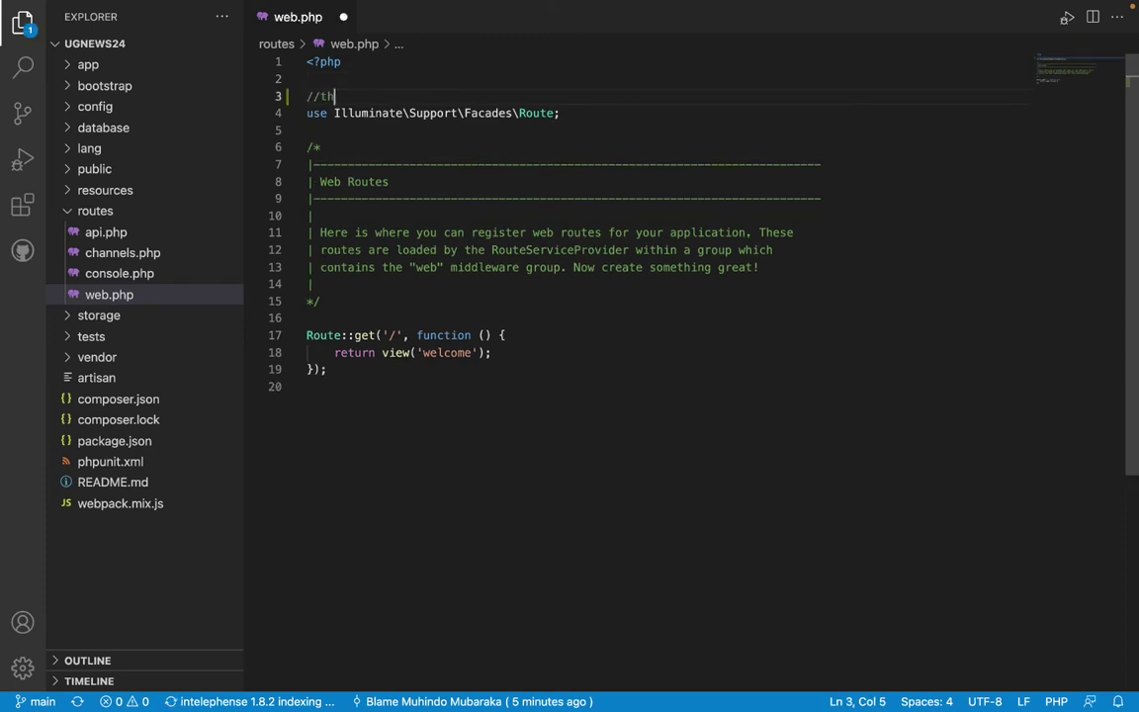
{"action": "type", "text": "is is a smoo"}
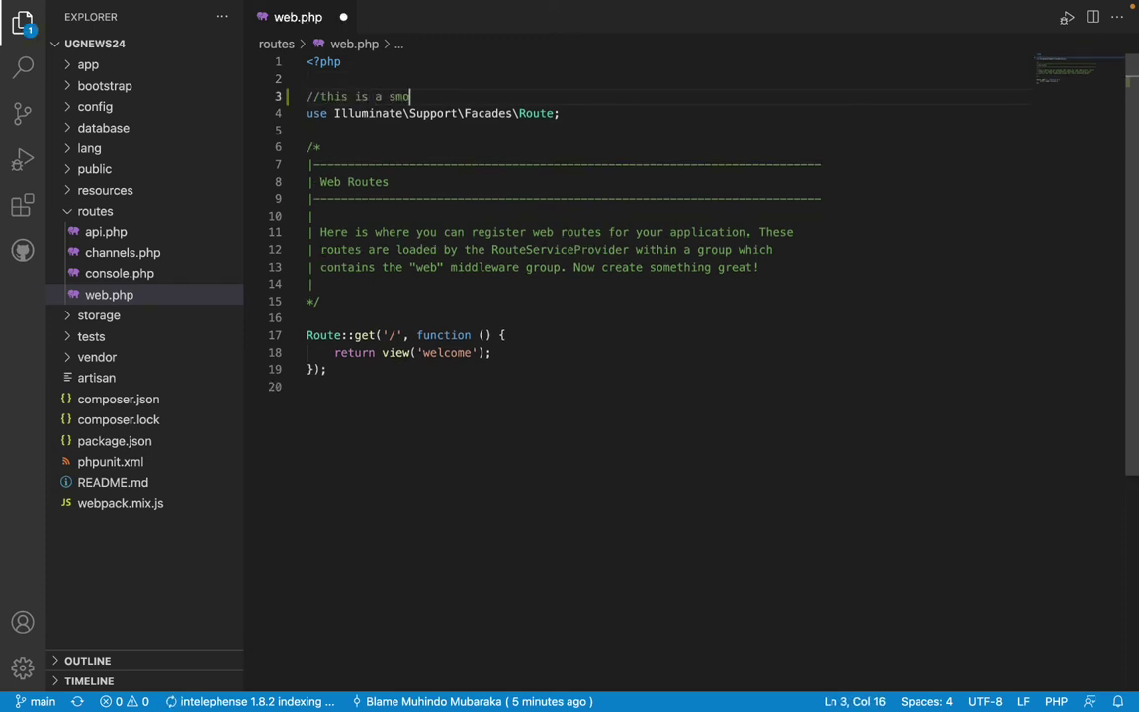
{"action": "key", "text": "BackSpace"}
{"action": "key", "text": "BackSpace"}
{"action": "type", "text": "p"}
{"action": "key", "text": "BackSpace"}
{"action": "type", "text": "mple change"}
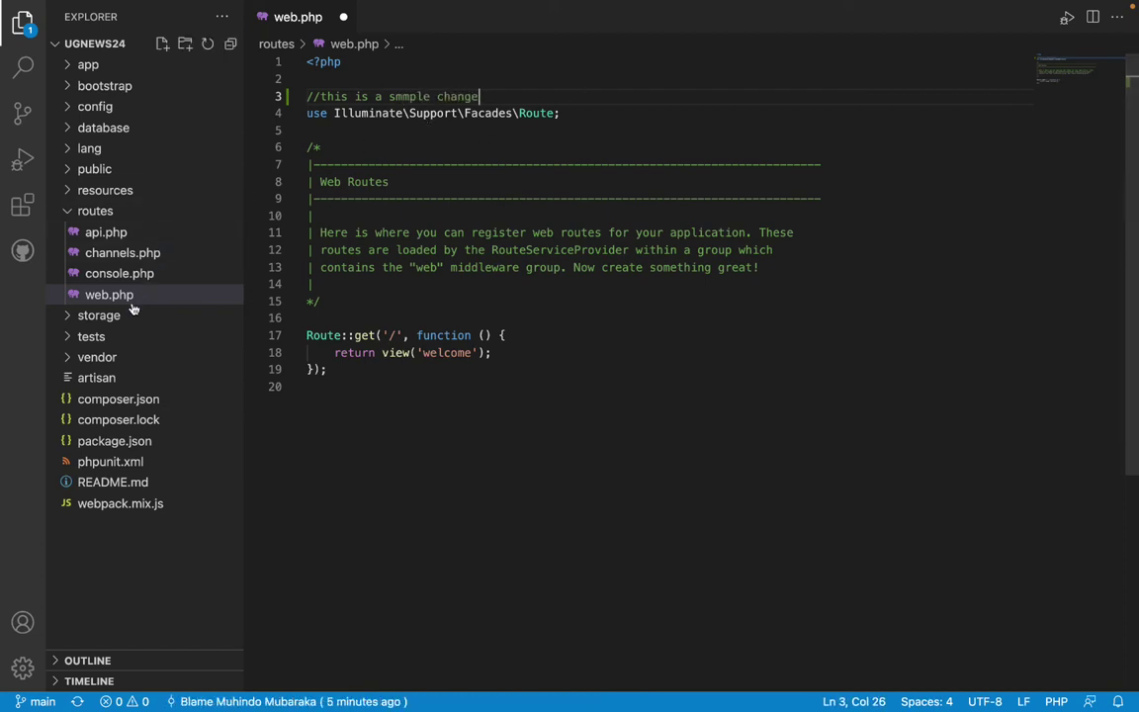
{"action": "left_click", "coordinate": [466, 222]}
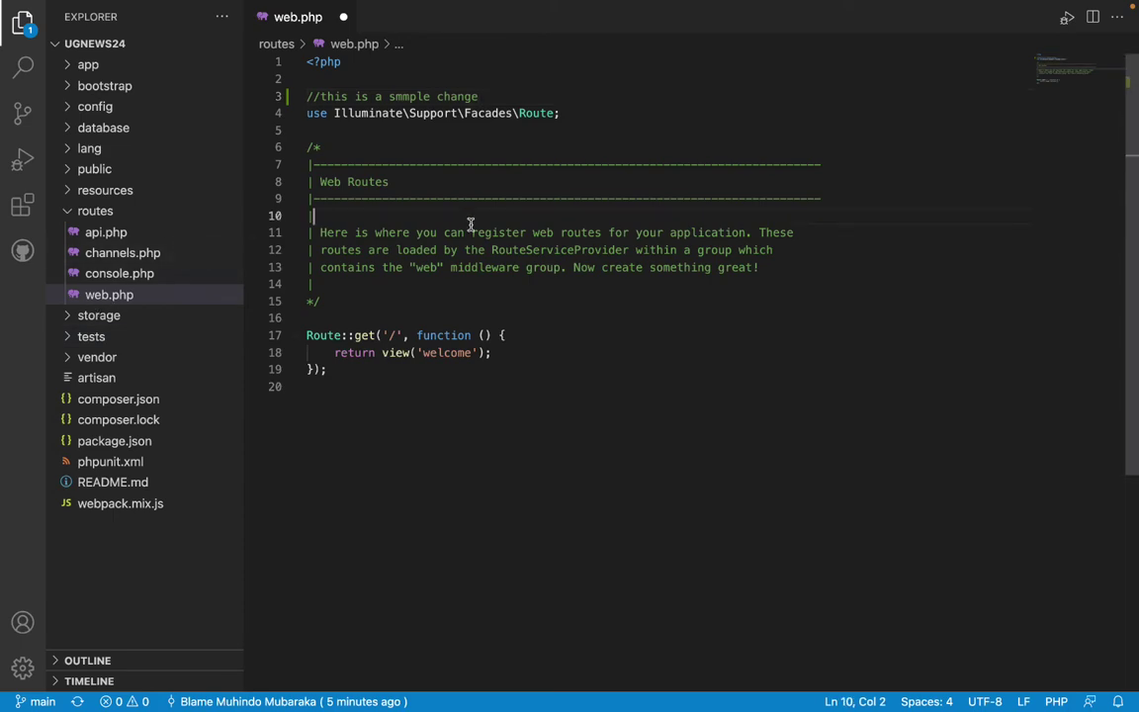
{"action": "key", "text": "ctrl+s"}
{"action": "key", "text": "super+Tab"}
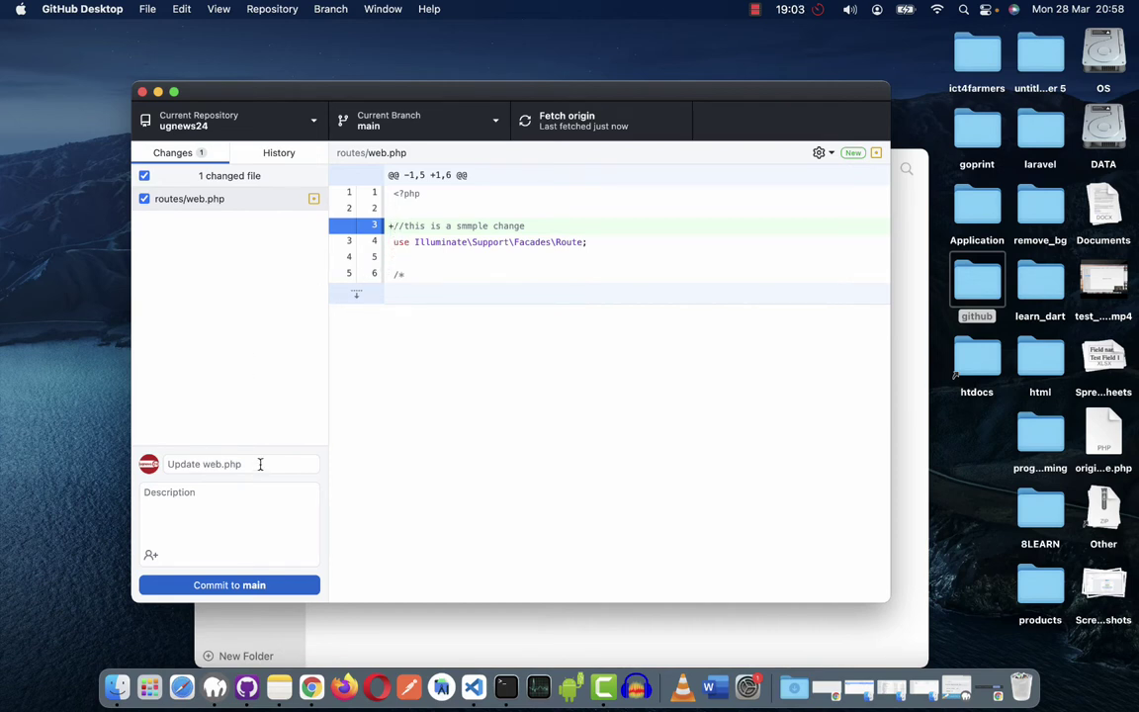
Commit the web.php edit to main as 'new change' and push it to origin.
{"action": "left_click", "coordinate": [204, 464]}
{"action": "type", "text": "ne"}
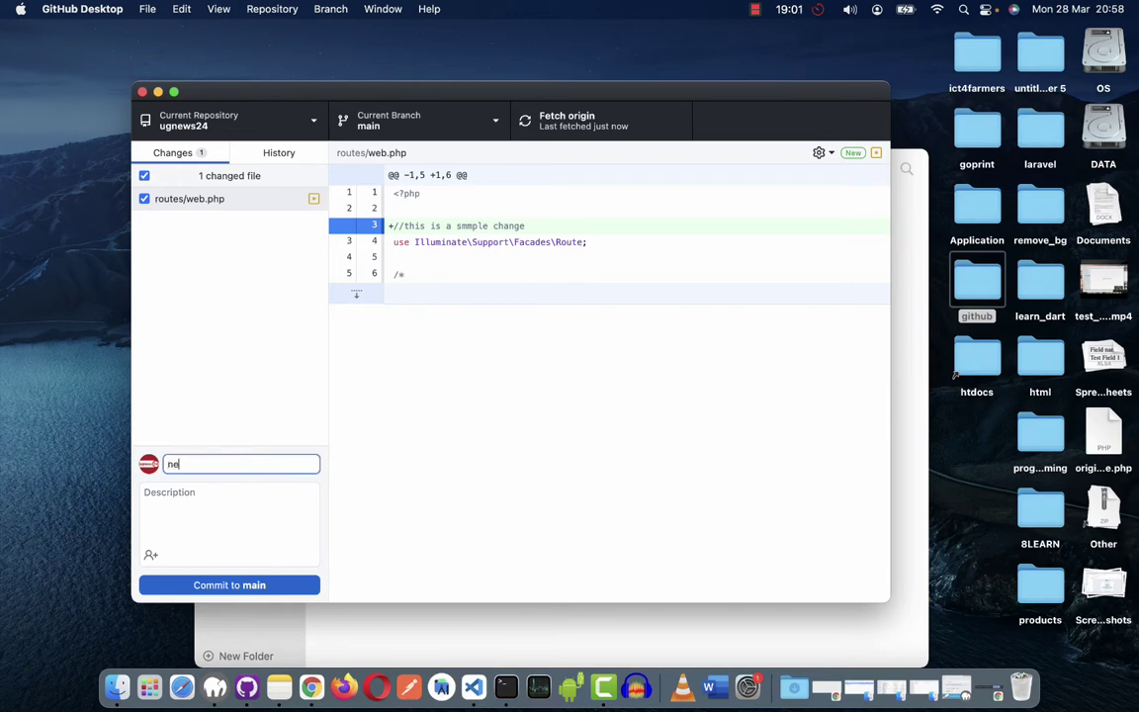
{"action": "type", "text": "w change"}
{"action": "left_click", "coordinate": [230, 584]}
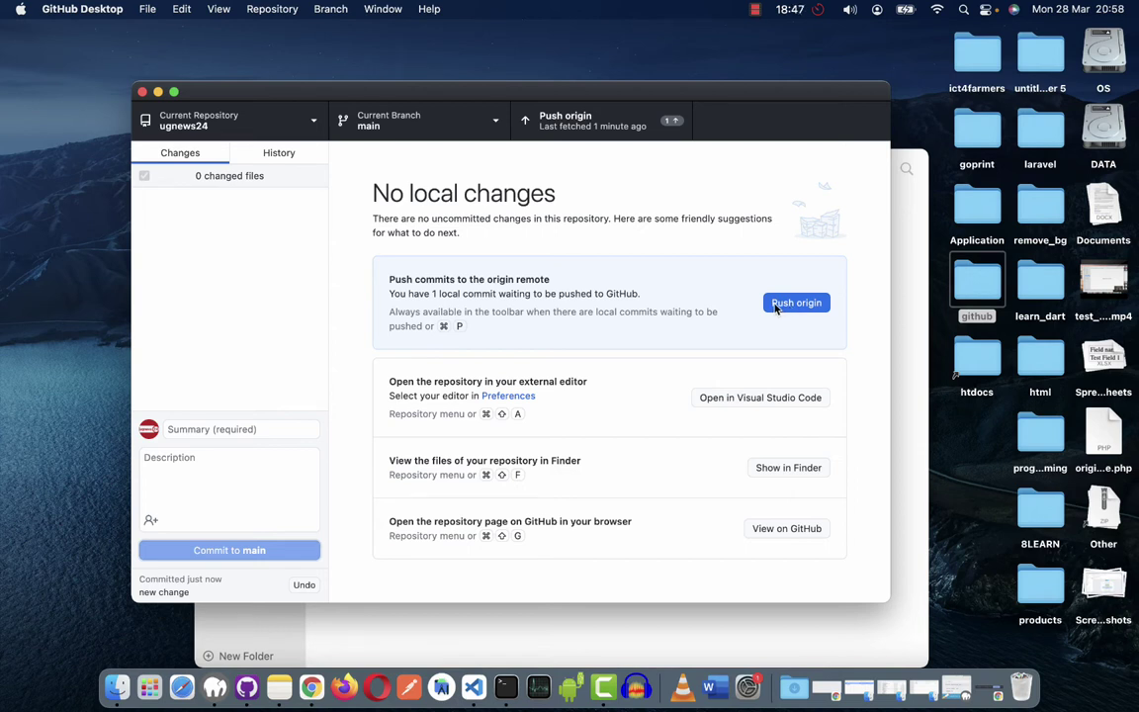
{"action": "left_click", "coordinate": [784, 308]}
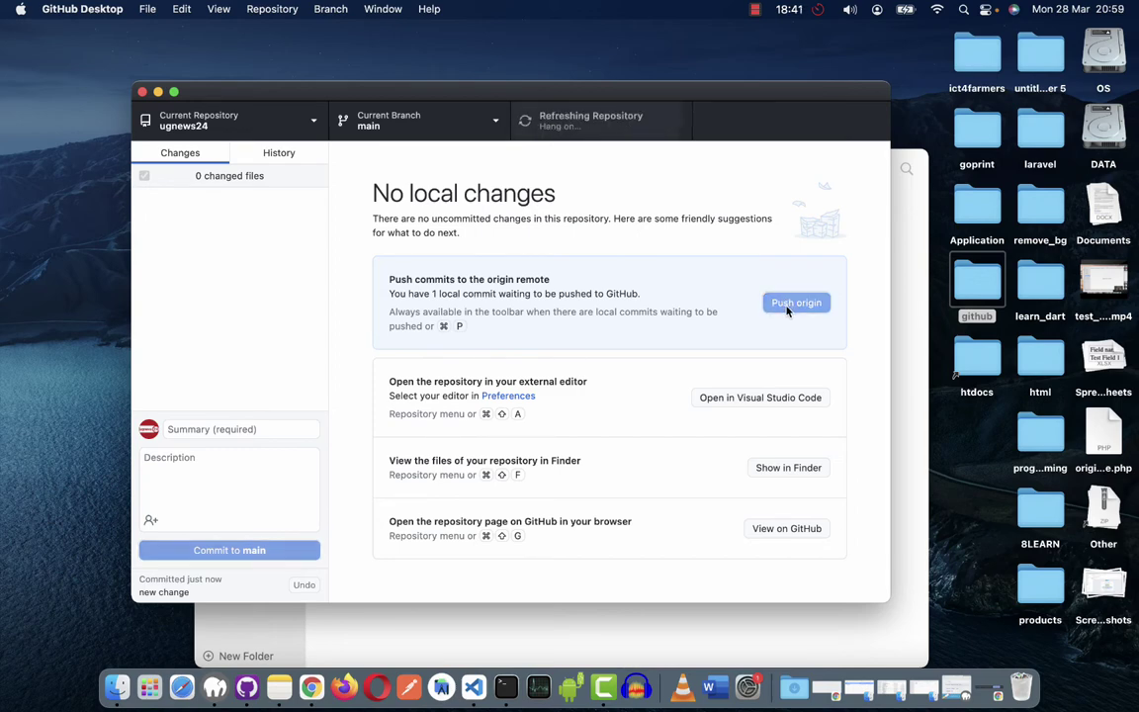
{"action": "key", "text": "ctrl+Right"}
{"action": "key", "text": "ctrl+Right"}
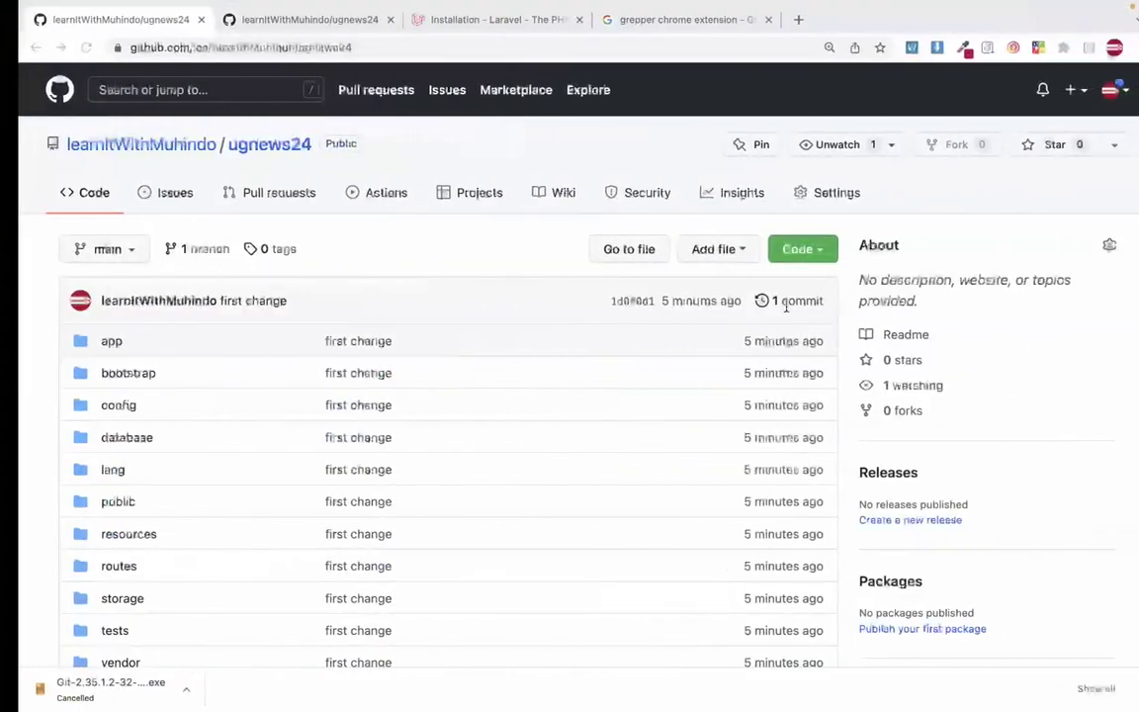
Reload ugnews24 on GitHub to show the 'new change' commit, then open routes/web.php.
{"action": "left_click", "coordinate": [66, 48]}
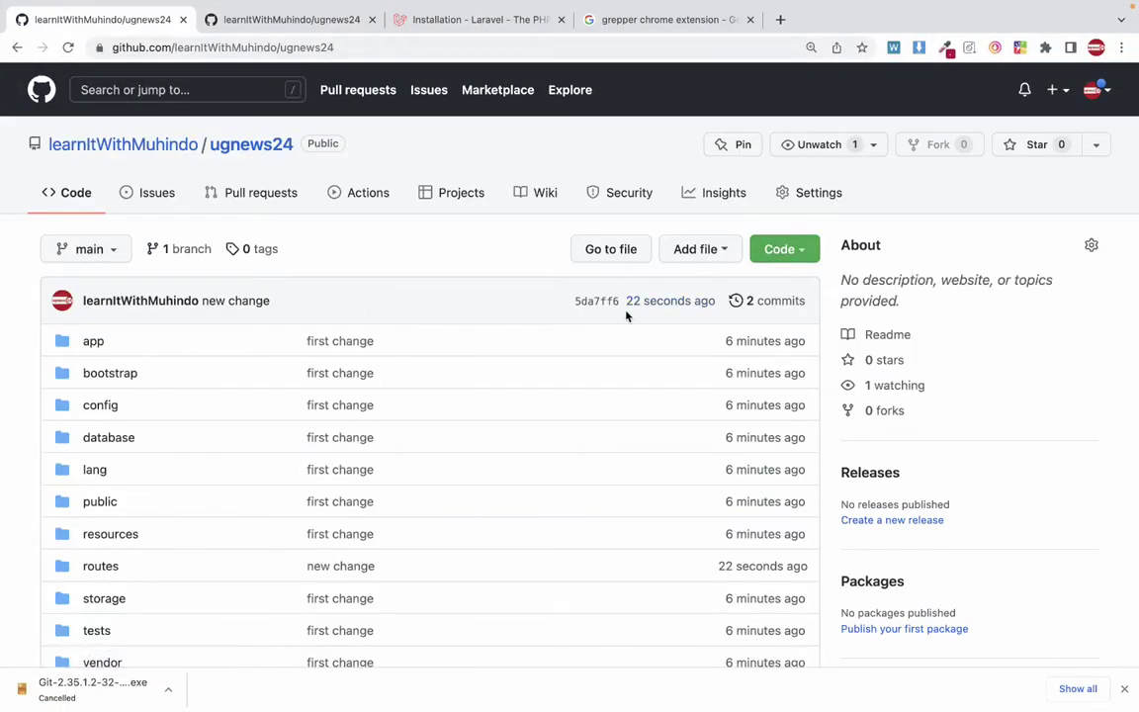
{"action": "left_click_drag", "start_coordinate": [623, 310], "coordinate": [667, 307]}
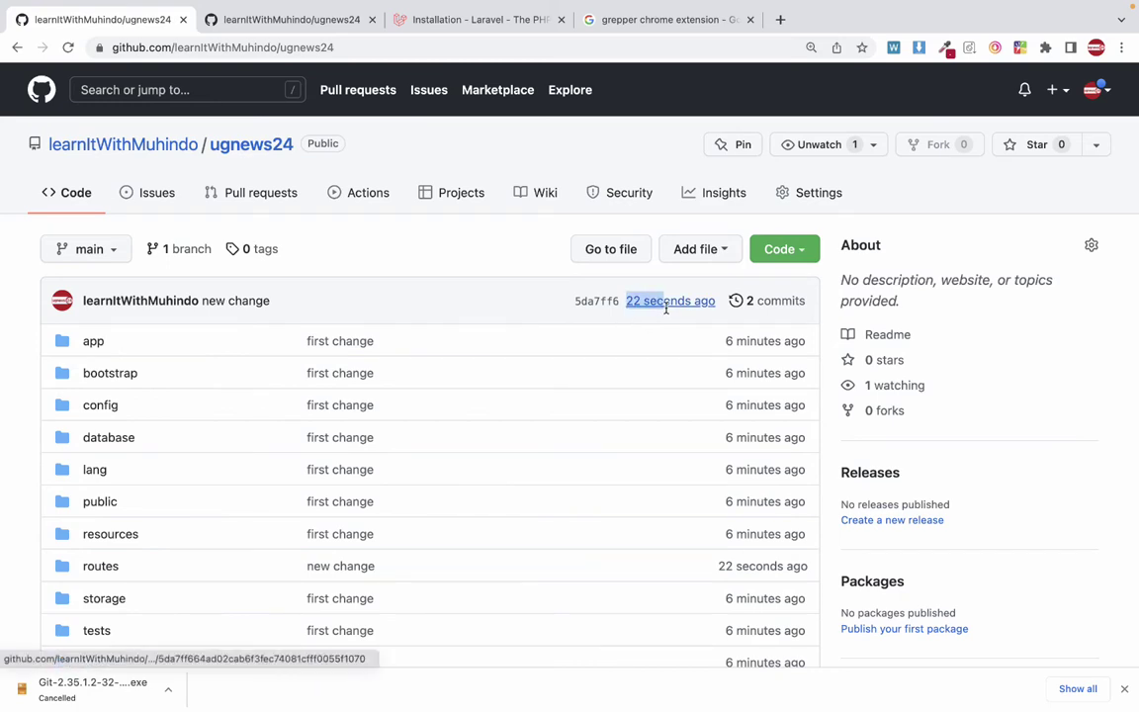
{"action": "scroll", "coordinate": [667, 310], "scroll_direction": "down", "scroll_amount": 1}
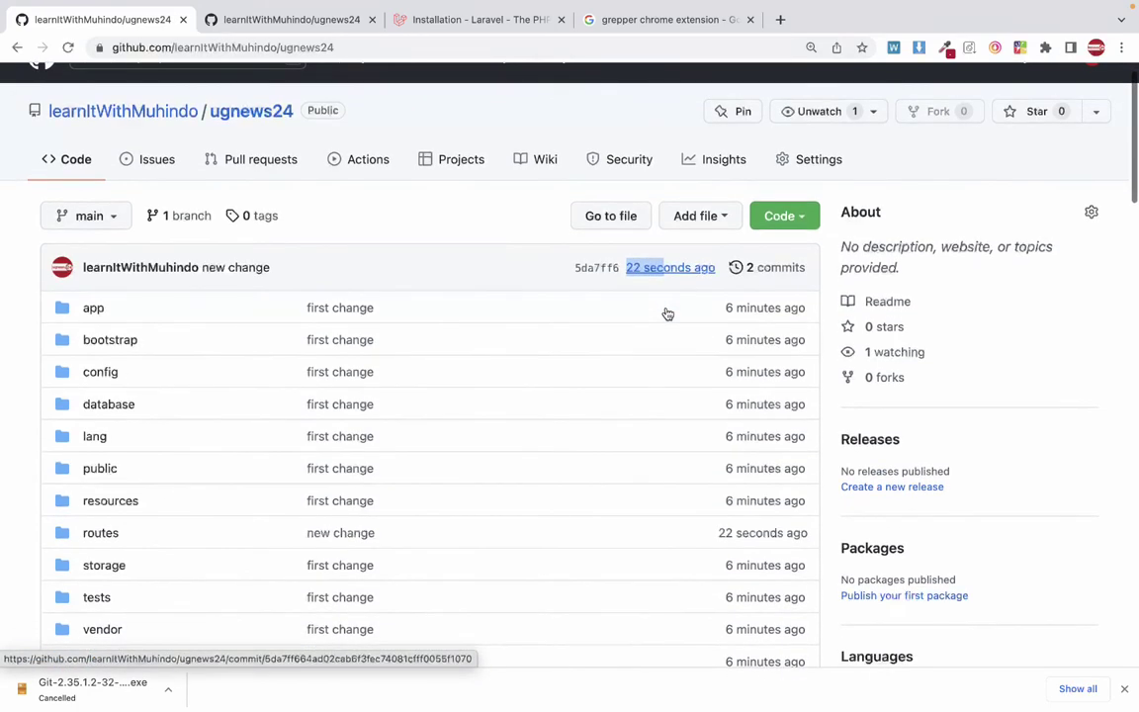
{"action": "scroll", "coordinate": [668, 313], "scroll_direction": "down", "scroll_amount": 3}
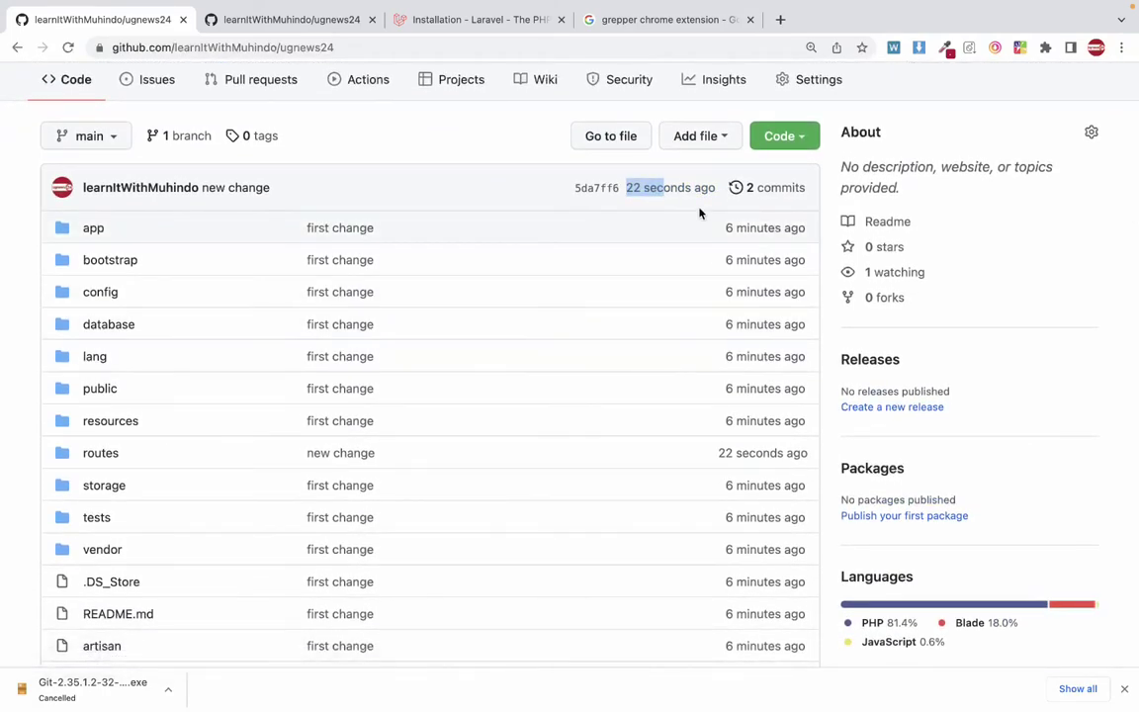
{"action": "key", "text": "super+plus"}
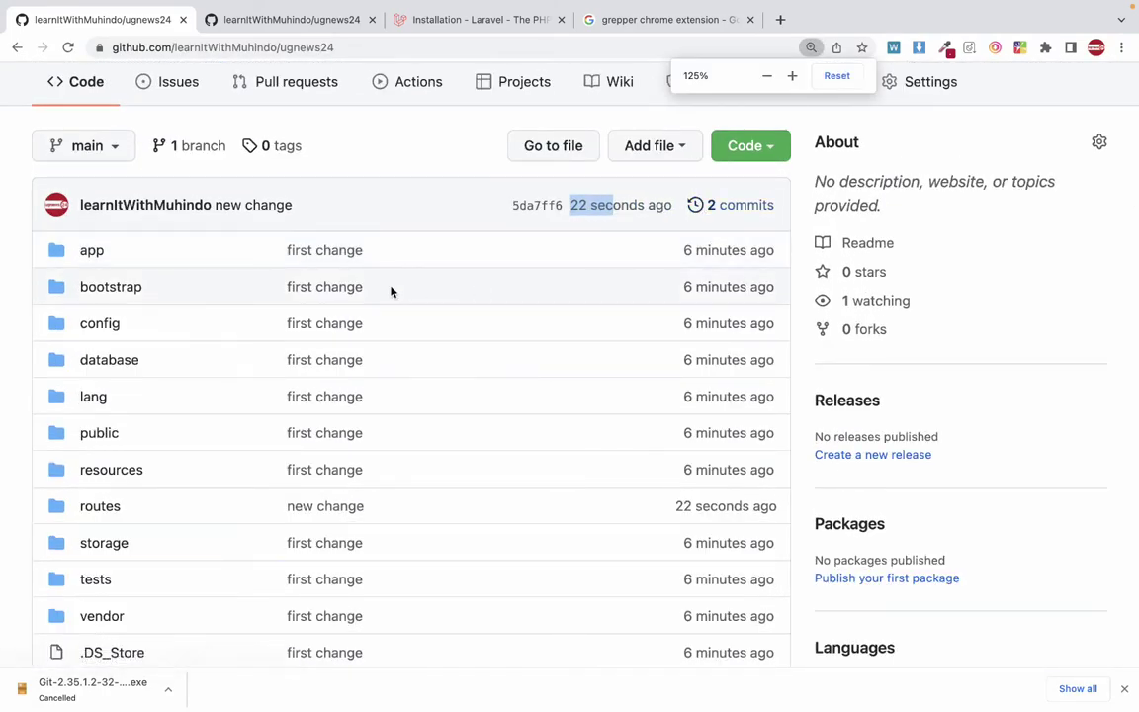
{"action": "left_click", "coordinate": [111, 506]}
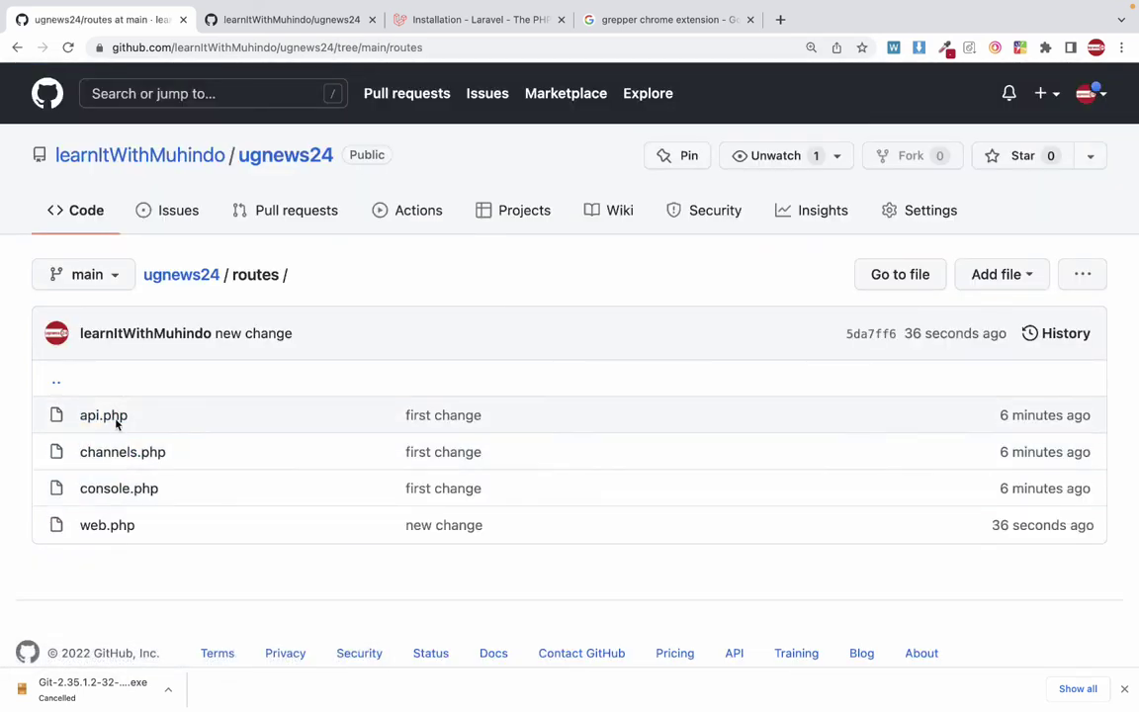
{"action": "left_click", "coordinate": [115, 528]}
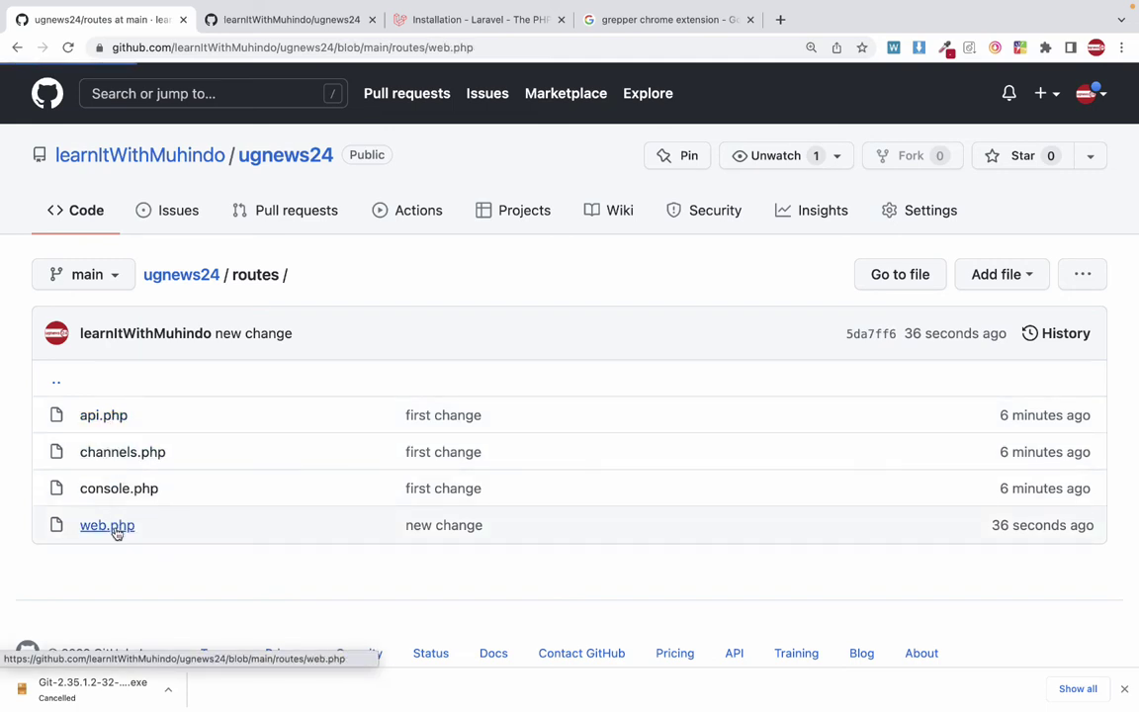
Highlight the '//this is a smmple change' comment on line 3 online, then return to VS Code.
{"action": "scroll", "coordinate": [272, 501], "scroll_direction": "down", "scroll_amount": 3}
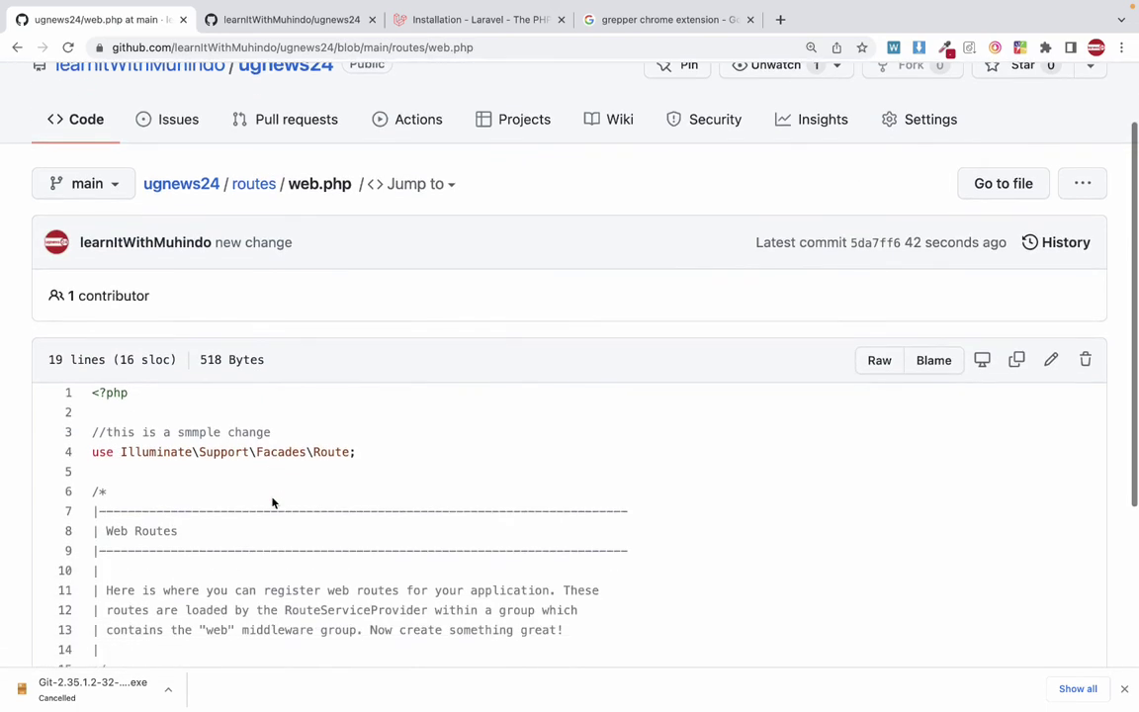
{"action": "left_click_drag", "start_coordinate": [107, 368], "coordinate": [294, 372]}
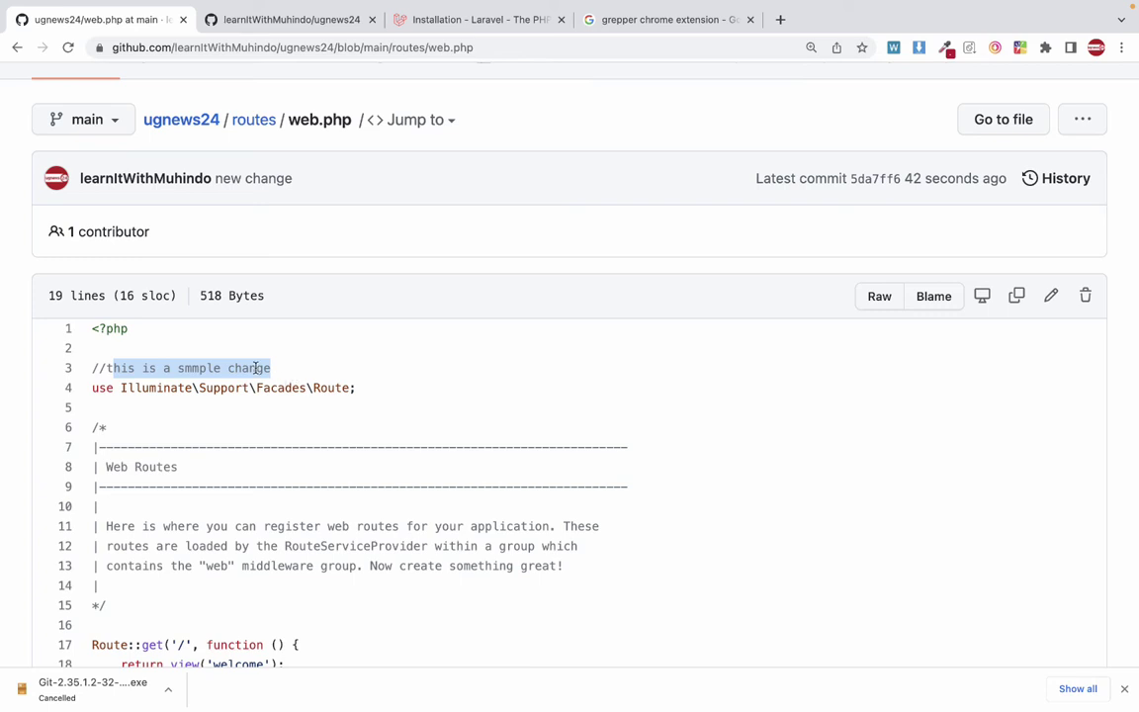
{"action": "key", "text": "ctrl+Left"}
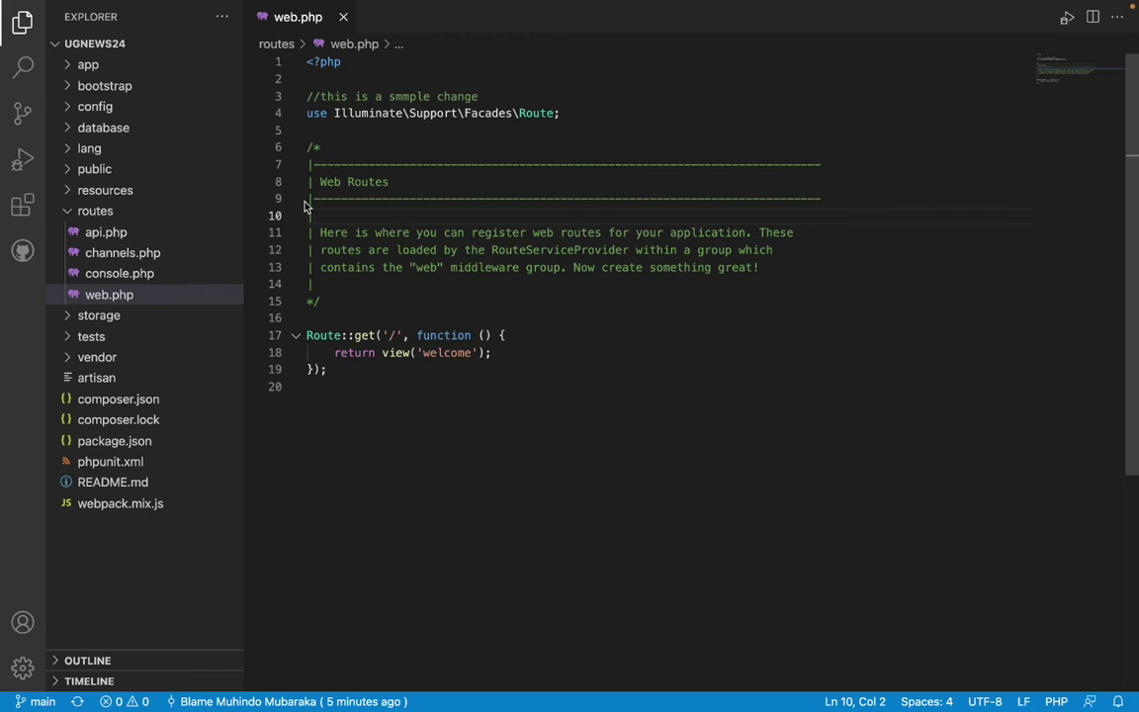
Compare the local web.php in VS Code with GitHub's copy showing the line 3 comment.
{"action": "mouse_move", "coordinate": [405, 354]}
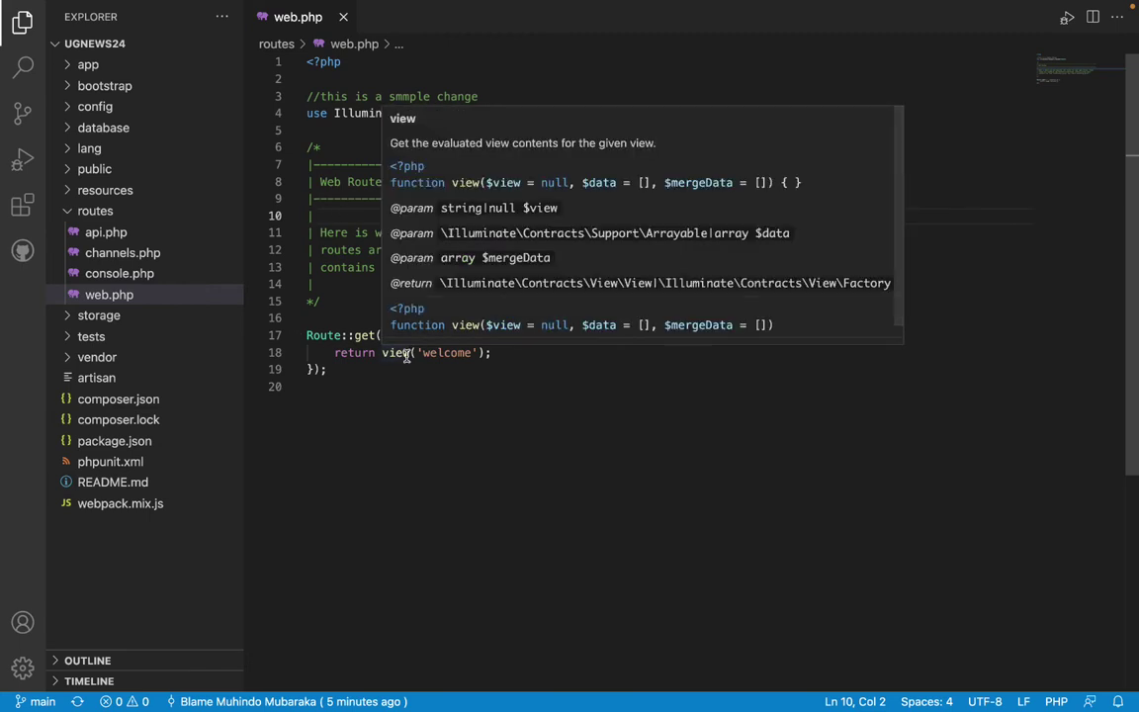
{"action": "left_click", "coordinate": [326, 335]}
{"action": "left_click", "coordinate": [385, 302]}
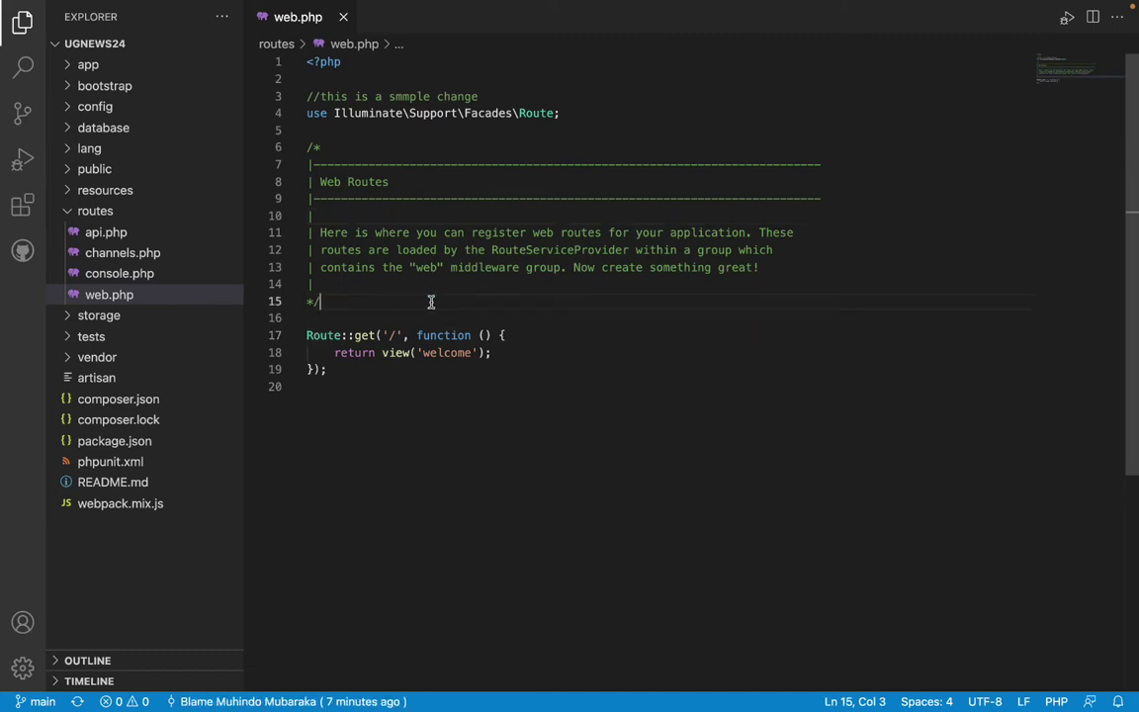
{"action": "left_click", "coordinate": [368, 283]}
{"action": "key", "text": "ctrl+Right"}
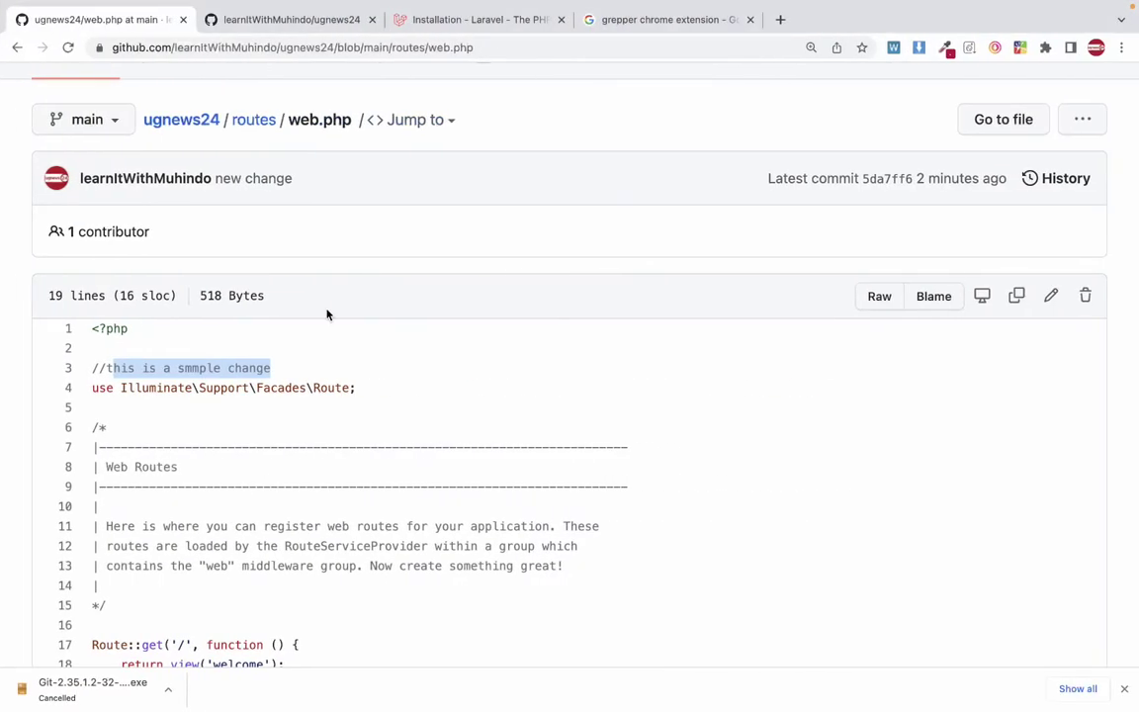
{"action": "scroll", "coordinate": [282, 383], "scroll_direction": "down", "scroll_amount": 2}
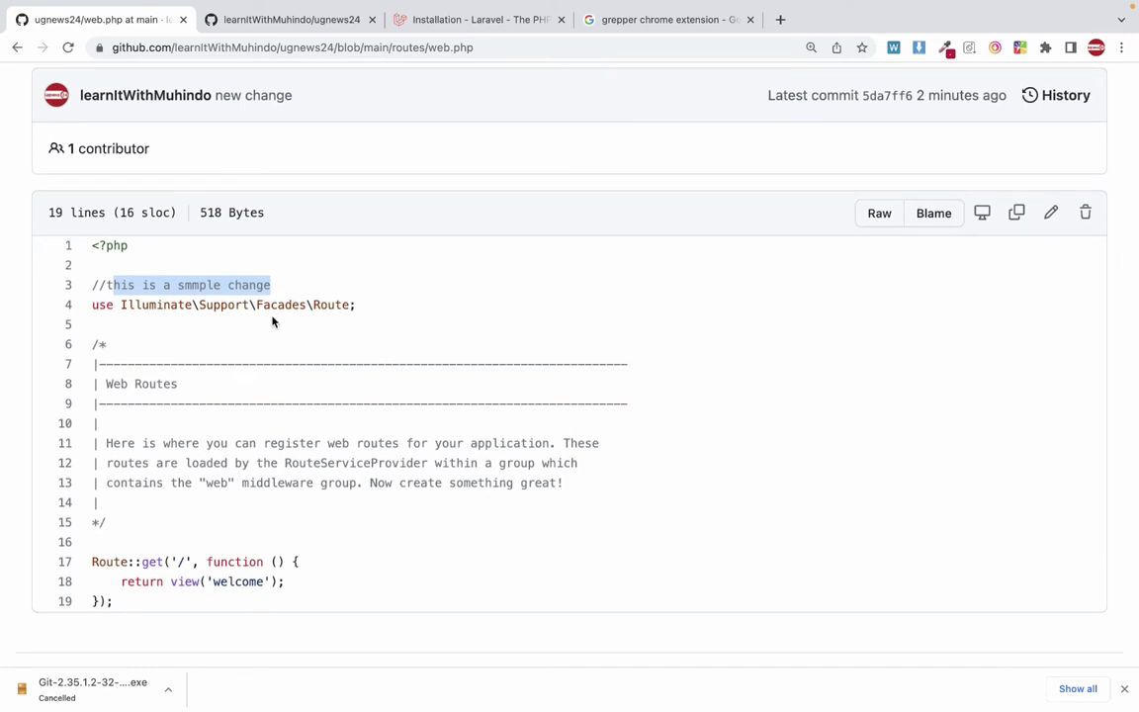
{"action": "key", "text": "ctrl+Left"}
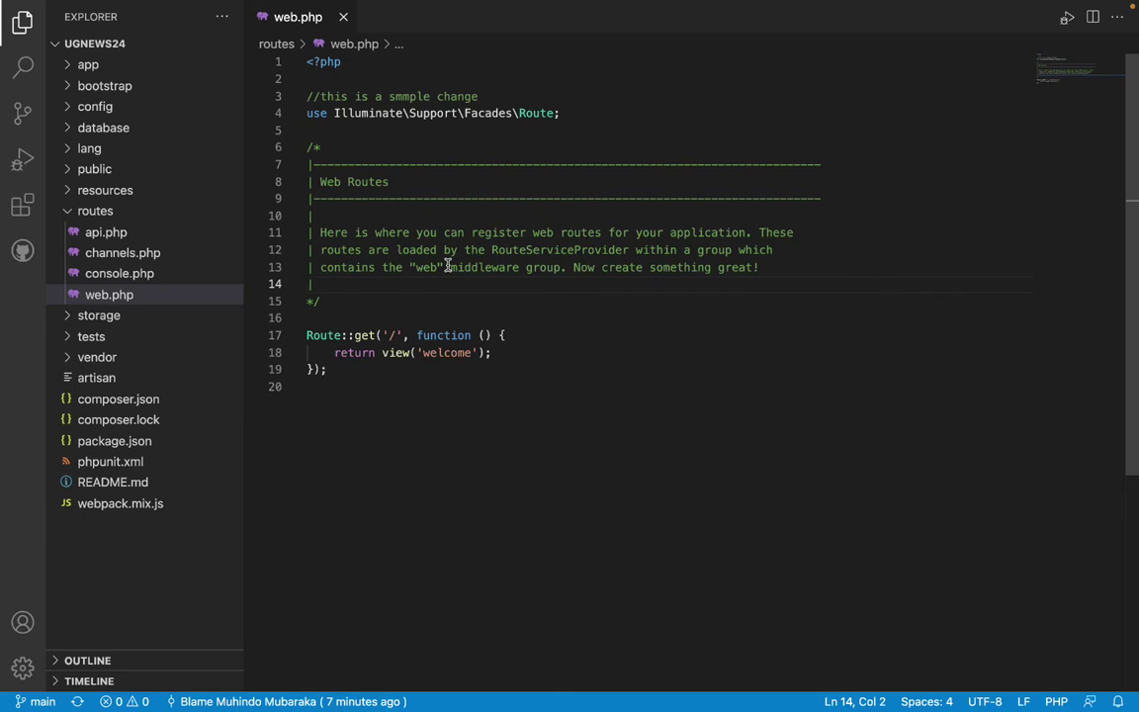
{"action": "key", "text": "ctrl+Right"}
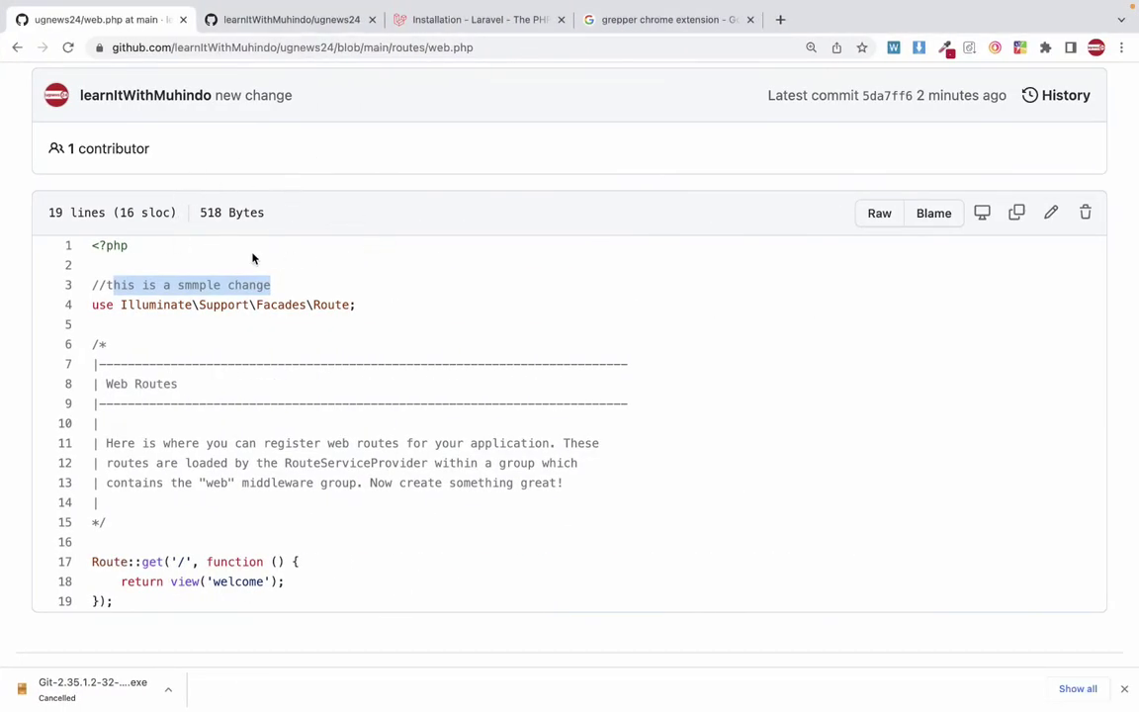
{"action": "left_click", "coordinate": [234, 295]}
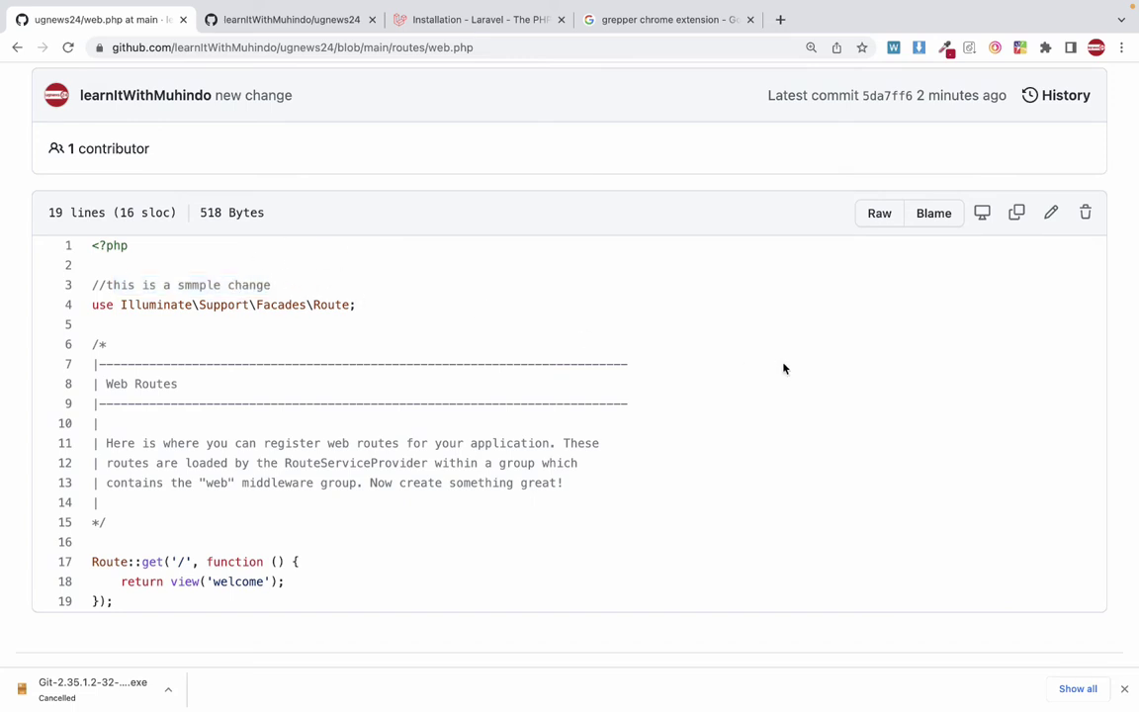
In GitHub's web editor, add line 4 '// yeah! this is another change from another pc! (web)'.
{"action": "left_click", "coordinate": [1051, 214]}
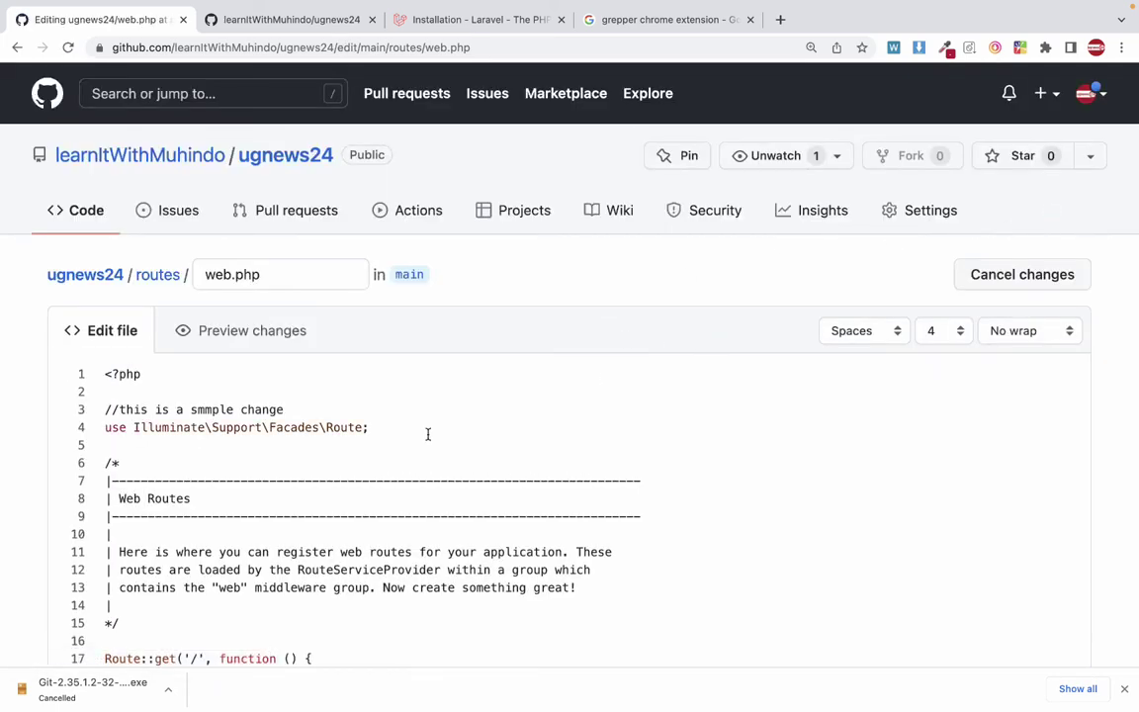
{"action": "key", "text": "Return"}
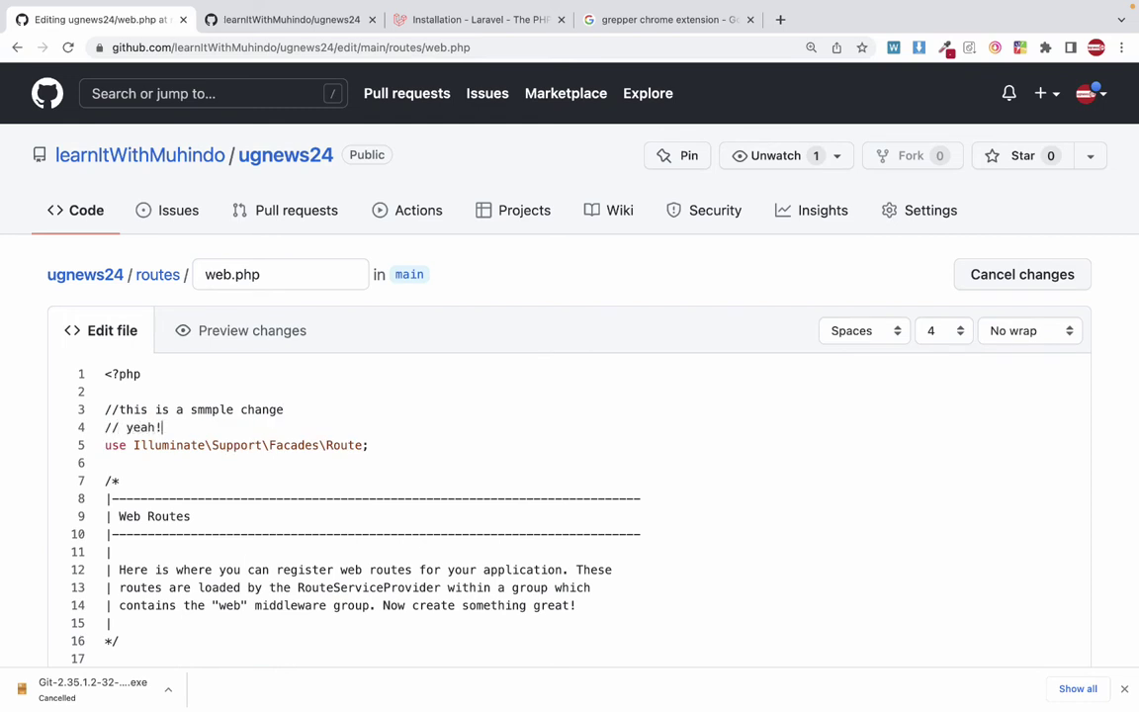
{"action": "type", "text": "this is another change from"}
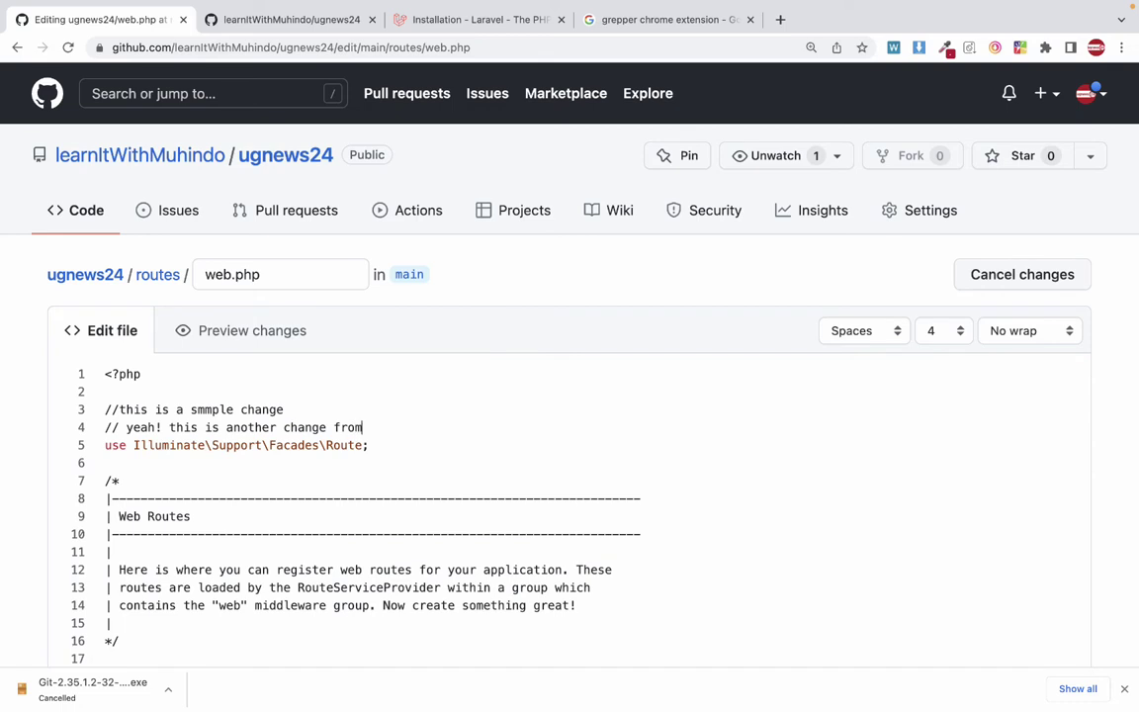
{"action": "type", "text": " another pc! (web"}
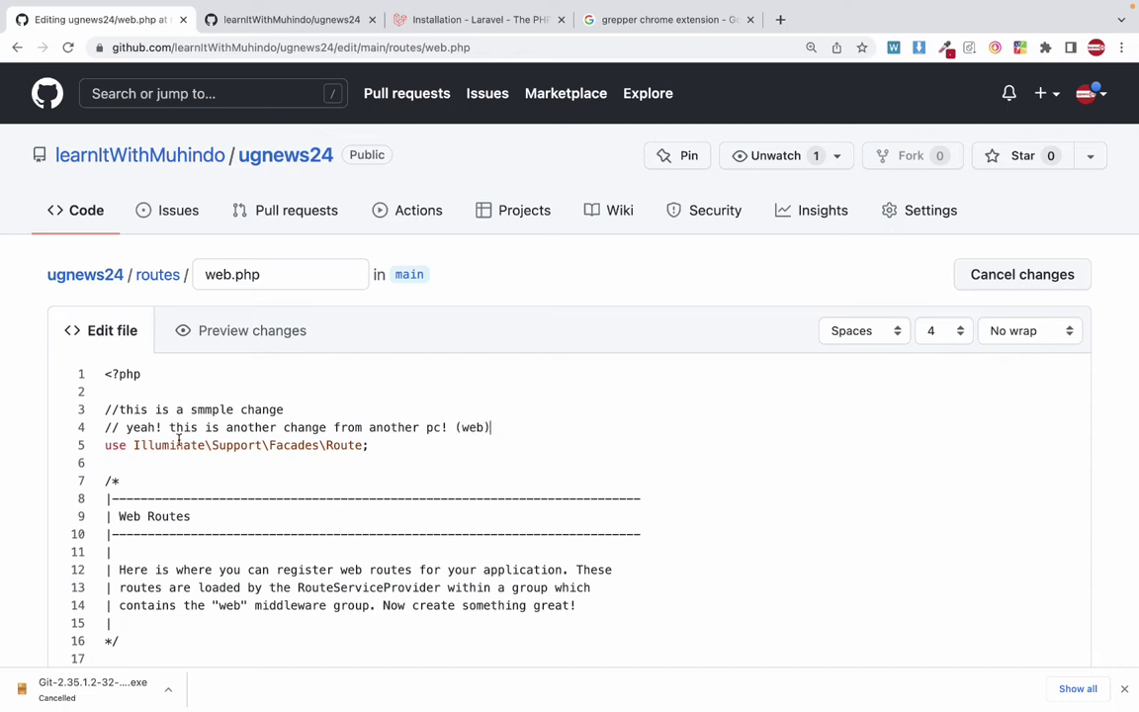
{"action": "left_click_drag", "start_coordinate": [127, 427], "coordinate": [255, 427]}
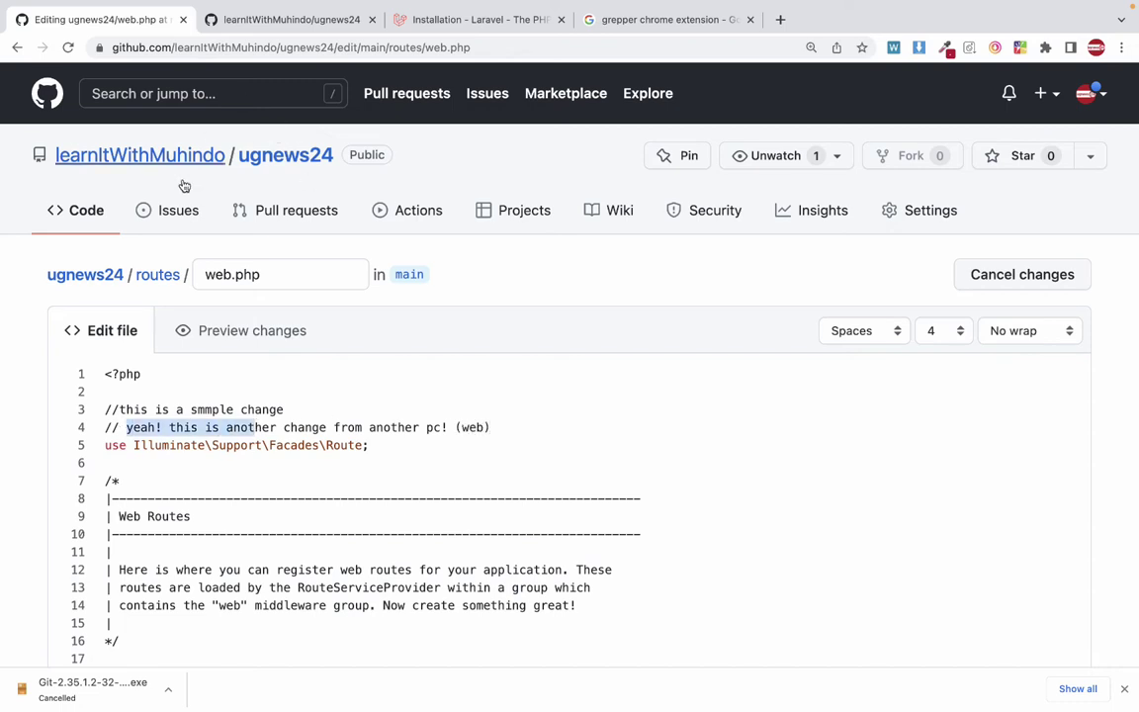
{"action": "left_click", "coordinate": [219, 429]}
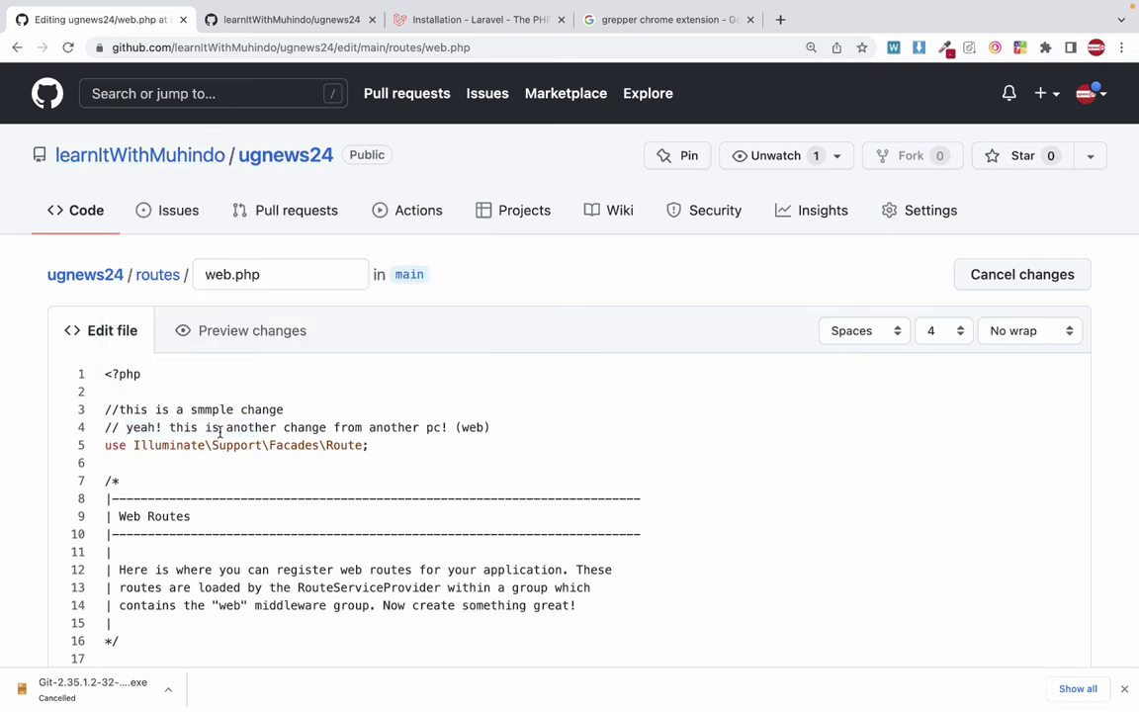
Commit the online web.php edit straight to main with the summary 'from web'.
{"action": "scroll", "coordinate": [229, 496], "scroll_direction": "down", "scroll_amount": 15}
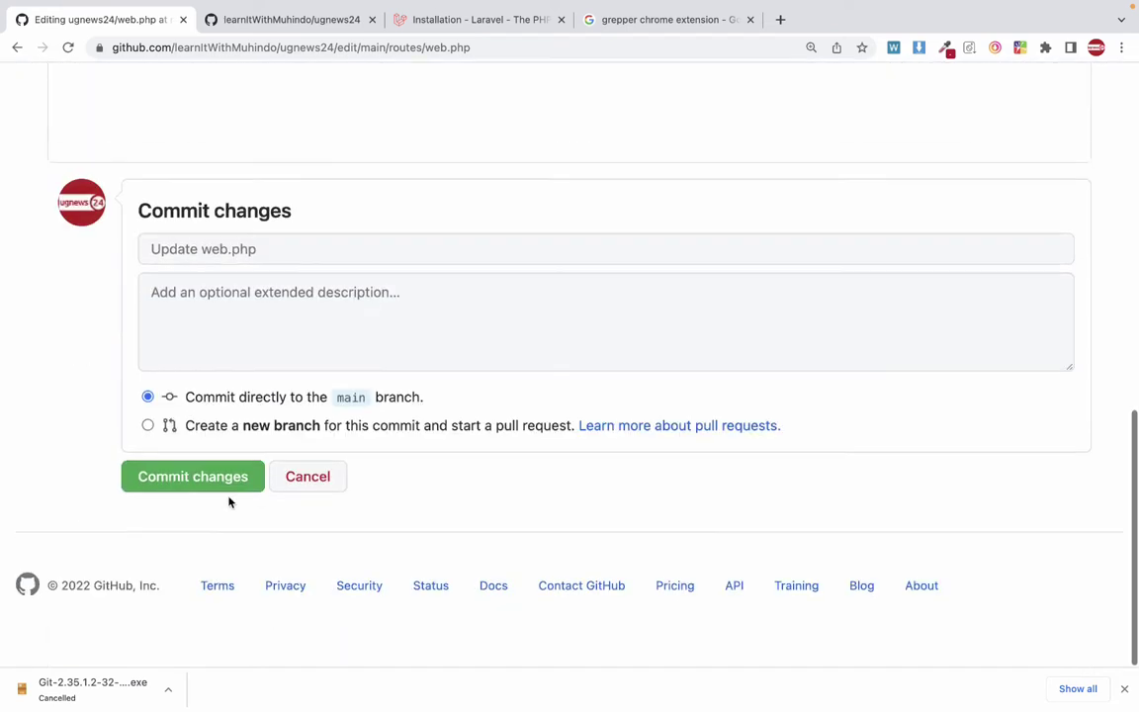
{"action": "left_click", "coordinate": [255, 263]}
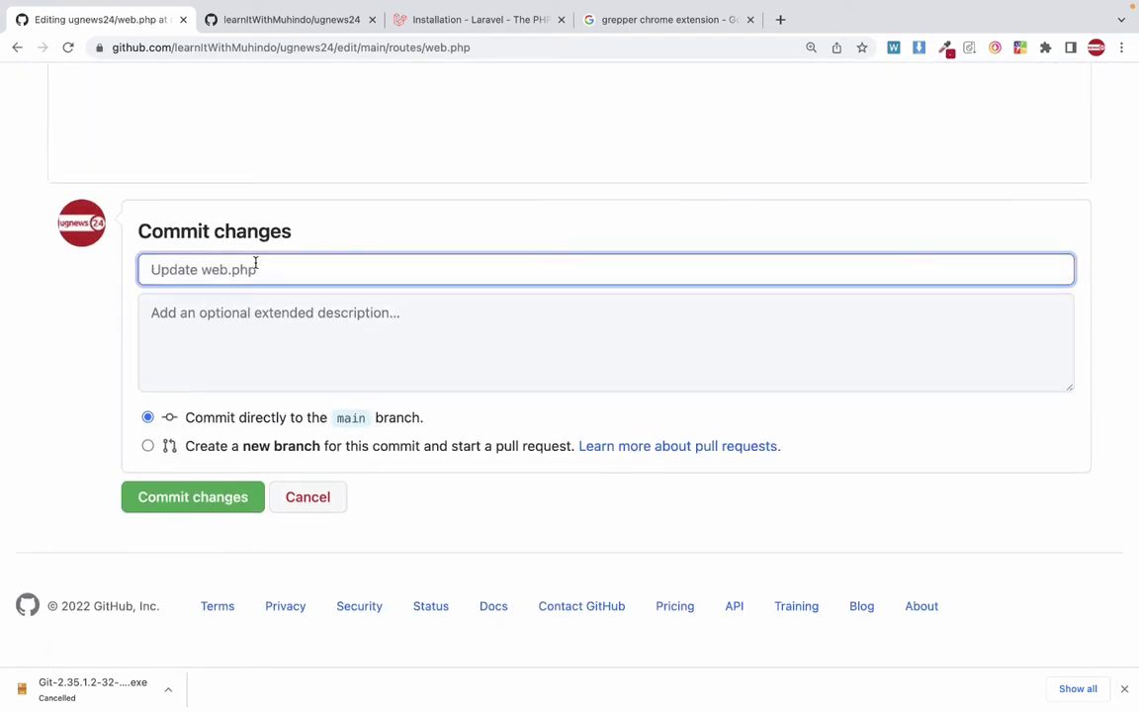
{"action": "type", "text": "from web"}
{"action": "left_click", "coordinate": [193, 495]}
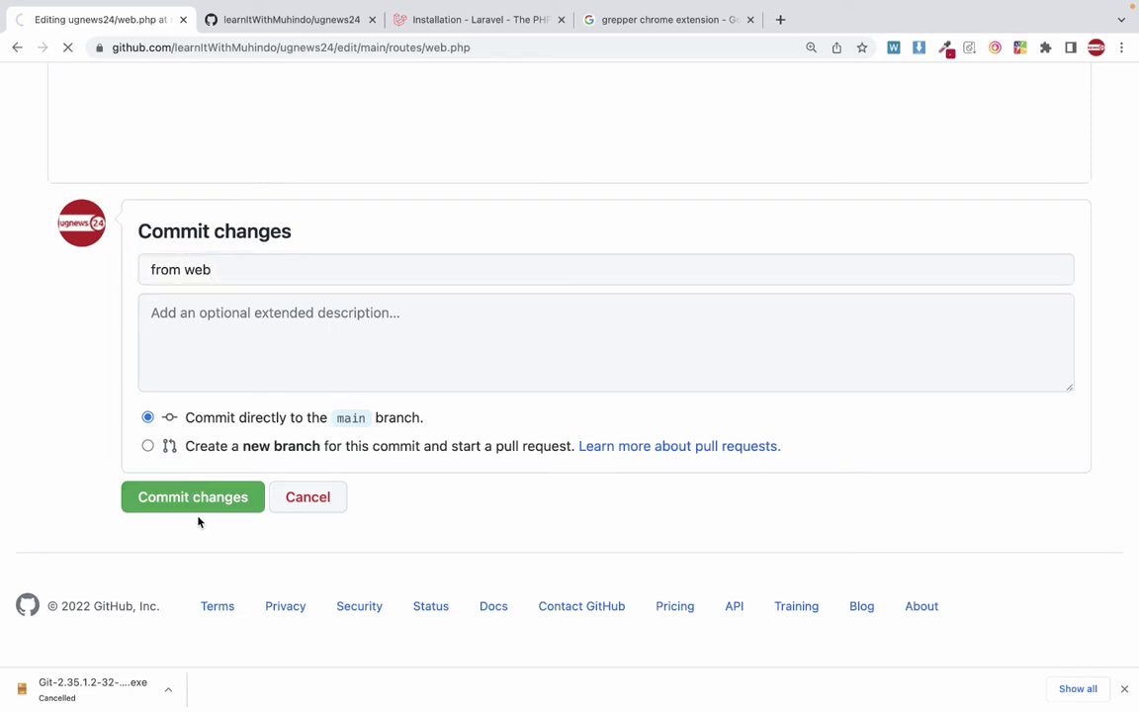
{"action": "scroll", "coordinate": [213, 516], "scroll_direction": "down", "scroll_amount": 2}
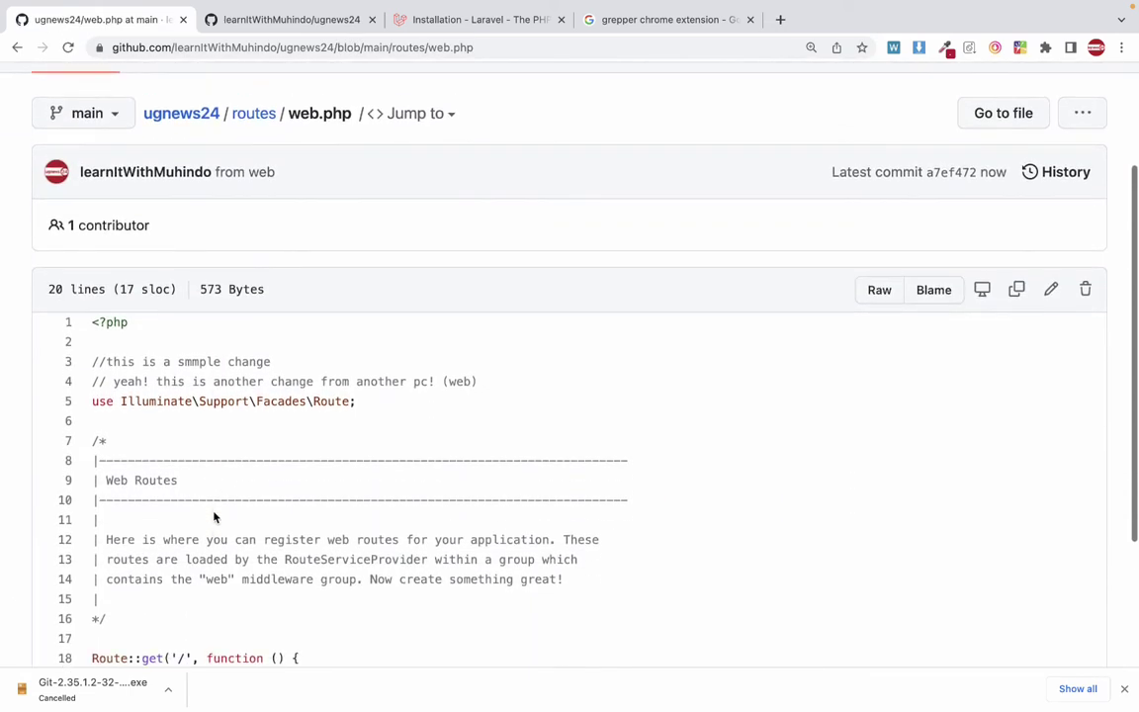
{"action": "scroll", "coordinate": [214, 516], "scroll_direction": "down", "scroll_amount": 1}
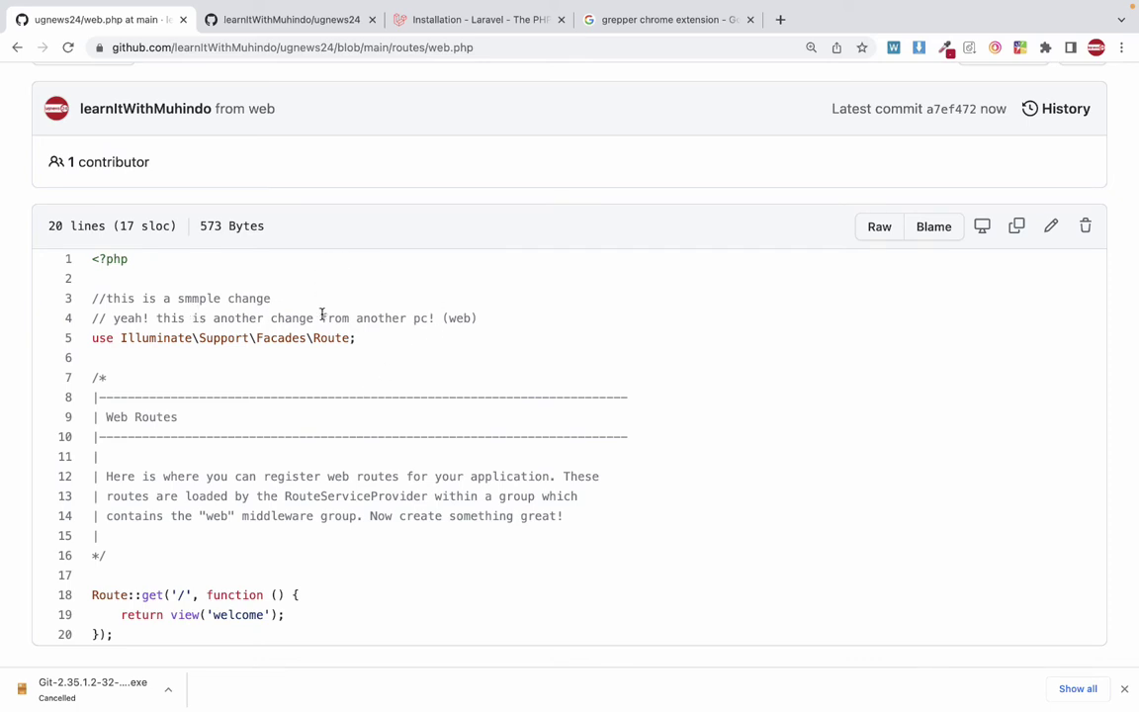
{"action": "key", "text": "ctrl+Left"}
{"action": "key", "text": "ctrl+Left"}
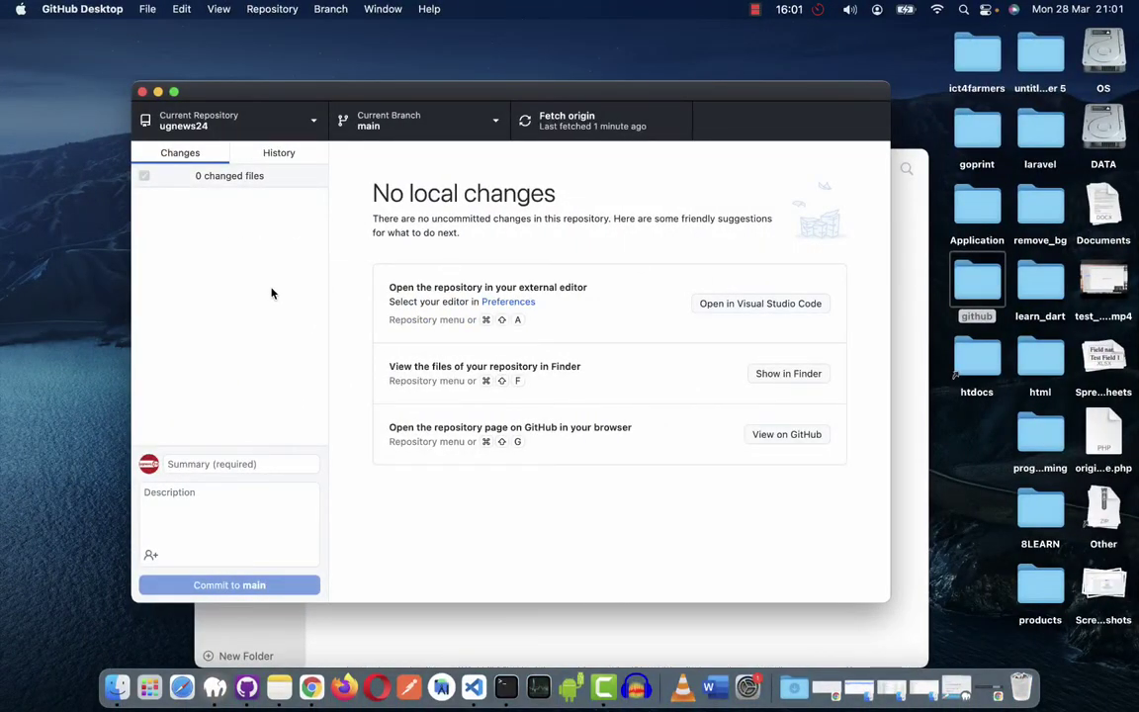
Fetch origin and pull the one new 'from web' commit into the local ugnews24 repository.
{"action": "left_click", "coordinate": [585, 123]}
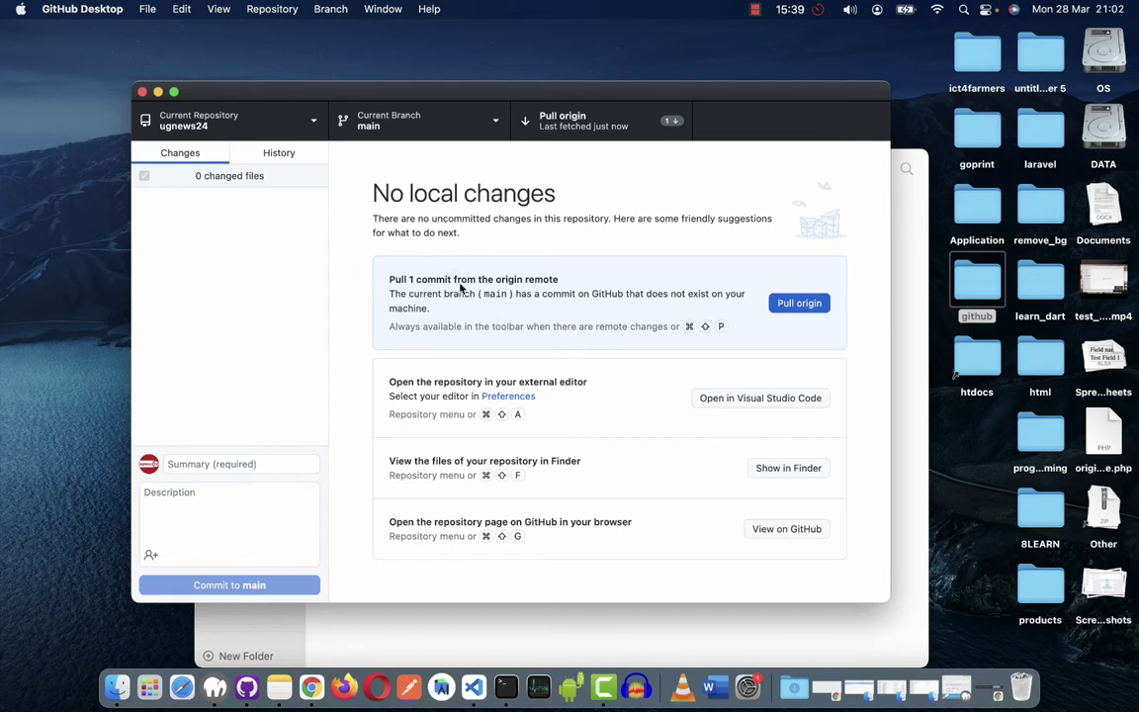
{"action": "left_click", "coordinate": [599, 129]}
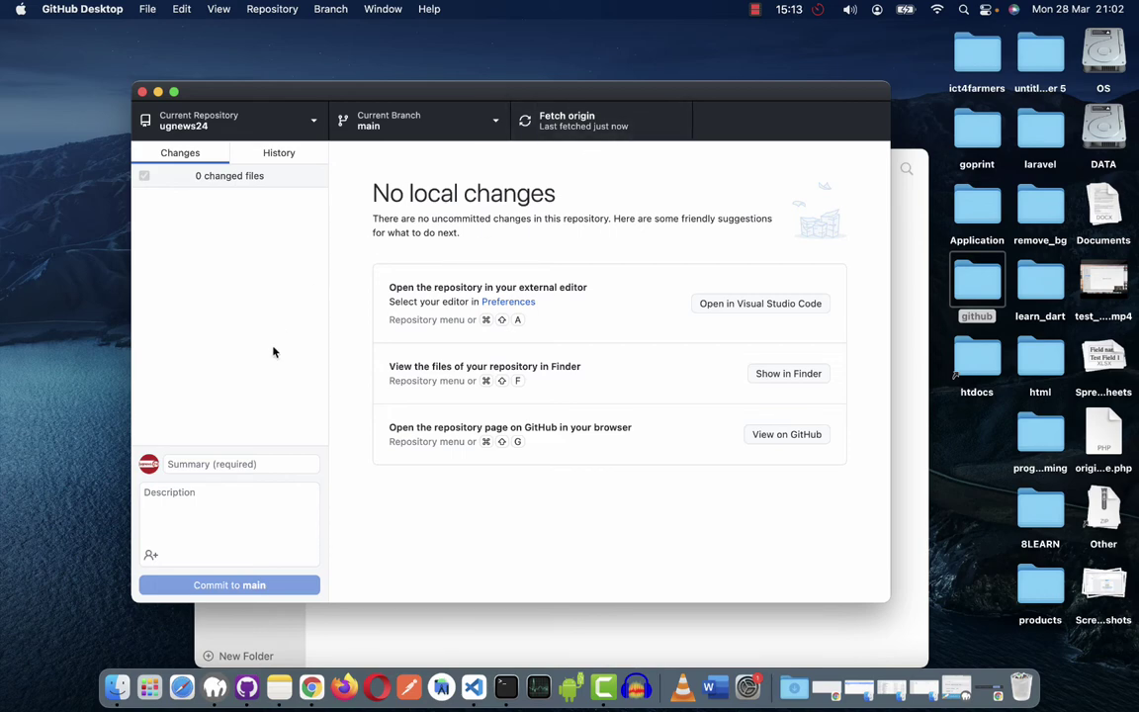
{"action": "key", "text": "ctrl+Right"}
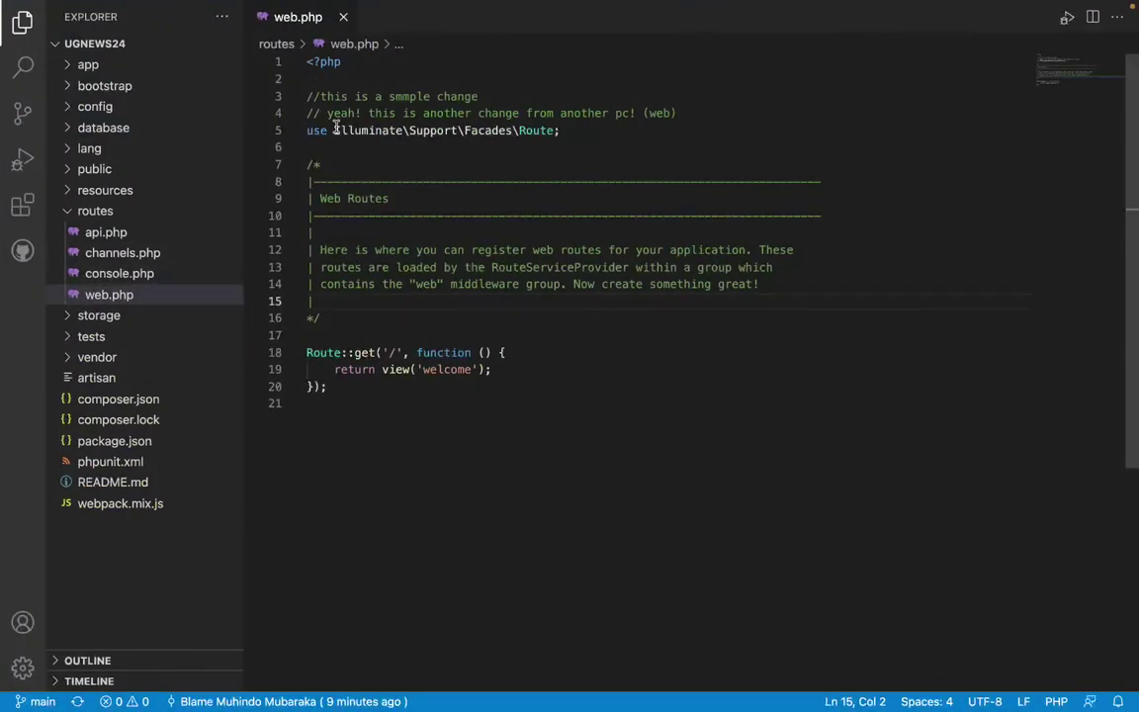
Inspect the pulled web comment now sitting on line 4 of the local web.php.
{"action": "left_click_drag", "start_coordinate": [320, 113], "coordinate": [679, 118]}
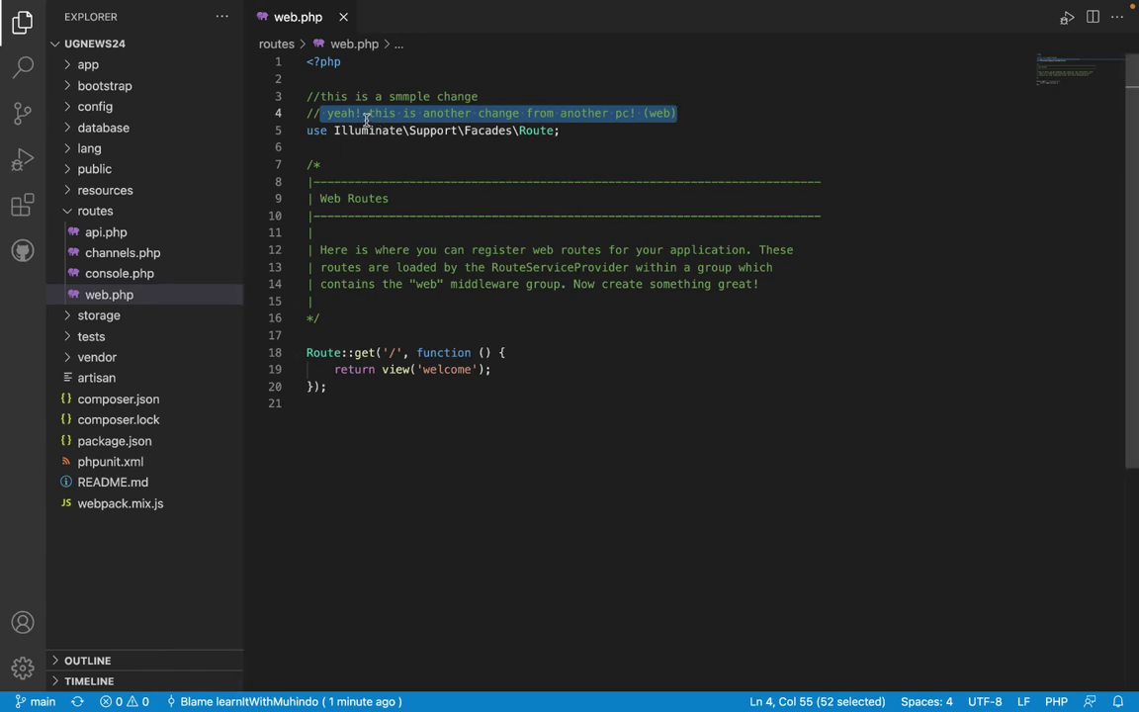
{"action": "left_click_drag", "start_coordinate": [330, 113], "coordinate": [690, 113]}
{"action": "left_click", "coordinate": [690, 113]}
{"action": "left_click_drag", "start_coordinate": [743, 109], "coordinate": [305, 112]}
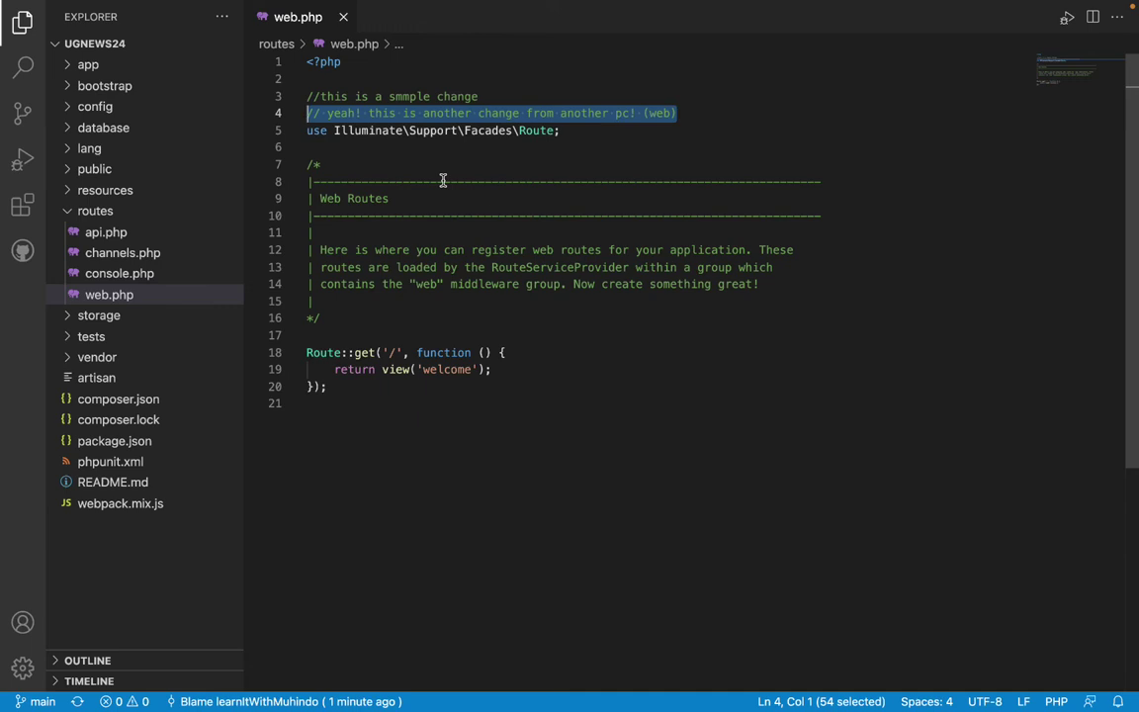
{"action": "left_click", "coordinate": [432, 141]}
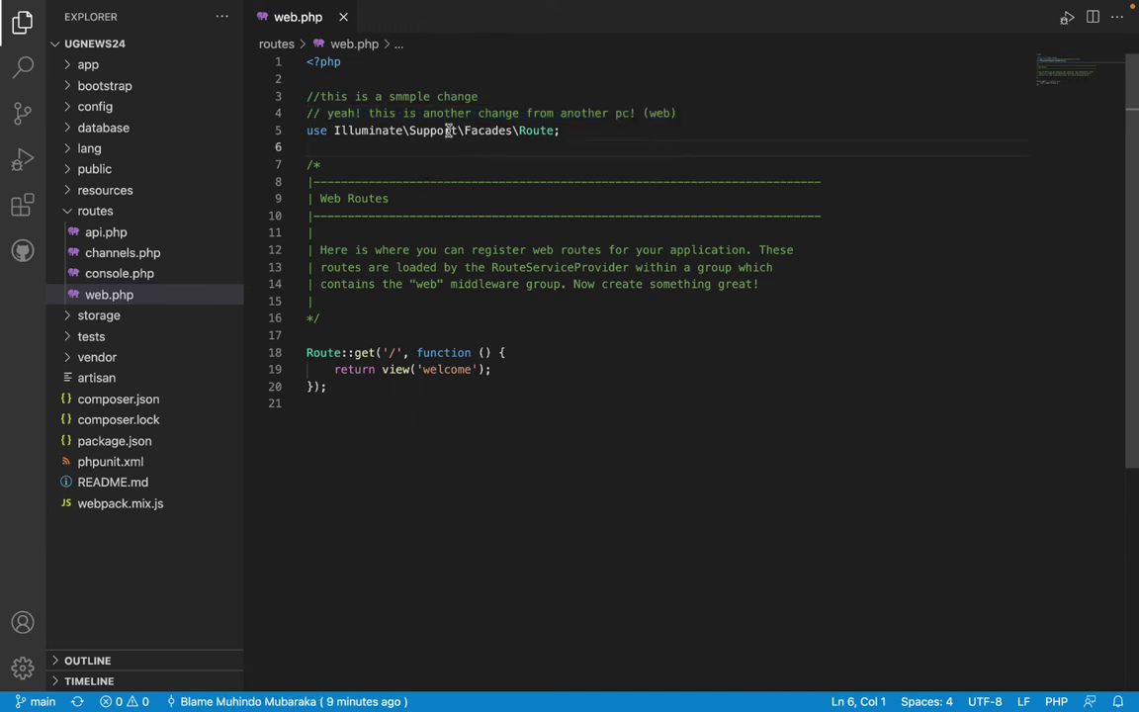
{"action": "left_click", "coordinate": [353, 113]}
{"action": "left_click", "coordinate": [319, 112]}
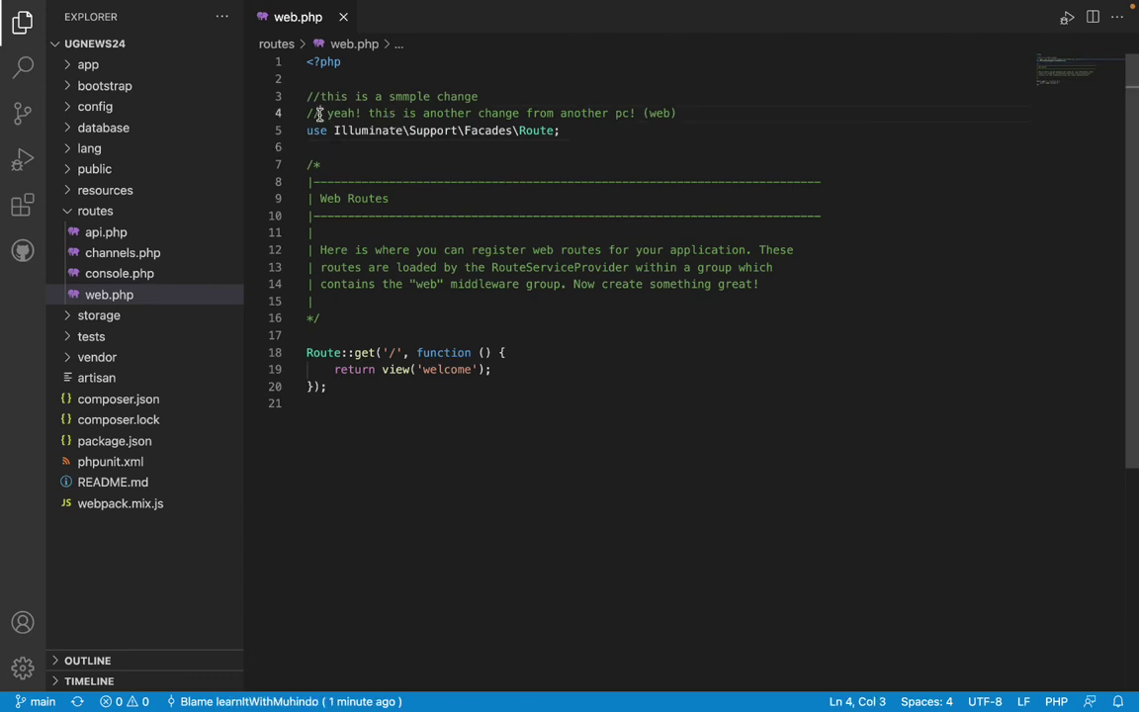
{"action": "left_click_drag", "start_coordinate": [318, 113], "coordinate": [661, 113]}
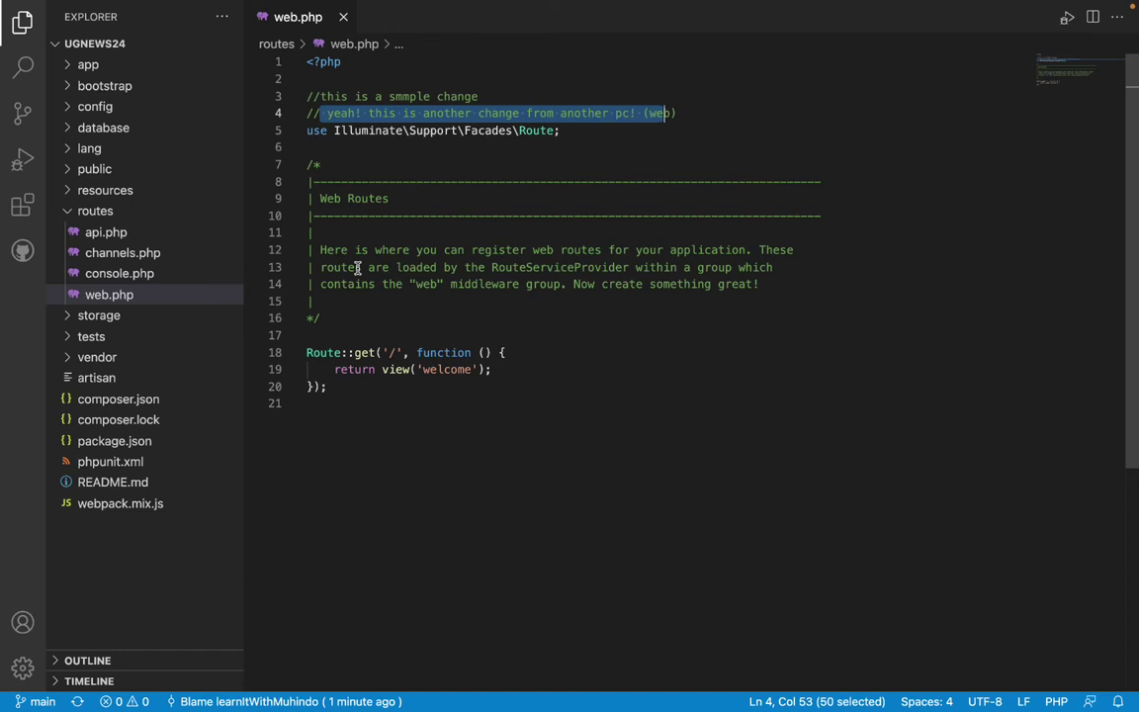
{"action": "left_click", "coordinate": [484, 150]}
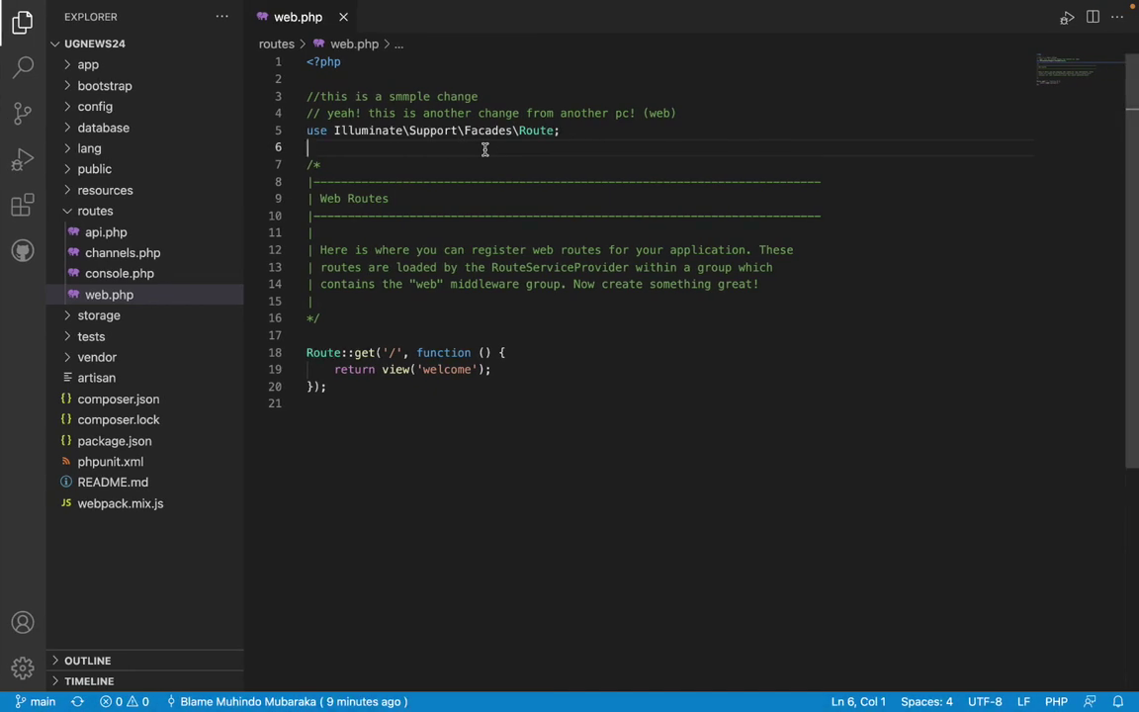
{"action": "key", "text": "ctrl+Left"}
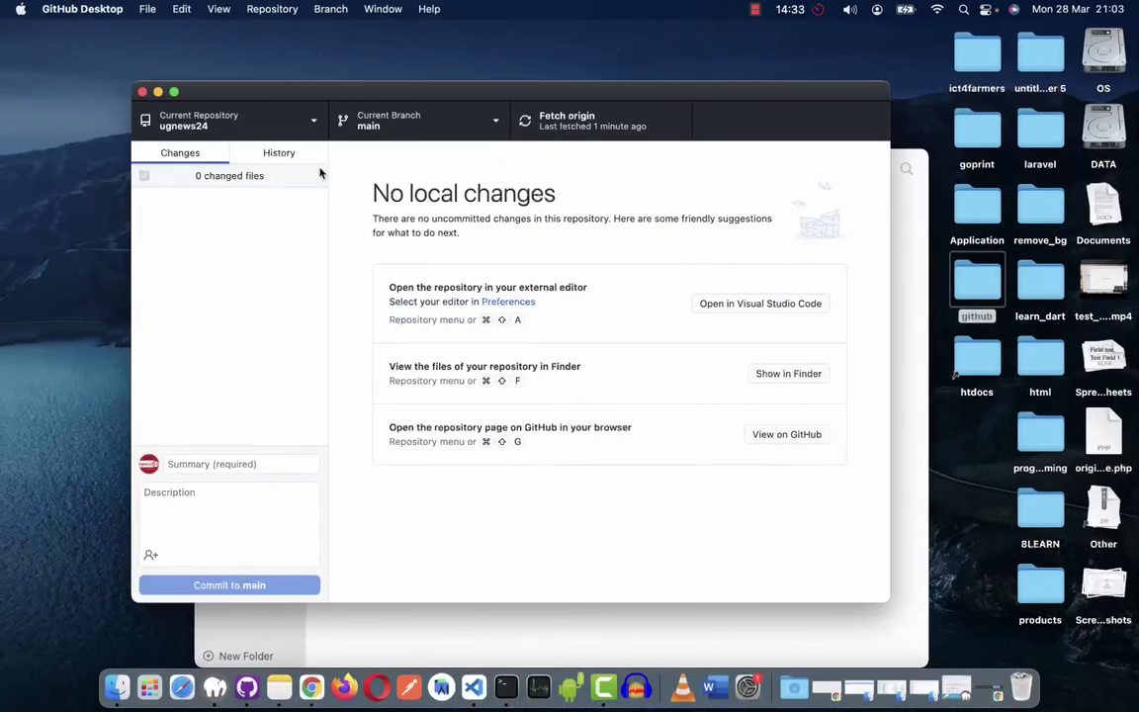
Move the GitHub Desktop window aside and return to routes/web.php in VS Code.
{"action": "left_click_drag", "start_coordinate": [191, 99], "coordinate": [143, 97]}
{"action": "key", "text": "ctrl+Right"}
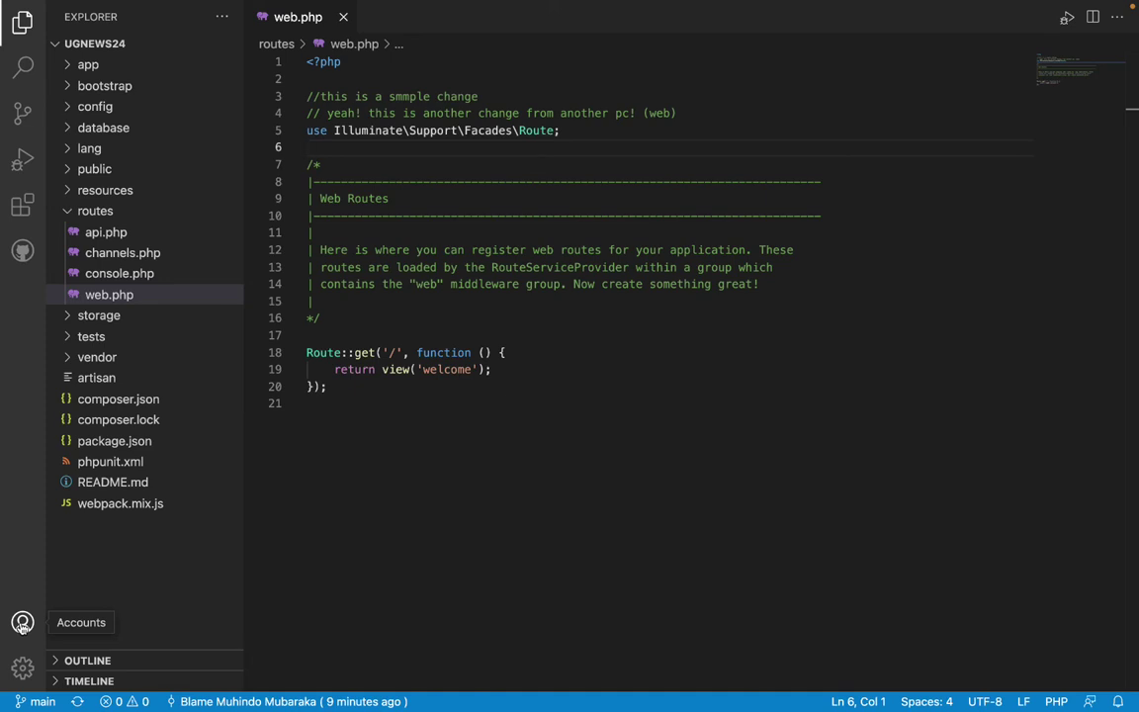
Sign out of GitHub, then start 'Sign in with GitHub to use GitHub Pull Requests and Issues'.
{"action": "left_click", "coordinate": [22, 623]}
{"action": "mouse_move", "coordinate": [57, 630]}
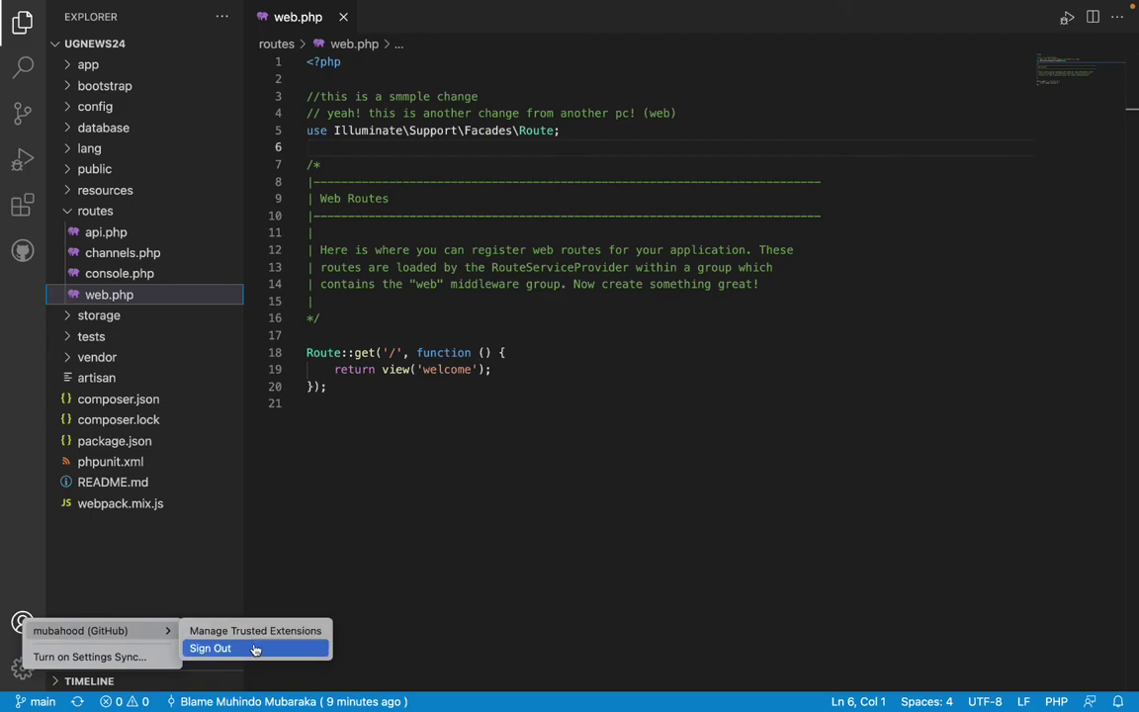
{"action": "left_click", "coordinate": [223, 649]}
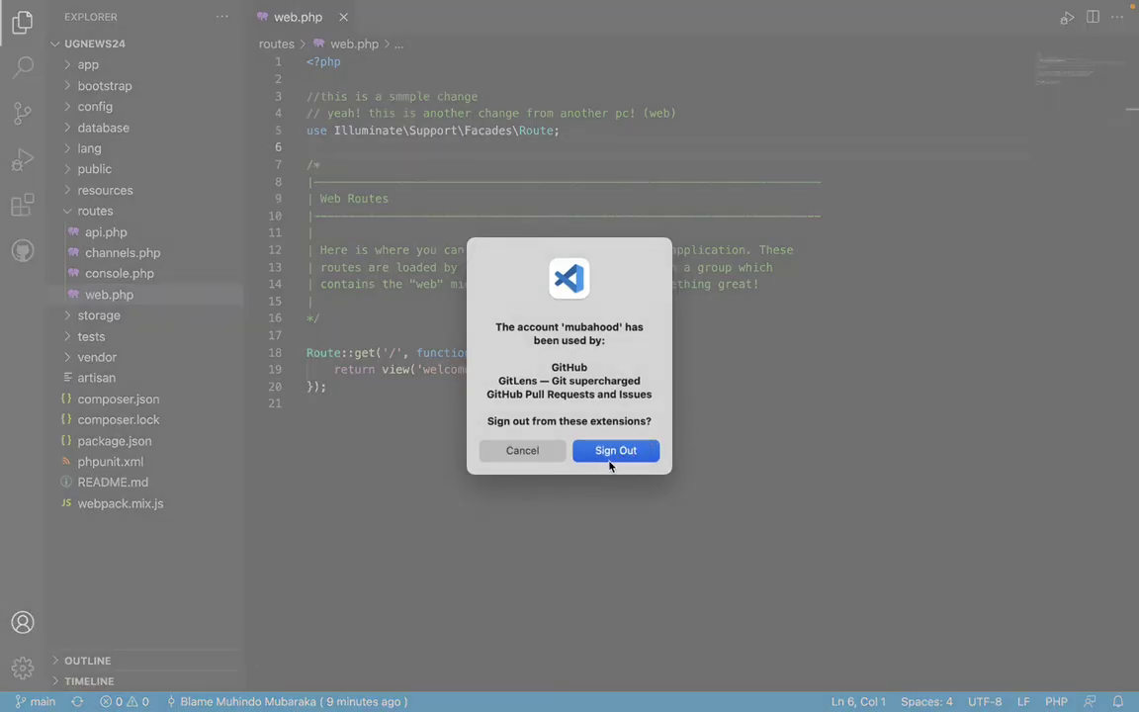
{"action": "left_click", "coordinate": [522, 453]}
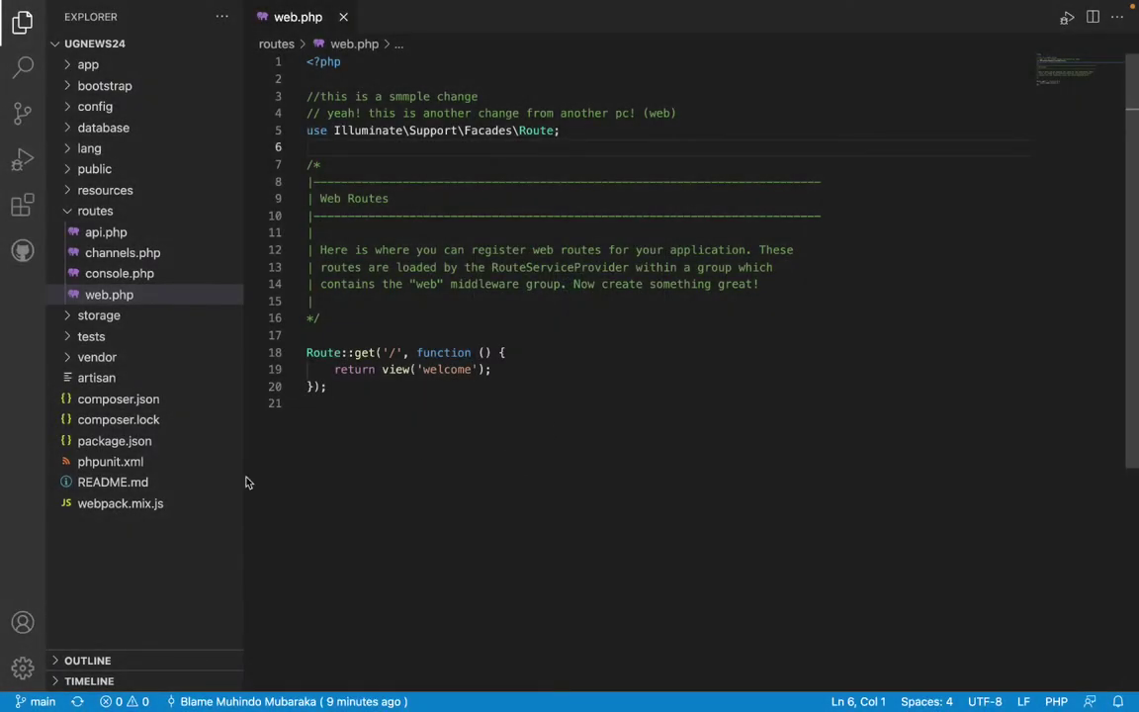
{"action": "left_click", "coordinate": [22, 620]}
{"action": "mouse_move", "coordinate": [45, 625]}
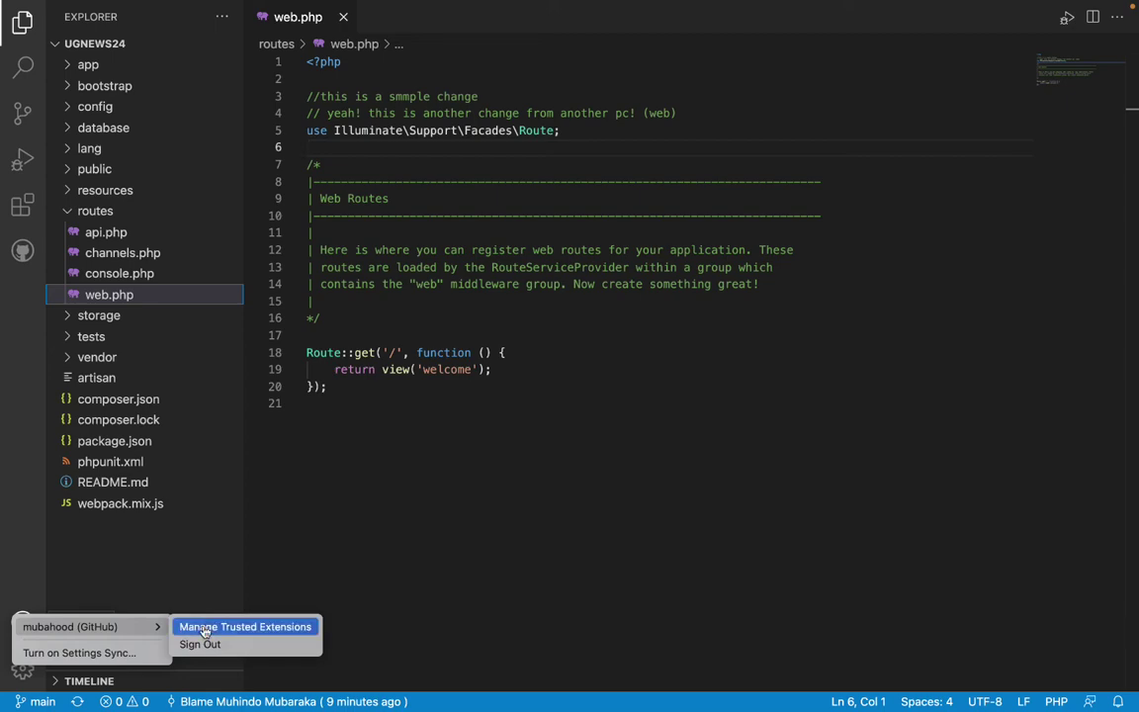
{"action": "left_click", "coordinate": [199, 643]}
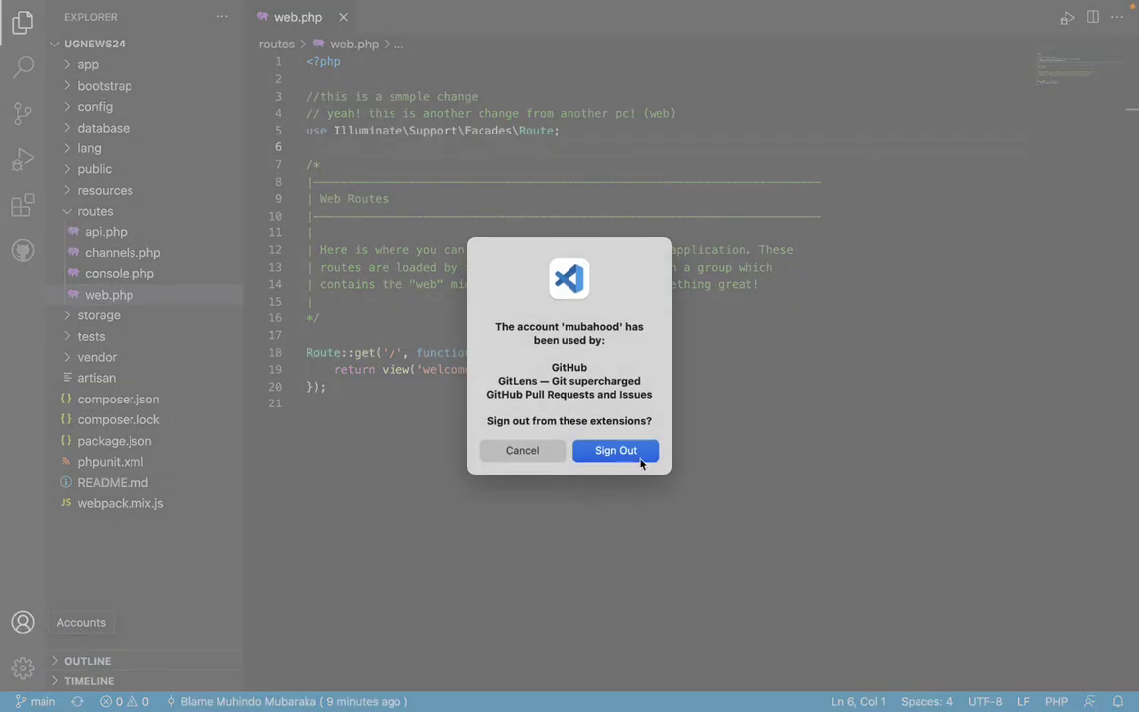
{"action": "left_click", "coordinate": [616, 456]}
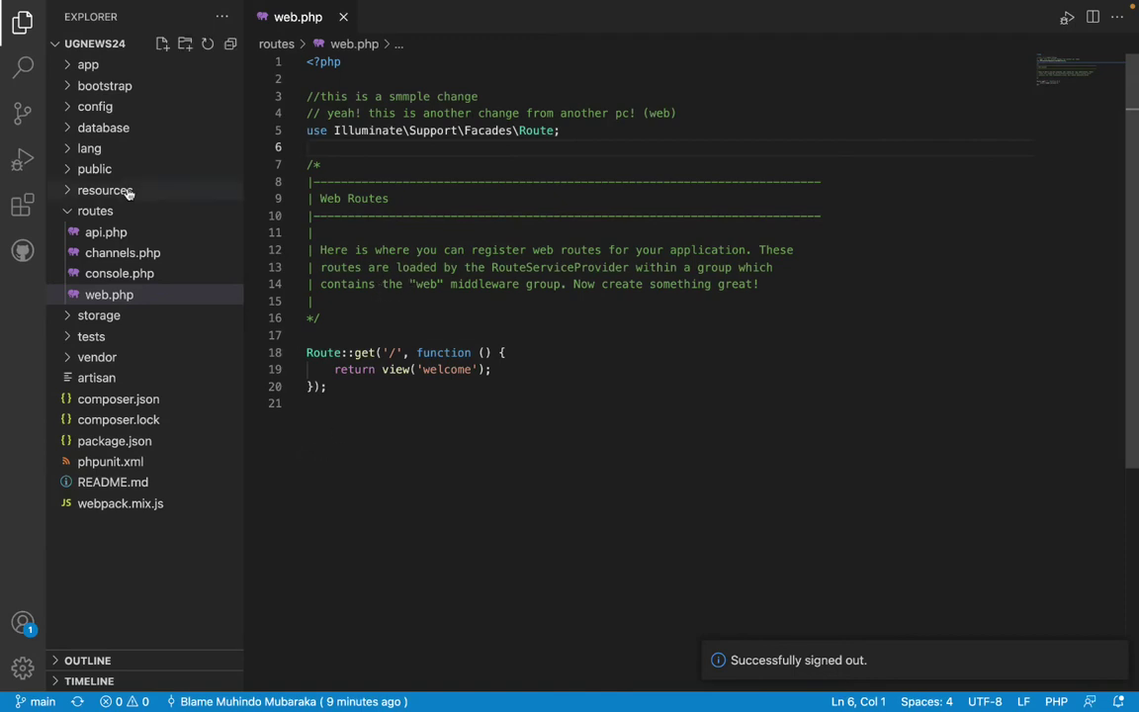
{"action": "left_click", "coordinate": [22, 623]}
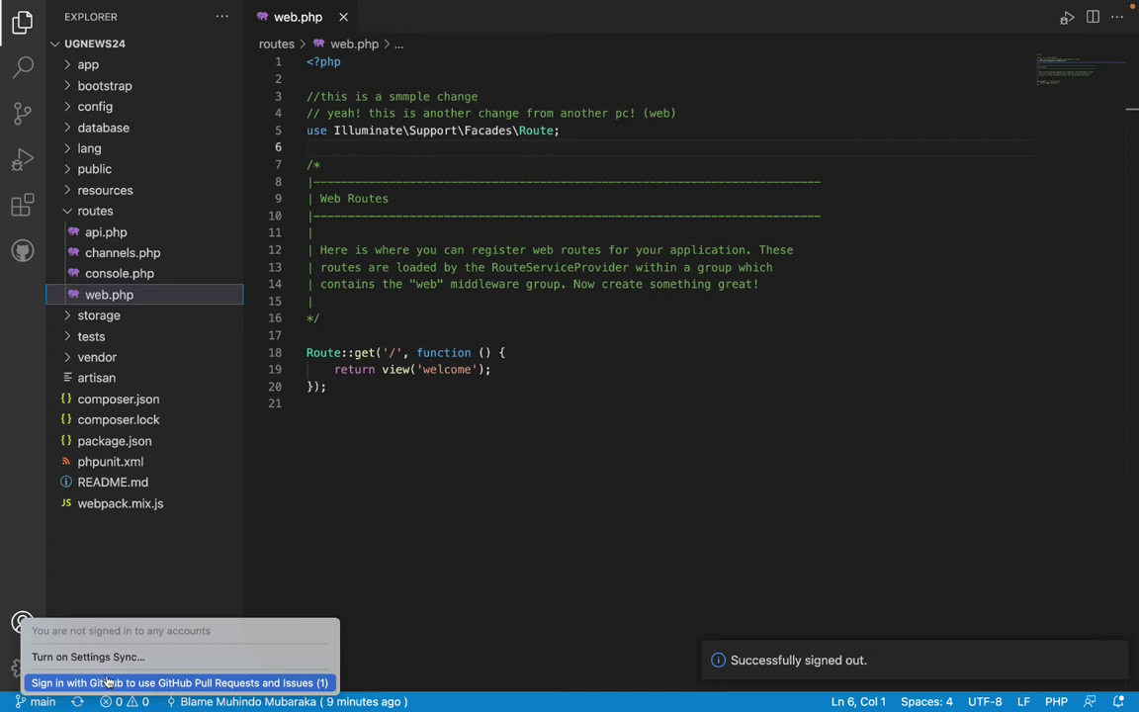
{"action": "left_click", "coordinate": [106, 682]}
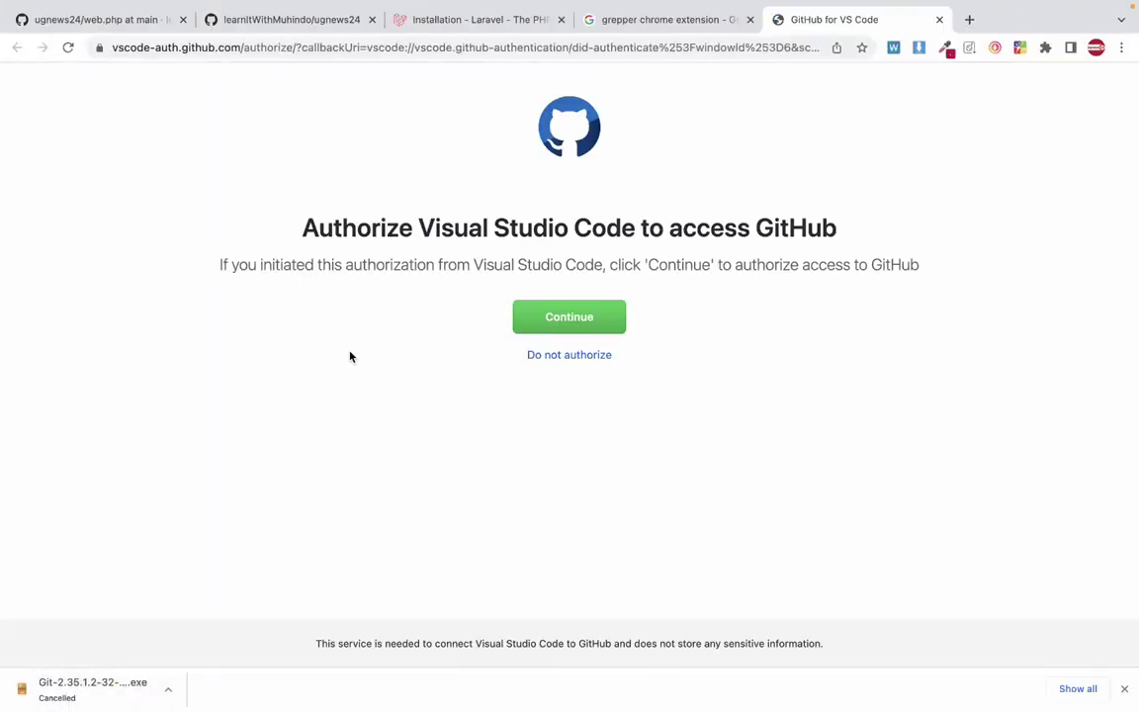
Authorize the GitHub for VSCode application on GitHub's authorization page.
{"action": "left_click", "coordinate": [557, 325]}
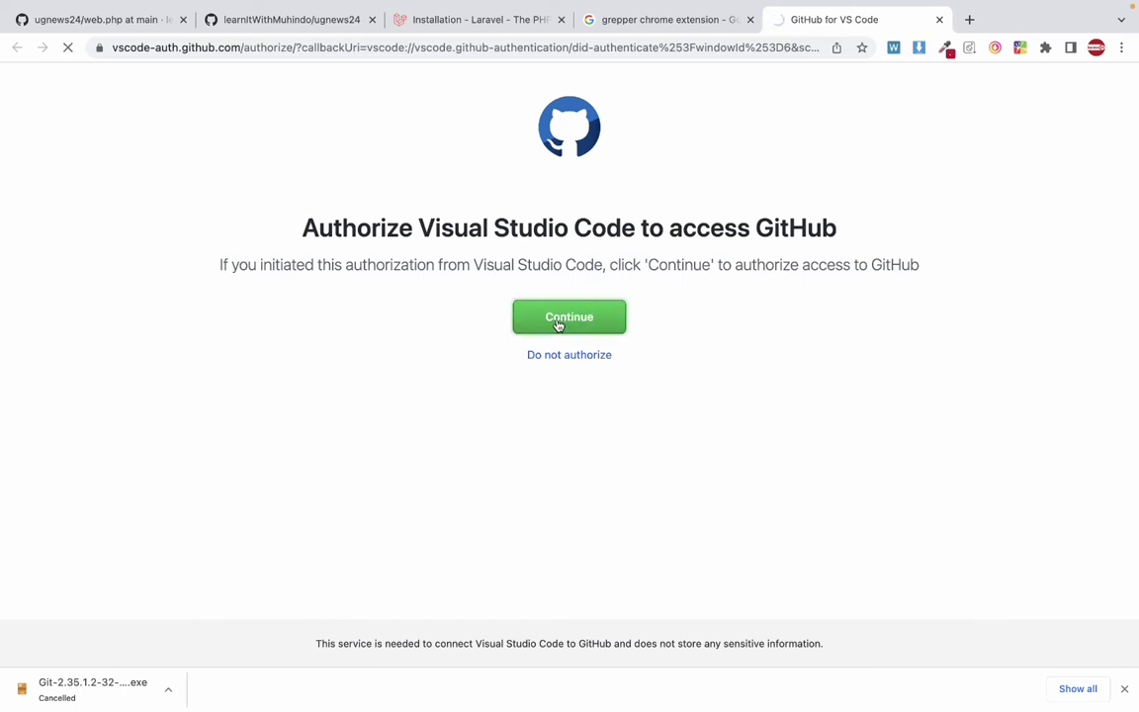
{"action": "scroll", "coordinate": [640, 433], "scroll_direction": "down", "scroll_amount": 3}
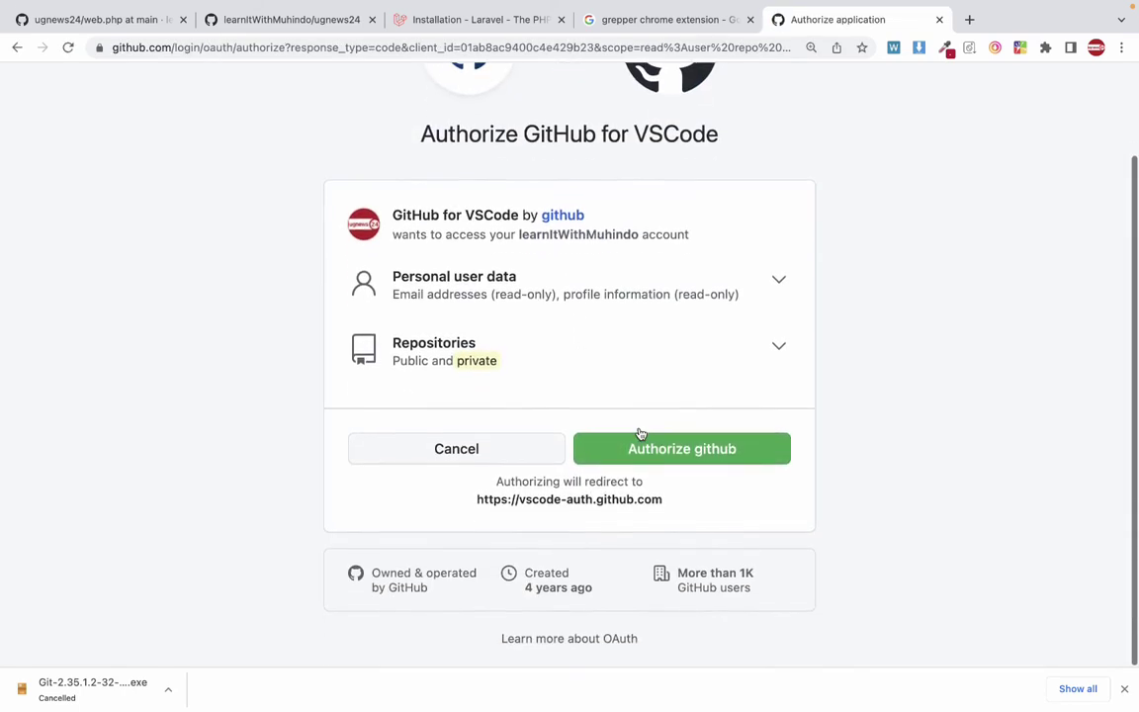
{"action": "left_click", "coordinate": [636, 450]}
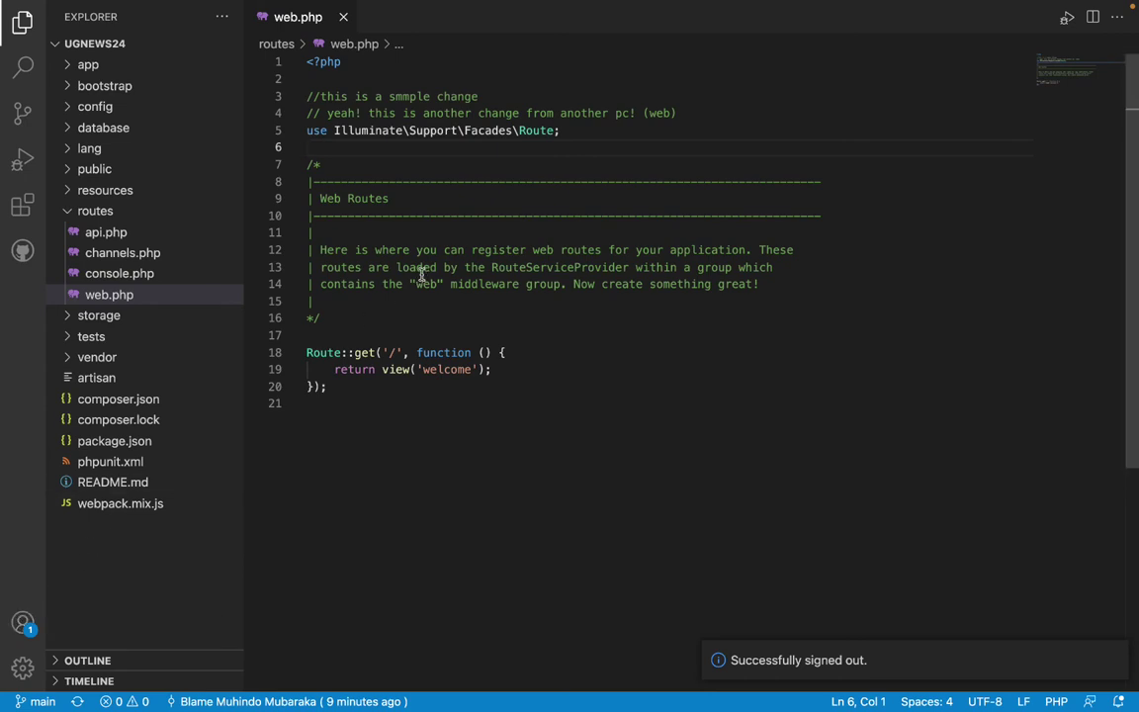
Add line 5 '// this is a change from vs code!' below line 4 and save web.php.
{"action": "scroll", "coordinate": [391, 260], "scroll_direction": "down", "scroll_amount": 1}
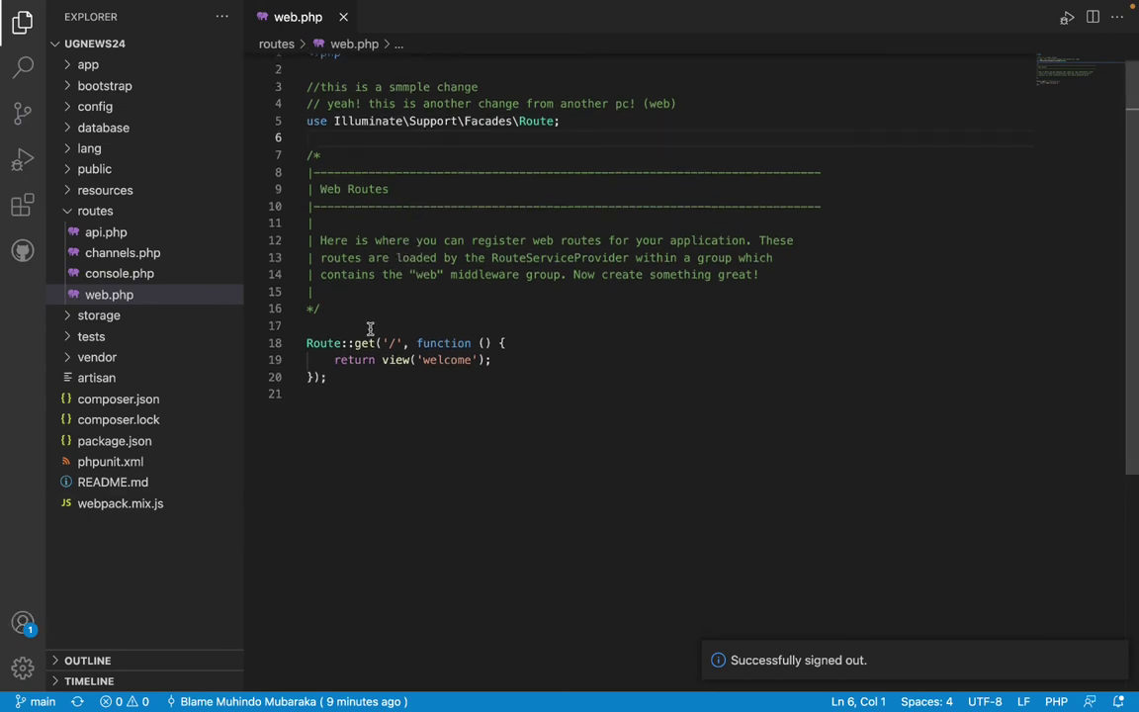
{"action": "scroll", "coordinate": [444, 288], "scroll_direction": "up", "scroll_amount": 1}
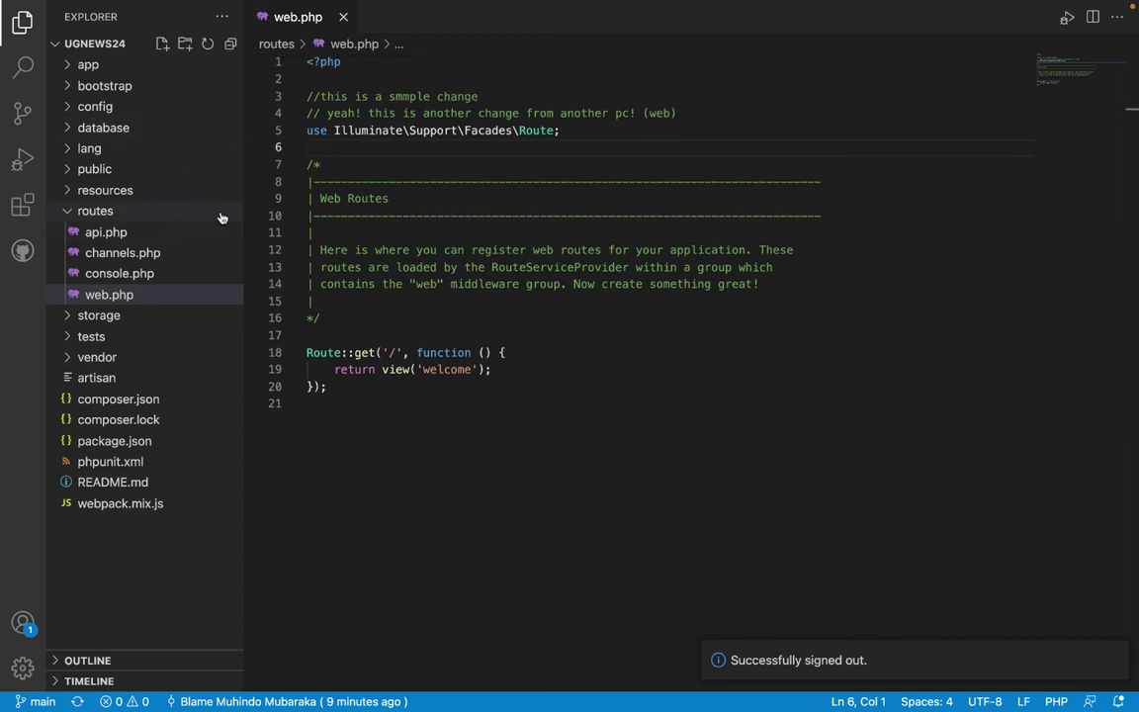
{"action": "left_click", "coordinate": [727, 109]}
{"action": "key", "text": "Return"}
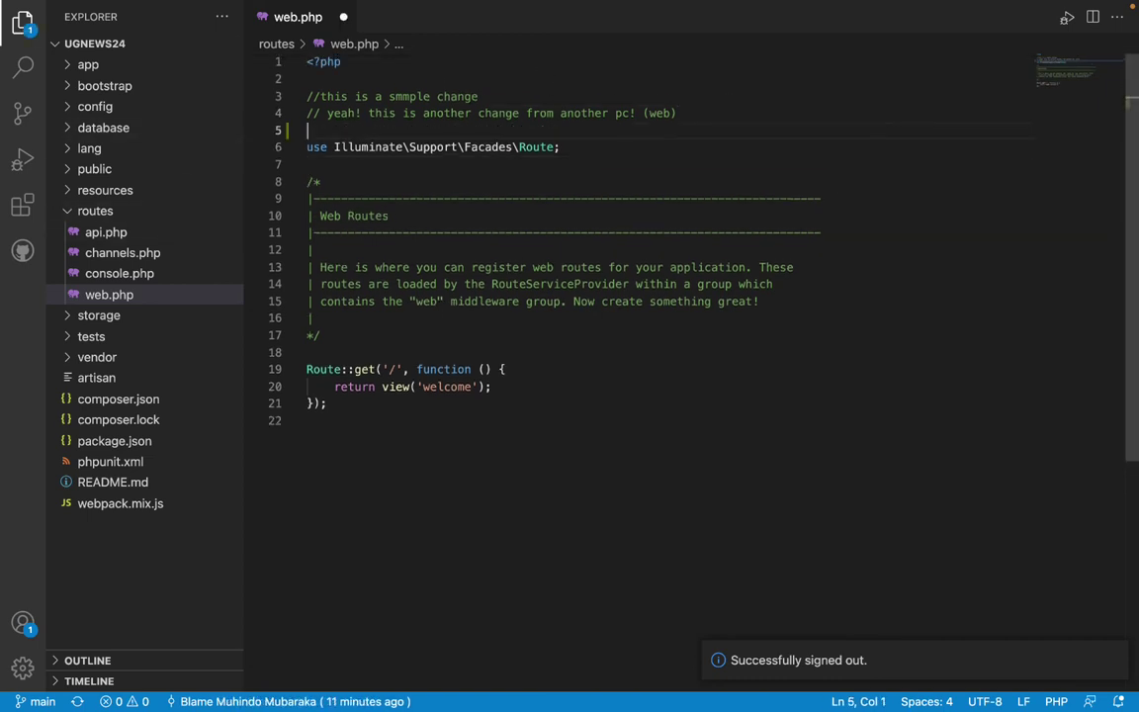
{"action": "type", "text": "// this "}
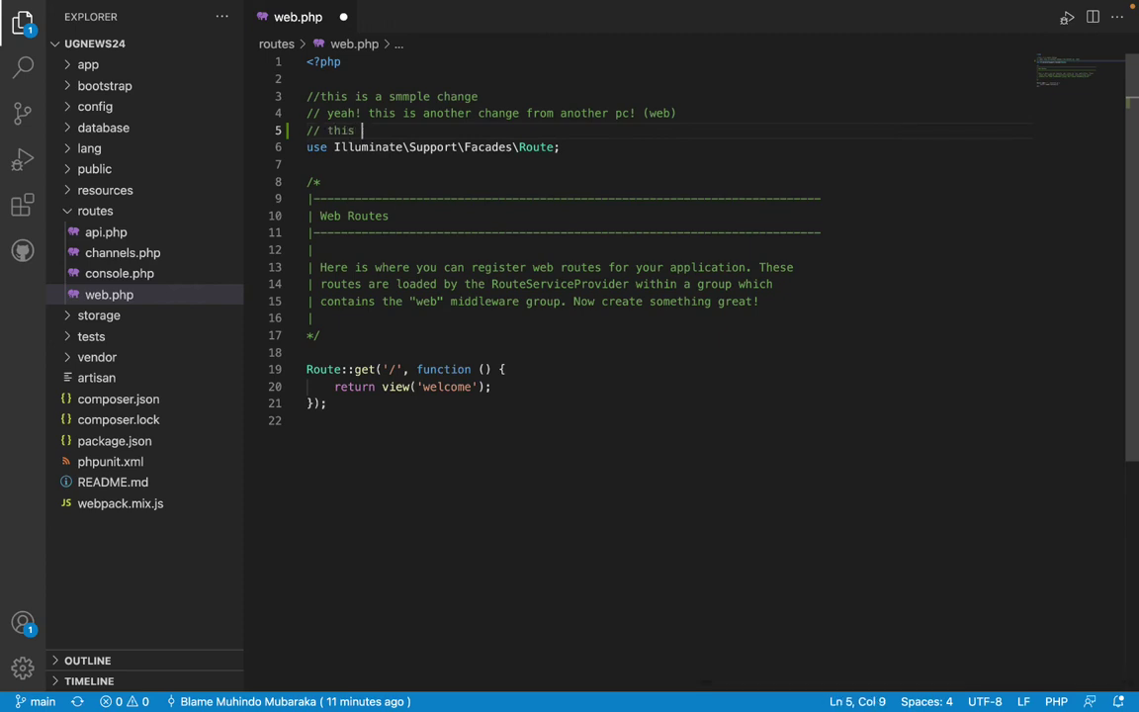
{"action": "type", "text": "is "}
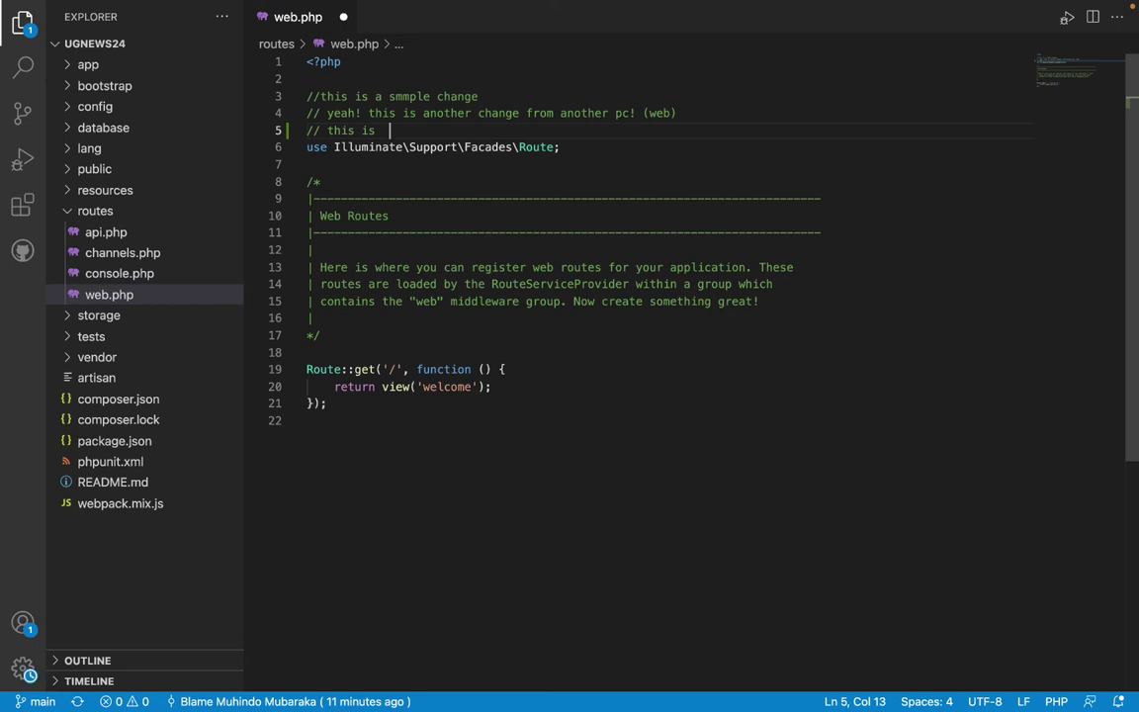
{"action": "type", "text": "a change fr"}
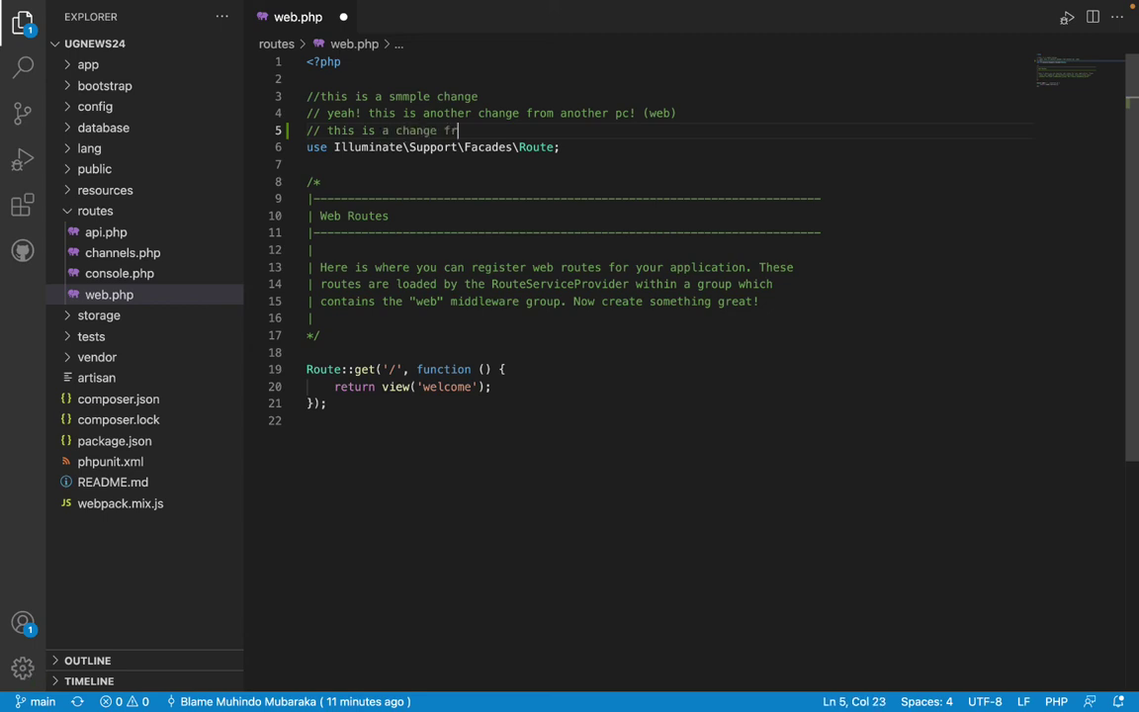
{"action": "type", "text": "om vs code!"}
{"action": "key", "text": "super+s"}
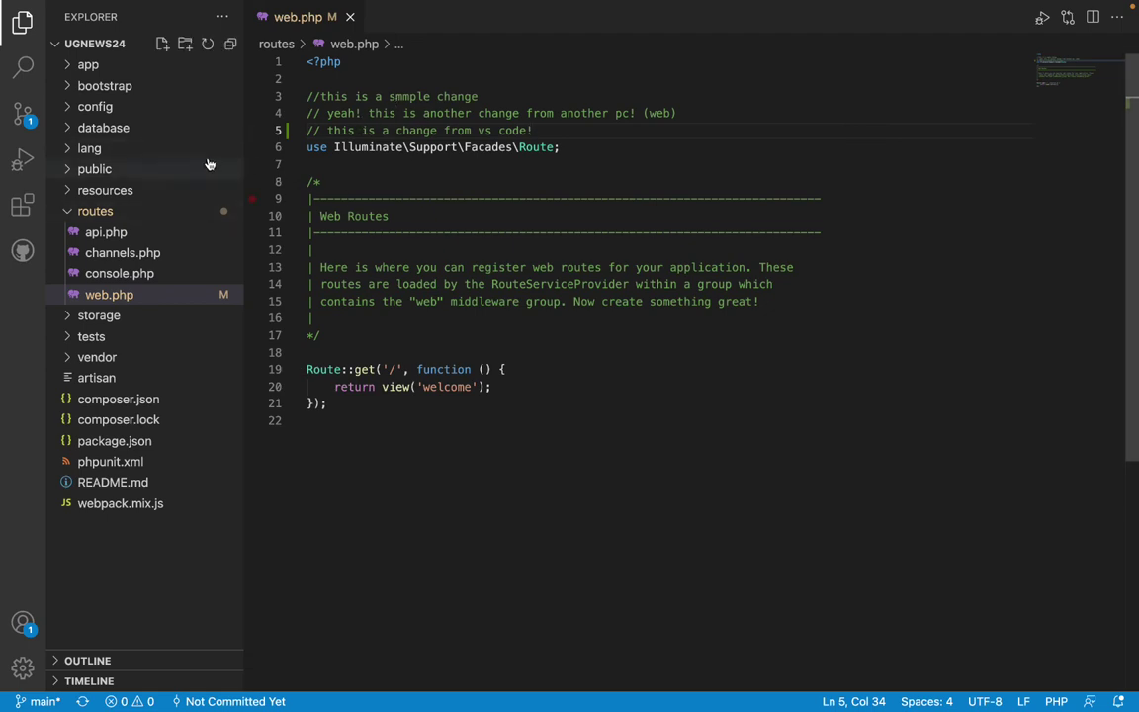
Commit the web.php change in Source Control with the message 'from vs'.
{"action": "left_click_drag", "start_coordinate": [537, 131], "coordinate": [394, 131]}
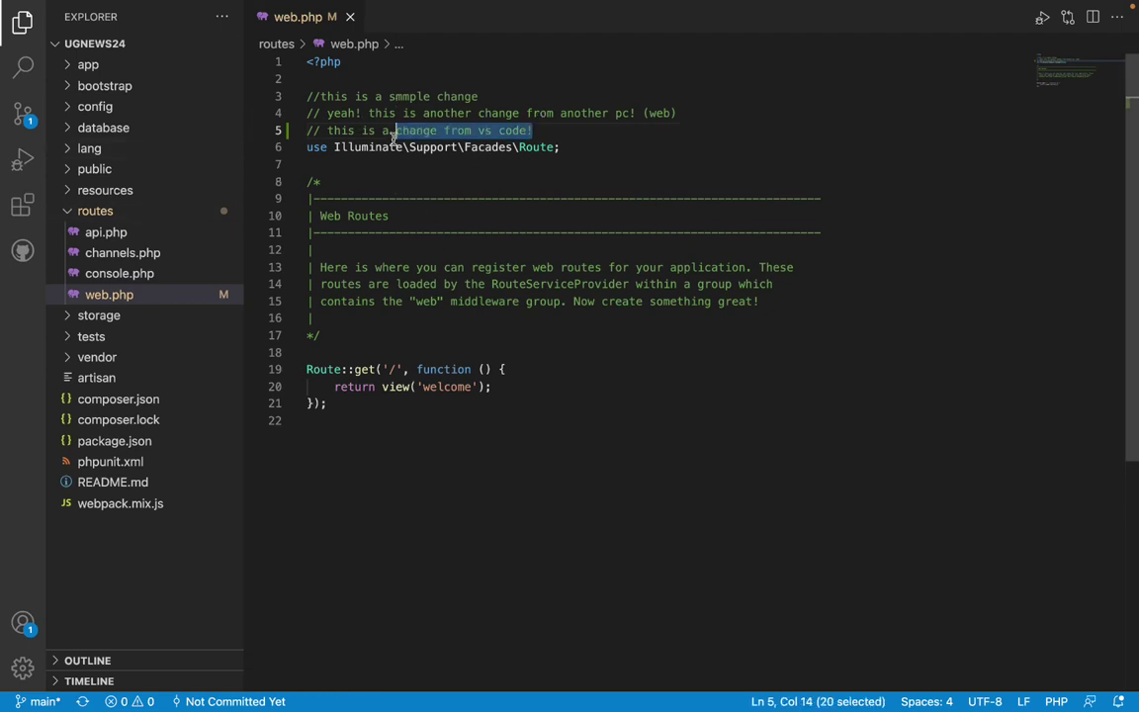
{"action": "left_click", "coordinate": [22, 116]}
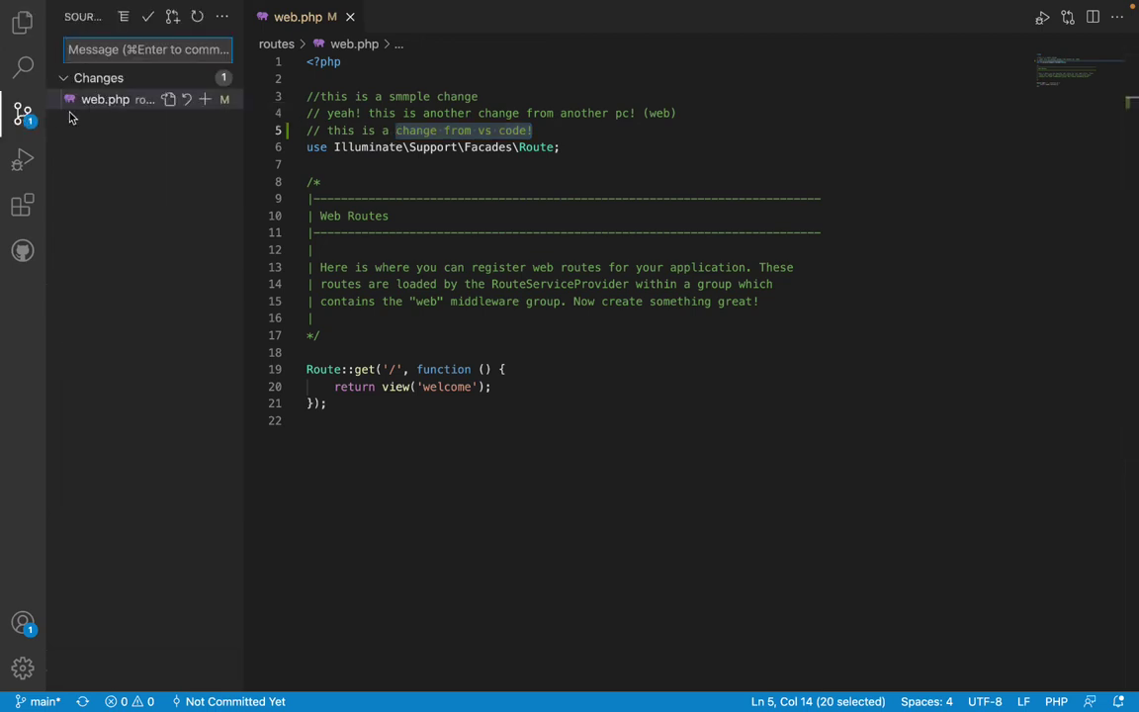
{"action": "left_click", "coordinate": [238, 100]}
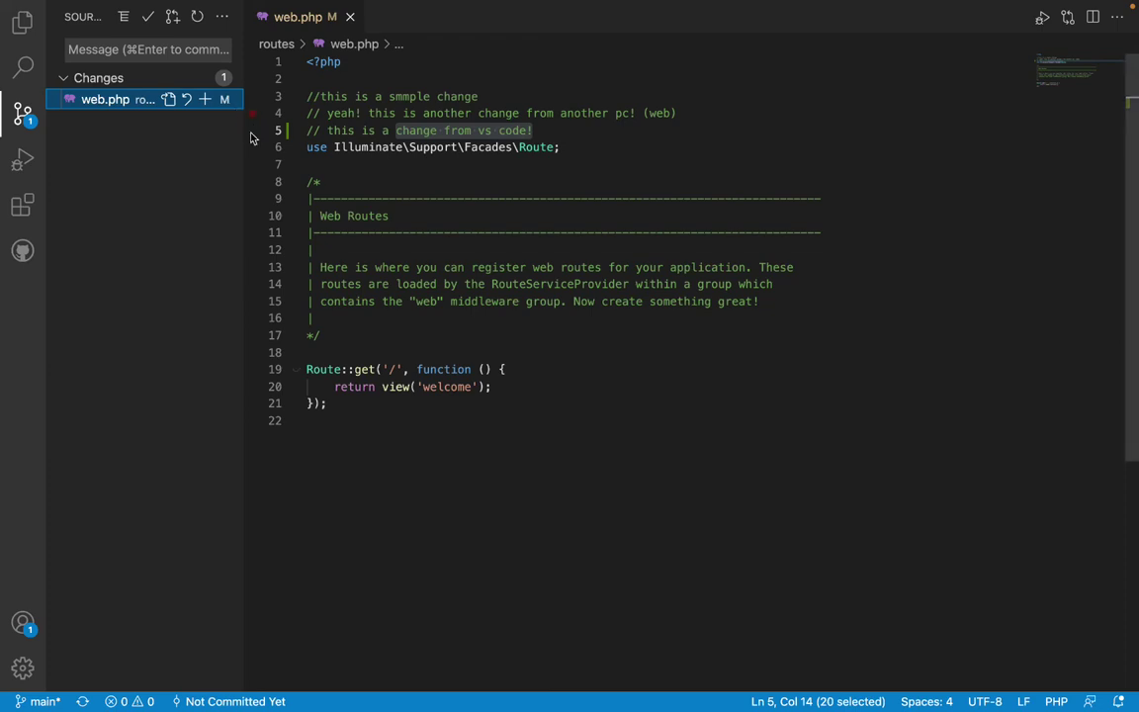
{"action": "left_click", "coordinate": [230, 147]}
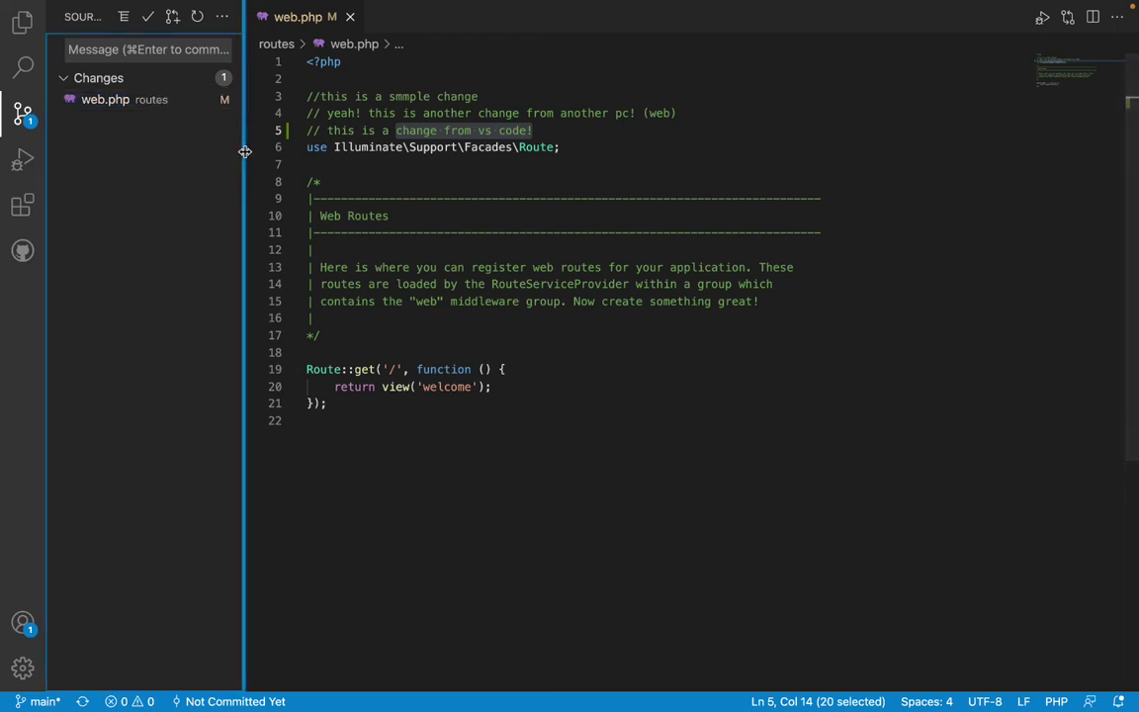
{"action": "left_click_drag", "start_coordinate": [243, 150], "coordinate": [289, 150]}
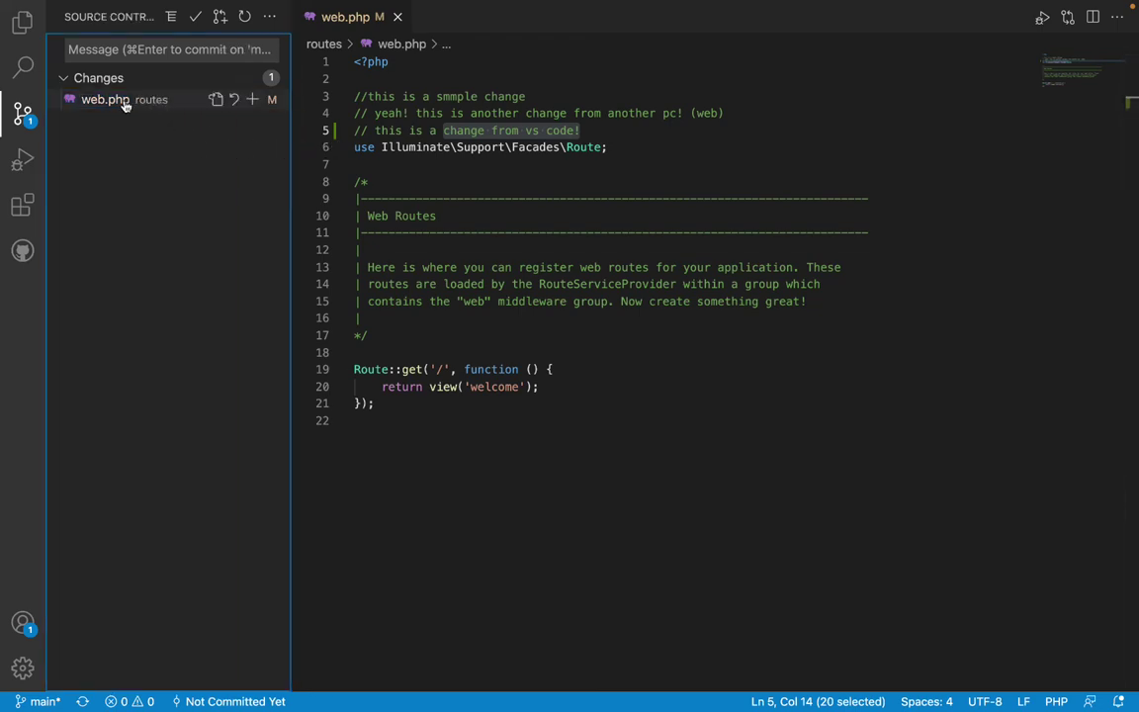
{"action": "left_click", "coordinate": [129, 48]}
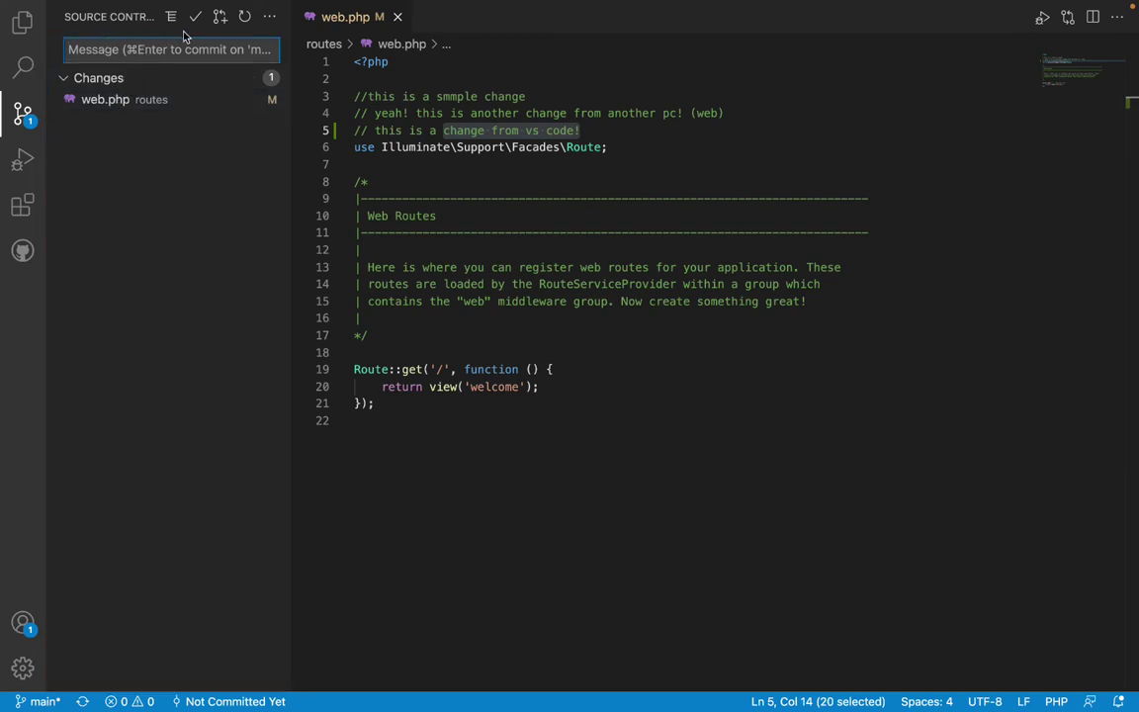
{"action": "type", "text": "from vs"}
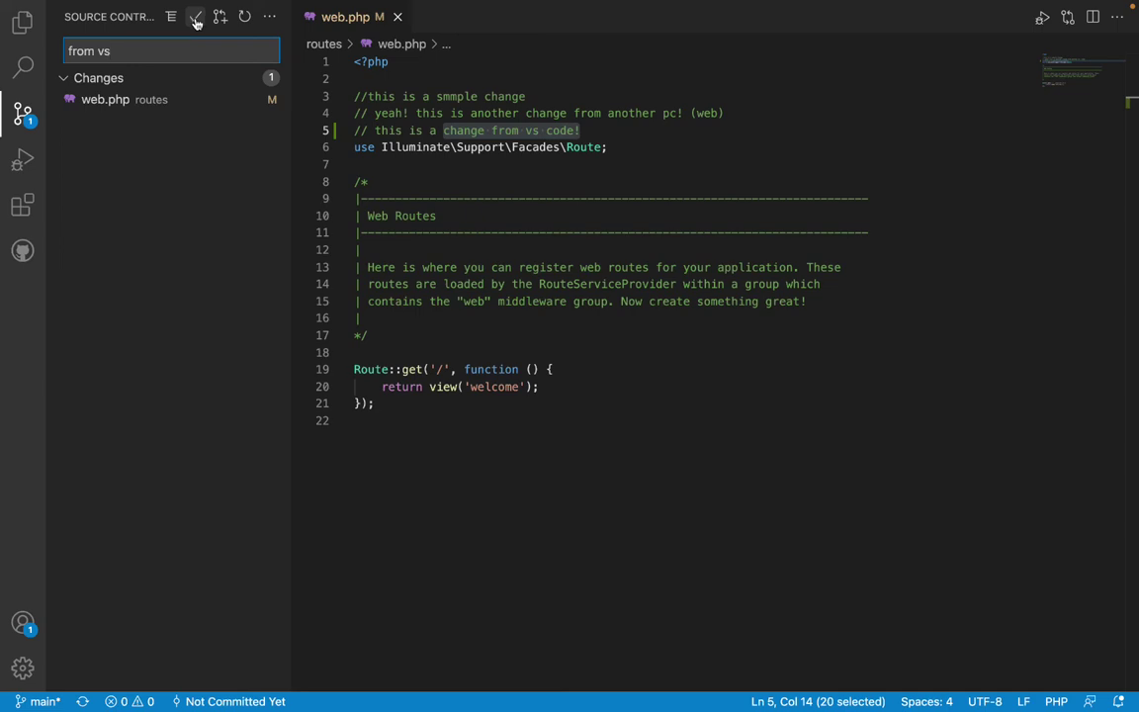
{"action": "left_click", "coordinate": [197, 19]}
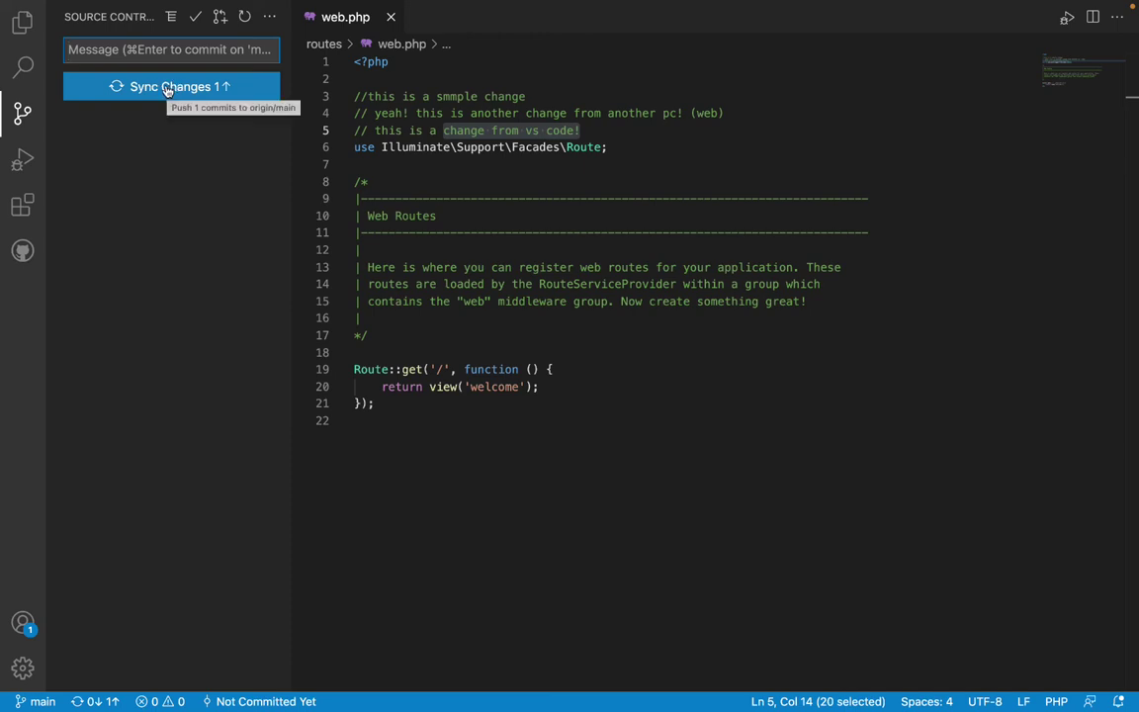
Sync the commit, and when push is denied, create a fork and allow GitHub sign-in.
{"action": "left_click", "coordinate": [168, 89]}
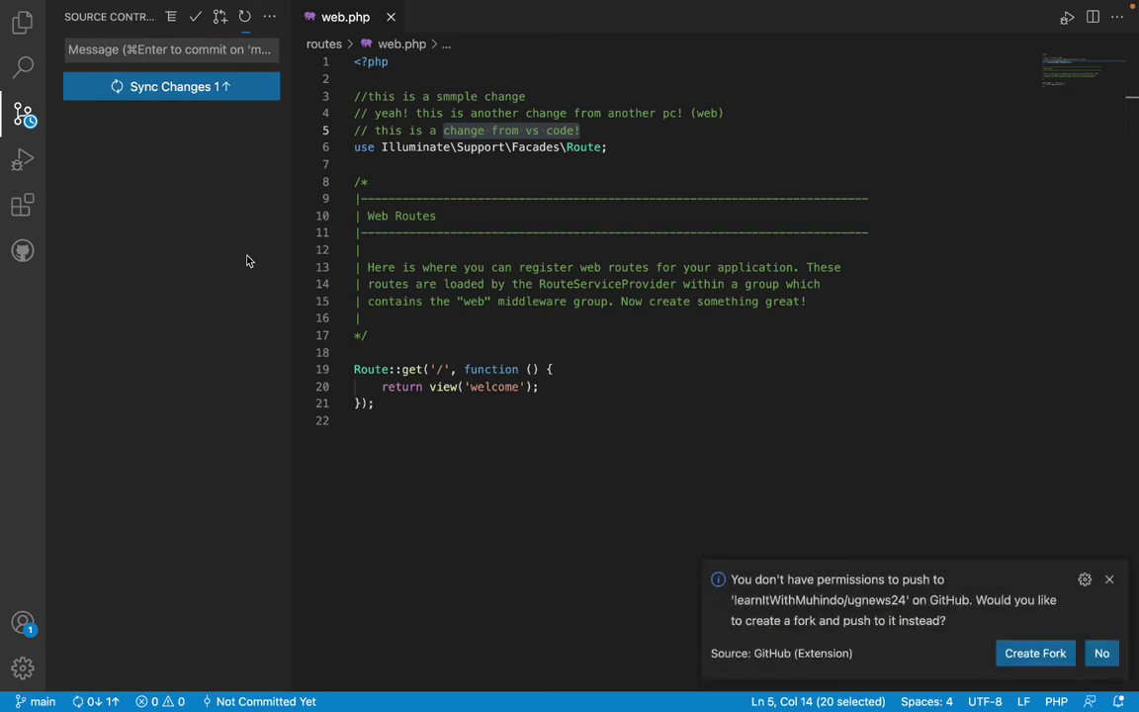
{"action": "left_click", "coordinate": [1102, 654]}
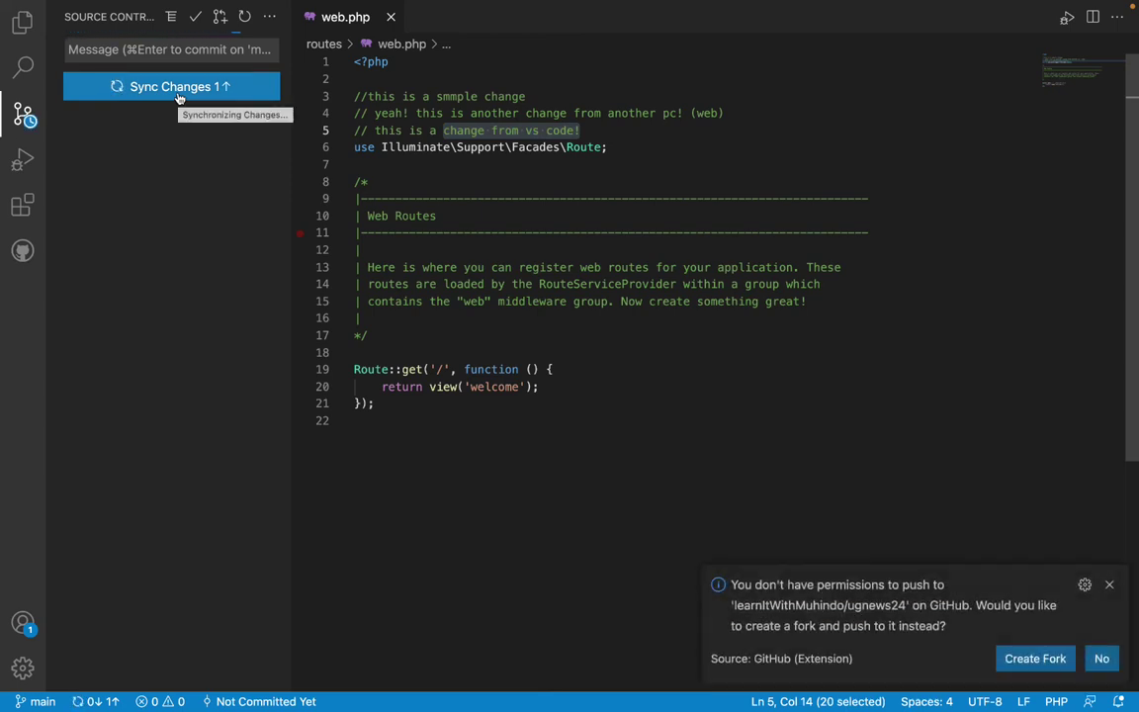
{"action": "left_click", "coordinate": [1024, 653]}
{"action": "left_click", "coordinate": [614, 409]}
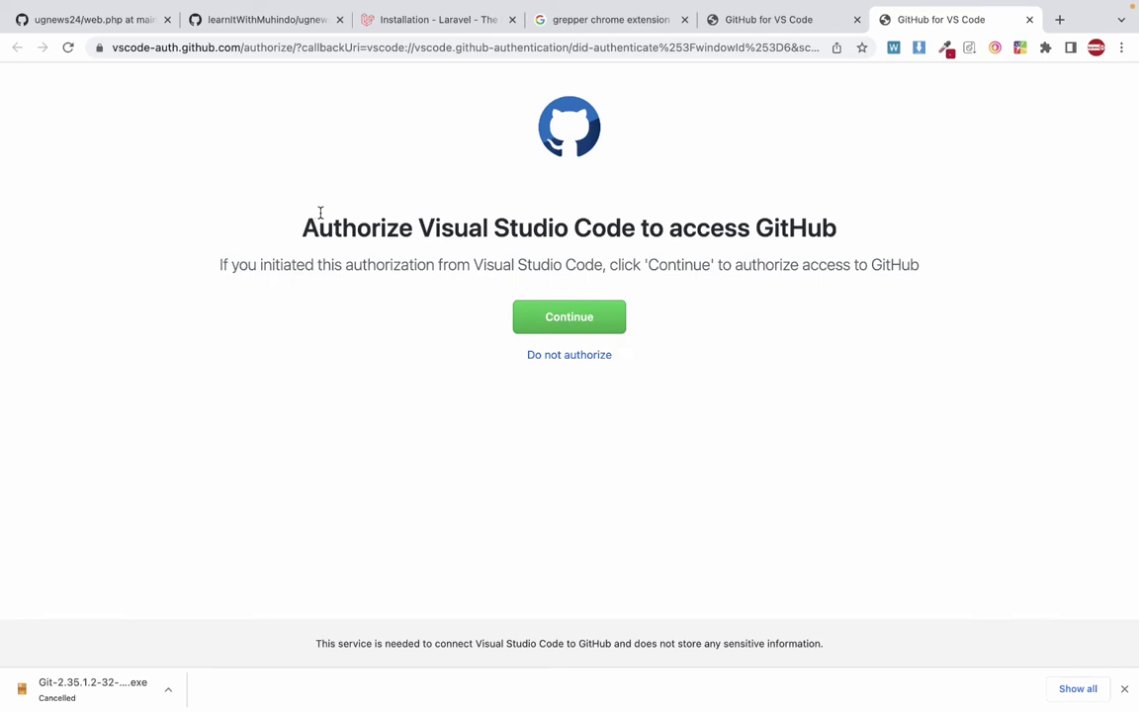
Authorize GitHub for VSCode with the additional Workflow permission.
{"action": "left_click", "coordinate": [568, 317]}
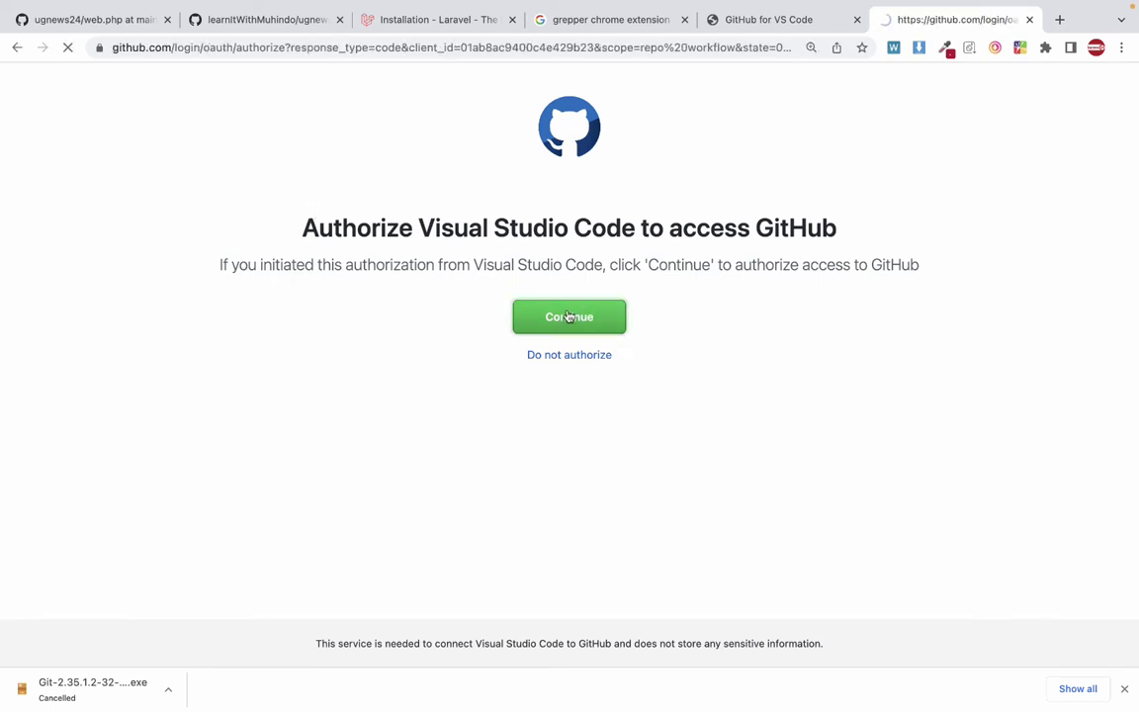
{"action": "scroll", "coordinate": [524, 373], "scroll_direction": "down", "scroll_amount": 3}
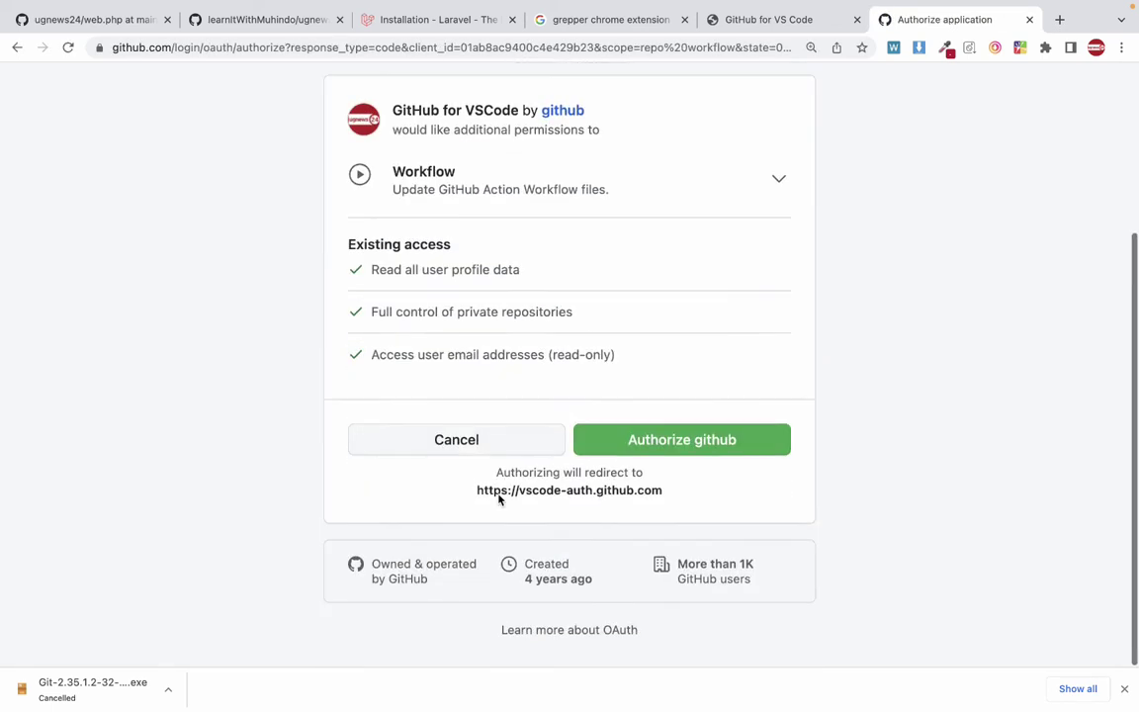
{"action": "left_click", "coordinate": [682, 459]}
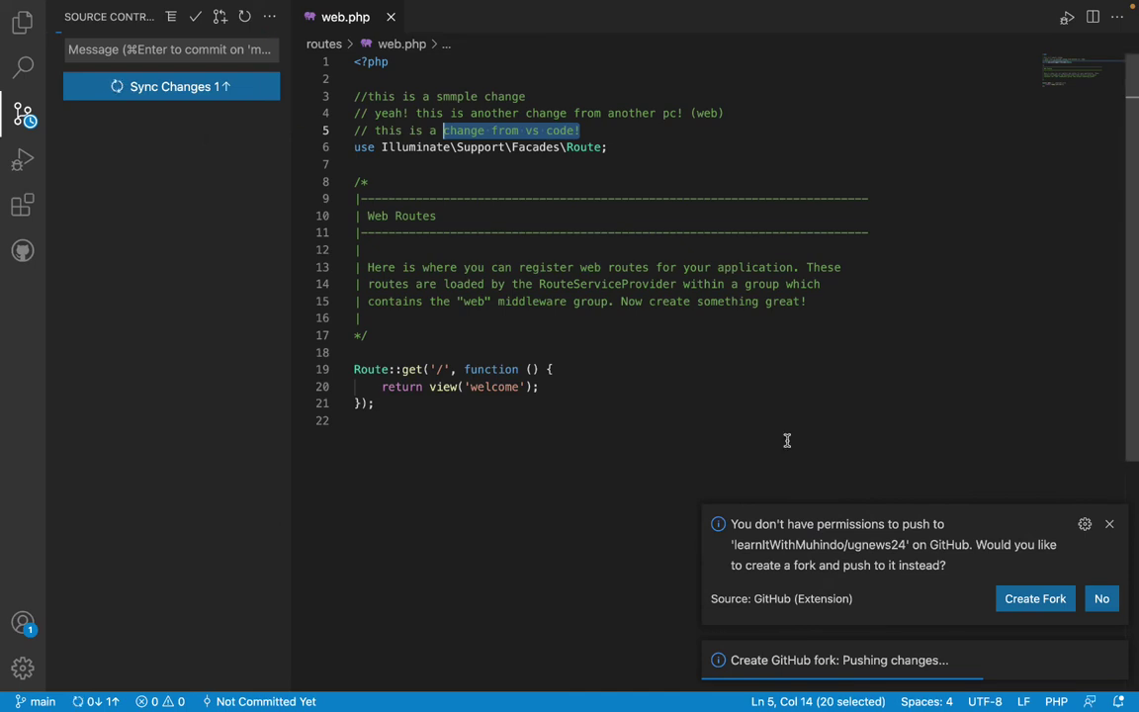
Dismiss the fork prompt and the 'remote upstream already exists' error, returning to Chrome.
{"action": "left_click", "coordinate": [1035, 599]}
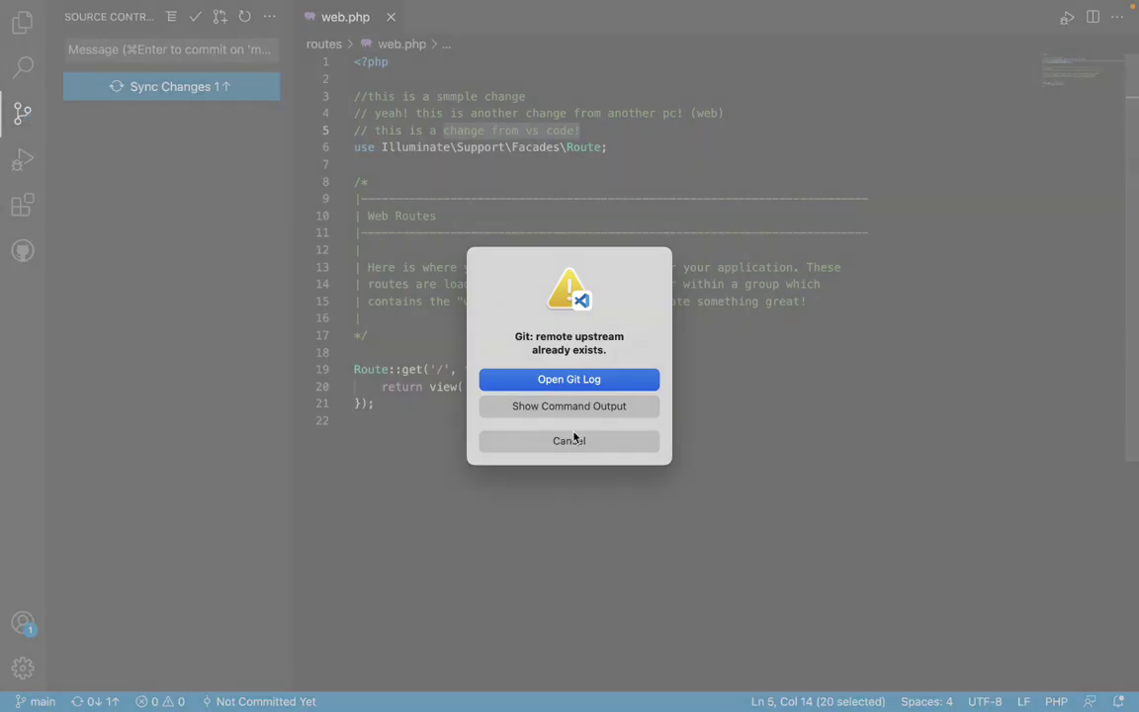
{"action": "left_click", "coordinate": [571, 440]}
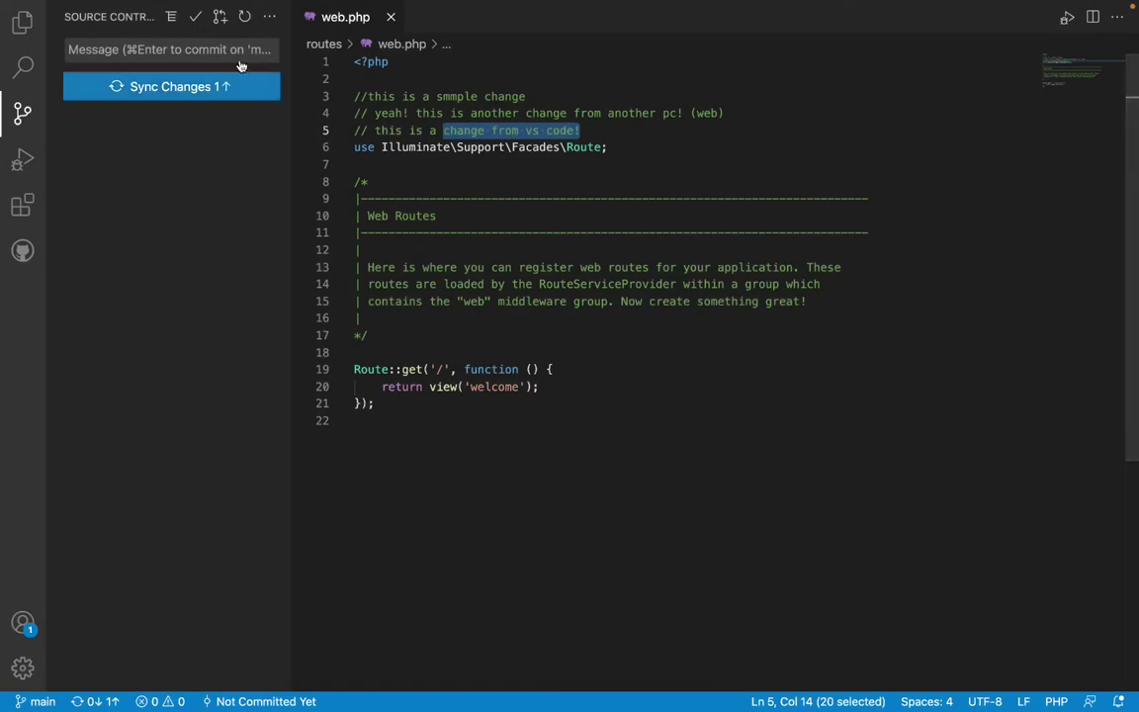
{"action": "left_click", "coordinate": [201, 98]}
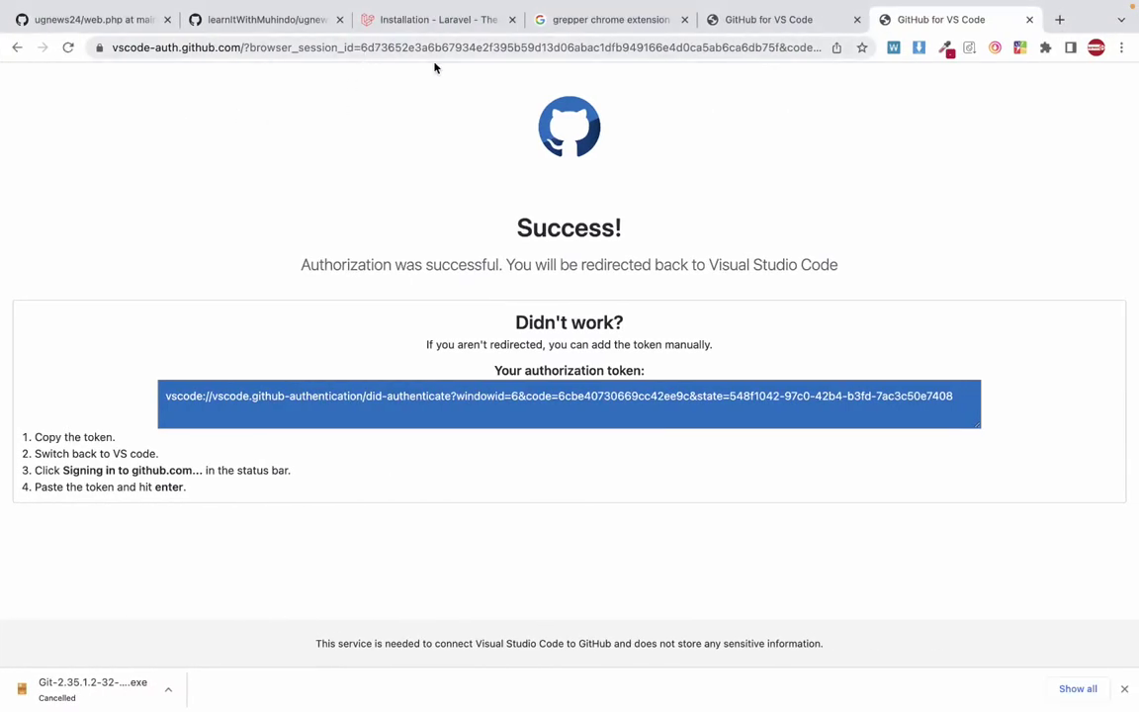
Reload the ugnews24 GitHub page to check its 3 commits, then return to VS Code.
{"action": "left_click", "coordinate": [255, 27]}
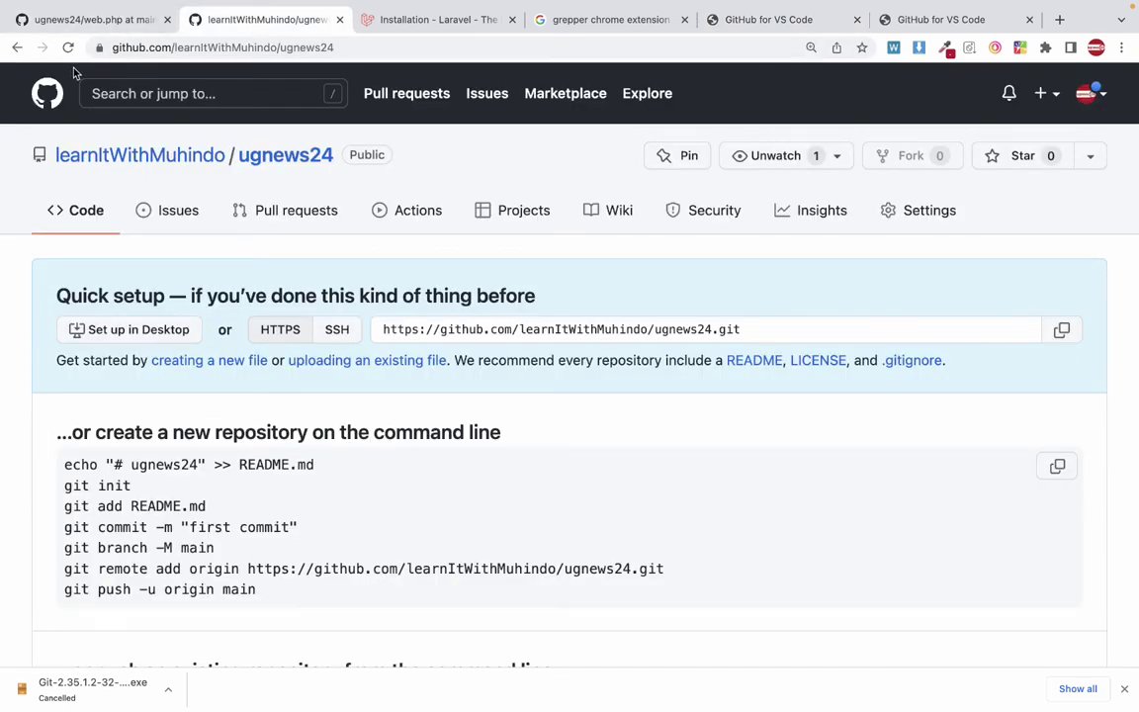
{"action": "left_click", "coordinate": [67, 47]}
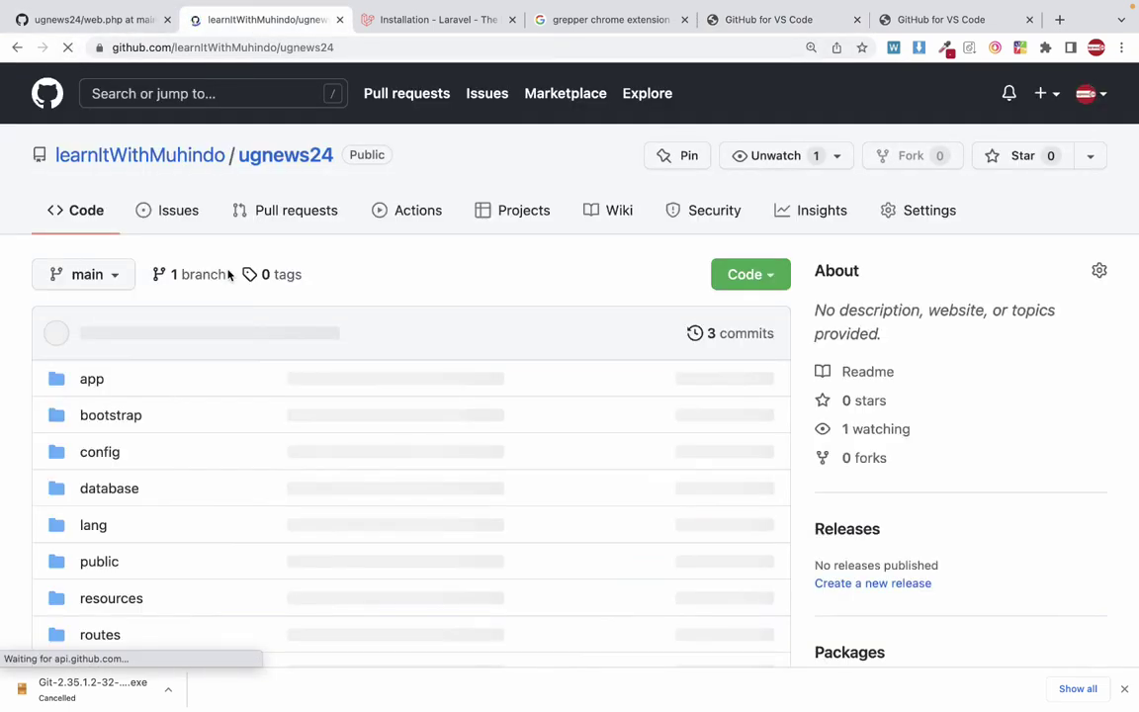
{"action": "scroll", "coordinate": [230, 287], "scroll_direction": "left", "scroll_amount": 3}
{"action": "scroll", "coordinate": [233, 303], "scroll_direction": "right", "scroll_amount": 3}
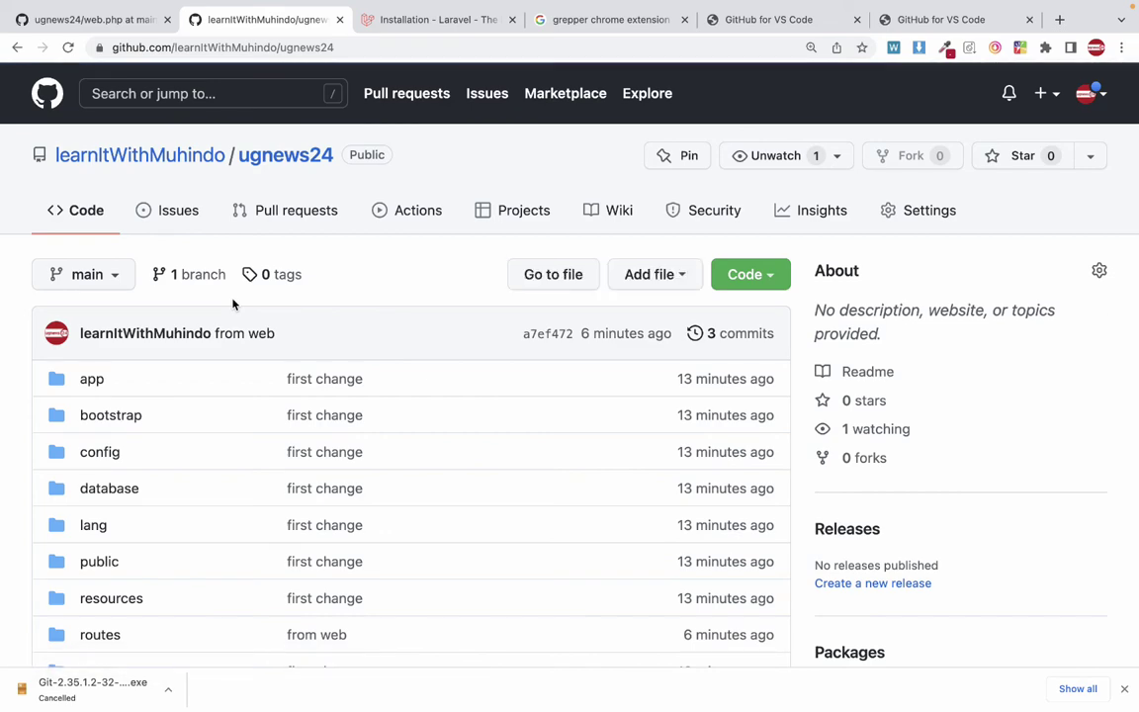
{"action": "key", "text": "ctrl+Left"}
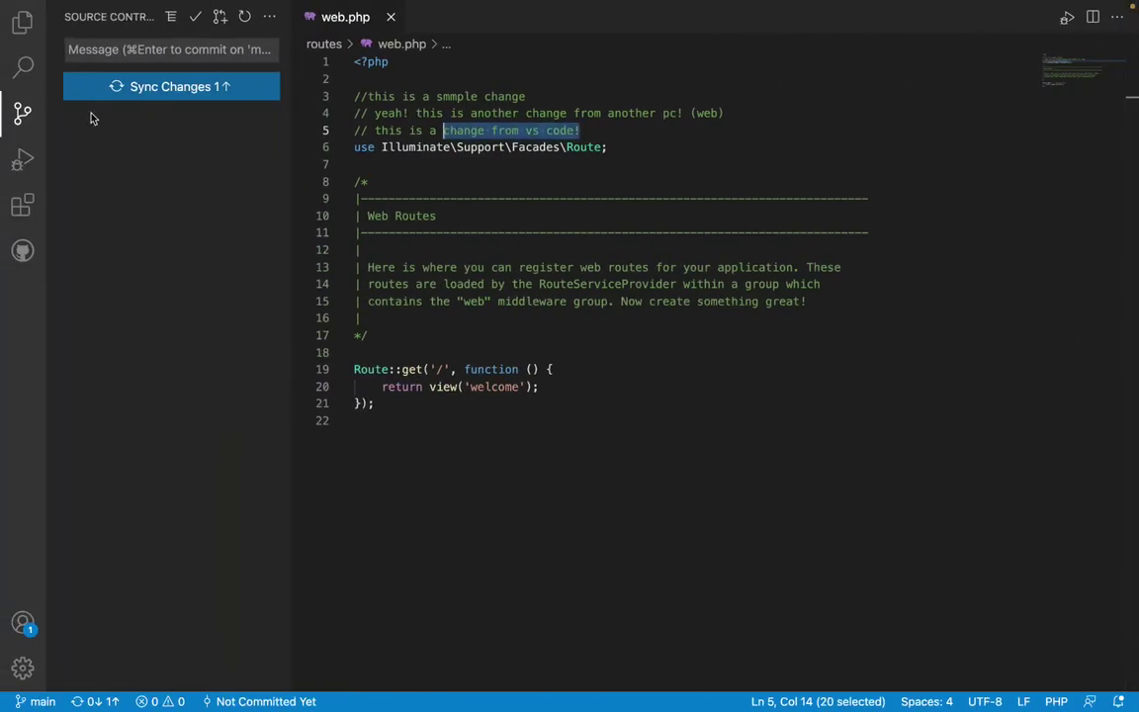
Show the Explorer file tree beside web.php and clear the selection on line 5.
{"action": "left_click", "coordinate": [22, 21]}
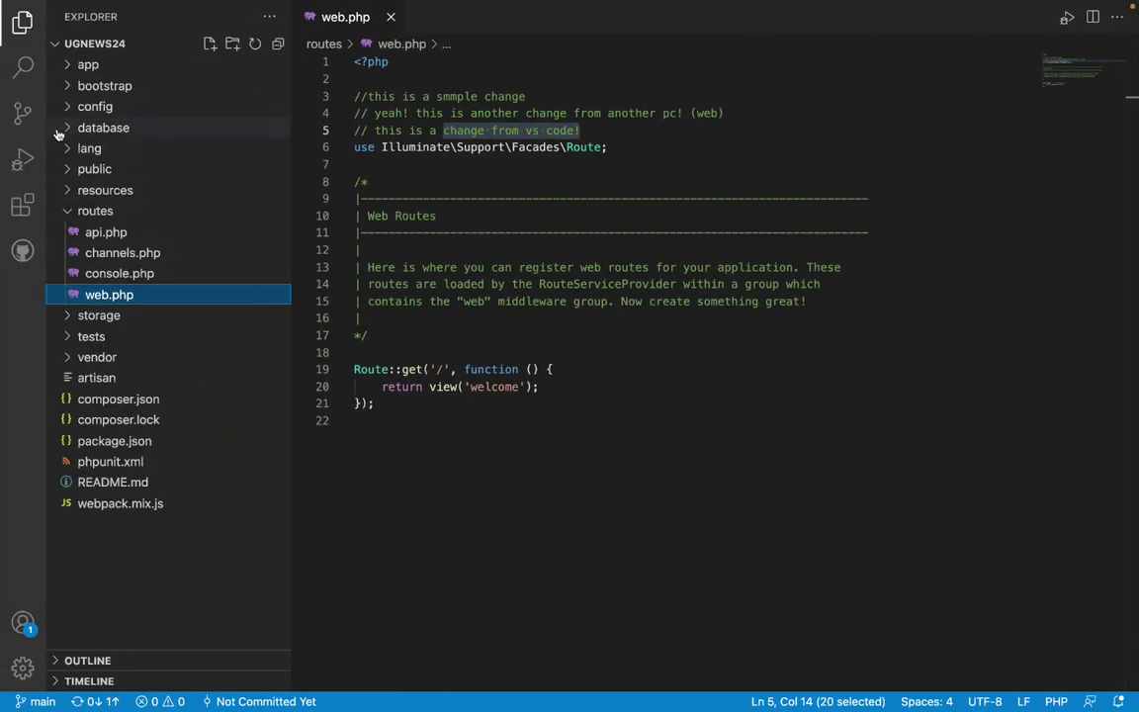
{"action": "key", "text": "ctrl+Right"}
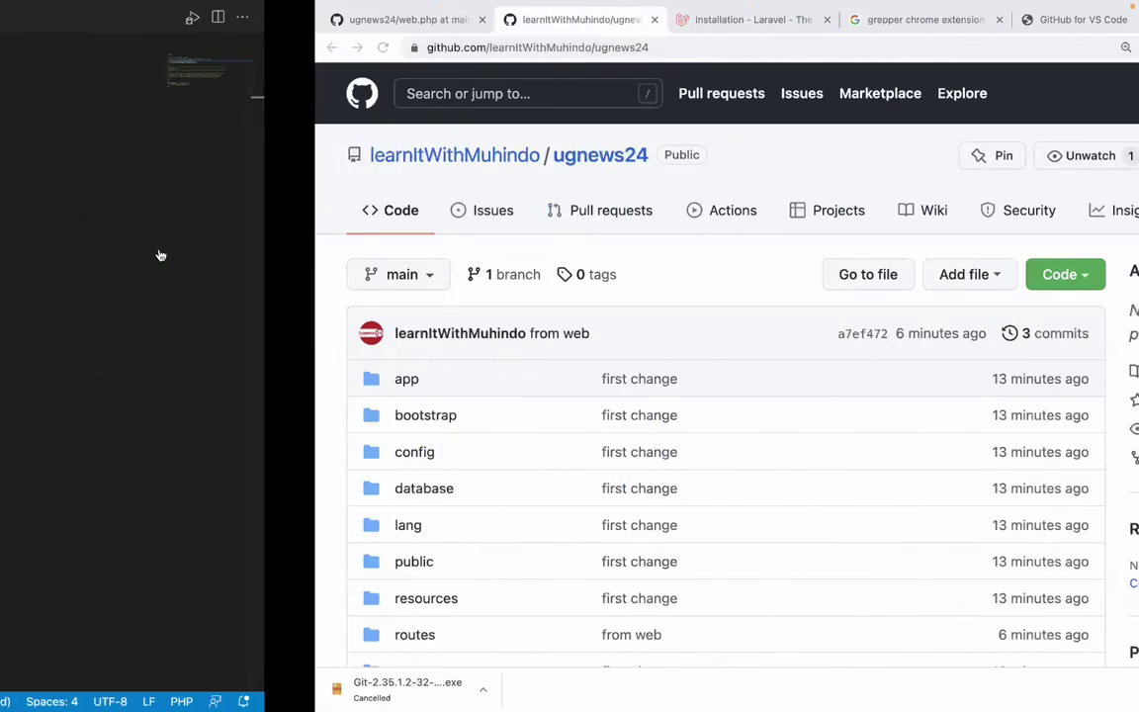
{"action": "key", "text": "ctrl+Left"}
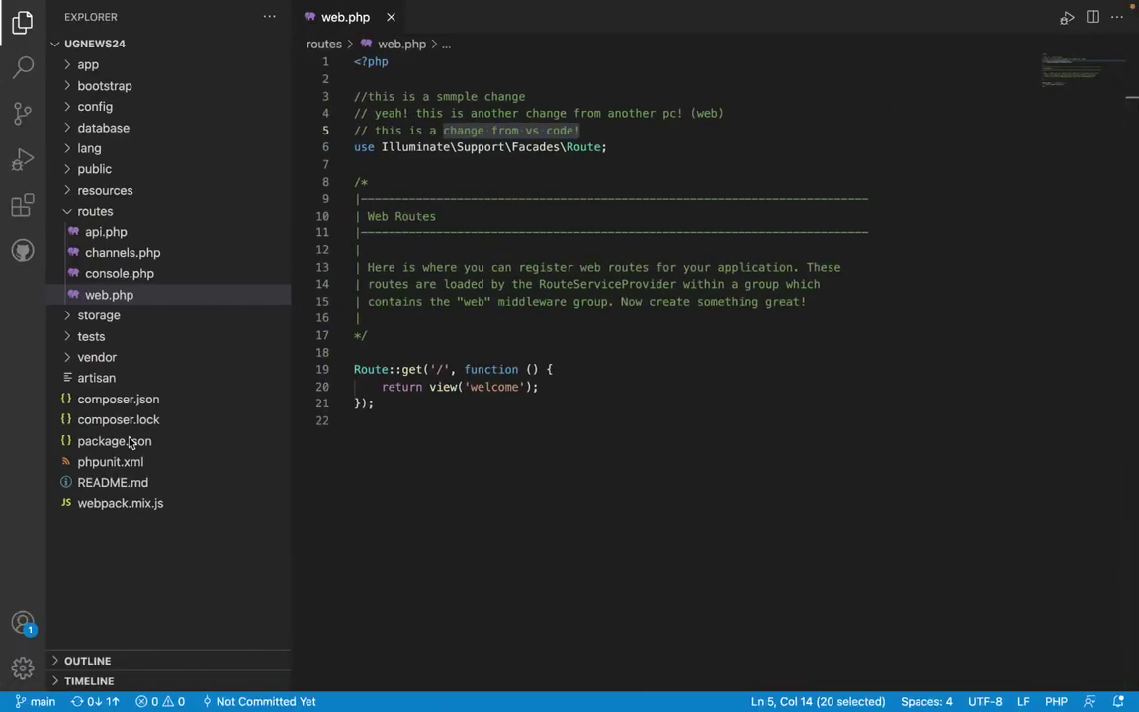
{"action": "left_click", "coordinate": [449, 282]}
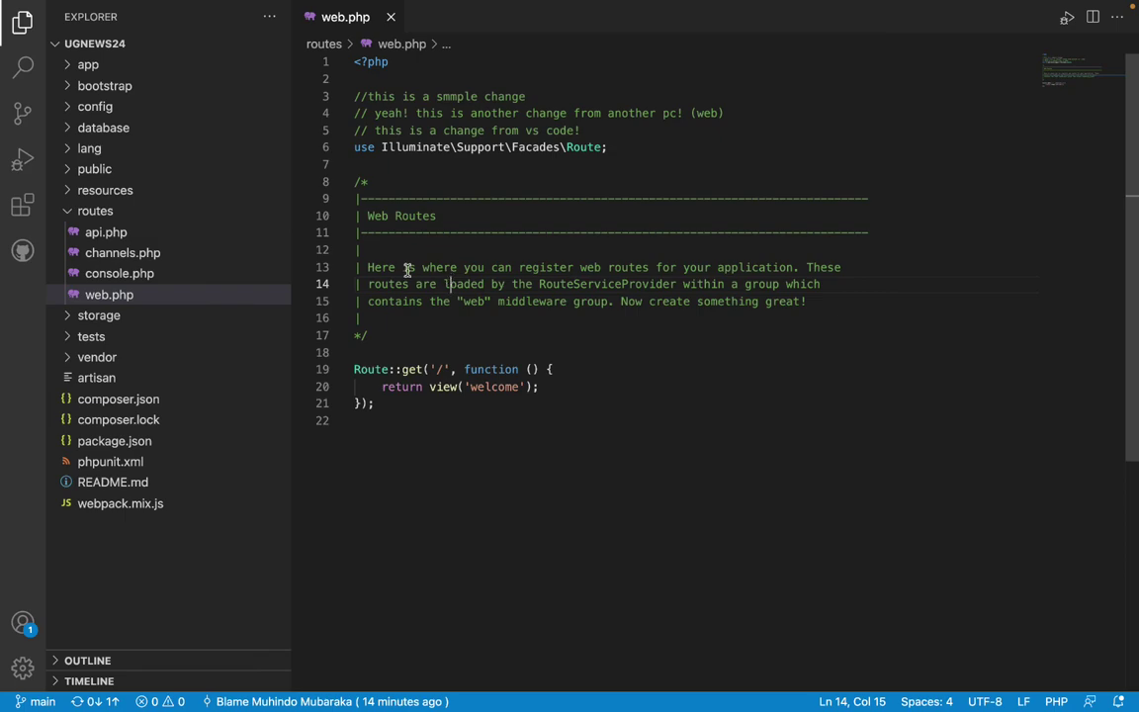
{"action": "key", "text": "ctrl+Right"}
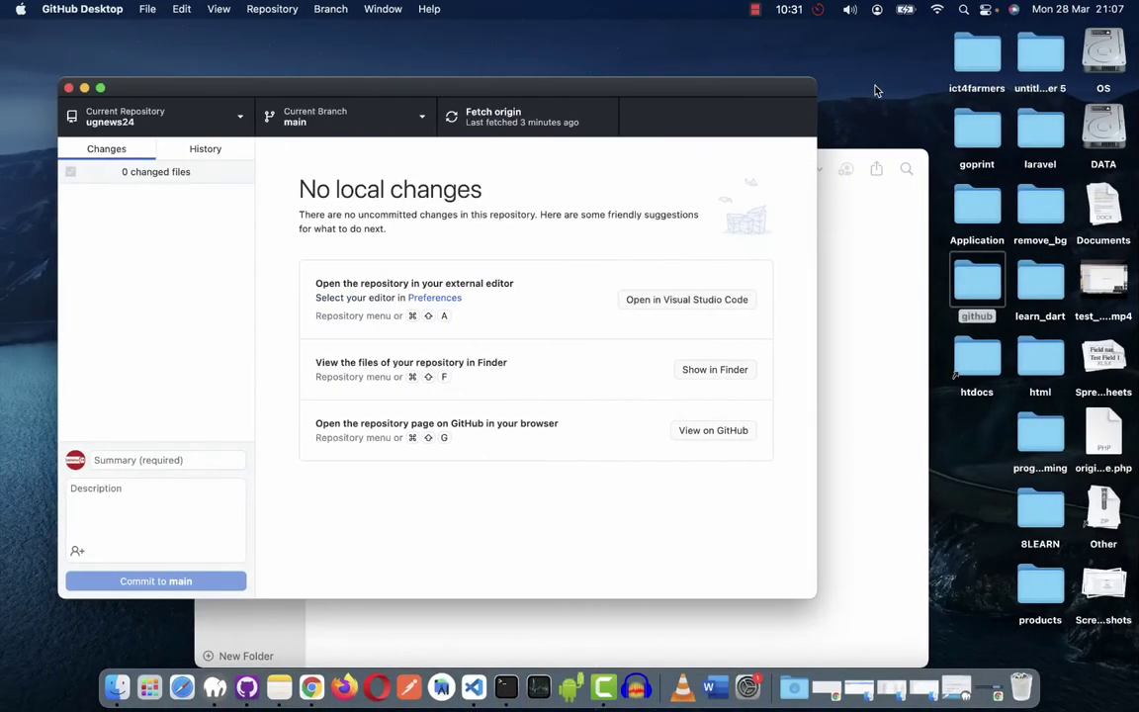
Push the 'from vs' commit to origin from GitHub Desktop.
{"action": "left_click", "coordinate": [789, 10]}
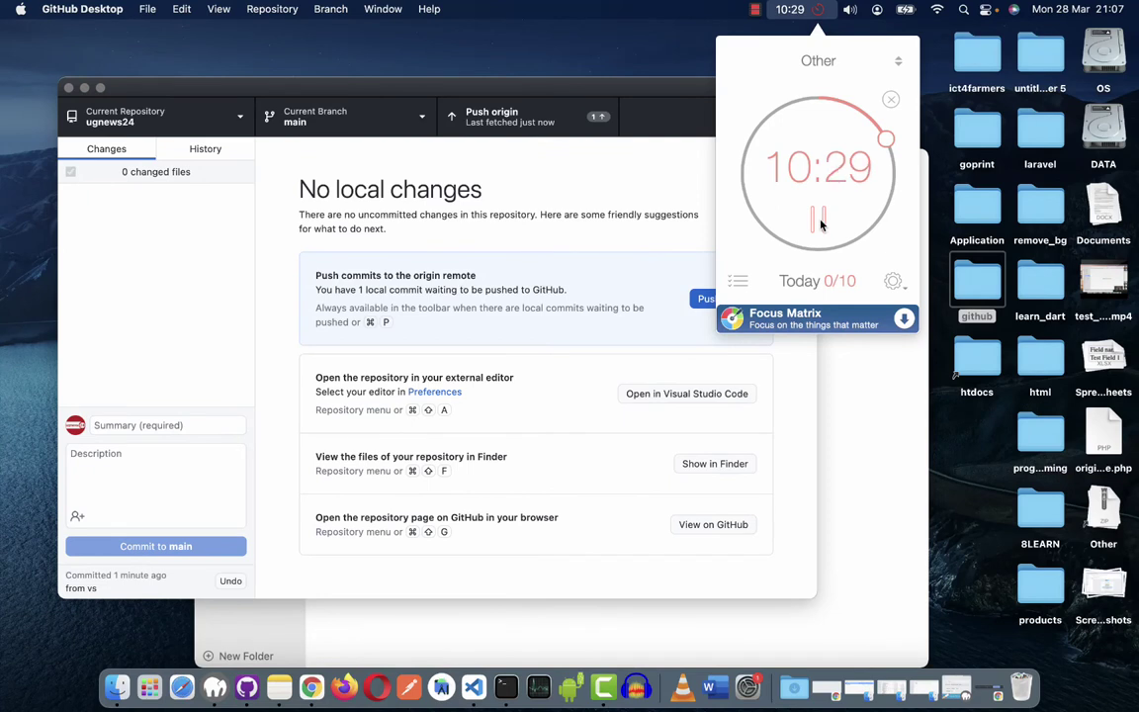
{"action": "left_click", "coordinate": [595, 278]}
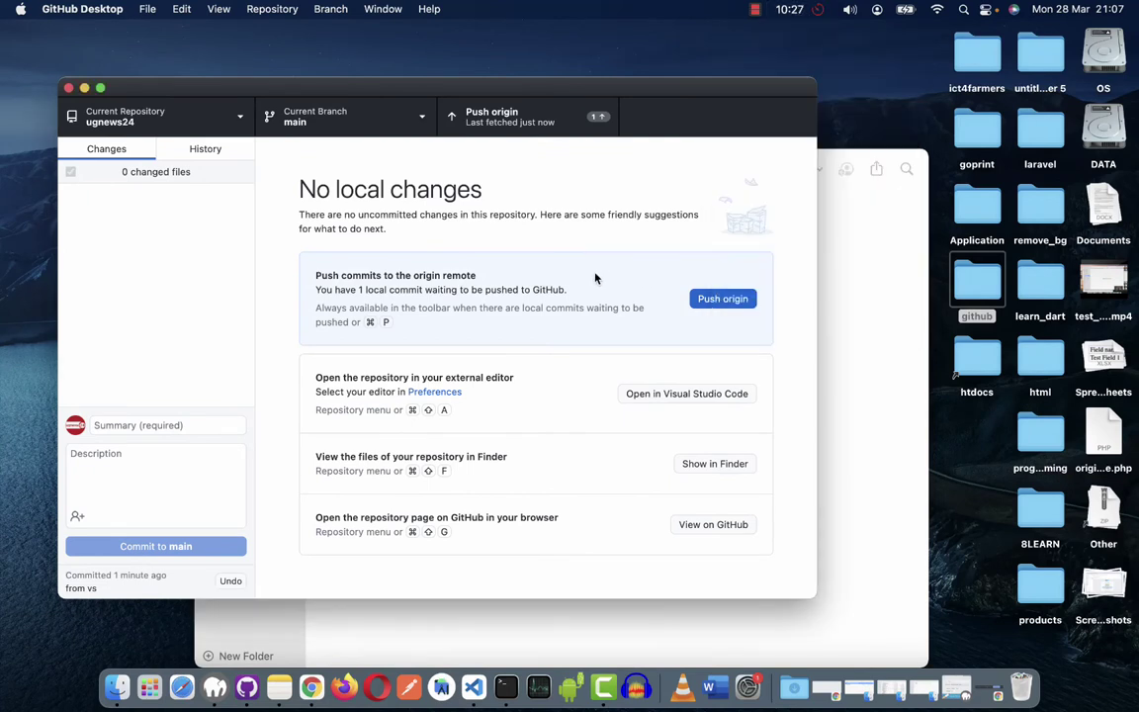
{"action": "left_click", "coordinate": [720, 302]}
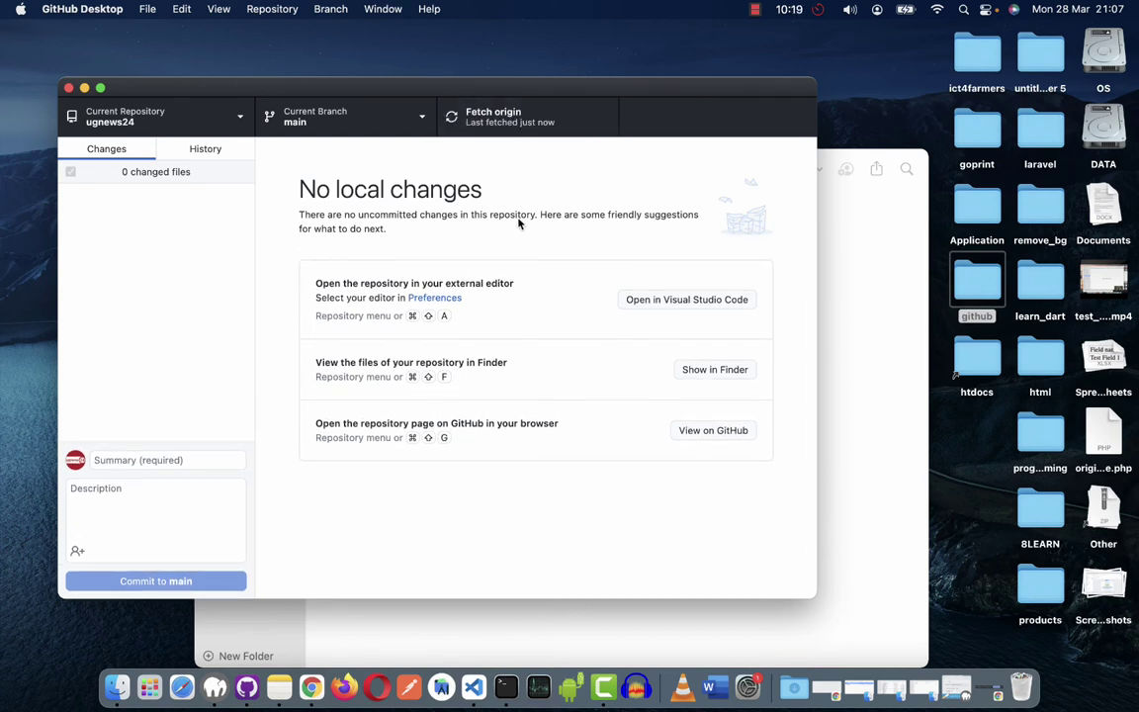
{"action": "key", "text": "super+shift+a"}
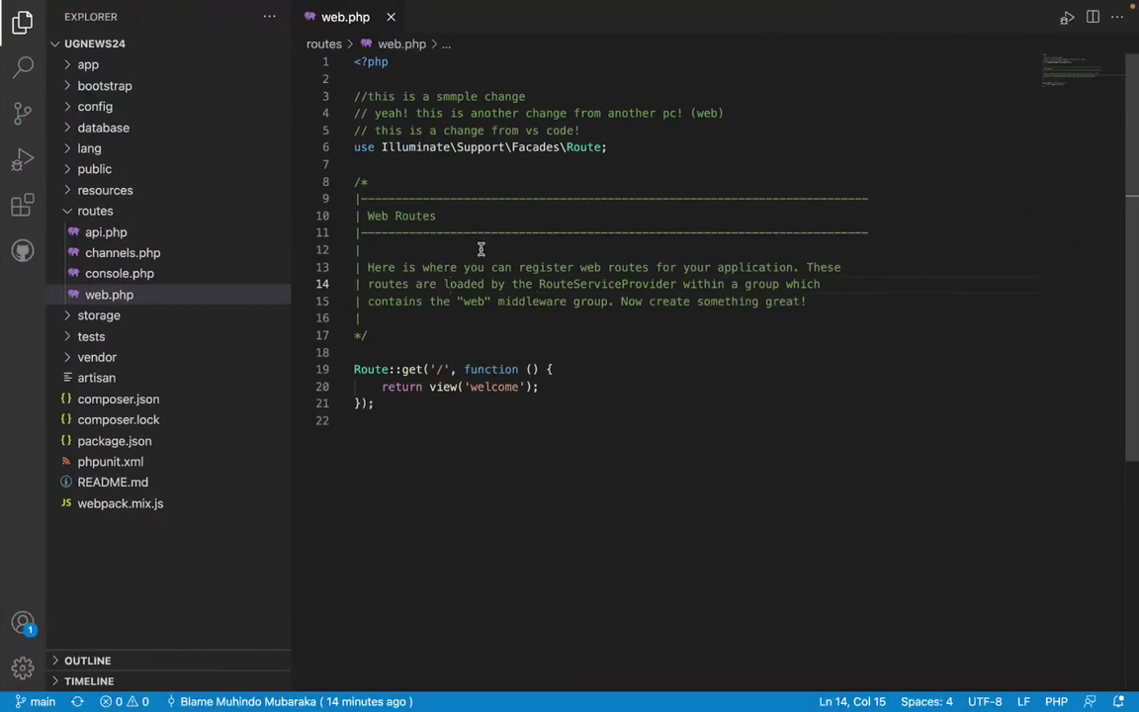
Bring up the full-screen Terminal showing the completed composer install and 'Application key set successfully.'.
{"action": "key", "text": "ctrl+Left"}
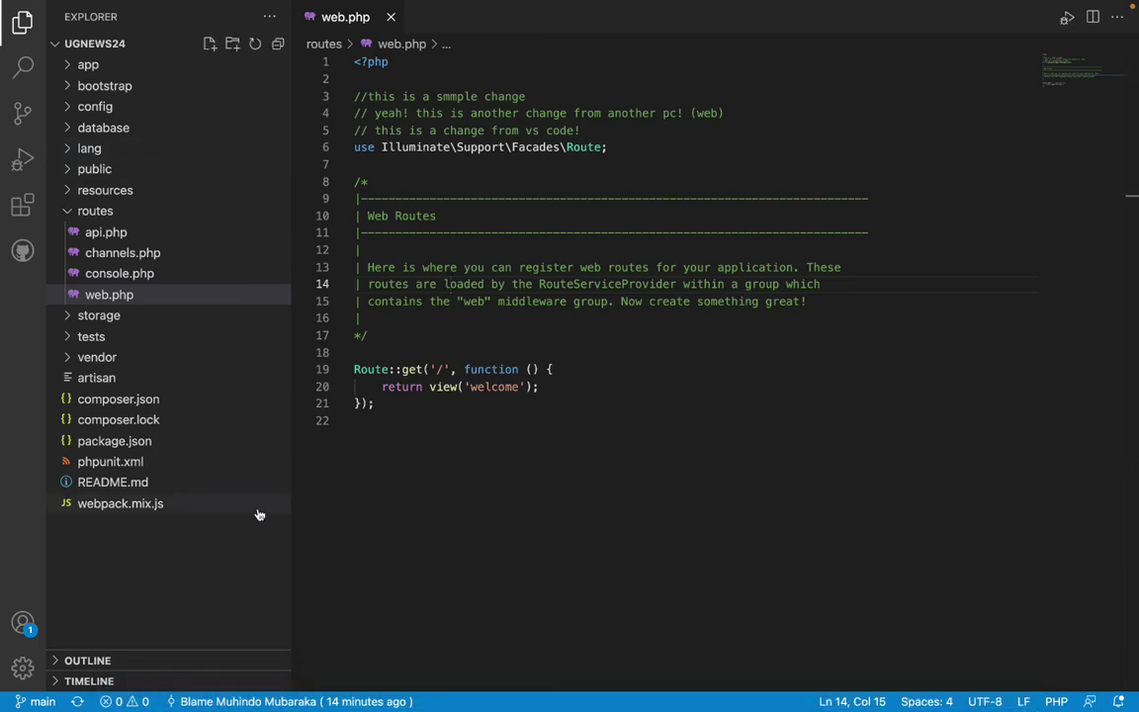
{"action": "key", "text": "ctrl+Left"}
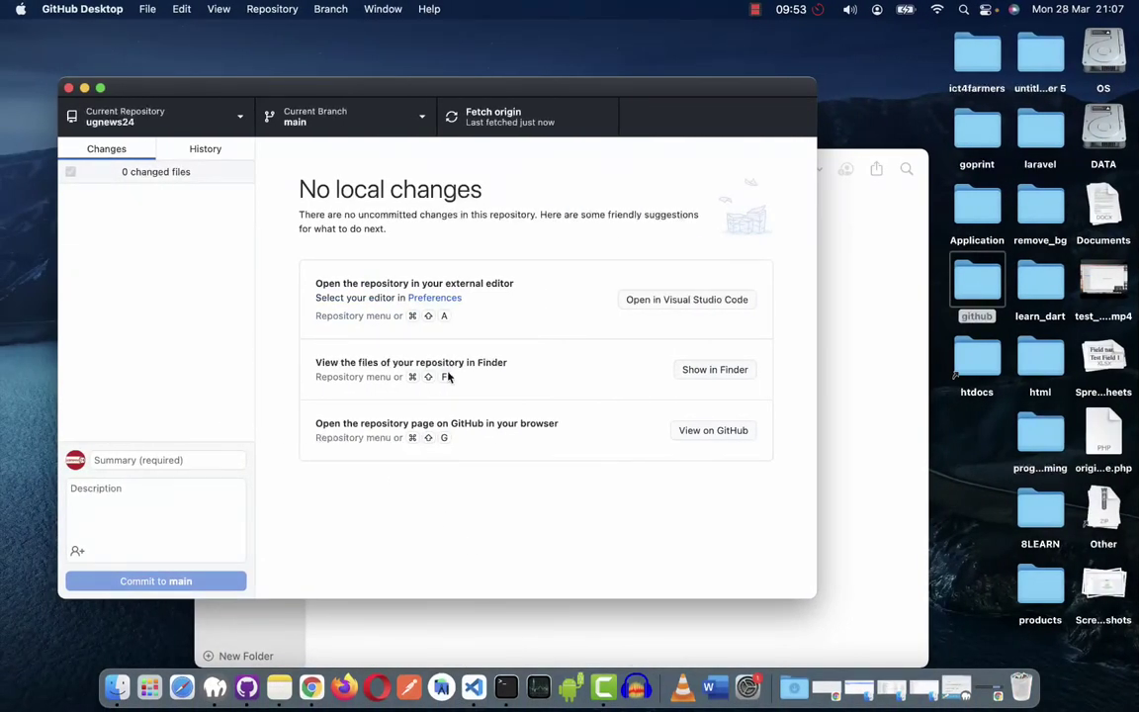
{"action": "left_click", "coordinate": [505, 682]}
{"action": "key", "text": "ctrl+Right"}
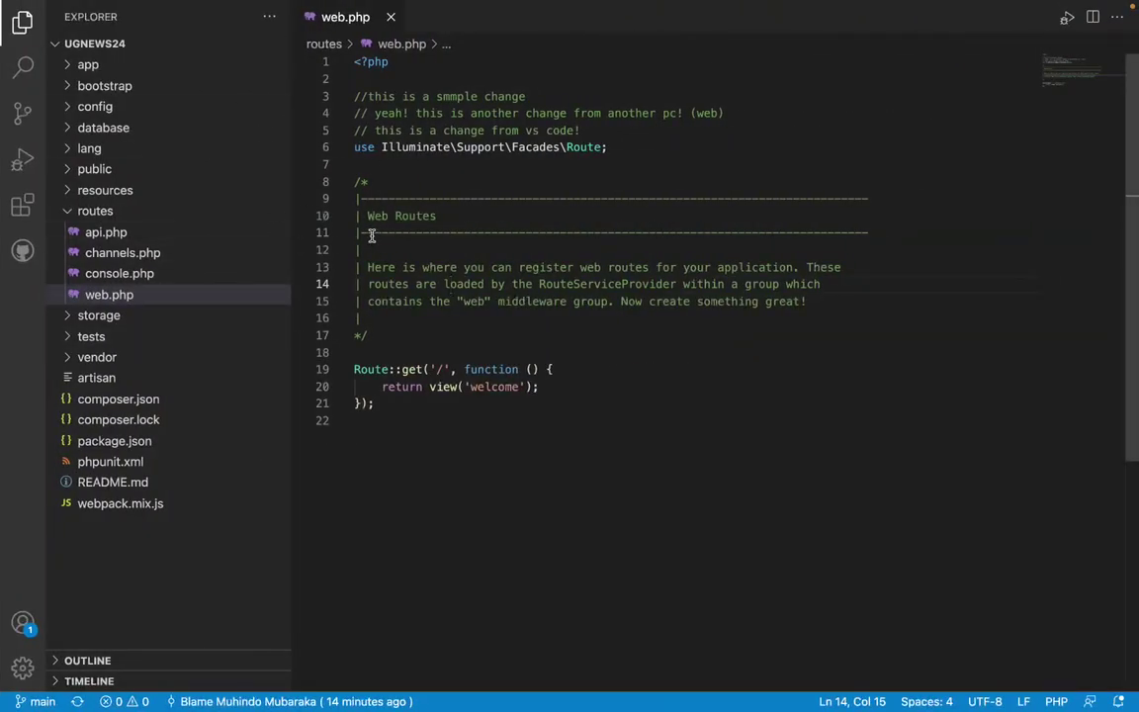
{"action": "key", "text": "ctrl+Left"}
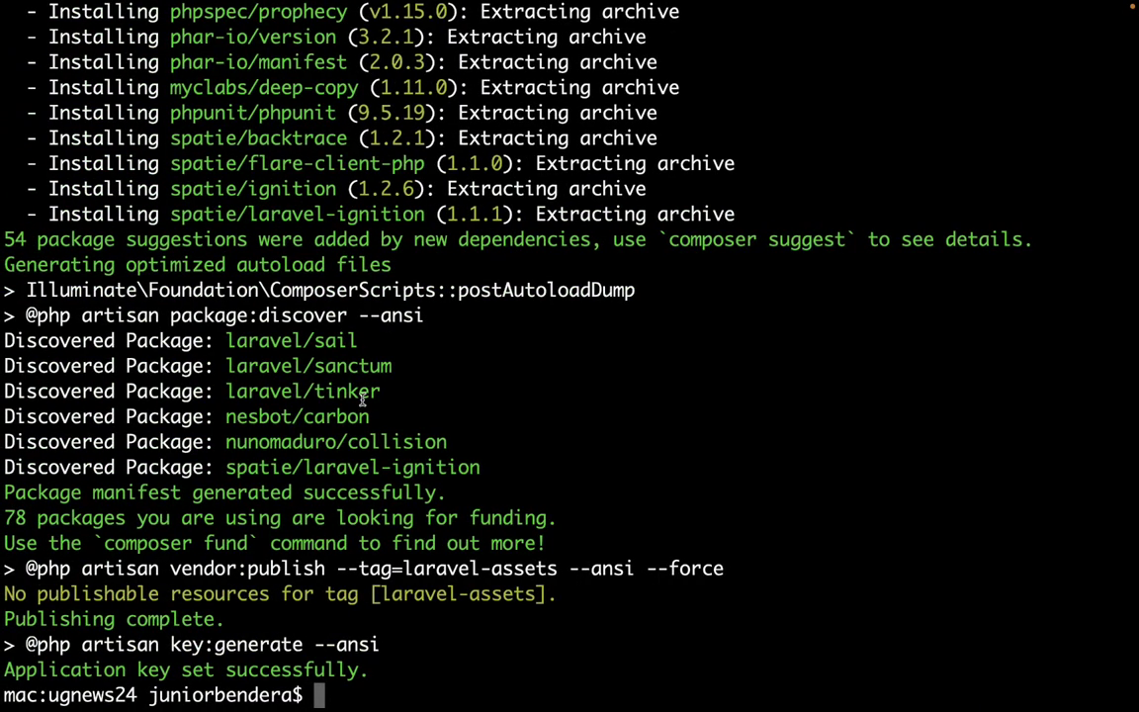
Clear the Terminal and run pwd to confirm the ugnews24 project path.
{"action": "key", "text": "super+k"}
{"action": "type", "text": "ls"}
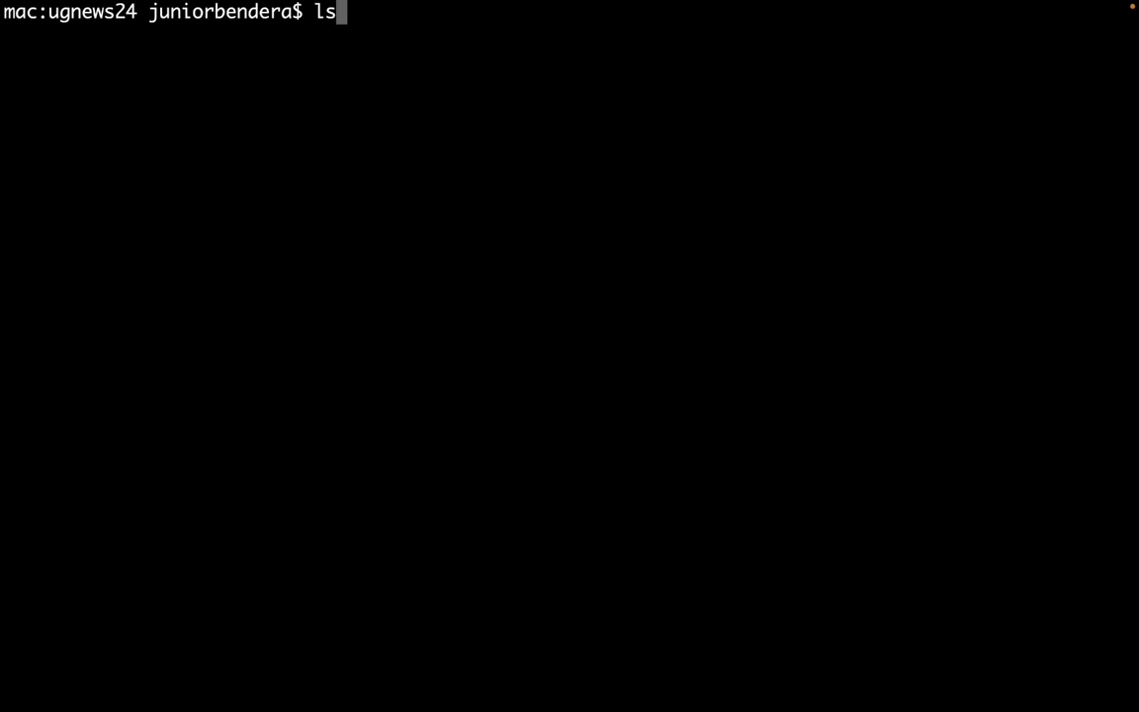
{"action": "key", "text": "BackSpace"}
{"action": "key", "text": "BackSpace"}
{"action": "type", "text": "pwd"}
{"action": "key", "text": "Return"}
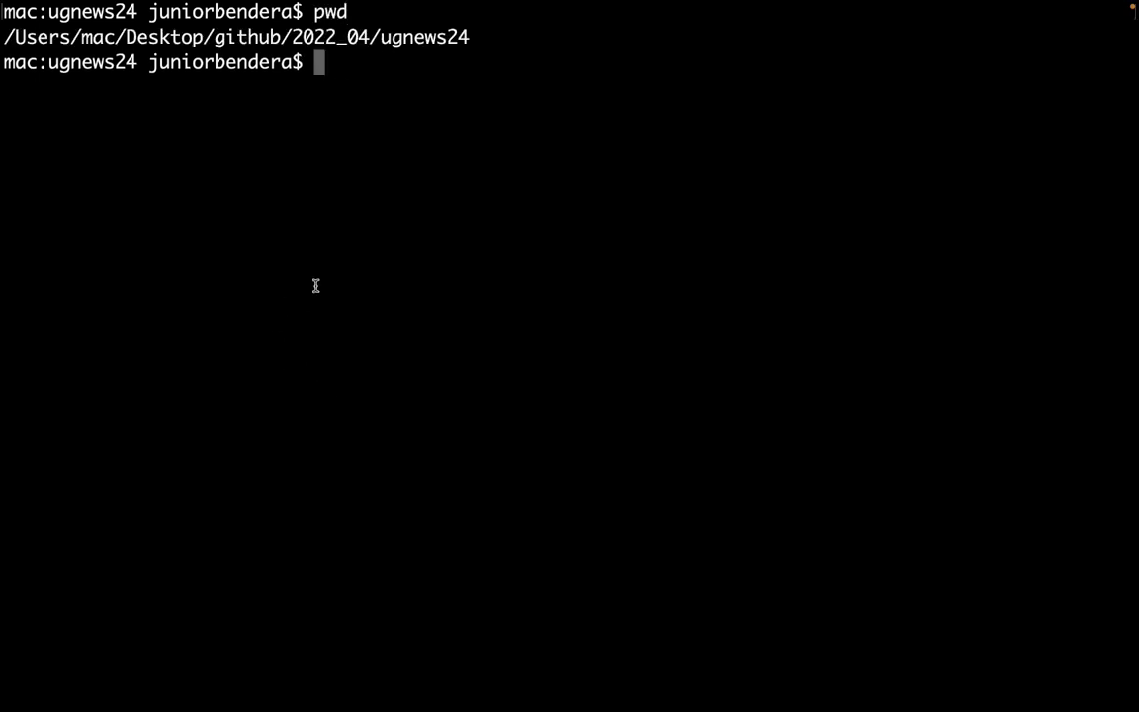
{"action": "left_click_drag", "start_coordinate": [274, 50], "coordinate": [398, 38]}
{"action": "left_click", "coordinate": [420, 34]}
{"action": "left_click", "coordinate": [387, 38]}
List the project files with ls, clear the screen, and start typing php artisan.
{"action": "type", "text": "ls"}
{"action": "key", "text": "Return"}
{"action": "left_click_drag", "start_coordinate": [92, 111], "coordinate": [633, 137]}
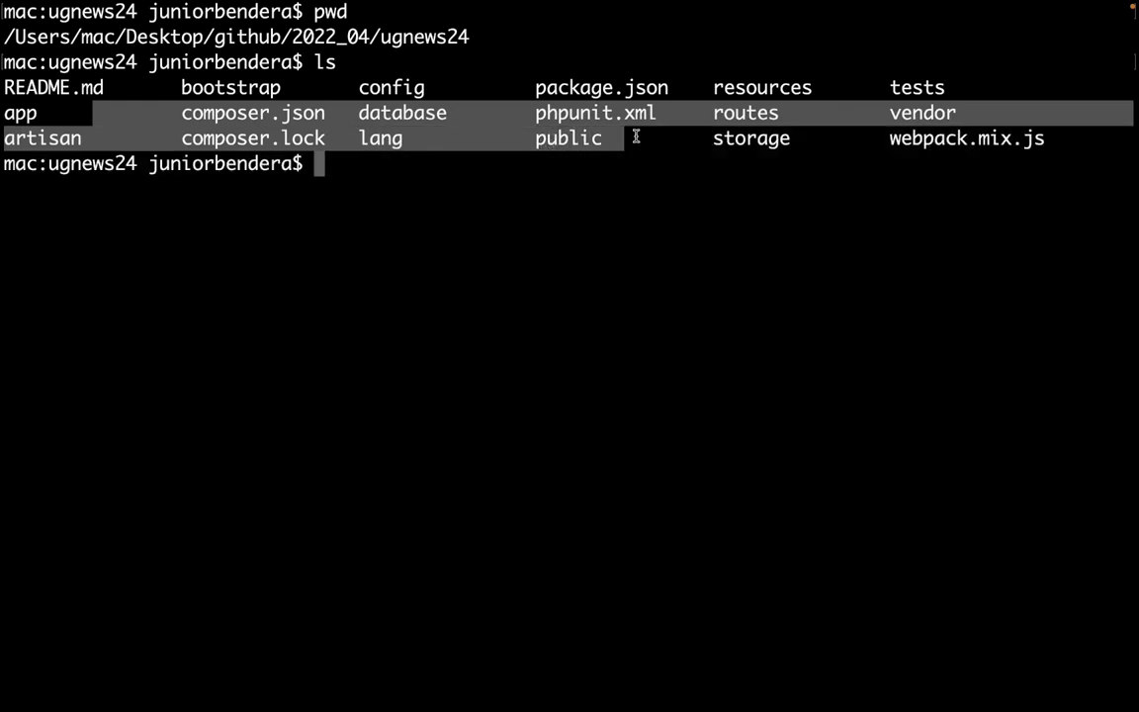
{"action": "left_click", "coordinate": [764, 158]}
{"action": "left_click_drag", "start_coordinate": [736, 140], "coordinate": [171, 88]}
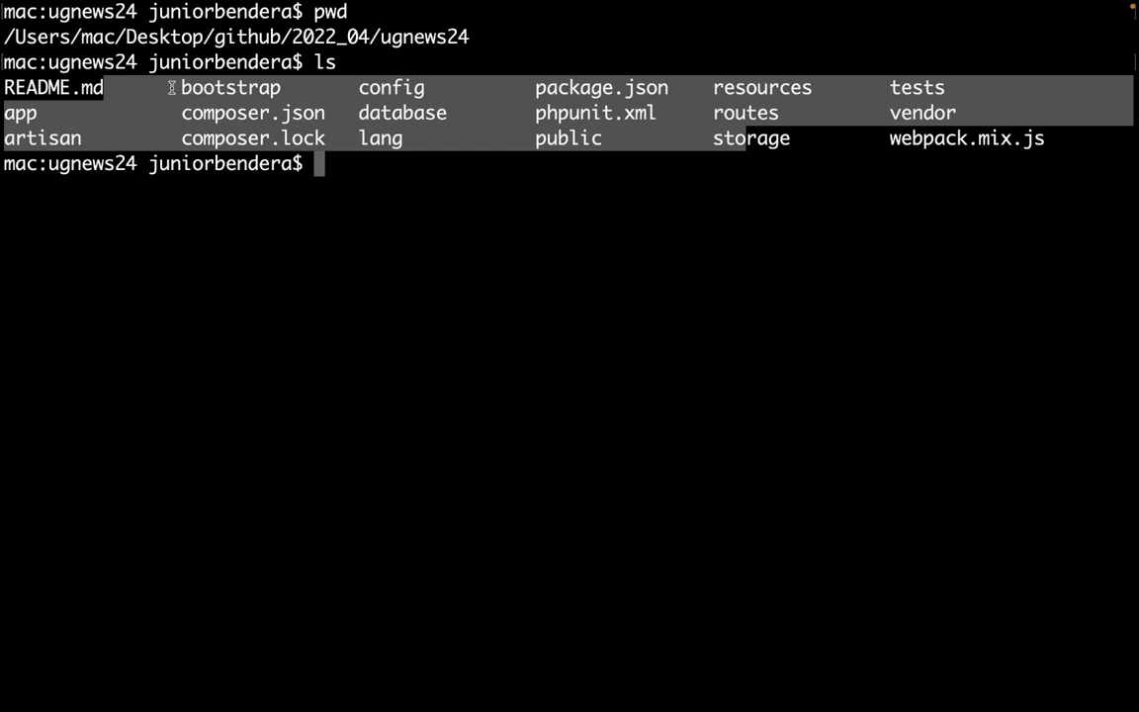
{"action": "key", "text": "super+k"}
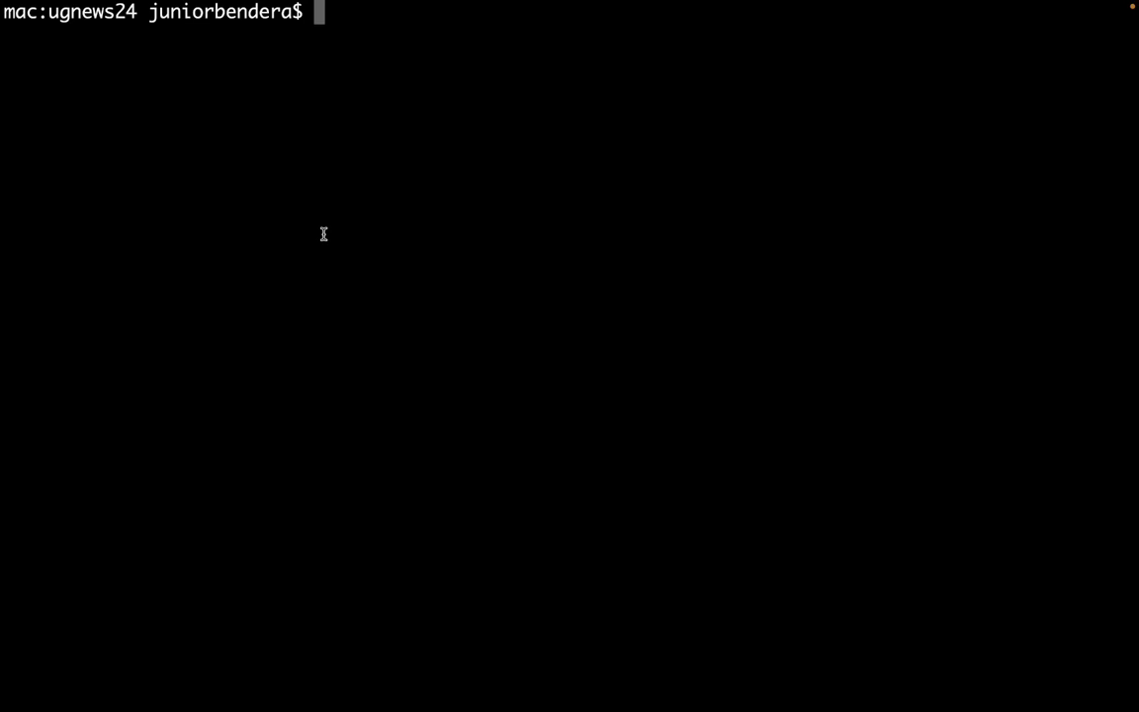
{"action": "type", "text": "php a"}
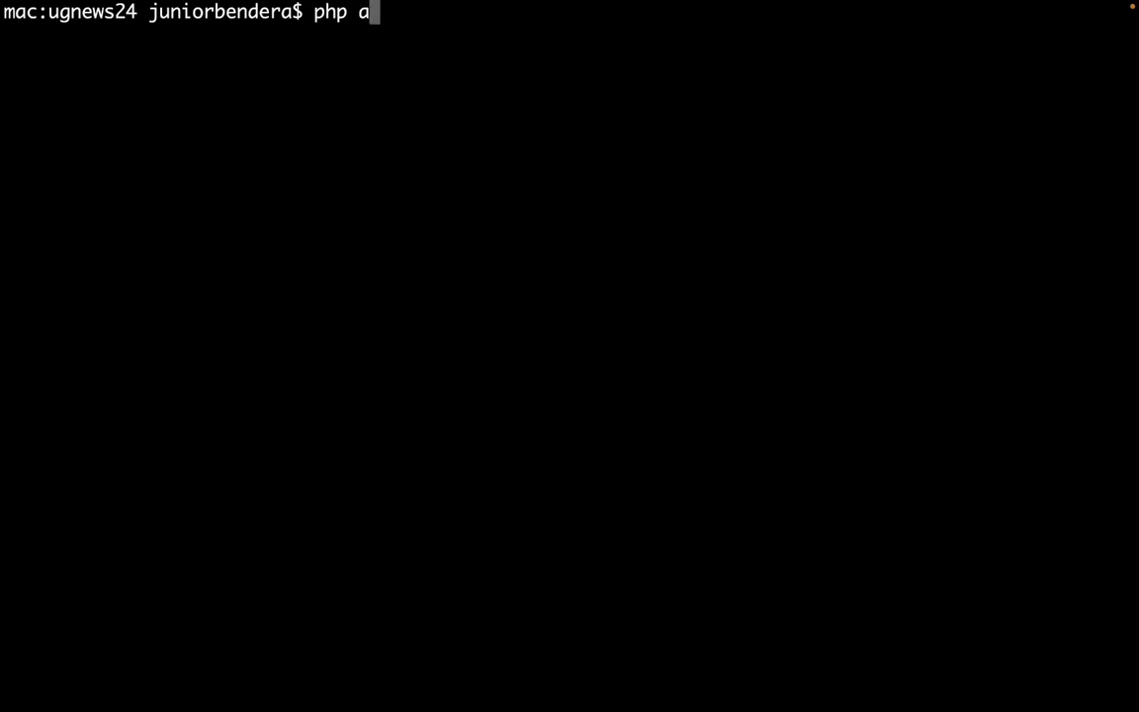
{"action": "type", "text": "rti"}
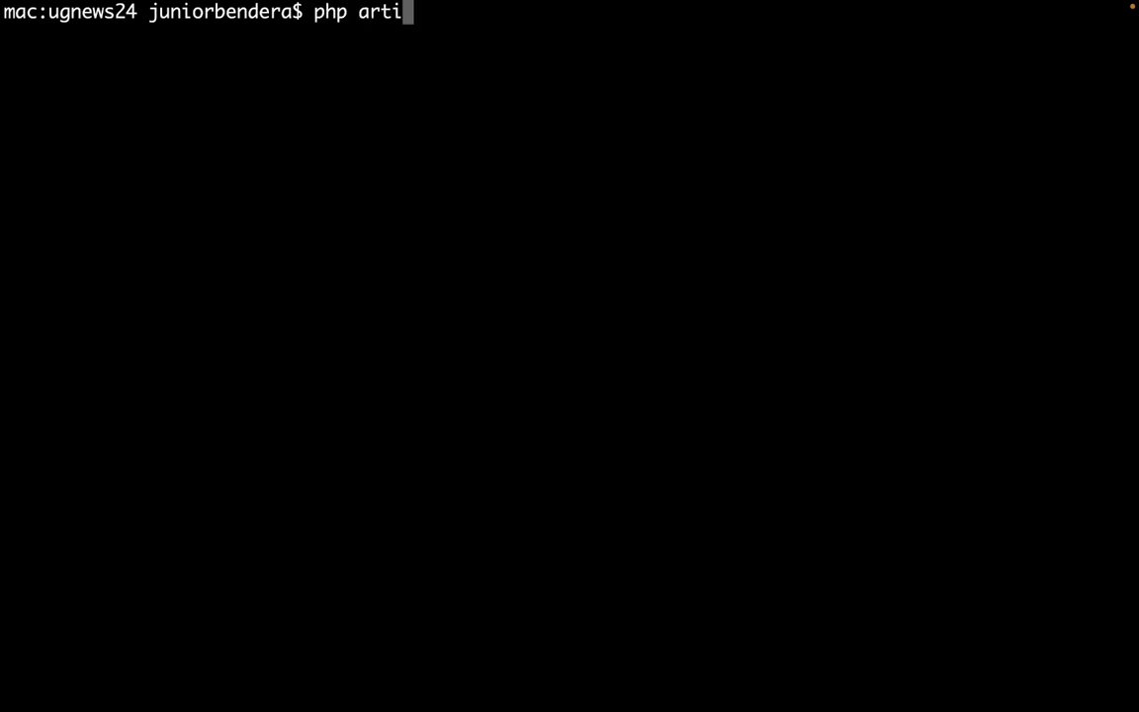
Enlarge the Terminal text and start the Laravel server with php artisan serve.
{"action": "key", "text": "super+plus"}
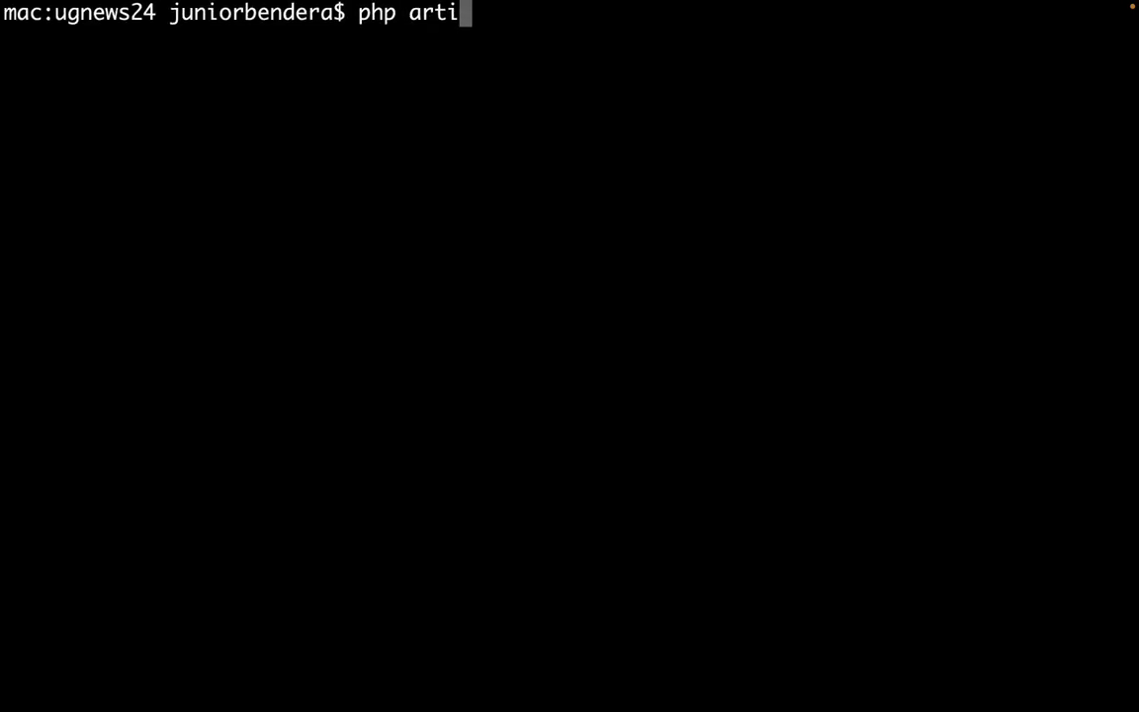
{"action": "key", "text": "super+plus"}
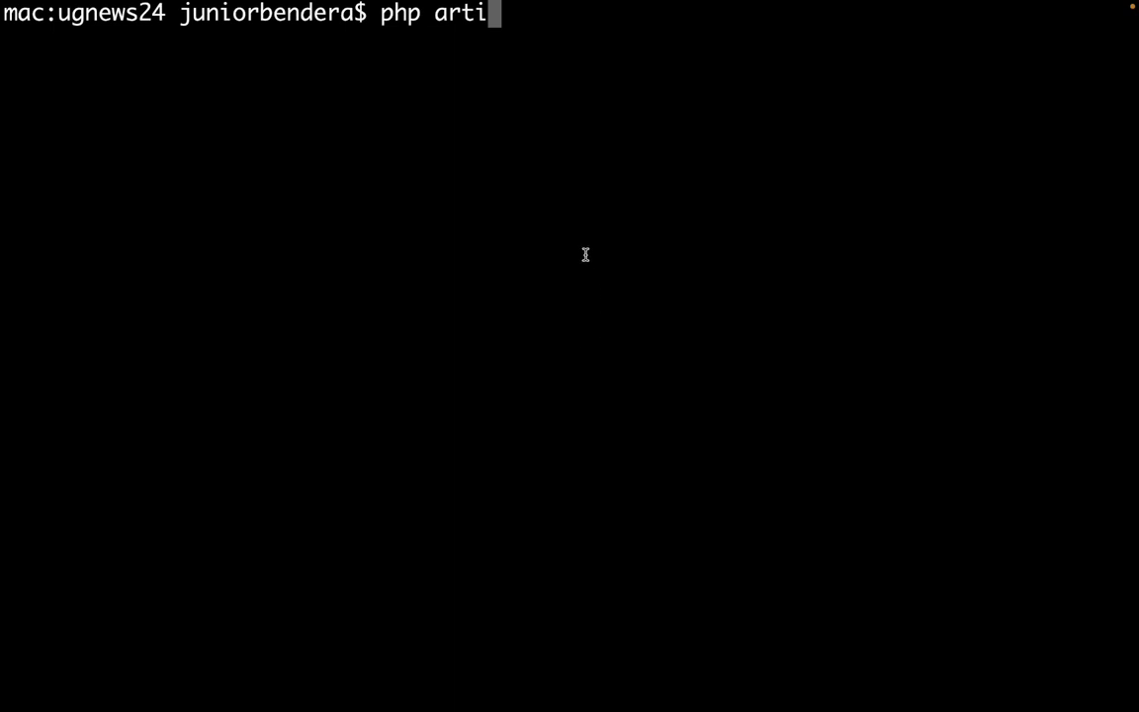
{"action": "type", "text": "san"}
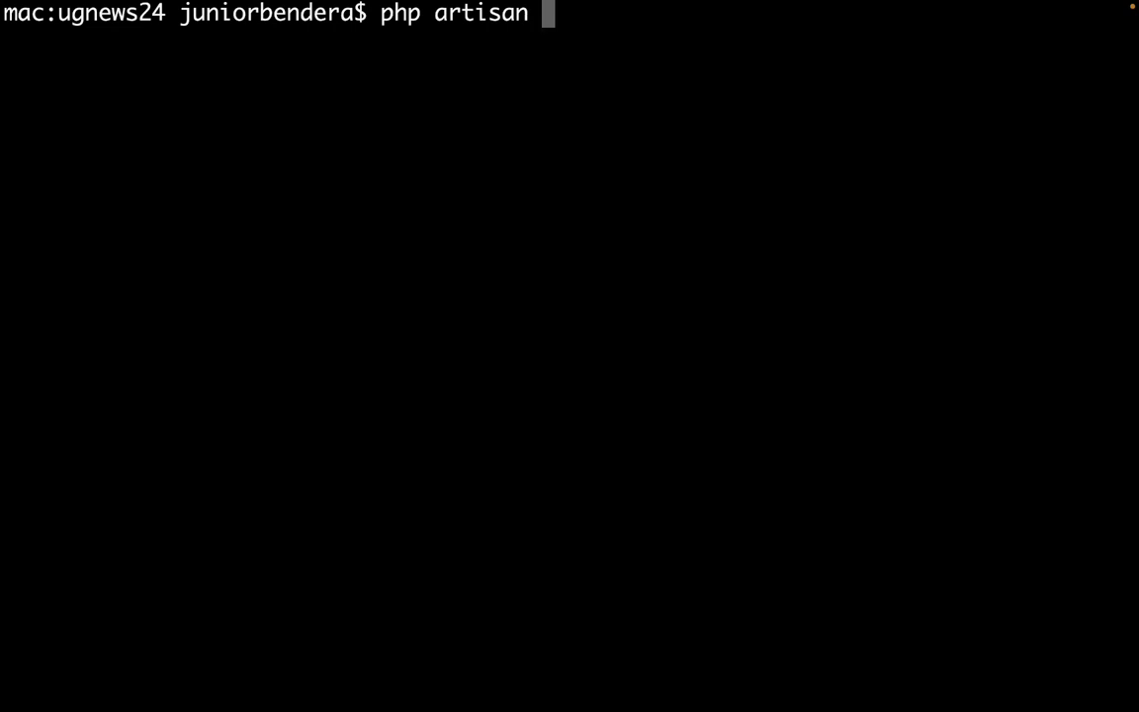
{"action": "type", "text": " serve"}
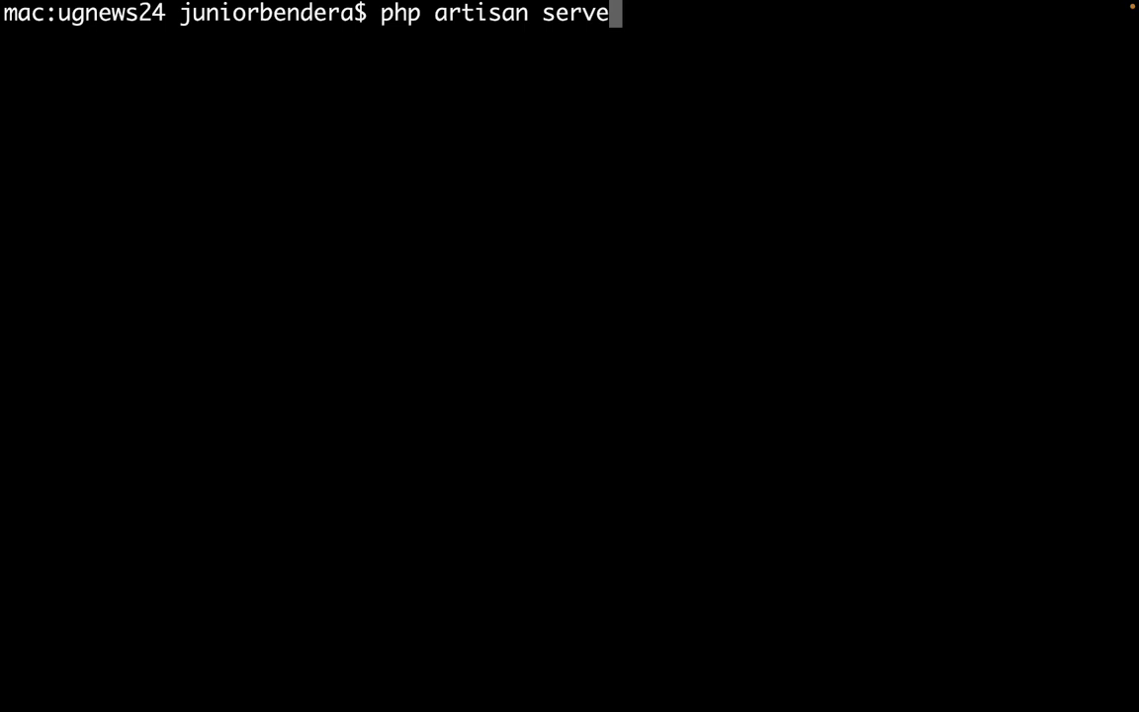
{"action": "key", "text": "Return"}
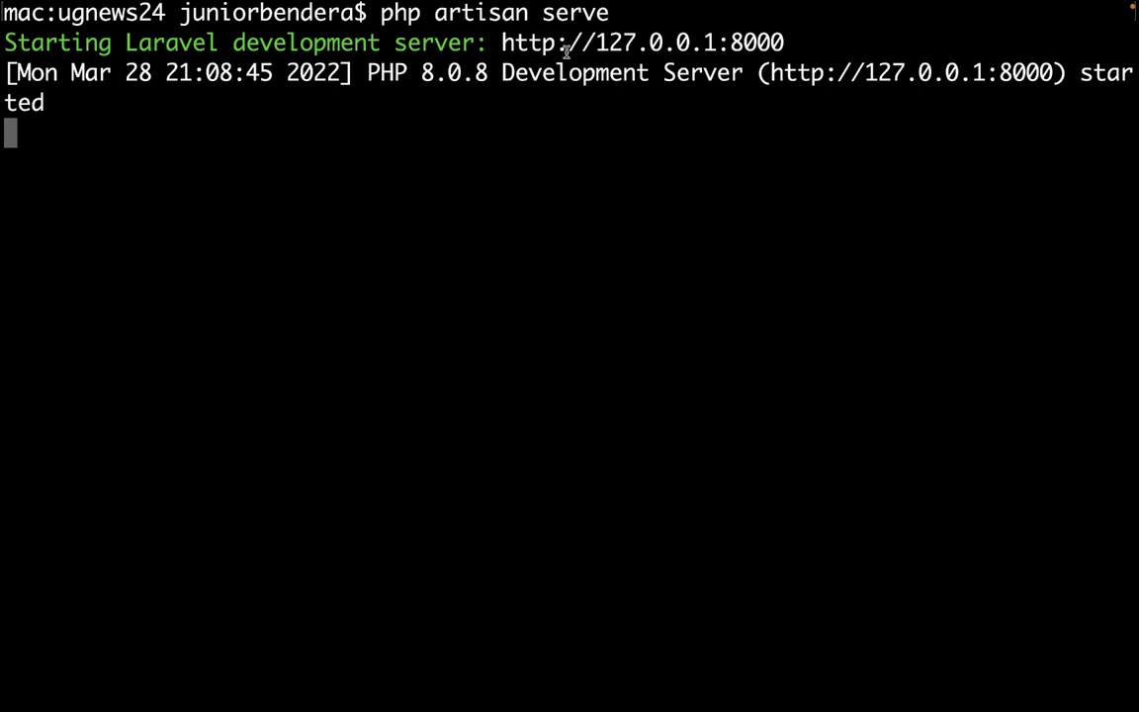
{"action": "left_click_drag", "start_coordinate": [506, 42], "coordinate": [789, 43]}
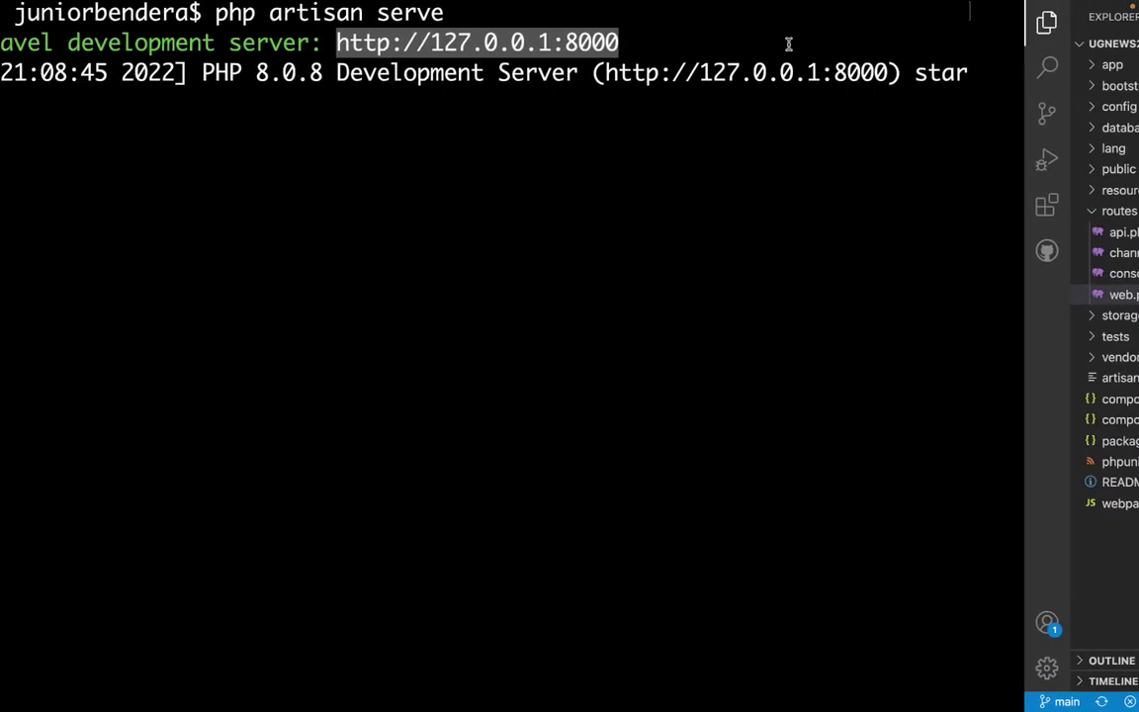
{"action": "left_click", "coordinate": [644, 47]}
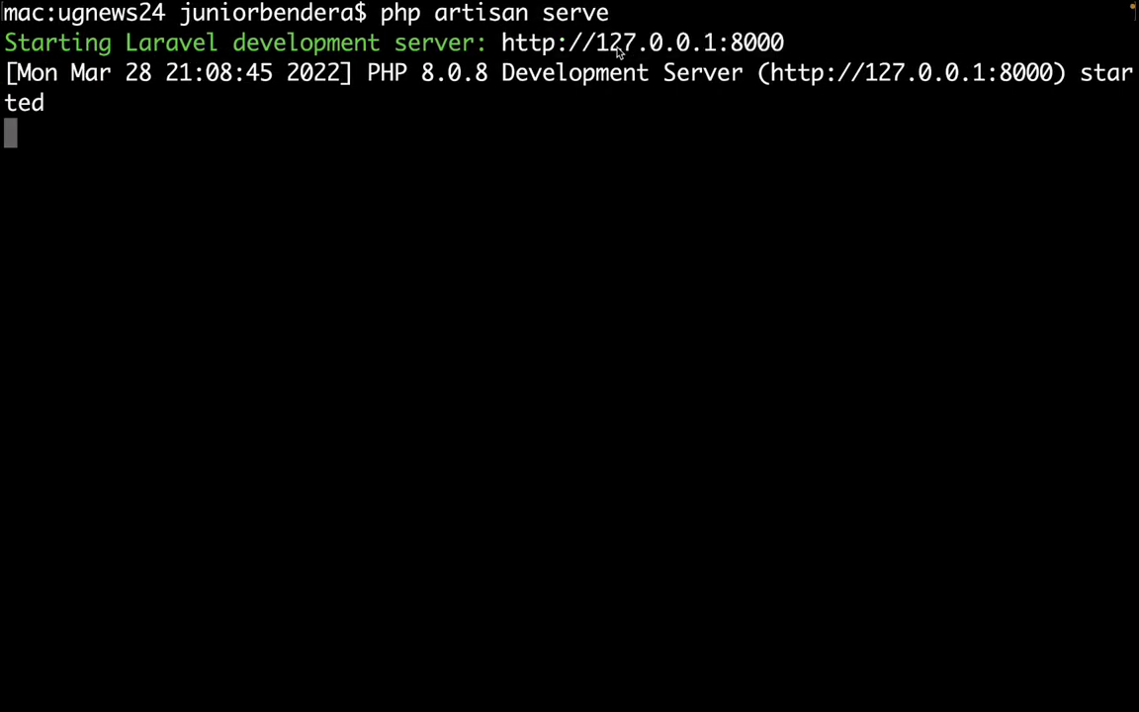
{"action": "double_click", "coordinate": [631, 44]}
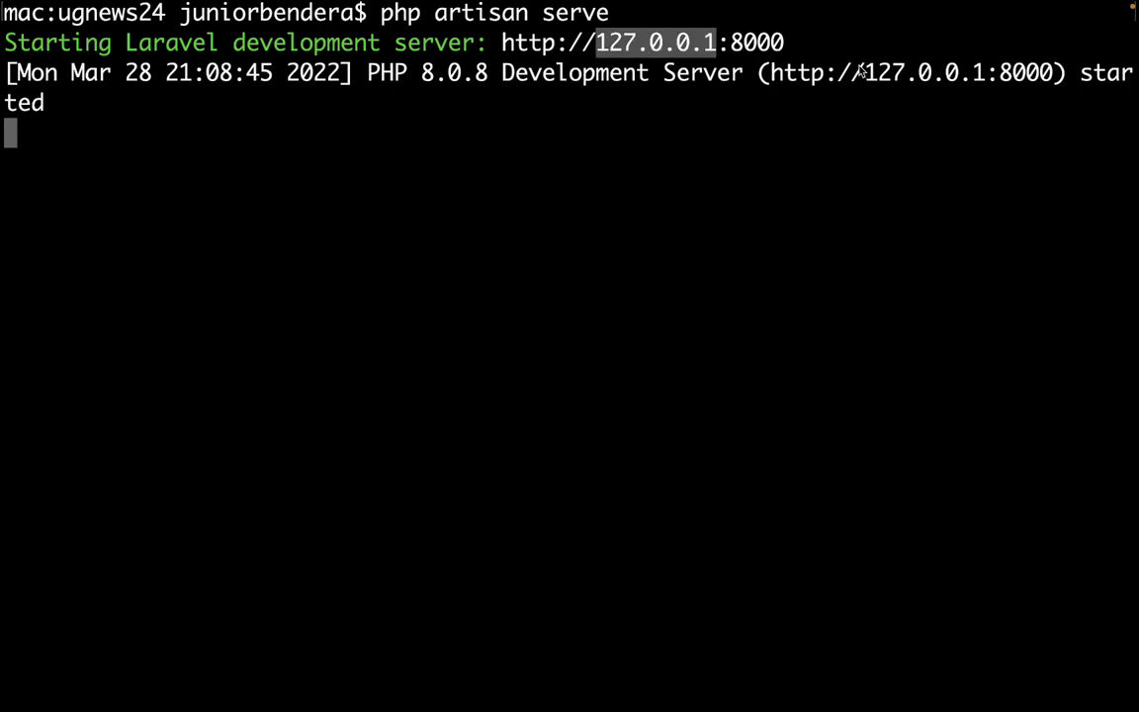
{"action": "triple_click", "coordinate": [587, 42]}
{"action": "left_click", "coordinate": [591, 41]}
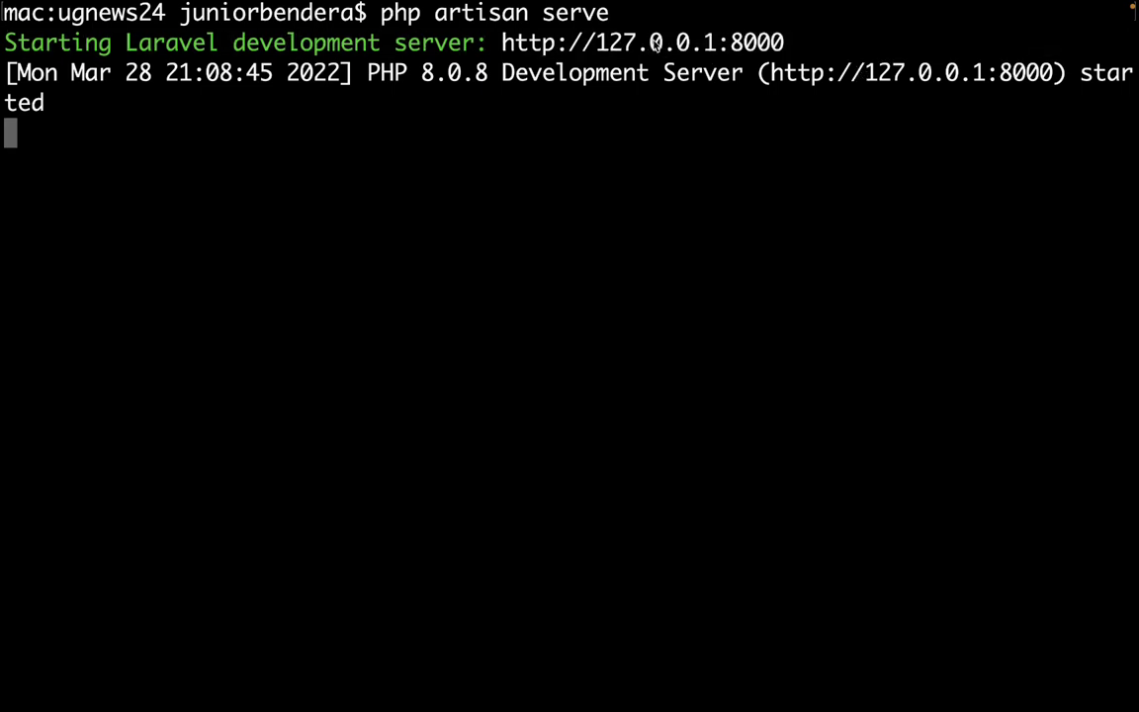
{"action": "left_click_drag", "start_coordinate": [505, 42], "coordinate": [800, 35]}
{"action": "key", "text": "super+c"}
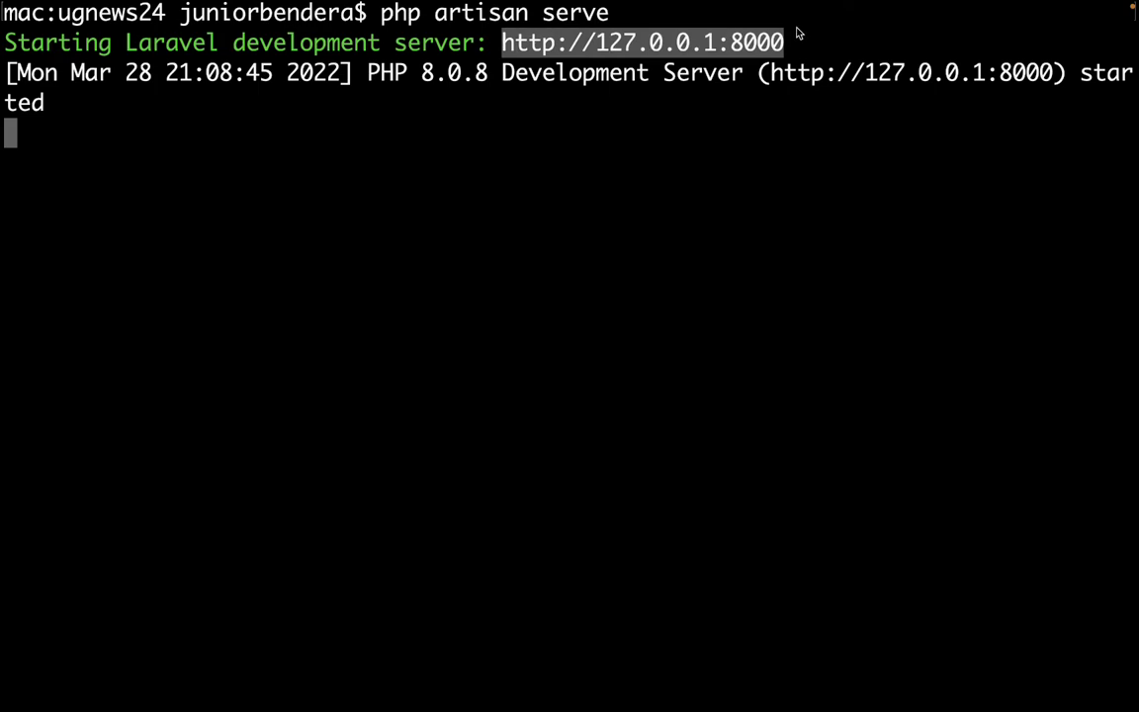
{"action": "key", "text": "ctrl+Right"}
{"action": "key", "text": "ctrl+Right"}
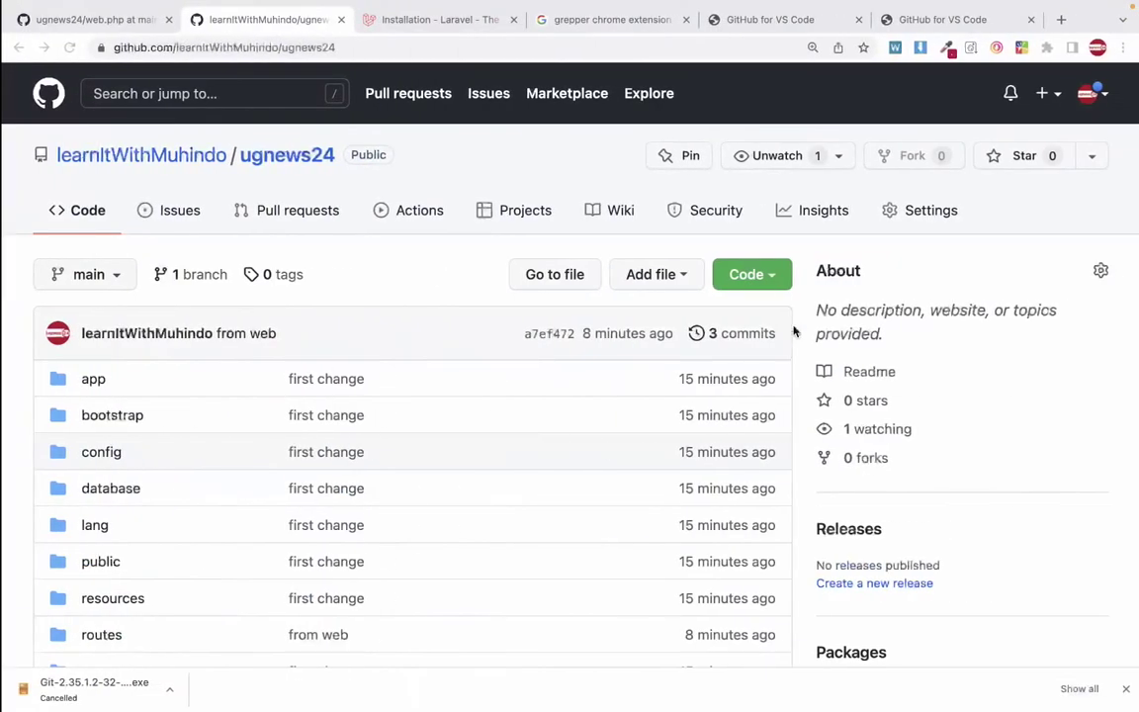
{"action": "left_click", "coordinate": [967, 22]}
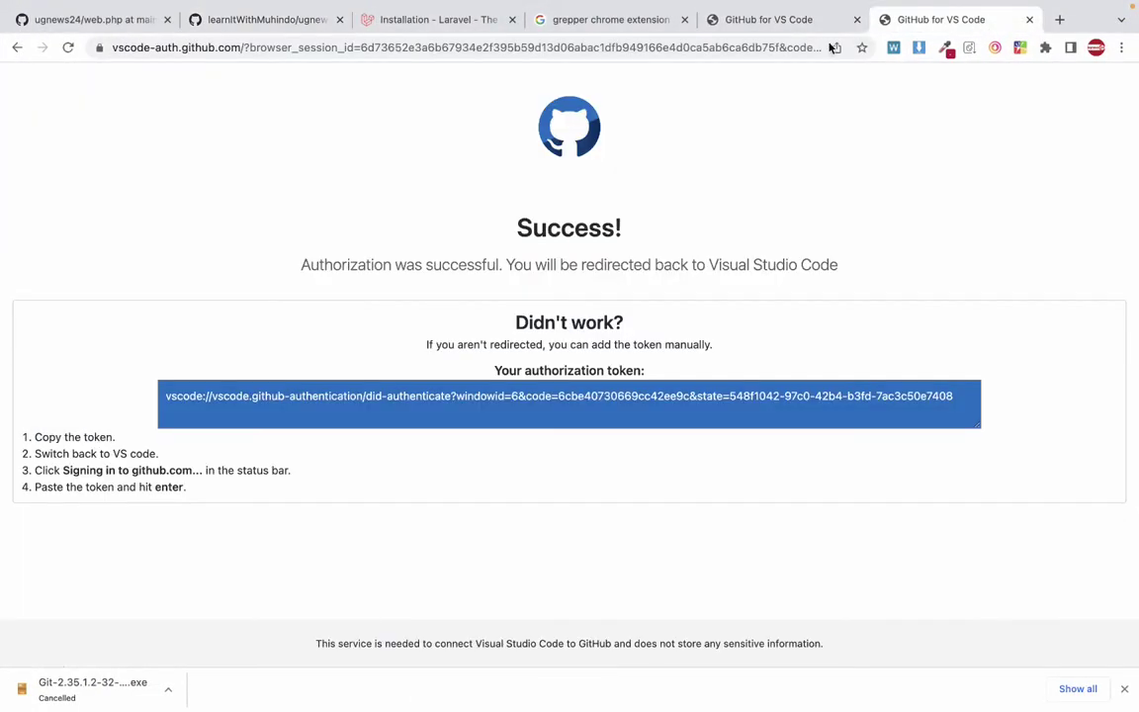
{"action": "left_click", "coordinate": [718, 55]}
{"action": "key", "text": "super+v"}
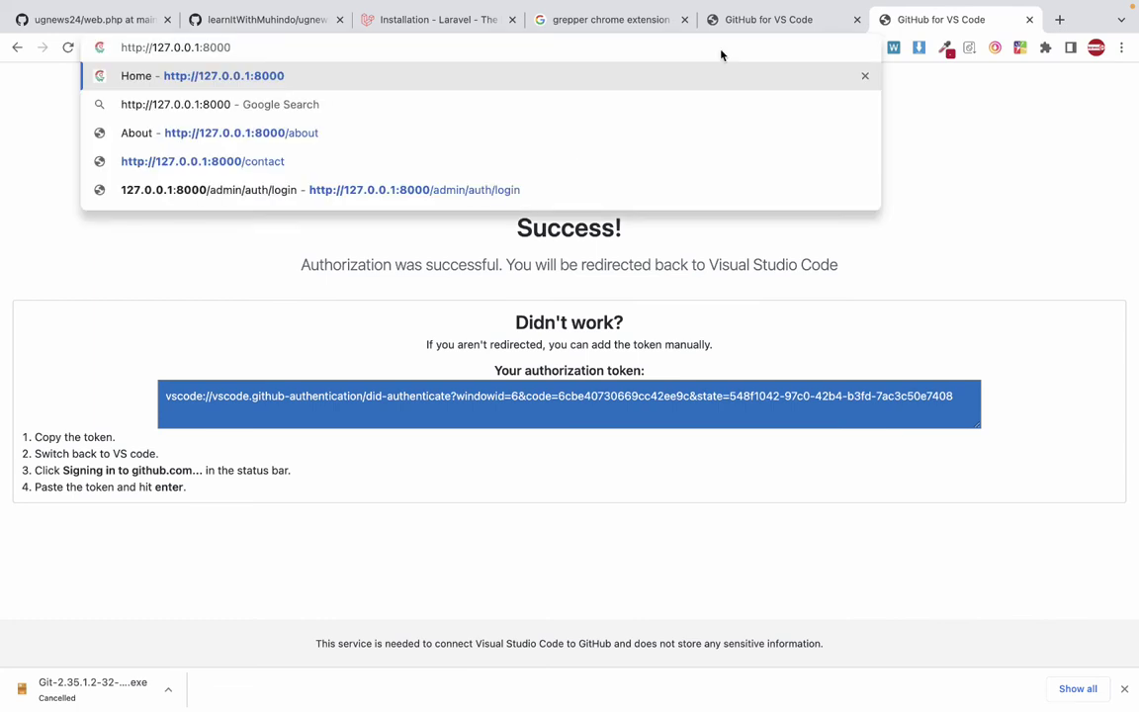
{"action": "key", "text": "Return"}
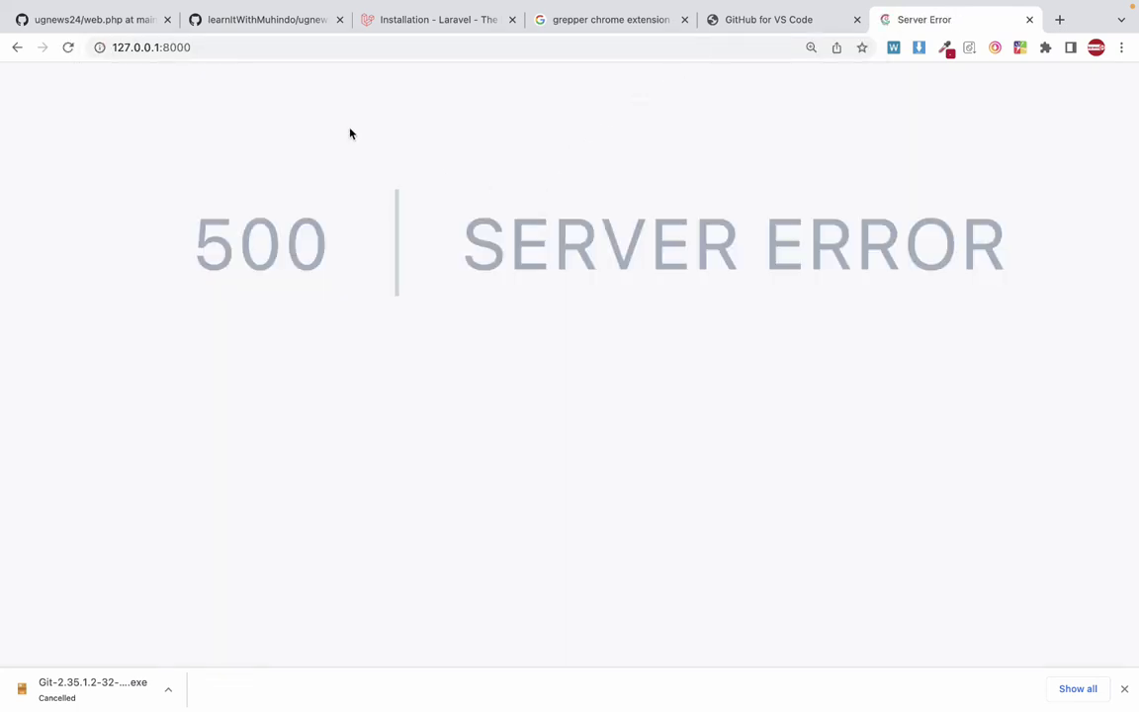
{"action": "left_click", "coordinate": [254, 54]}
{"action": "key", "text": "Return"}
{"action": "key", "text": "super+minus"}
{"action": "key", "text": "super+minus"}
{"action": "key", "text": "super+minus"}
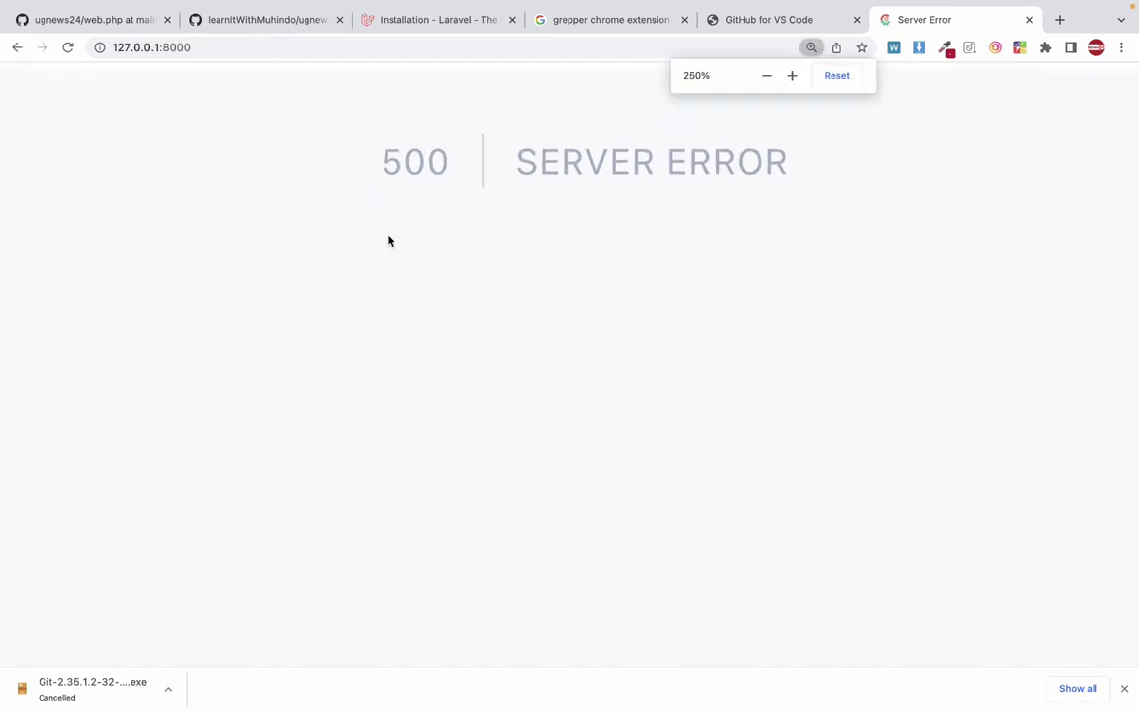
Try loading 127.0.0.1 without the :8000 port.
{"action": "left_click", "coordinate": [284, 49]}
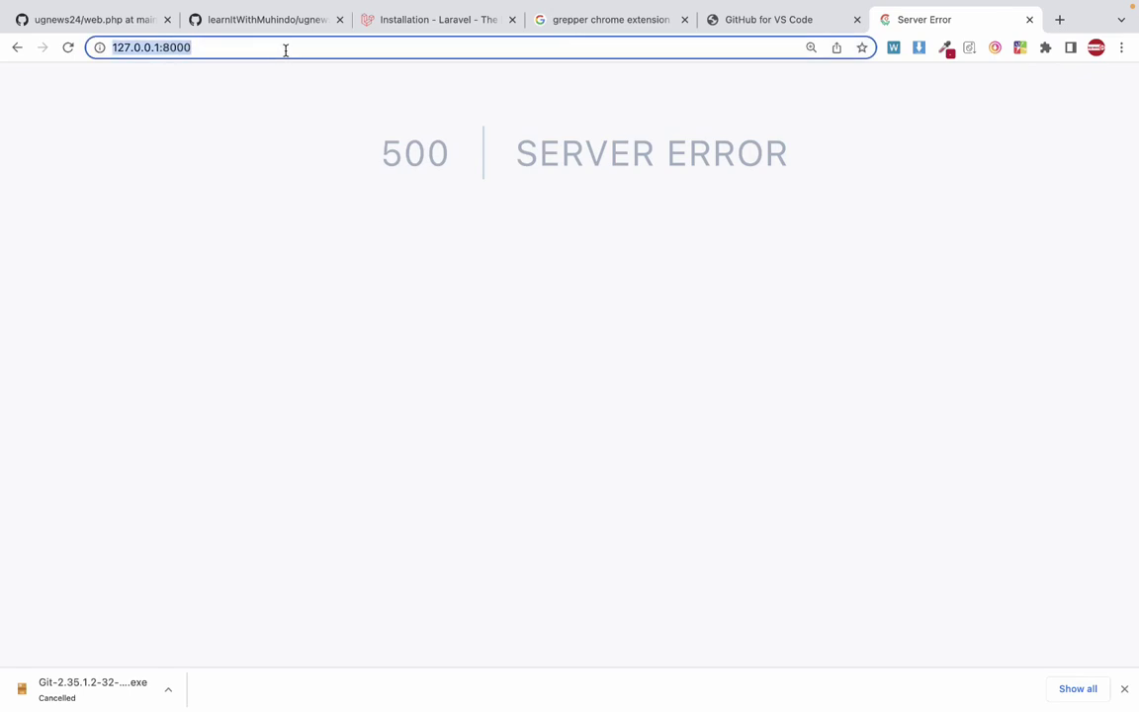
{"action": "type", "text": "127.0.0.1"}
{"action": "key", "text": "BackSpace"}
{"action": "key", "text": "Return"}
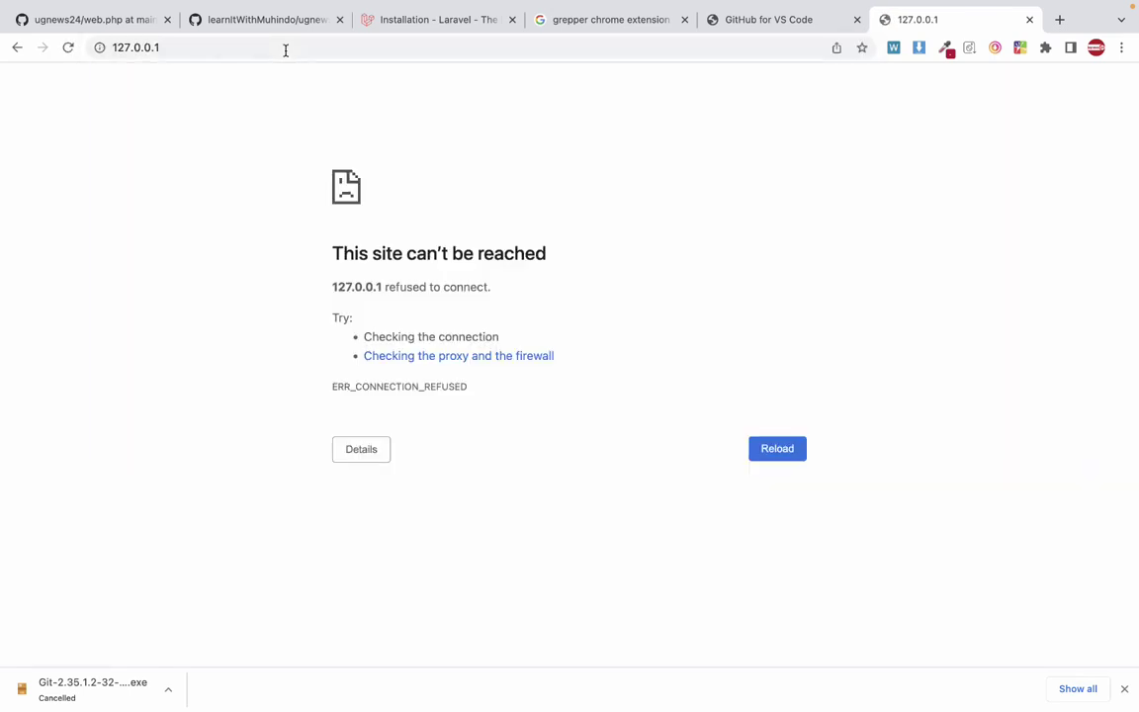
{"action": "key", "text": "ctrl+Left"}
{"action": "key", "text": "ctrl+Left"}
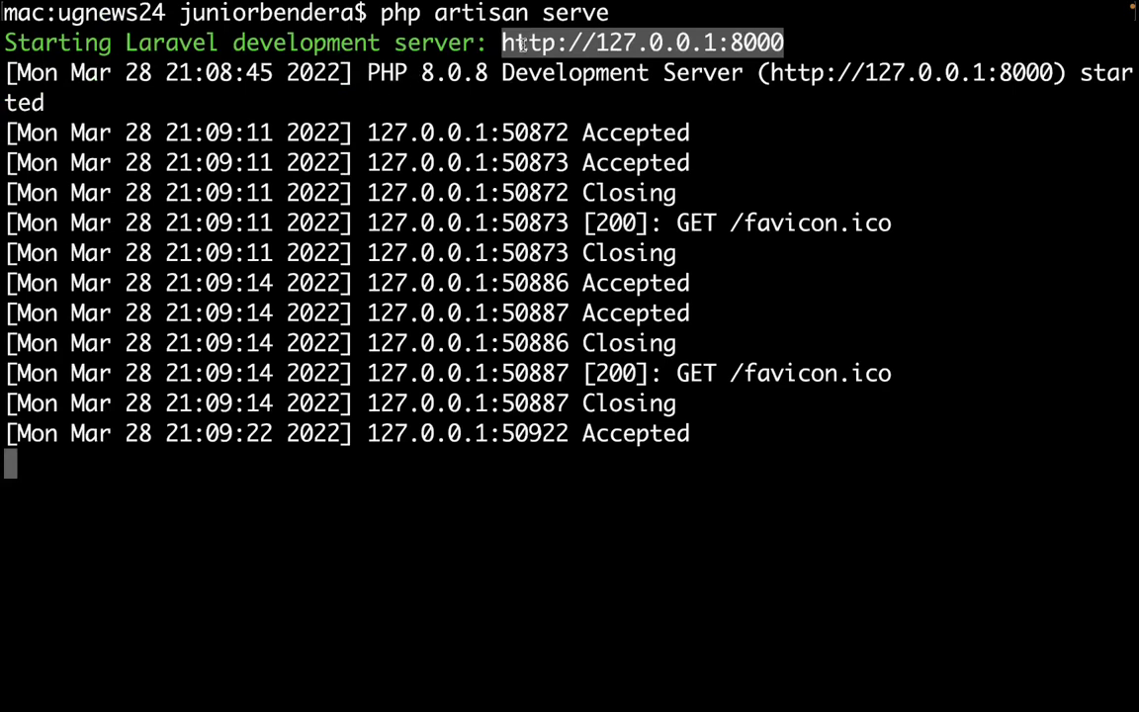
{"action": "triple_click", "coordinate": [471, 42]}
{"action": "left_click", "coordinate": [716, 72]}
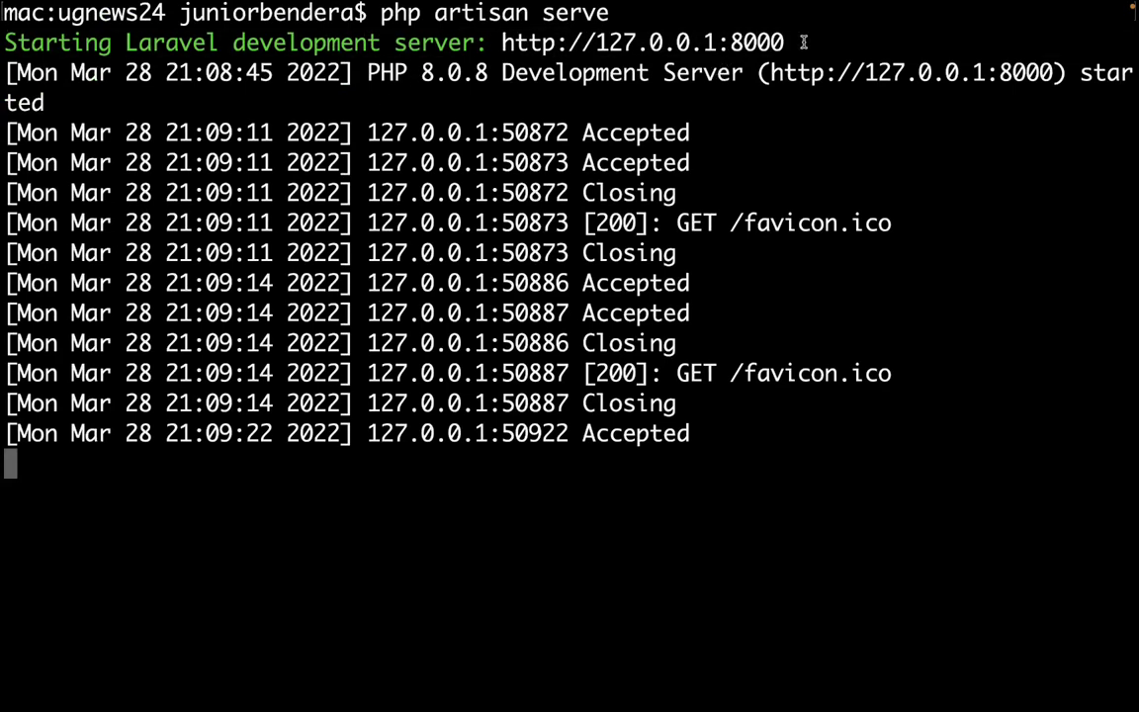
{"action": "left_click_drag", "start_coordinate": [786, 42], "coordinate": [514, 43]}
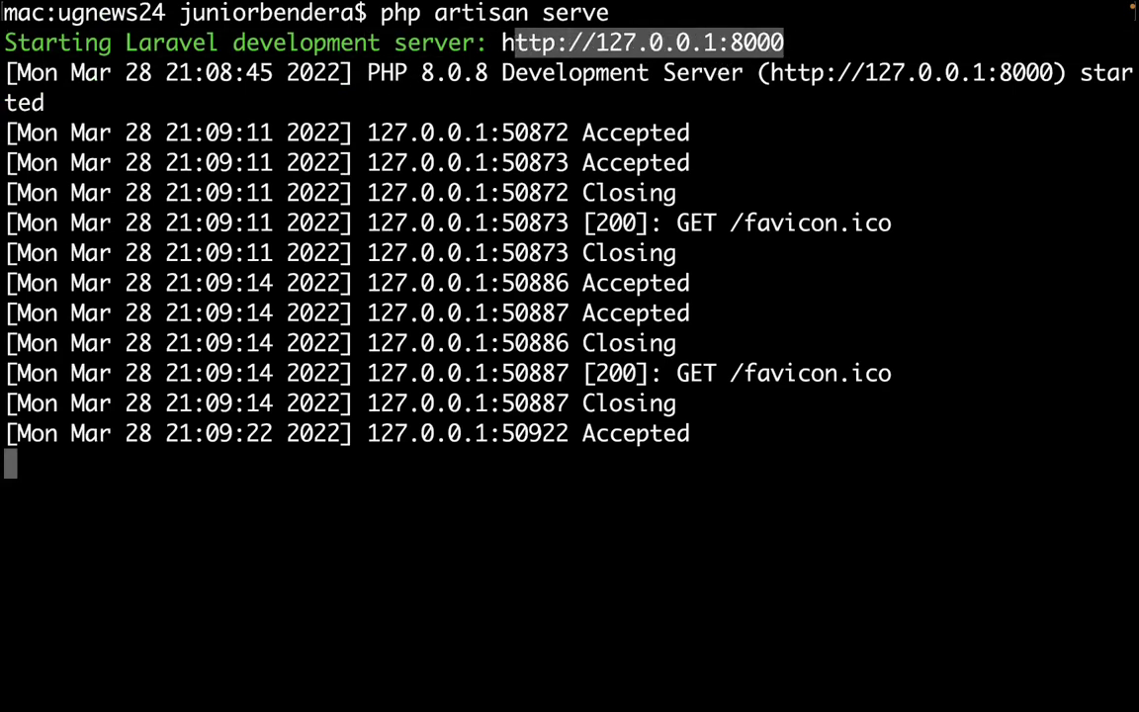
{"action": "key", "text": "shift+Left"}
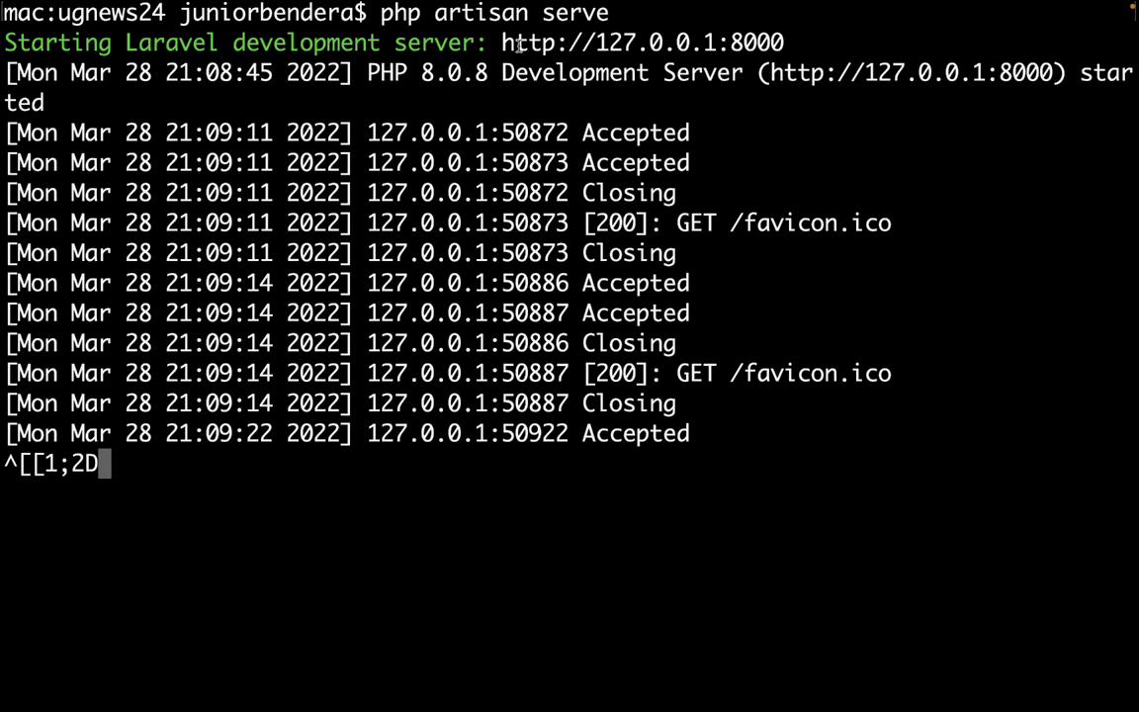
{"action": "left_click_drag", "start_coordinate": [502, 42], "coordinate": [792, 38]}
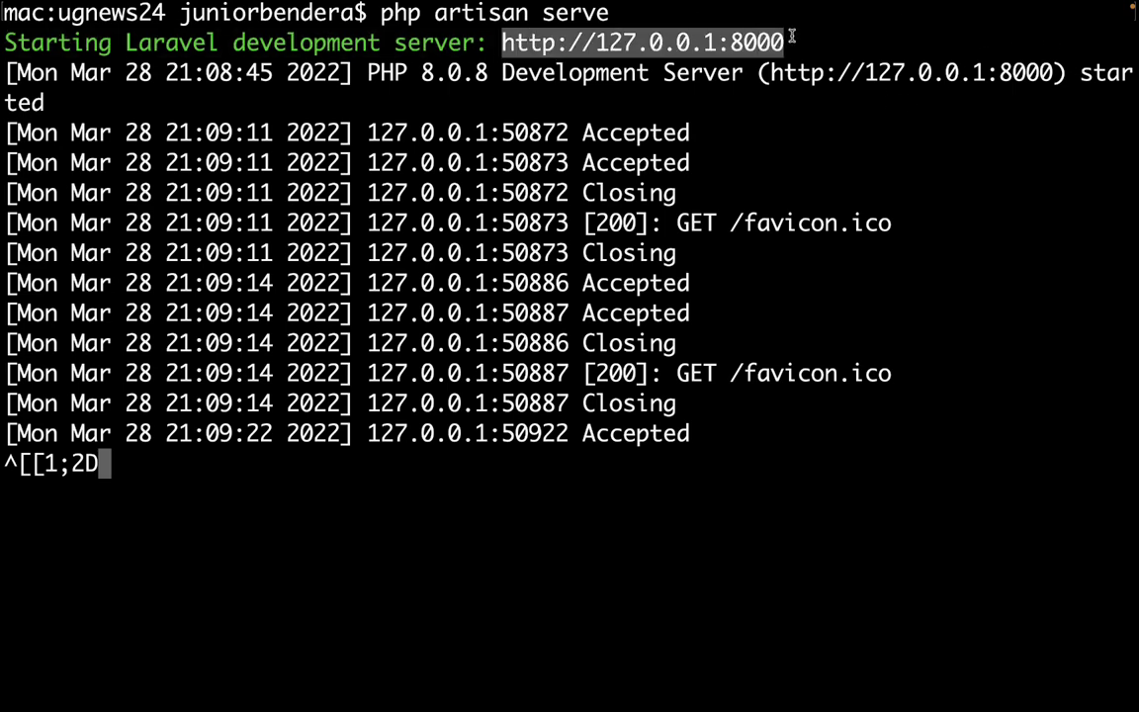
Re-add :8000 to the address in Chrome and load it, showing the 500 Server Error.
{"action": "key", "text": "ctrl+Right"}
{"action": "key", "text": "ctrl+Right"}
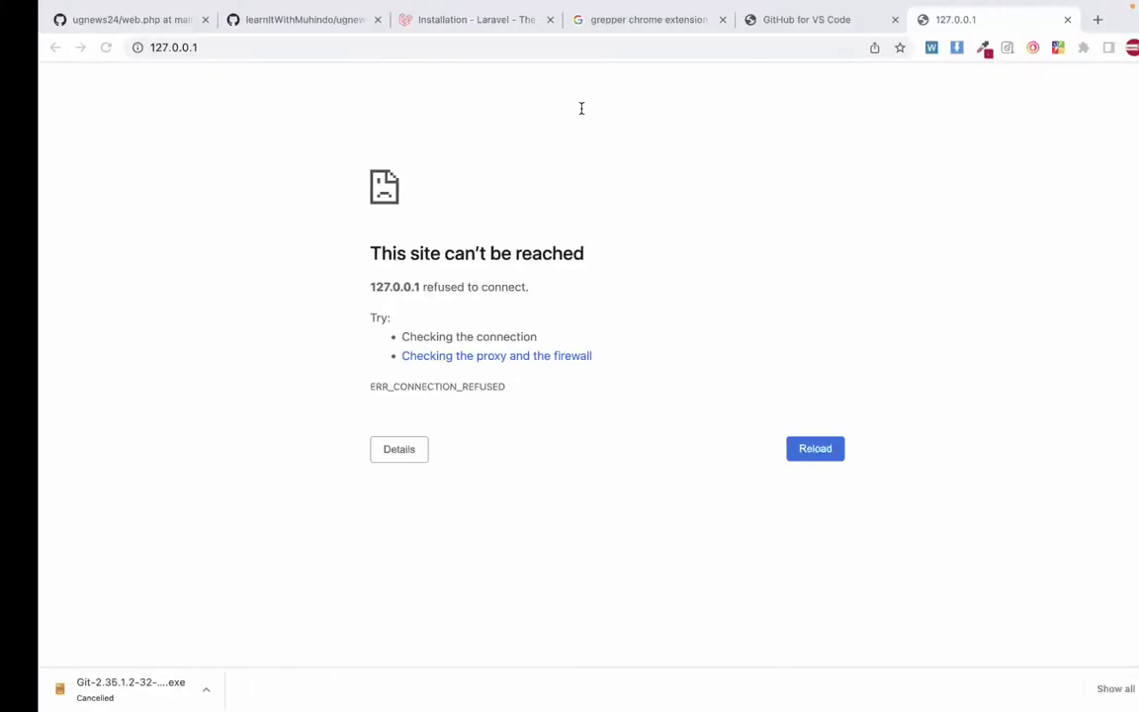
{"action": "left_click", "coordinate": [396, 29]}
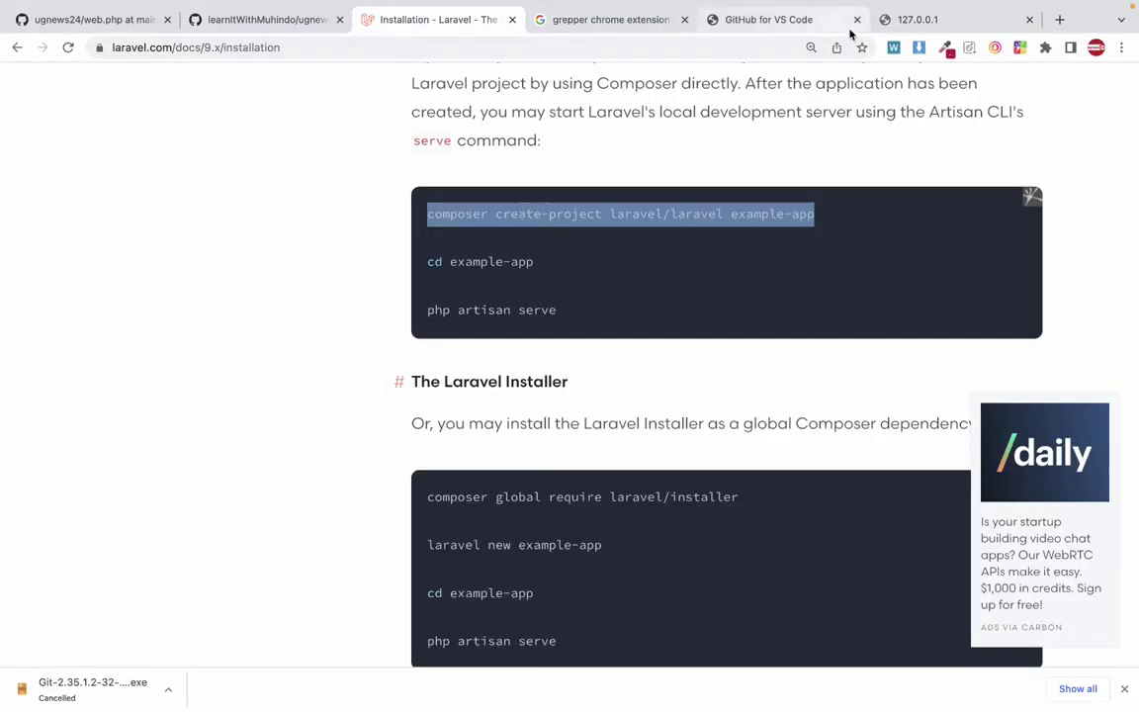
{"action": "left_click", "coordinate": [923, 22]}
{"action": "left_click", "coordinate": [744, 42]}
{"action": "key", "text": "Right"}
{"action": "type", "text": ":8000"}
{"action": "key", "text": "Return"}
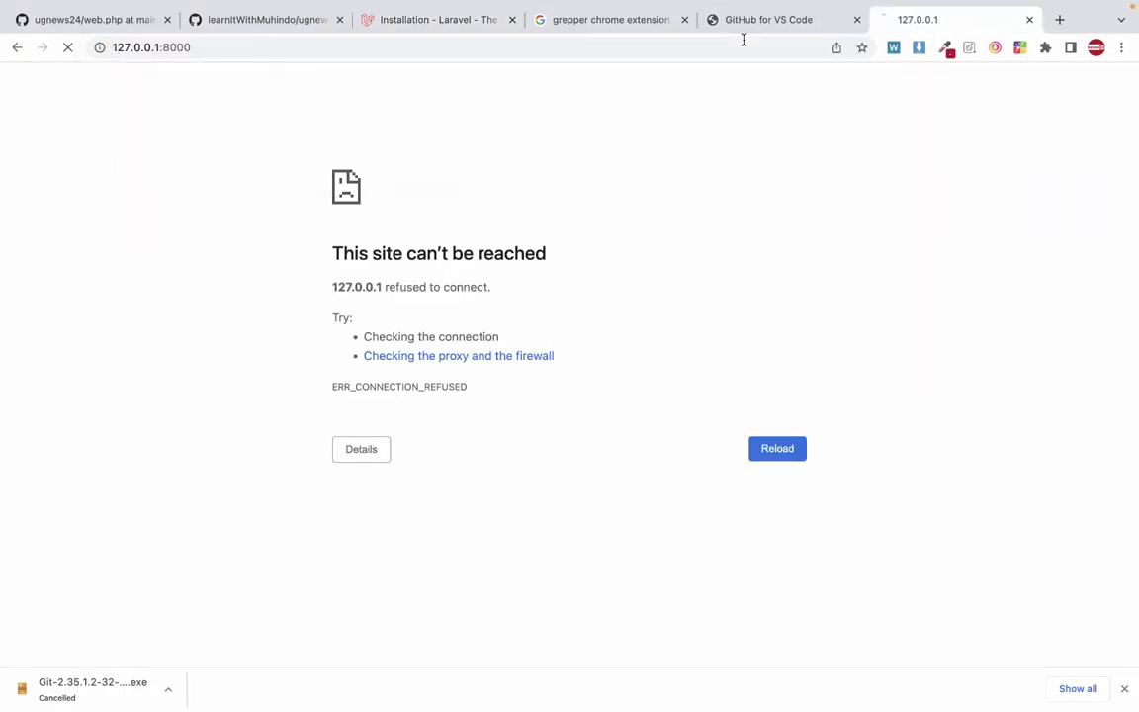
{"action": "left_click_drag", "start_coordinate": [324, 128], "coordinate": [762, 134]}
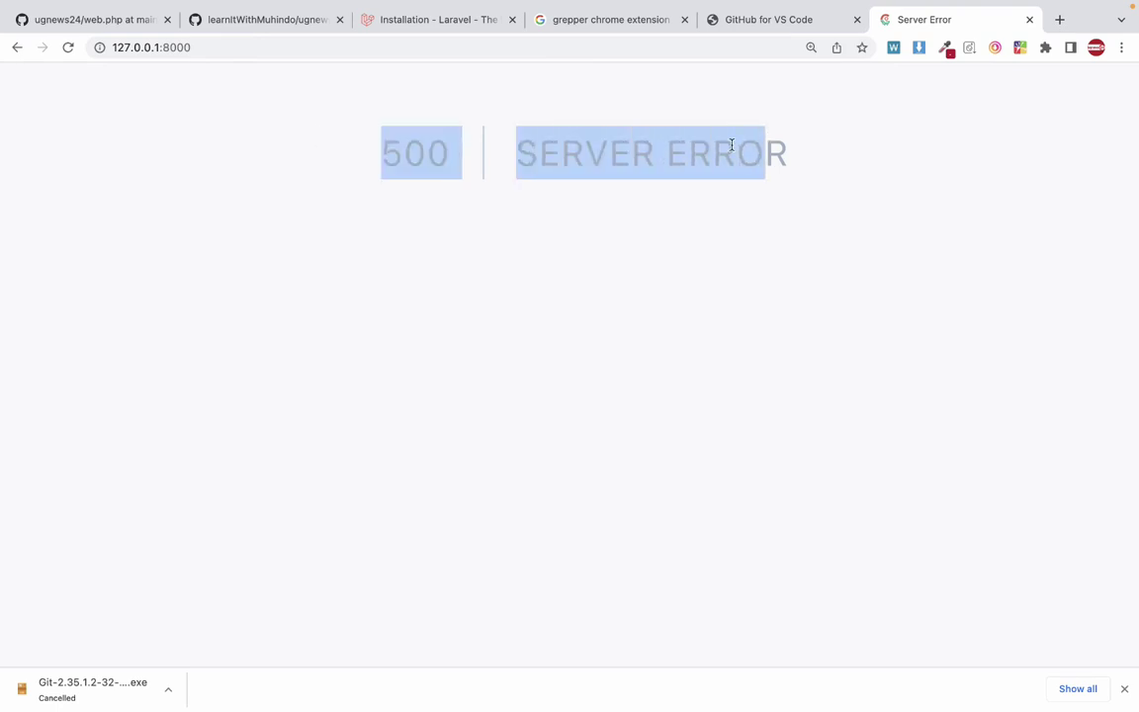
{"action": "key", "text": "ctrl+Left"}
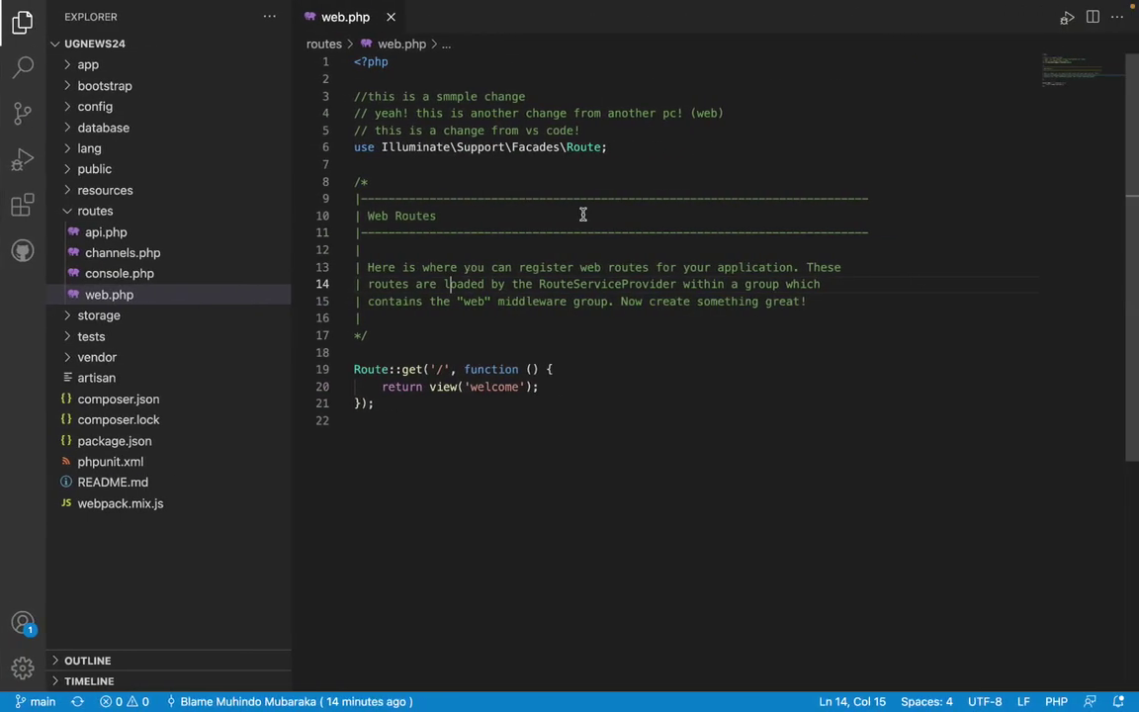
Delete the three // test comment lines at the top of web.php and save.
{"action": "key", "text": "Up"}
{"action": "key", "text": "Up"}
{"action": "key", "text": "Up"}
{"action": "key", "text": "Up"}
{"action": "key", "text": "Up"}
{"action": "key", "text": "Up"}
{"action": "key", "text": "Up"}
{"action": "key", "text": "Up"}
{"action": "key", "text": "Up"}
{"action": "key", "text": "End"}
{"action": "key", "text": "BackSpace"}
{"action": "key", "text": "BackSpace"}
{"action": "key", "text": "BackSpace"}
{"action": "key", "text": "BackSpace"}
{"action": "key", "text": "BackSpace"}
{"action": "key", "text": "BackSpace"}
{"action": "key", "text": "BackSpace"}
{"action": "key", "text": "BackSpace"}
{"action": "key", "text": "BackSpace"}
{"action": "key", "text": "BackSpace"}
{"action": "key", "text": "BackSpace"}
{"action": "key", "text": "BackSpace"}
{"action": "key", "text": "BackSpace"}
{"action": "key", "text": "BackSpace"}
{"action": "key", "text": "BackSpace"}
{"action": "key", "text": "BackSpace"}
{"action": "key", "text": "BackSpace"}
{"action": "key", "text": "BackSpace"}
{"action": "key", "text": "BackSpace"}
{"action": "key", "text": "BackSpace"}
{"action": "key", "text": "BackSpace"}
{"action": "key", "text": "BackSpace"}
{"action": "key", "text": "BackSpace"}
{"action": "key", "text": "BackSpace"}
{"action": "key", "text": "BackSpace"}
{"action": "key", "text": "BackSpace"}
{"action": "key", "text": "BackSpace"}
{"action": "key", "text": "BackSpace"}
{"action": "key", "text": "BackSpace"}
{"action": "key", "text": "BackSpace"}
{"action": "key", "text": "BackSpace"}
{"action": "key", "text": "BackSpace"}
{"action": "key", "text": "BackSpace"}
{"action": "key", "text": "BackSpace"}
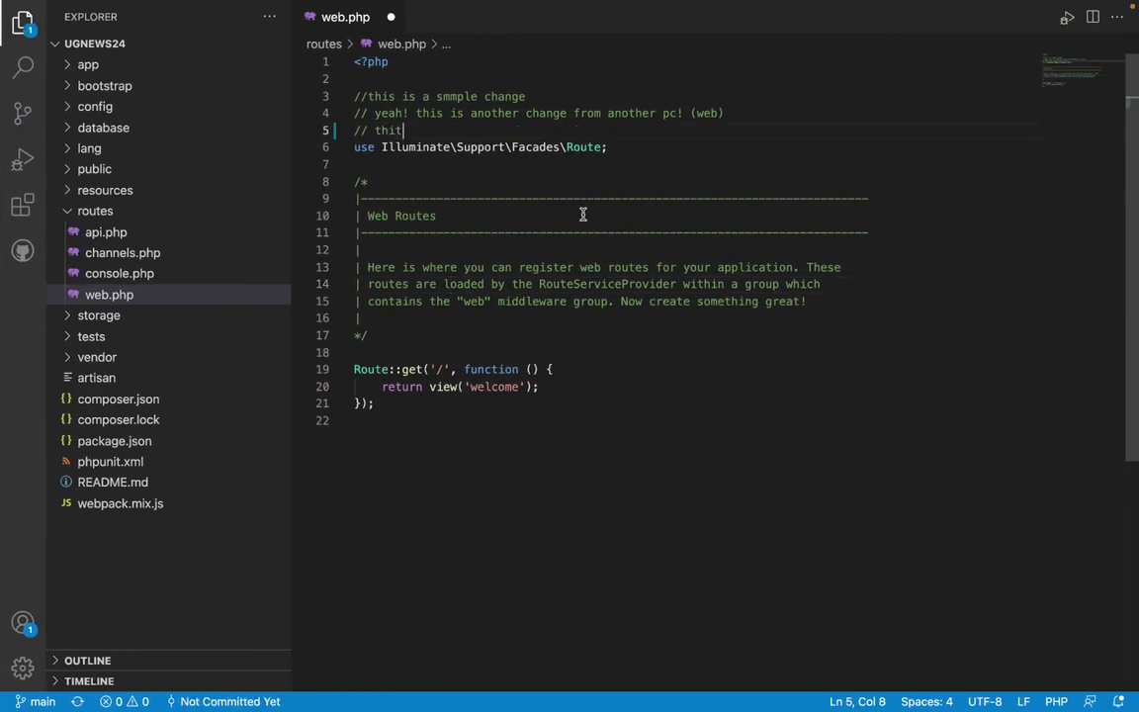
{"action": "key", "text": "super+s"}
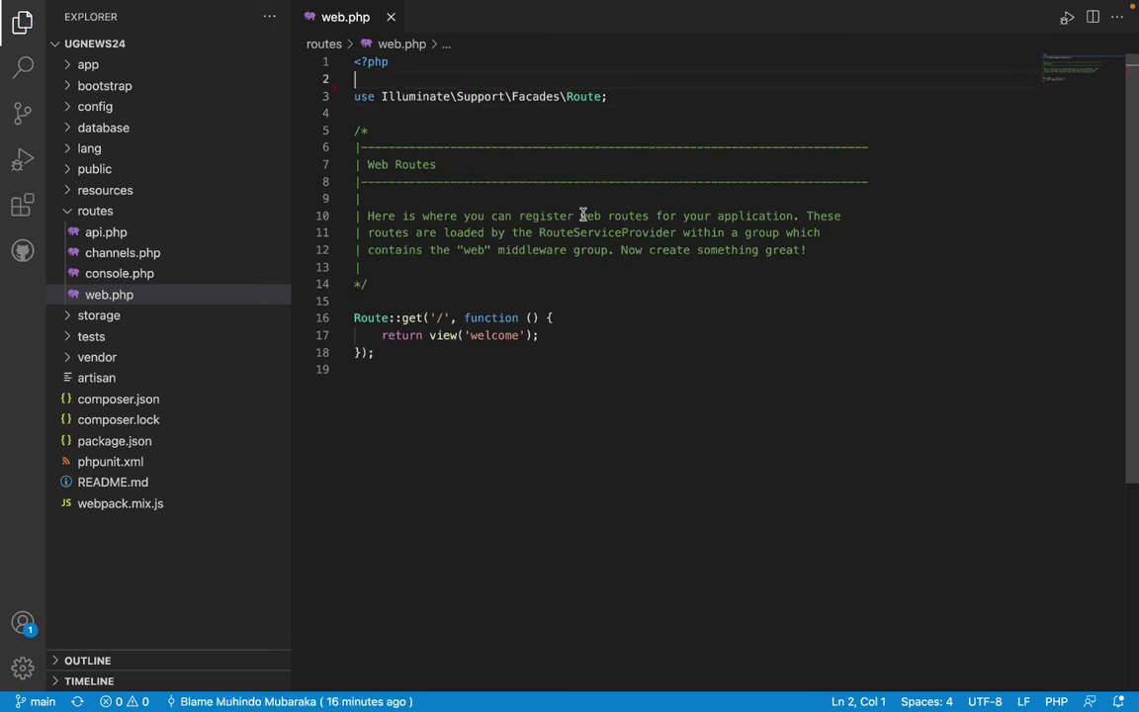
Recheck the site in Chrome, which still returns the 500 error.
{"action": "key", "text": "ctrl+Right"}
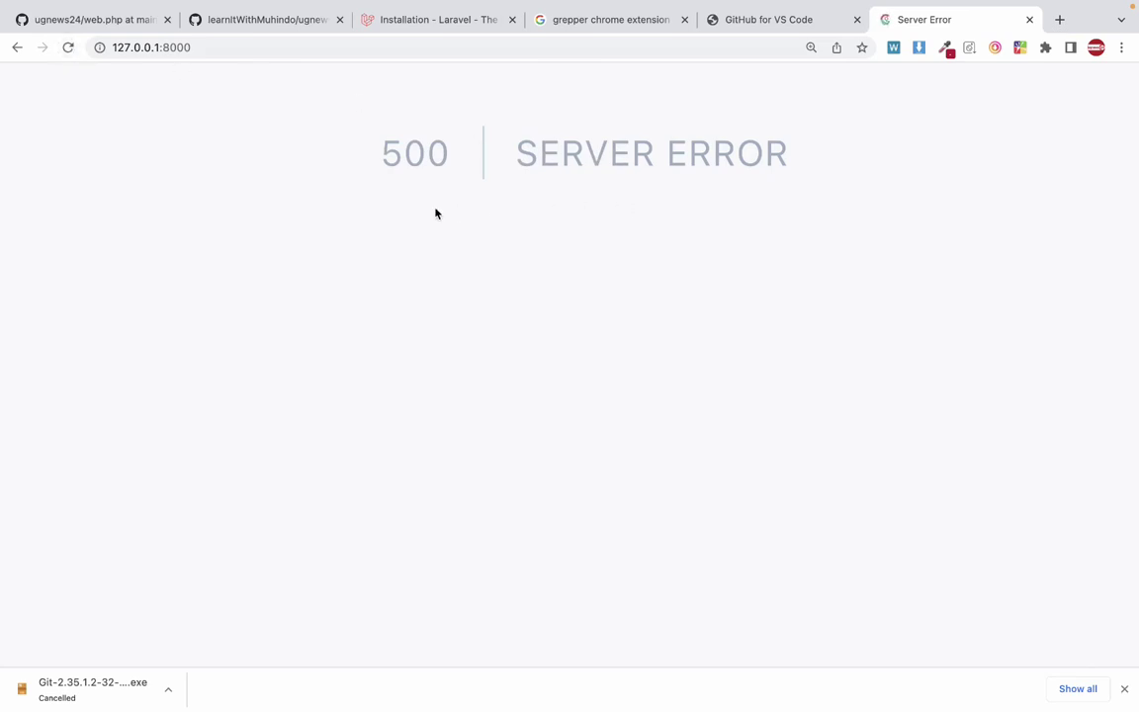
{"action": "left_click_drag", "start_coordinate": [442, 155], "coordinate": [559, 155]}
{"action": "key", "text": "ctrl+Left"}
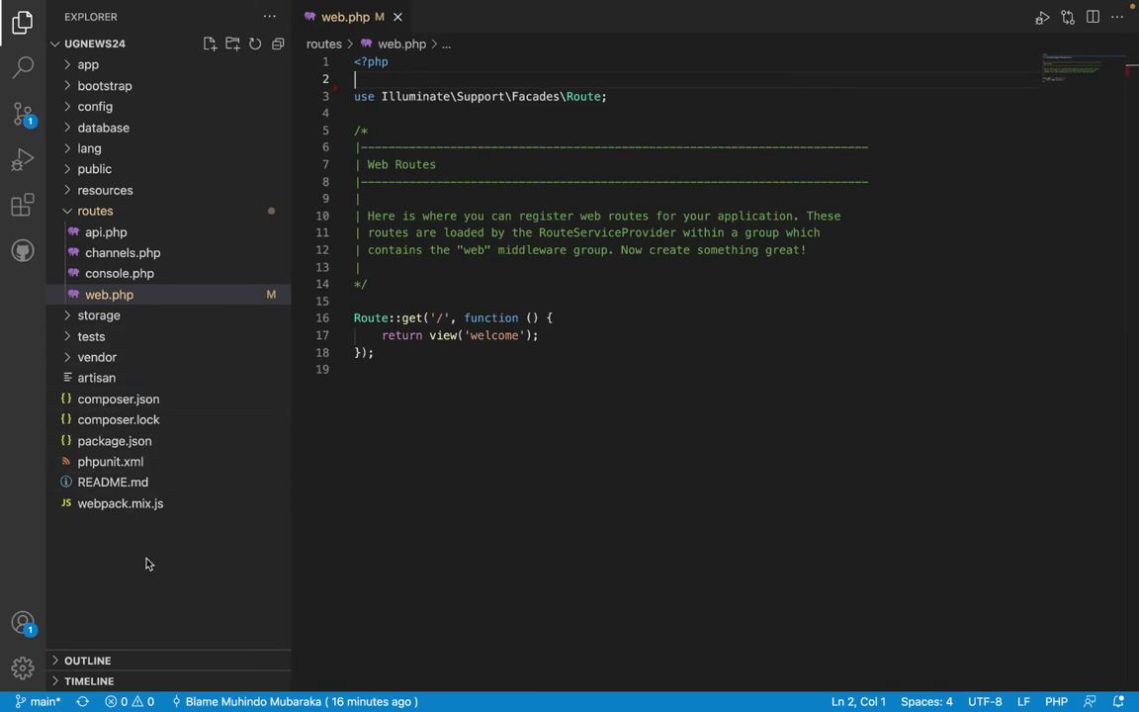
{"action": "key", "text": "ctrl+Right"}
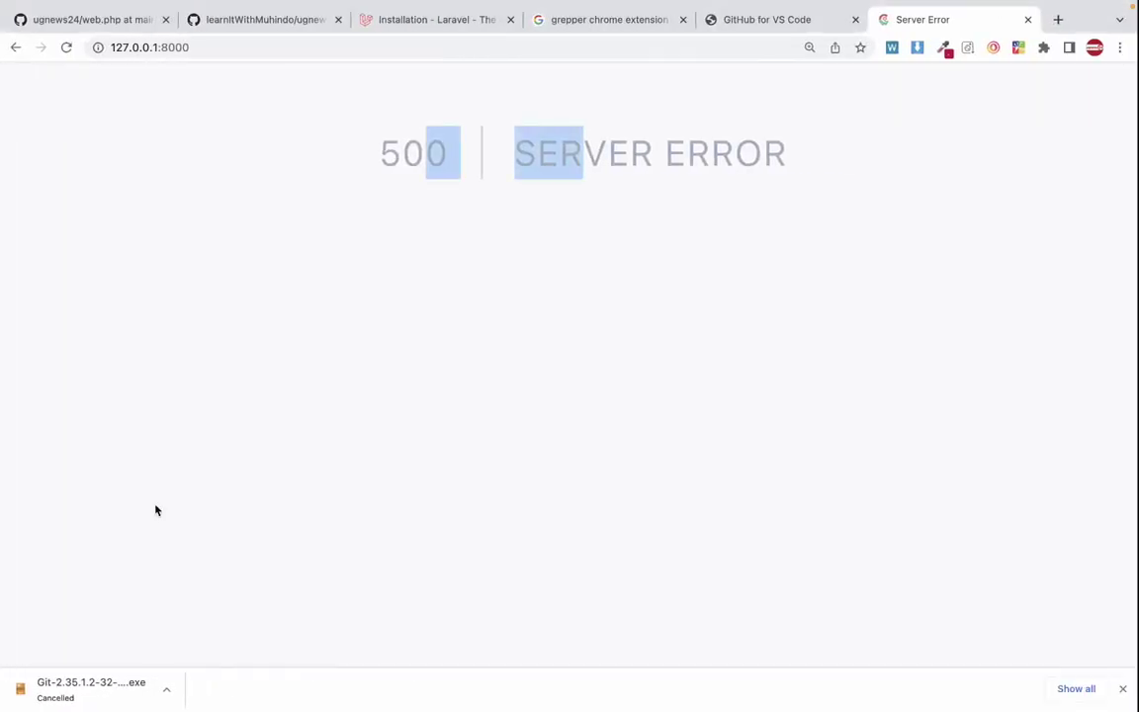
{"action": "key", "text": "ctrl+Left"}
{"action": "key", "text": "ctrl+Left"}
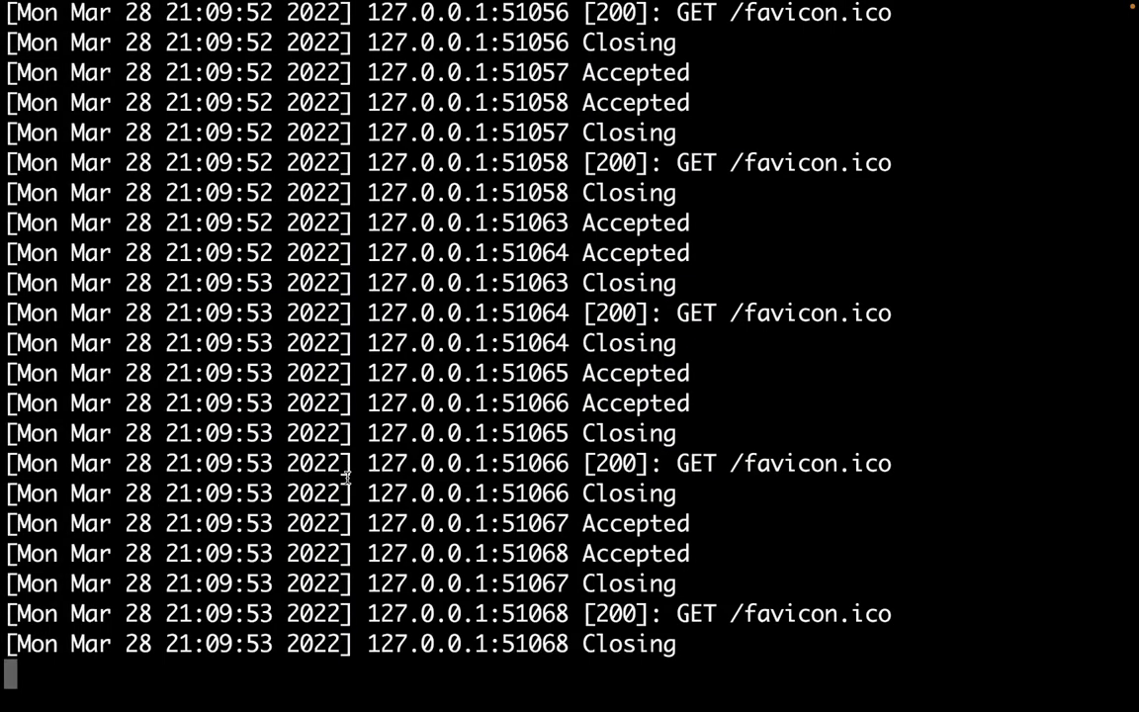
Stop php artisan serve with Ctrl+C, clear the screen, and begin typing cd ../.
{"action": "key", "text": "ctrl+c"}
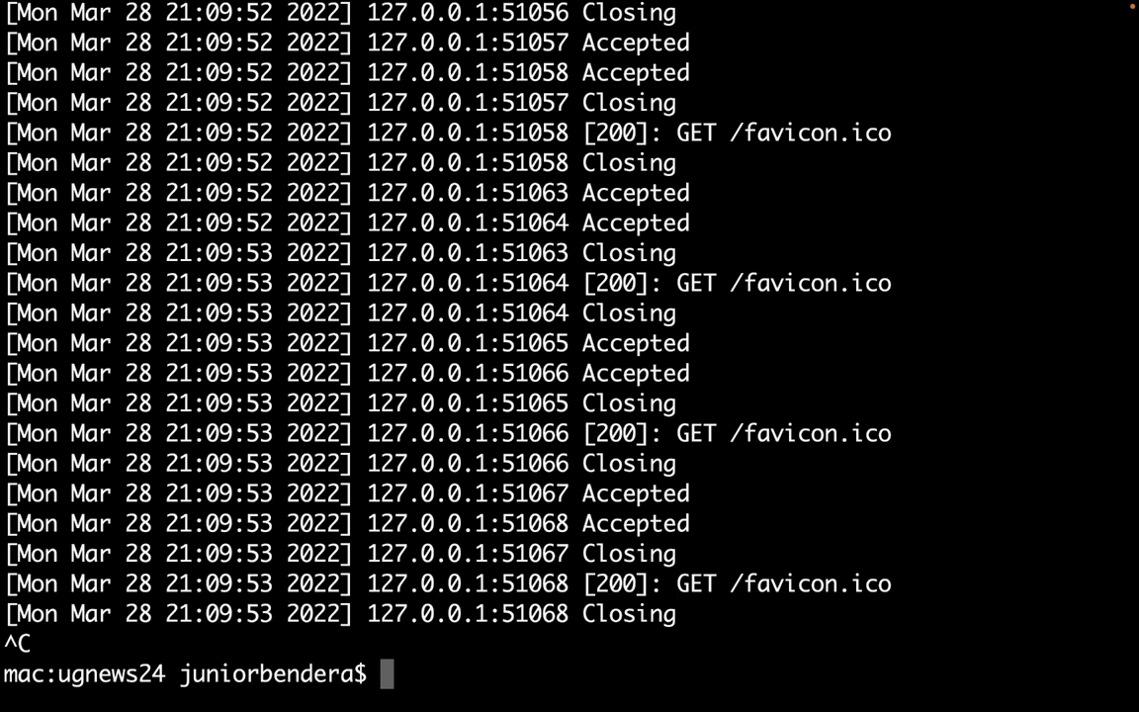
{"action": "type", "text": "cls"}
{"action": "key", "text": "Return"}
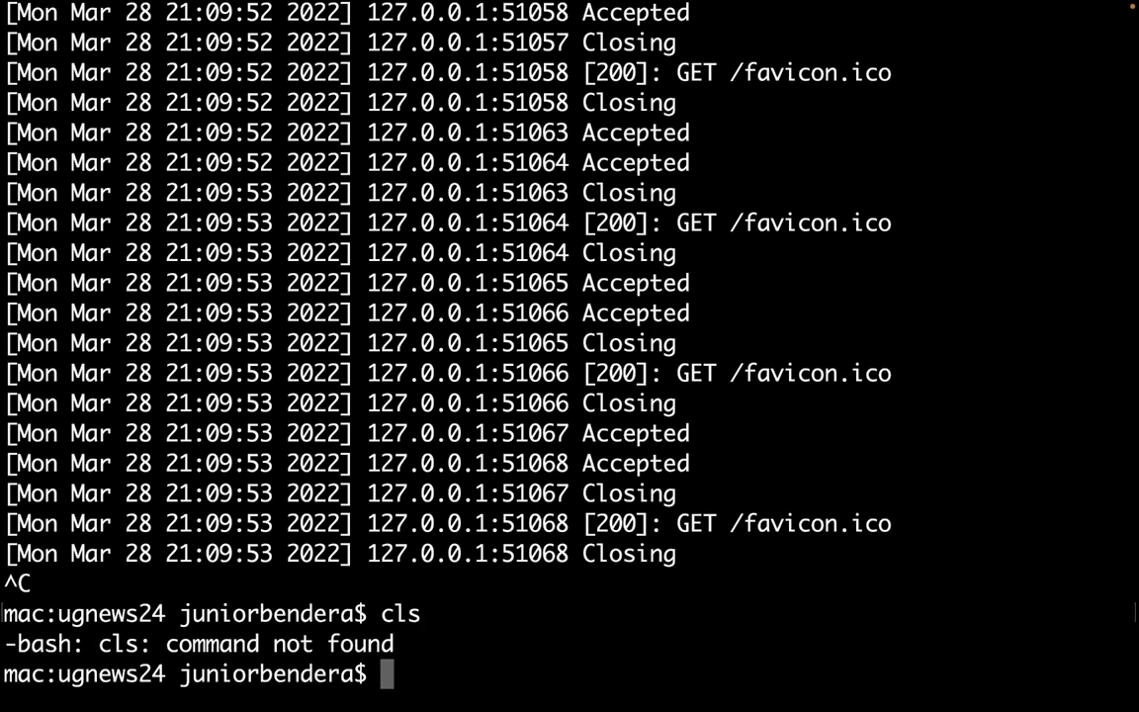
{"action": "key", "text": "super+k"}
{"action": "type", "text": "cd ../"}
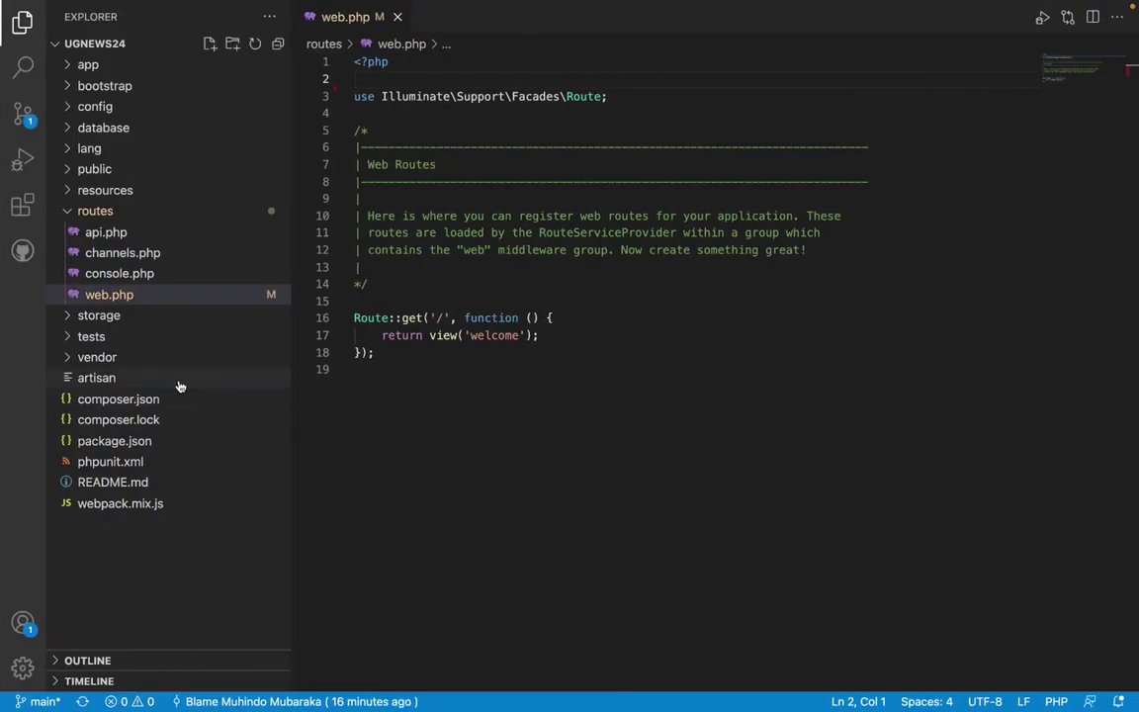
Create an empty .env file in the ugnews24 project root and select it.
{"action": "left_click", "coordinate": [158, 567]}
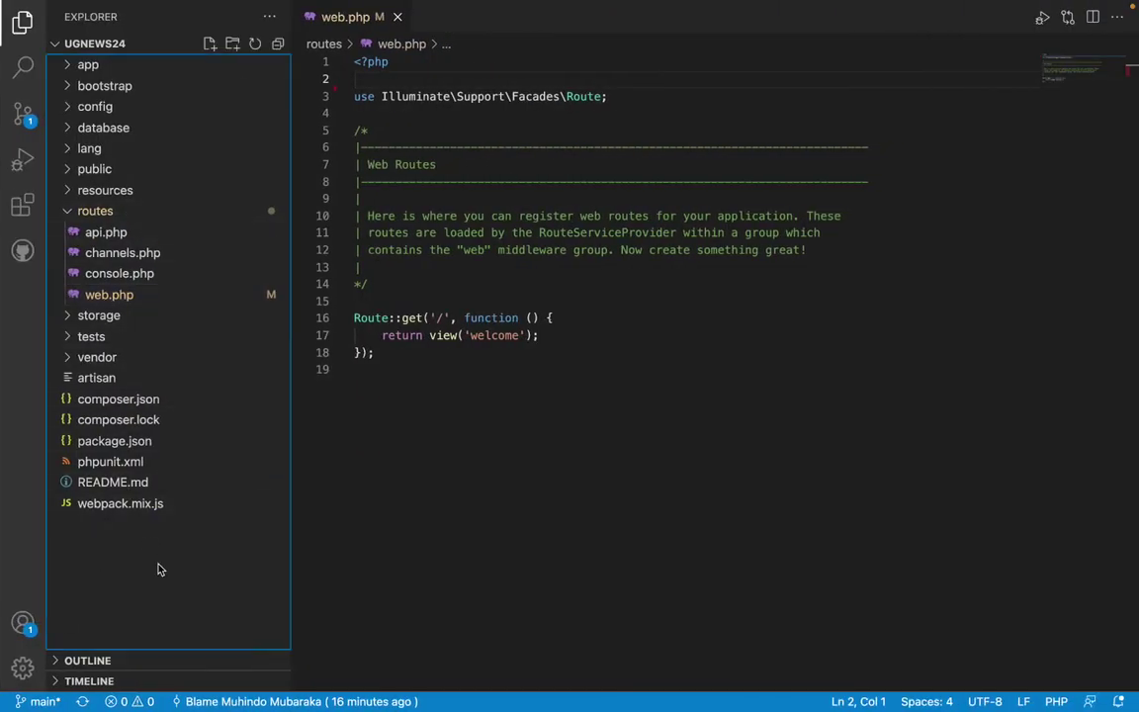
{"action": "right_click", "coordinate": [126, 553]}
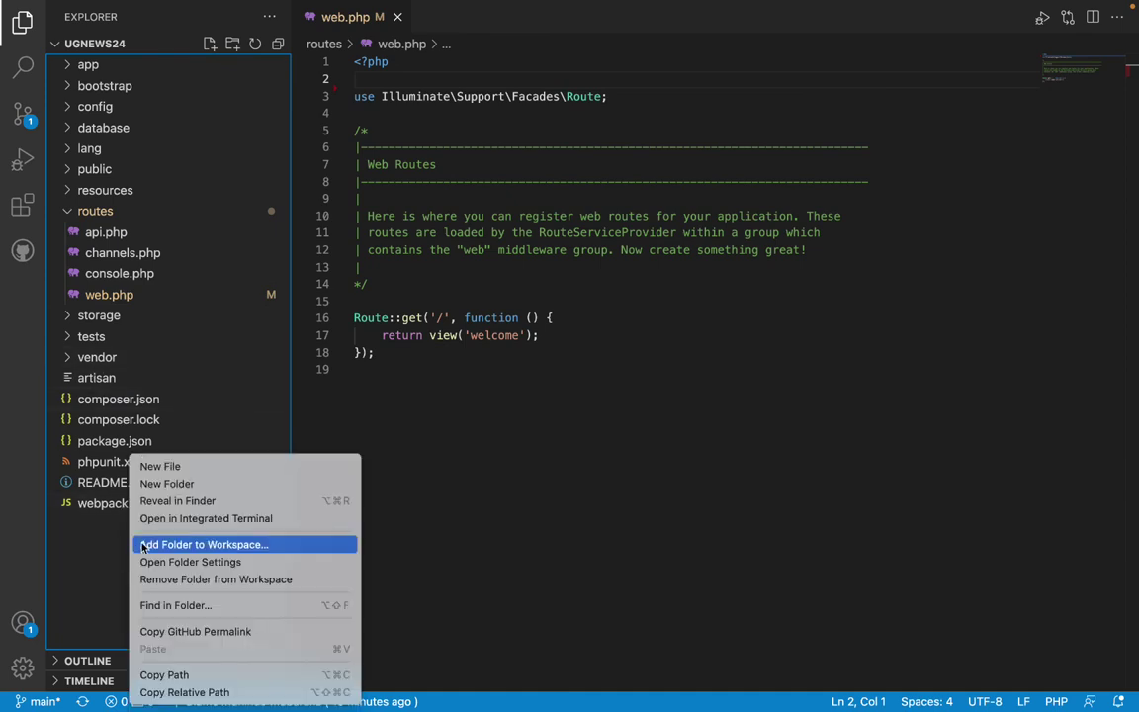
{"action": "left_click", "coordinate": [183, 467]}
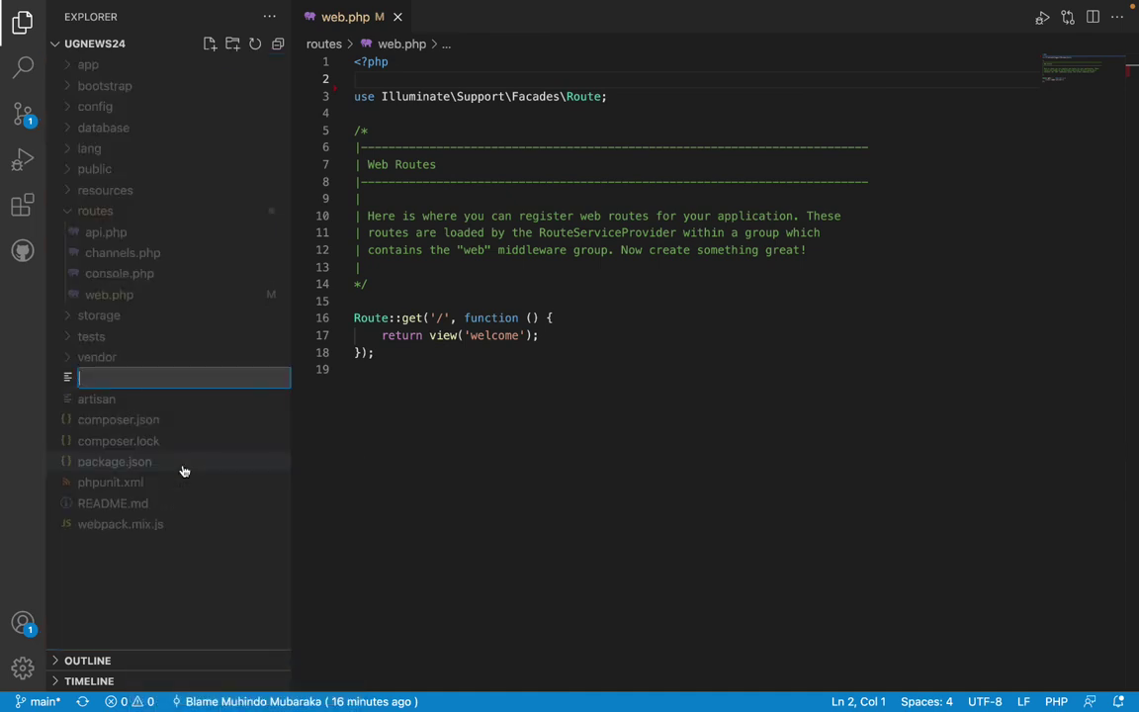
{"action": "type", "text": ".enve"}
{"action": "key", "text": "Return"}
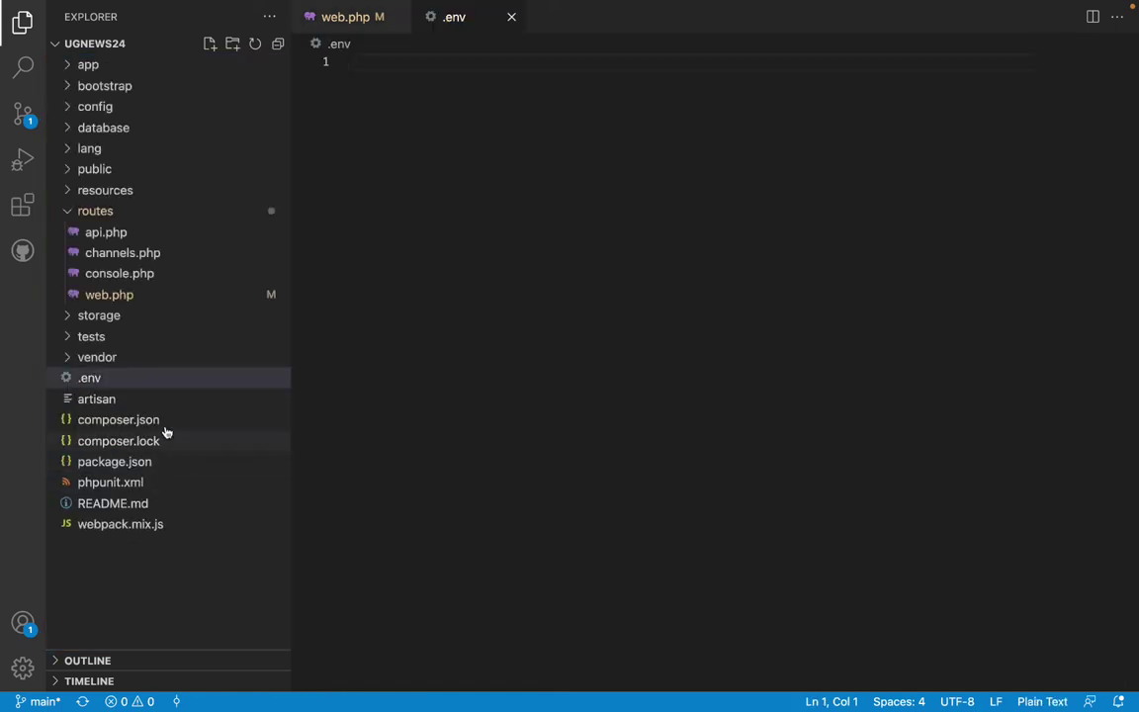
{"action": "left_click", "coordinate": [99, 380]}
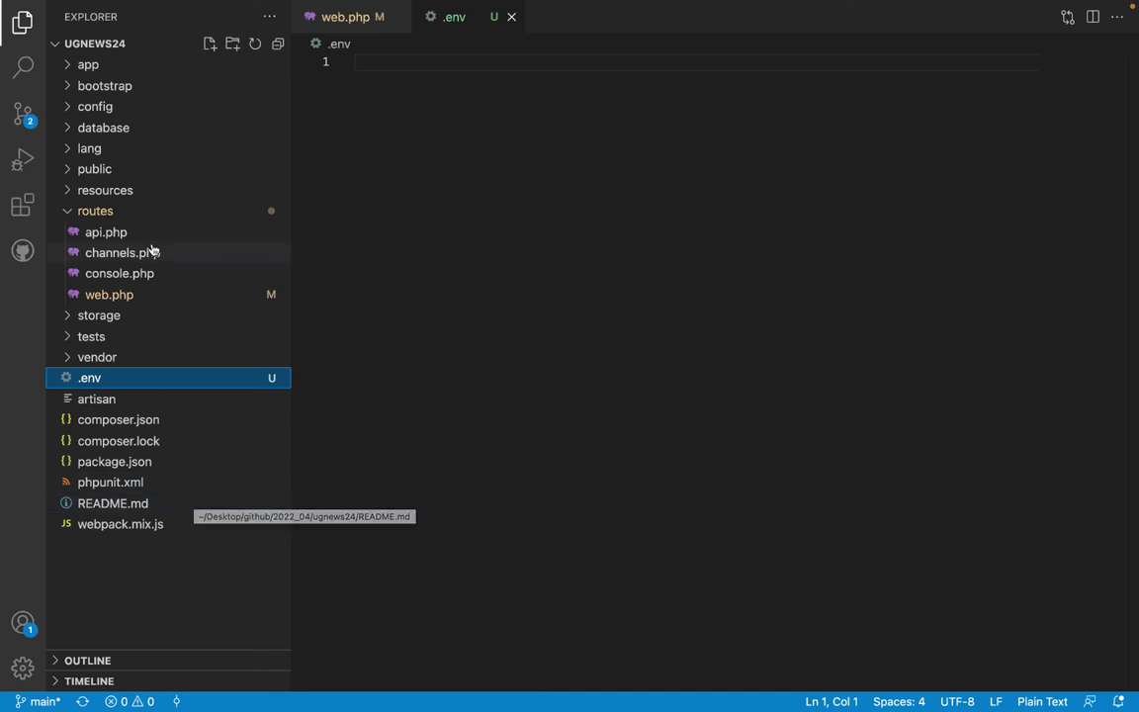
{"action": "key", "text": "ctrl+Right"}
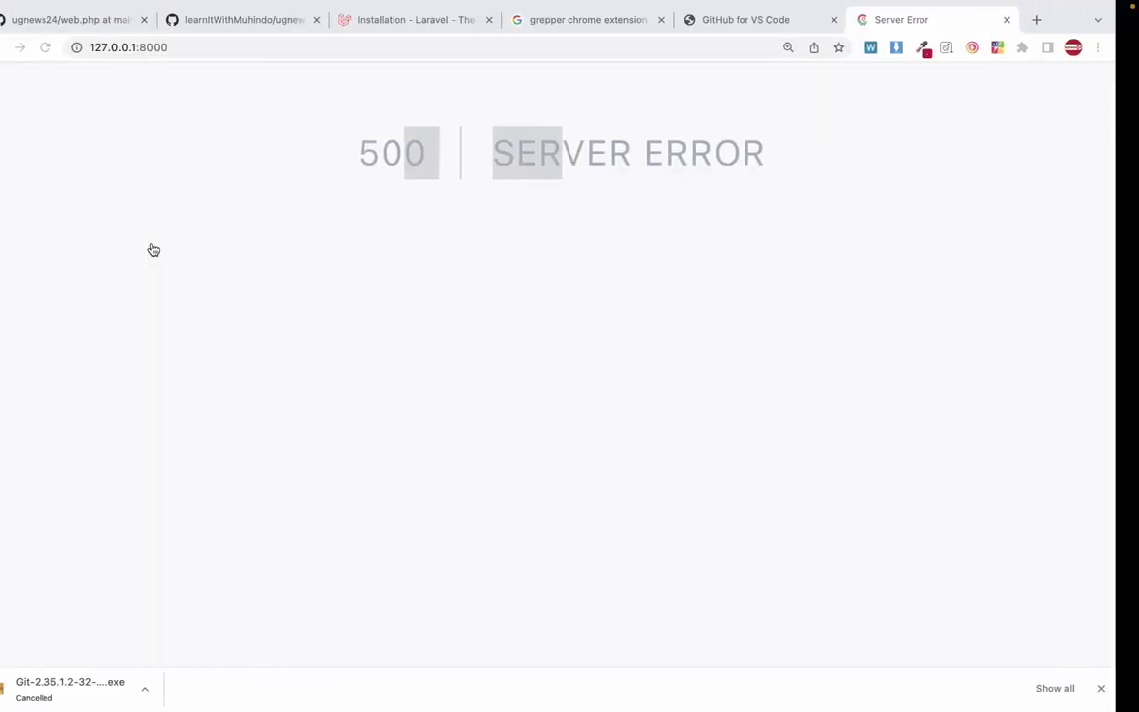
Search Google for 'laravel .env file' from the address bar.
{"action": "left_click", "coordinate": [270, 51]}
{"action": "type", "text": "lar"}
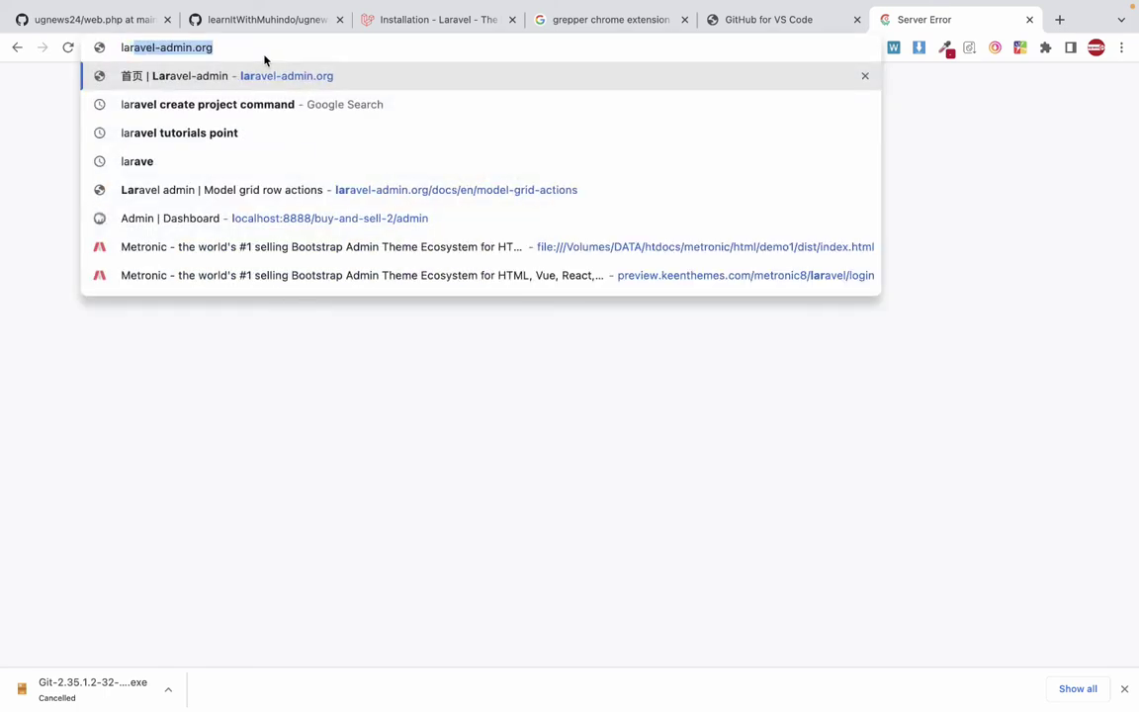
{"action": "type", "text": "ave .ev"}
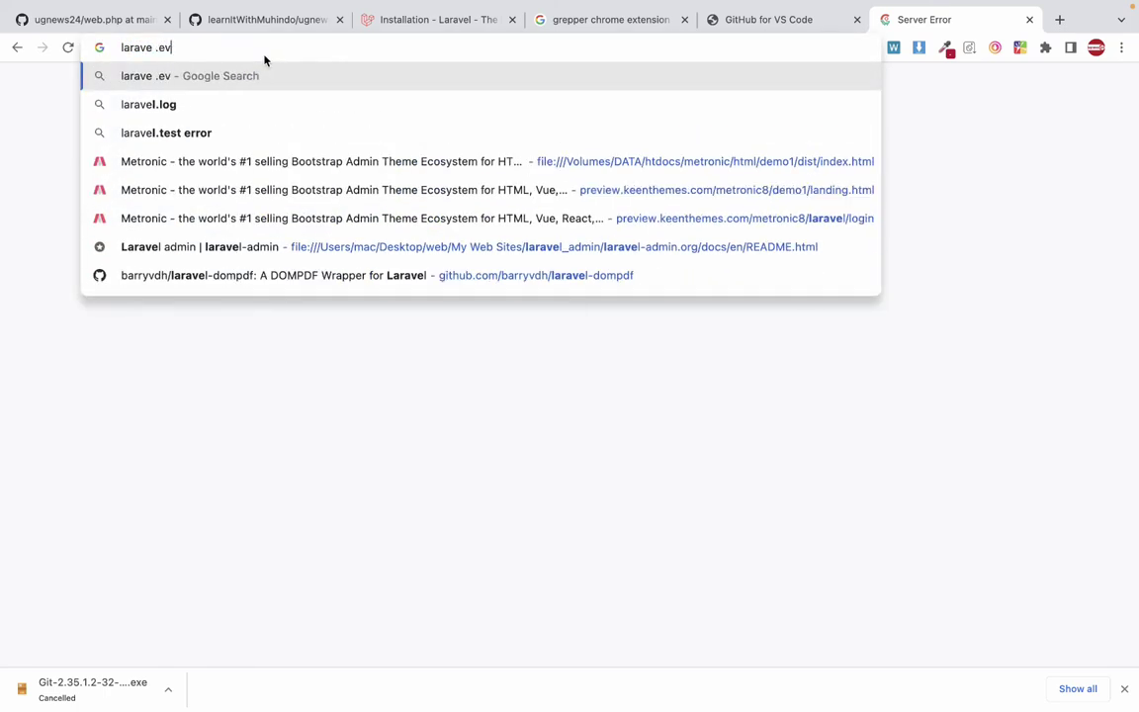
{"action": "key", "text": "BackSpace"}
{"action": "type", "text": "n"}
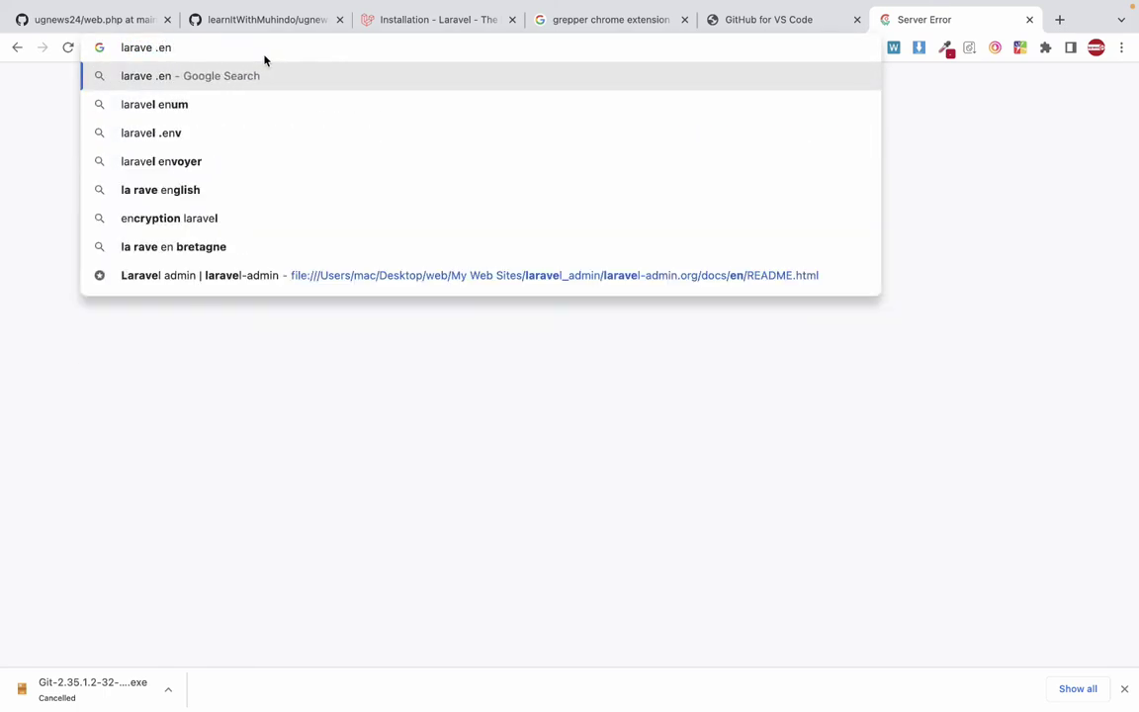
{"action": "type", "text": "v"}
{"action": "key", "text": "Down"}
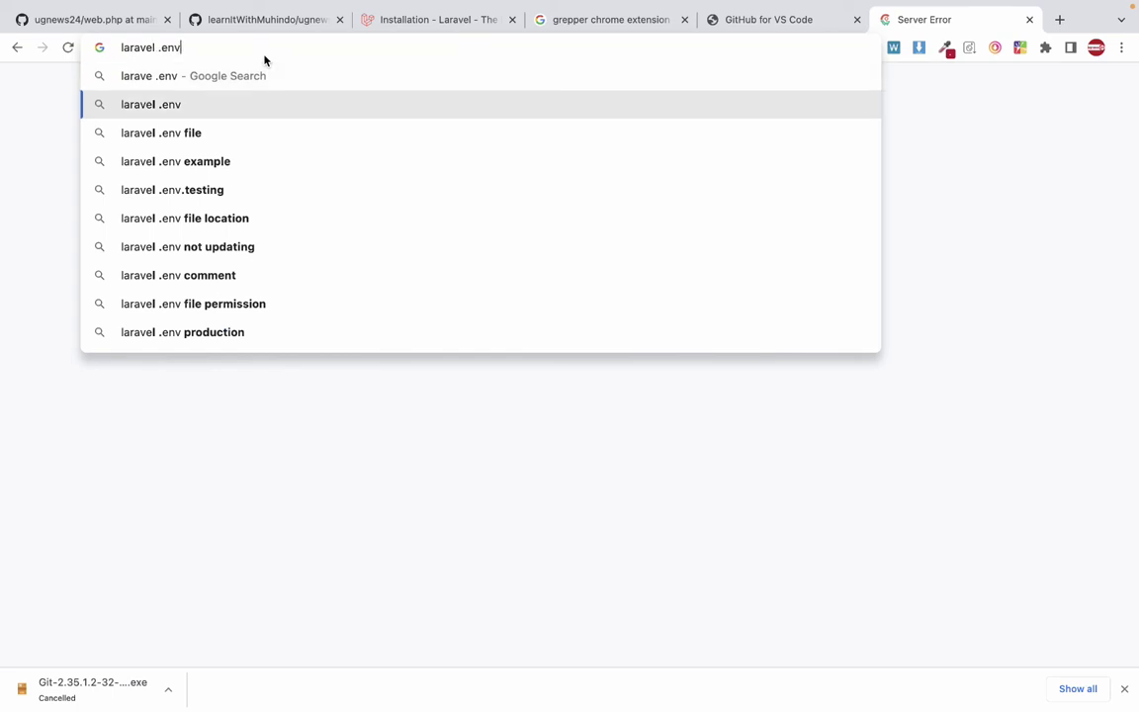
{"action": "key", "text": "Down"}
{"action": "key", "text": "Return"}
{"action": "key", "text": "ctrl+Left"}
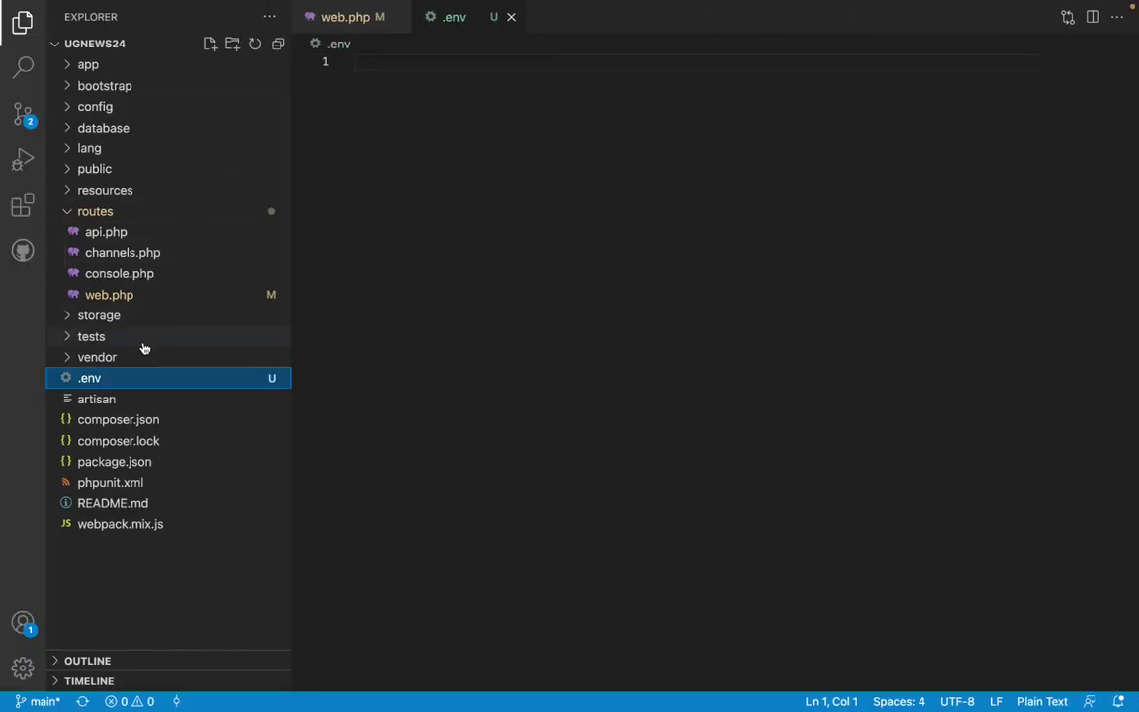
{"action": "key", "text": "ctrl+Right"}
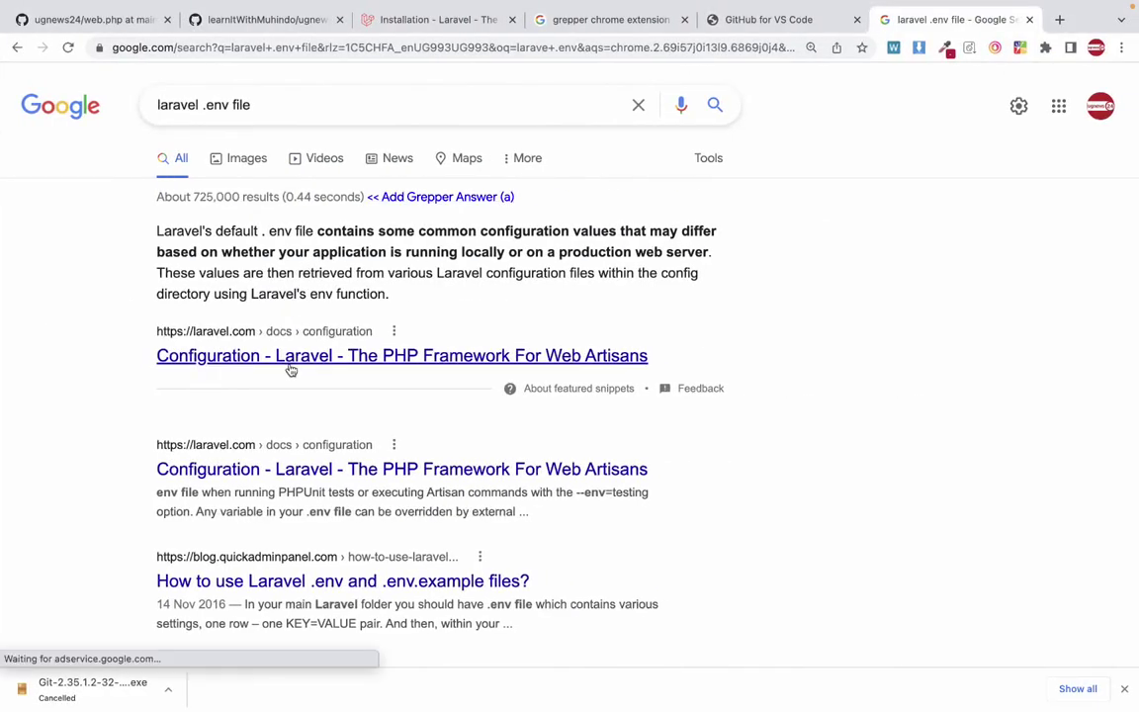
Scroll through the search results about the Laravel .env file.
{"action": "scroll", "coordinate": [265, 368], "scroll_direction": "down", "scroll_amount": 3}
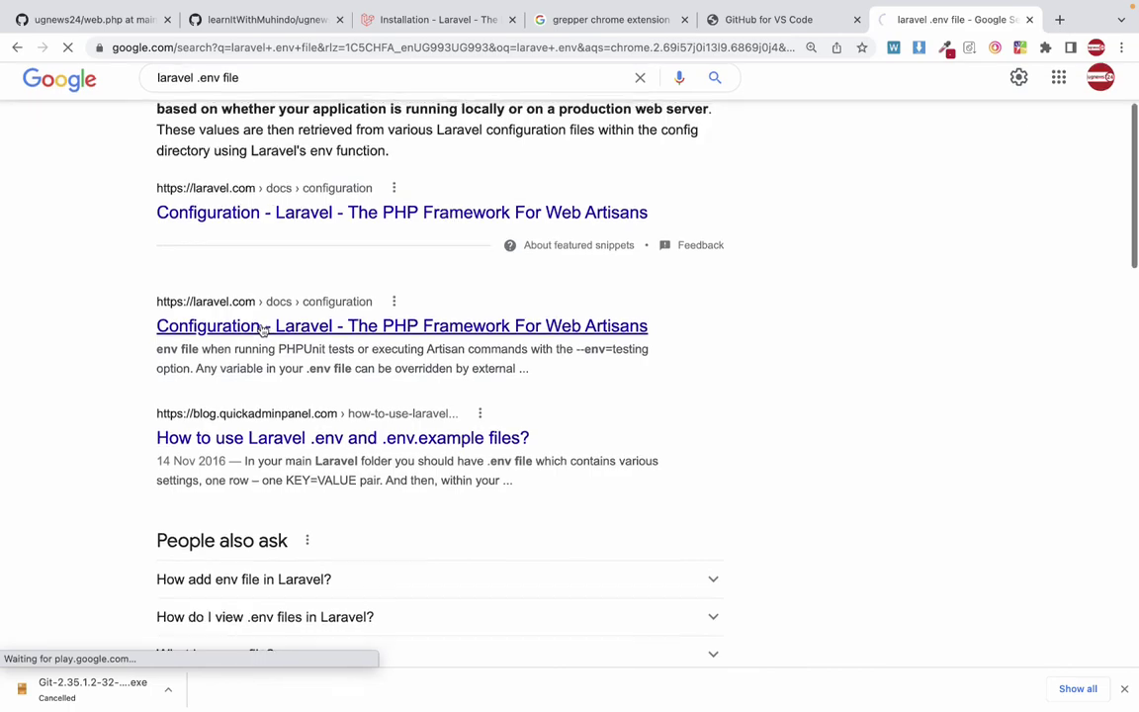
{"action": "scroll", "coordinate": [262, 330], "scroll_direction": "down", "scroll_amount": 5}
{"action": "scroll", "coordinate": [262, 331], "scroll_direction": "down", "scroll_amount": 15}
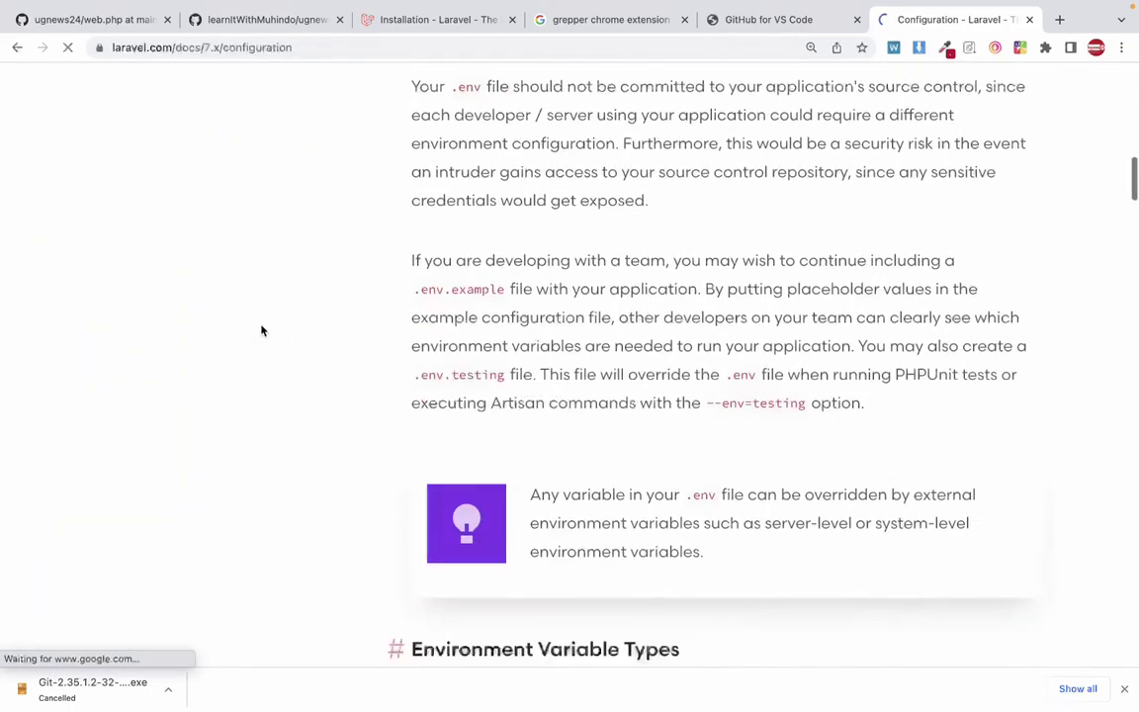
{"action": "scroll", "coordinate": [262, 330], "scroll_direction": "up", "scroll_amount": 5}
{"action": "scroll", "coordinate": [262, 330], "scroll_direction": "up", "scroll_amount": 15}
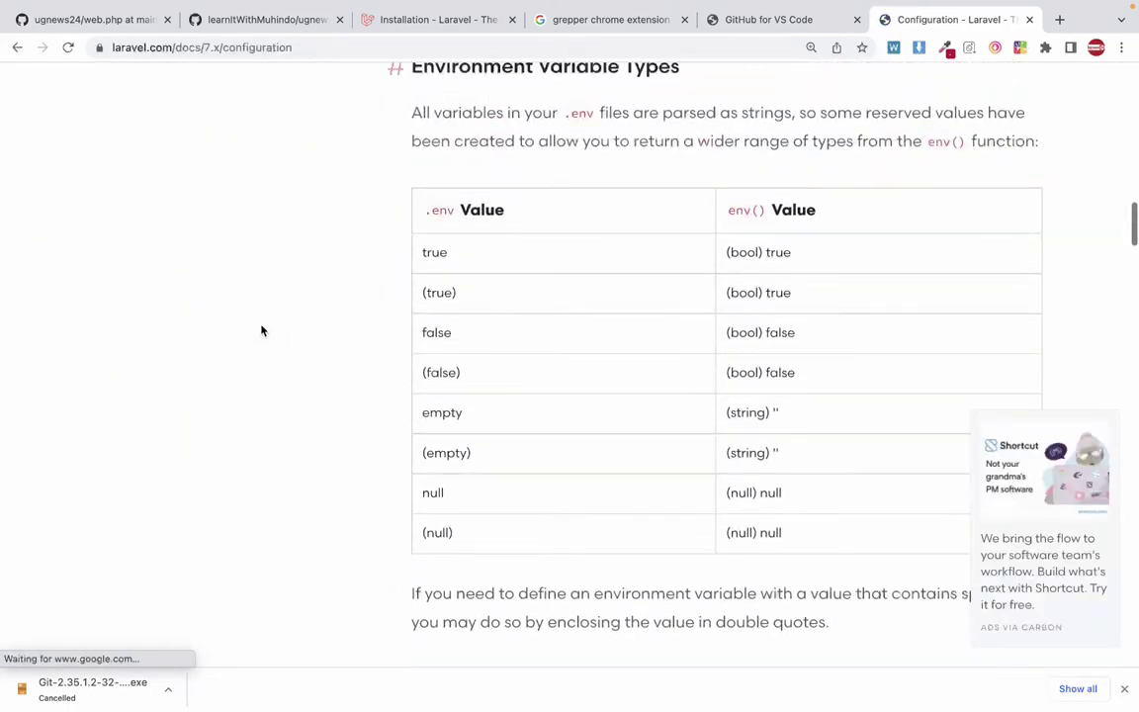
{"action": "scroll", "coordinate": [262, 330], "scroll_direction": "down", "scroll_amount": 15}
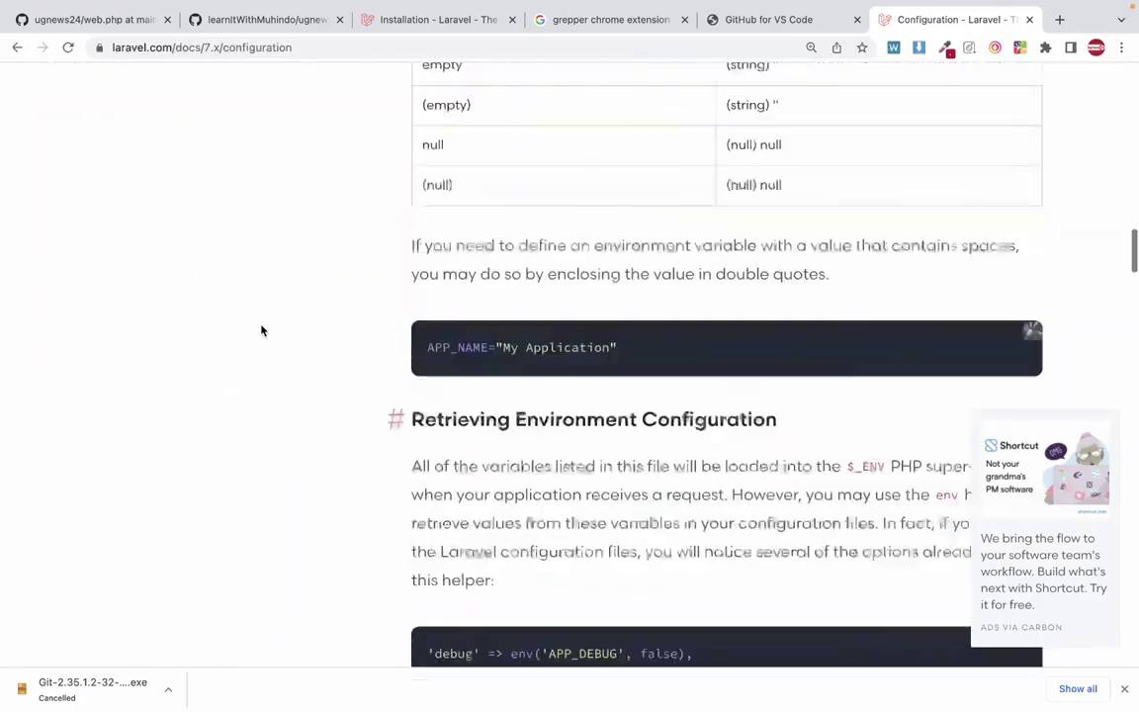
{"action": "scroll", "coordinate": [262, 330], "scroll_direction": "up", "scroll_amount": 5}
{"action": "scroll", "coordinate": [262, 330], "scroll_direction": "up", "scroll_amount": 15}
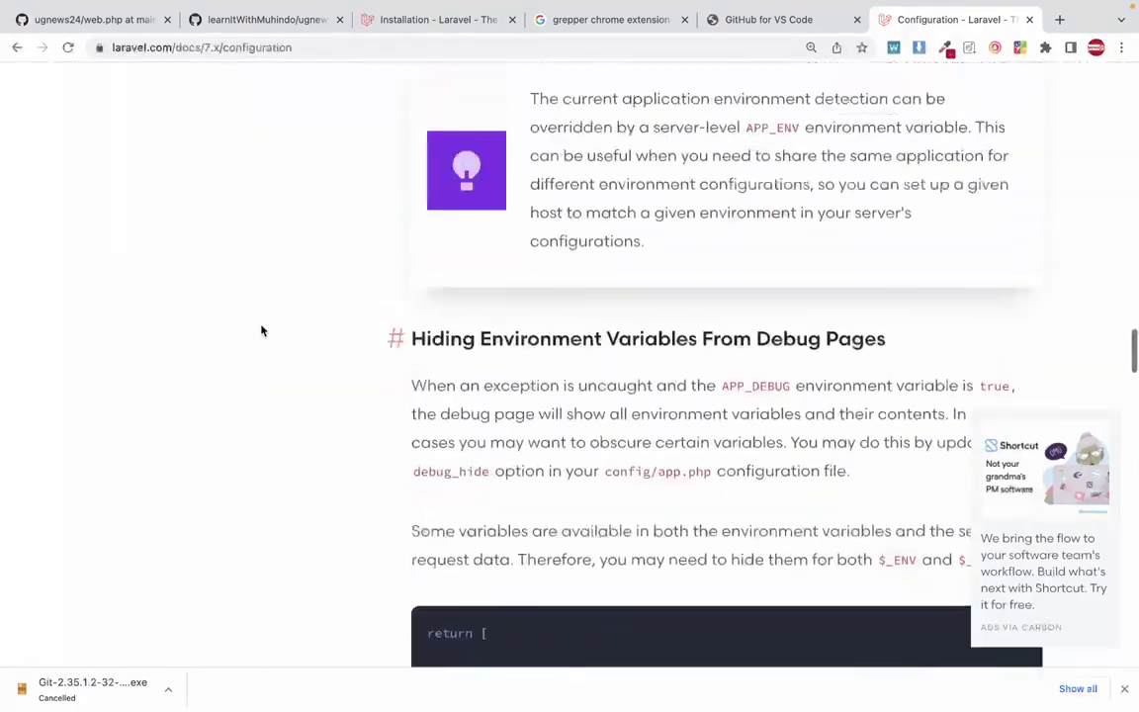
{"action": "scroll", "coordinate": [262, 330], "scroll_direction": "up", "scroll_amount": 2}
{"action": "scroll", "coordinate": [262, 330], "scroll_direction": "left", "scroll_amount": 8}
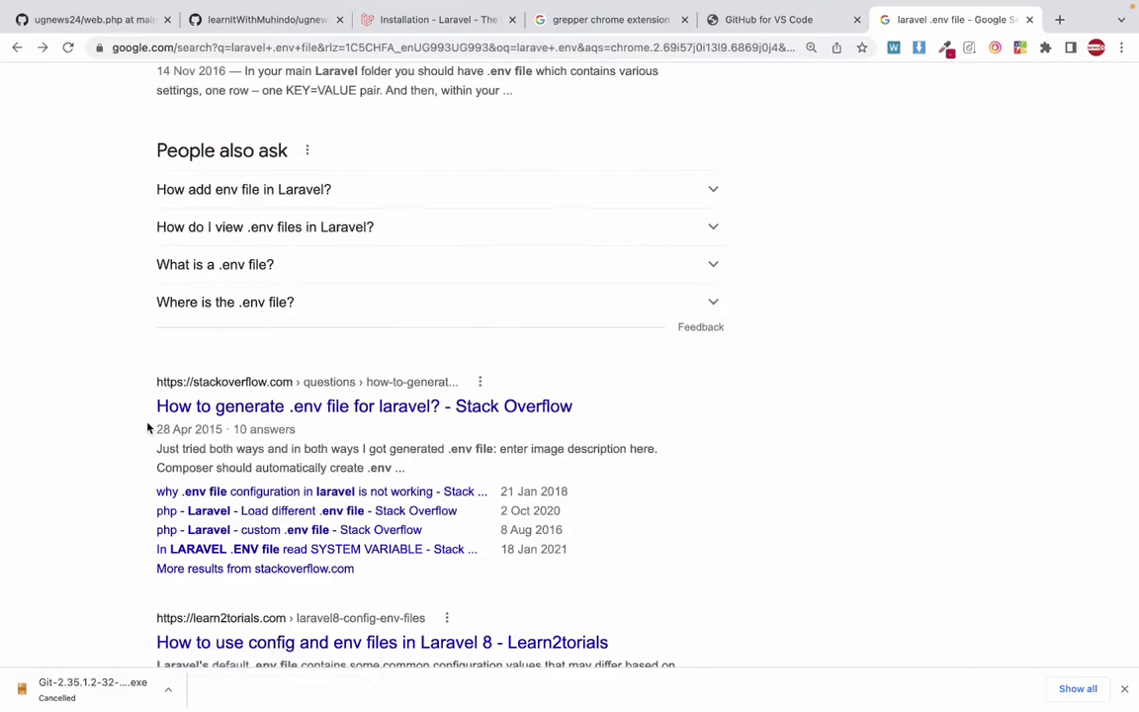
{"action": "scroll", "coordinate": [149, 420], "scroll_direction": "down", "scroll_amount": 1}
Open the Stack Overflow question 'How to generate .env file for laravel?' and skim its answers.
{"action": "left_click", "coordinate": [259, 356]}
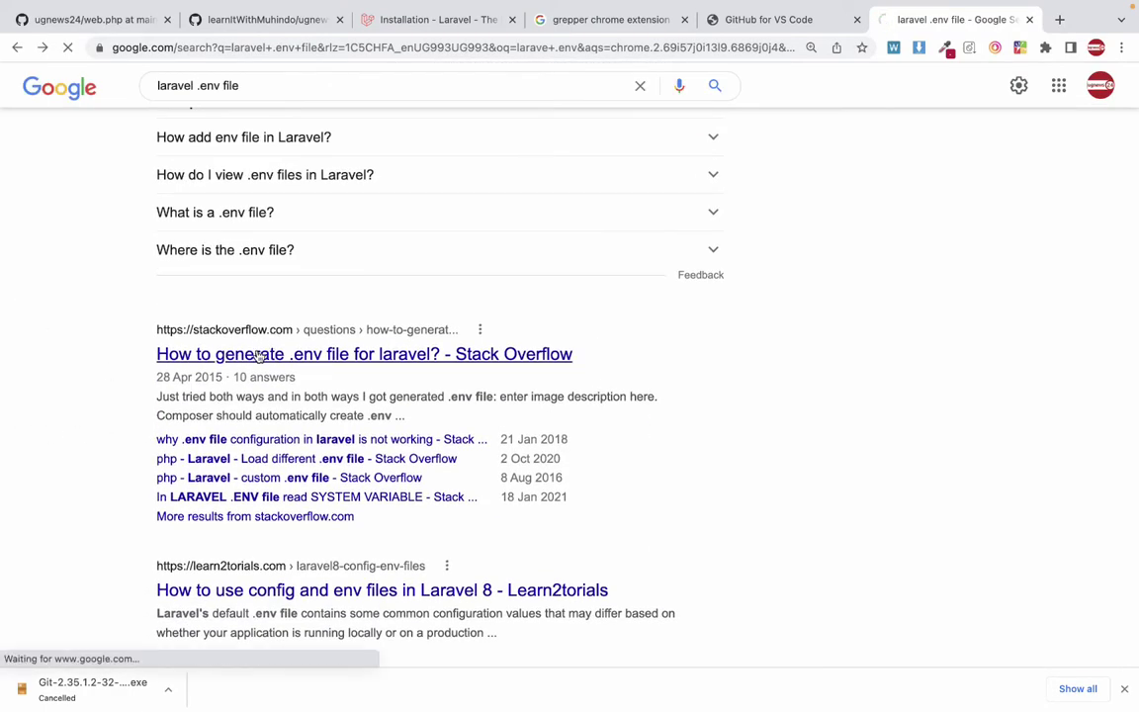
{"action": "scroll", "coordinate": [258, 354], "scroll_direction": "down", "scroll_amount": 5}
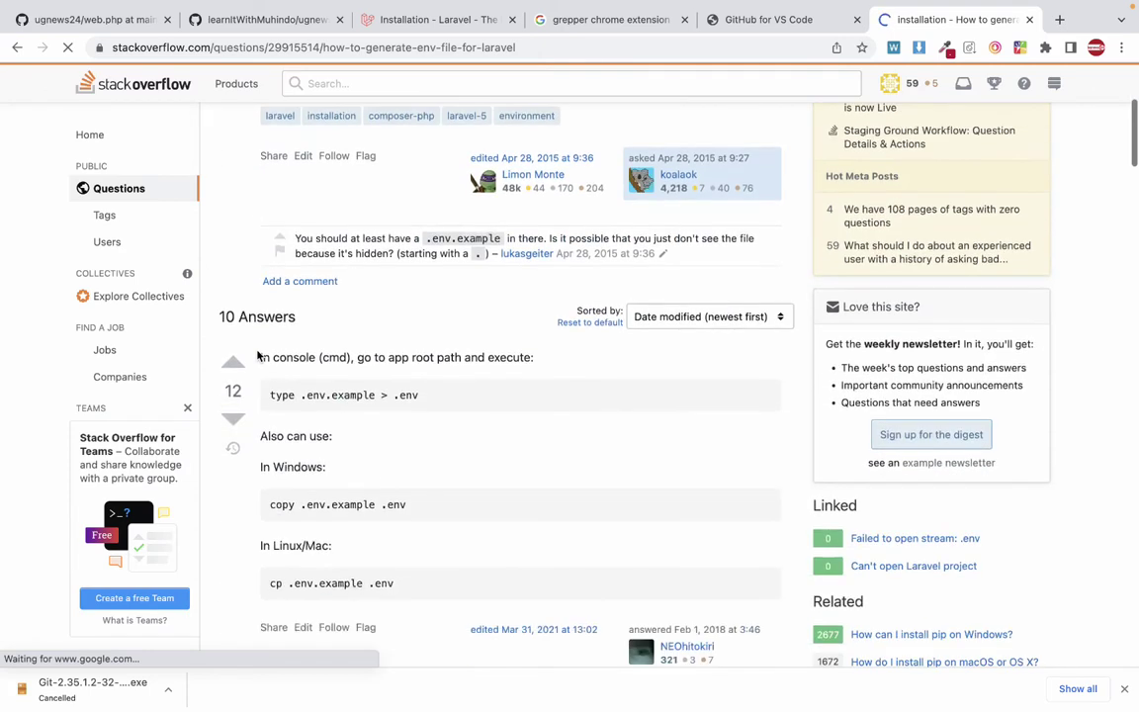
{"action": "scroll", "coordinate": [258, 353], "scroll_direction": "up", "scroll_amount": 3}
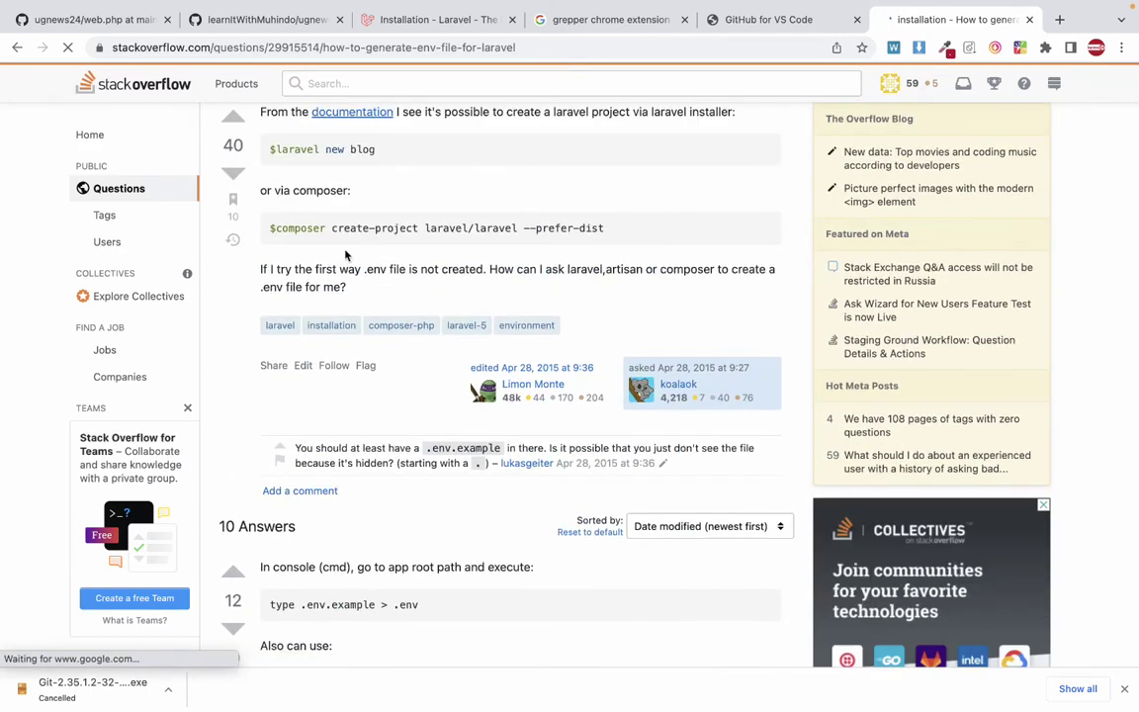
{"action": "scroll", "coordinate": [346, 257], "scroll_direction": "down", "scroll_amount": 4}
{"action": "scroll", "coordinate": [346, 255], "scroll_direction": "down", "scroll_amount": 2}
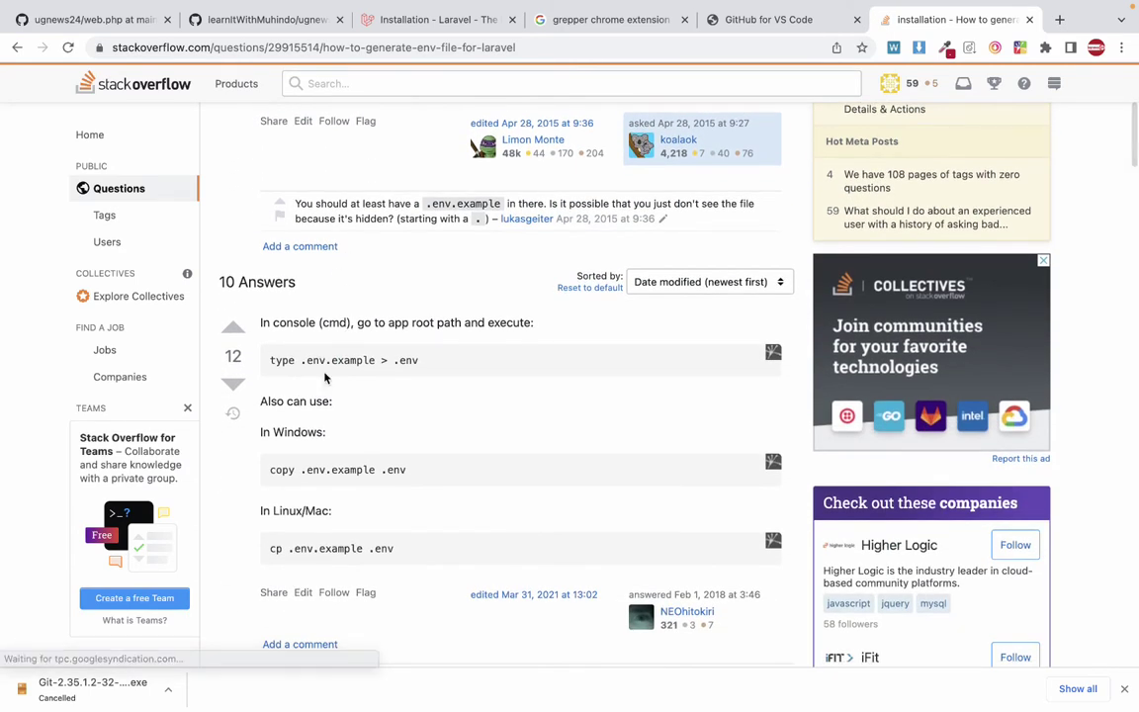
{"action": "scroll", "coordinate": [310, 400], "scroll_direction": "down", "scroll_amount": 9}
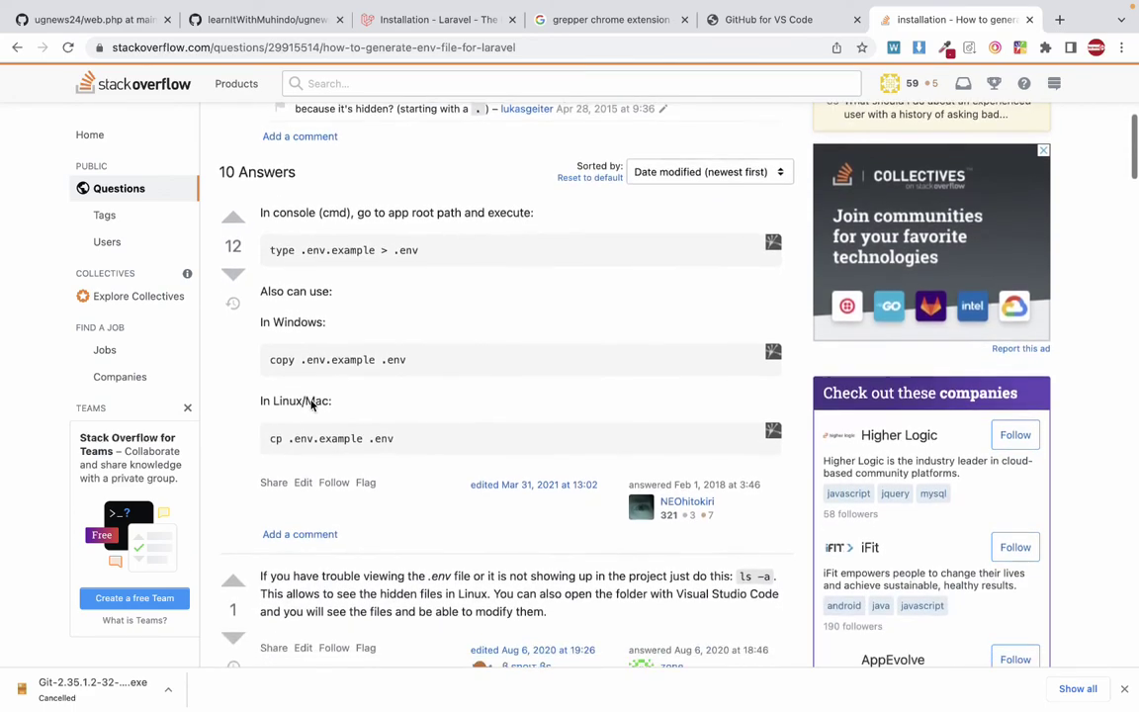
{"action": "scroll", "coordinate": [311, 400], "scroll_direction": "down", "scroll_amount": 15}
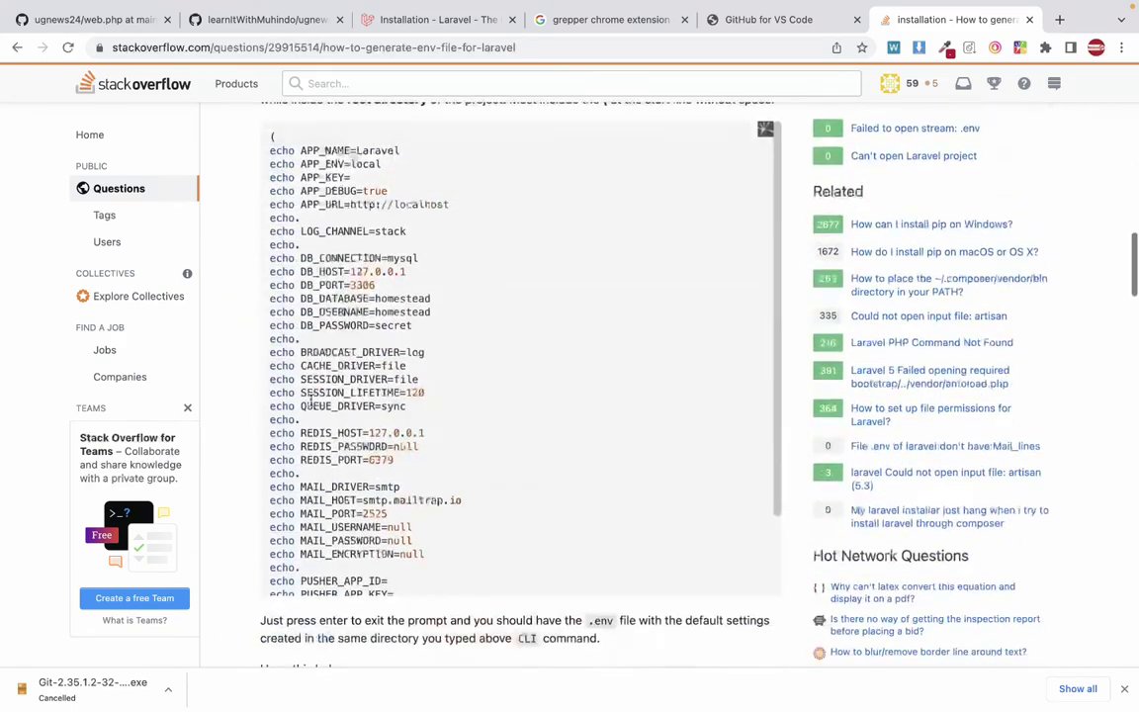
{"action": "scroll", "coordinate": [332, 532], "scroll_direction": "up", "scroll_amount": 5}
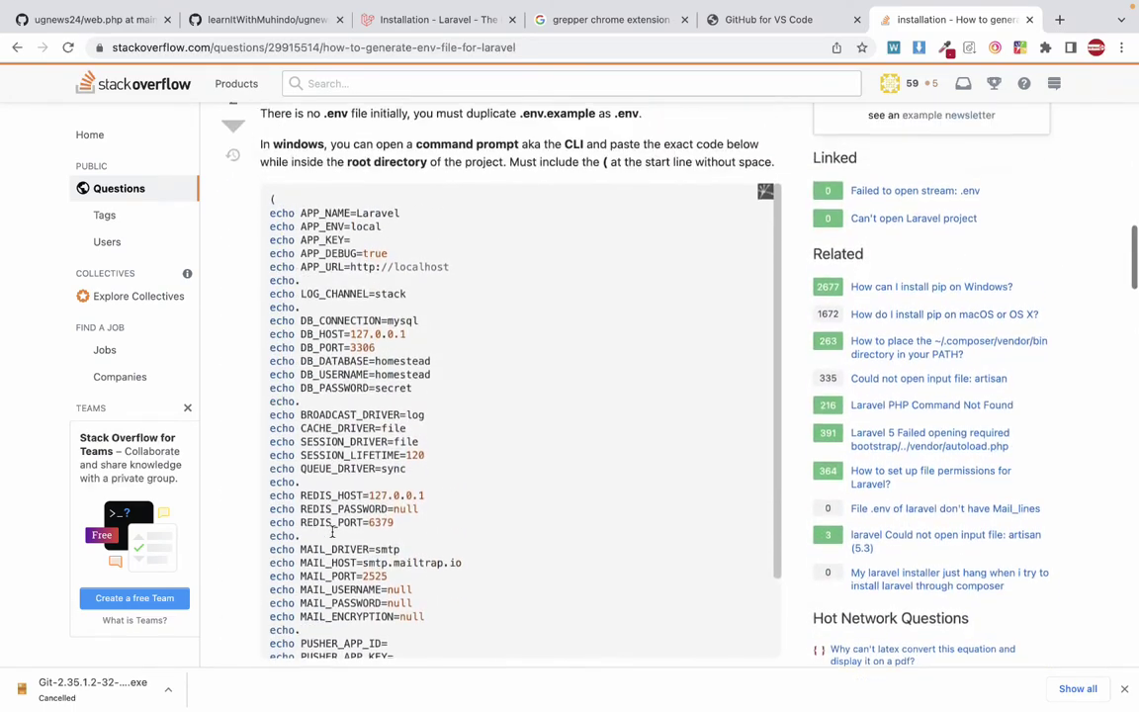
Select the sample environment settings in the answer's echo code block and read further down.
{"action": "left_click_drag", "start_coordinate": [269, 213], "coordinate": [336, 642]}
{"action": "scroll", "coordinate": [361, 513], "scroll_direction": "down", "scroll_amount": 10}
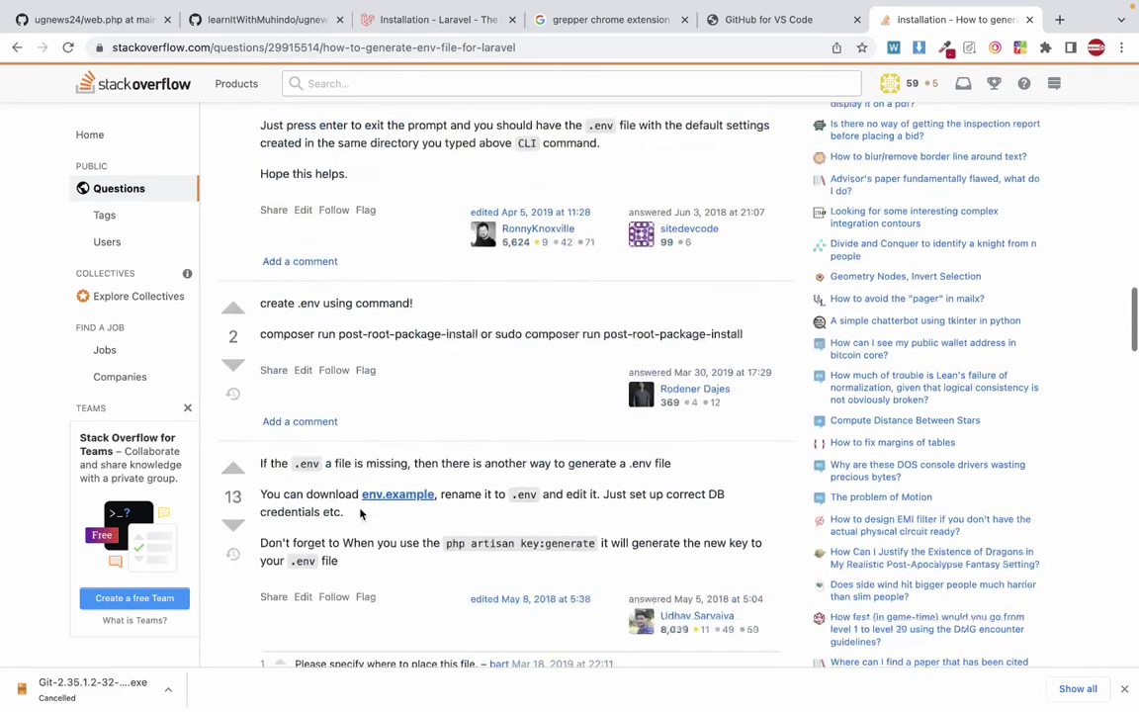
{"action": "scroll", "coordinate": [361, 513], "scroll_direction": "down", "scroll_amount": 15}
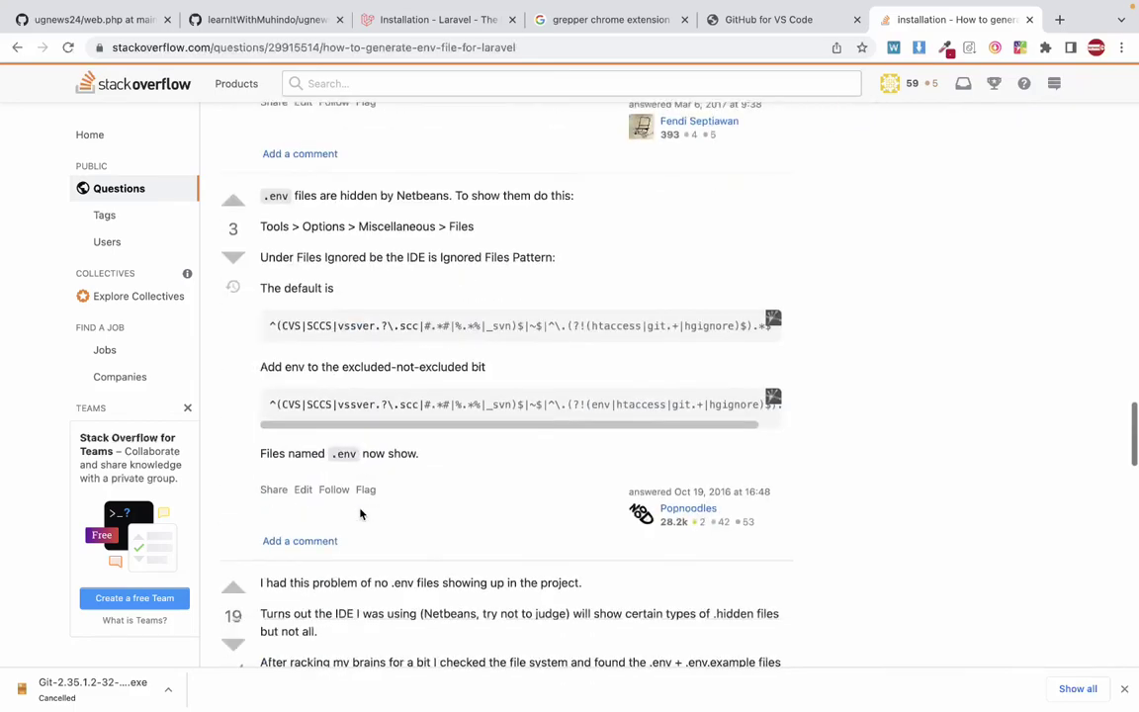
{"action": "scroll", "coordinate": [361, 508], "scroll_direction": "down", "scroll_amount": 8}
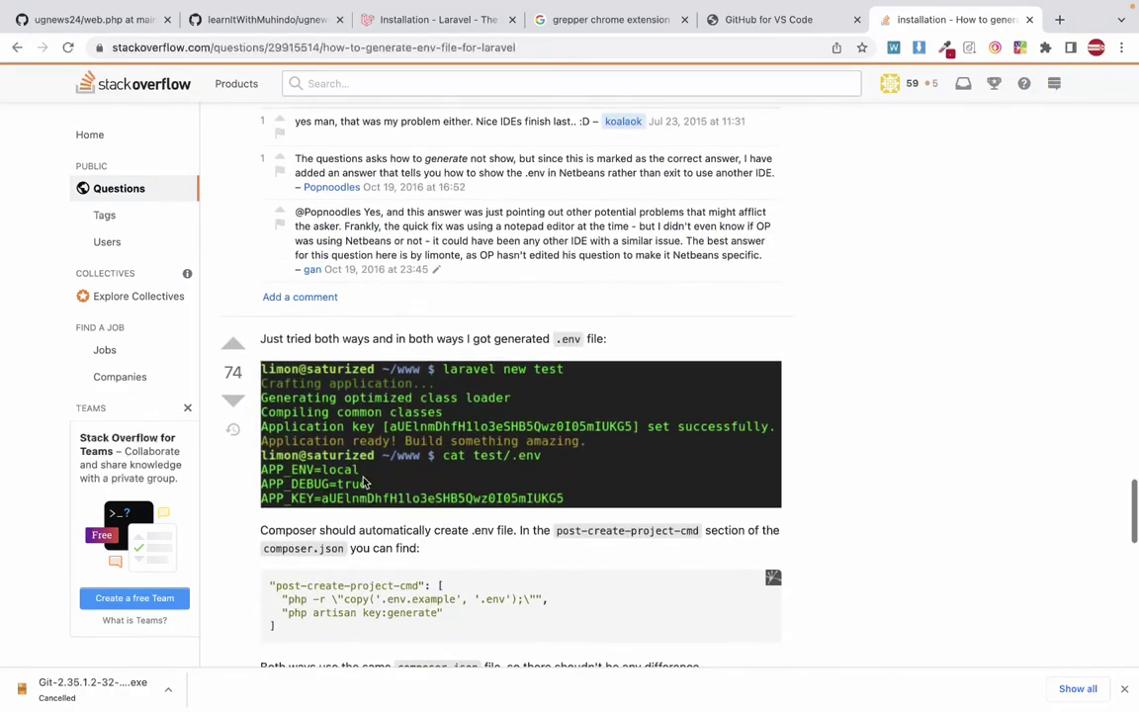
{"action": "scroll", "coordinate": [346, 478], "scroll_direction": "down", "scroll_amount": 20}
Reopen the recent STTS project, open its .env file and select all of its contents.
{"action": "key", "text": "ctrl+Left"}
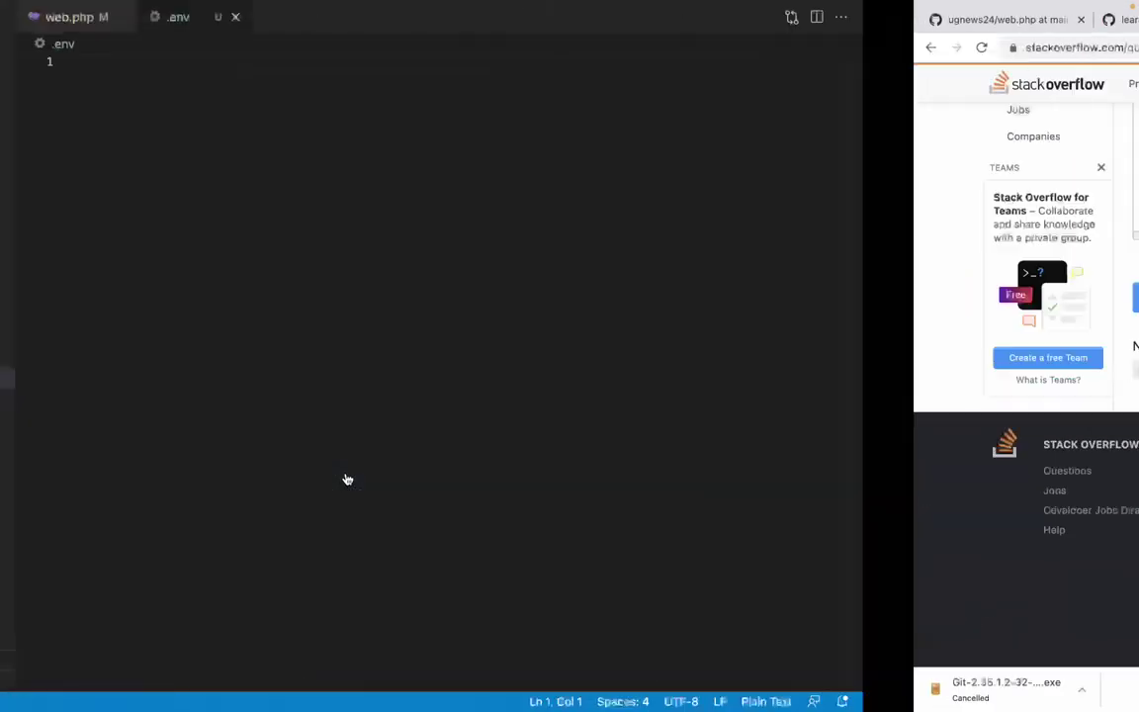
{"action": "key", "text": "super+shift+o"}
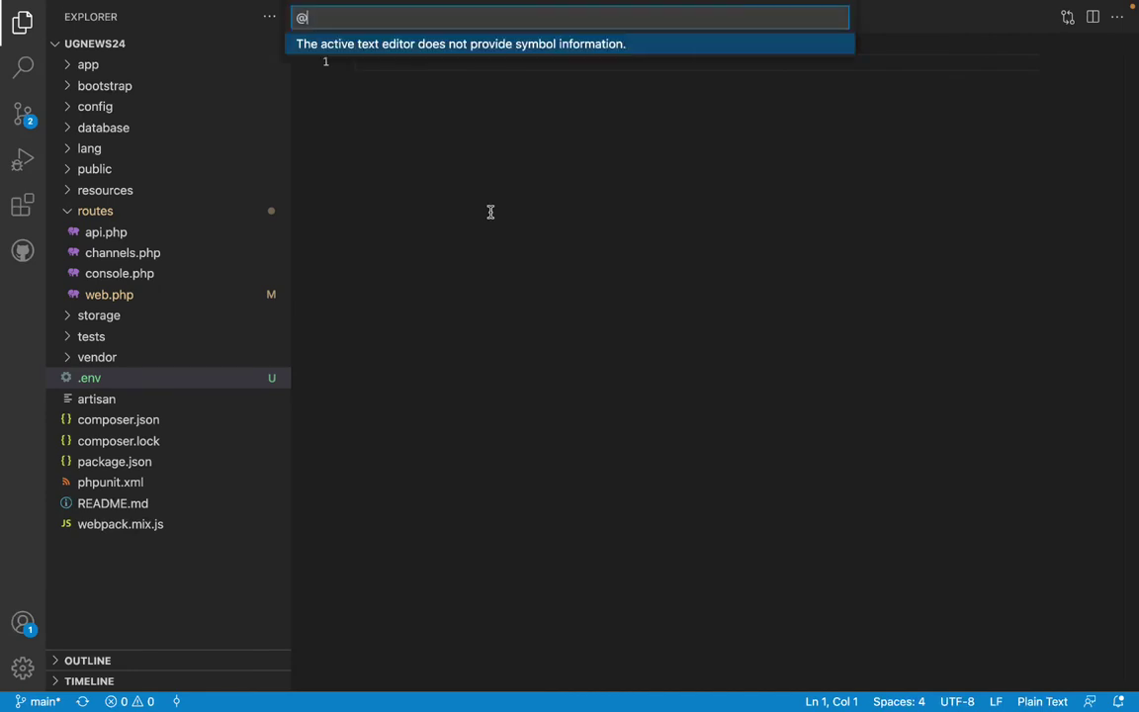
{"action": "key", "text": "Escape"}
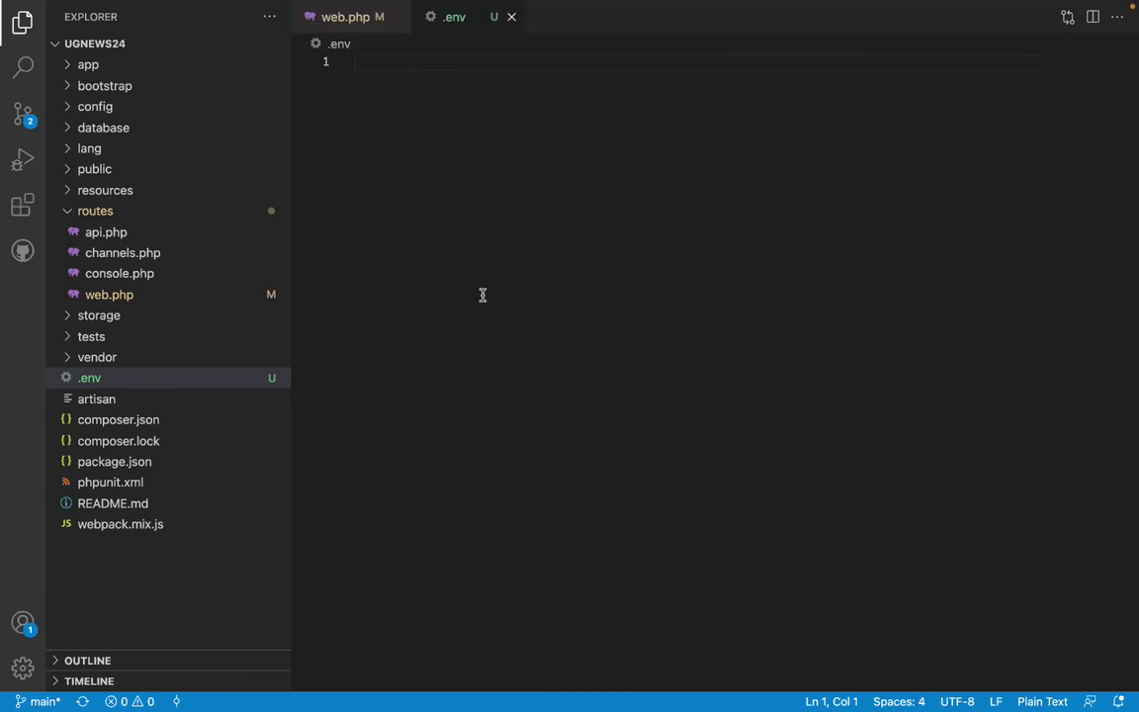
{"action": "key", "text": "super+o"}
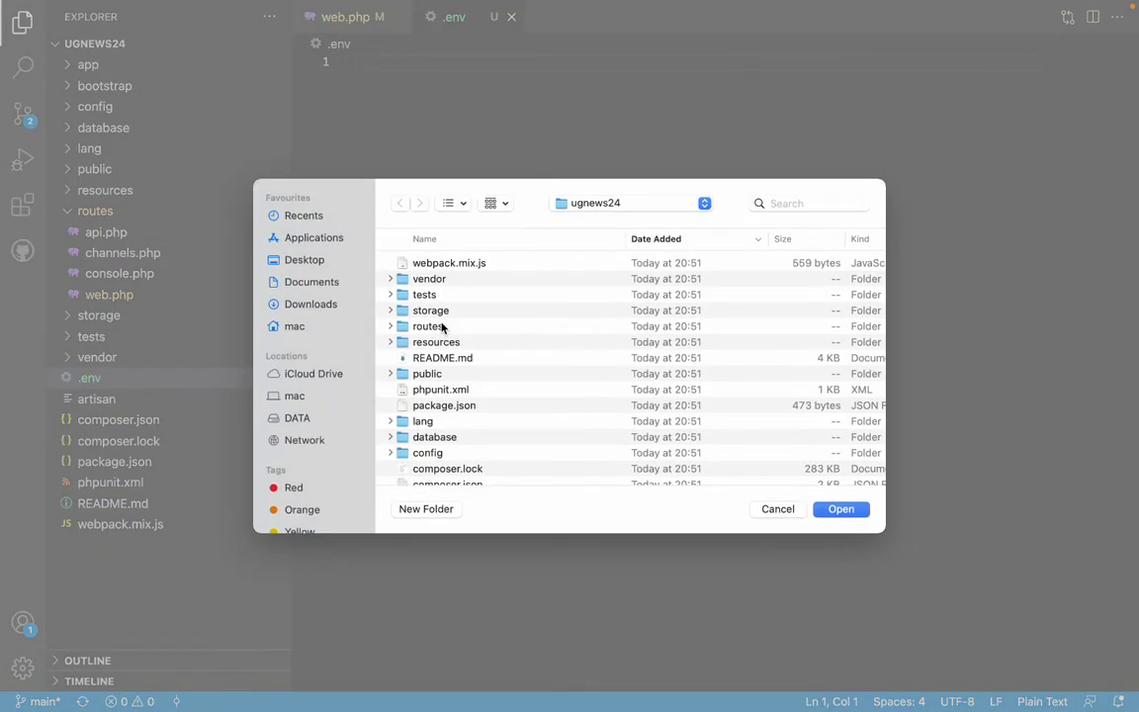
{"action": "key", "text": "Escape"}
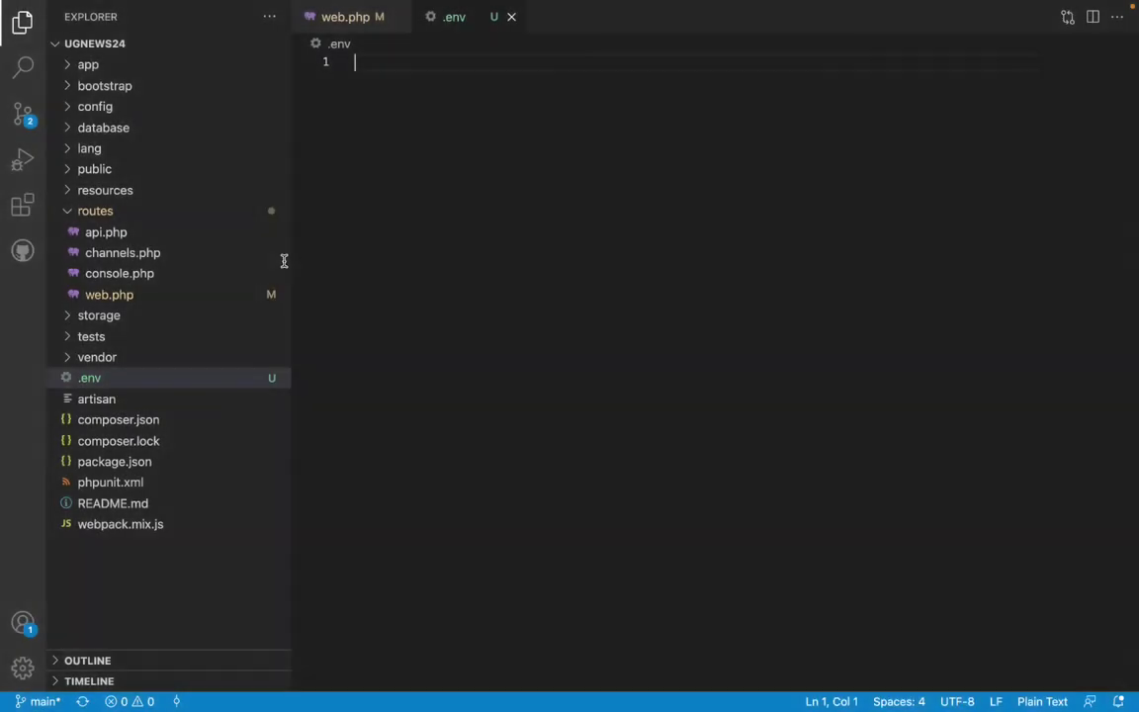
{"action": "key", "text": "ctrl+Right"}
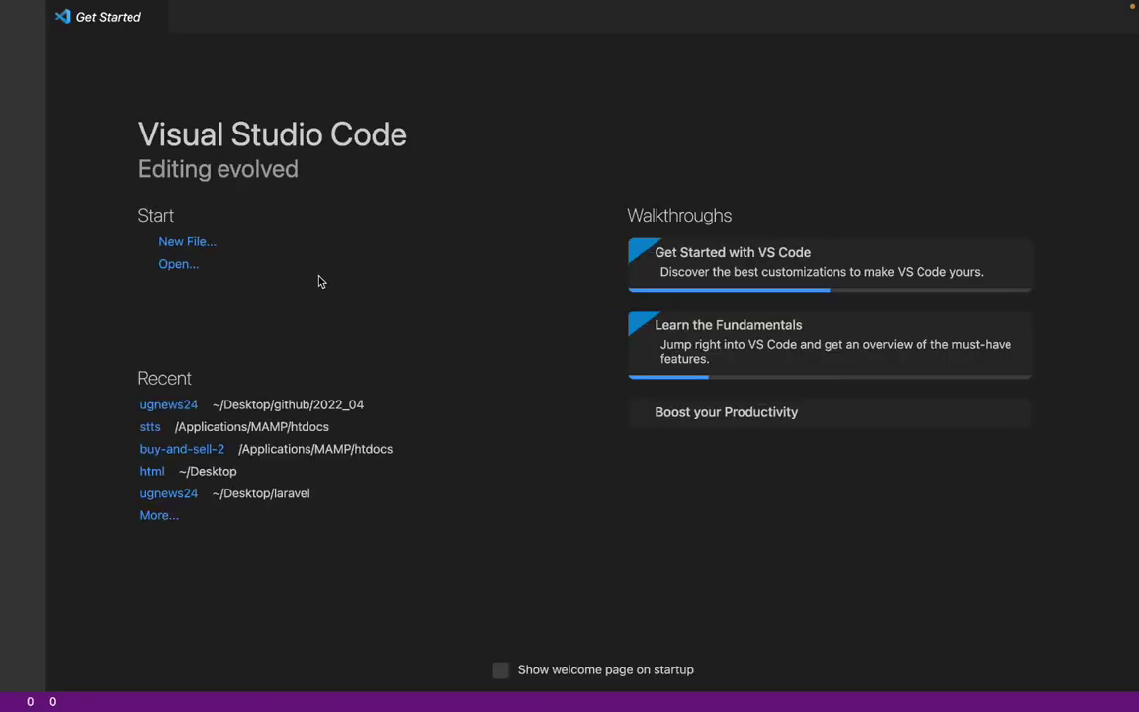
{"action": "left_click", "coordinate": [153, 404]}
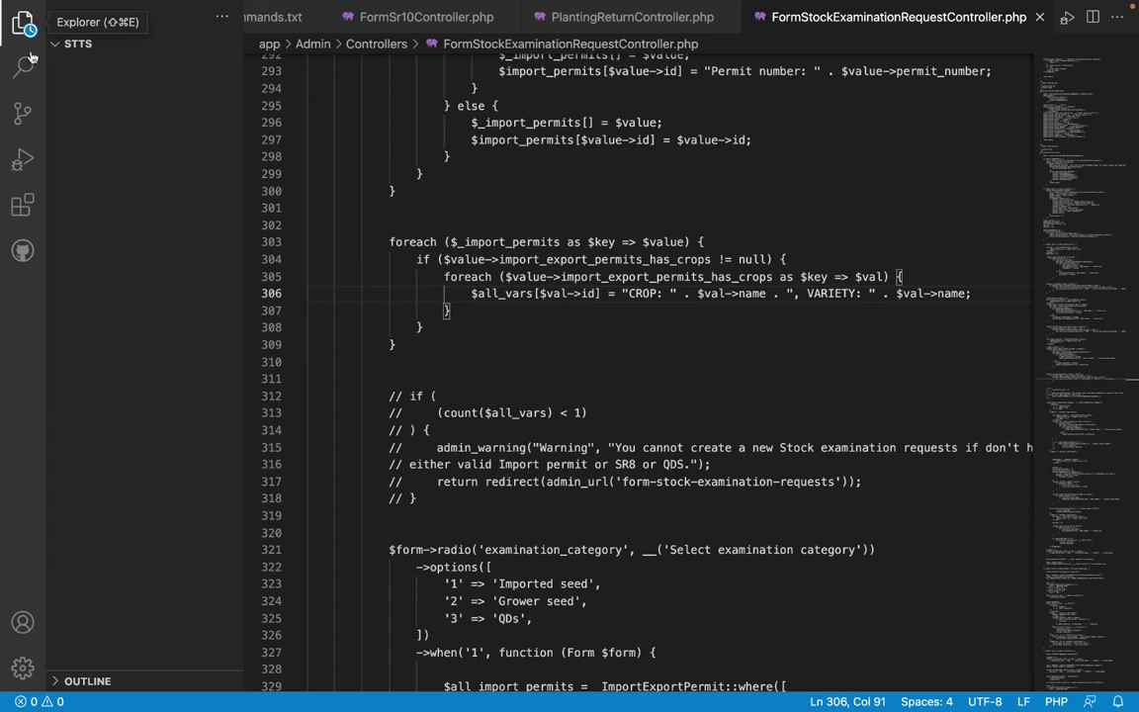
{"action": "key", "text": "super+b"}
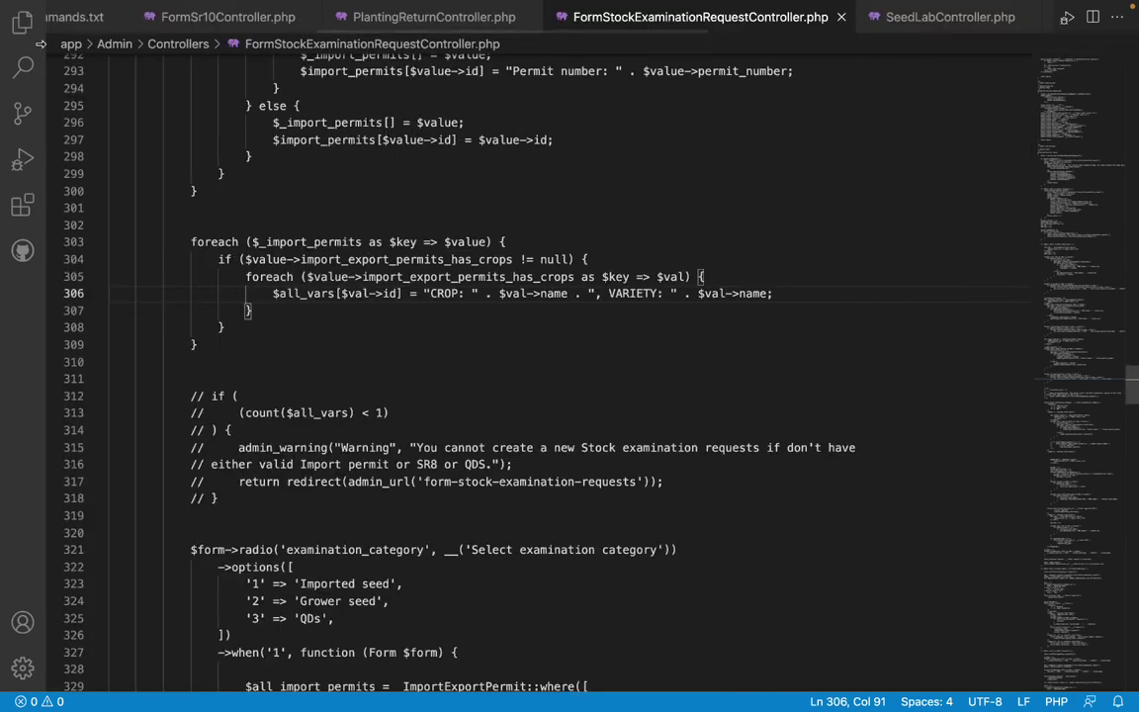
{"action": "key", "text": "super+b"}
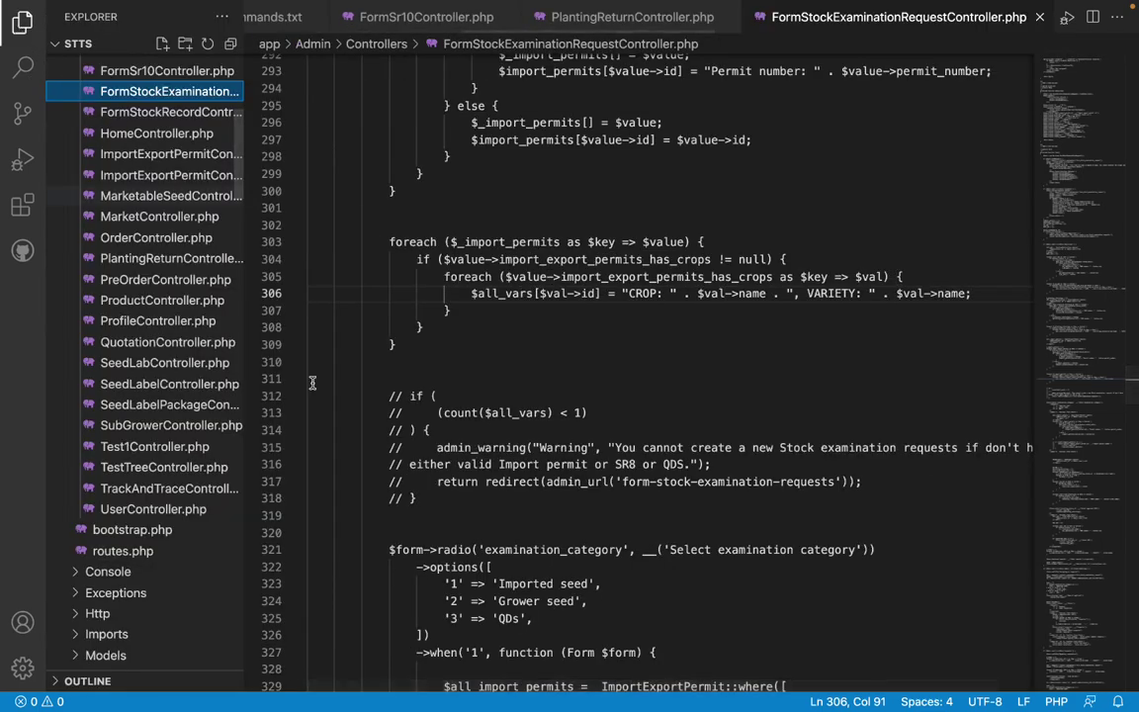
{"action": "scroll", "coordinate": [159, 451], "scroll_direction": "down", "scroll_amount": 20}
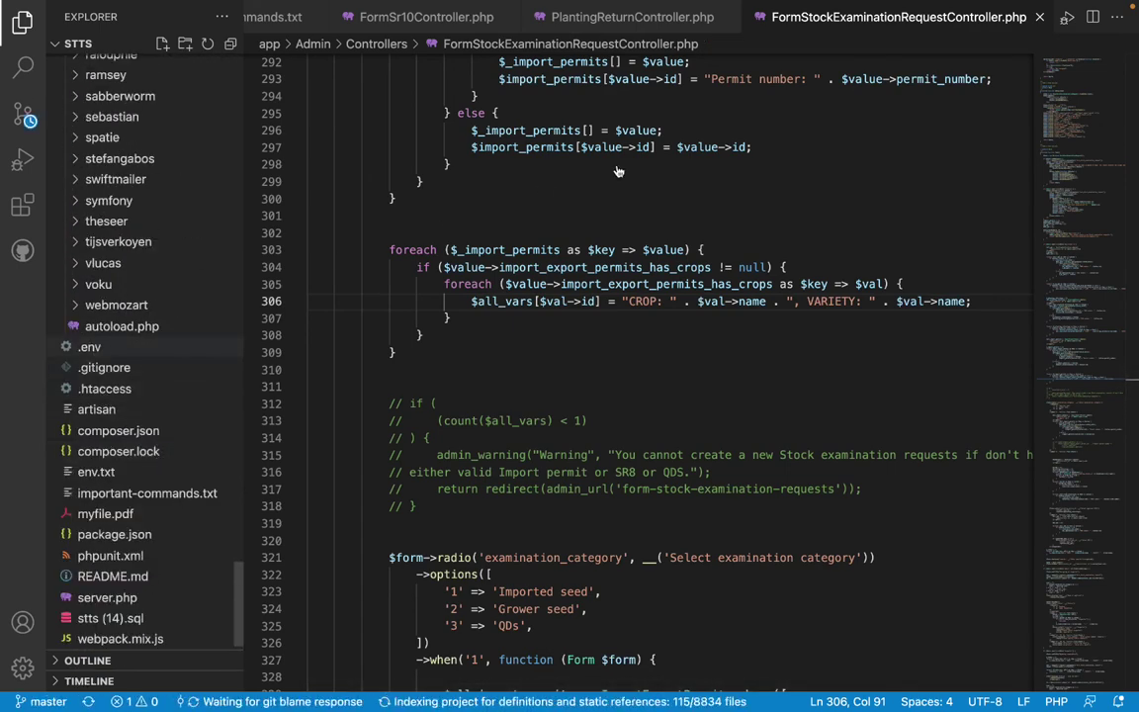
{"action": "left_click", "coordinate": [89, 346]}
{"action": "key", "text": "ctrl+a"}
{"action": "key", "text": "super+c"}
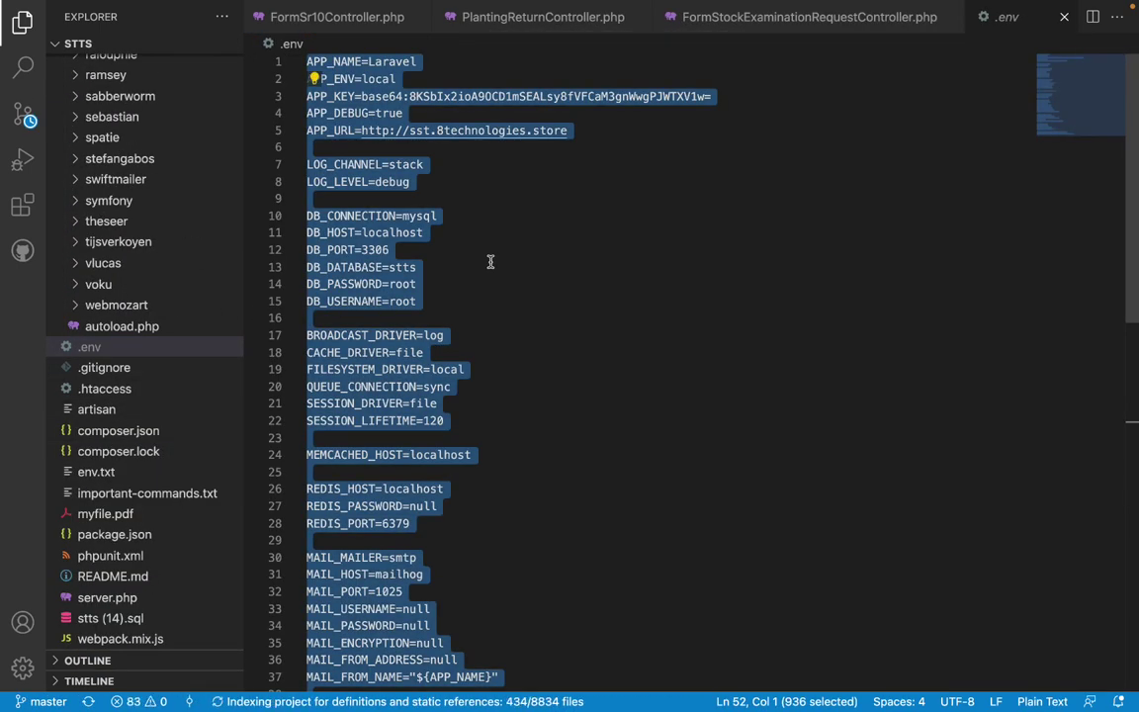
Paste the copied settings into ugnews24's empty .env file and save it.
{"action": "key", "text": "ctrl+Left"}
{"action": "key", "text": "ctrl+Left"}
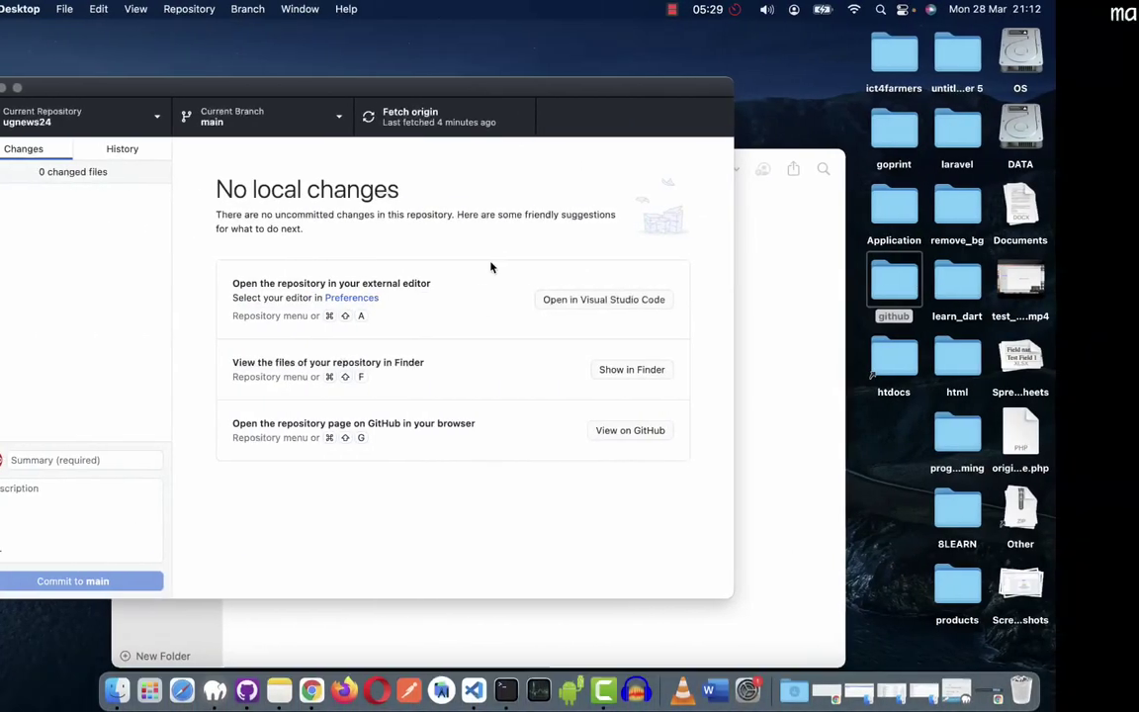
{"action": "key", "text": "ctrl+Right"}
{"action": "key", "text": "ctrl+Right"}
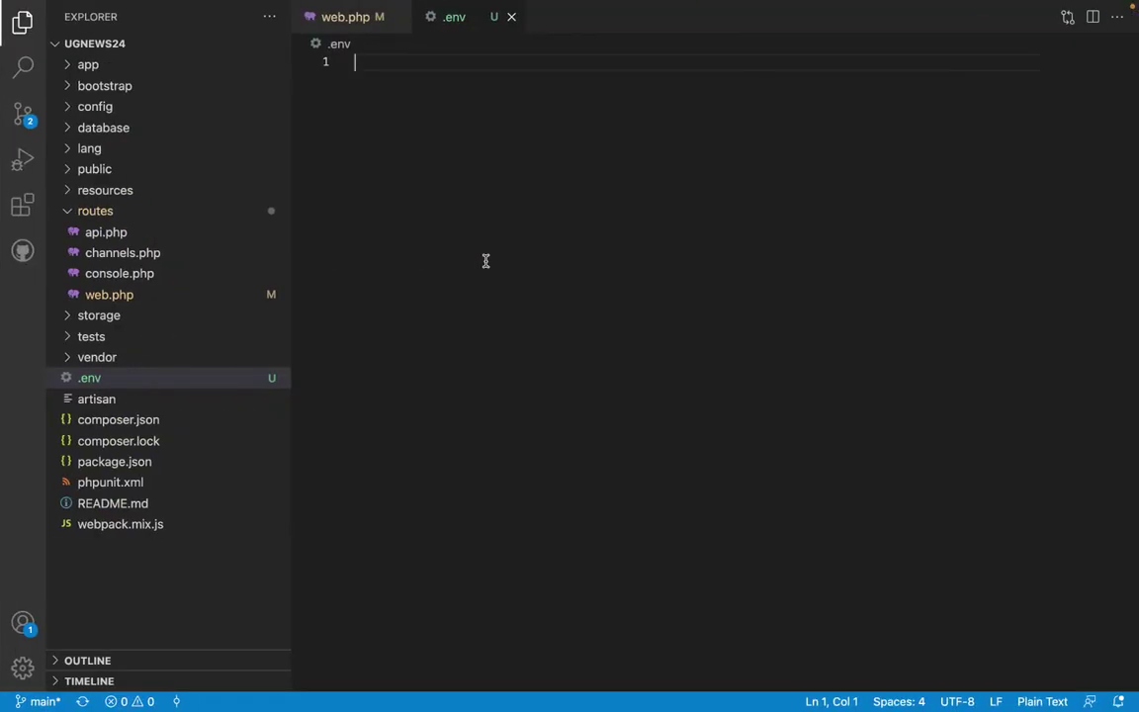
{"action": "key", "text": "super+v"}
{"action": "scroll", "coordinate": [485, 261], "scroll_direction": "up", "scroll_amount": 5}
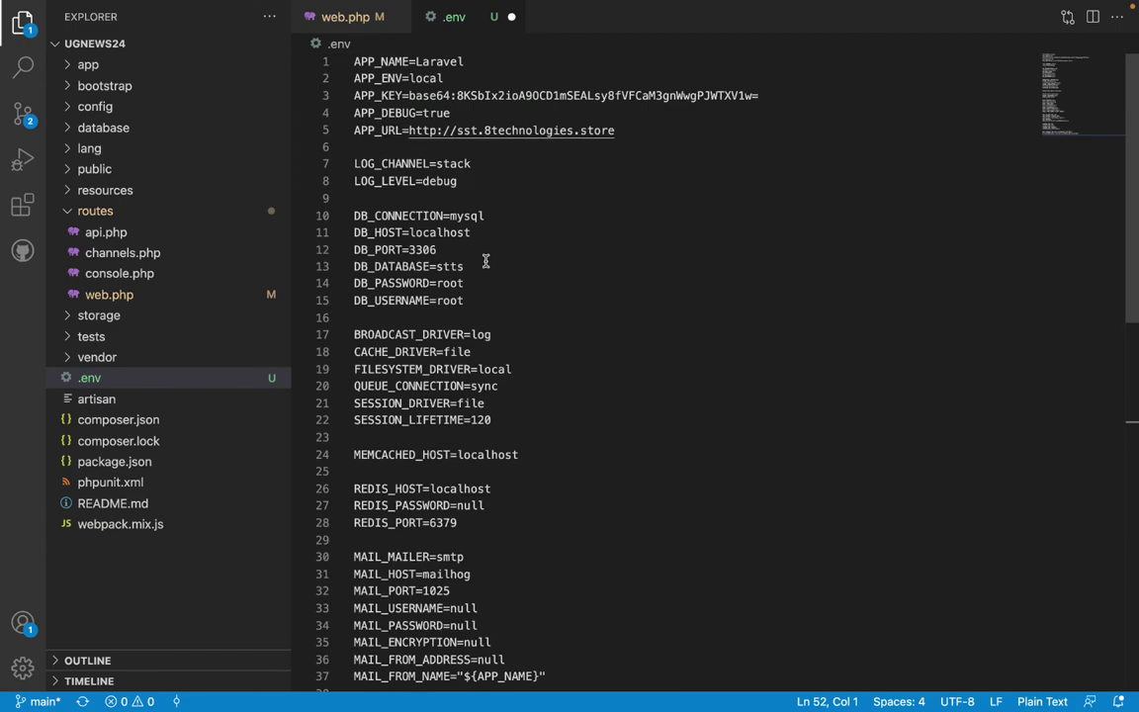
{"action": "key", "text": "super+s"}
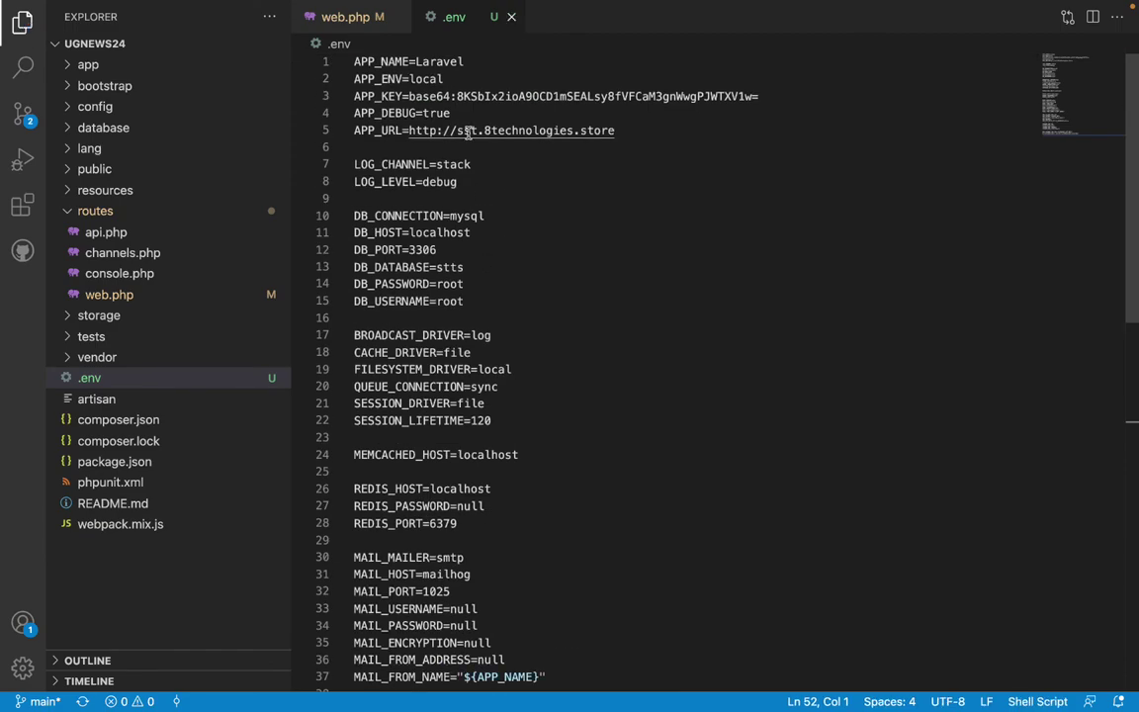
{"action": "key", "text": "ctrl+Right"}
{"action": "key", "text": "ctrl+Left"}
{"action": "key", "text": "ctrl+Right"}
{"action": "key", "text": "ctrl+Right"}
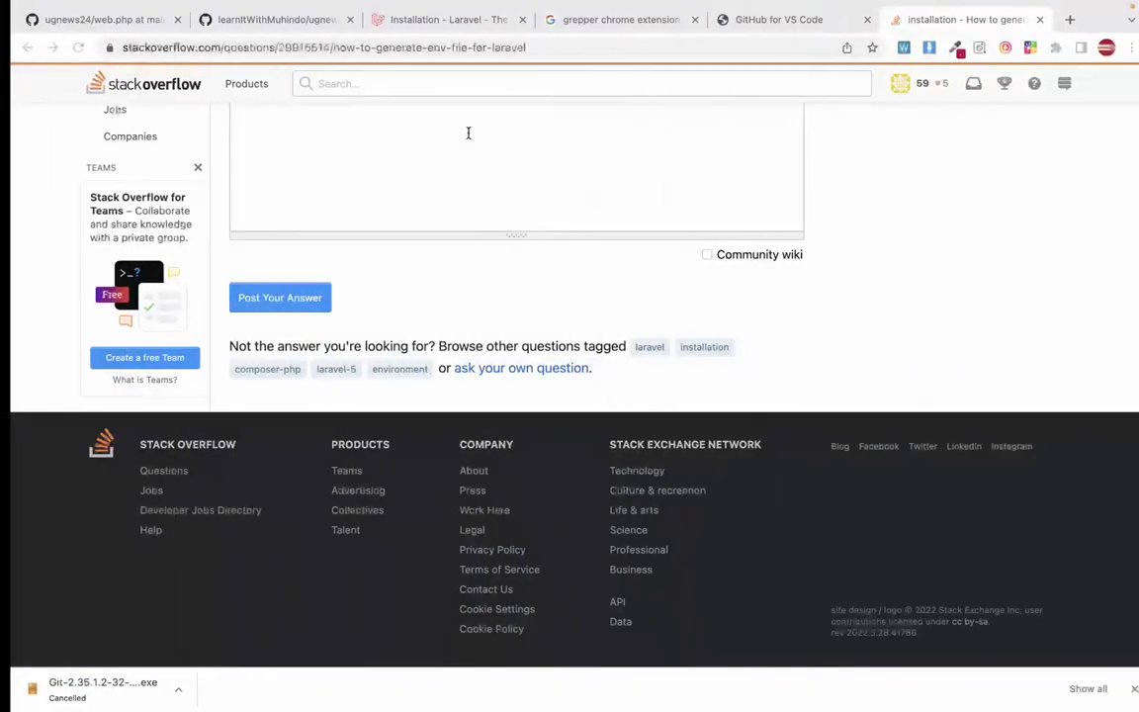
{"action": "left_click", "coordinate": [763, 16]}
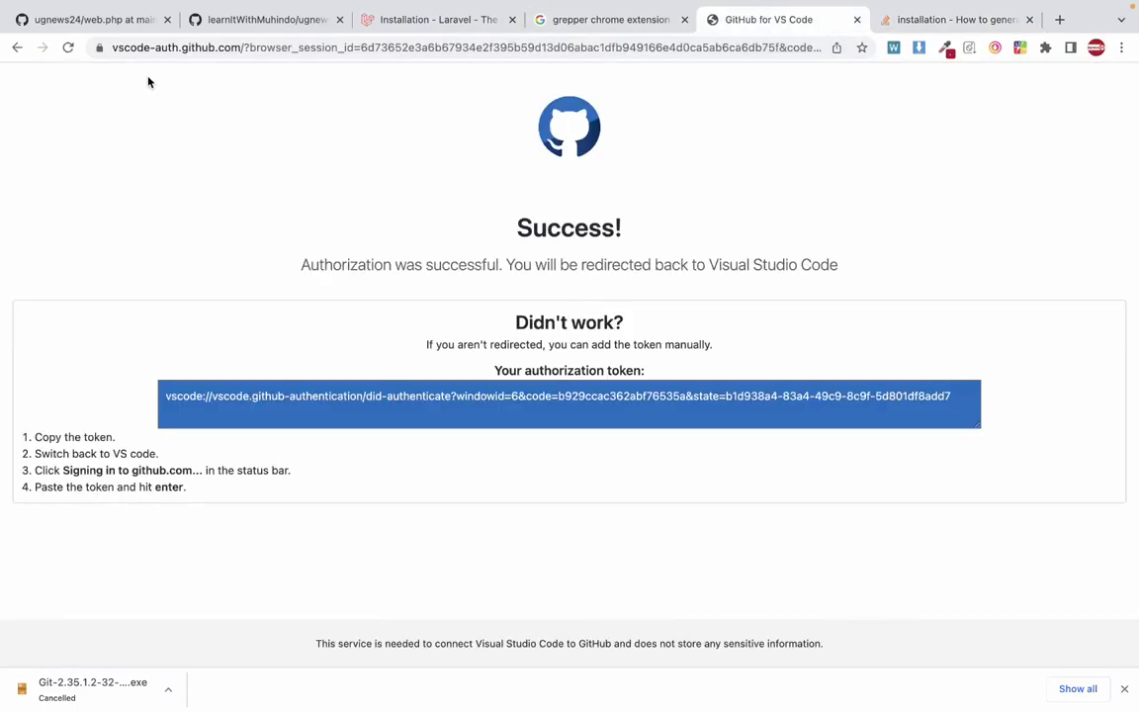
{"action": "left_click", "coordinate": [216, 22]}
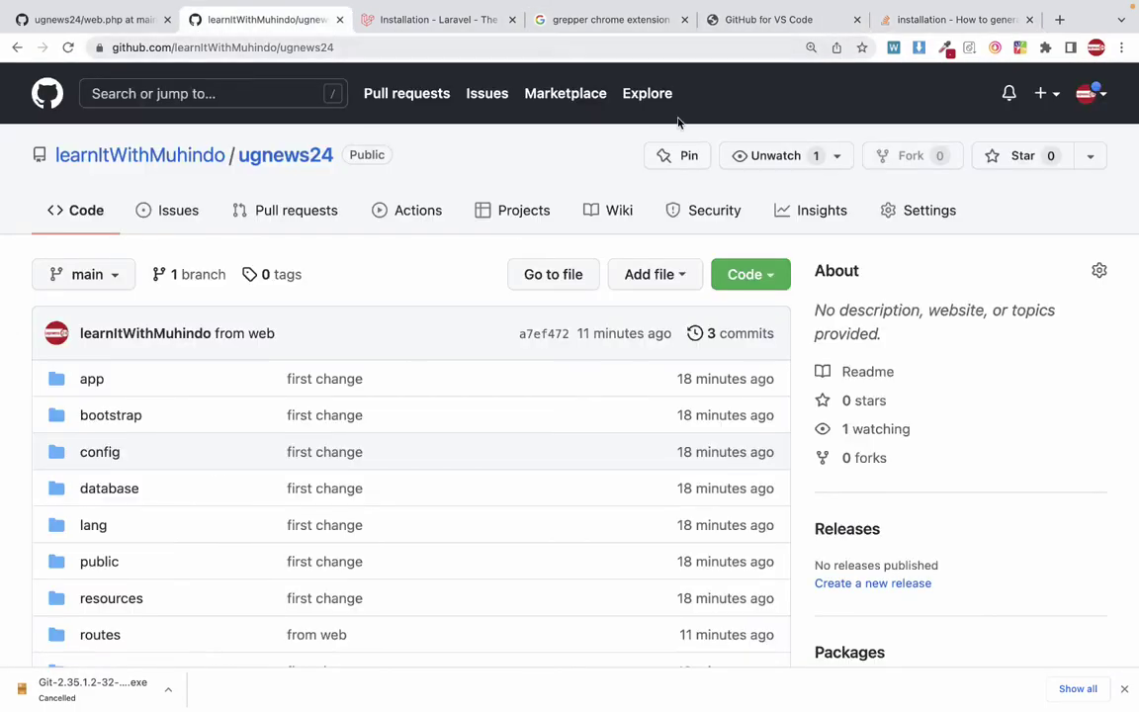
{"action": "key", "text": "ctrl+Left"}
{"action": "key", "text": "ctrl+Left"}
{"action": "key", "text": "ctrl+Left"}
{"action": "key", "text": "ctrl+Left"}
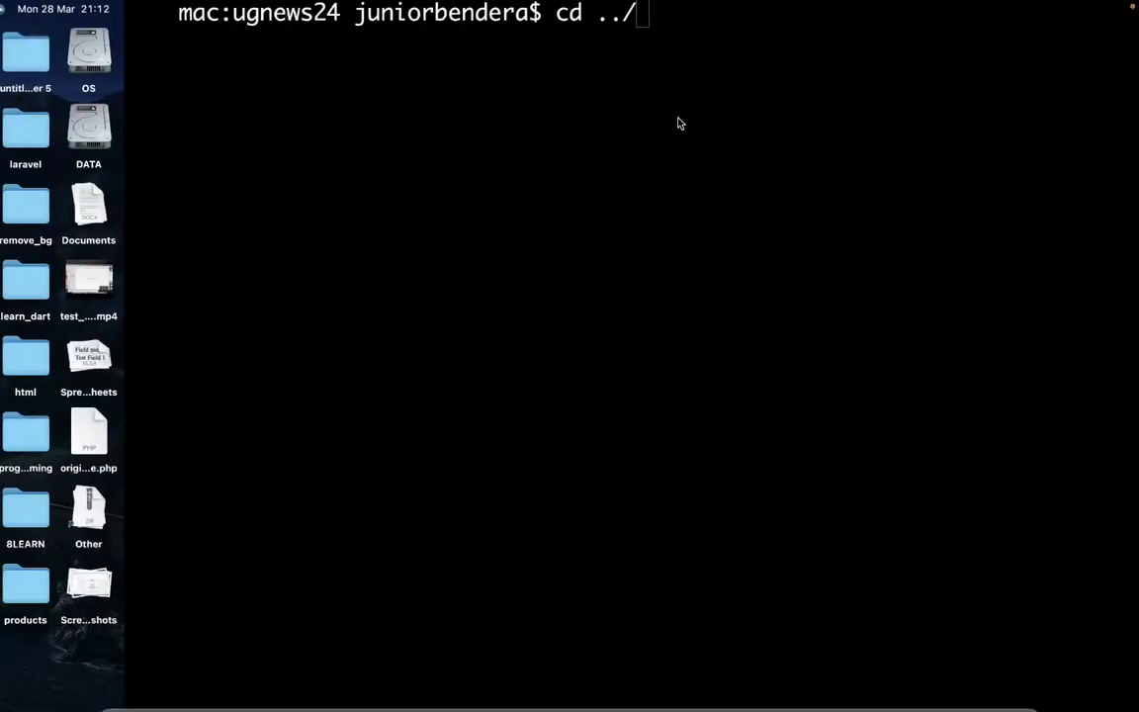
{"action": "key", "text": "ctrl+Right"}
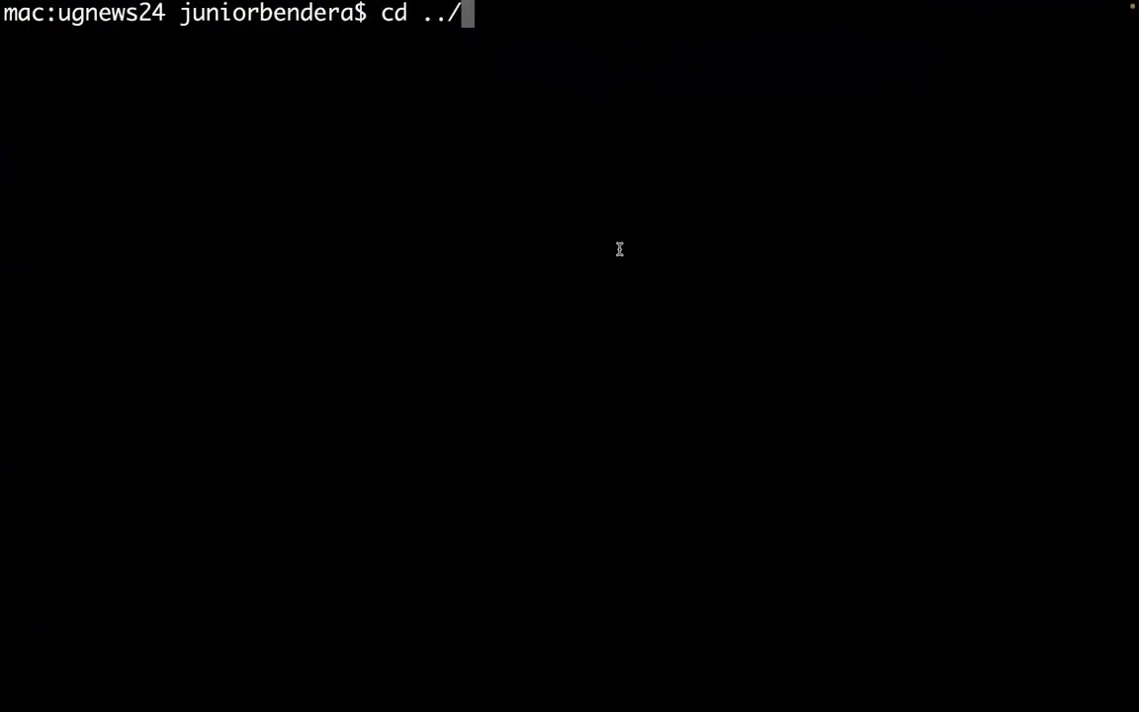
{"action": "key", "text": "BackSpace"}
{"action": "key", "text": "BackSpace"}
{"action": "key", "text": "BackSpace"}
{"action": "key", "text": "BackSpace"}
{"action": "key", "text": "BackSpace"}
{"action": "key", "text": "BackSpace"}
{"action": "type", "text": "cls"}
{"action": "key", "text": "Up"}
{"action": "key", "text": "Return"}
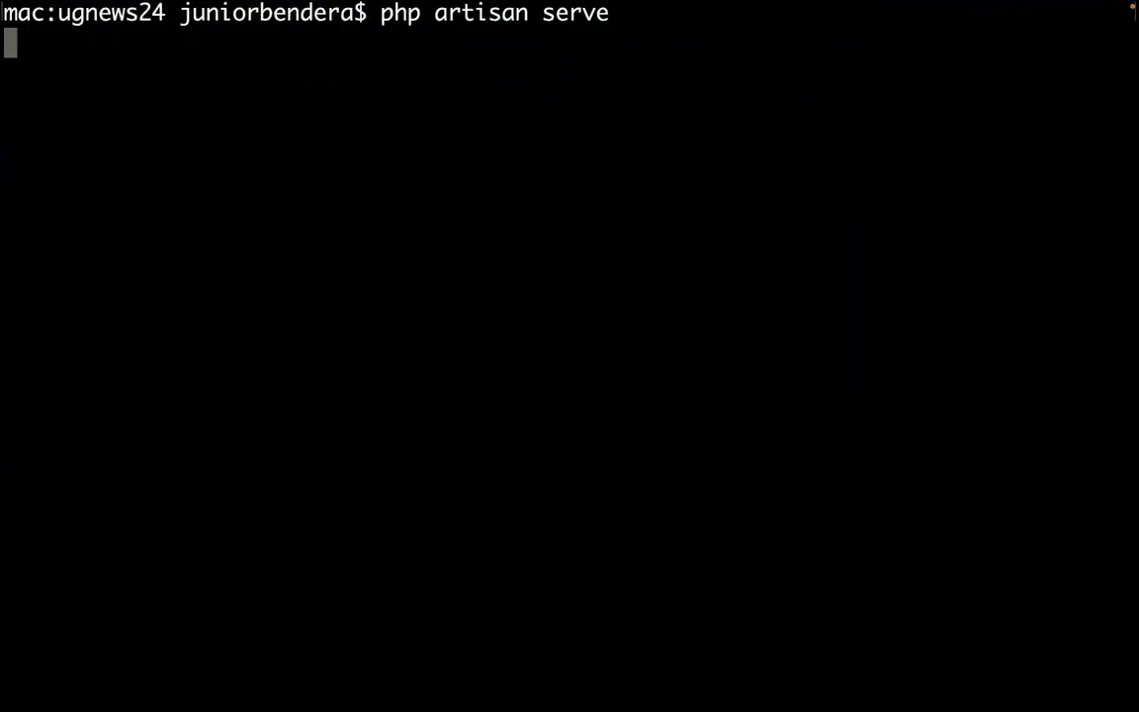
{"action": "left_click_drag", "start_coordinate": [772, 47], "coordinate": [506, 41]}
{"action": "key", "text": "super+c"}
{"action": "key", "text": "ctrl+Right"}
{"action": "key", "text": "ctrl+Right"}
{"action": "key", "text": "ctrl+Right"}
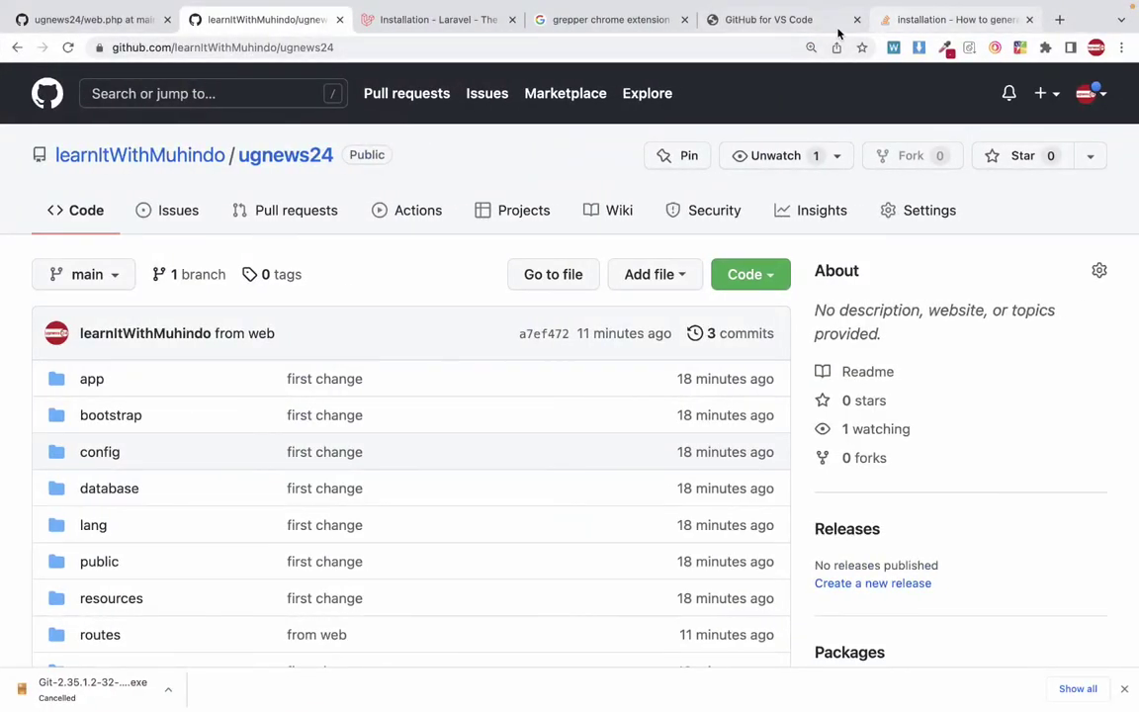
Load 127.0.0.1:8000 in Chrome and zoom out on the Laravel welcome page.
{"action": "left_click", "coordinate": [733, 21]}
{"action": "left_click", "coordinate": [669, 44]}
{"action": "key", "text": "super+v"}
{"action": "key", "text": "Return"}
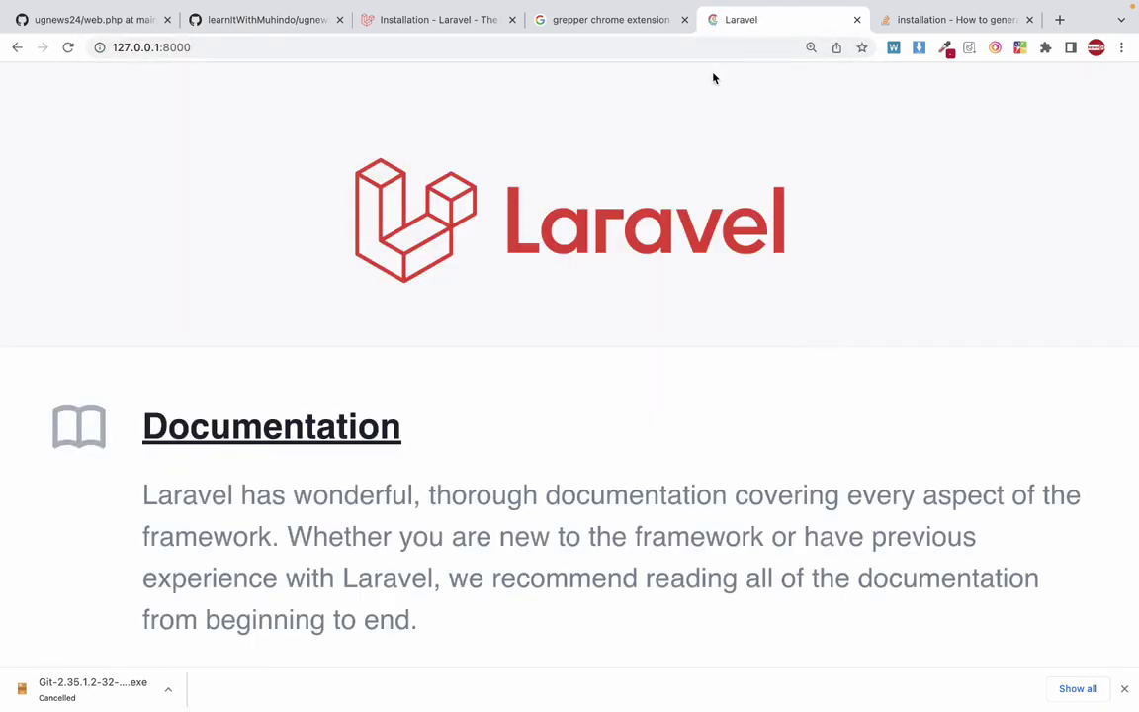
{"action": "key", "text": "super+minus"}
{"action": "key", "text": "super+minus"}
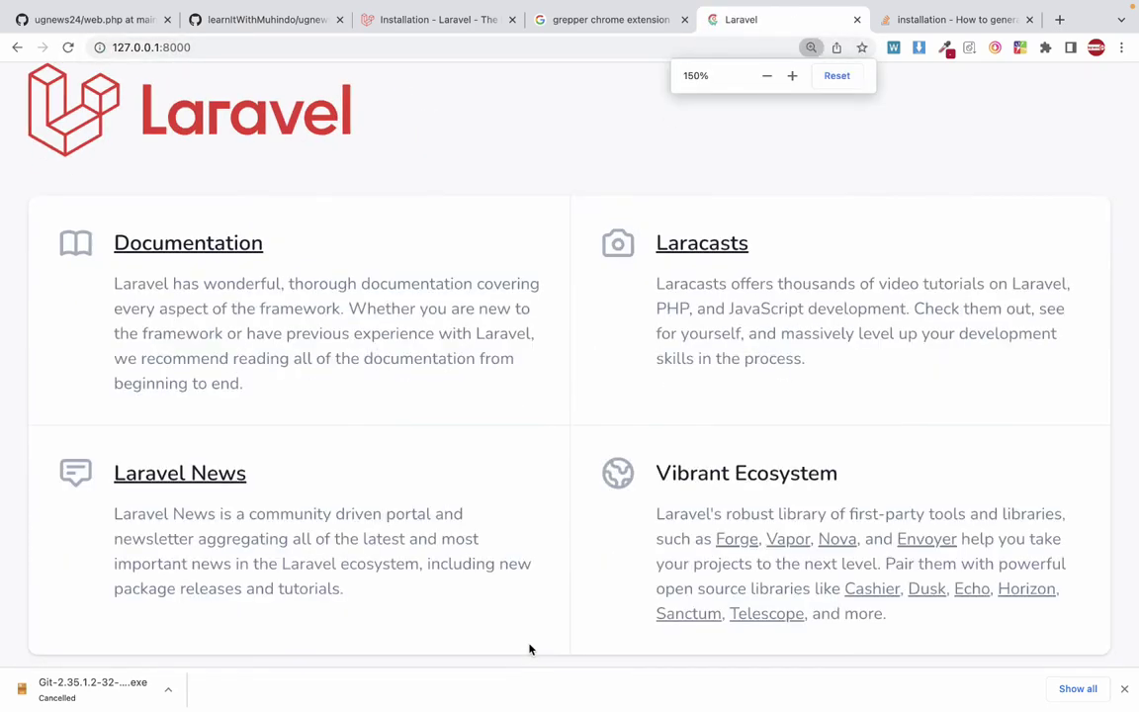
{"action": "key", "text": "super+minus"}
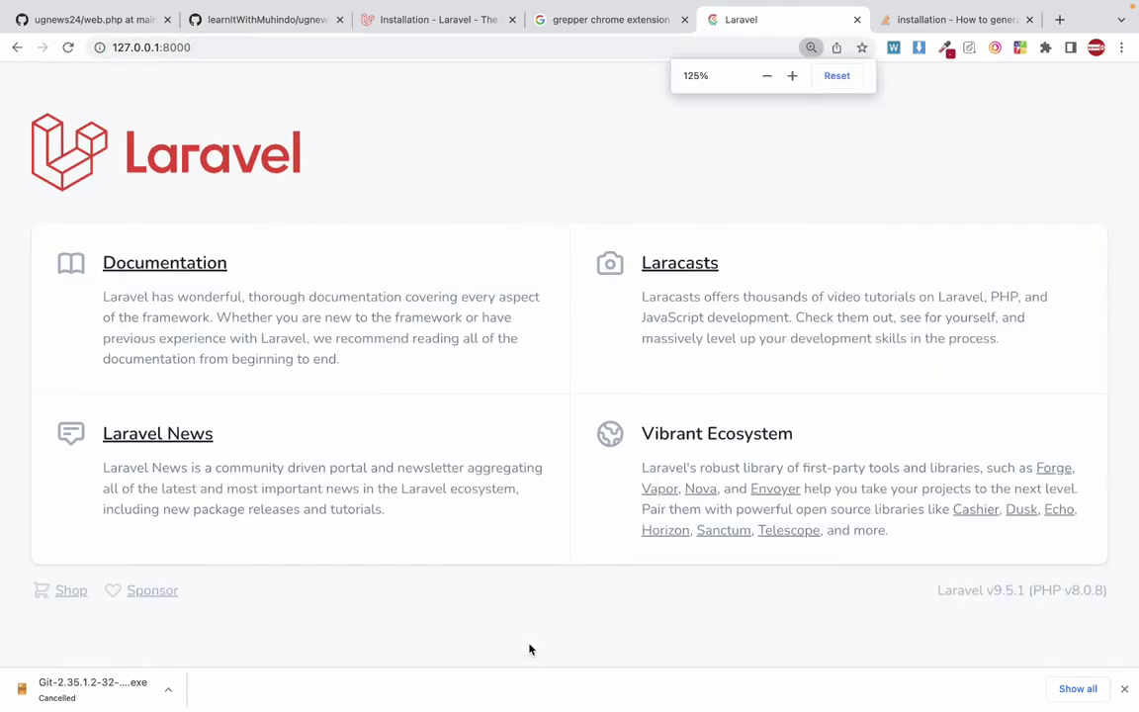
{"action": "scroll", "coordinate": [529, 649], "scroll_direction": "down", "scroll_amount": 1}
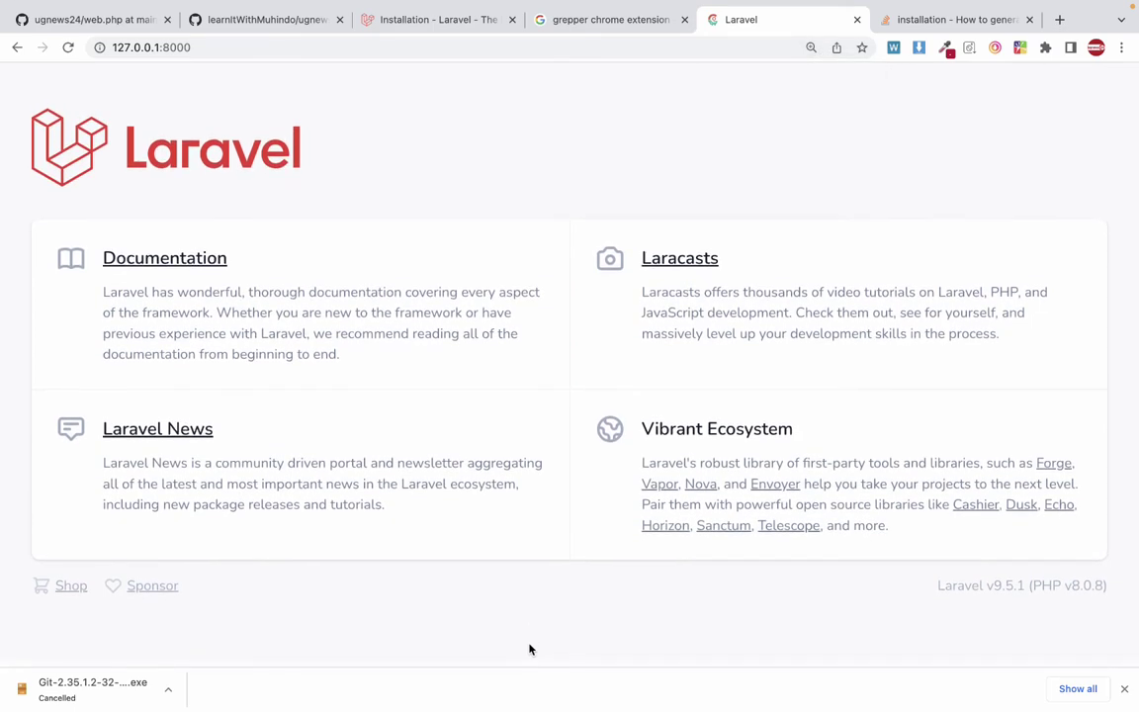
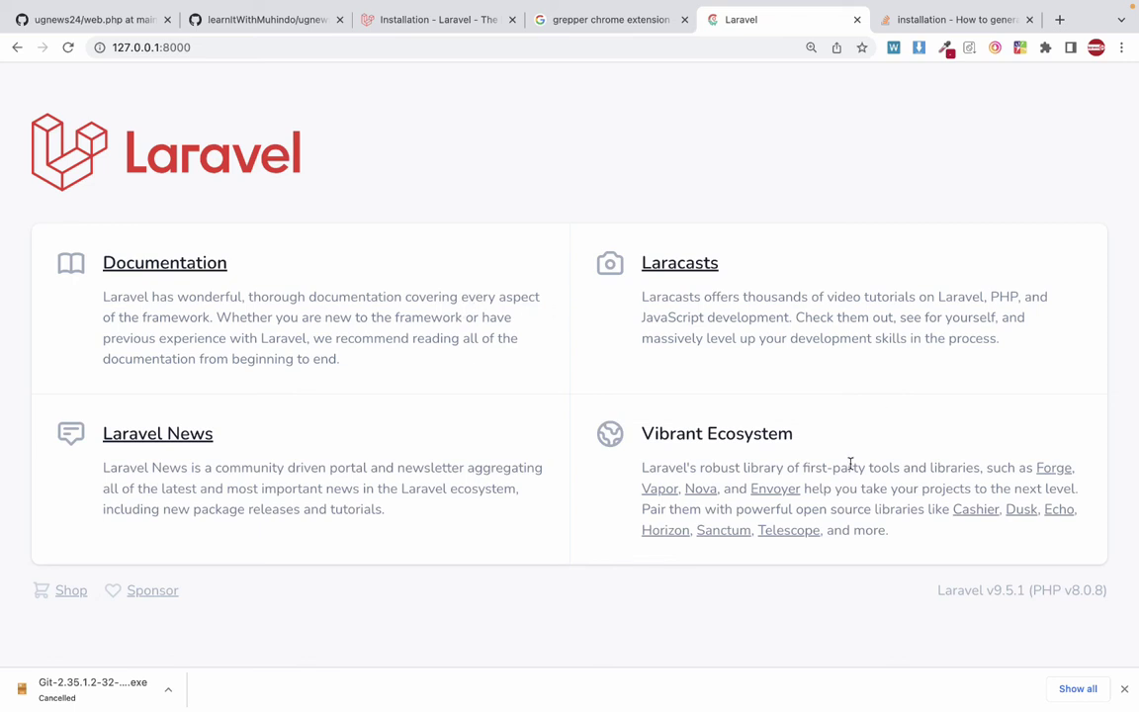
Close Chrome's downloads bar and switch to the Terminal space running the Laravel server.
{"action": "left_click", "coordinate": [1125, 690]}
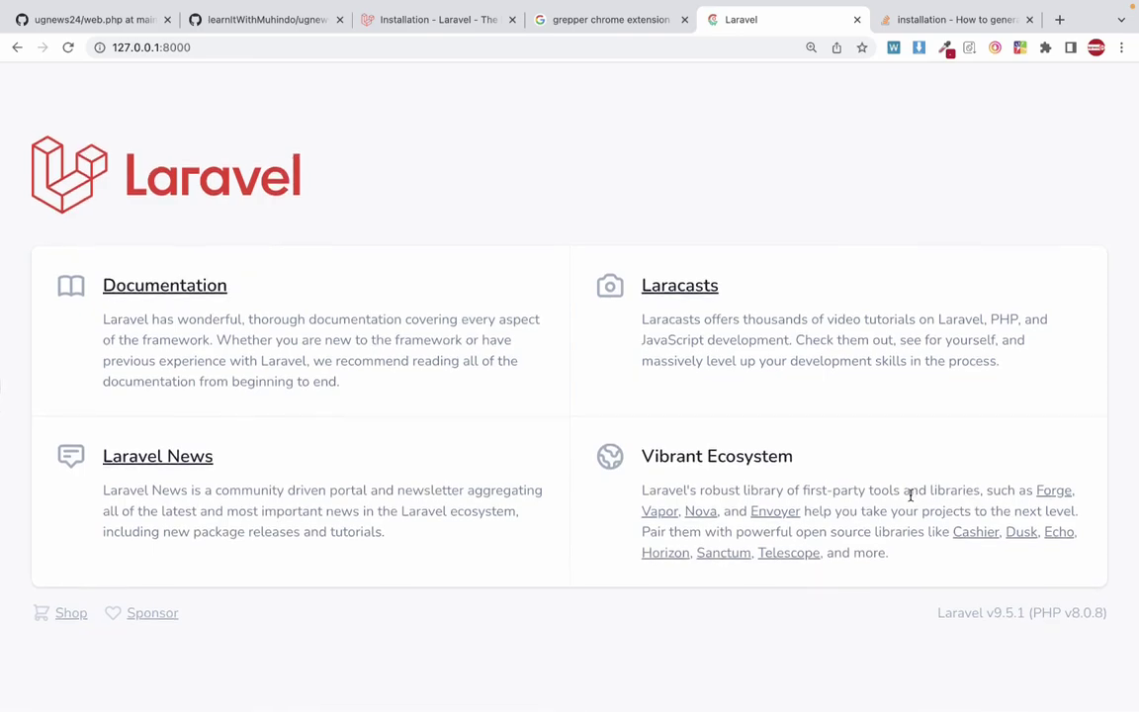
{"action": "key", "text": "ctrl+Left"}
{"action": "key", "text": "ctrl+Left"}
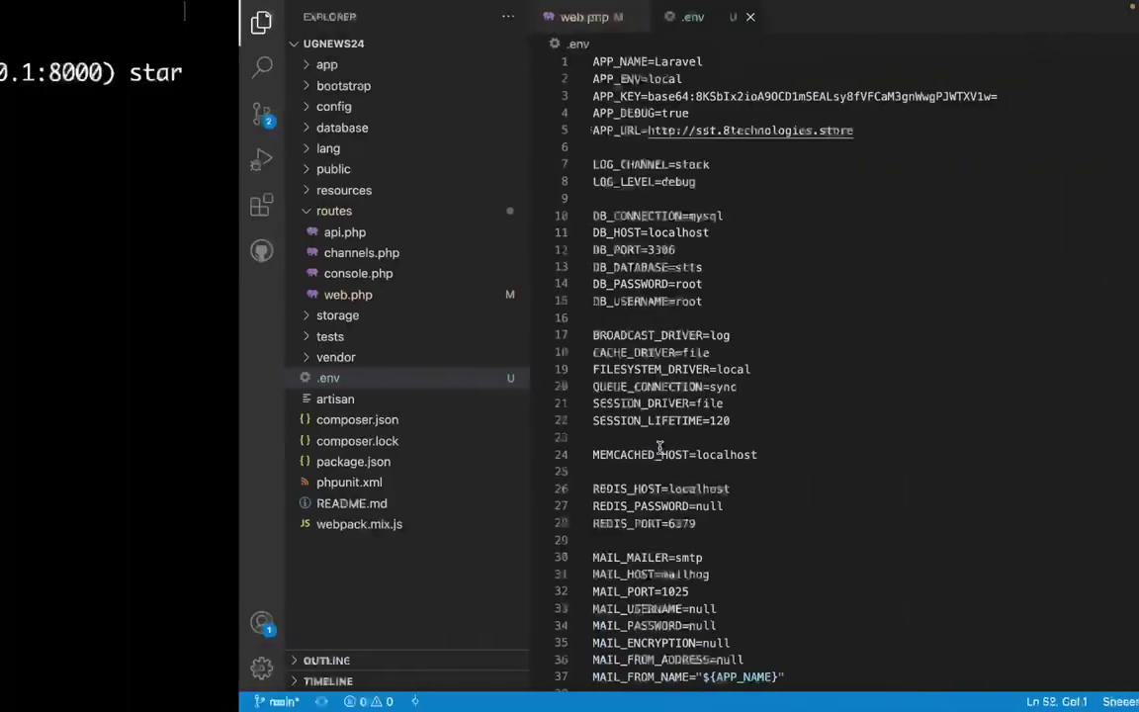
{"action": "key", "text": "ctrl+Left"}
{"action": "key", "text": "ctrl+Right"}
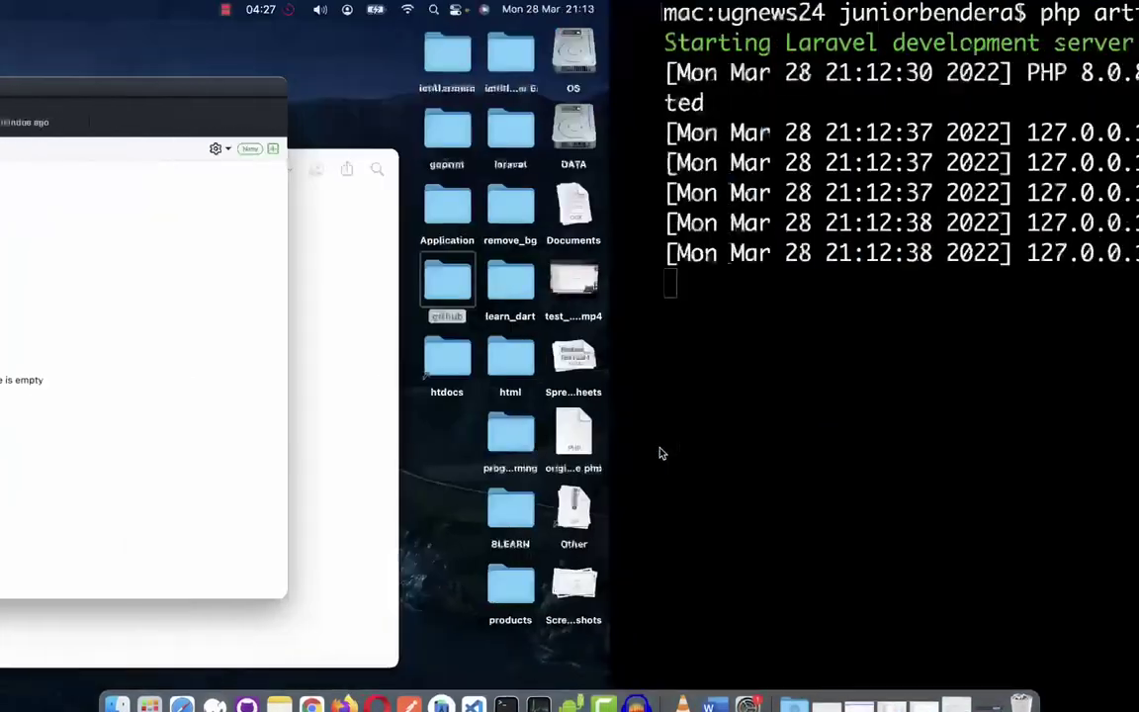
{"action": "key", "text": "ctrl+Right"}
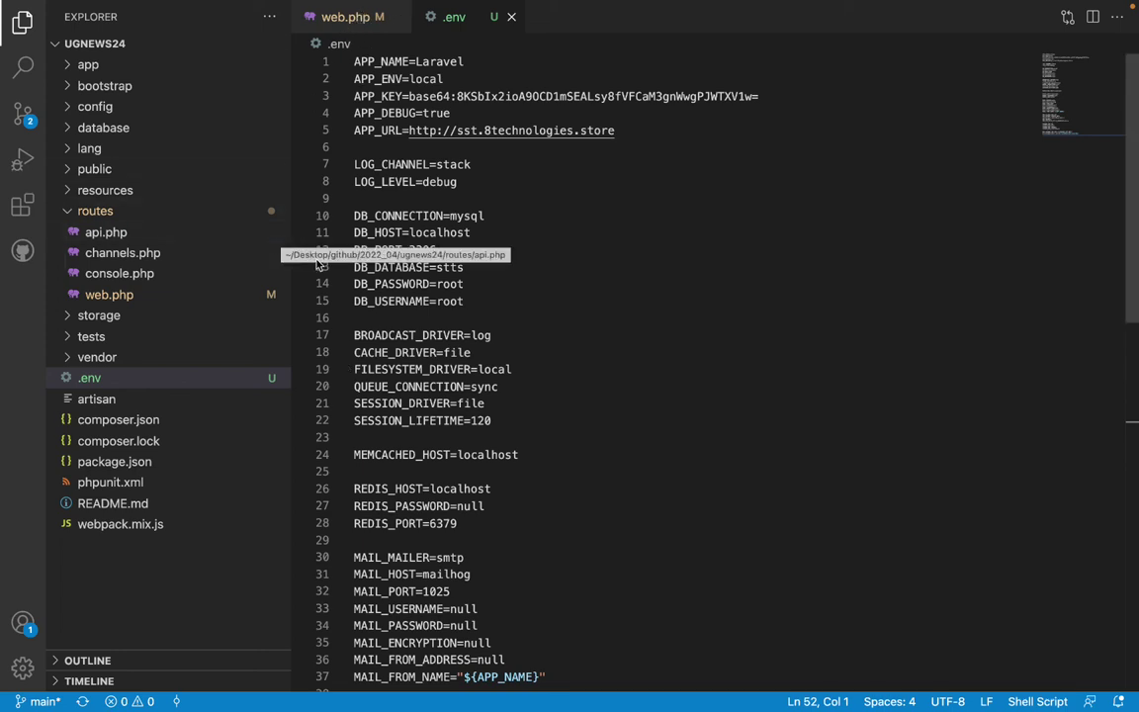
{"action": "key", "text": "ctrl+Left"}
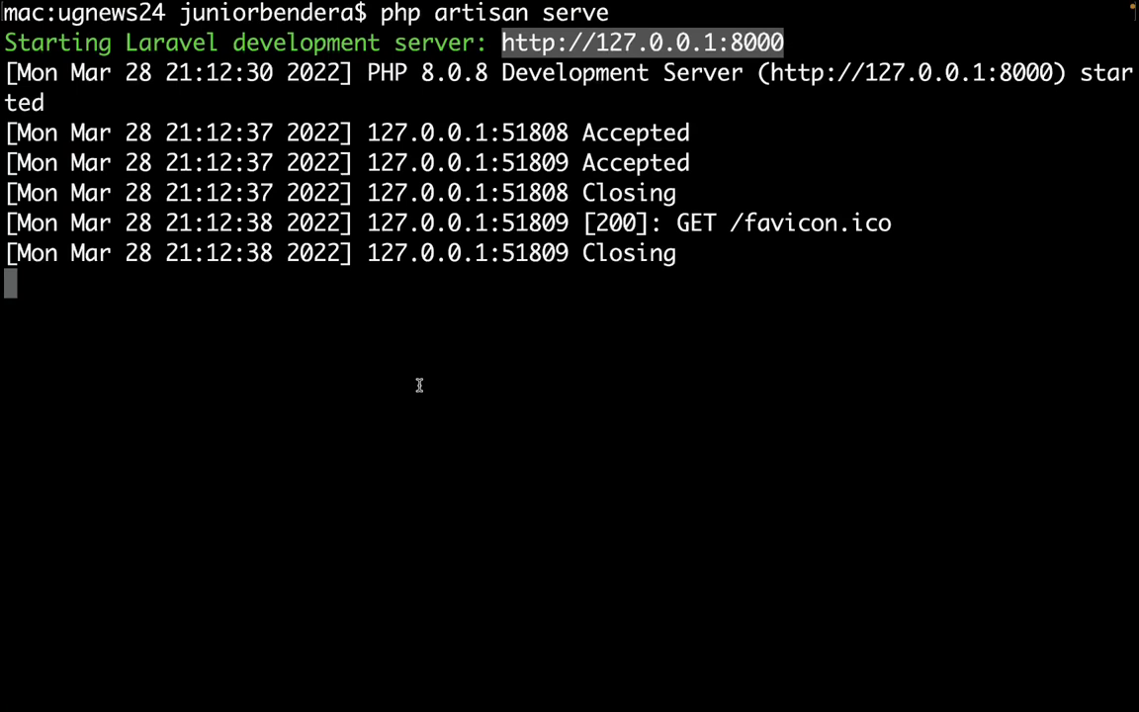
Stop php artisan serve with Ctrl+C and return to the .env file in VS Code.
{"action": "left_click", "coordinate": [520, 347]}
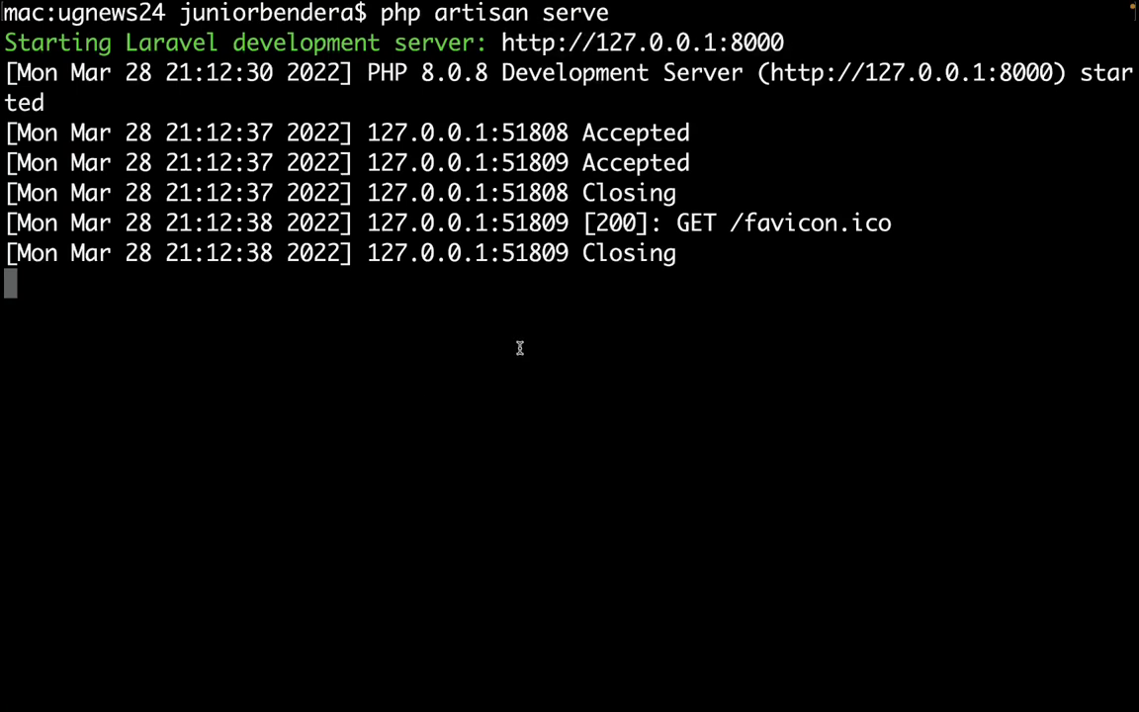
{"action": "key", "text": "ctrl+c"}
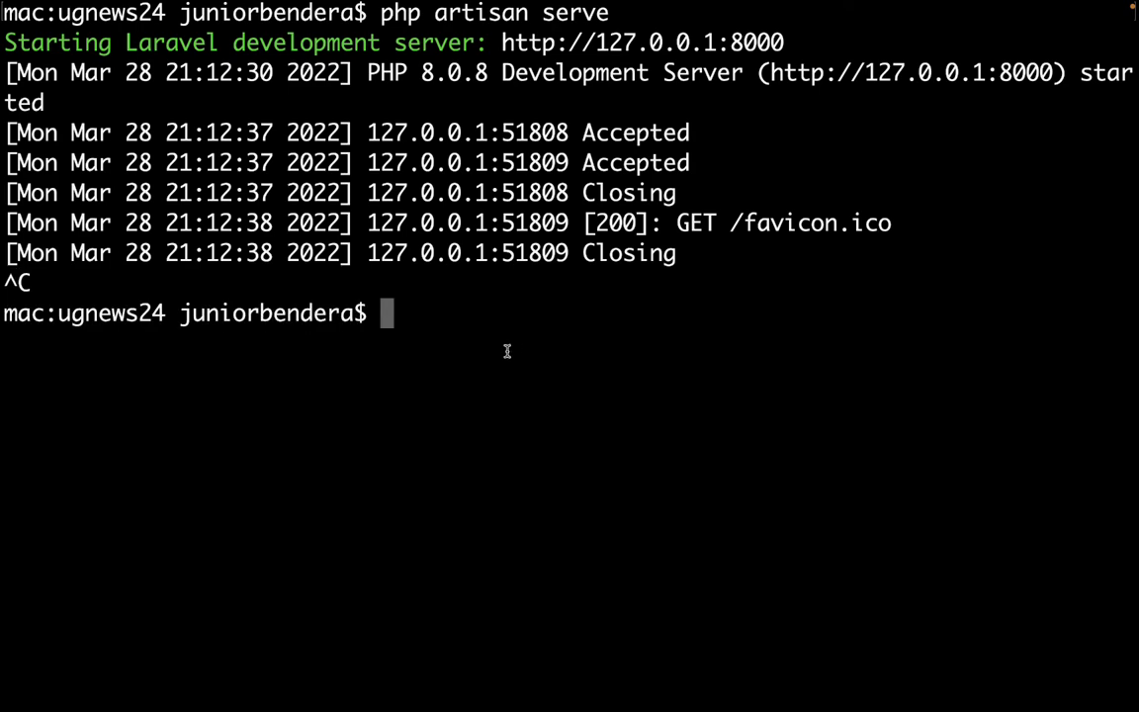
{"action": "key", "text": "ctrl+Right"}
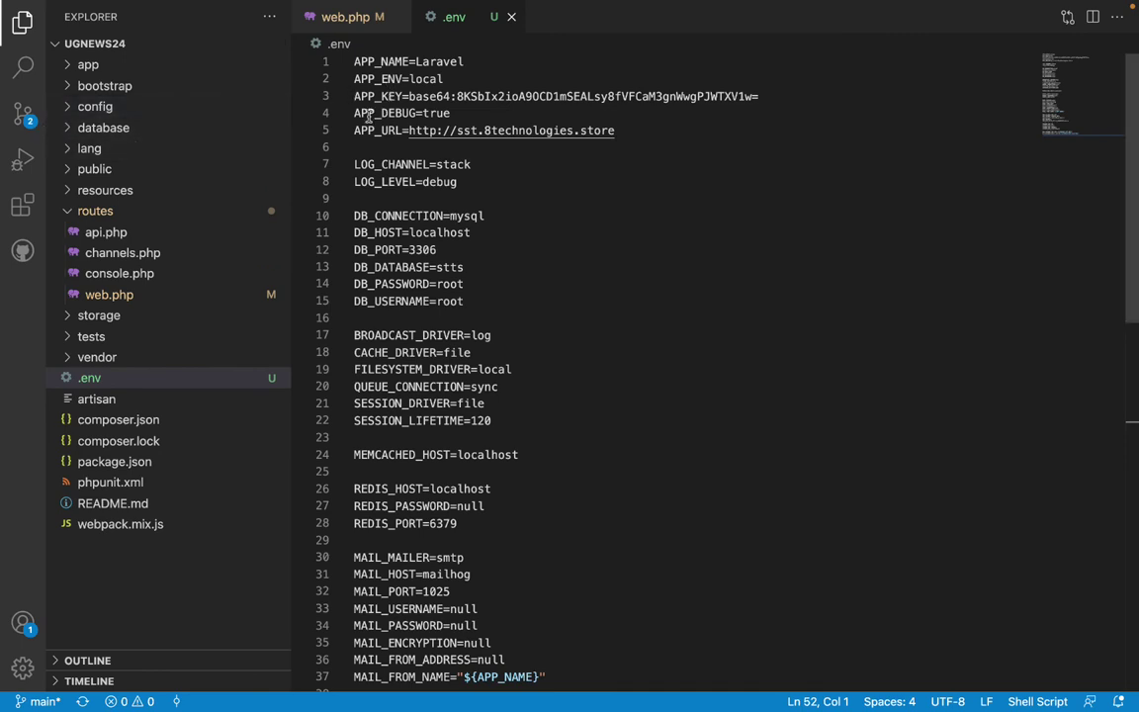
Commit the .env and web.php changes with the message 'as', then return to Explorer.
{"action": "left_click", "coordinate": [23, 114]}
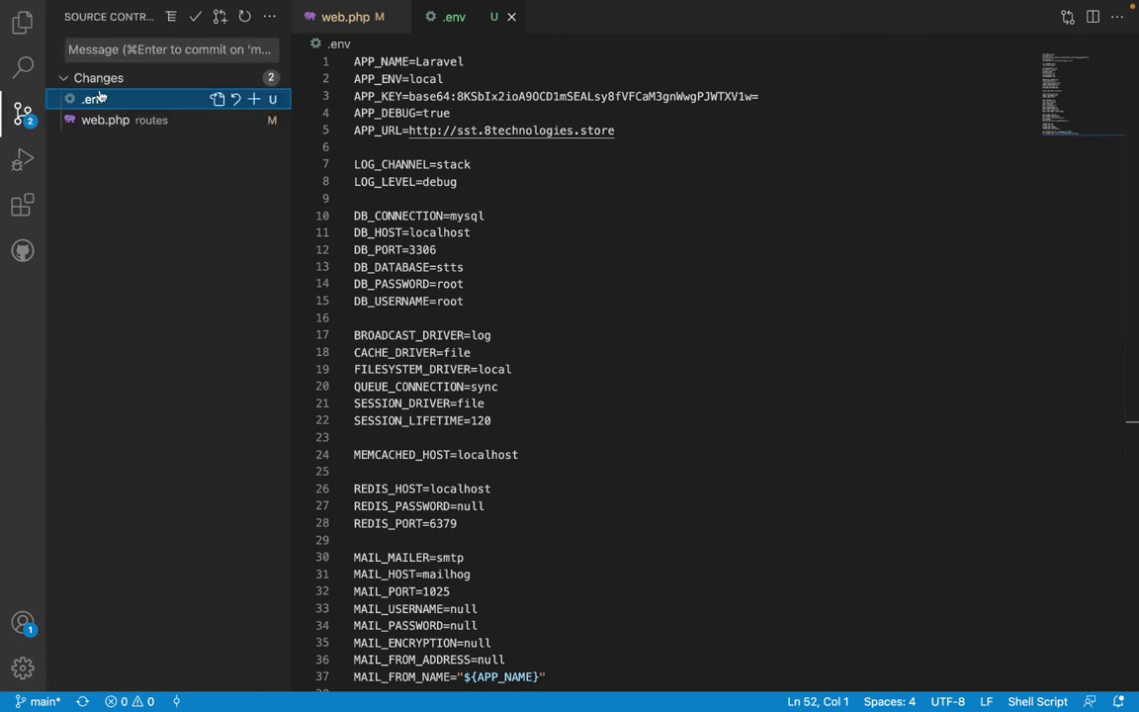
{"action": "left_click", "coordinate": [183, 49]}
{"action": "type", "text": "as"}
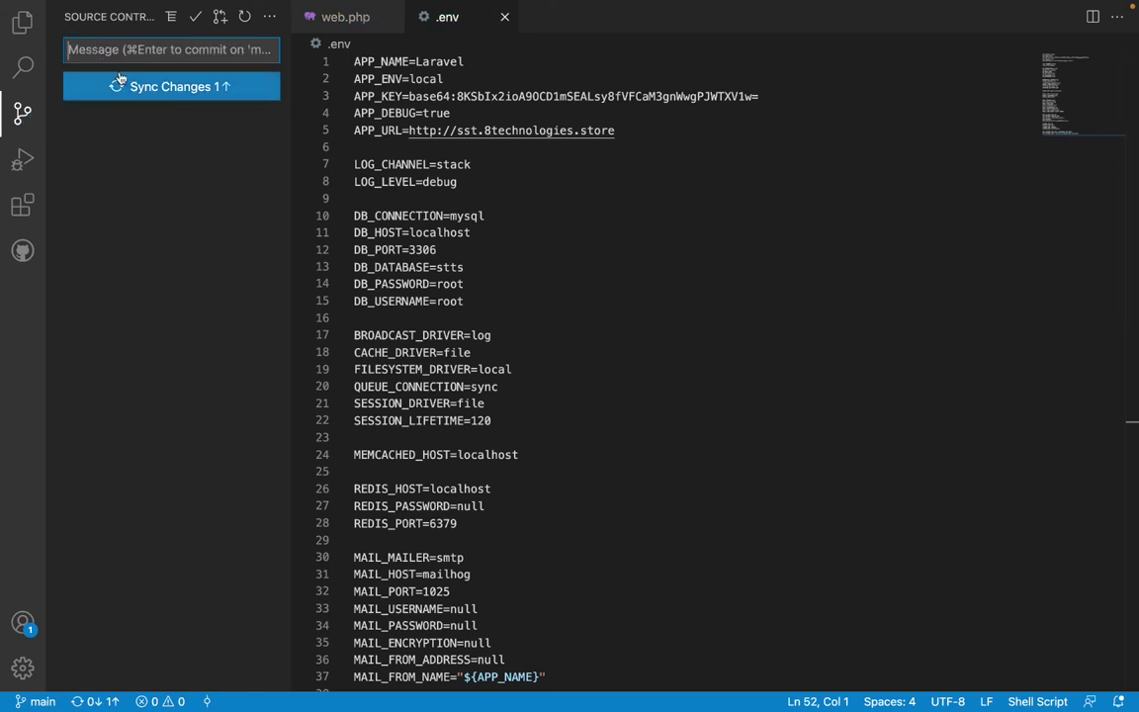
{"action": "left_click", "coordinate": [23, 22]}
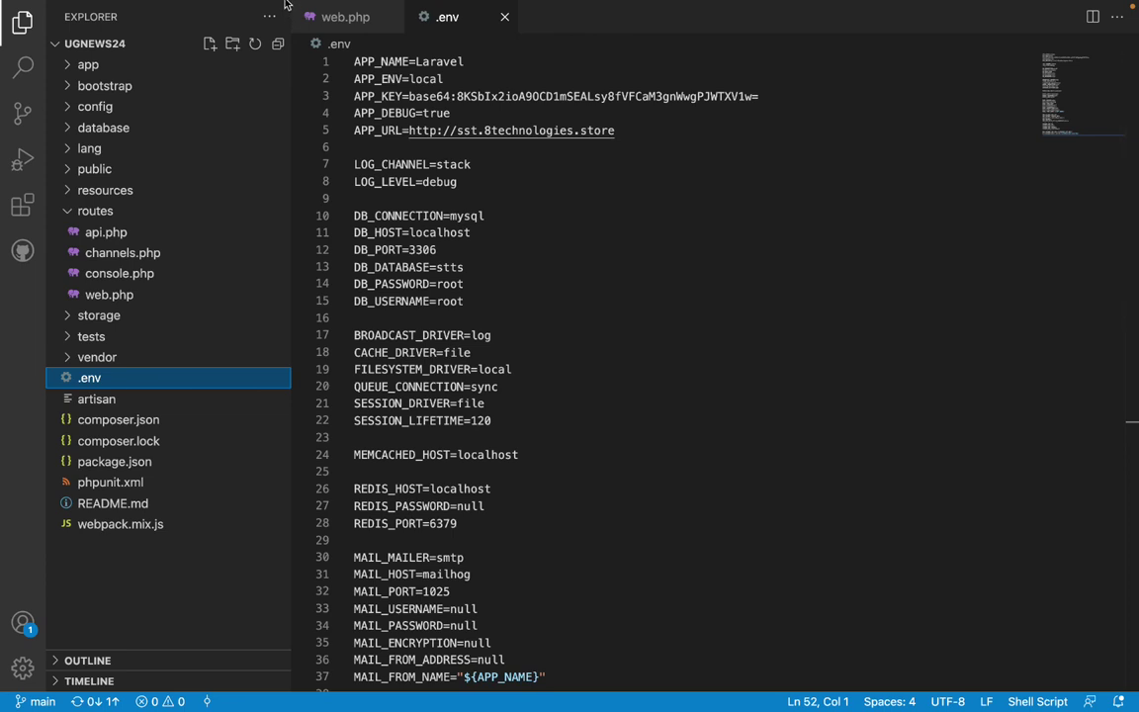
Open a new integrated terminal, narrow the file tree sidebar, then close the terminal panel.
{"action": "mouse_move", "coordinate": [288, 7]}
{"action": "left_click", "coordinate": [327, 9]}
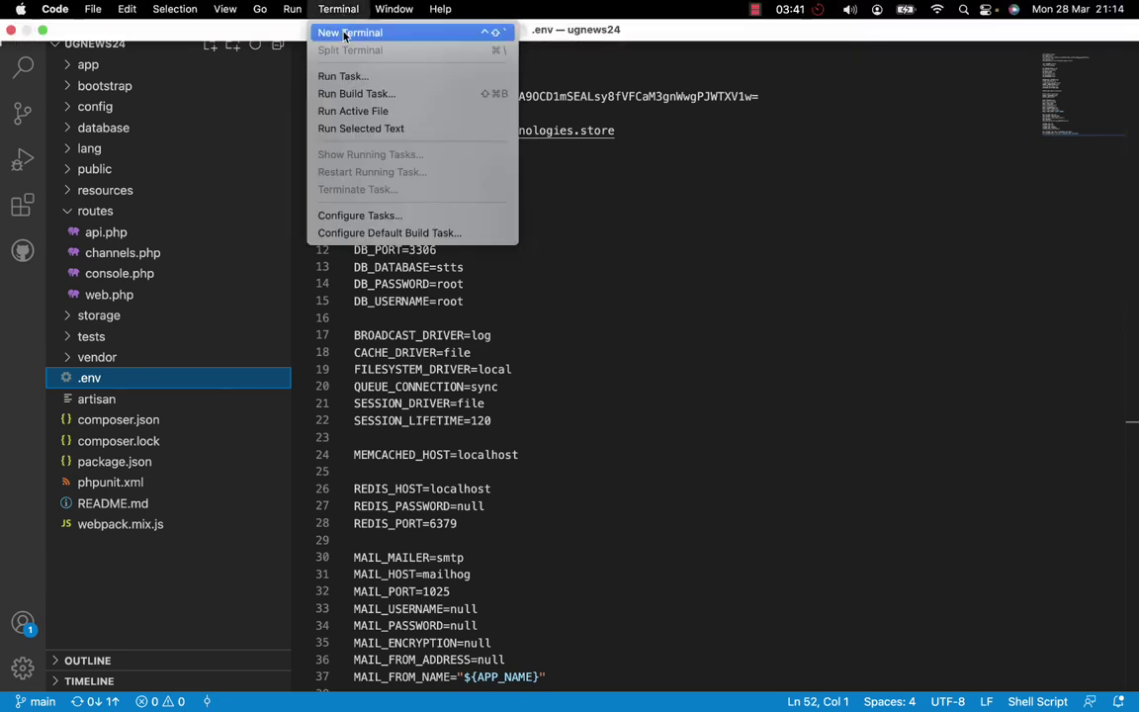
{"action": "left_click", "coordinate": [343, 32]}
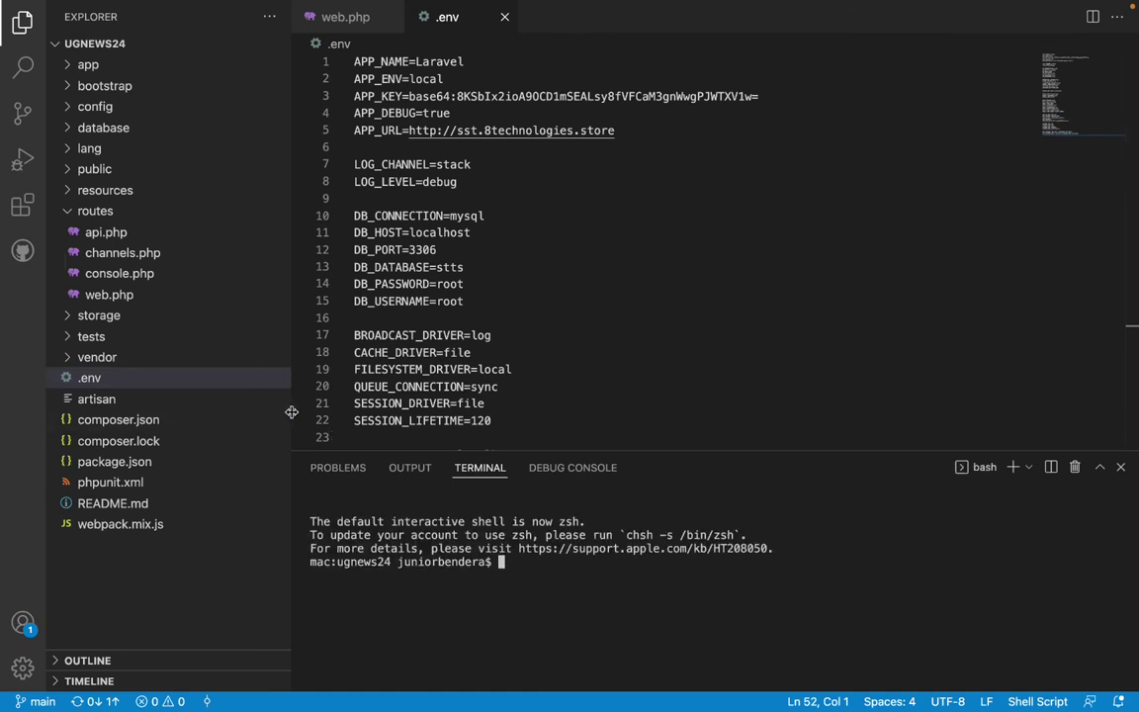
{"action": "left_click_drag", "start_coordinate": [292, 411], "coordinate": [230, 409]}
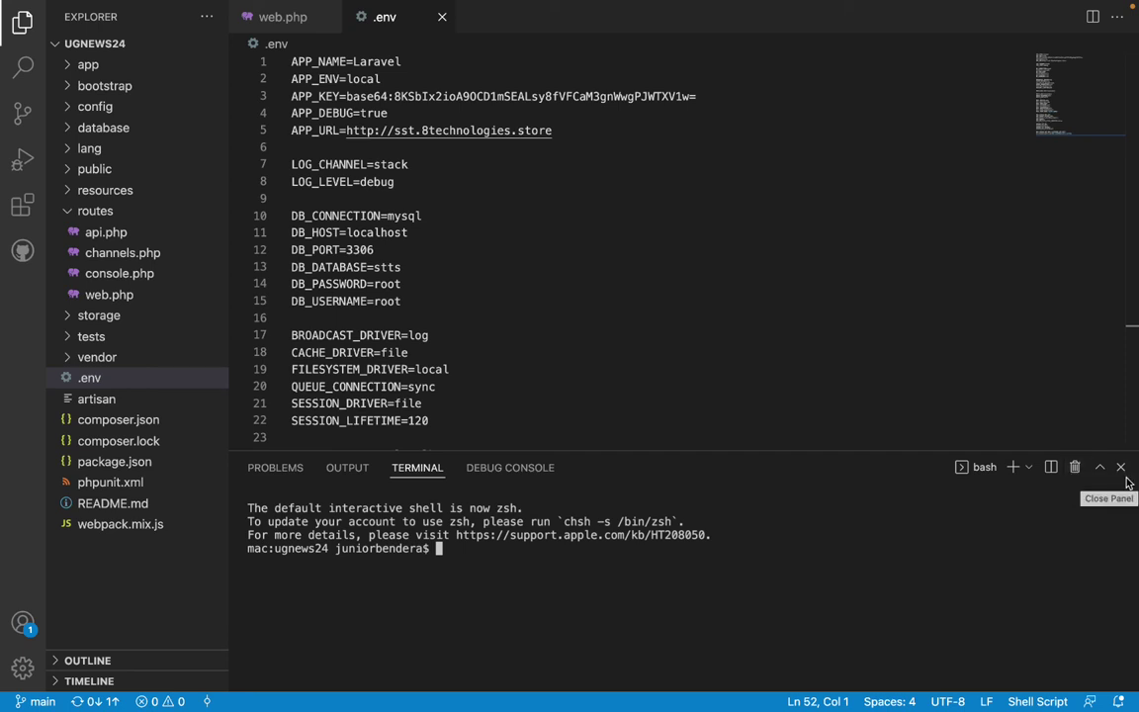
{"action": "left_click", "coordinate": [1121, 469]}
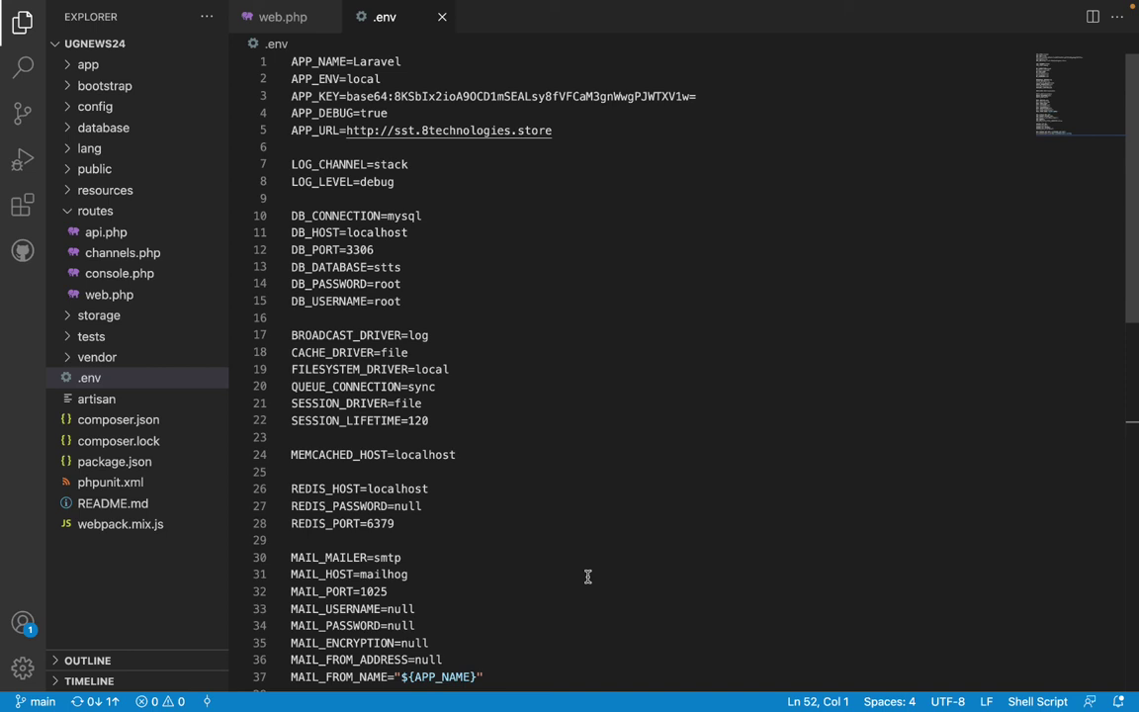
Reopen the integrated terminal, check the project folder with pwd, and clear the output.
{"action": "key", "text": "ctrl+grave"}
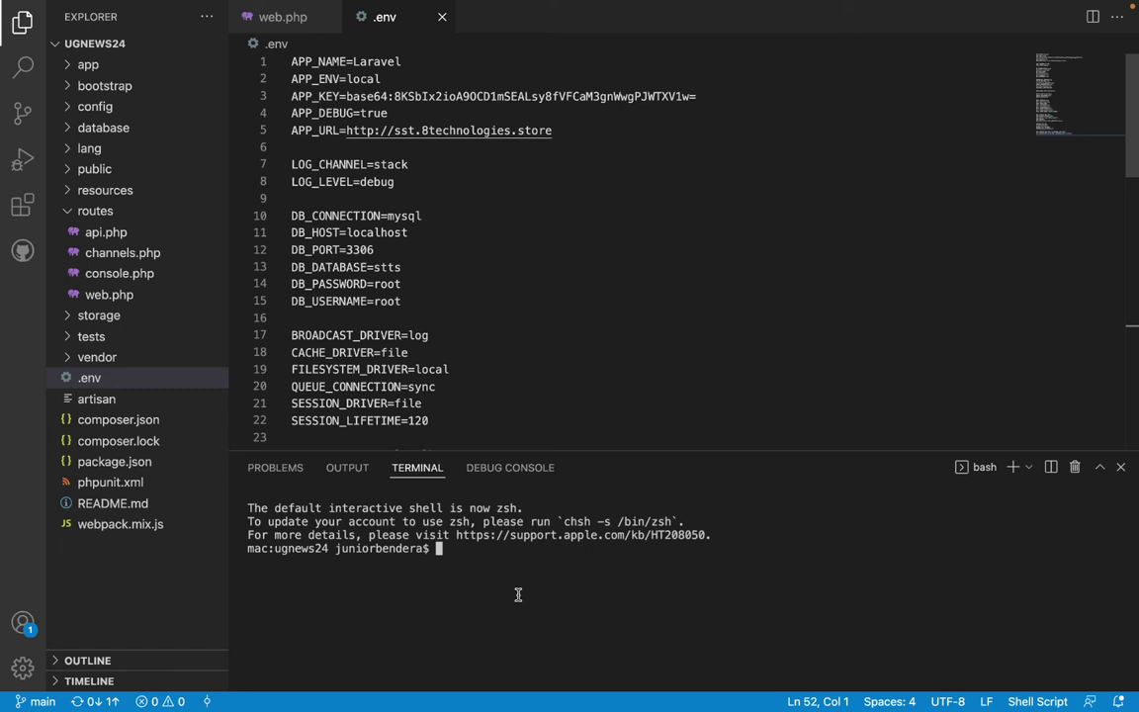
{"action": "type", "text": "pwd"}
{"action": "key", "text": "Return"}
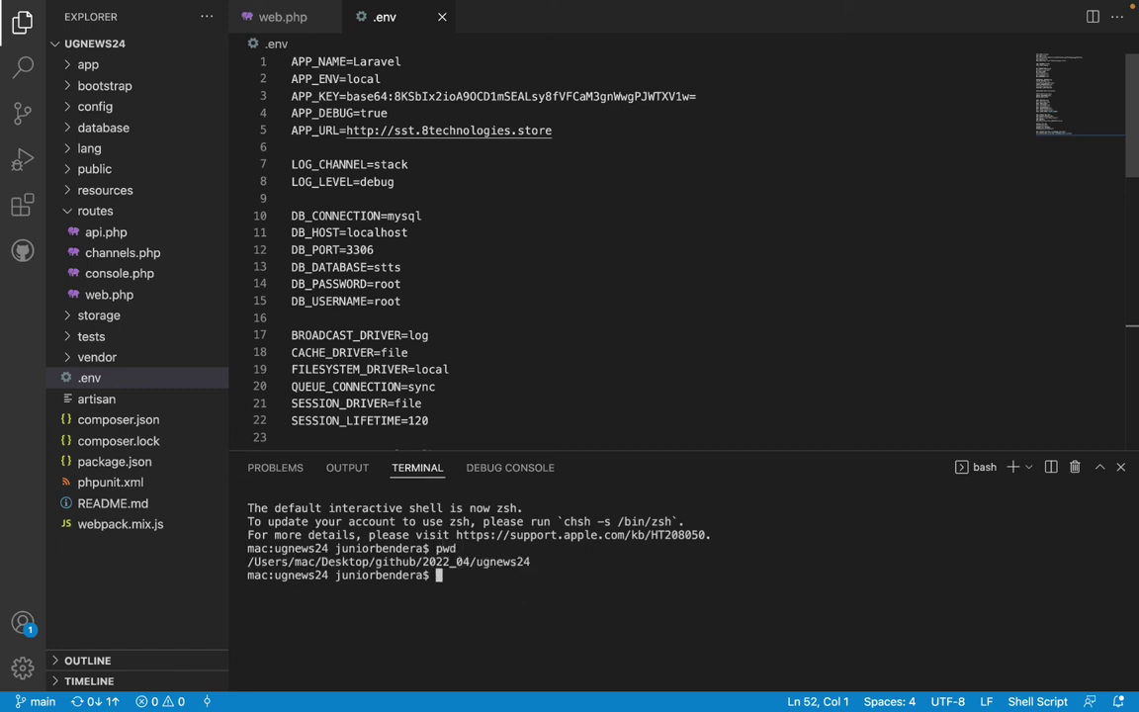
{"action": "left_click_drag", "start_coordinate": [348, 561], "coordinate": [585, 566]}
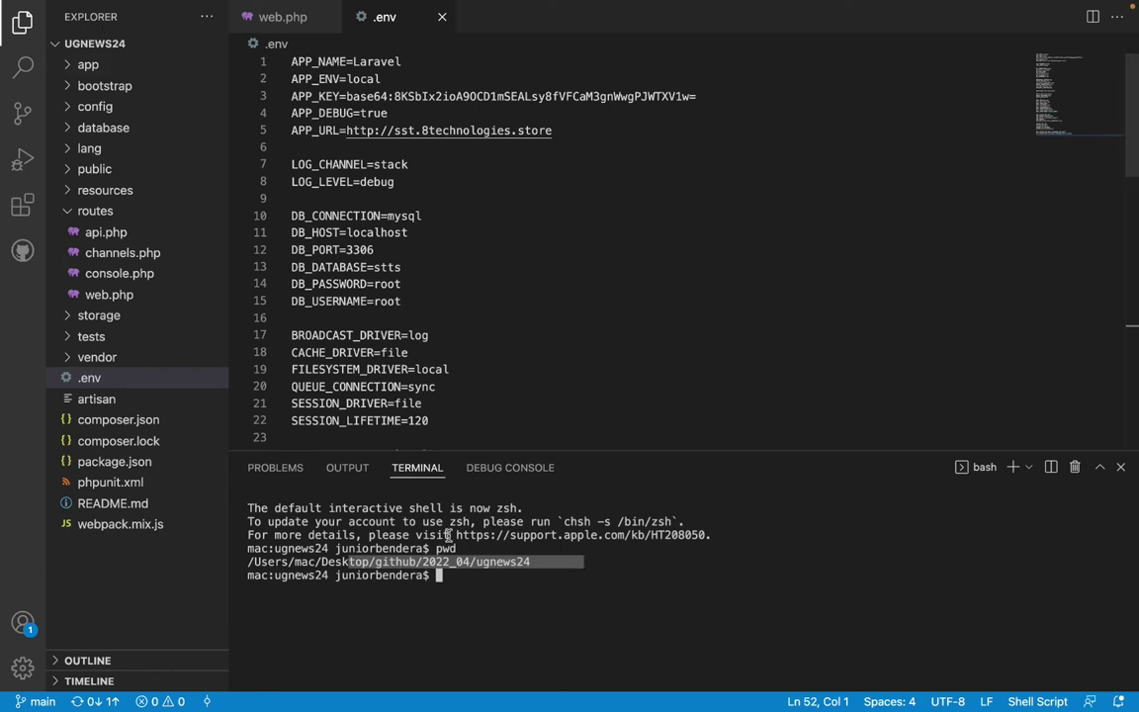
{"action": "left_click", "coordinate": [488, 592]}
{"action": "key", "text": "super+k"}
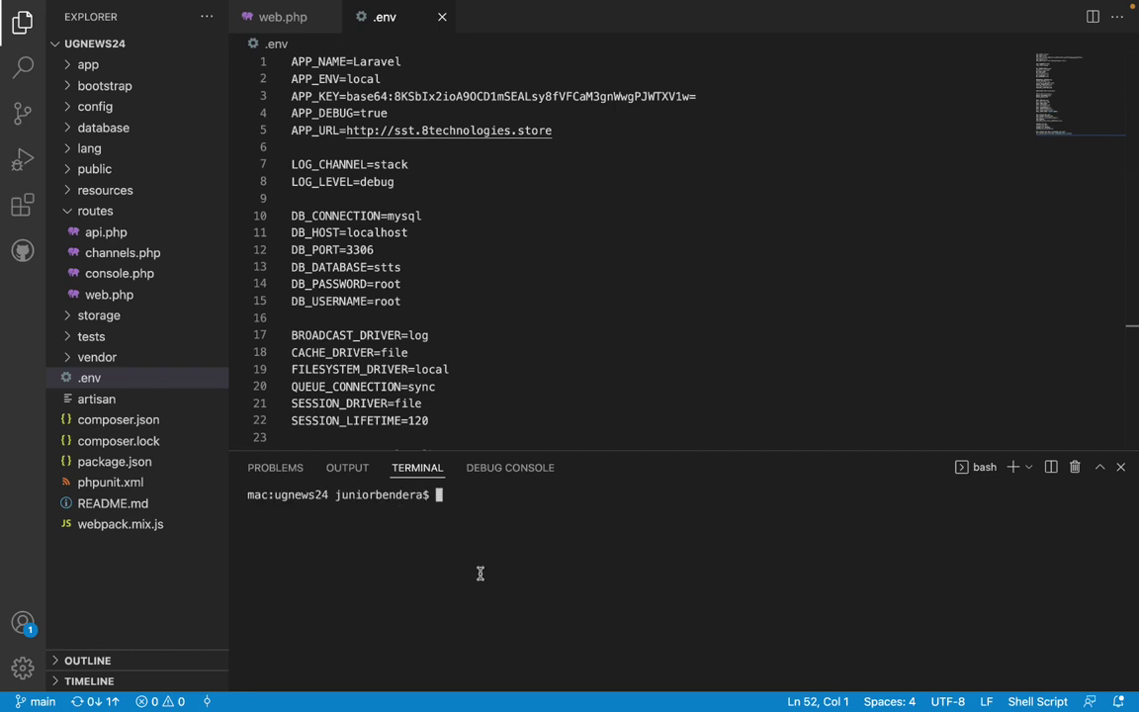
{"action": "type", "text": "art"}
{"action": "key", "text": "BackSpace"}
{"action": "key", "text": "BackSpace"}
{"action": "key", "text": "BackSpace"}
{"action": "type", "text": "php artisan serve"}
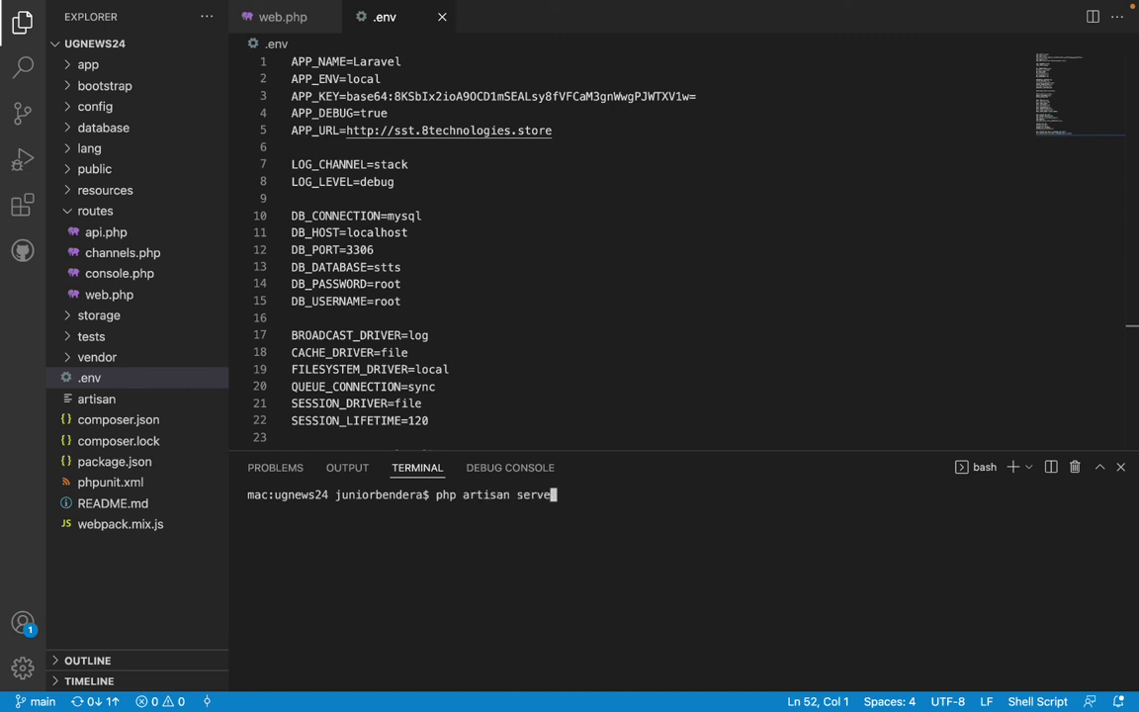
{"action": "key", "text": "Return"}
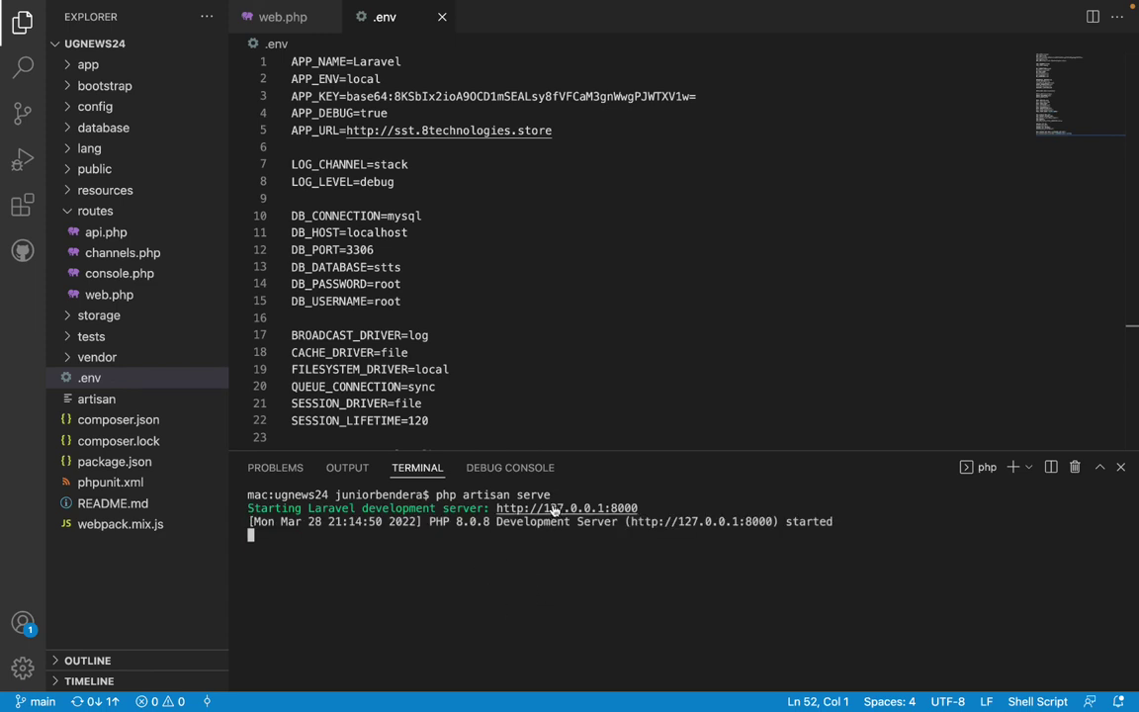
{"action": "left_click", "coordinate": [550, 508], "text": "super"}
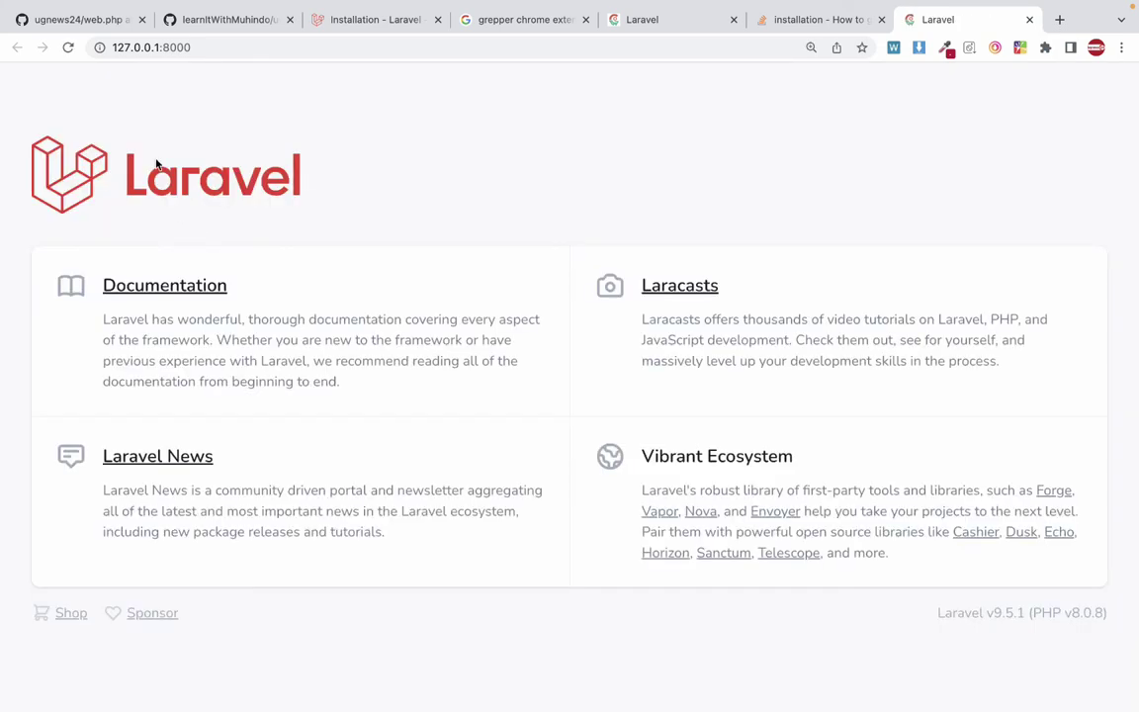
Push the waiting ugnews24 commit to origin from GitHub Desktop.
{"action": "scroll", "coordinate": [422, 359], "scroll_direction": "down", "scroll_amount": 1}
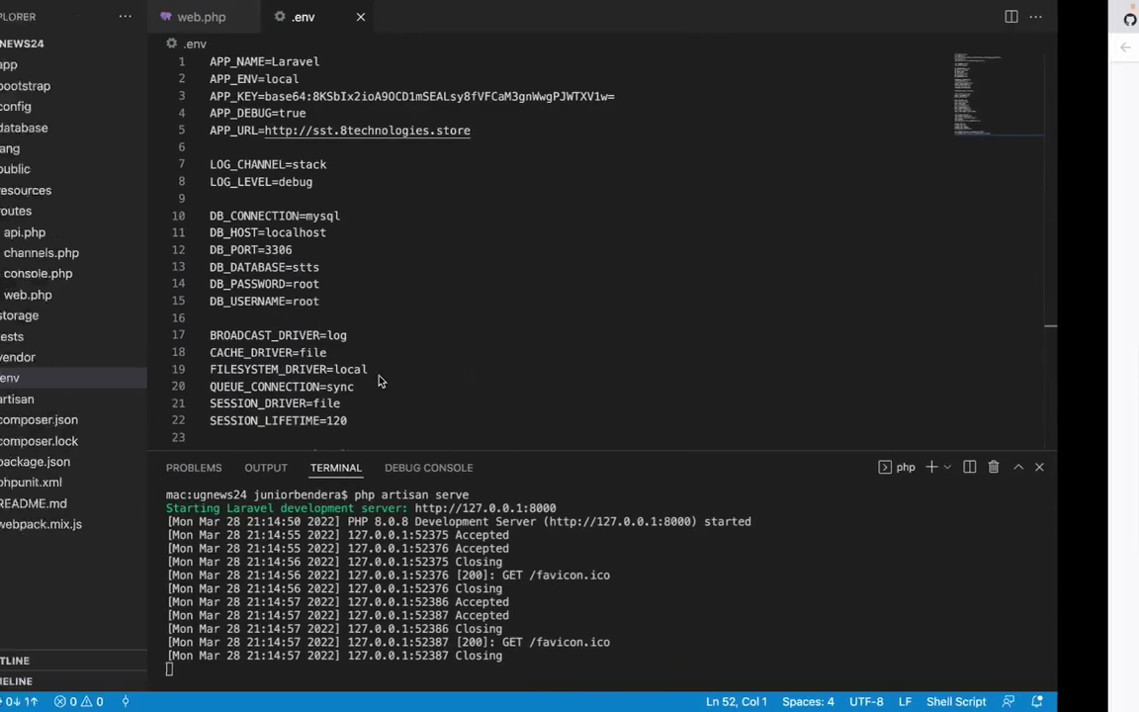
{"action": "key", "text": "ctrl+Left"}
{"action": "key", "text": "ctrl+Left"}
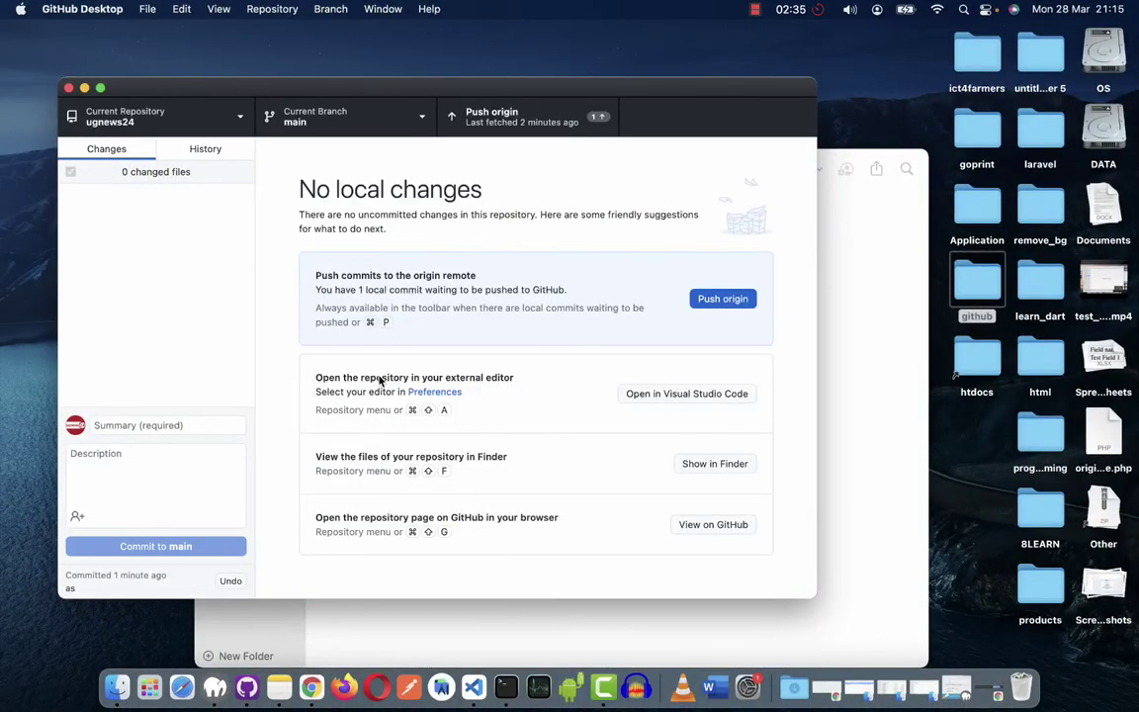
{"action": "left_click", "coordinate": [705, 303]}
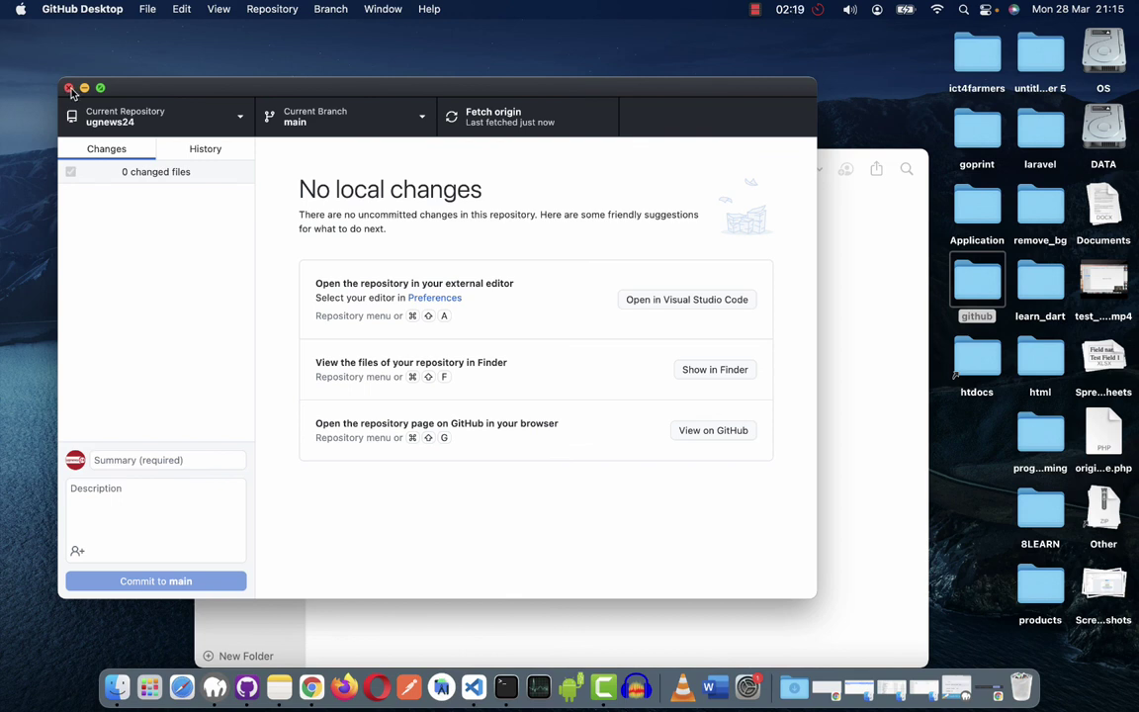
Close GitHub Desktop and dismiss the Be Focused timer's upgrade offer.
{"action": "left_click", "coordinate": [69, 88]}
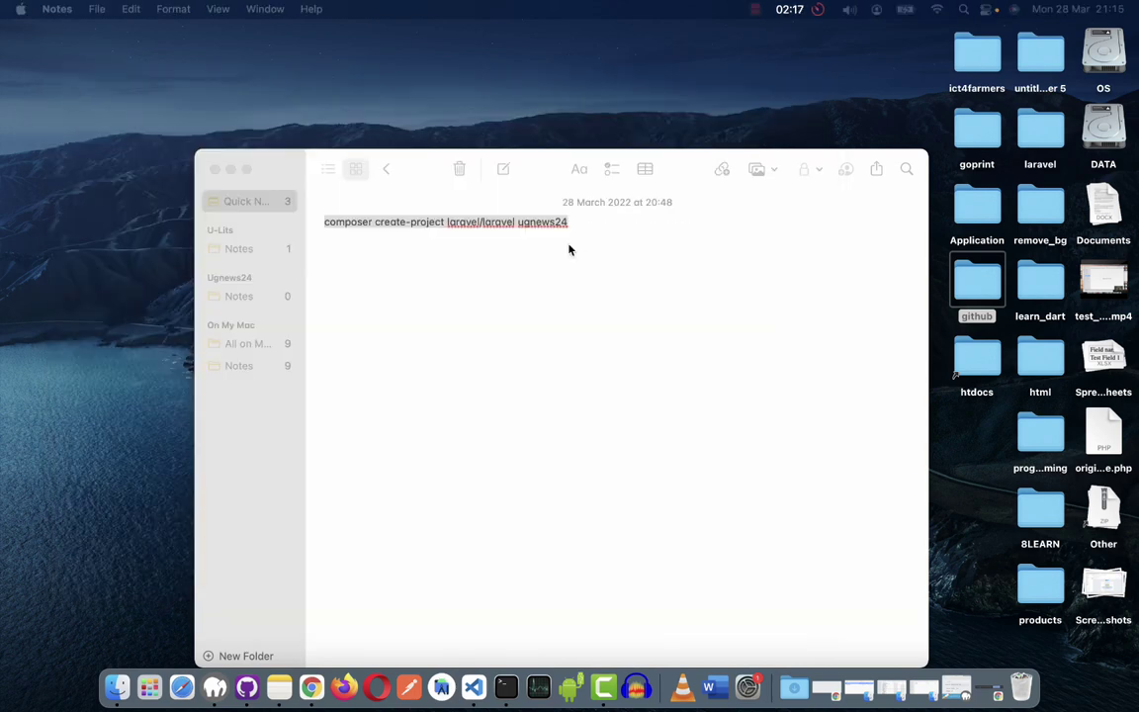
{"action": "left_click", "coordinate": [790, 9]}
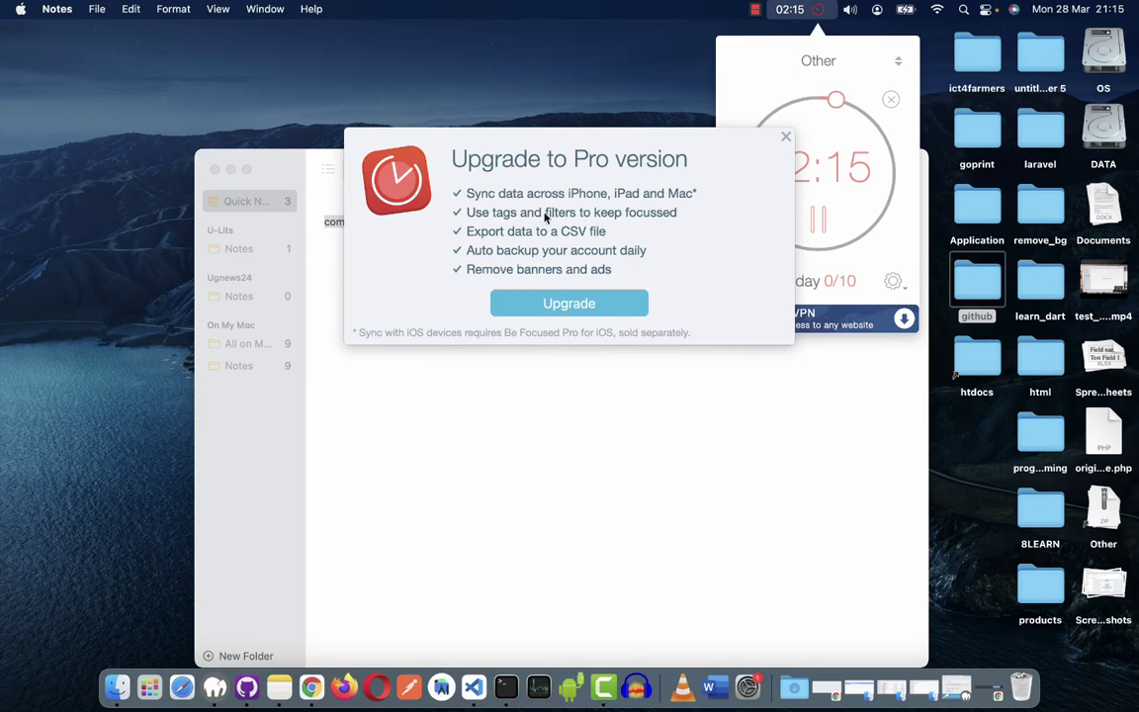
{"action": "left_click", "coordinate": [786, 138]}
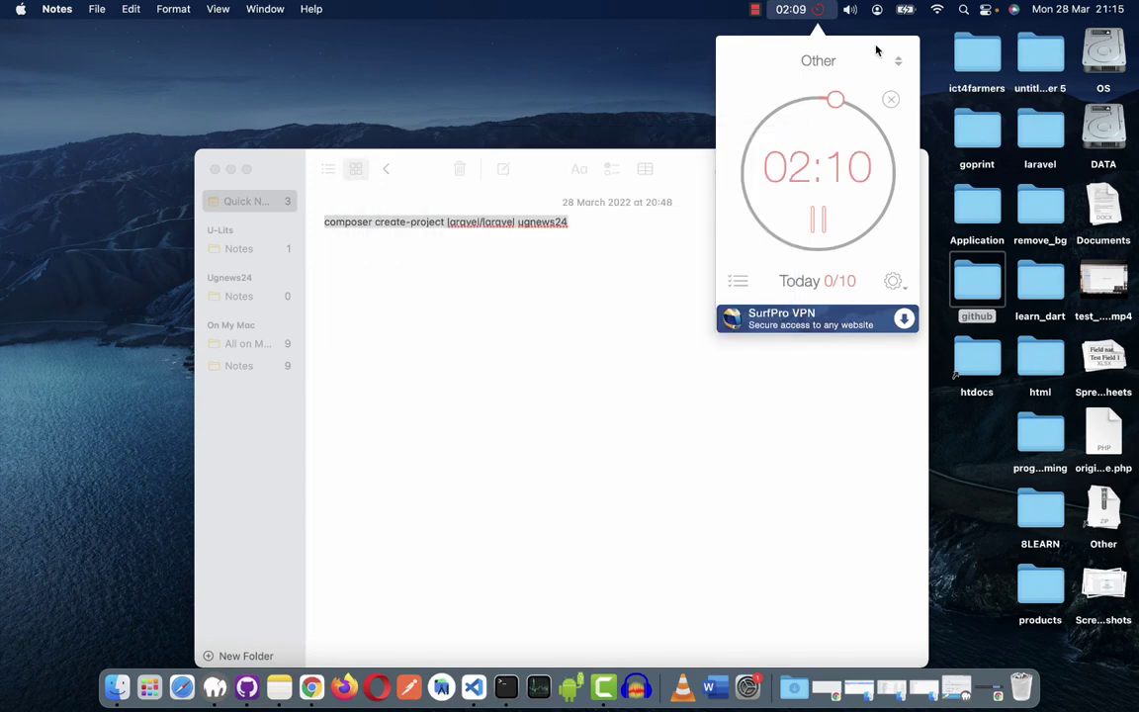
Bring Chrome forward showing the Laravel welcome page at 127.0.0.1:8000.
{"action": "key", "text": "ctrl+Right"}
{"action": "key", "text": "ctrl+Left"}
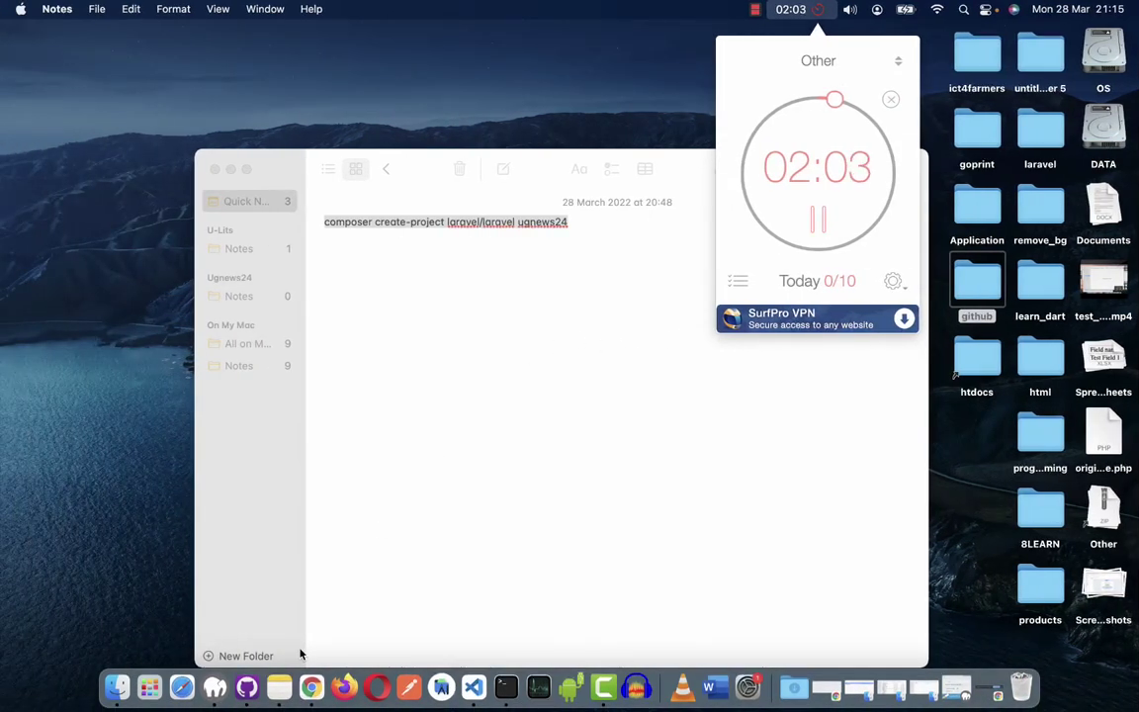
{"action": "left_click", "coordinate": [311, 687]}
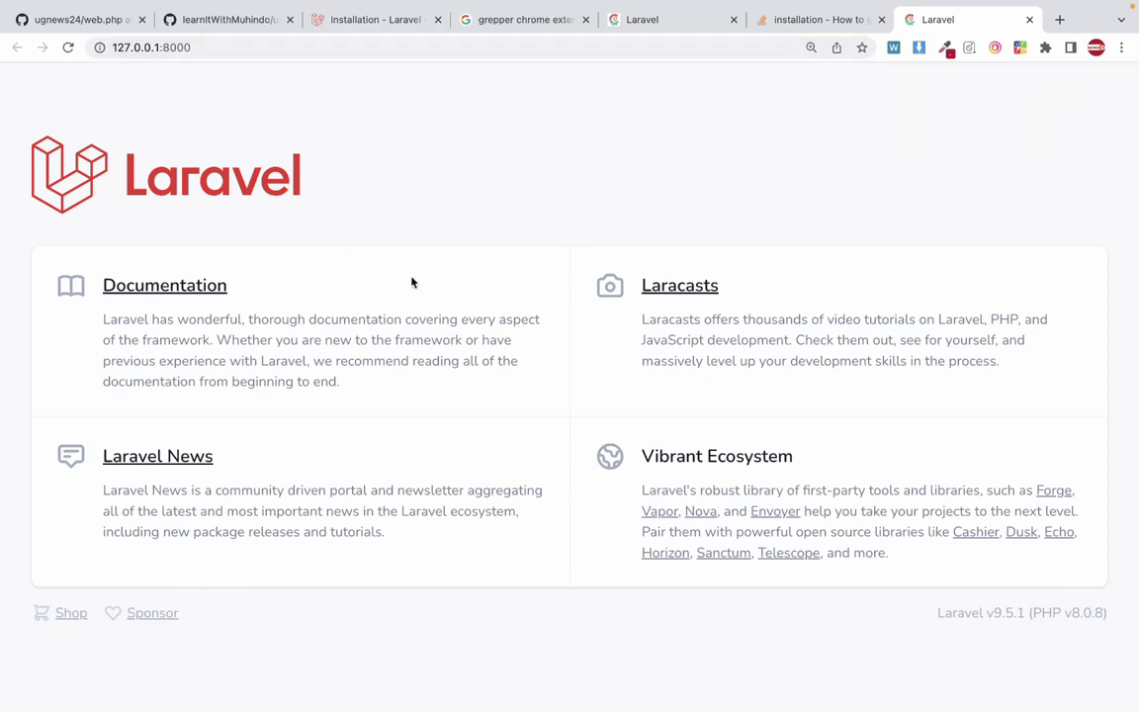
Go to youtube.com and search for 'laravel for beginners'.
{"action": "left_click", "coordinate": [311, 55]}
{"action": "type", "text": "youtube.com"}
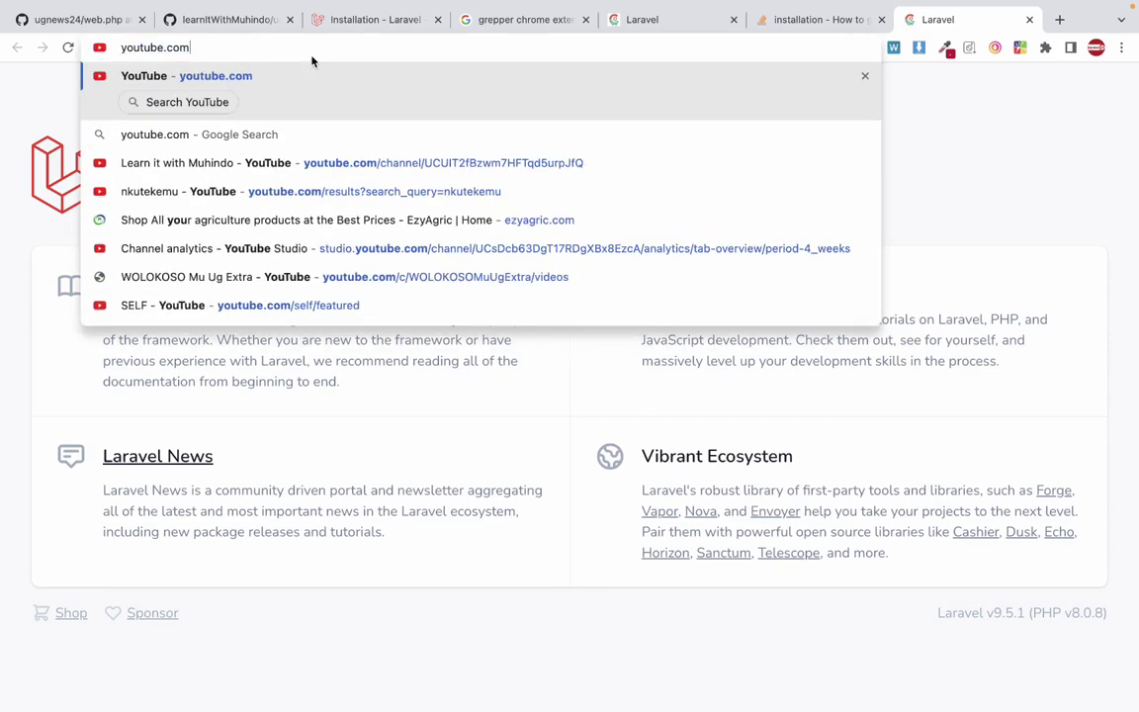
{"action": "key", "text": "Return"}
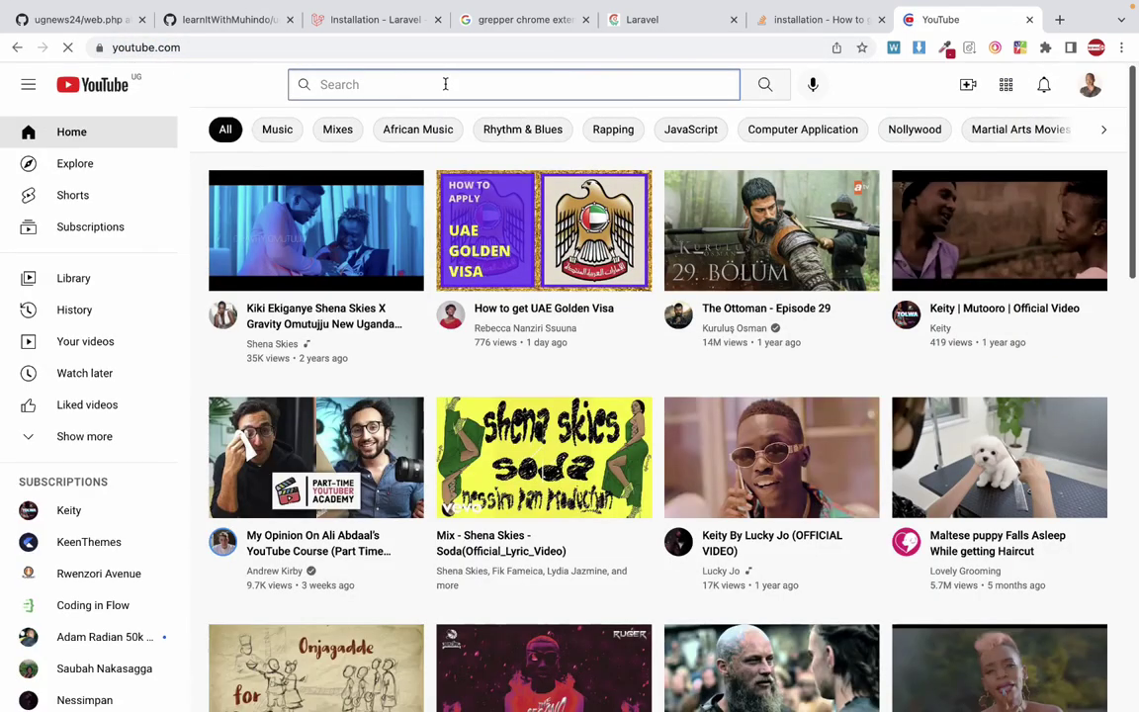
{"action": "left_click", "coordinate": [445, 84]}
{"action": "type", "text": "laravel for b"}
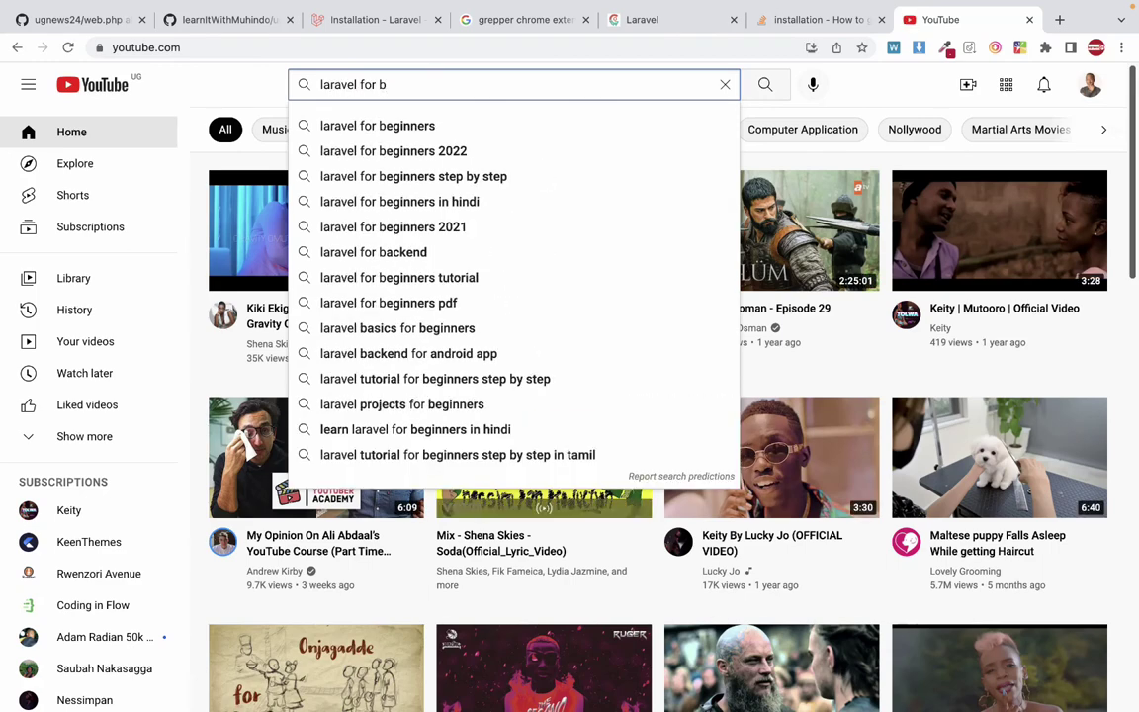
{"action": "key", "text": "Down"}
{"action": "key", "text": "Return"}
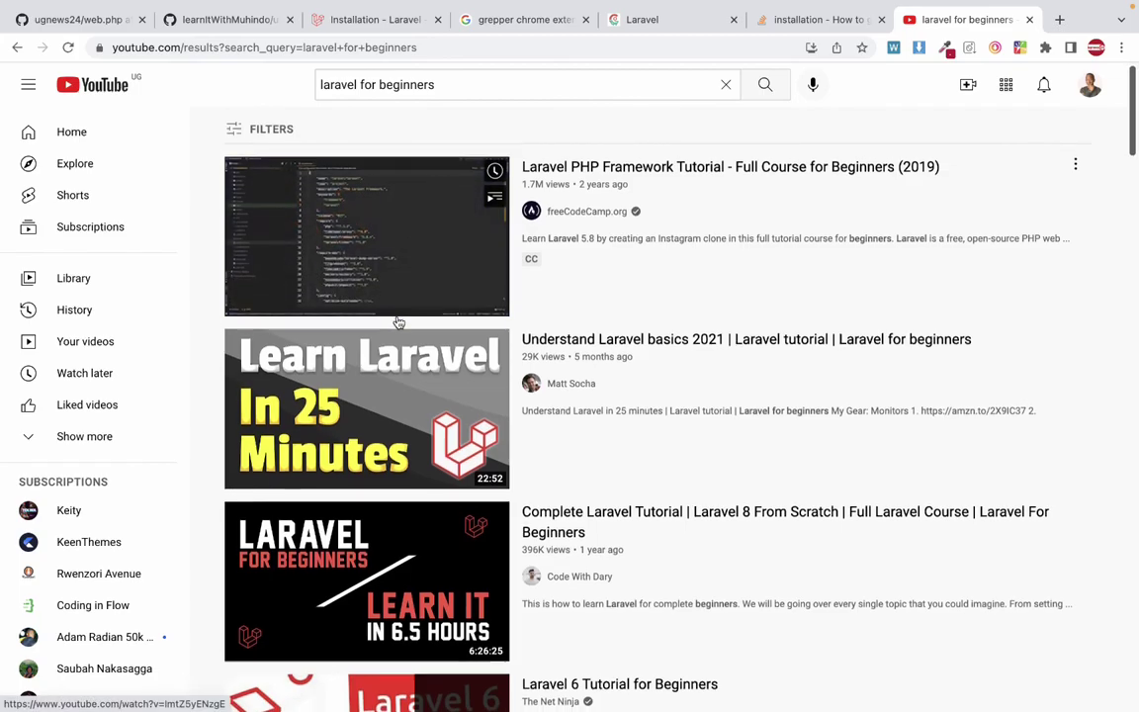
Scroll through and preview the Laravel tutorial videos in the results.
{"action": "scroll", "coordinate": [394, 322], "scroll_direction": "down", "scroll_amount": 1}
{"action": "scroll", "coordinate": [386, 500], "scroll_direction": "down", "scroll_amount": 1}
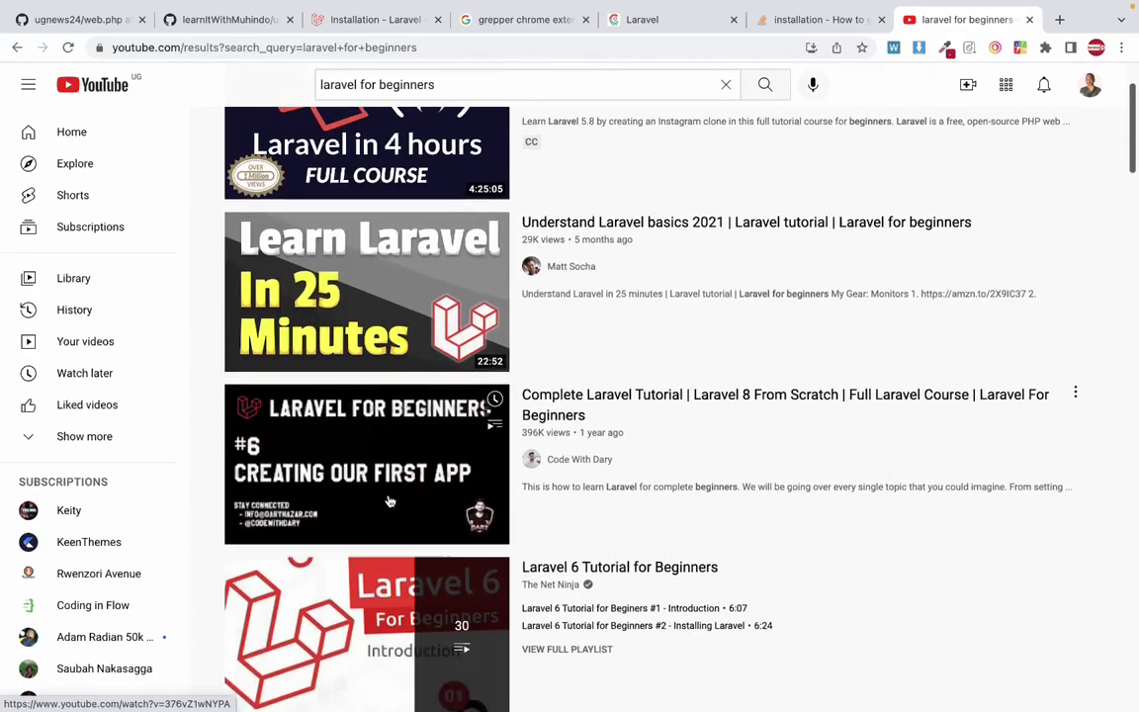
{"action": "scroll", "coordinate": [391, 502], "scroll_direction": "down", "scroll_amount": 10}
{"action": "scroll", "coordinate": [388, 502], "scroll_direction": "down", "scroll_amount": 6}
{"action": "scroll", "coordinate": [391, 502], "scroll_direction": "up", "scroll_amount": 14}
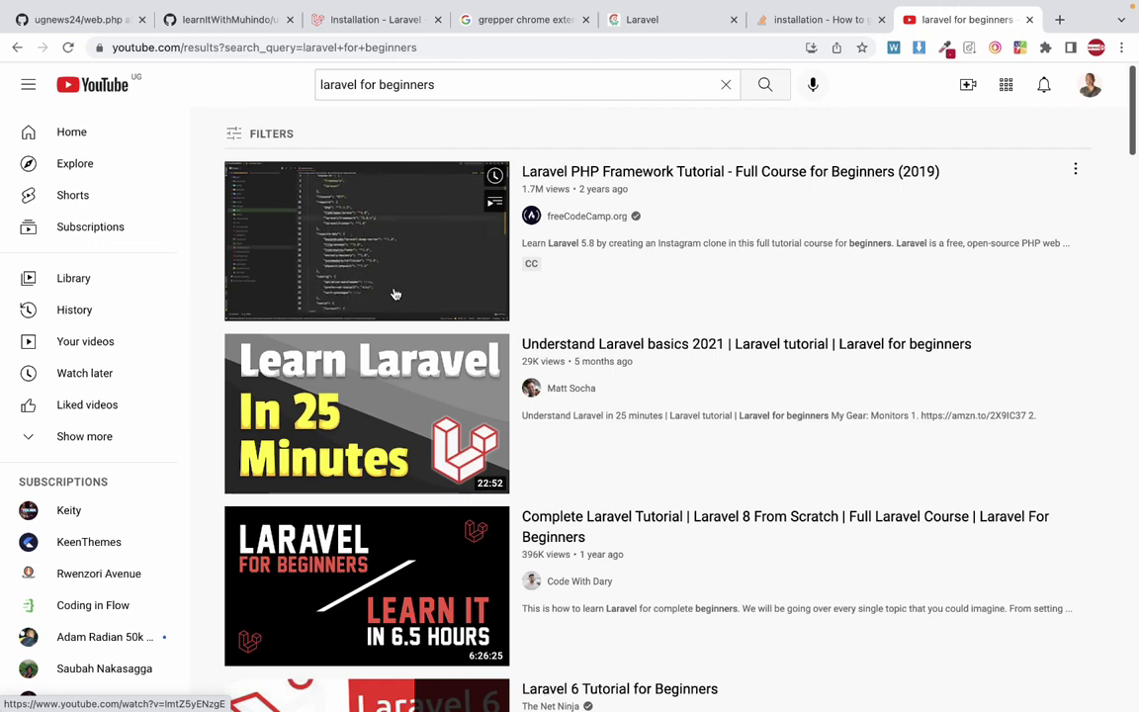
{"action": "mouse_move", "coordinate": [467, 487]}
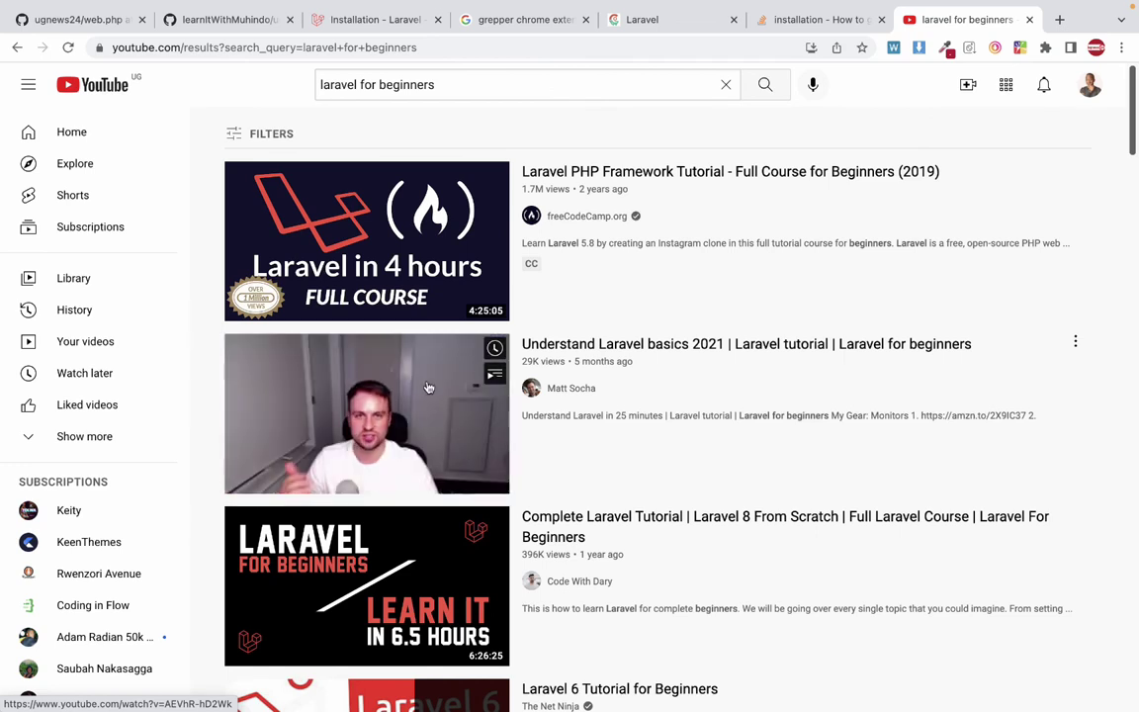
{"action": "mouse_move", "coordinate": [444, 296]}
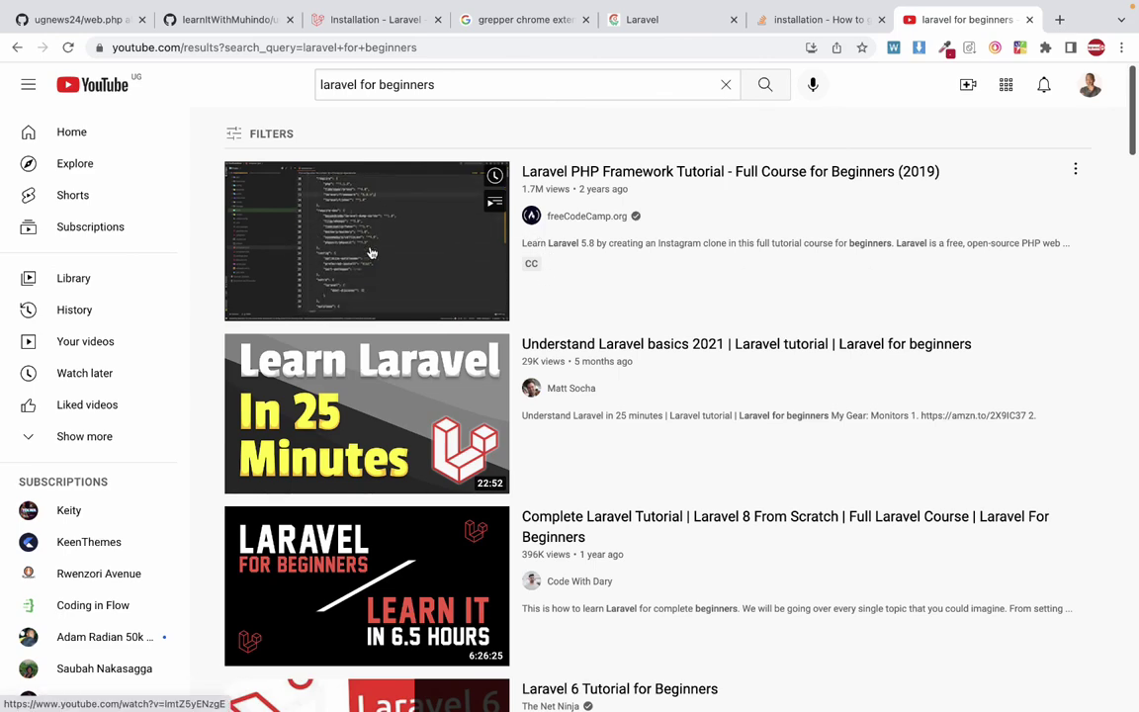
{"action": "mouse_move", "coordinate": [579, 405]}
{"action": "mouse_move", "coordinate": [482, 315]}
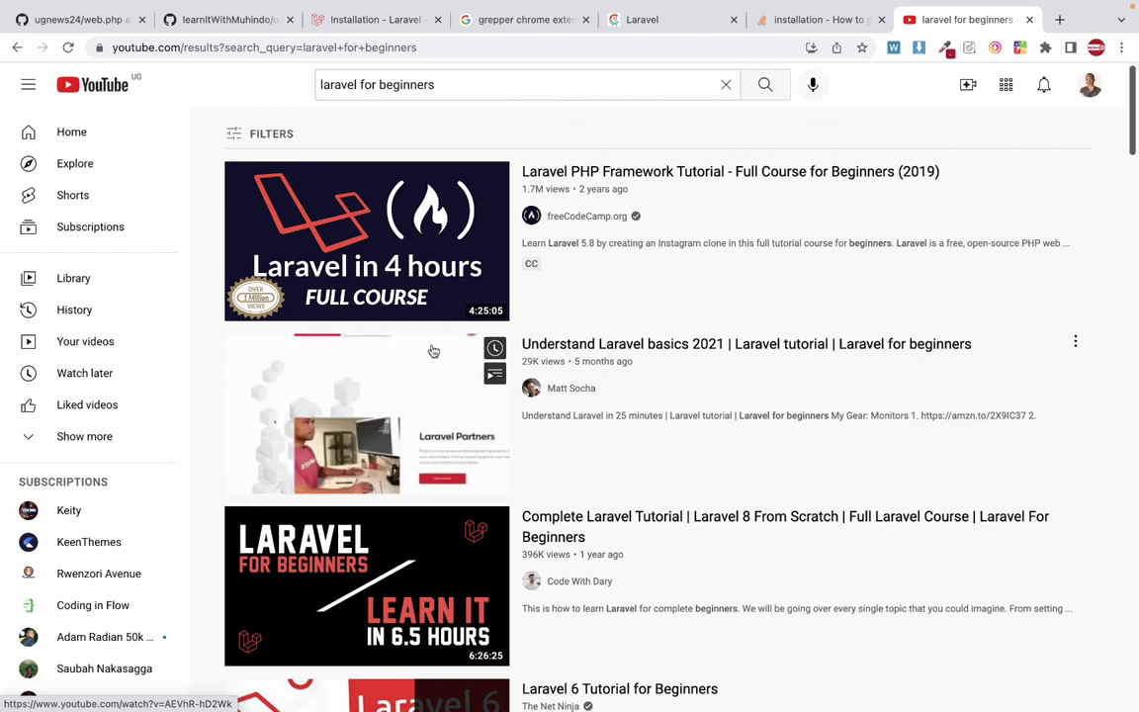
{"action": "mouse_move", "coordinate": [399, 310]}
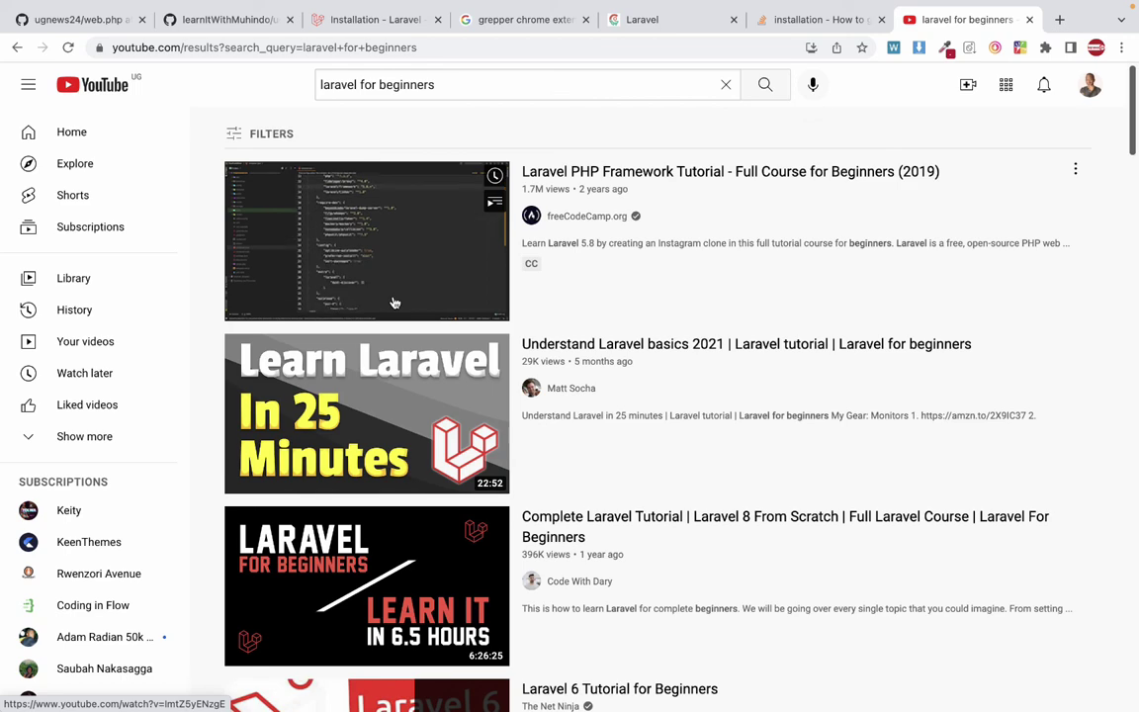
{"action": "mouse_move", "coordinate": [496, 424]}
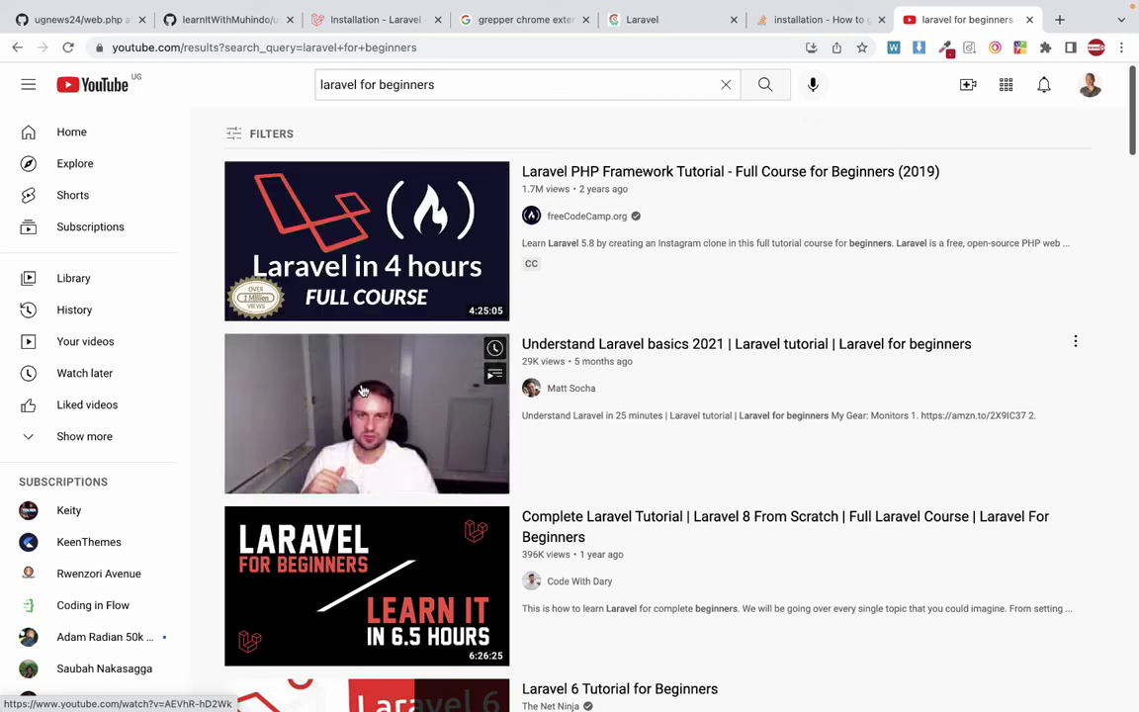
{"action": "scroll", "coordinate": [497, 424], "scroll_direction": "down", "scroll_amount": 8}
{"action": "left_click", "coordinate": [833, 22]}
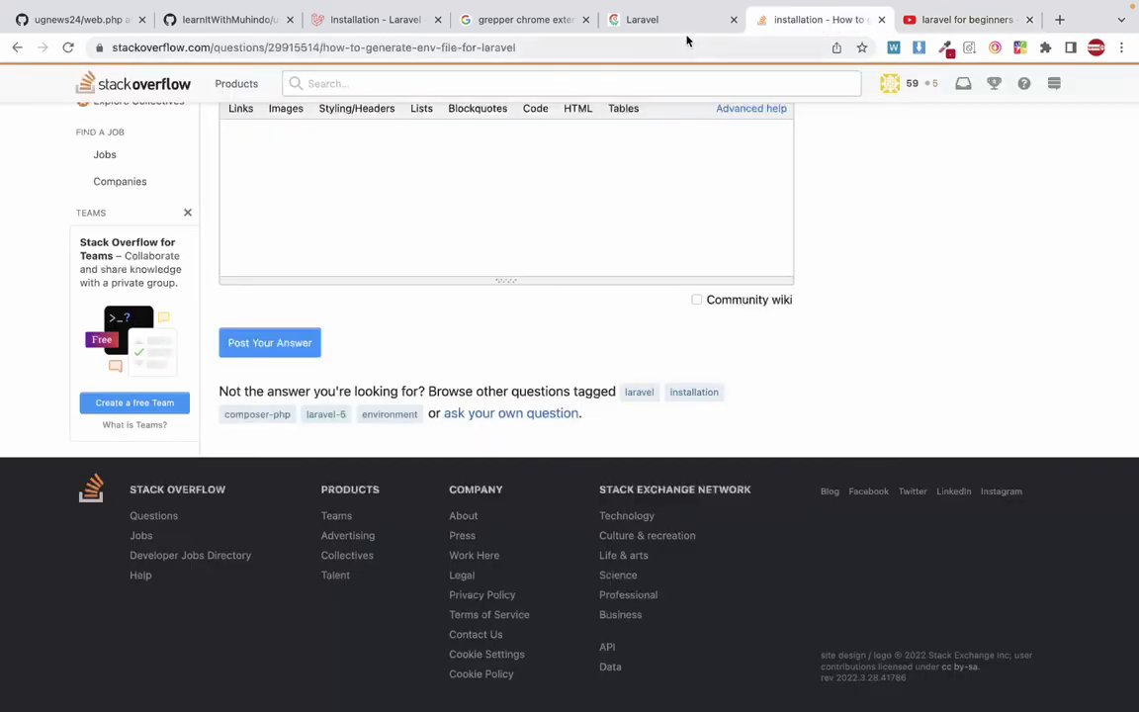
{"action": "left_click", "coordinate": [645, 26]}
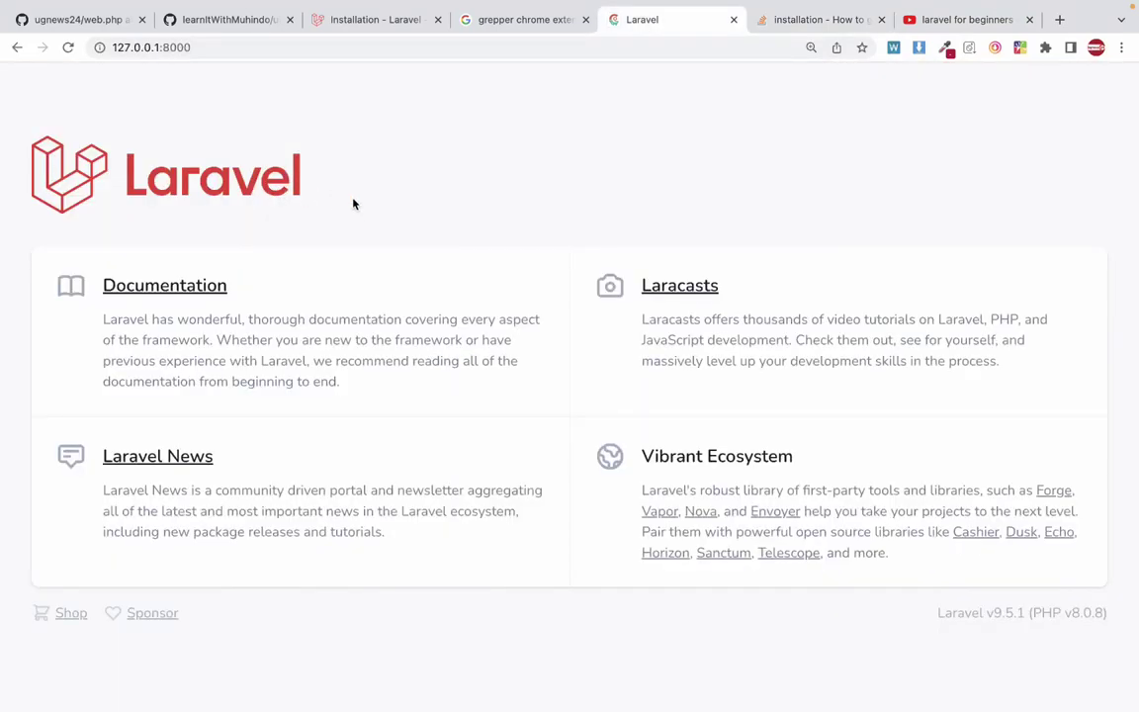
{"action": "left_click", "coordinate": [947, 21]}
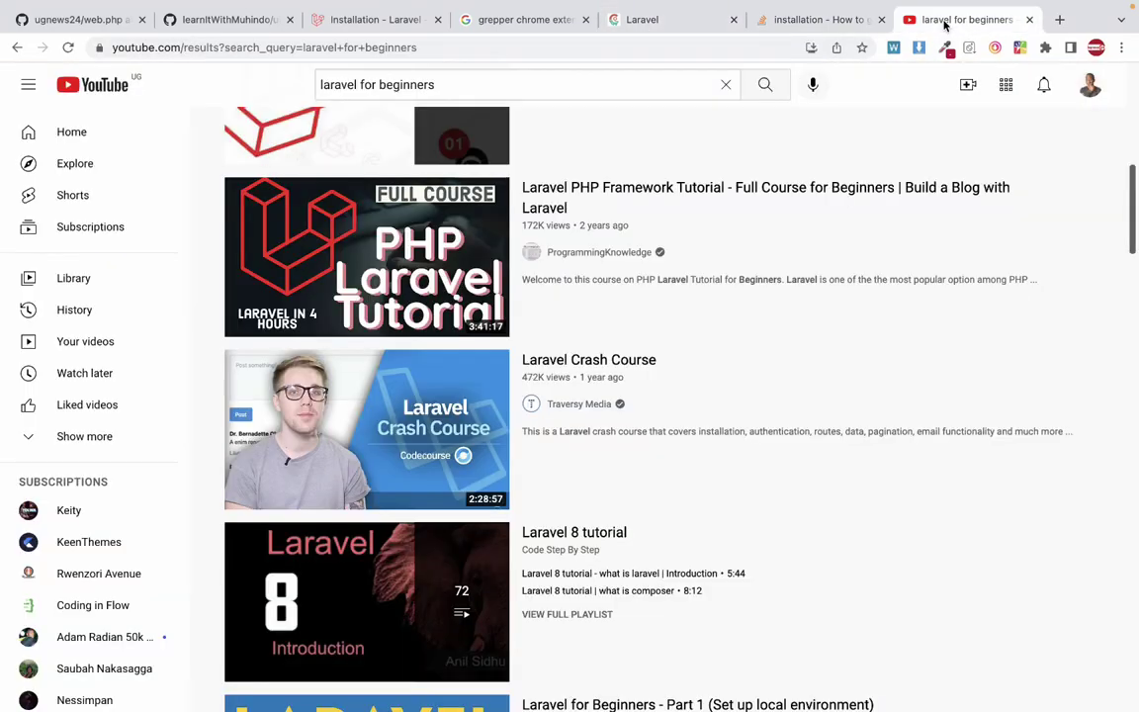
{"action": "scroll", "coordinate": [524, 282], "scroll_direction": "down", "scroll_amount": 2}
{"action": "scroll", "coordinate": [526, 287], "scroll_direction": "down", "scroll_amount": 15}
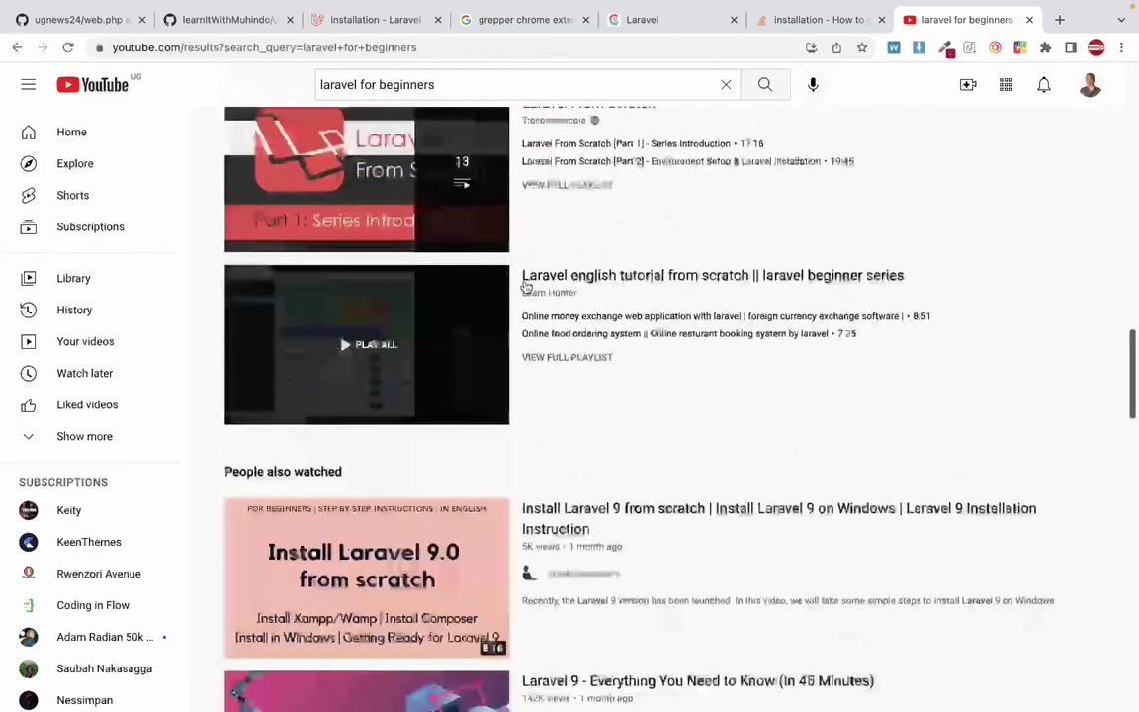
{"action": "left_click", "coordinate": [476, 44]}
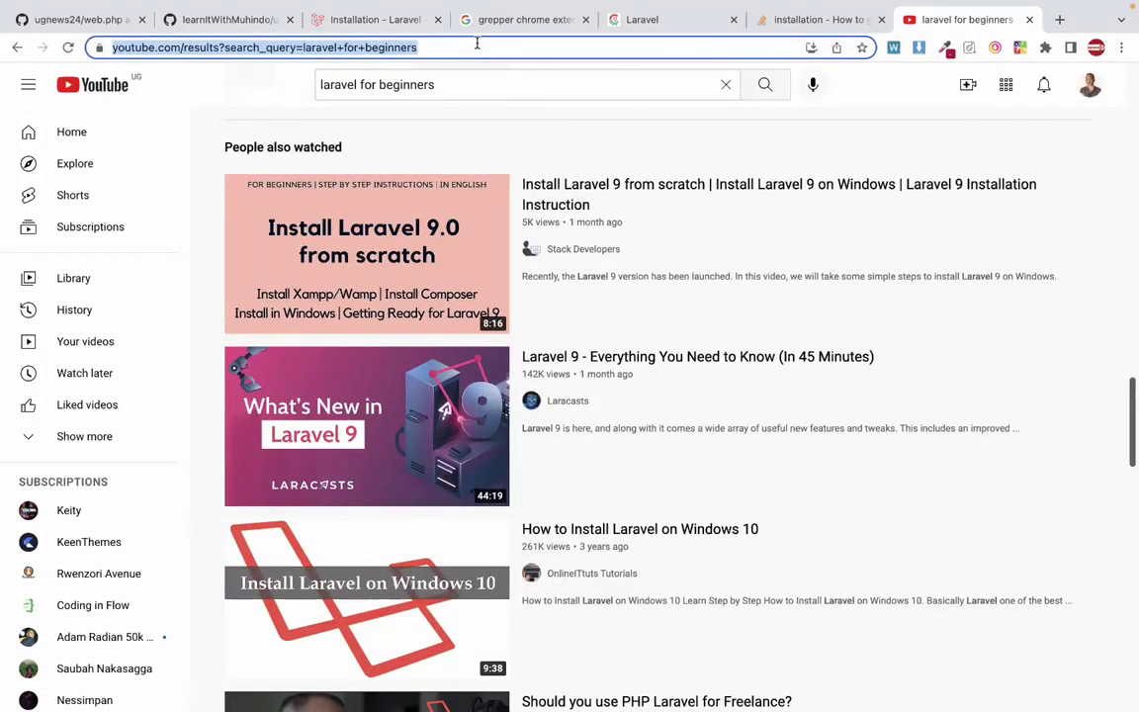
Google 'laravel tutorials' and open Tutorialspoint's Laravel Tutorial result in a new tab.
{"action": "type", "text": "laravel "}
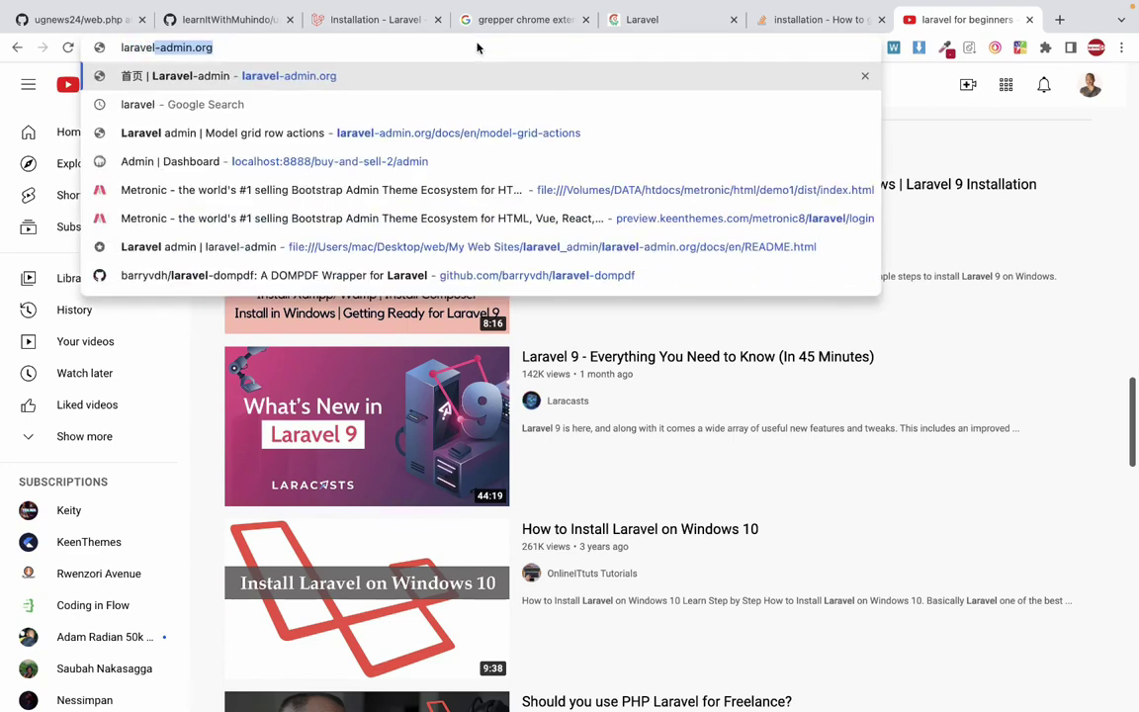
{"action": "type", "text": "tutorials"}
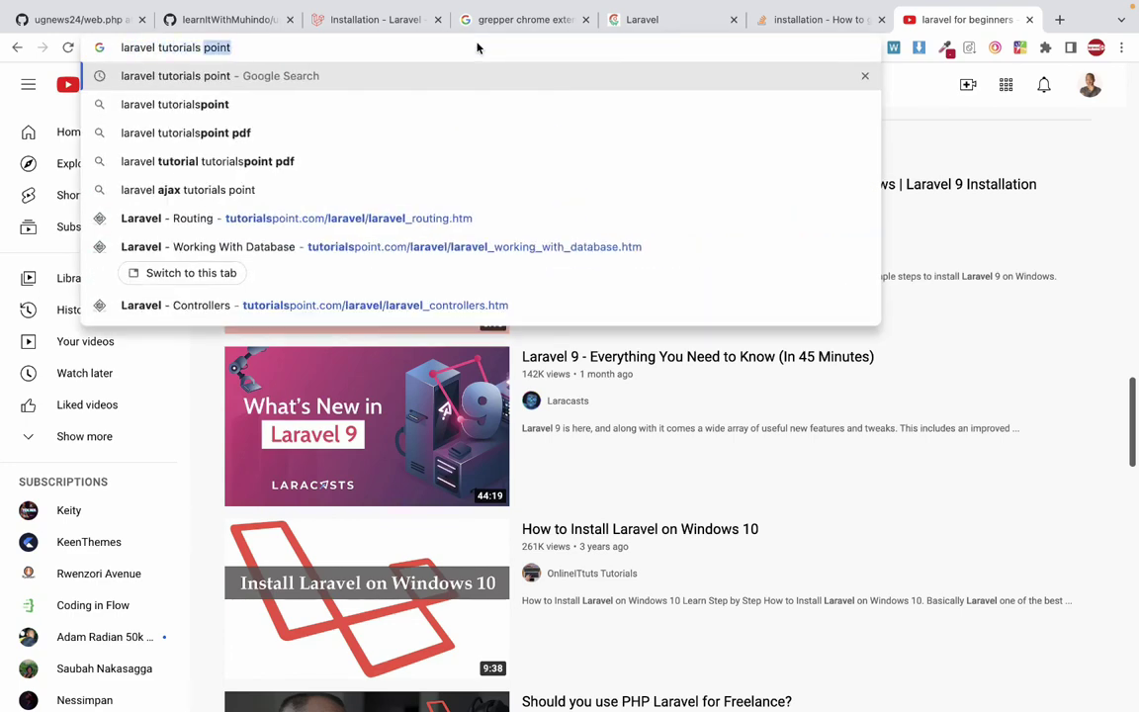
{"action": "key", "text": "Return"}
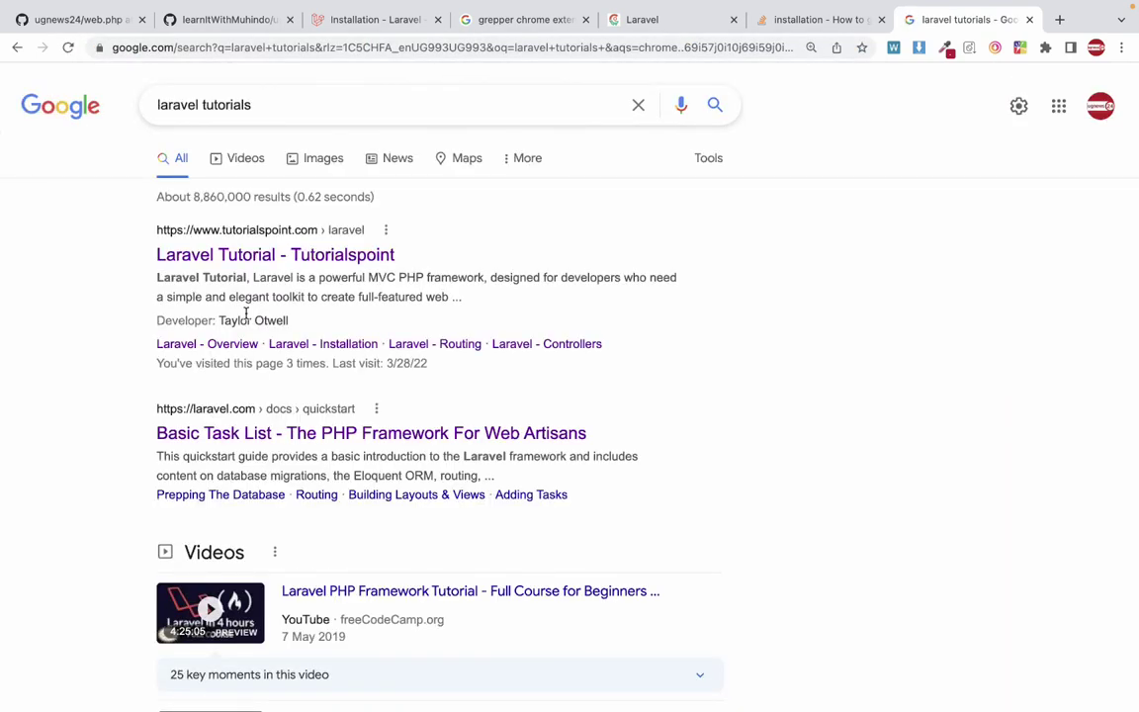
{"action": "right_click", "coordinate": [249, 260]}
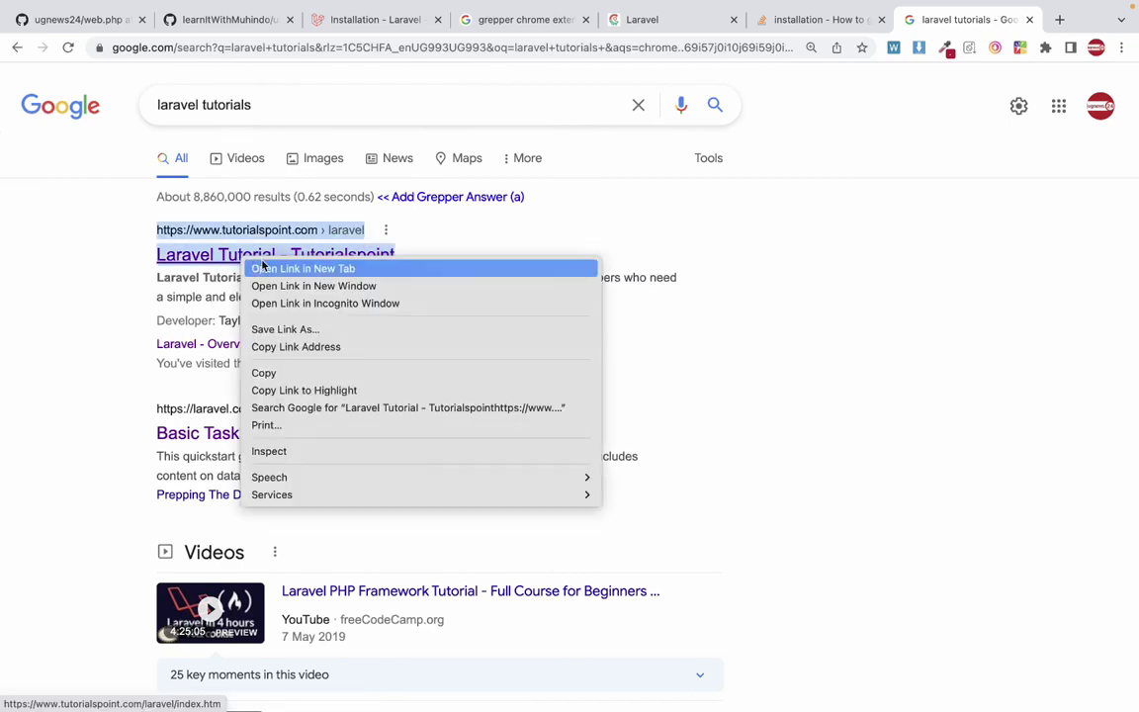
{"action": "left_click", "coordinate": [284, 268]}
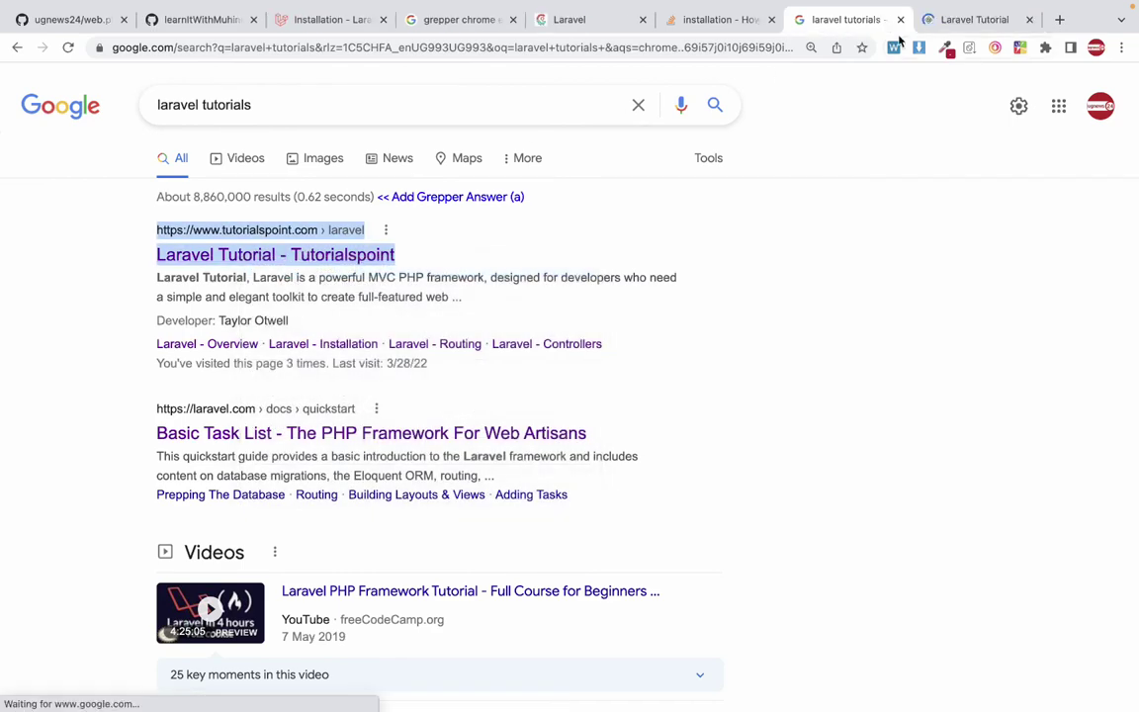
{"action": "left_click", "coordinate": [946, 29]}
{"action": "scroll", "coordinate": [564, 401], "scroll_direction": "down", "scroll_amount": 3}
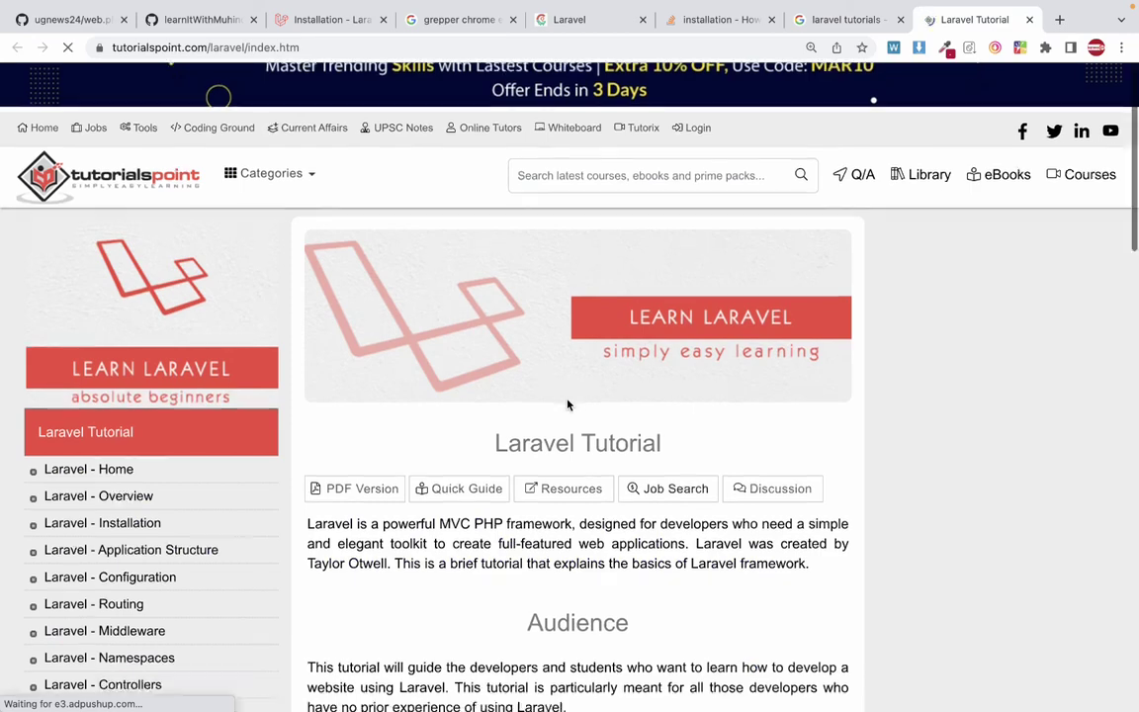
{"action": "scroll", "coordinate": [568, 402], "scroll_direction": "down", "scroll_amount": 3}
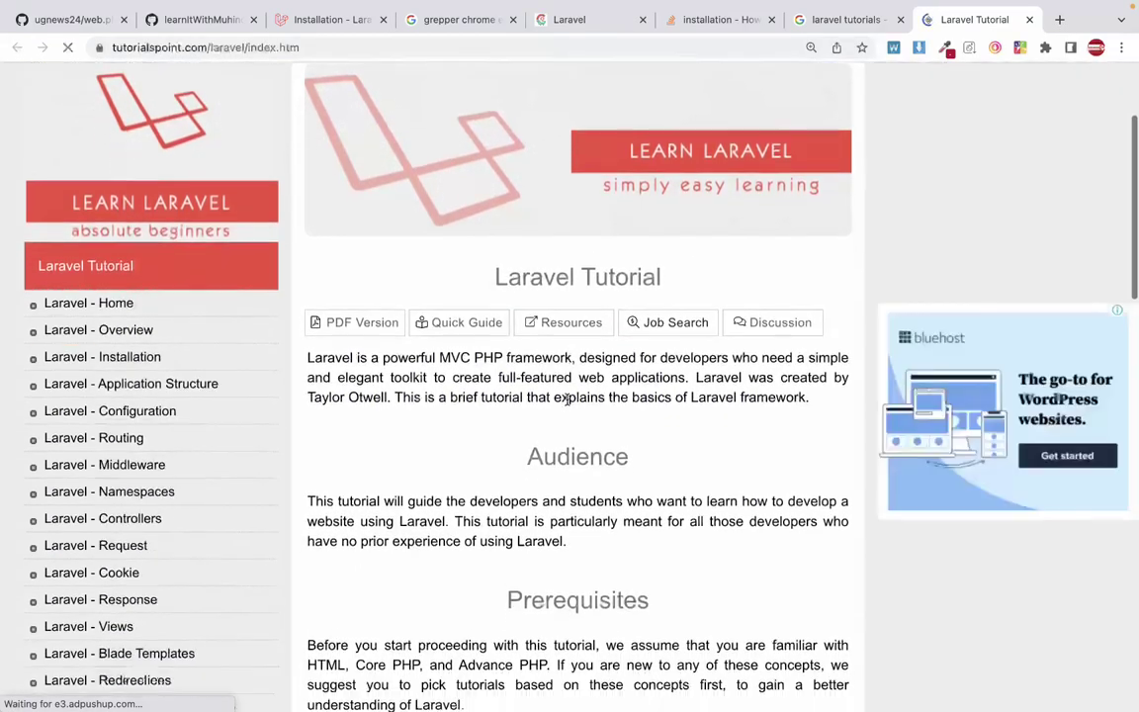